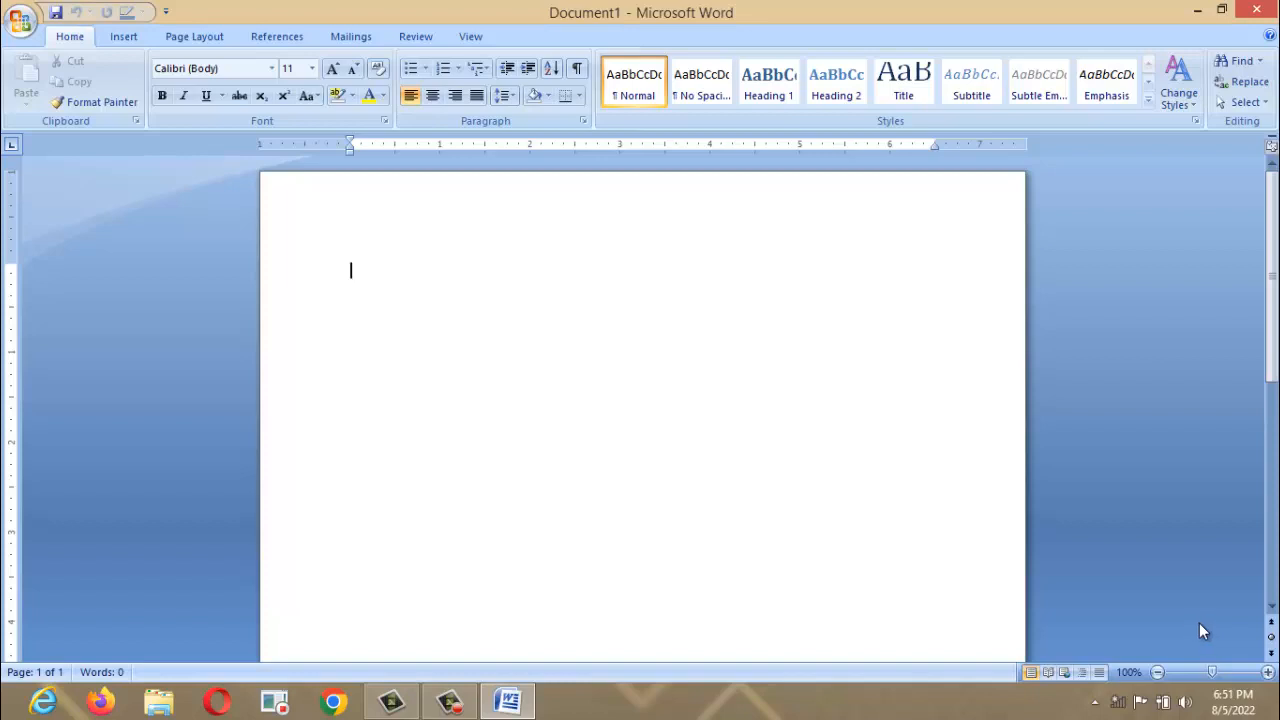
Tour the Insert, Page Layout, References, Mailings, Review and View tabs, then return to Home.
{"action": "left_click", "coordinate": [125, 39]}
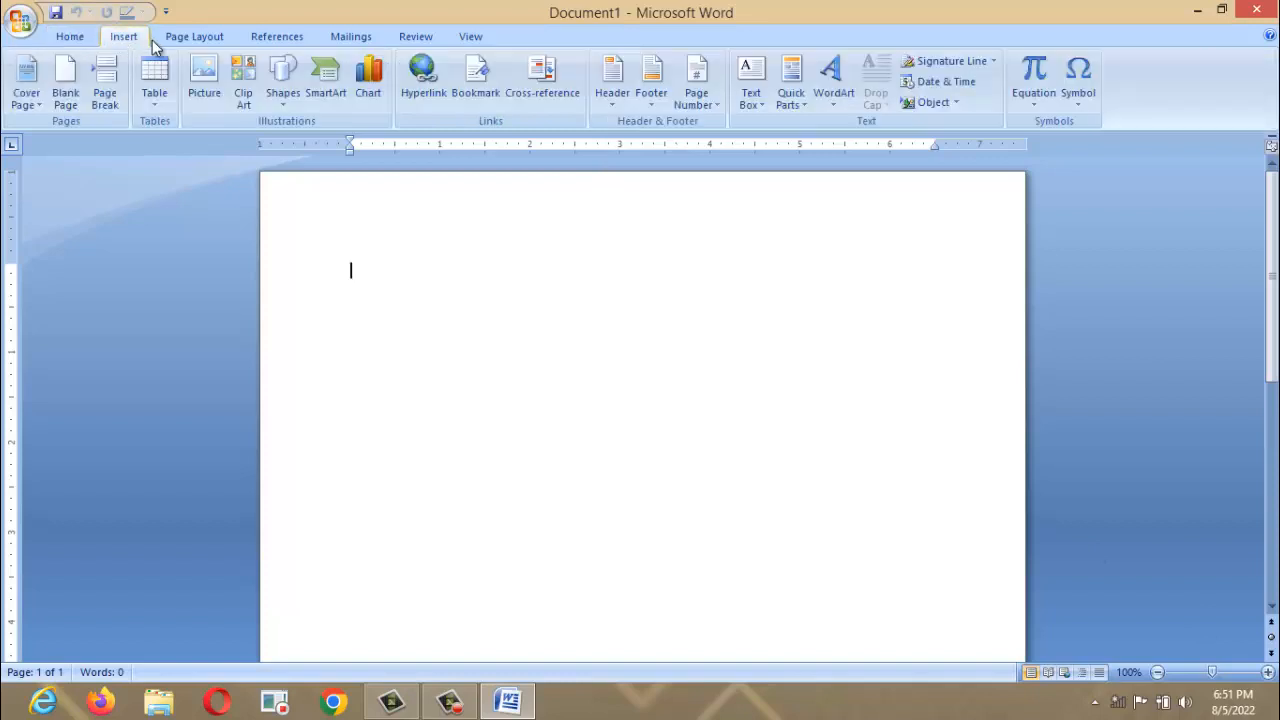
{"action": "left_click", "coordinate": [190, 40]}
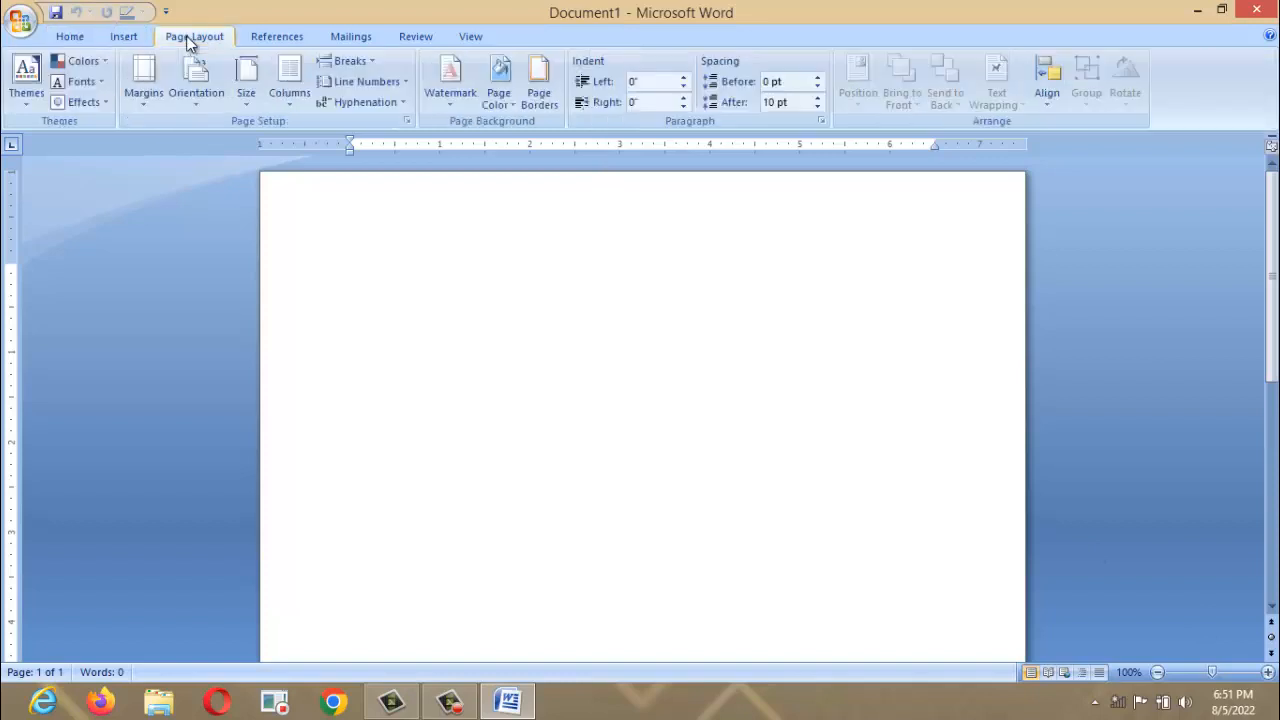
{"action": "left_click", "coordinate": [283, 37]}
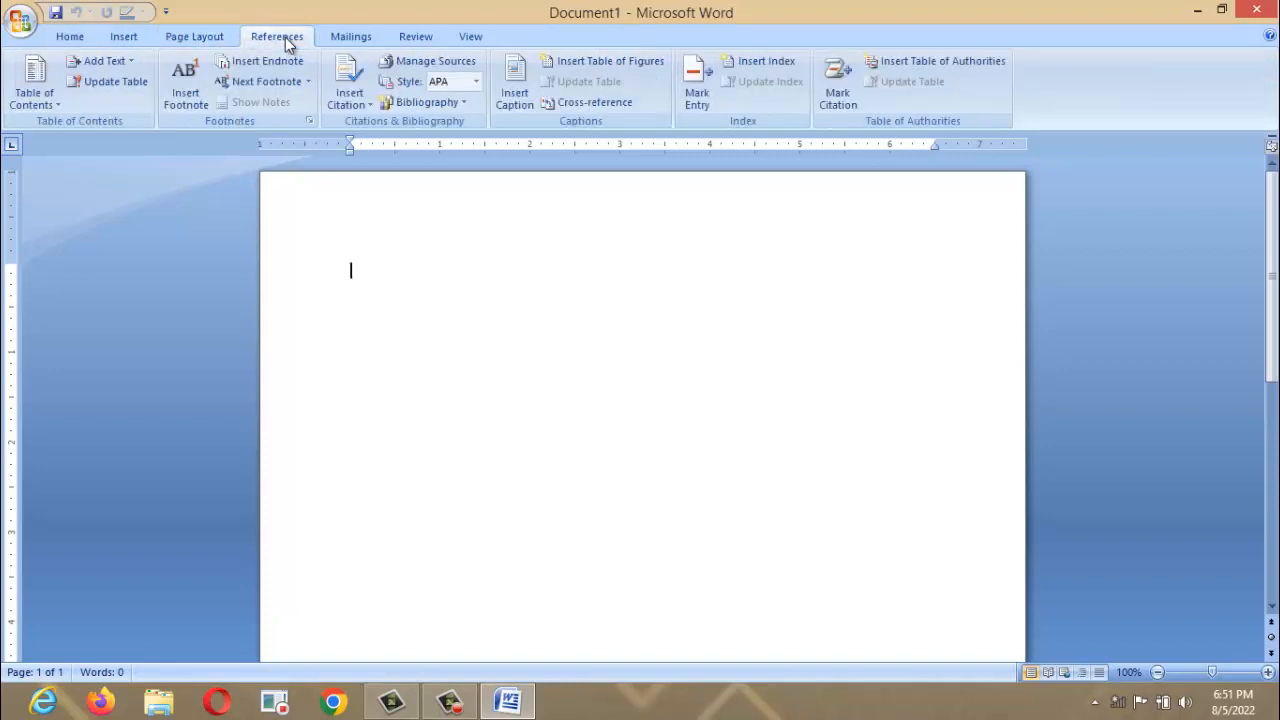
{"action": "left_click", "coordinate": [356, 38]}
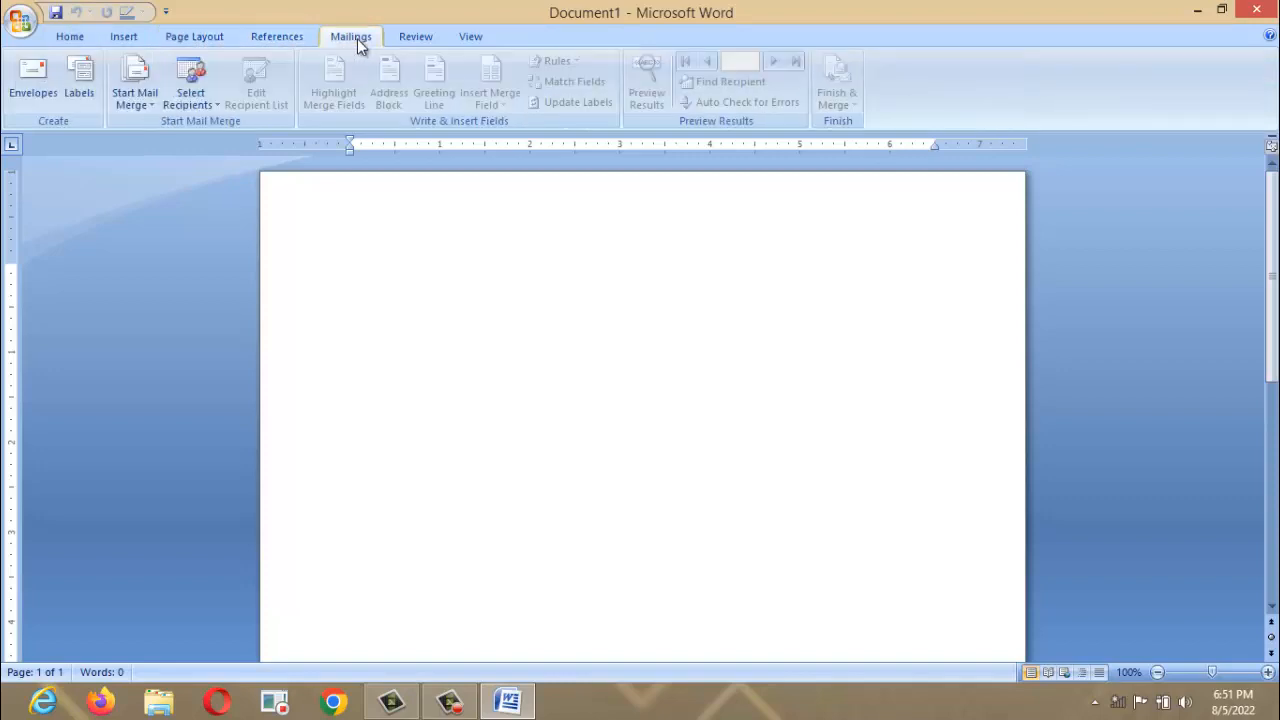
{"action": "left_click", "coordinate": [414, 40]}
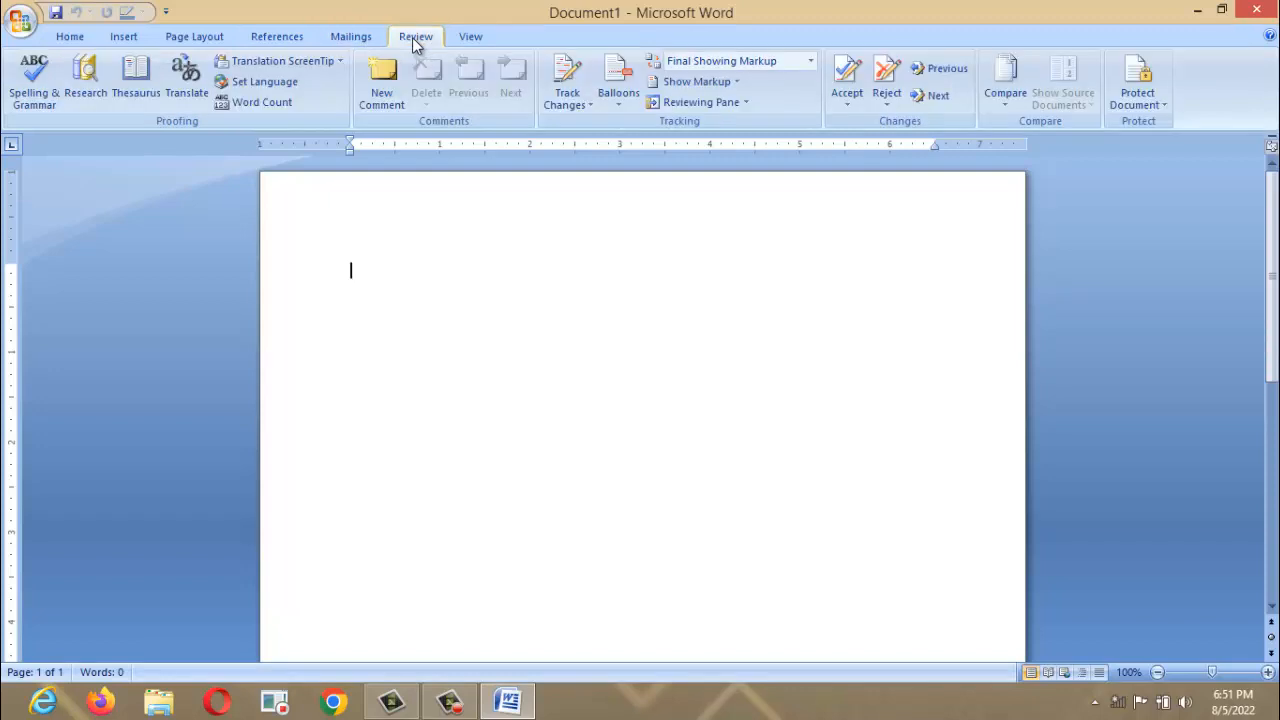
{"action": "left_click", "coordinate": [472, 37]}
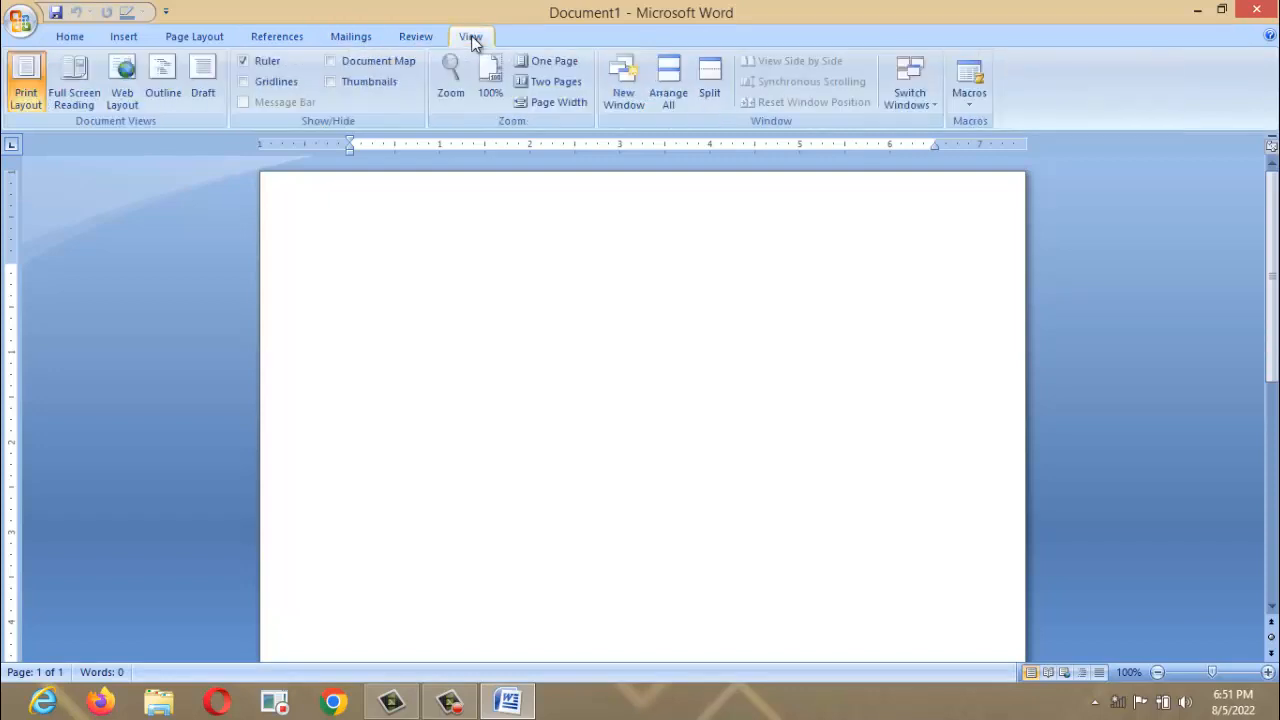
{"action": "left_click", "coordinate": [70, 38]}
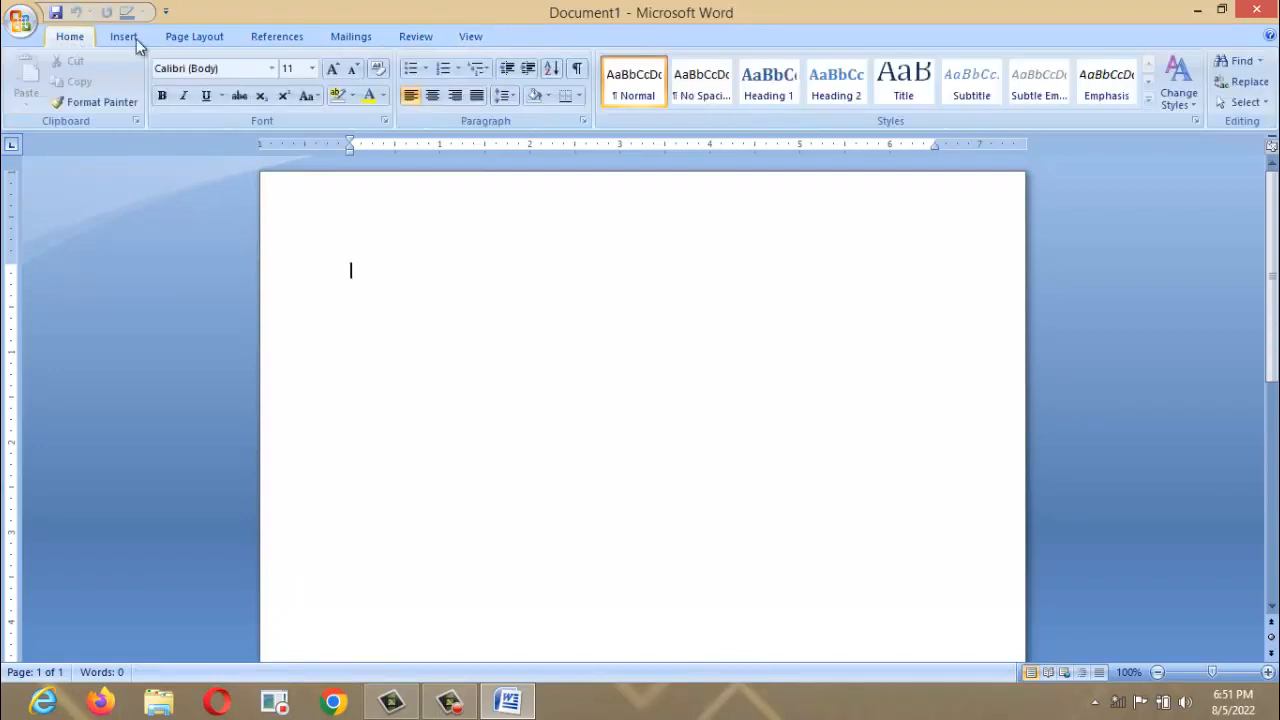
Minimize the ribbon, peek at the Home commands, then restore the full ribbon.
{"action": "right_click", "coordinate": [529, 43]}
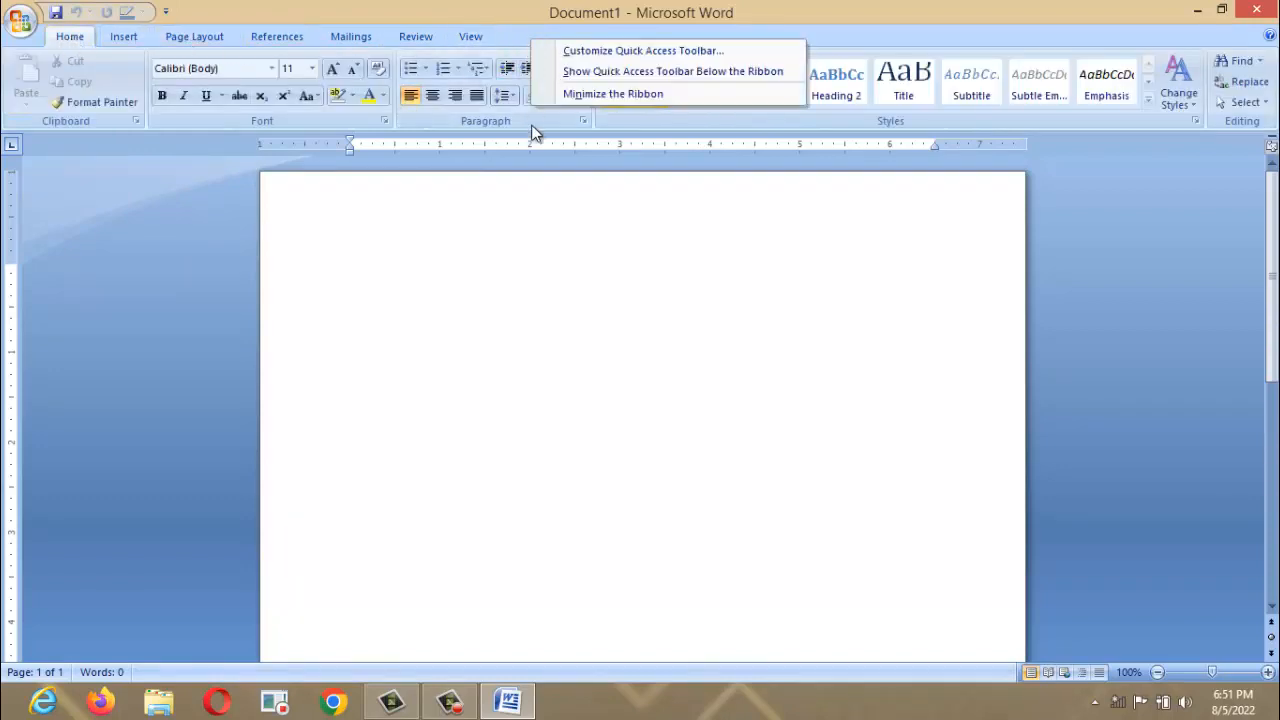
{"action": "left_click", "coordinate": [540, 227]}
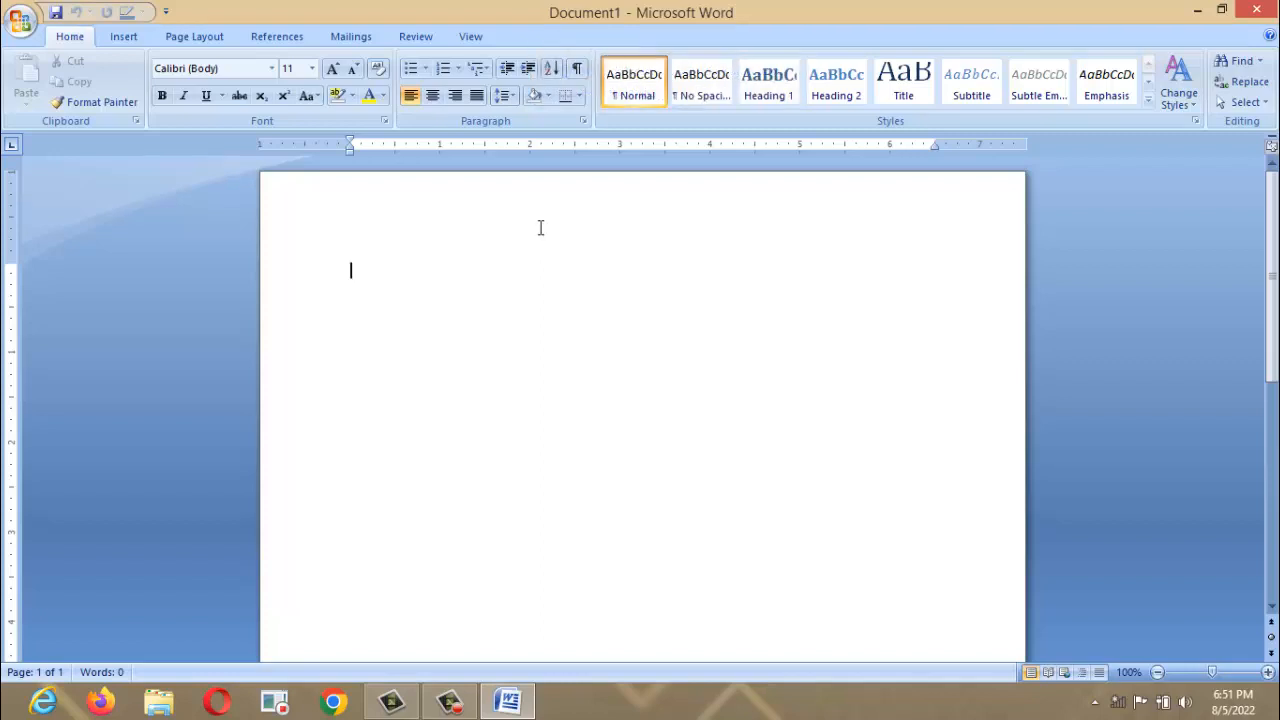
{"action": "right_click", "coordinate": [652, 41]}
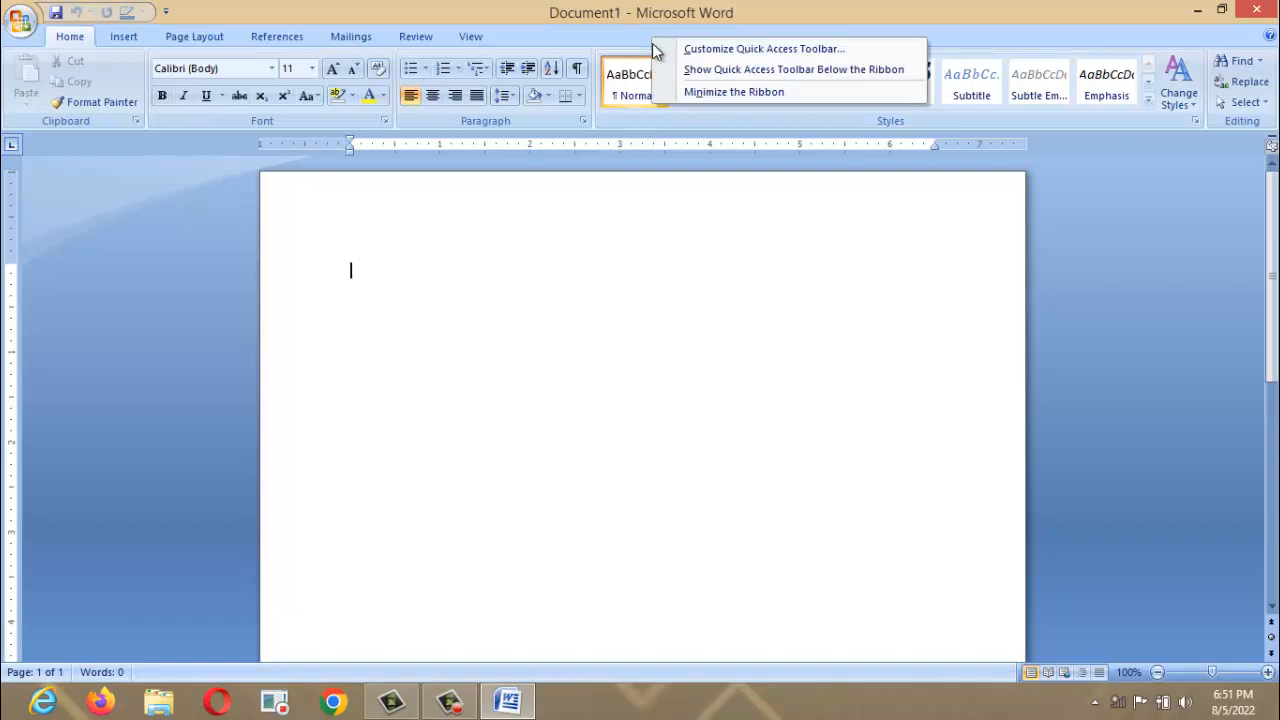
{"action": "left_click", "coordinate": [690, 92]}
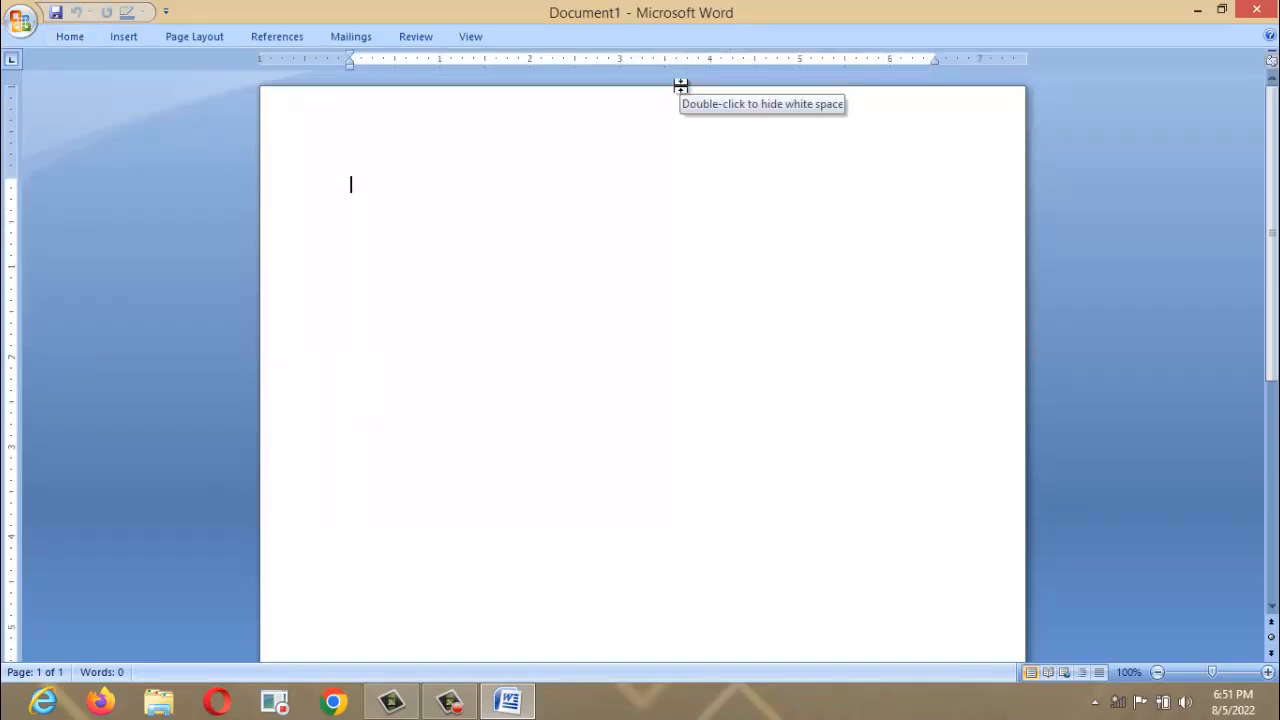
{"action": "left_click", "coordinate": [63, 33]}
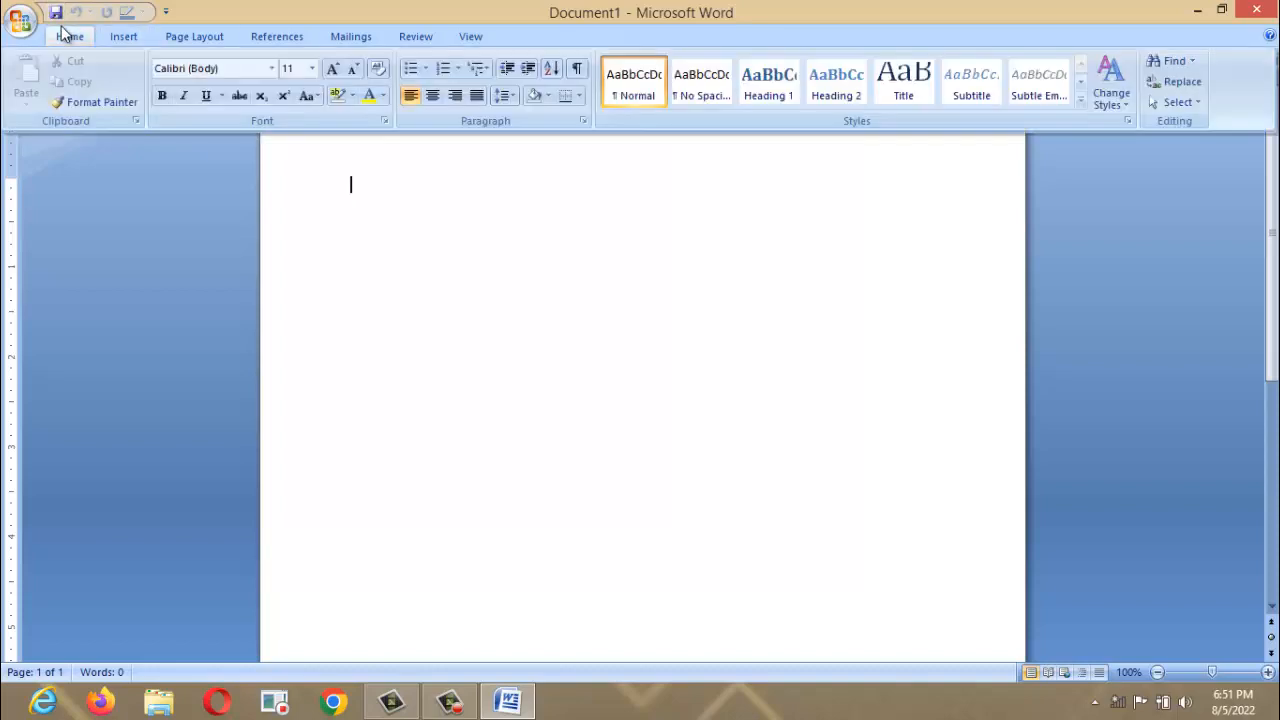
{"action": "left_click", "coordinate": [366, 234]}
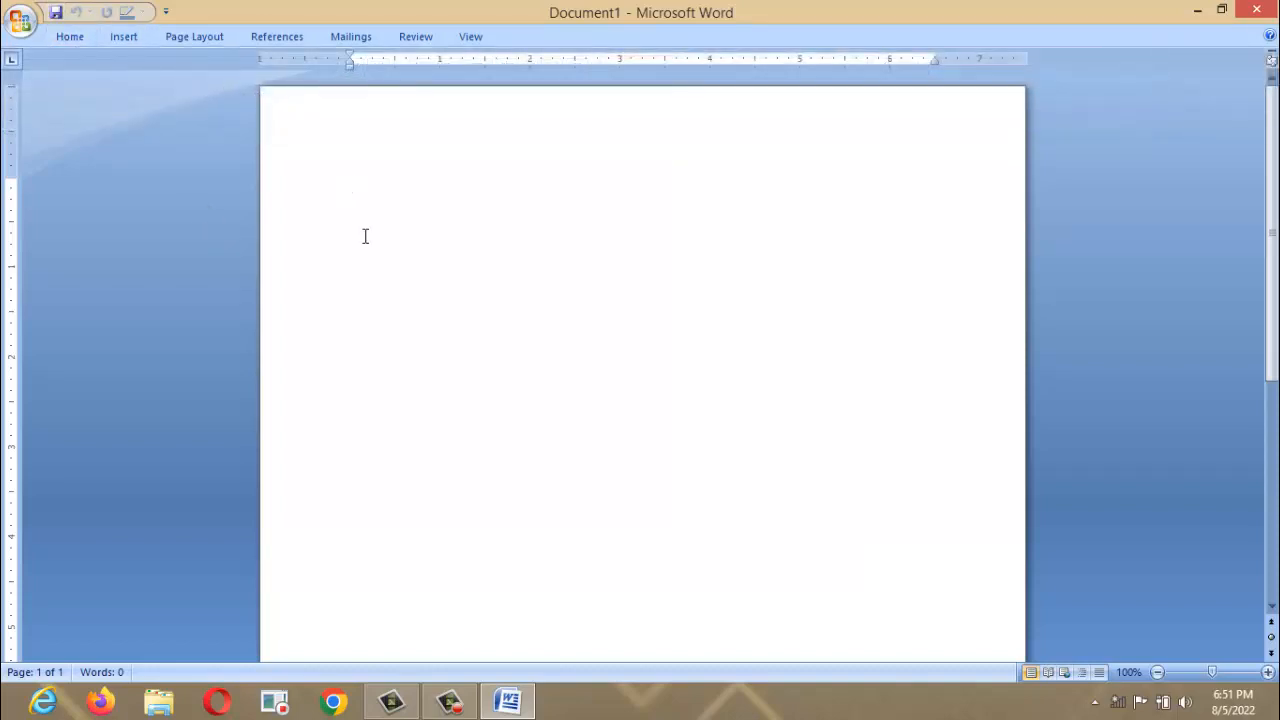
{"action": "right_click", "coordinate": [561, 44]}
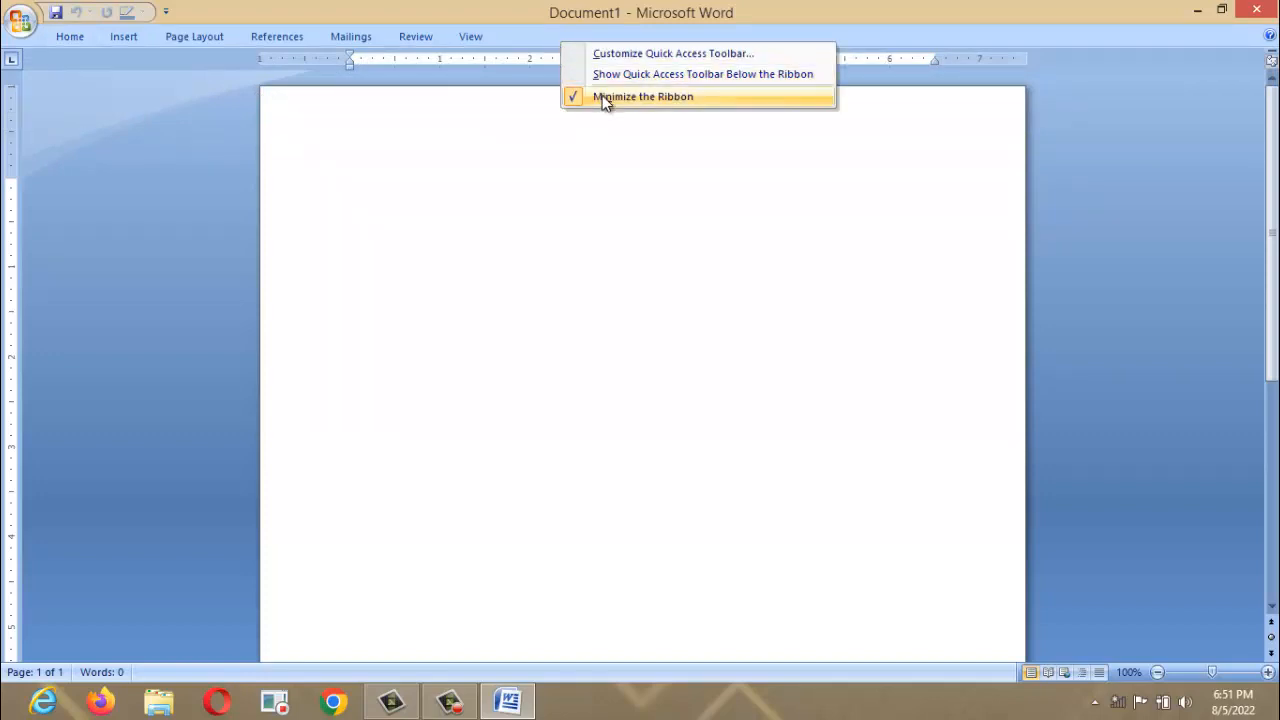
{"action": "left_click", "coordinate": [606, 97]}
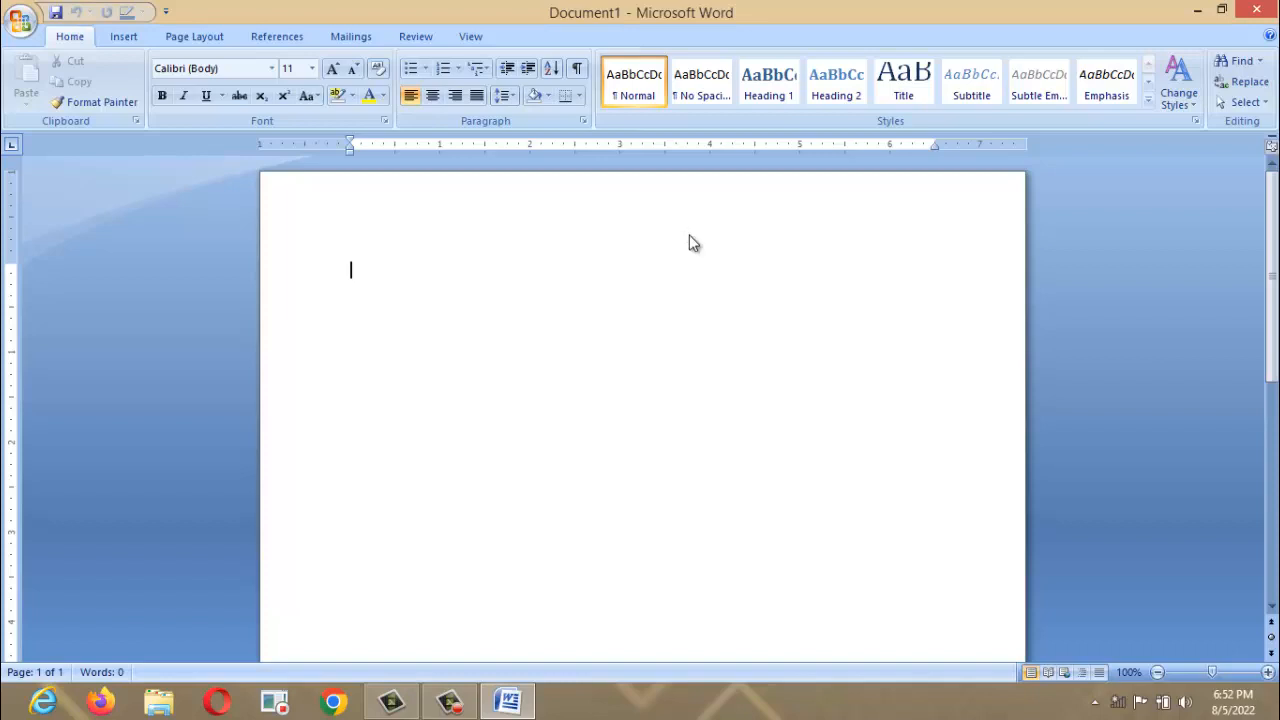
In Word Options' Advanced settings, keep Inches as the measurement unit, then close the Quick Access list.
{"action": "left_click", "coordinate": [166, 14]}
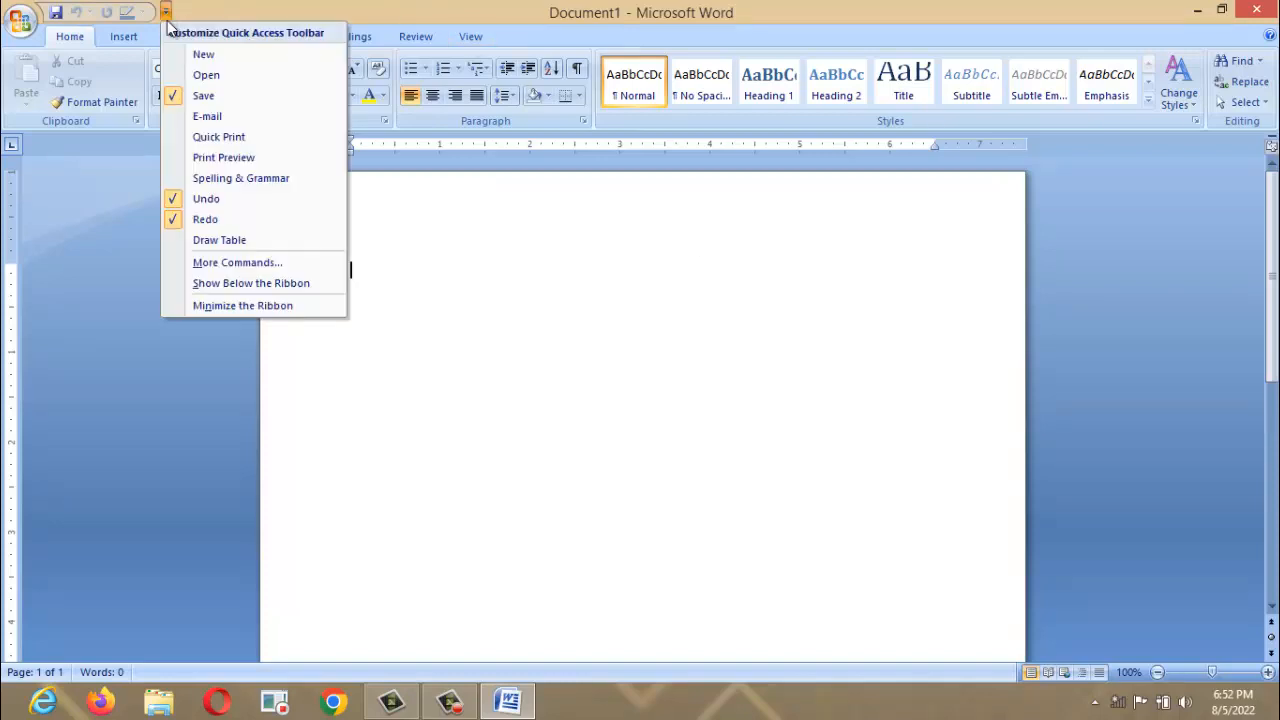
{"action": "left_click", "coordinate": [252, 268]}
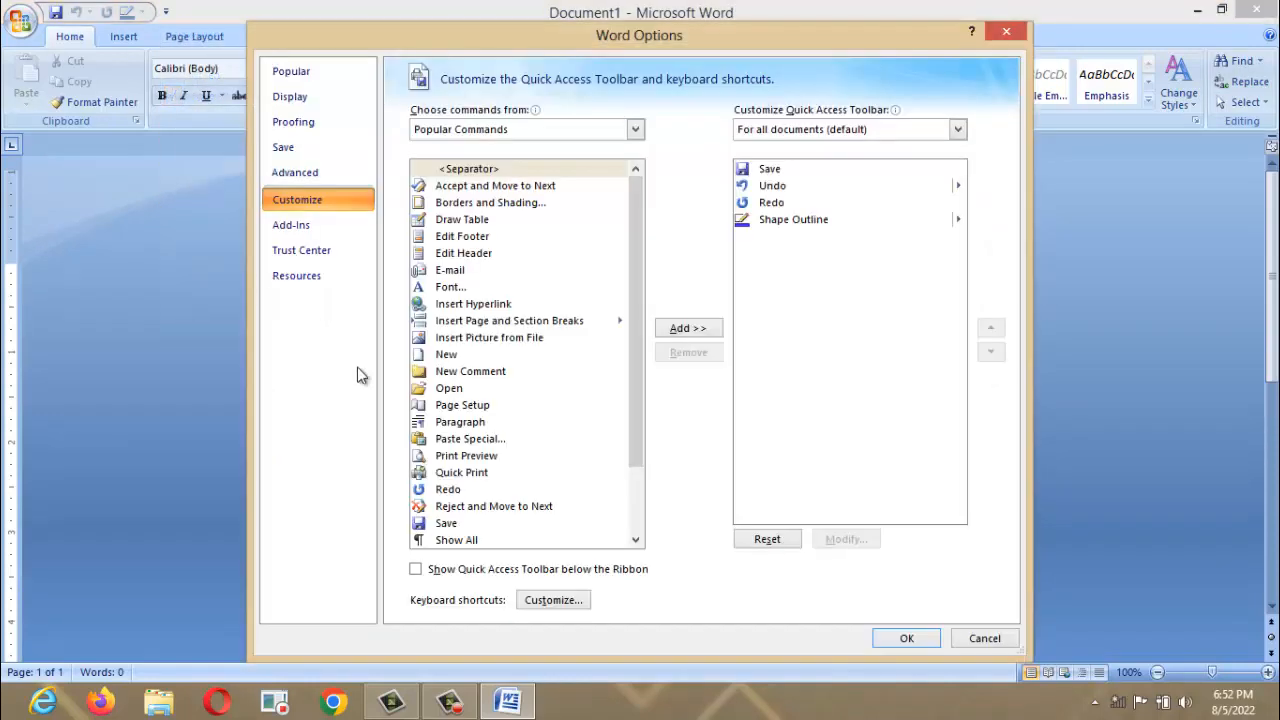
{"action": "left_click", "coordinate": [299, 176]}
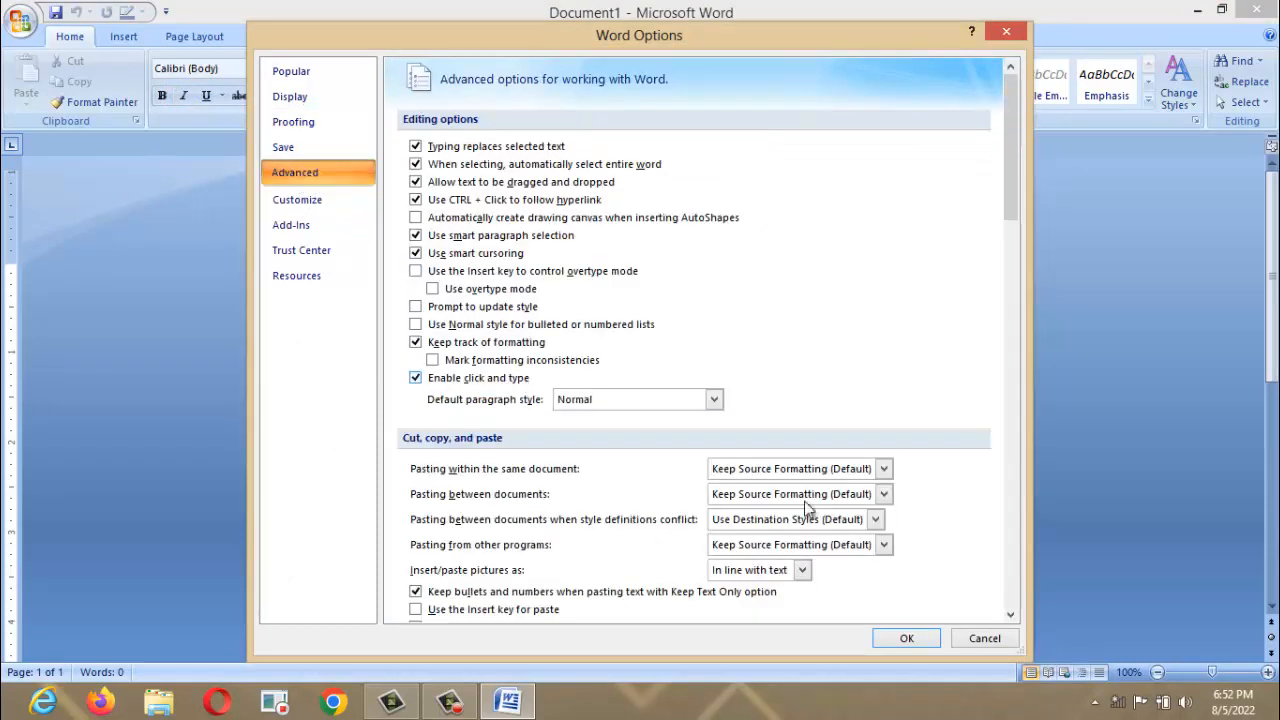
{"action": "left_click_drag", "start_coordinate": [1009, 616], "coordinate": [1009, 616]}
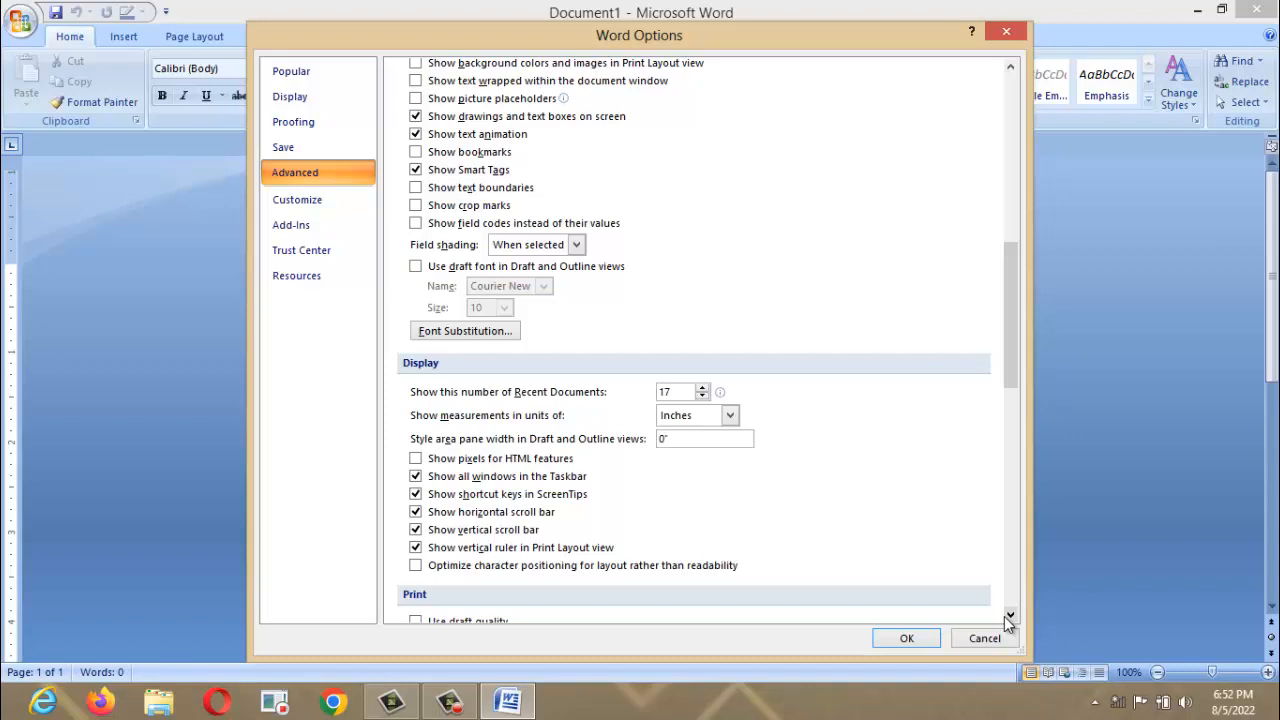
{"action": "left_click", "coordinate": [731, 416]}
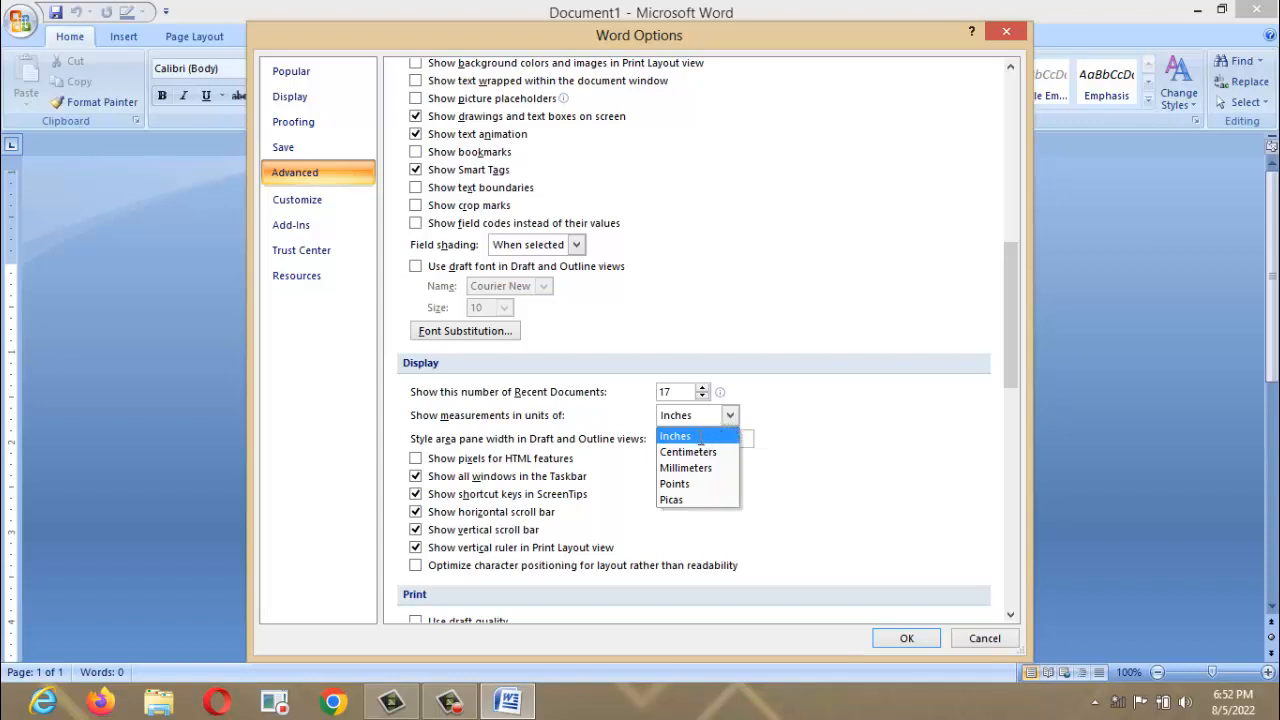
{"action": "left_click", "coordinate": [700, 437]}
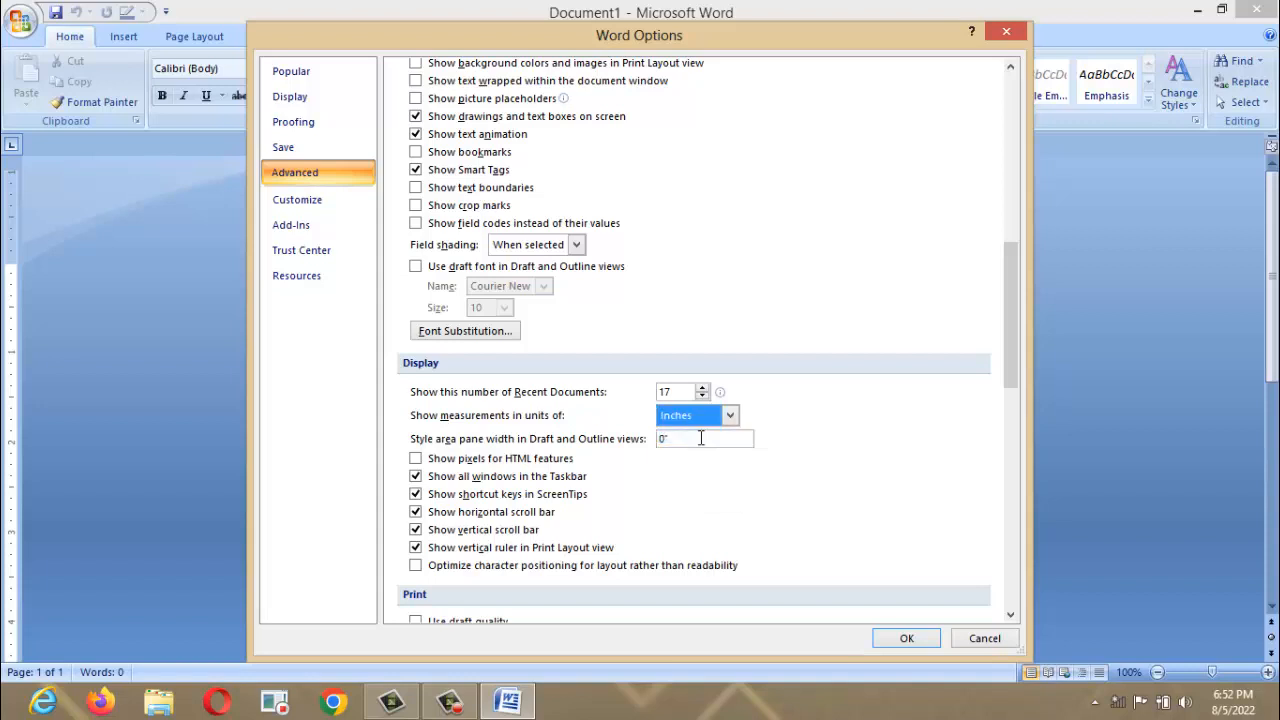
{"action": "left_click", "coordinate": [906, 638]}
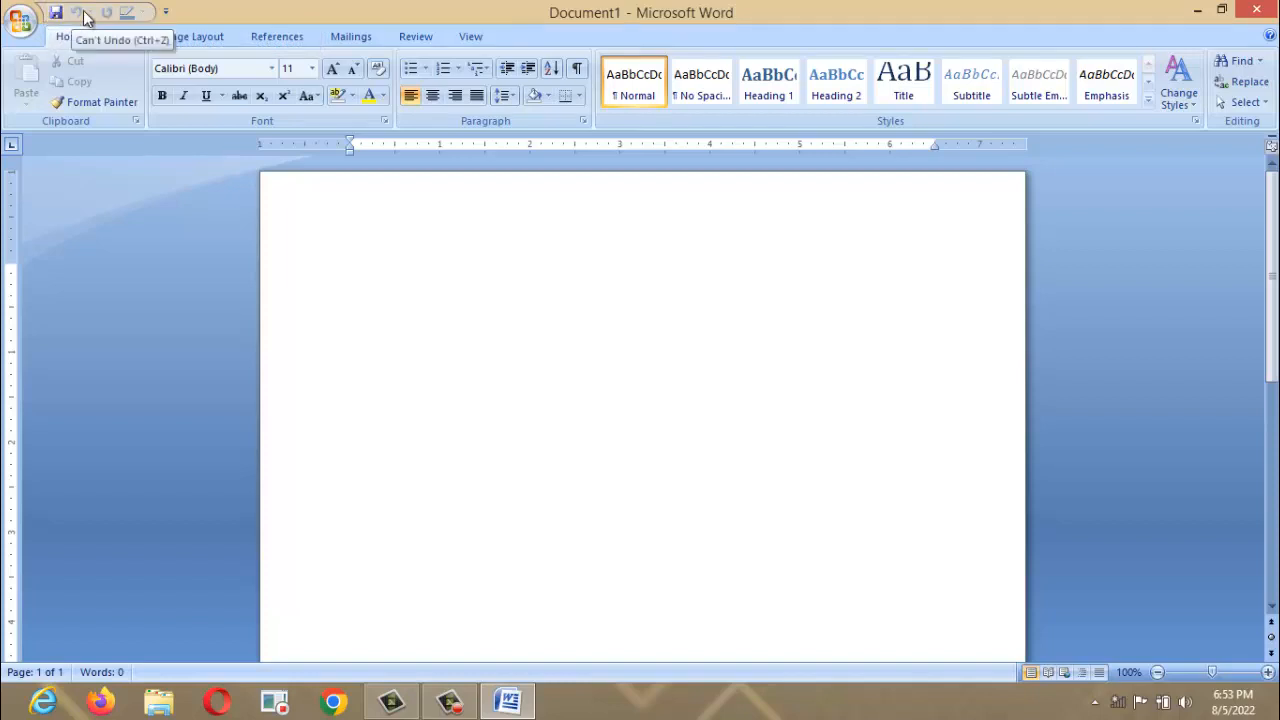
{"action": "left_click", "coordinate": [166, 14]}
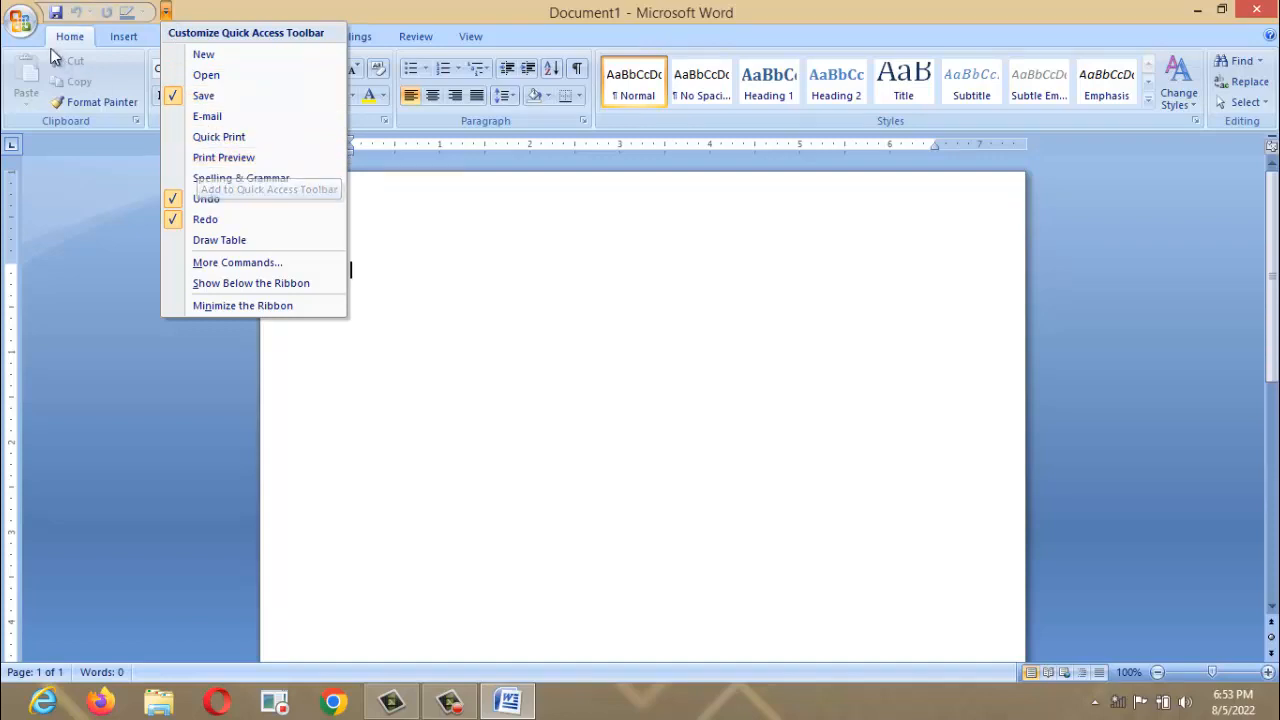
{"action": "left_click", "coordinate": [288, 3]}
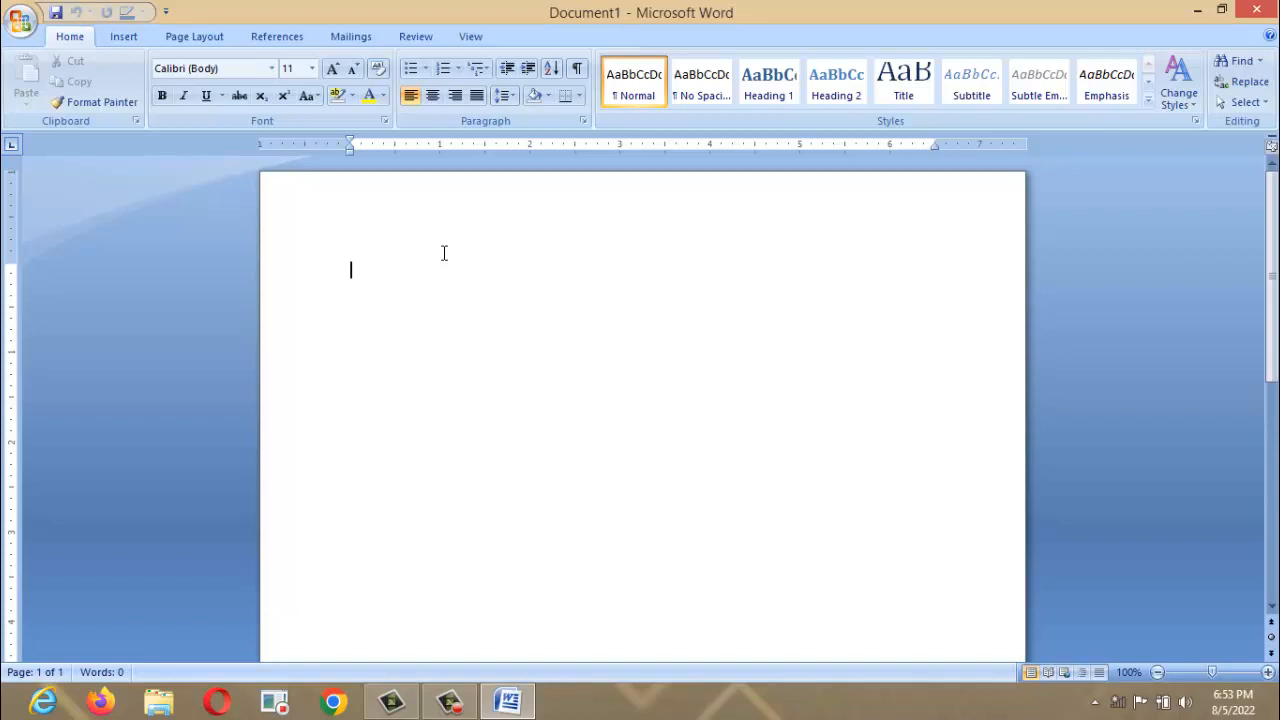
Type a sentence giving the author's name as founder of ELT-TECH computers, correcting typos.
{"action": "type", "text": "my namne"}
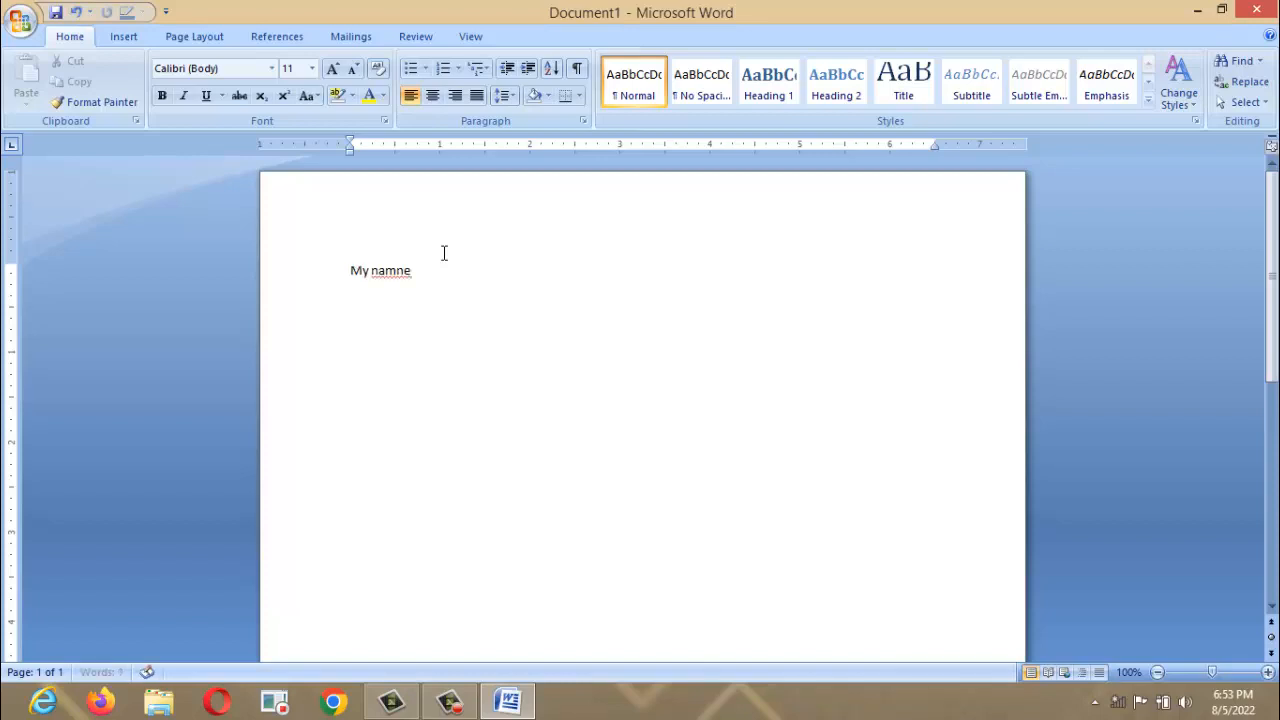
{"action": "key", "text": "BackSpace"}
{"action": "key", "text": "BackSpace"}
{"action": "key", "text": "BackSpace"}
{"action": "type", "text": "e "}
{"action": "type", "text": "is elt"}
{"action": "type", "text": " tor"}
{"action": "key", "text": "BackSpace"}
{"action": "key", "text": "BackSpace"}
{"action": "key", "text": "BackSpace"}
{"action": "key", "text": "BackSpace"}
{"action": "key", "text": "BackSpace"}
{"action": "key", "text": "BackSpace"}
{"action": "key", "text": "BackSpace"}
{"action": "type", "text": "Okorie"}
{"action": "type", "text": " ma"}
{"action": "key", "text": "BackSpace"}
{"action": "key", "text": "BackSpace"}
{"action": "type", "text": "Nnanna Kalu an"}
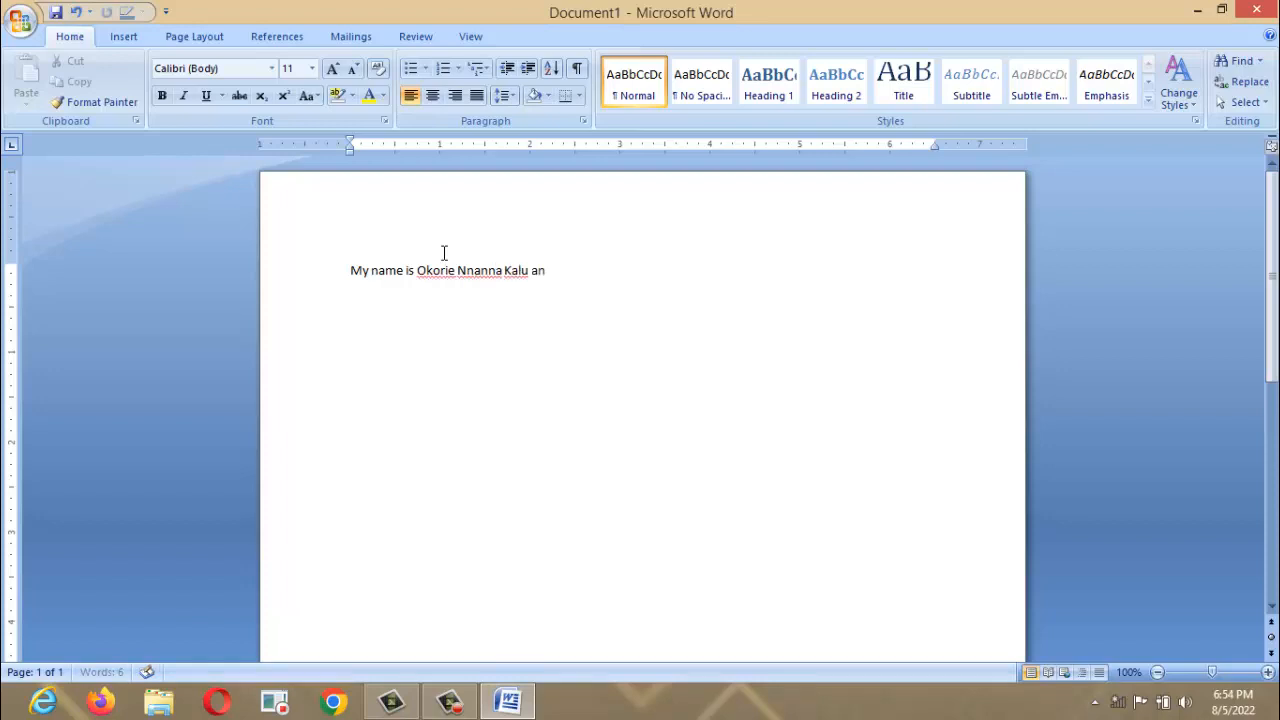
{"action": "type", "text": " the the"}
{"action": "key", "text": "BackSpace"}
{"action": "key", "text": "BackSpace"}
{"action": "key", "text": "BackSpace"}
{"action": "key", "text": "BackSpace"}
{"action": "key", "text": "BackSpace"}
{"action": "type", "text": "founder"}
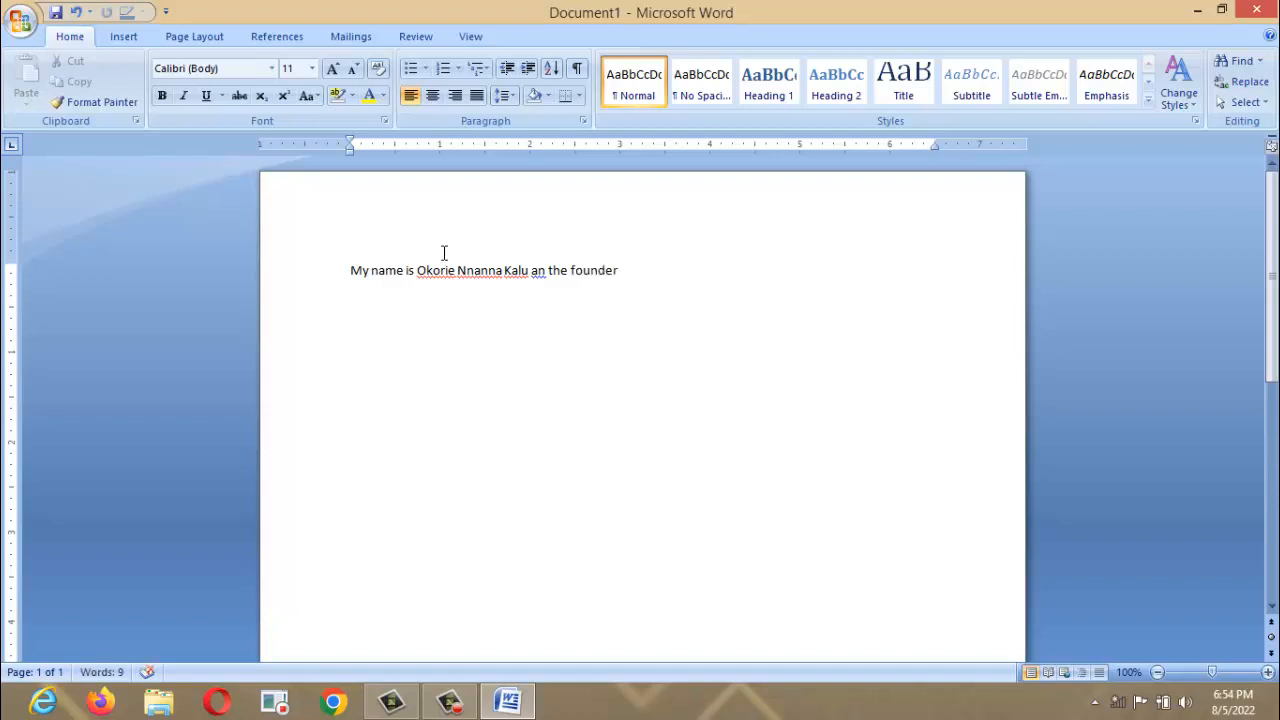
{"action": "type", "text": "of ELT-TECH compo"}
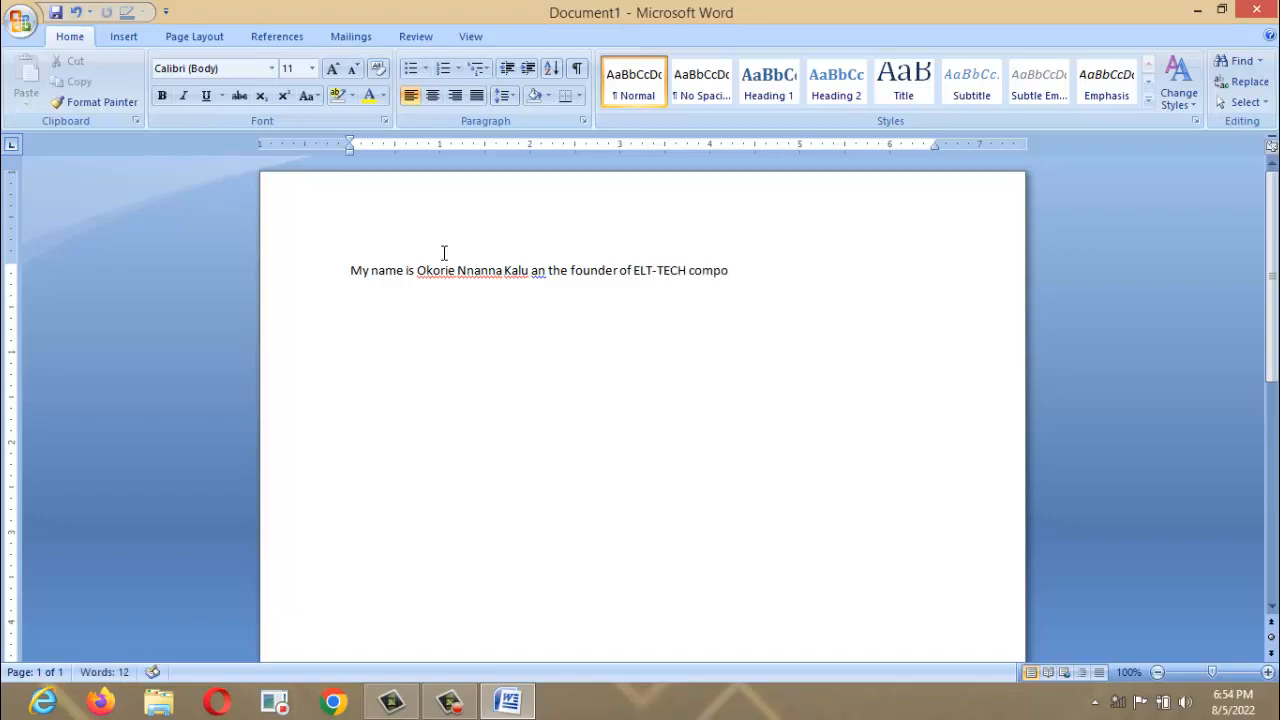
{"action": "key", "text": "BackSpace"}
{"action": "type", "text": "uters"}
Copy the sentence and paste a duplicate on a new line below it.
{"action": "left_click_drag", "start_coordinate": [350, 270], "coordinate": [744, 269]}
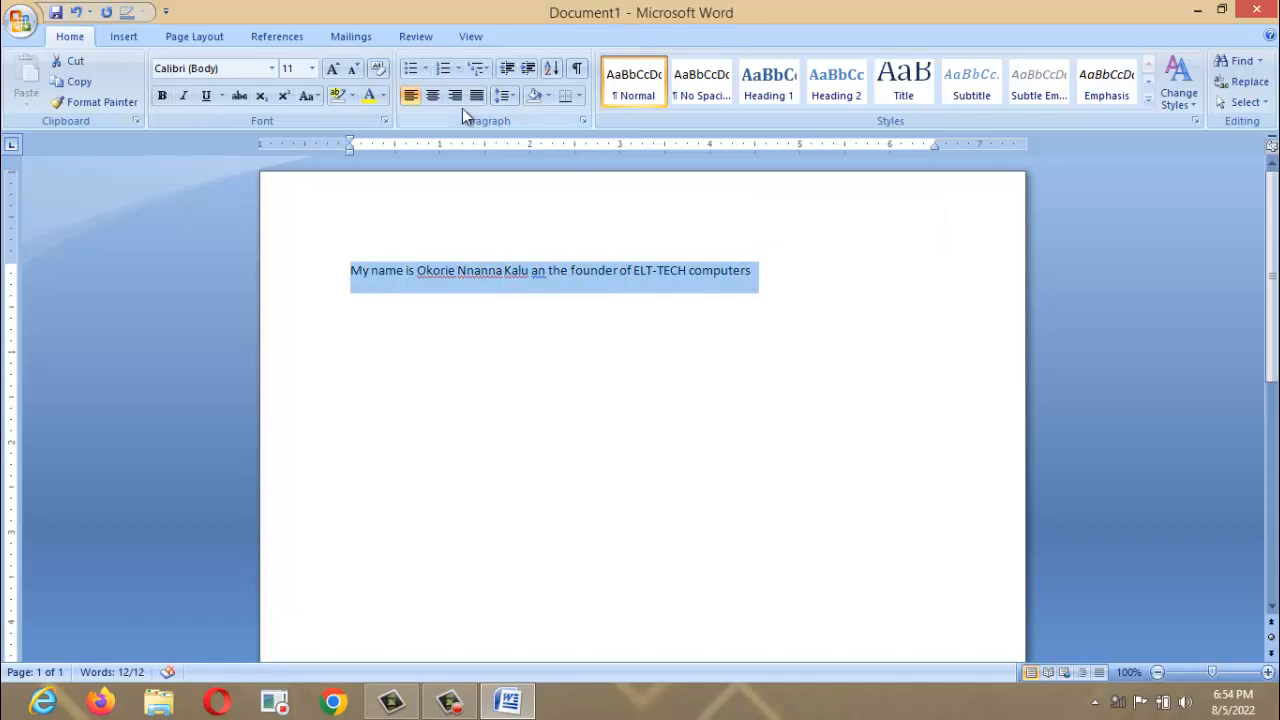
{"action": "left_click", "coordinate": [82, 82]}
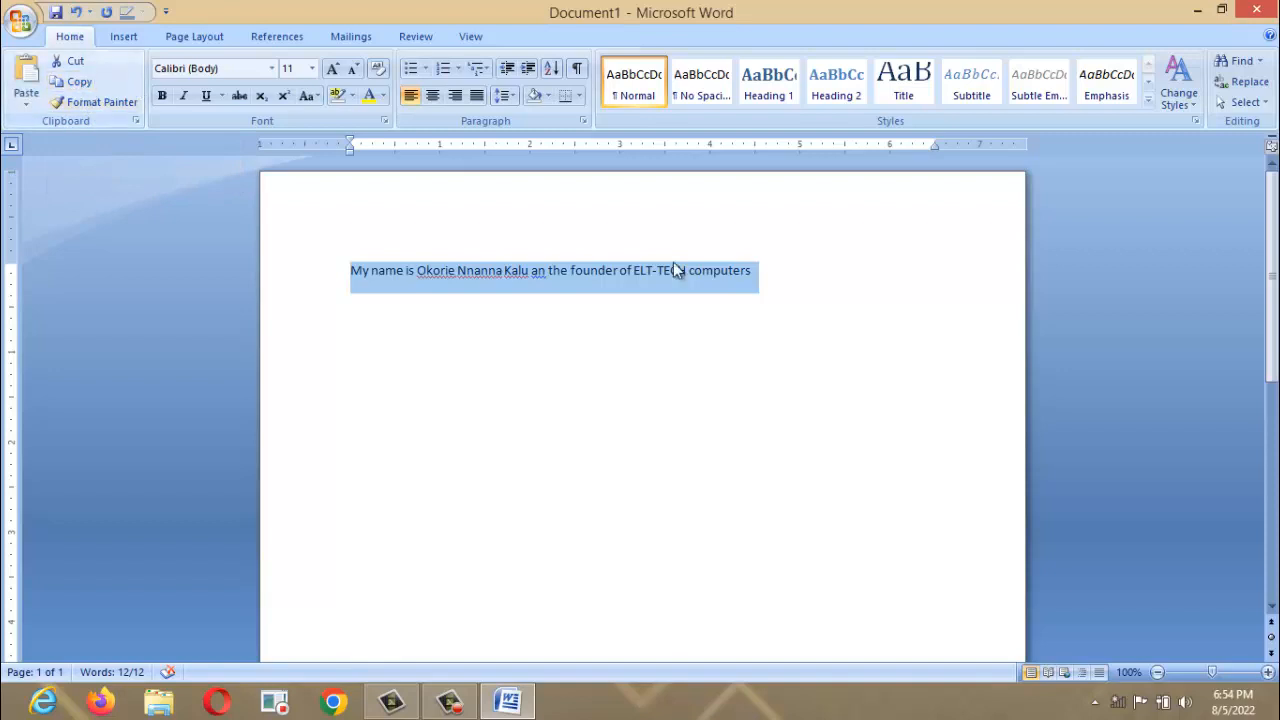
{"action": "left_click", "coordinate": [764, 283]}
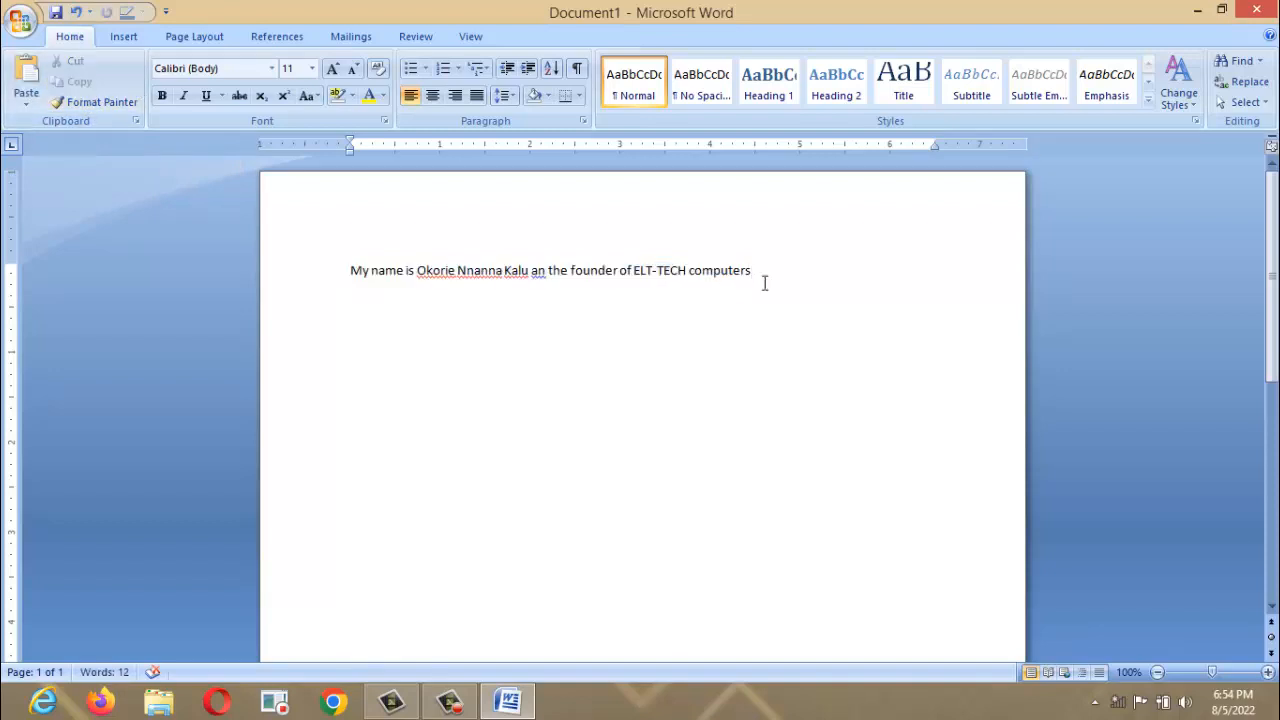
{"action": "key", "text": "Return"}
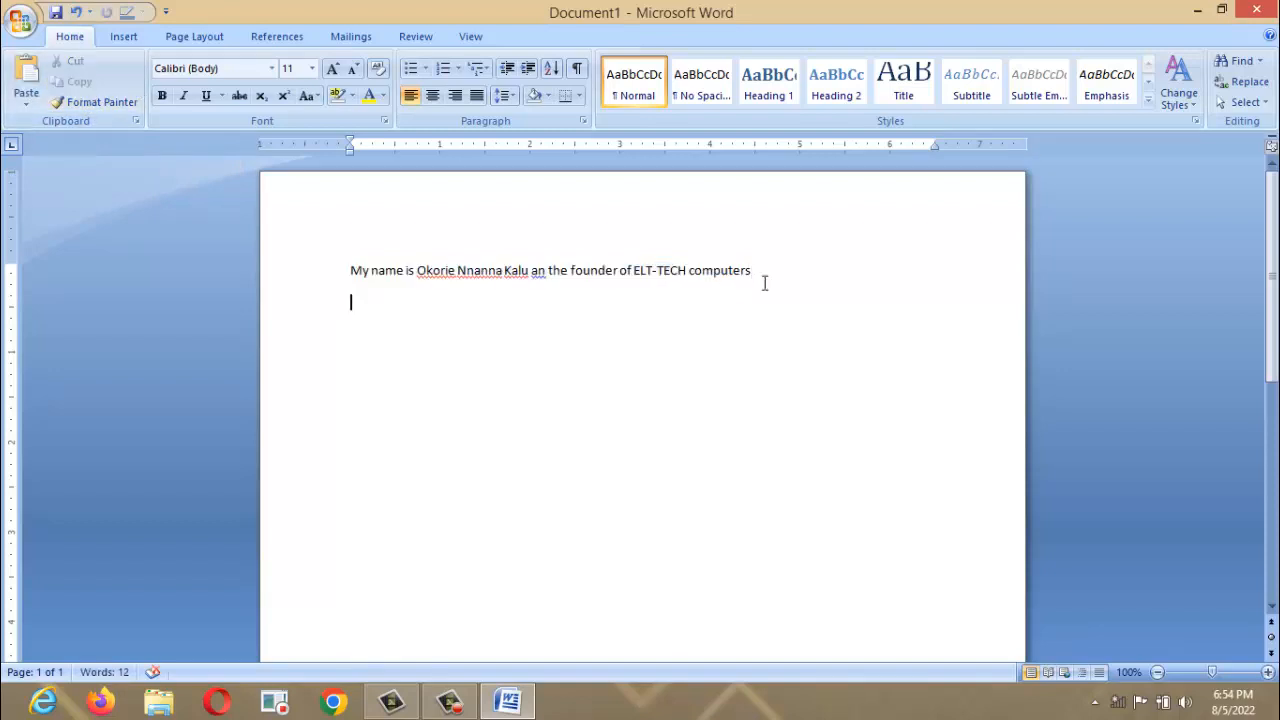
{"action": "left_click", "coordinate": [24, 80]}
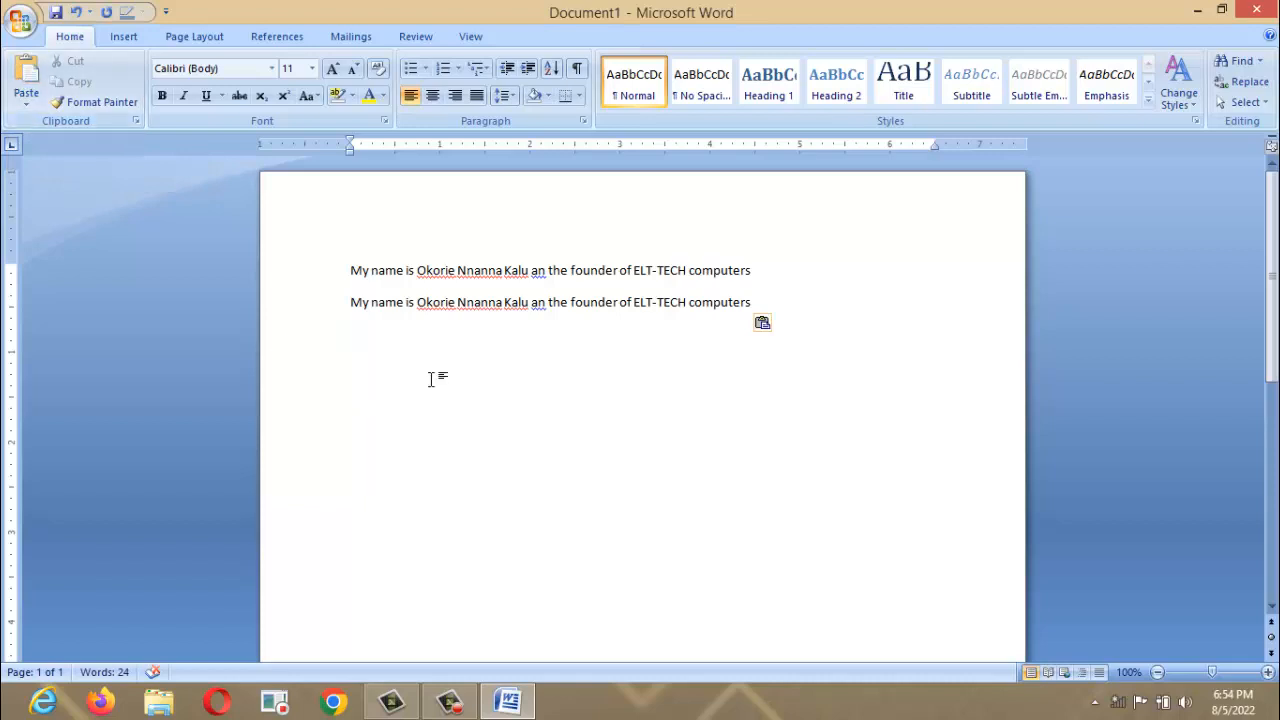
Cut both sentence lines and paste them back.
{"action": "left_click_drag", "start_coordinate": [350, 270], "coordinate": [716, 283]}
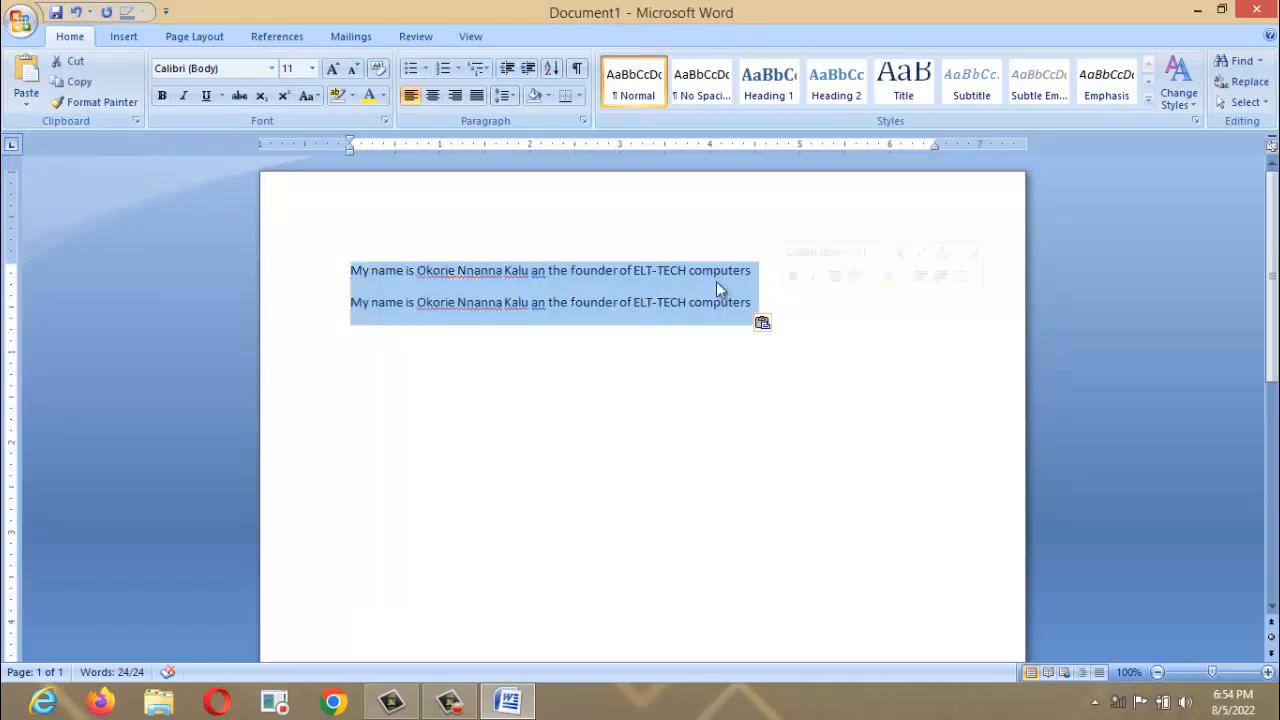
{"action": "left_click", "coordinate": [68, 64]}
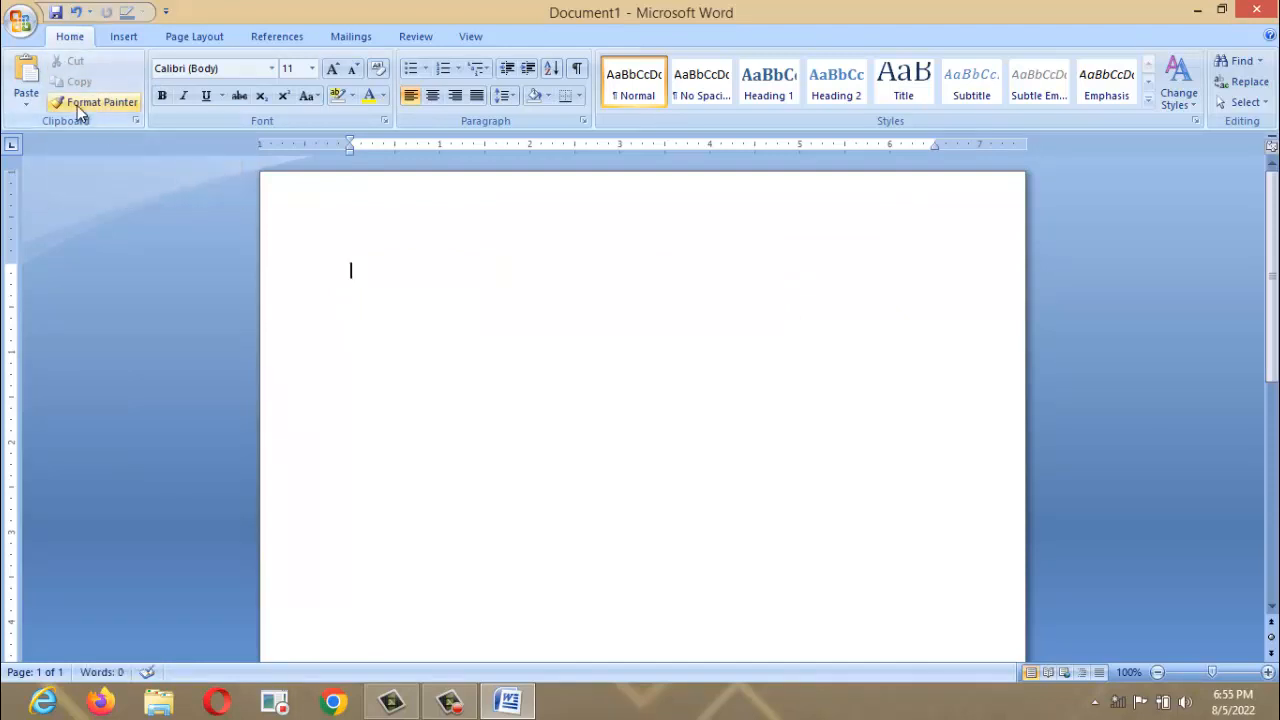
{"action": "left_click", "coordinate": [30, 86]}
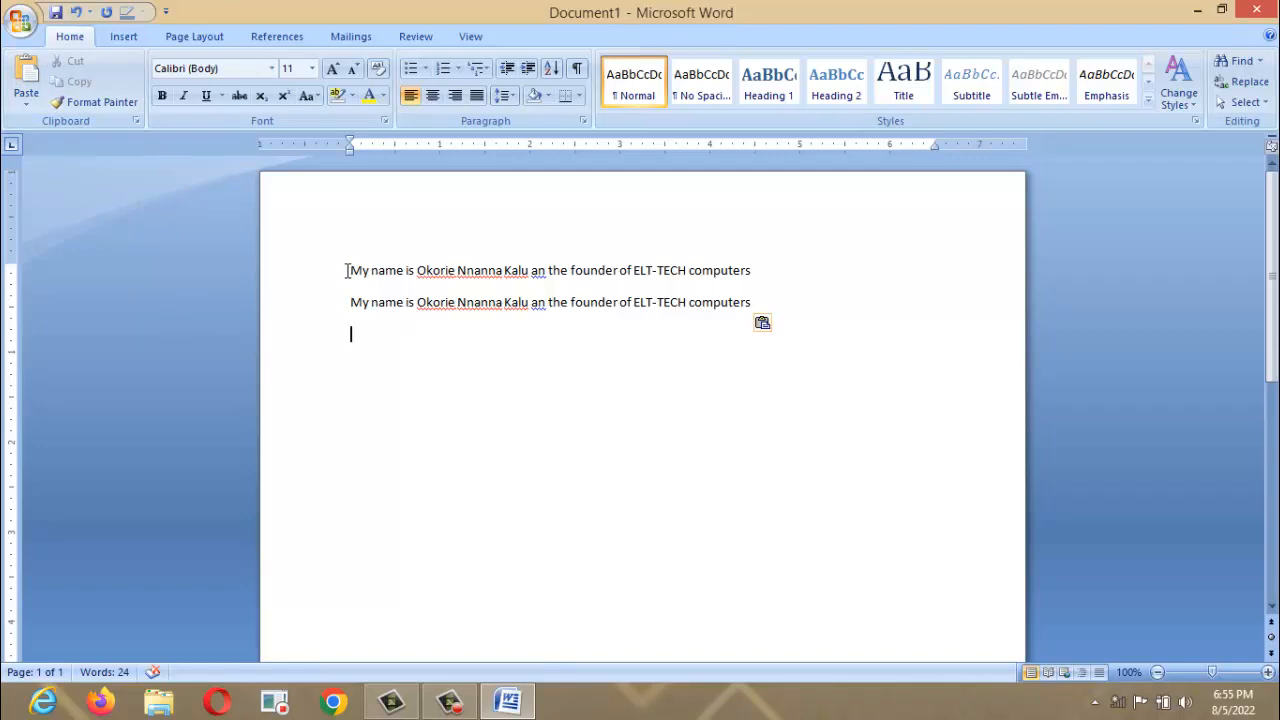
Format both lines as Brush Script MT, 20 pt, bold, italic and underlined.
{"action": "left_click_drag", "start_coordinate": [351, 269], "coordinate": [786, 320]}
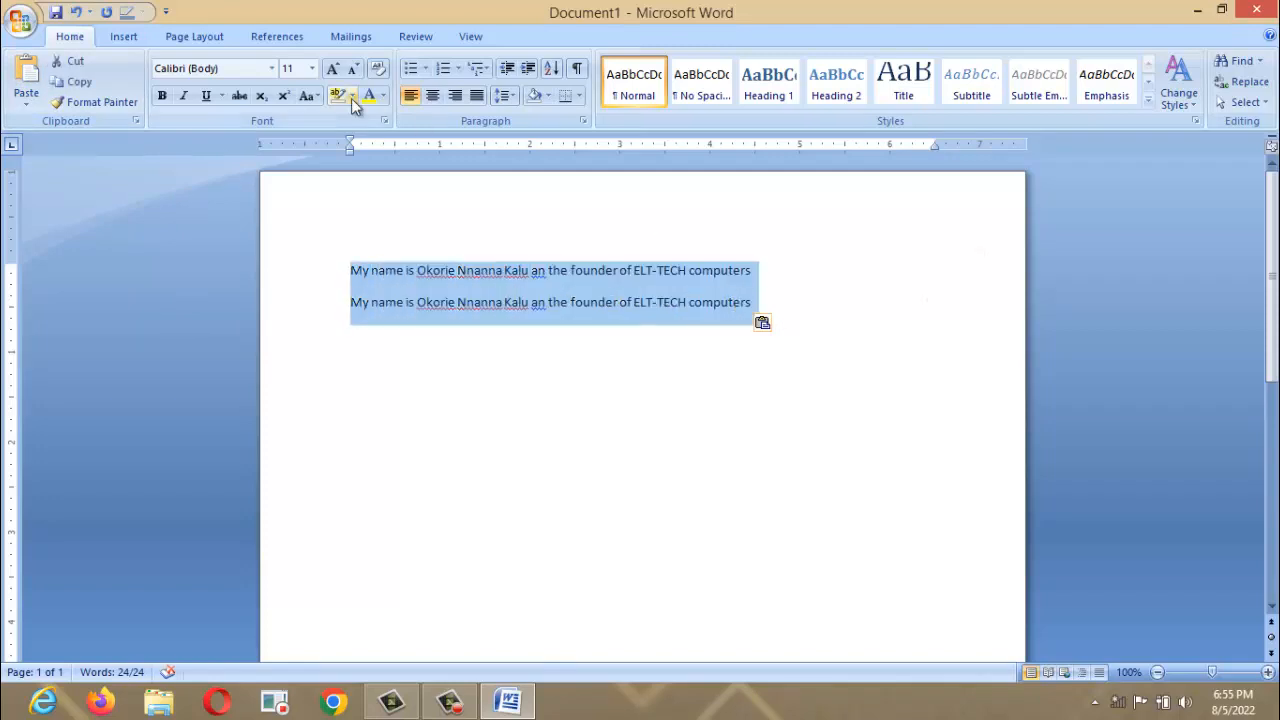
{"action": "left_click", "coordinate": [271, 70]}
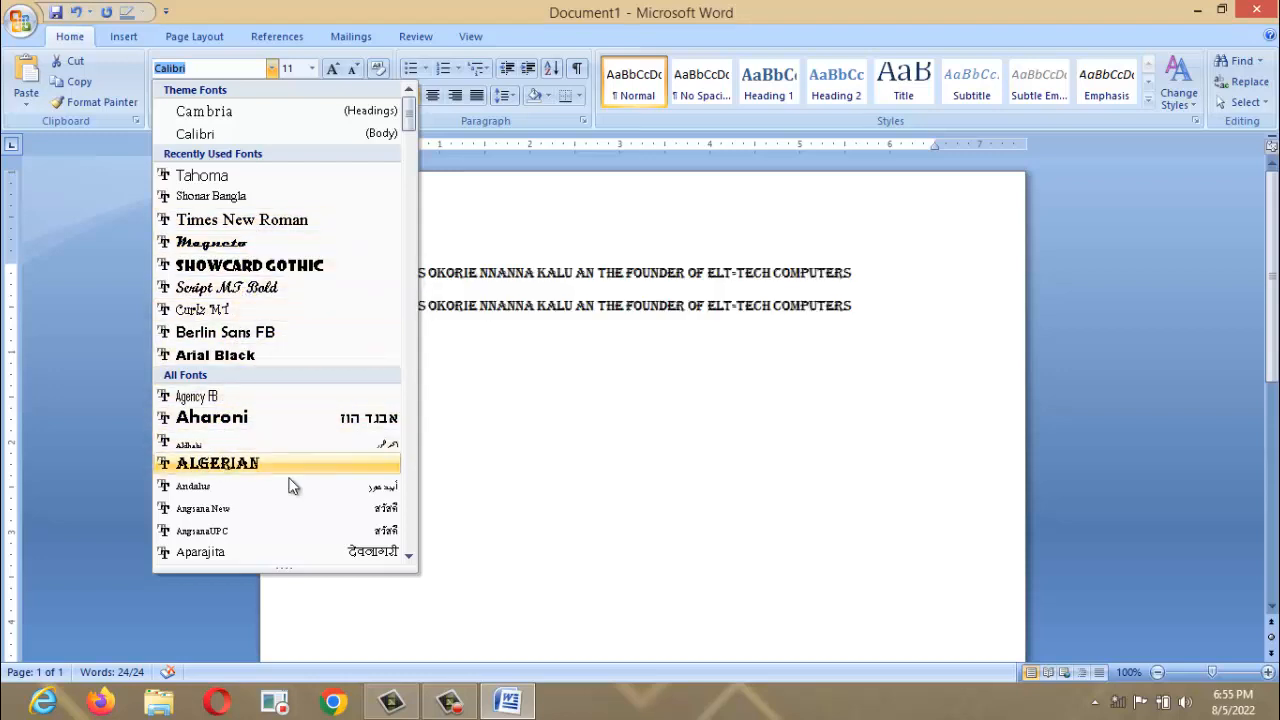
{"action": "left_click", "coordinate": [409, 557]}
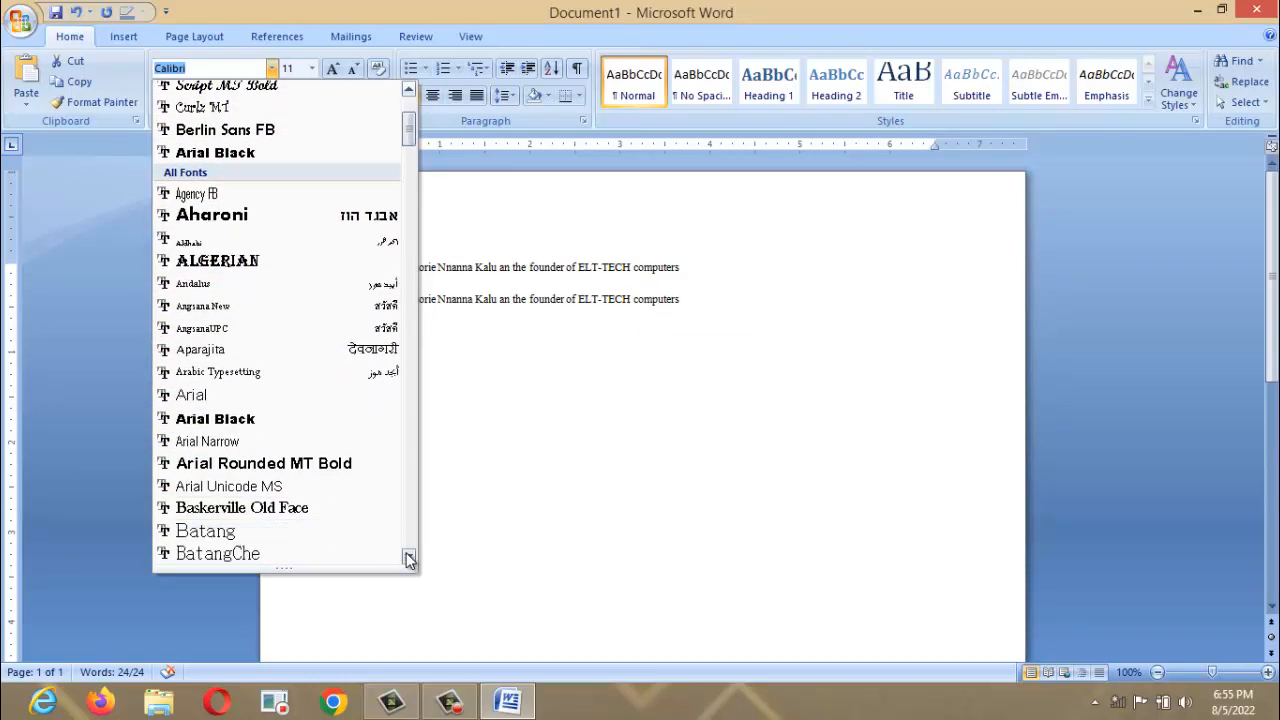
{"action": "left_click", "coordinate": [409, 557]}
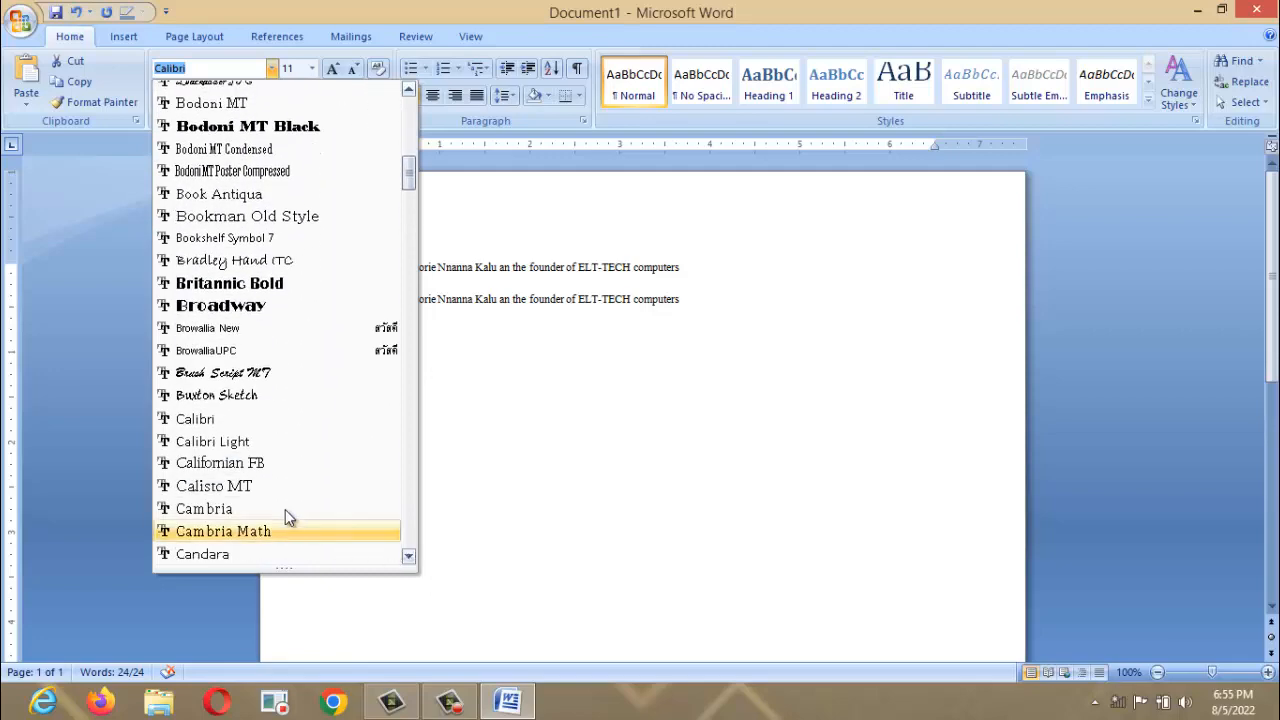
{"action": "left_click", "coordinate": [235, 378]}
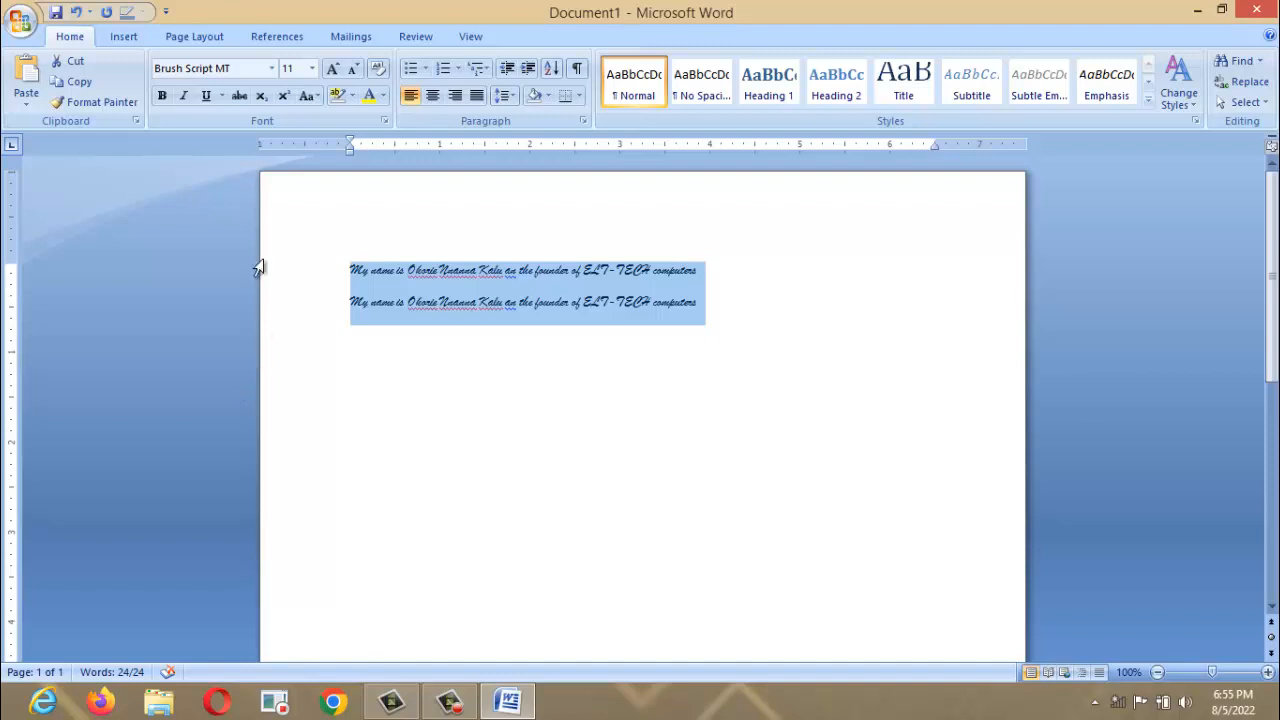
{"action": "left_click", "coordinate": [312, 68]}
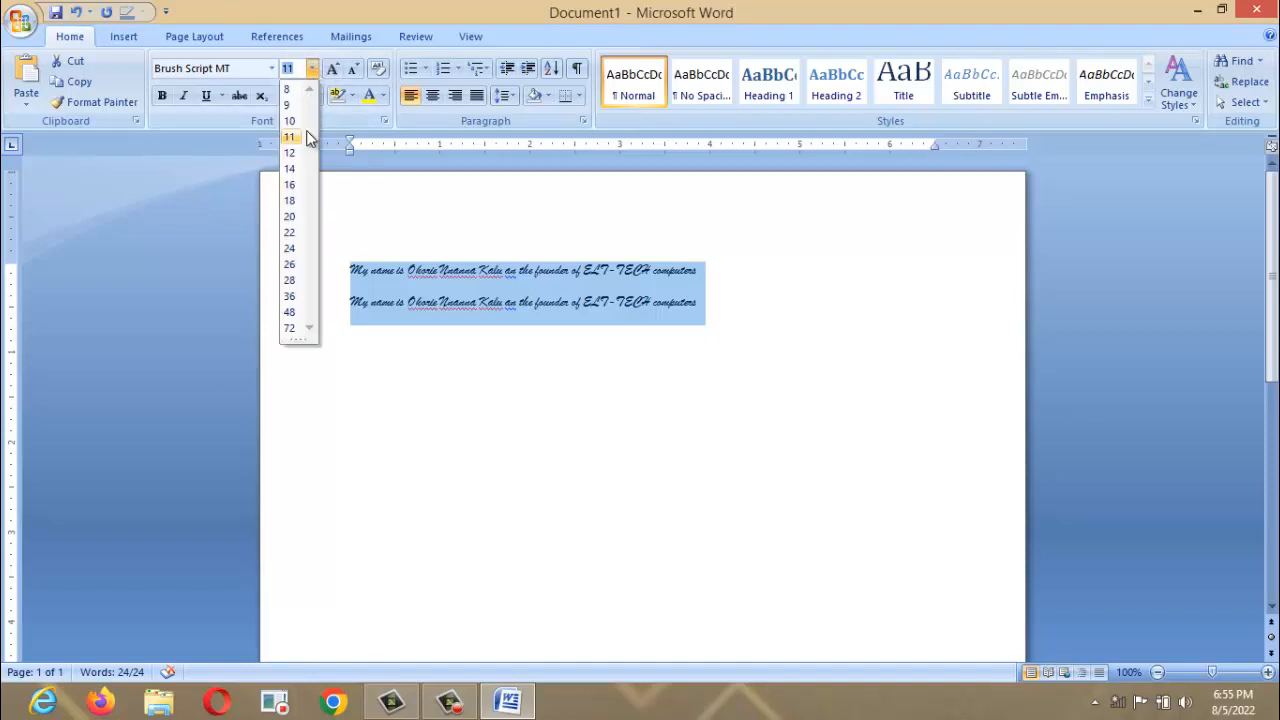
{"action": "left_click", "coordinate": [289, 216]}
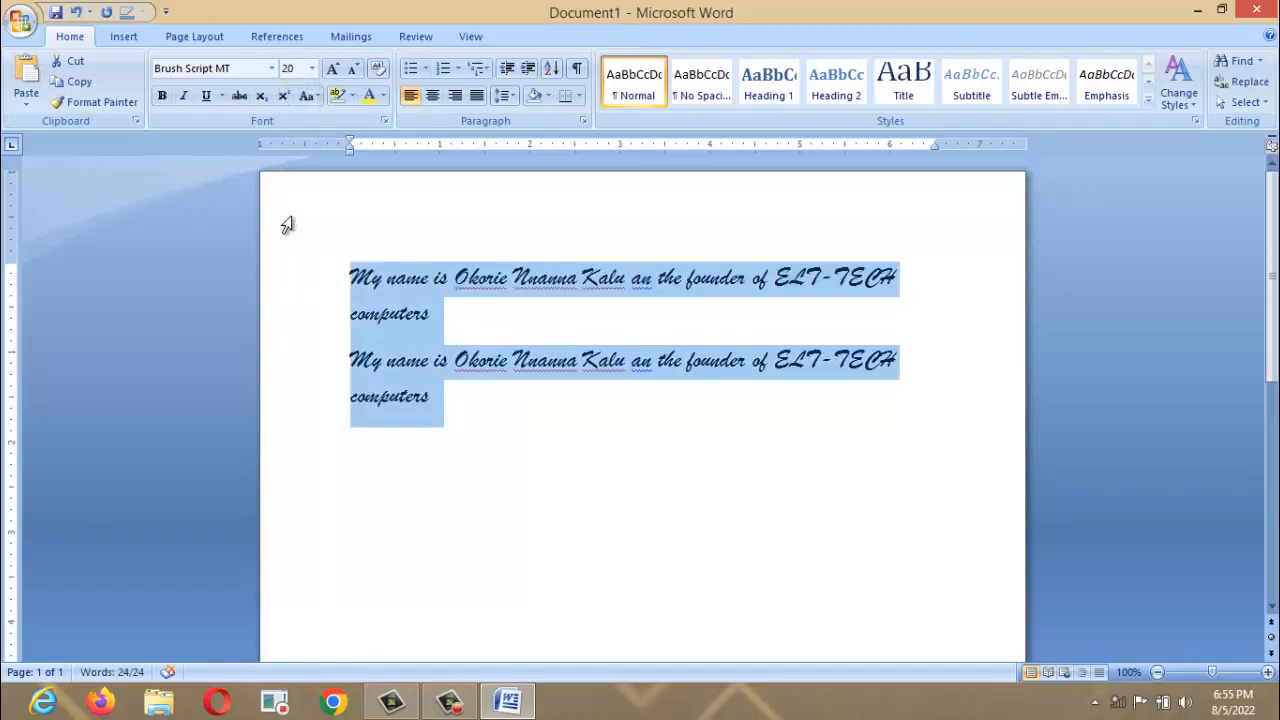
{"action": "left_click", "coordinate": [163, 97]}
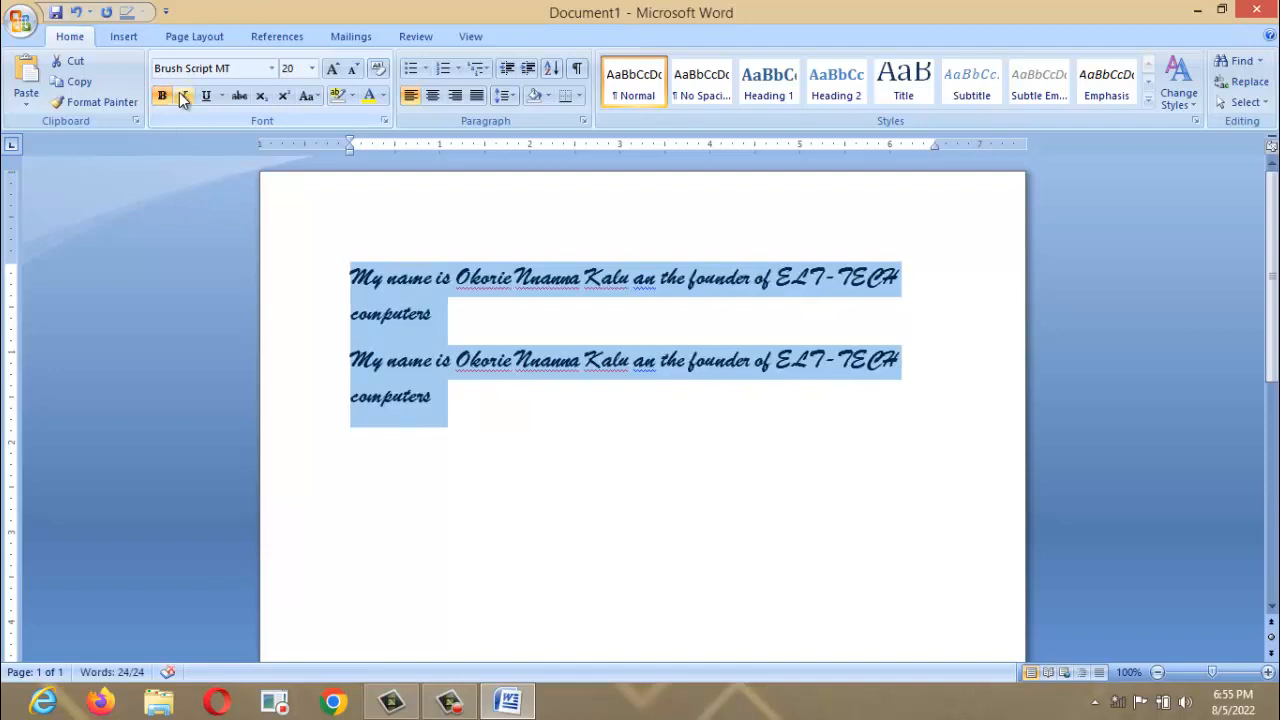
{"action": "left_click", "coordinate": [183, 95]}
{"action": "left_click", "coordinate": [203, 97]}
{"action": "left_click", "coordinate": [347, 204]}
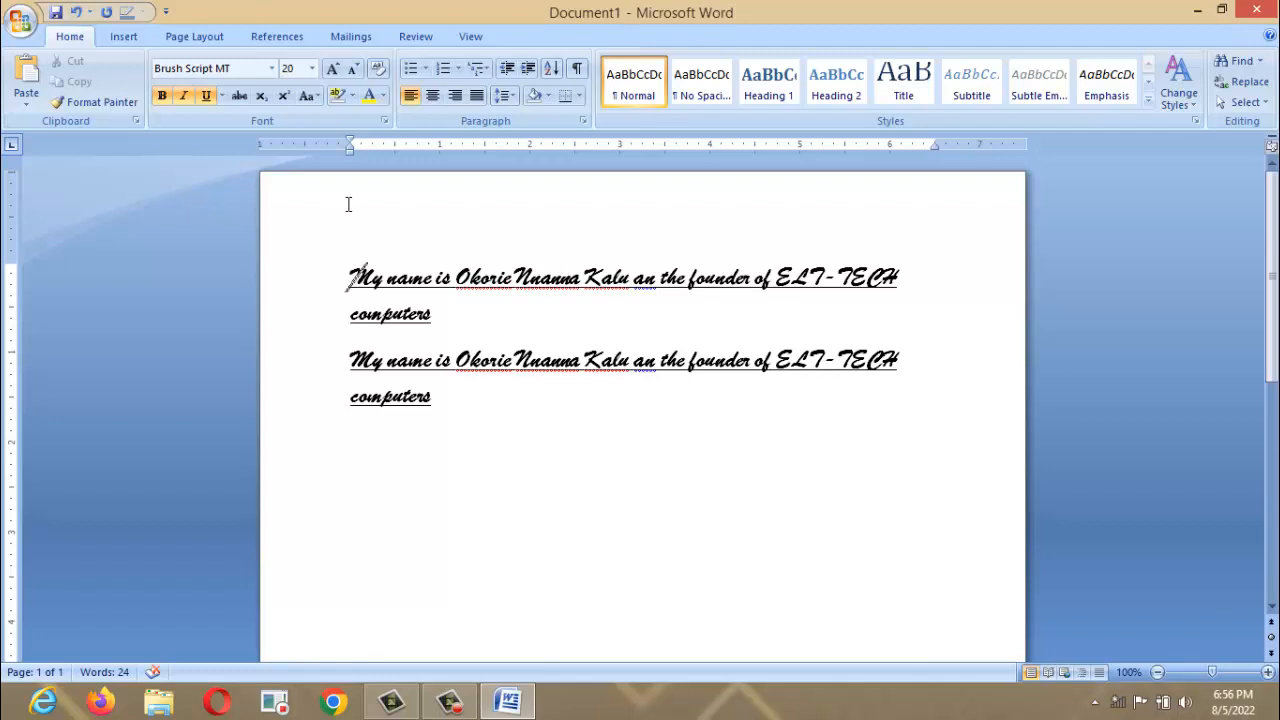
Add an empty third line below the sentences and set its font to Tahoma.
{"action": "left_click", "coordinate": [459, 402]}
{"action": "key", "text": "Return"}
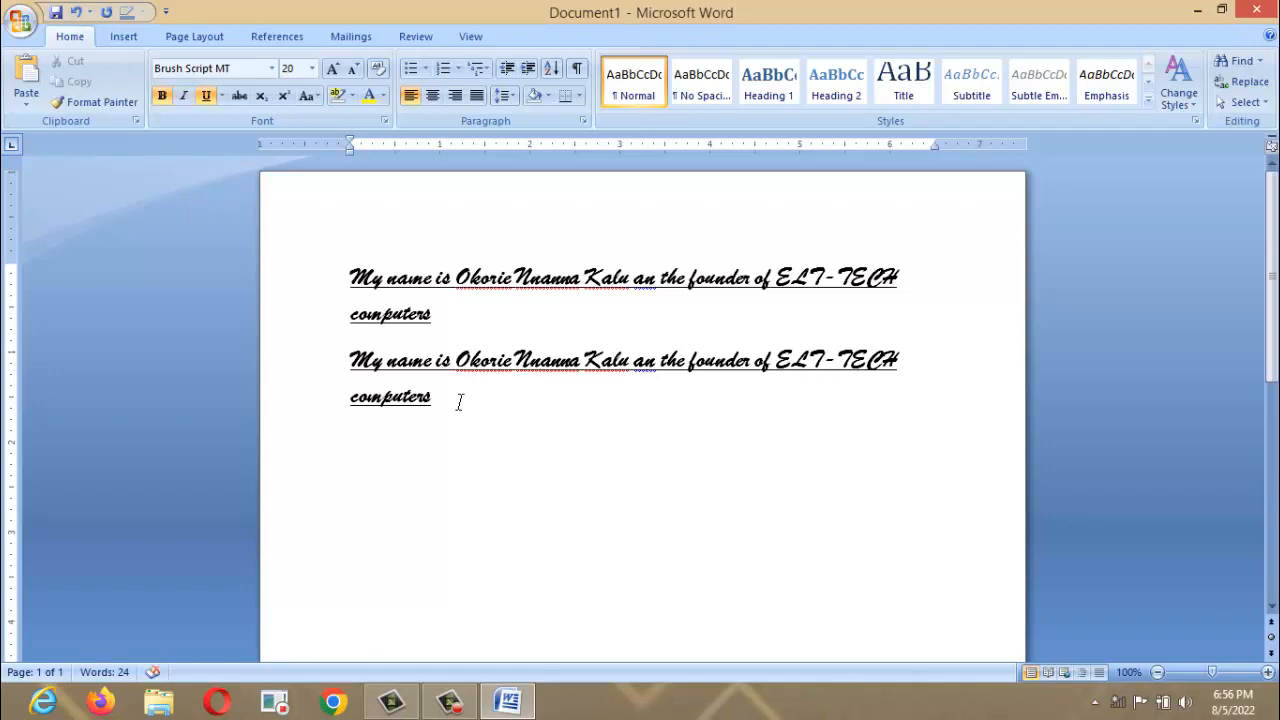
{"action": "type", "text": "h"}
{"action": "key", "text": "BackSpace"}
{"action": "left_click", "coordinate": [268, 77]}
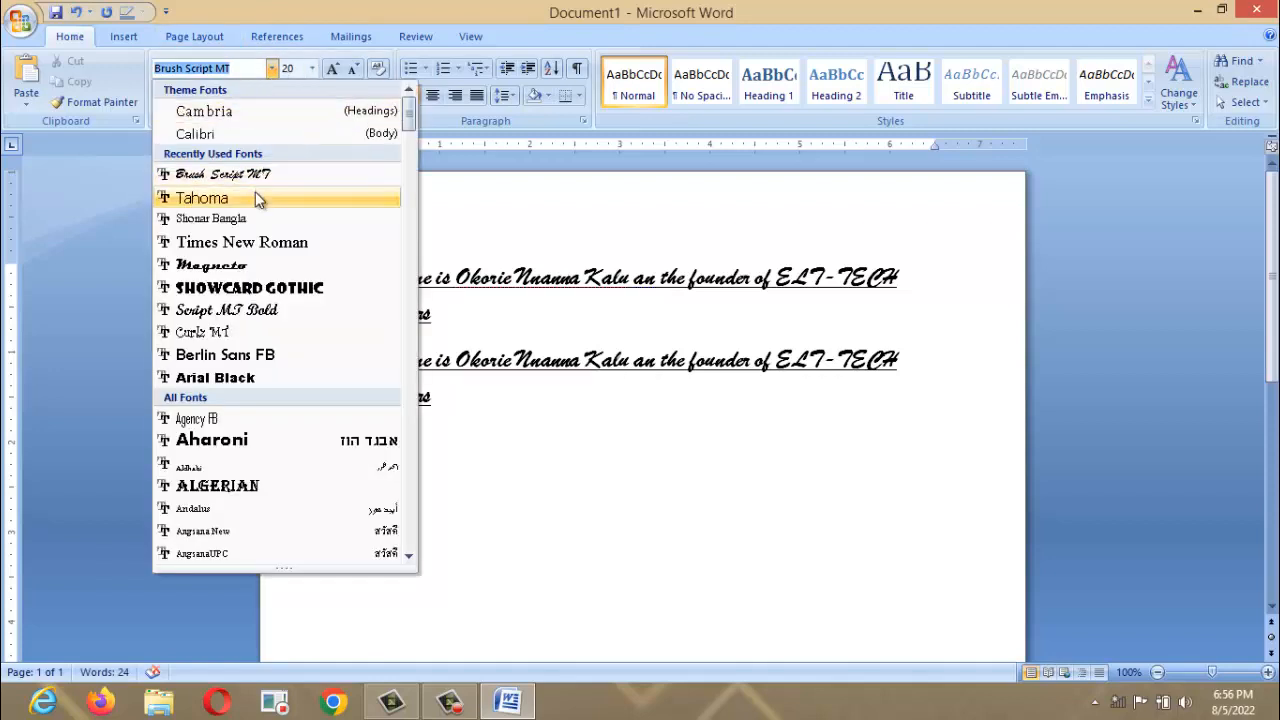
{"action": "left_click", "coordinate": [256, 199]}
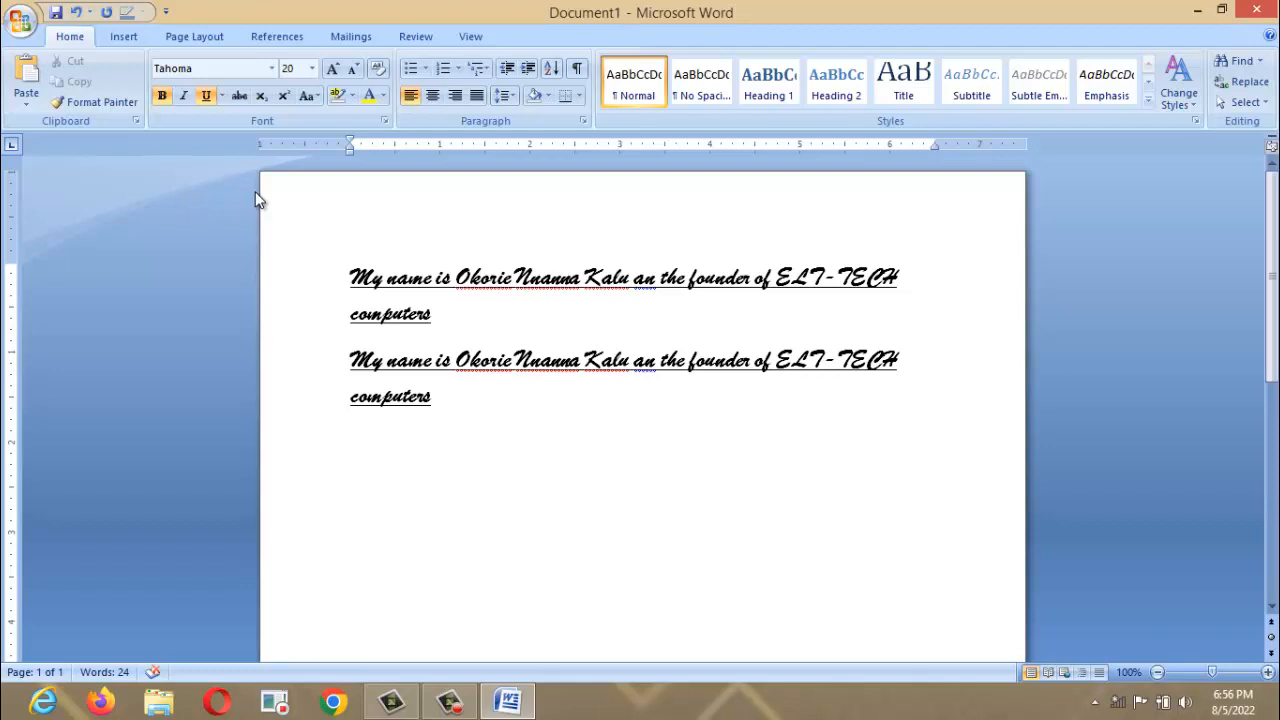
Type N on the new line and apply strikethrough to it.
{"action": "type", "text": "N"}
{"action": "key", "text": "shift+Left"}
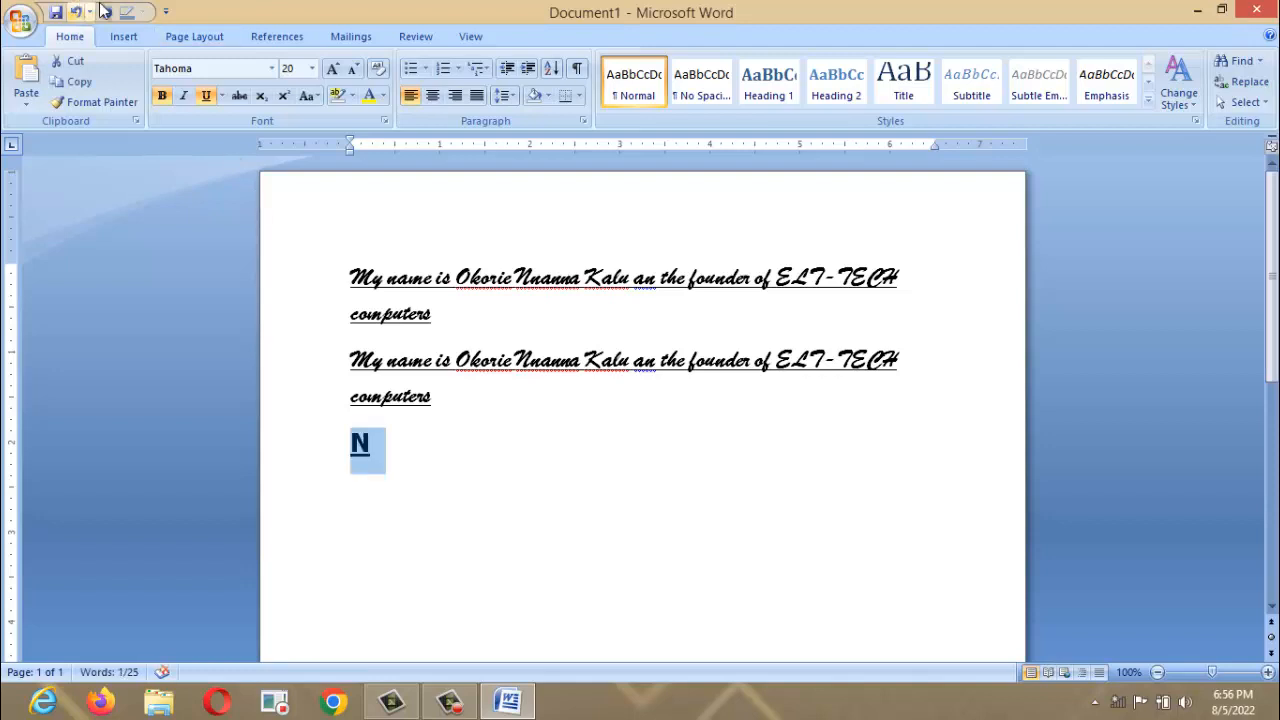
{"action": "left_click", "coordinate": [236, 96]}
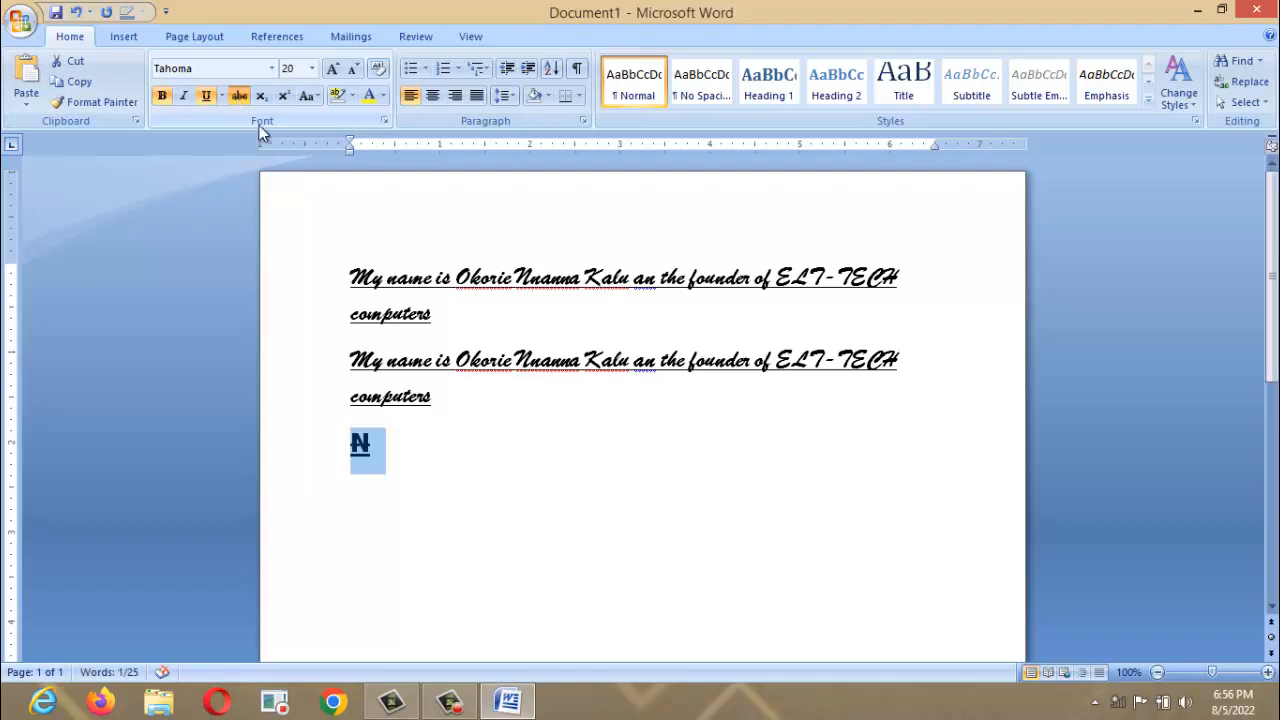
{"action": "left_click", "coordinate": [441, 396]}
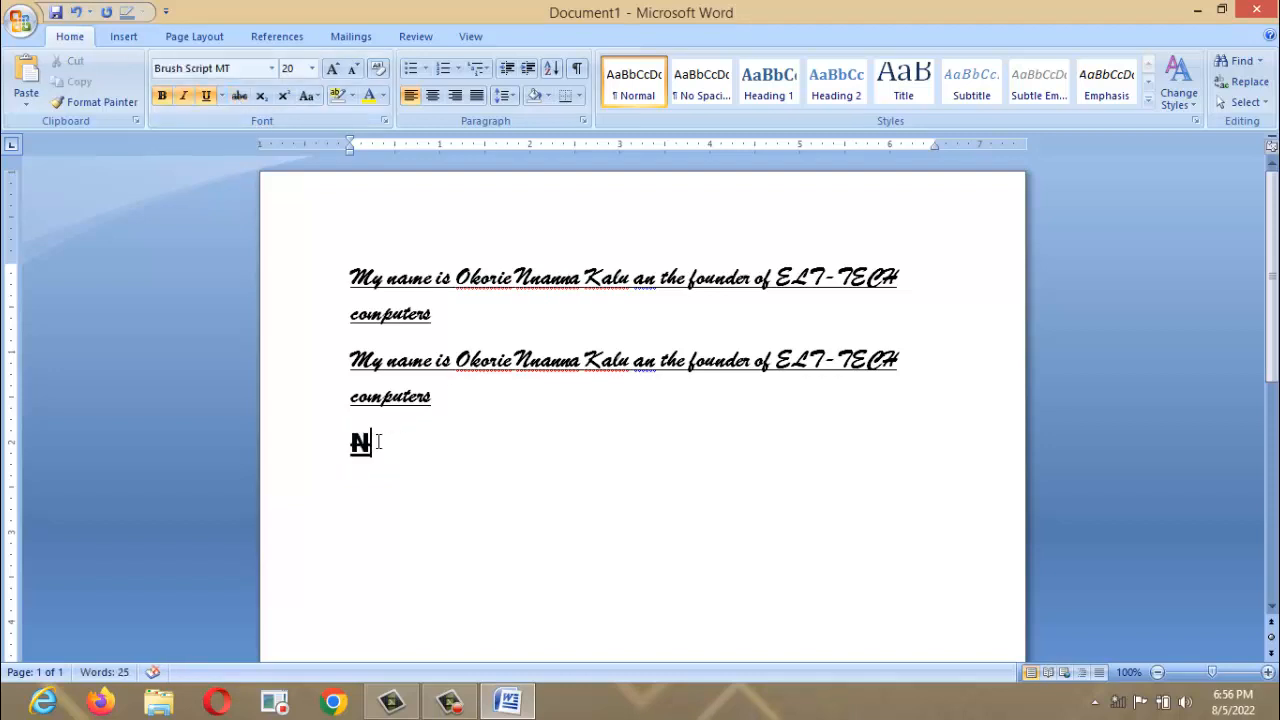
{"action": "left_click", "coordinate": [328, 443]}
{"action": "left_click", "coordinate": [328, 444]}
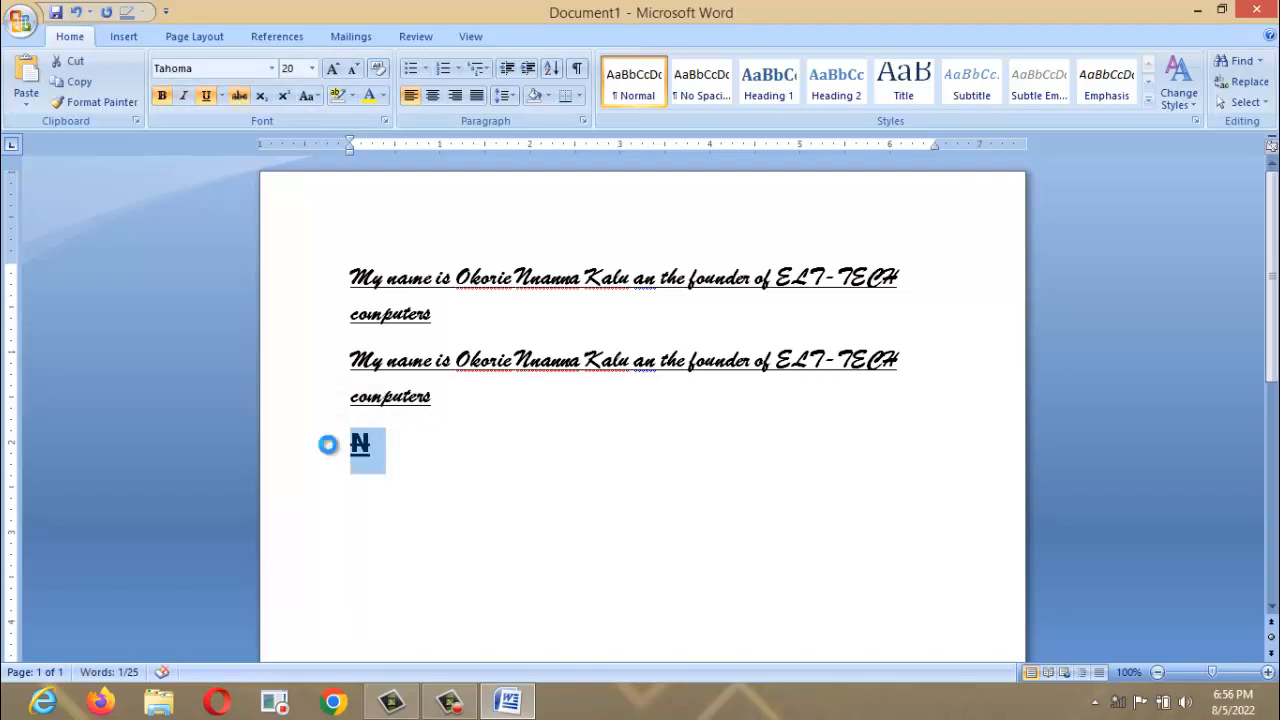
Switch the N to double strikethrough in the Font dialog (Ctrl+D), then turn it off again.
{"action": "key", "text": "ctrl+d"}
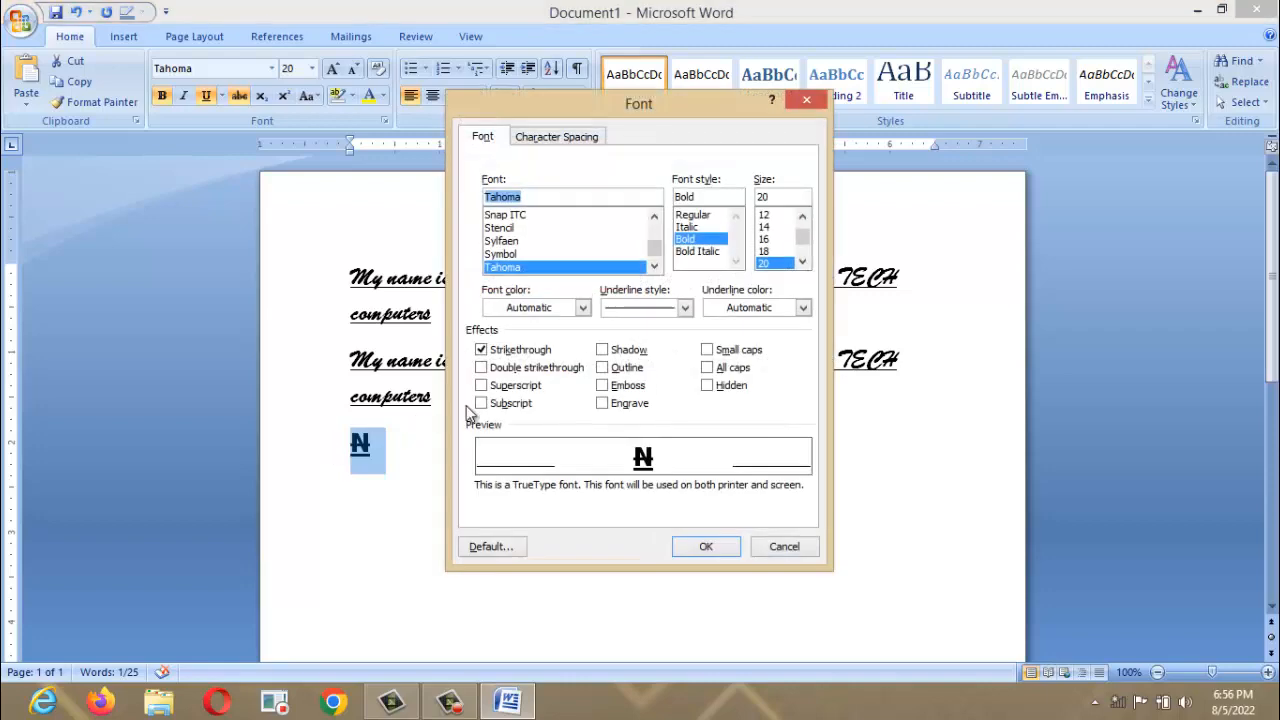
{"action": "left_click", "coordinate": [499, 370]}
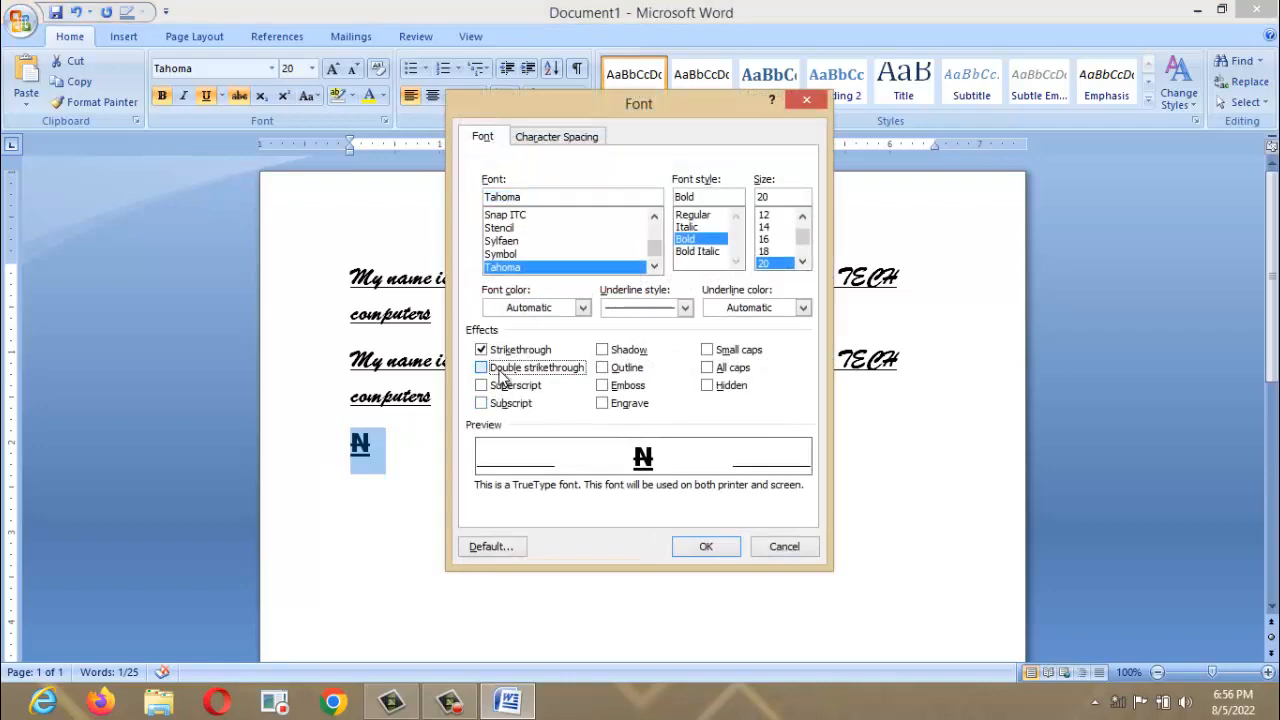
{"action": "left_click", "coordinate": [722, 545]}
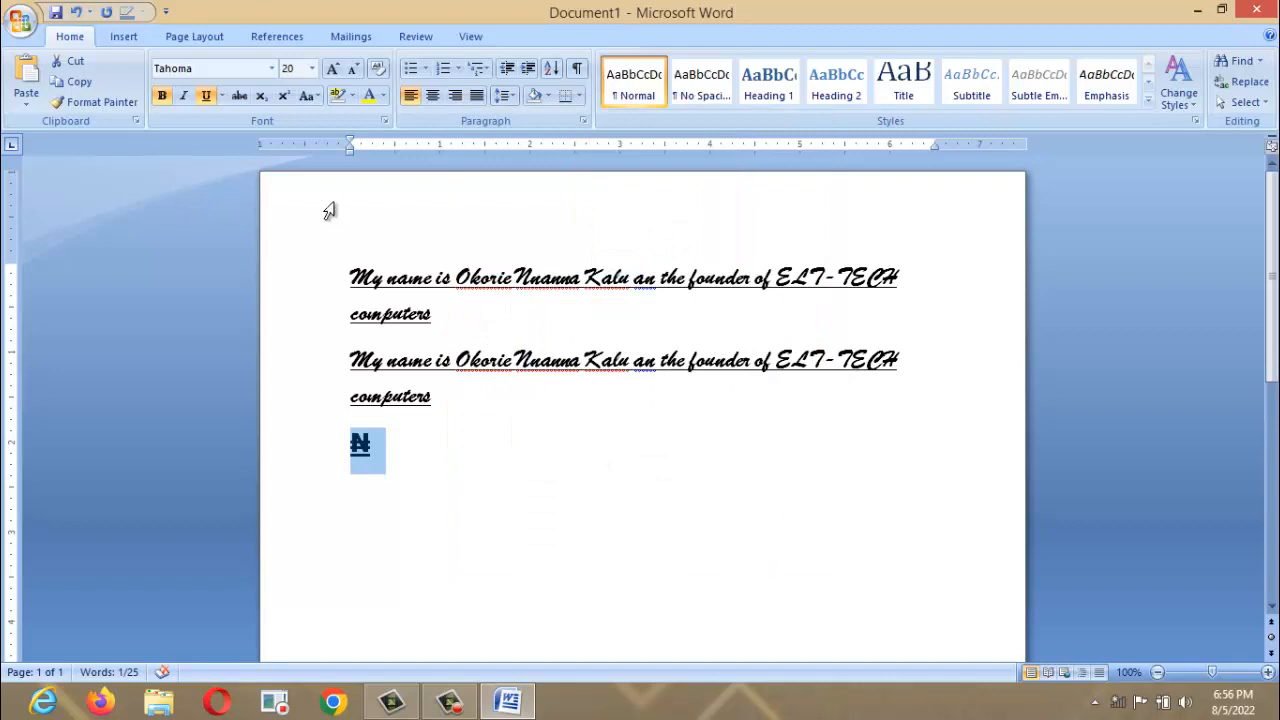
{"action": "left_click", "coordinate": [462, 457]}
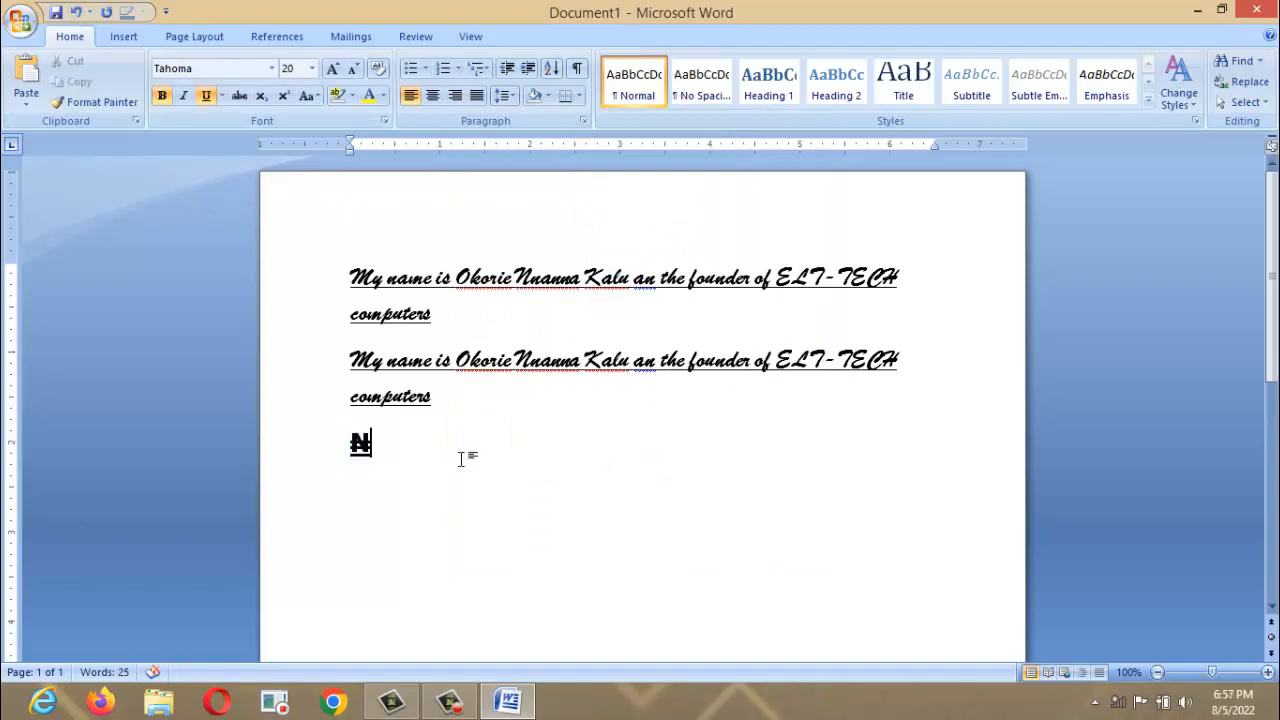
{"action": "type", "text": "3"}
{"action": "key", "text": "BackSpace"}
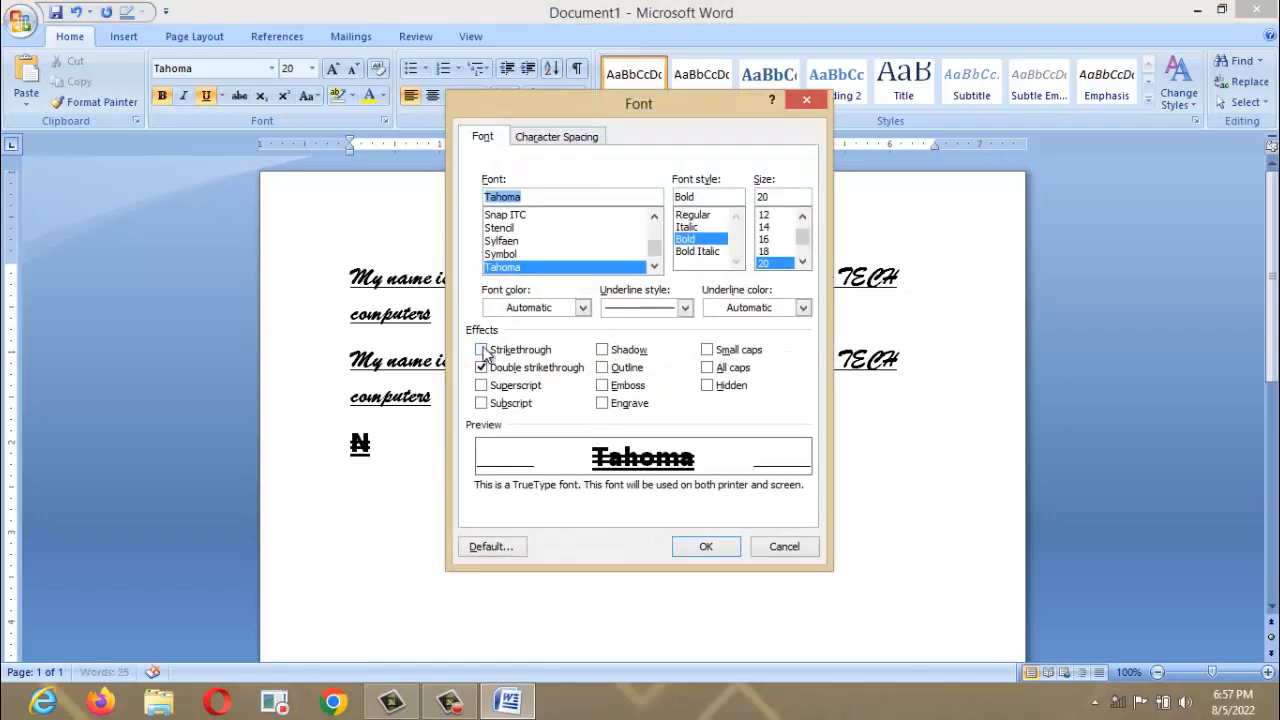
{"action": "left_click", "coordinate": [484, 367]}
{"action": "left_click", "coordinate": [708, 546]}
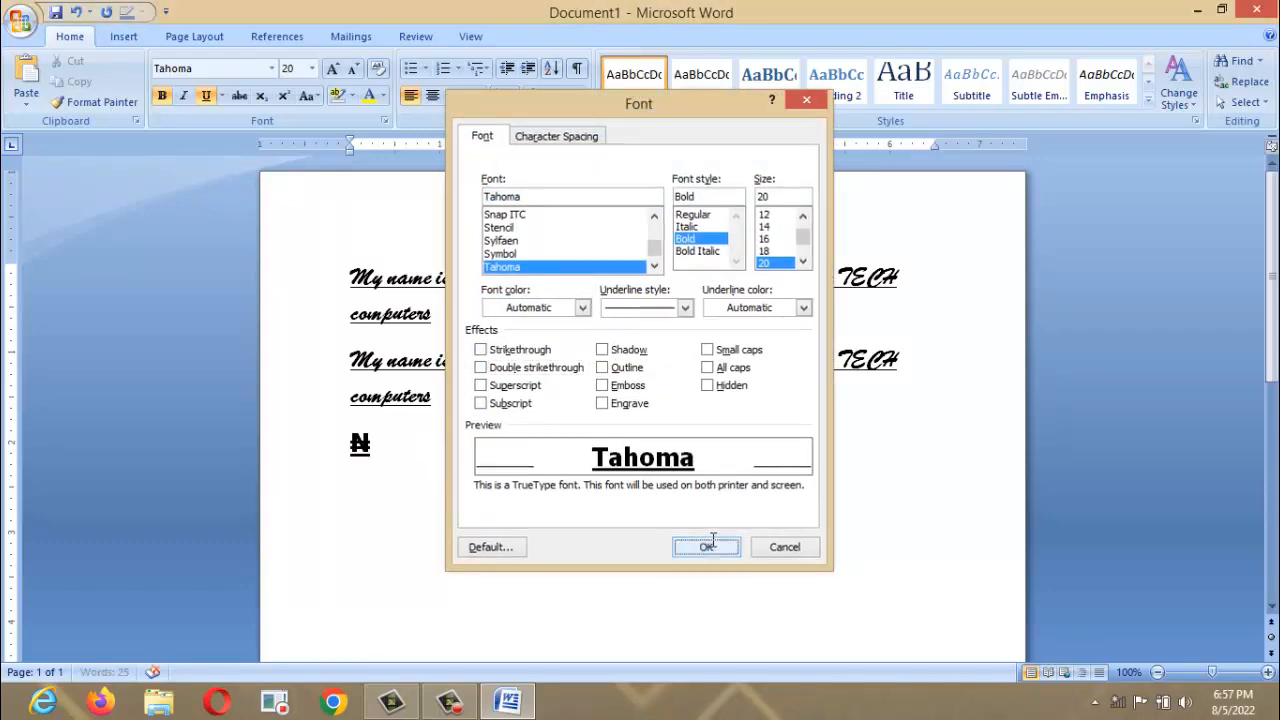
{"action": "type", "text": "3"}
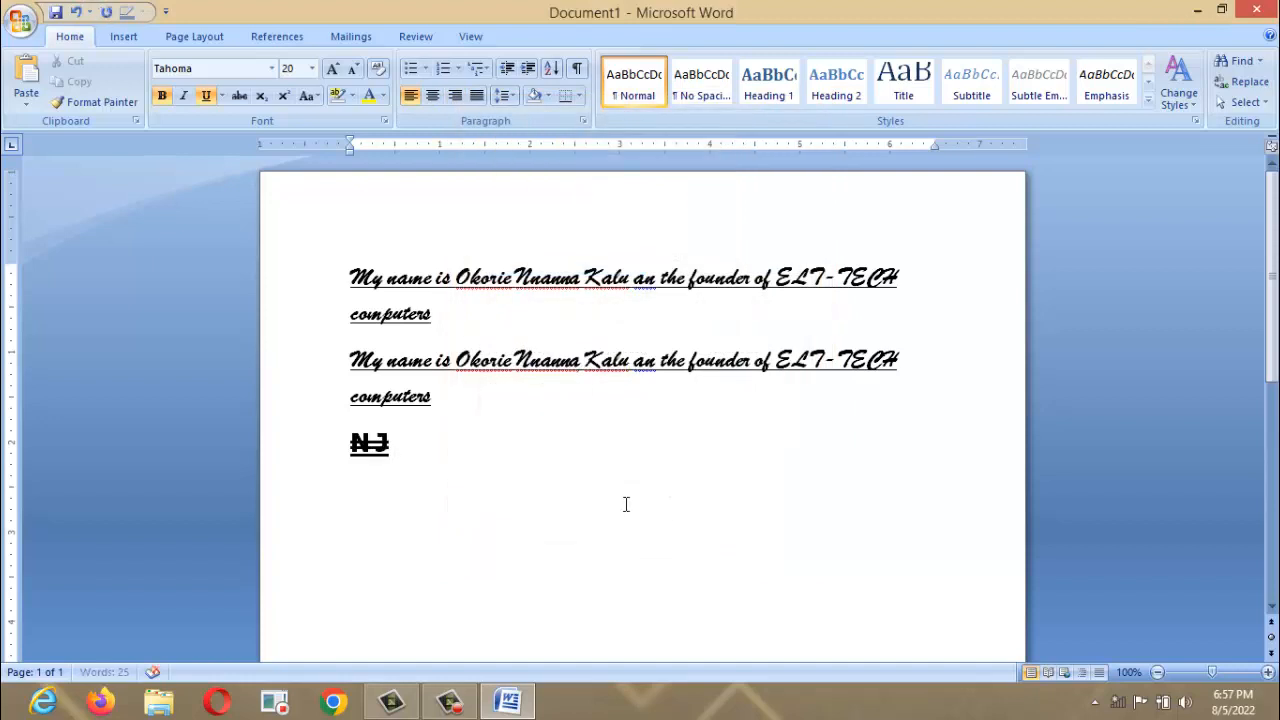
{"action": "key", "text": "BackSpace"}
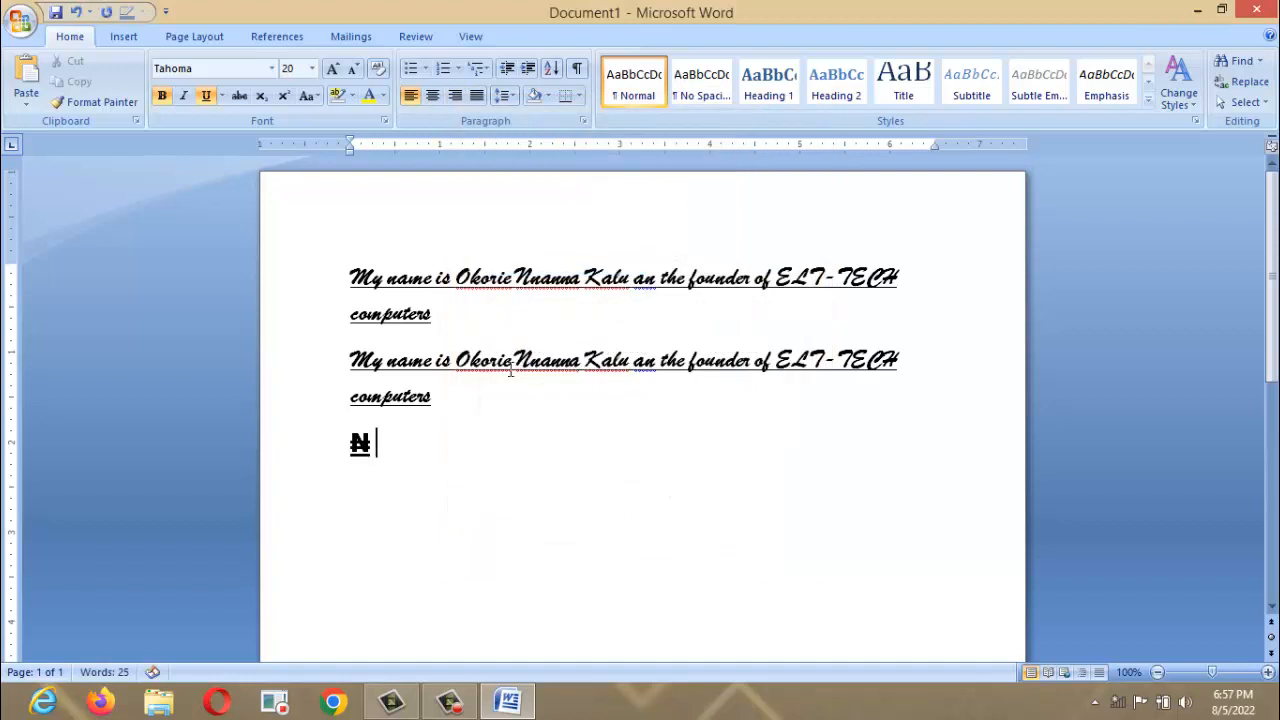
Type J after the ₦ with strikethrough on, deleting the test HHHH letters.
{"action": "left_click", "coordinate": [240, 96]}
{"action": "type", "text": "J"}
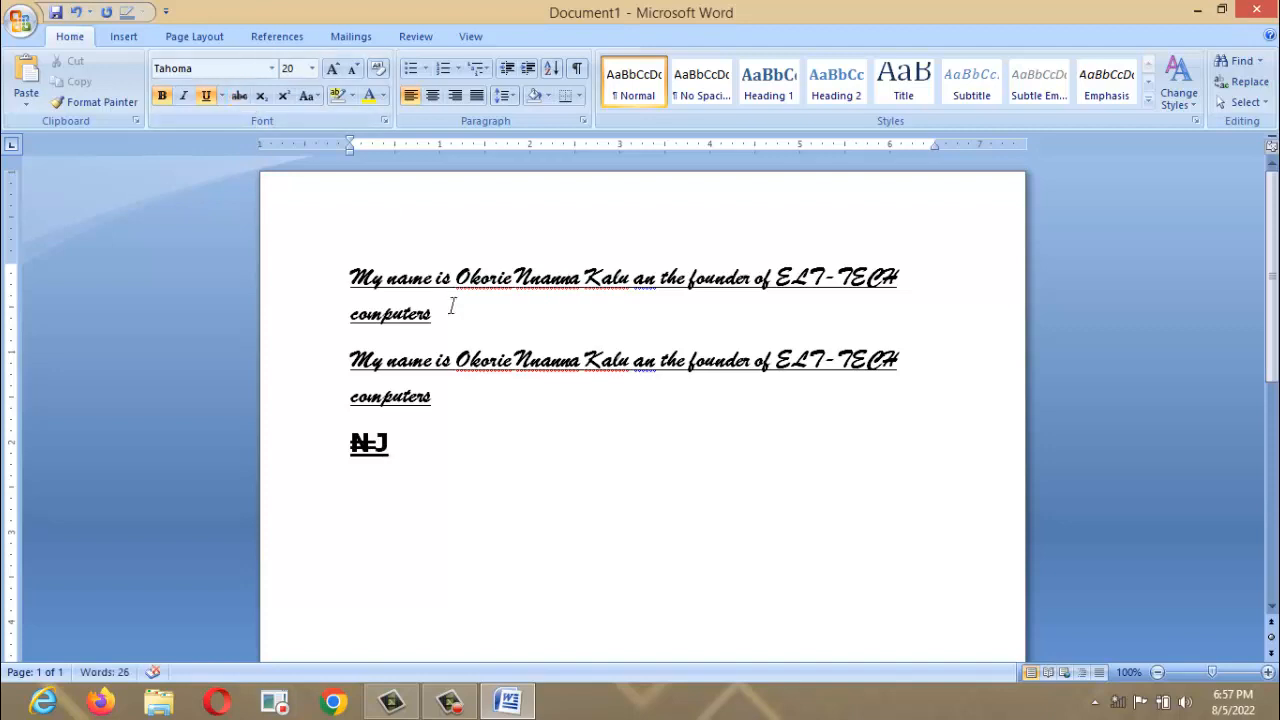
{"action": "type", "text": " HHHH"}
{"action": "key", "text": "shift+Left"}
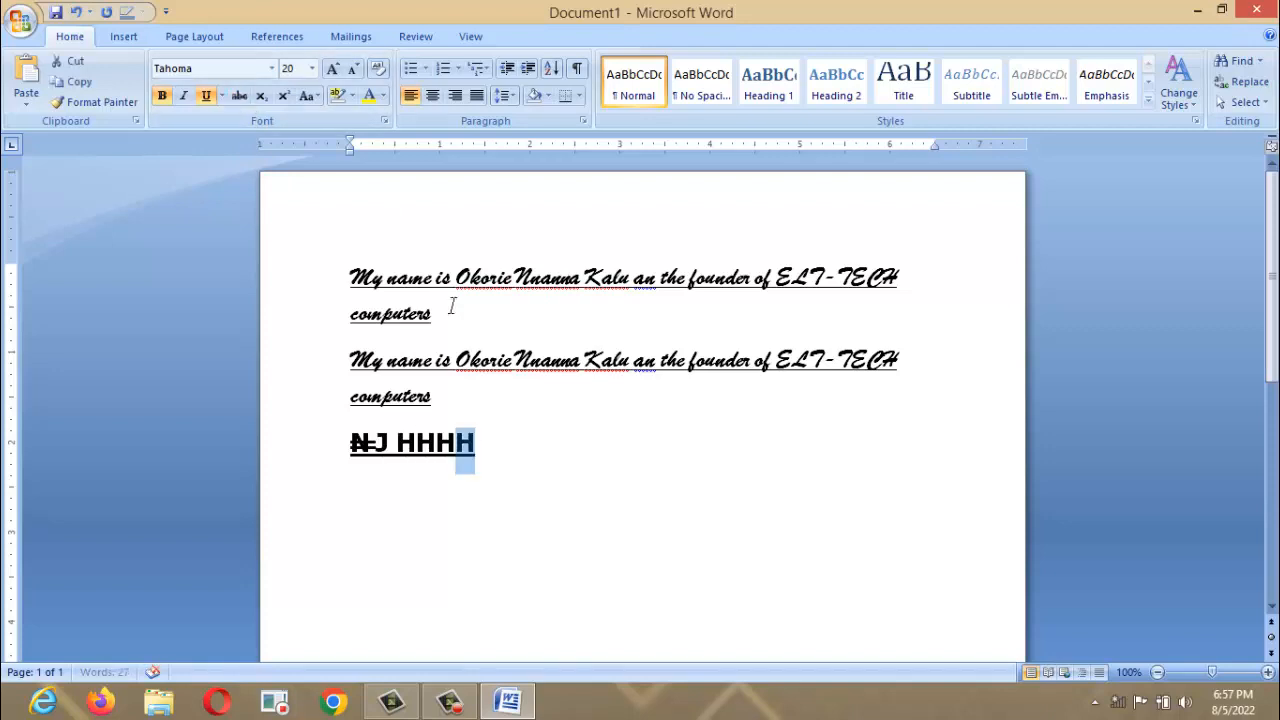
{"action": "key", "text": "shift+Left"}
{"action": "key", "text": "shift+Left"}
{"action": "key", "text": "shift+Left"}
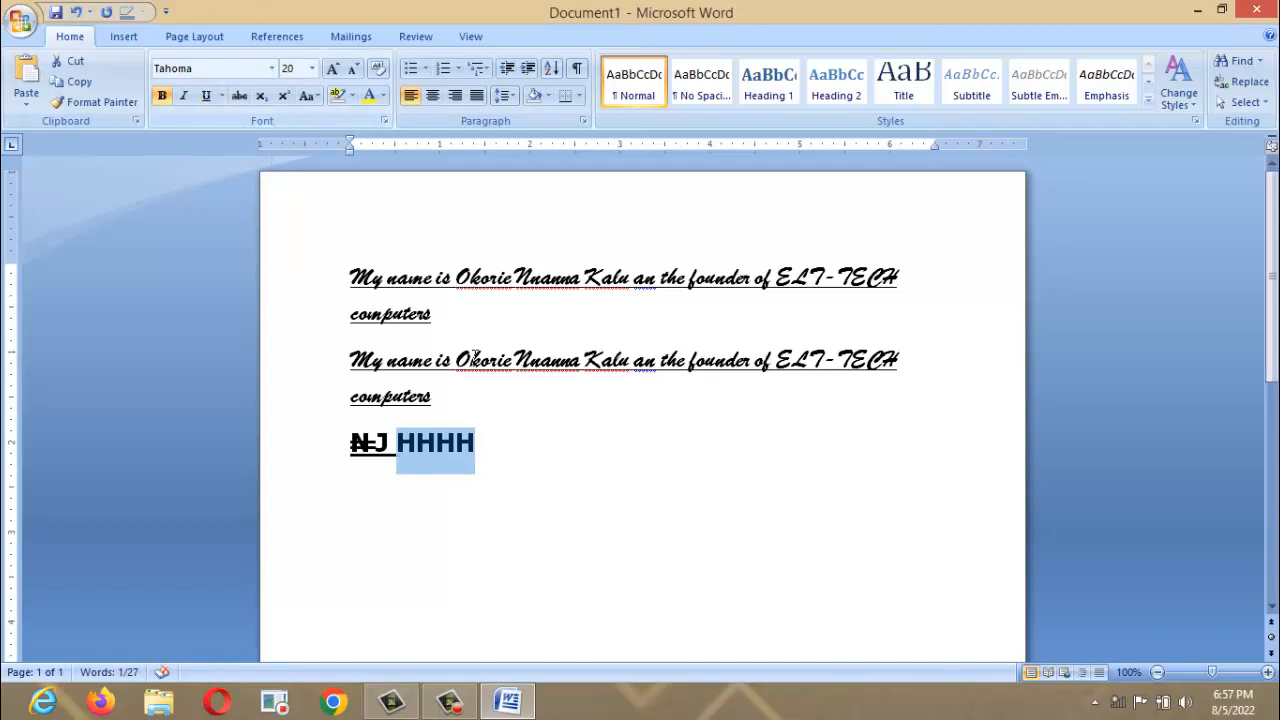
{"action": "left_click", "coordinate": [490, 426]}
{"action": "left_click", "coordinate": [503, 455]}
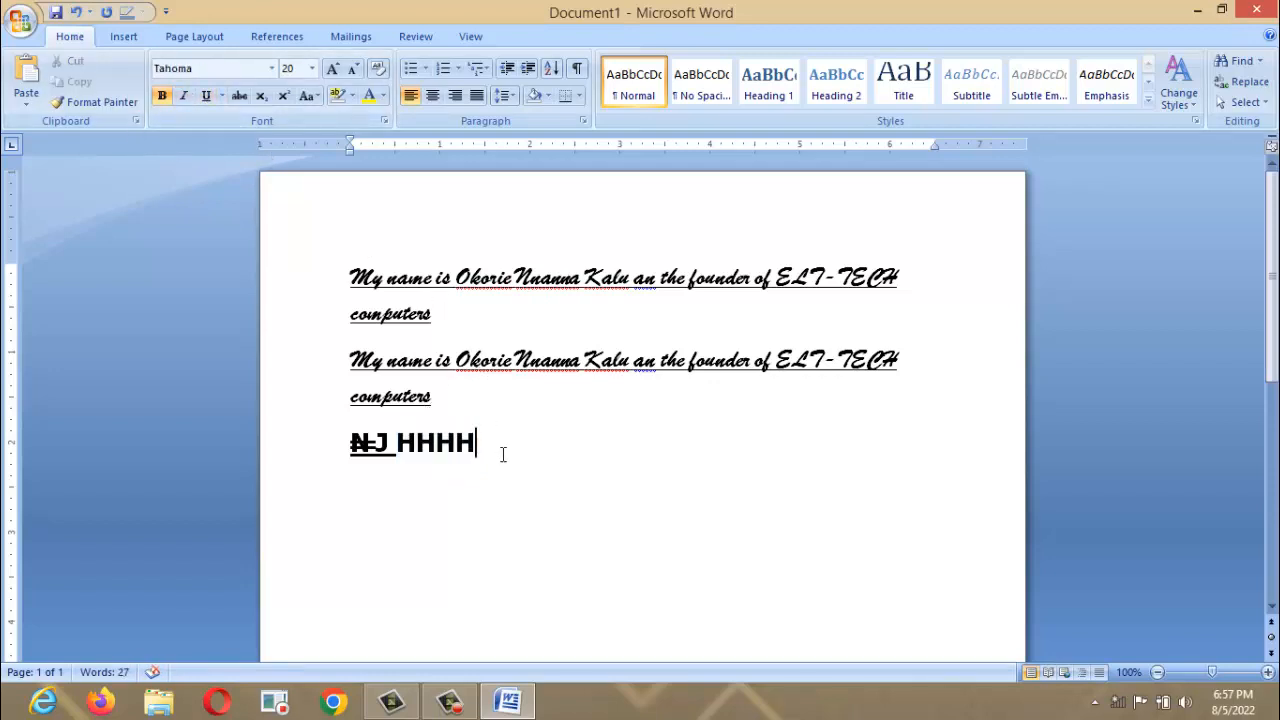
{"action": "key", "text": "BackSpace"}
{"action": "key", "text": "BackSpace"}
{"action": "key", "text": "BackSpace"}
{"action": "key", "text": "BackSpace"}
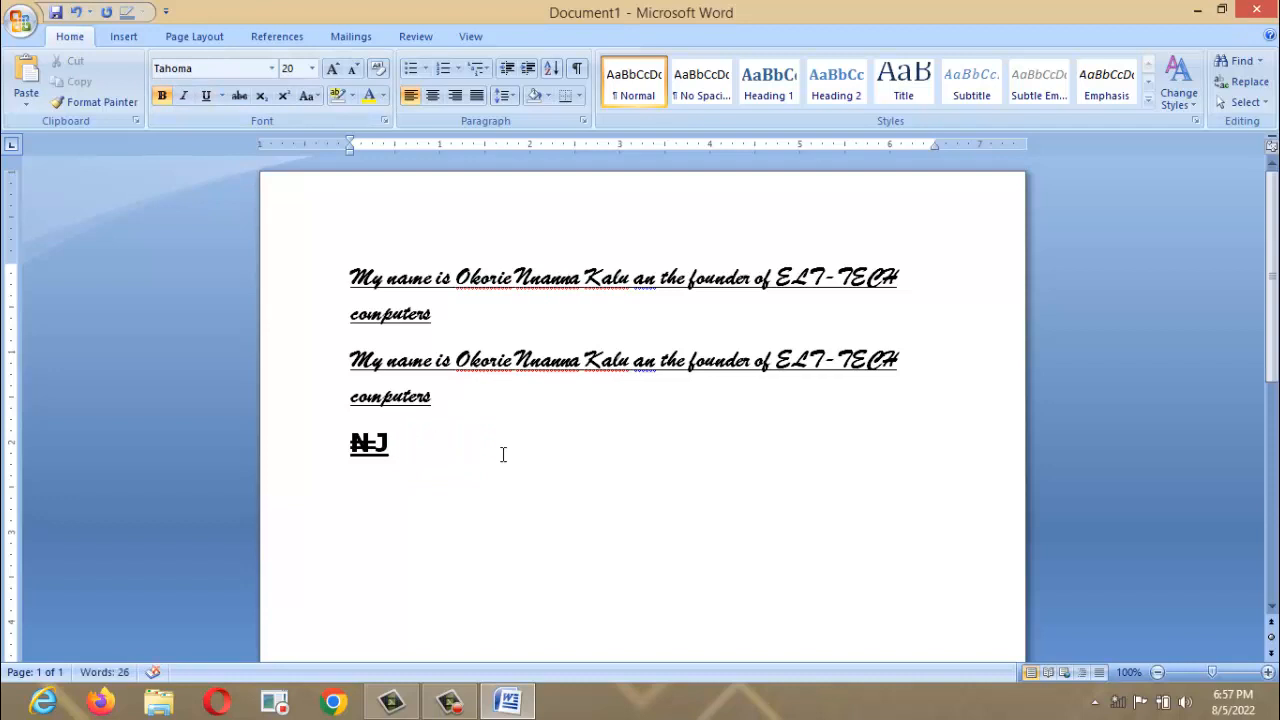
Type 2365 and format its last two digits, 65, as subscript.
{"action": "type", "text": "236"}
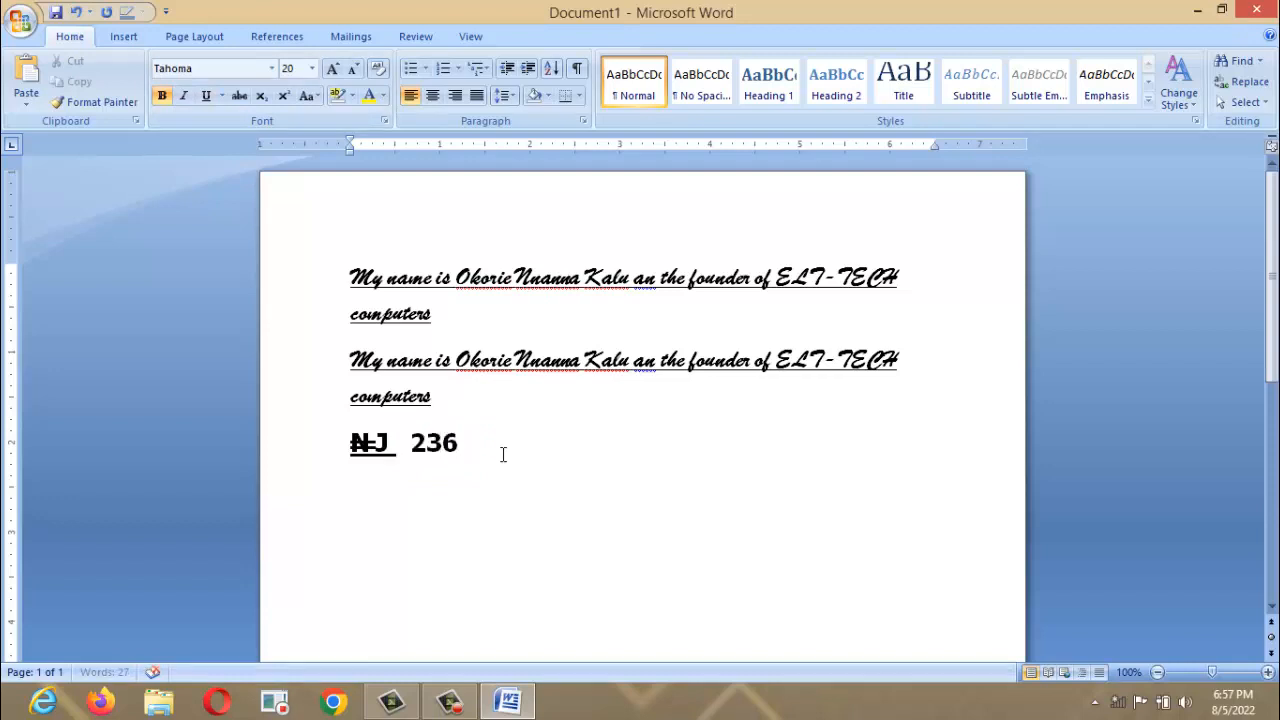
{"action": "type", "text": "5"}
{"action": "key", "text": "shift+Left"}
{"action": "key", "text": "shift+Left"}
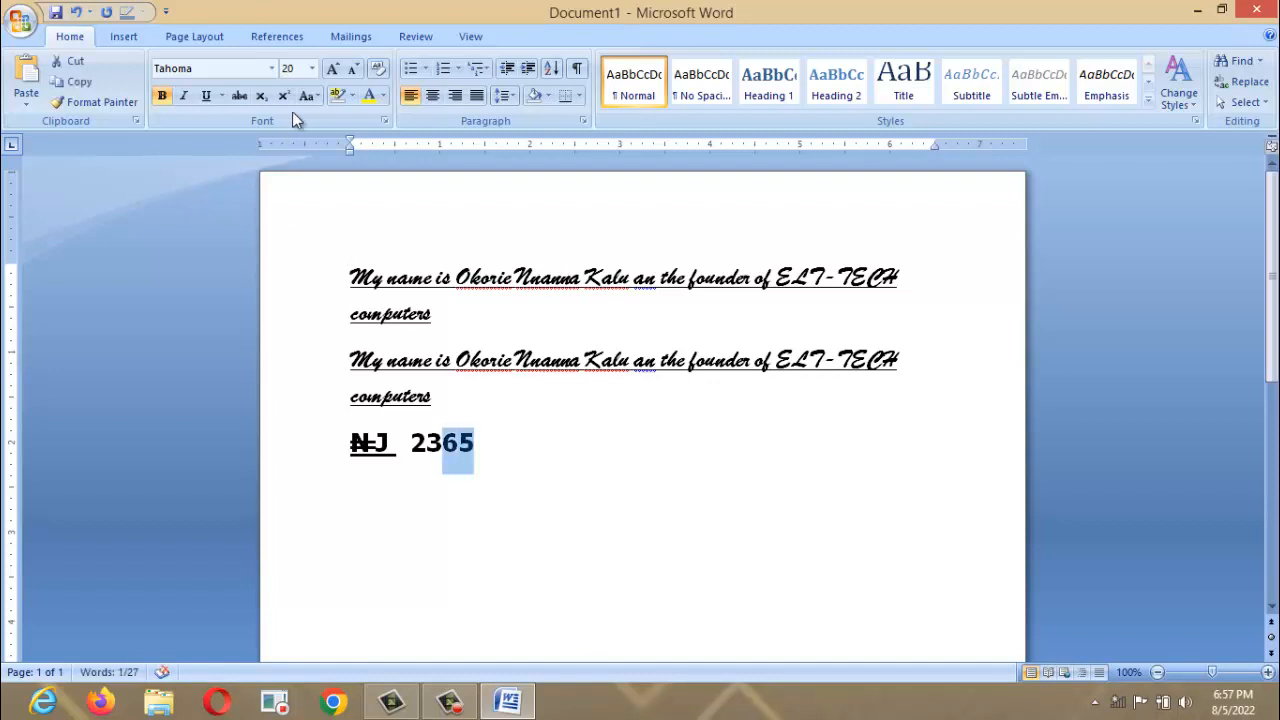
{"action": "left_click", "coordinate": [285, 97]}
{"action": "left_click", "coordinate": [262, 97]}
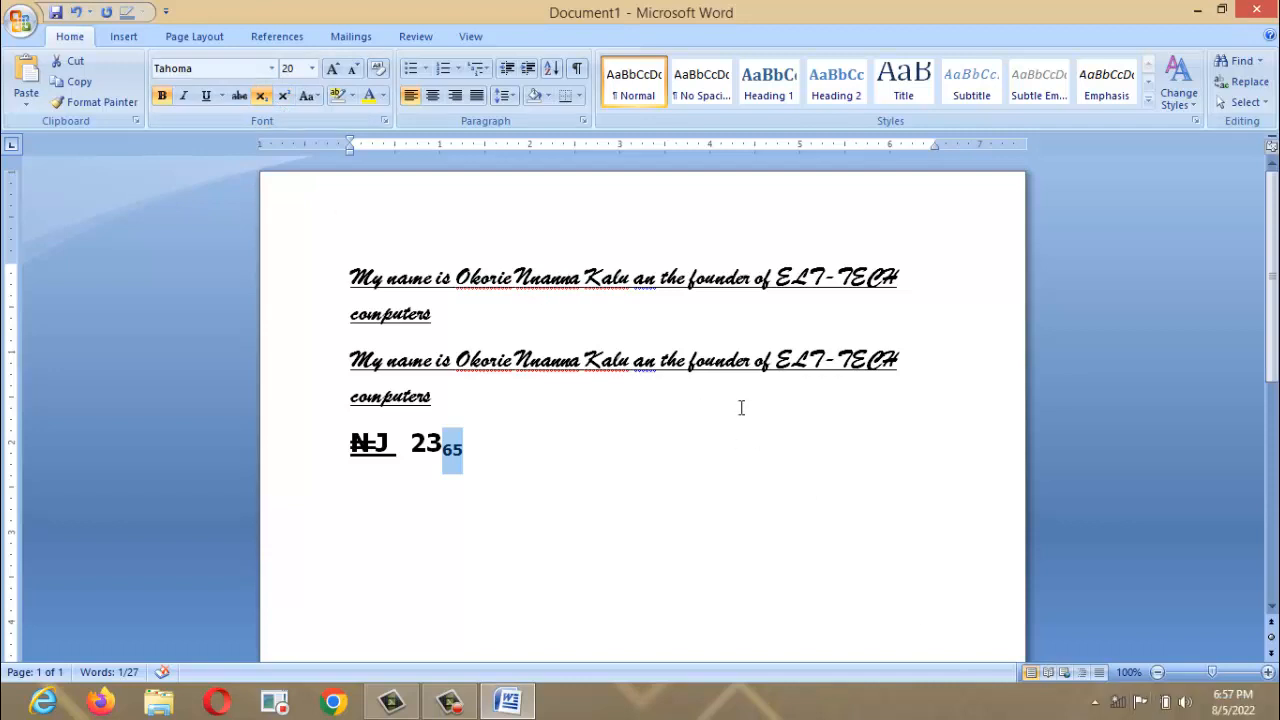
{"action": "left_click", "coordinate": [563, 449]}
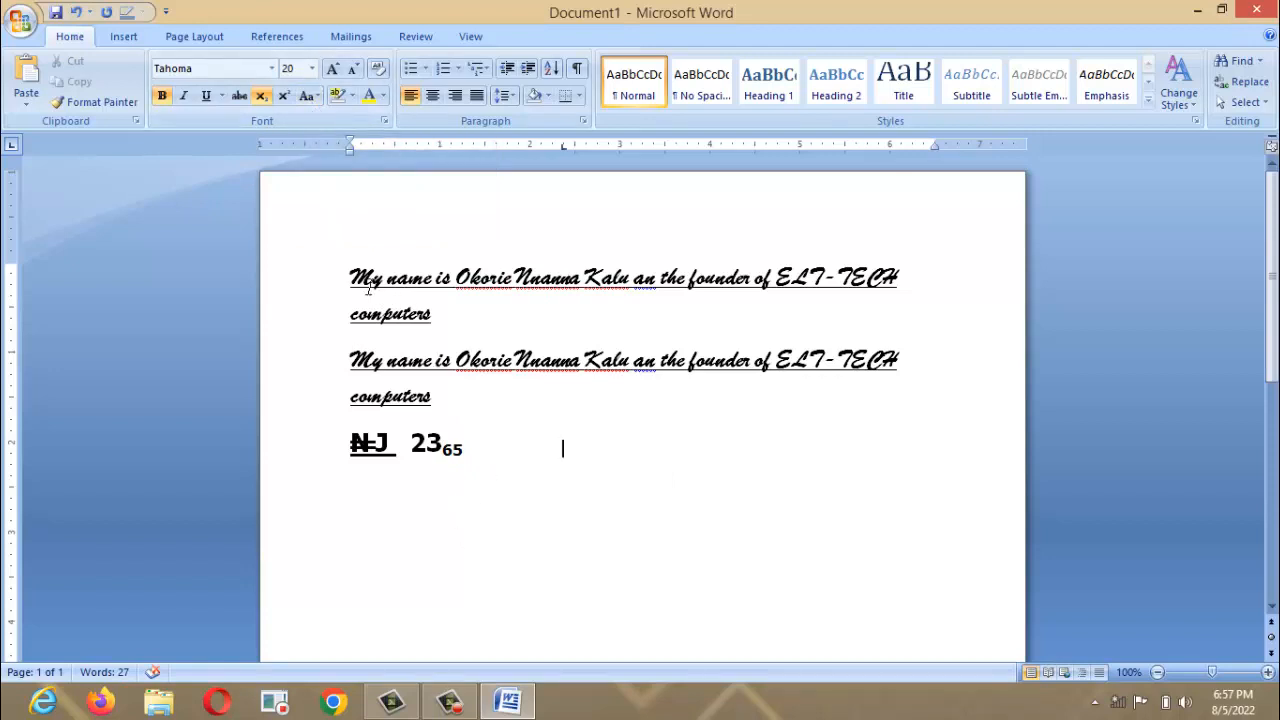
{"action": "left_click_drag", "start_coordinate": [348, 268], "coordinate": [490, 394]}
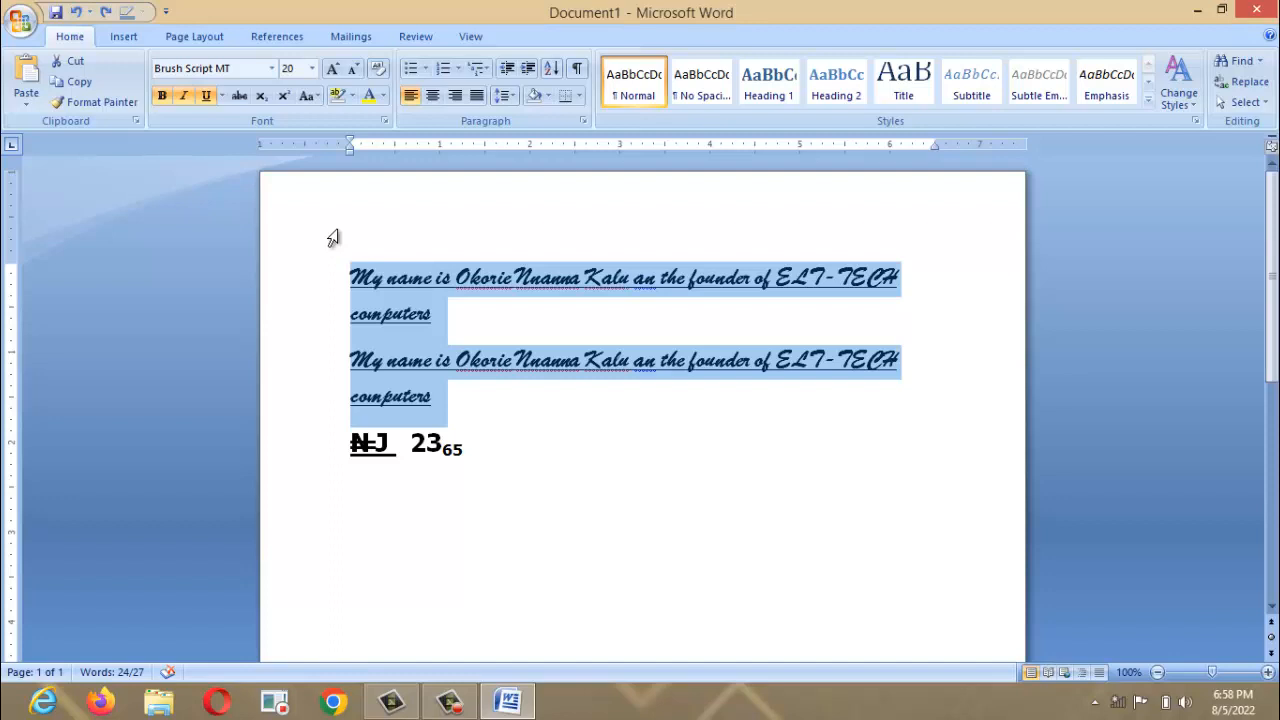
Change the sentences to UPPERCASE, then to Sentence case.
{"action": "left_click", "coordinate": [316, 96]}
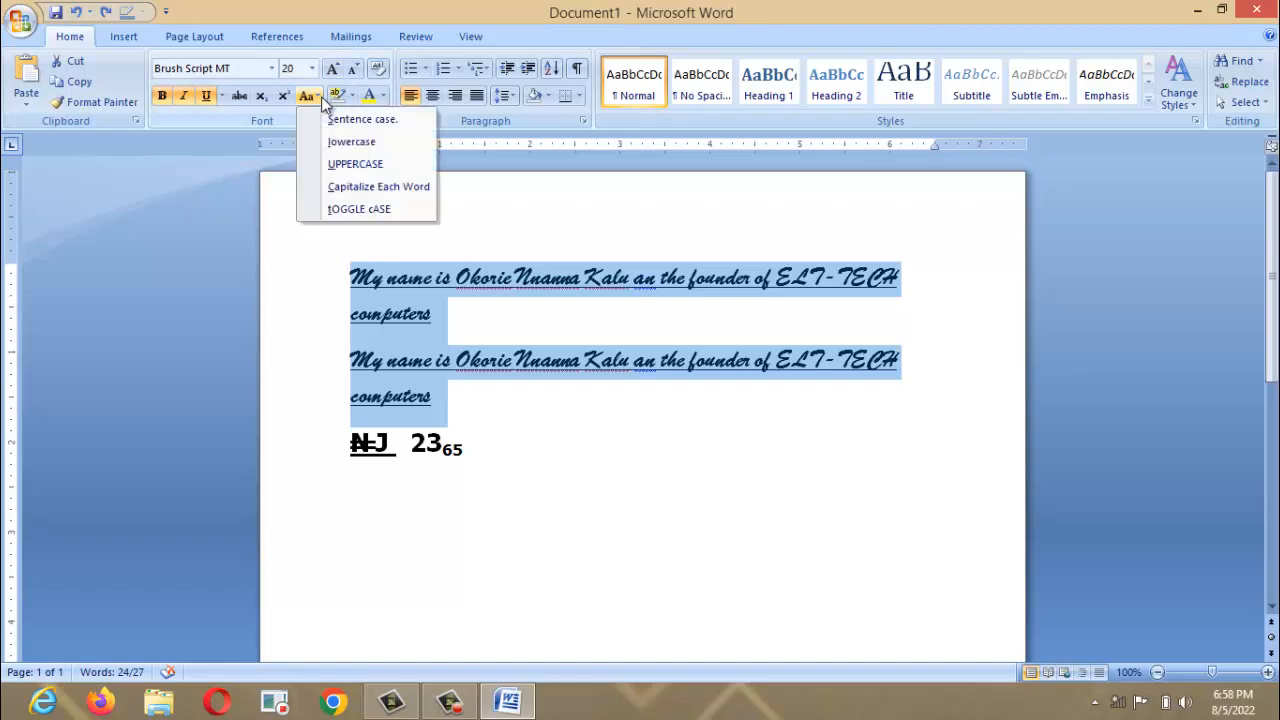
{"action": "left_click", "coordinate": [361, 168]}
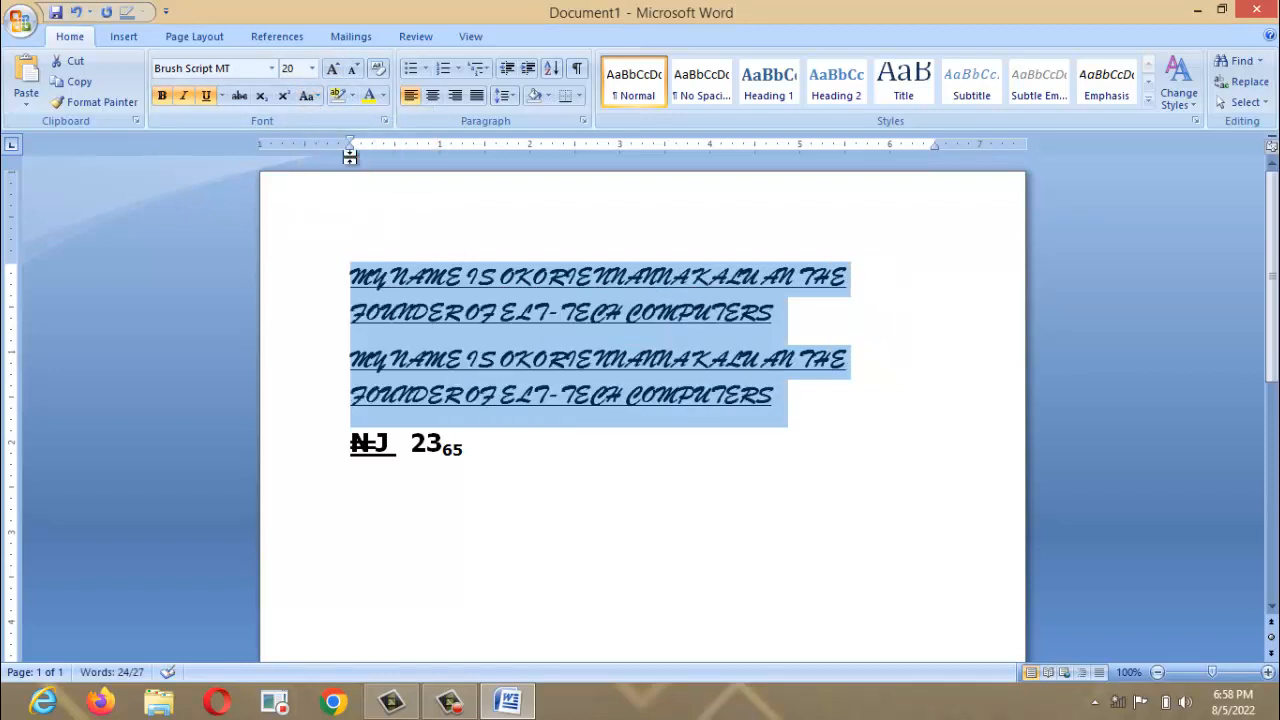
{"action": "left_click", "coordinate": [314, 96]}
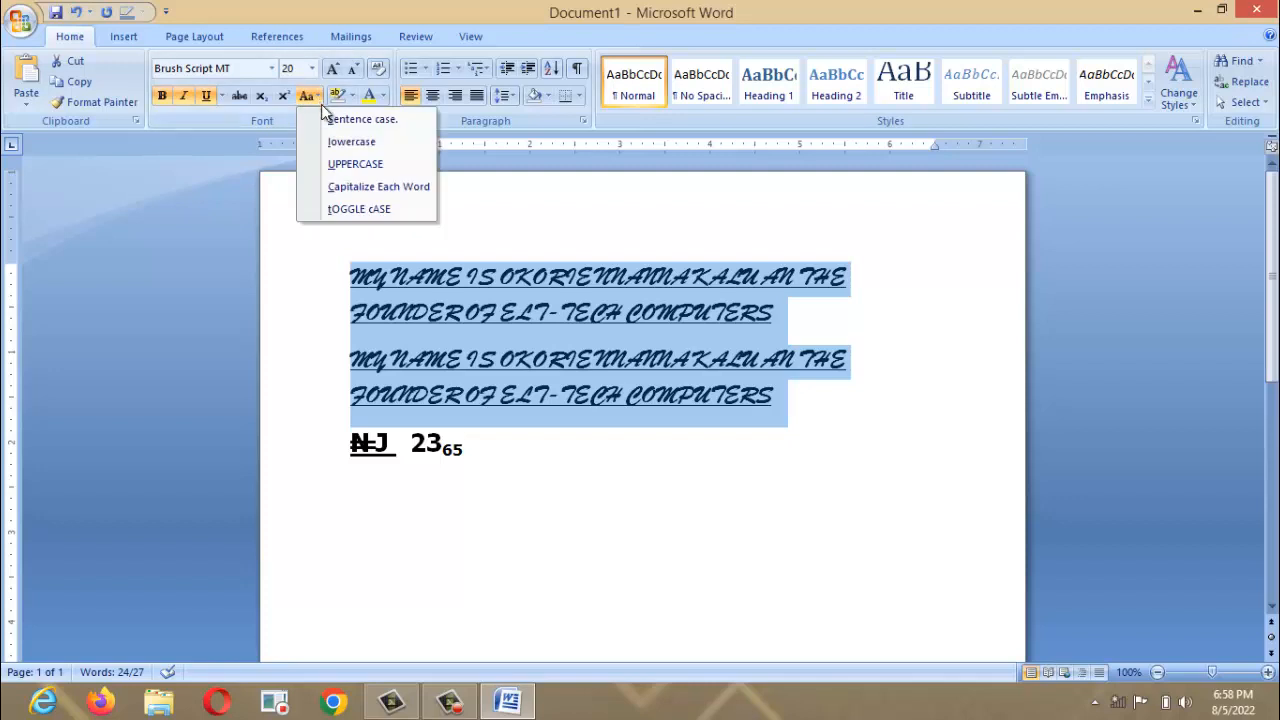
{"action": "left_click", "coordinate": [334, 119]}
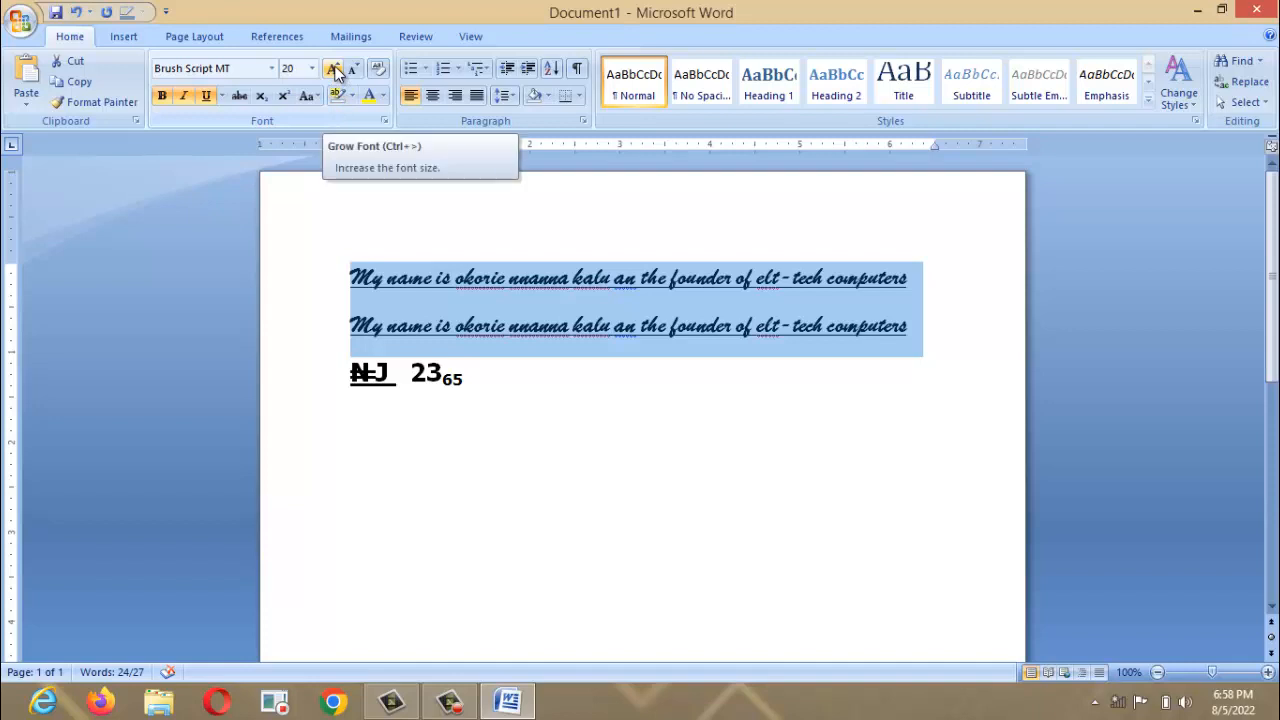
Resize the sentences from 20 pt to 24 pt with Grow Font and Shrink Font.
{"action": "left_click", "coordinate": [333, 69]}
{"action": "key", "text": "ctrl+z"}
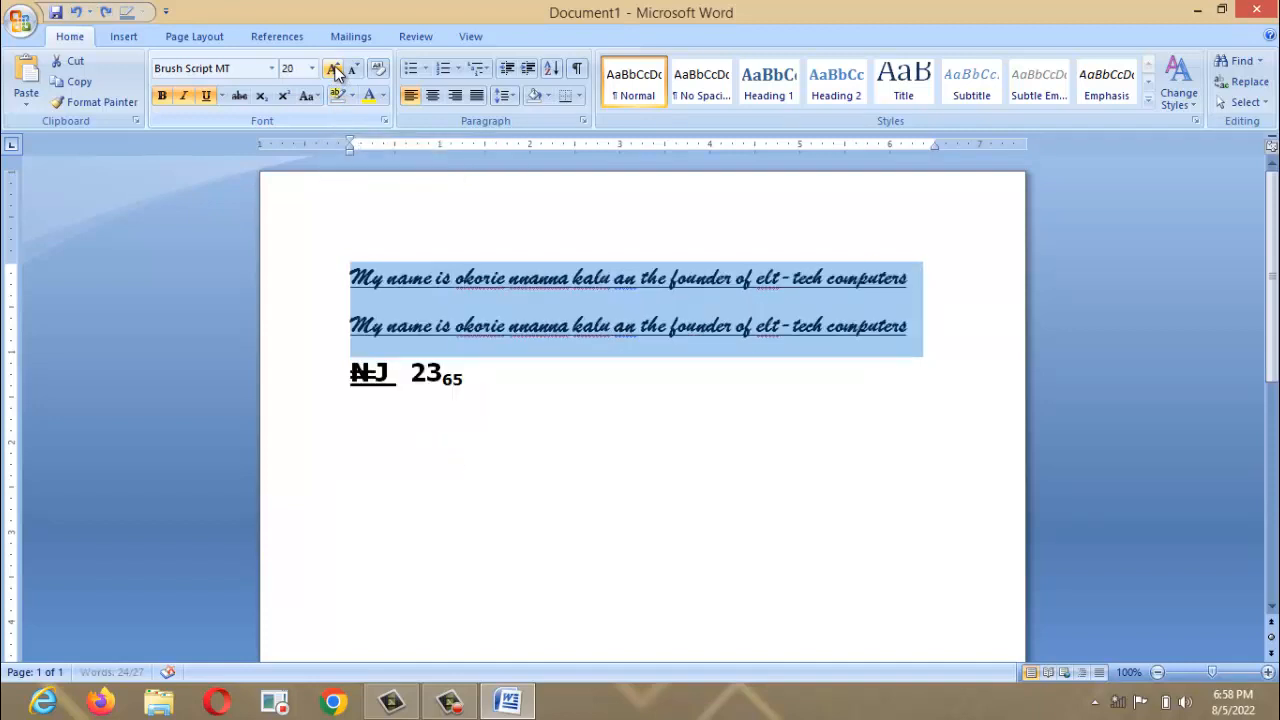
{"action": "left_click", "coordinate": [333, 69]}
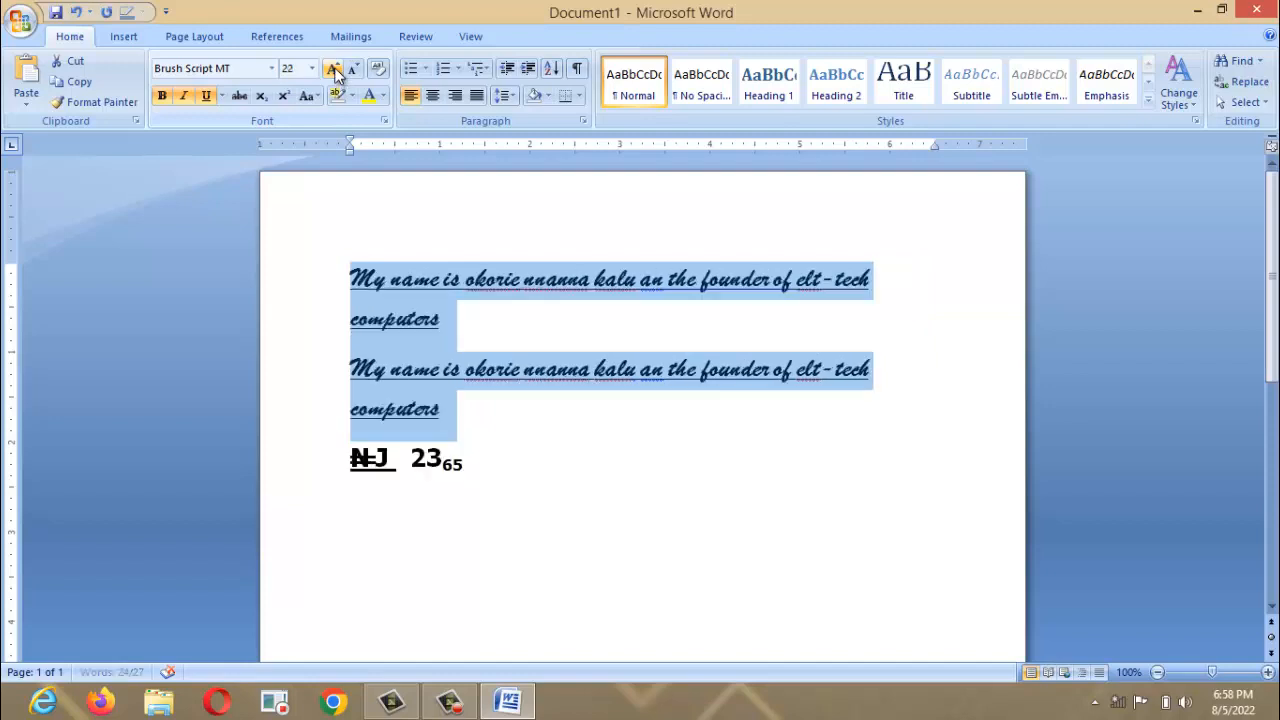
{"action": "left_click", "coordinate": [333, 69]}
{"action": "left_click", "coordinate": [333, 69]}
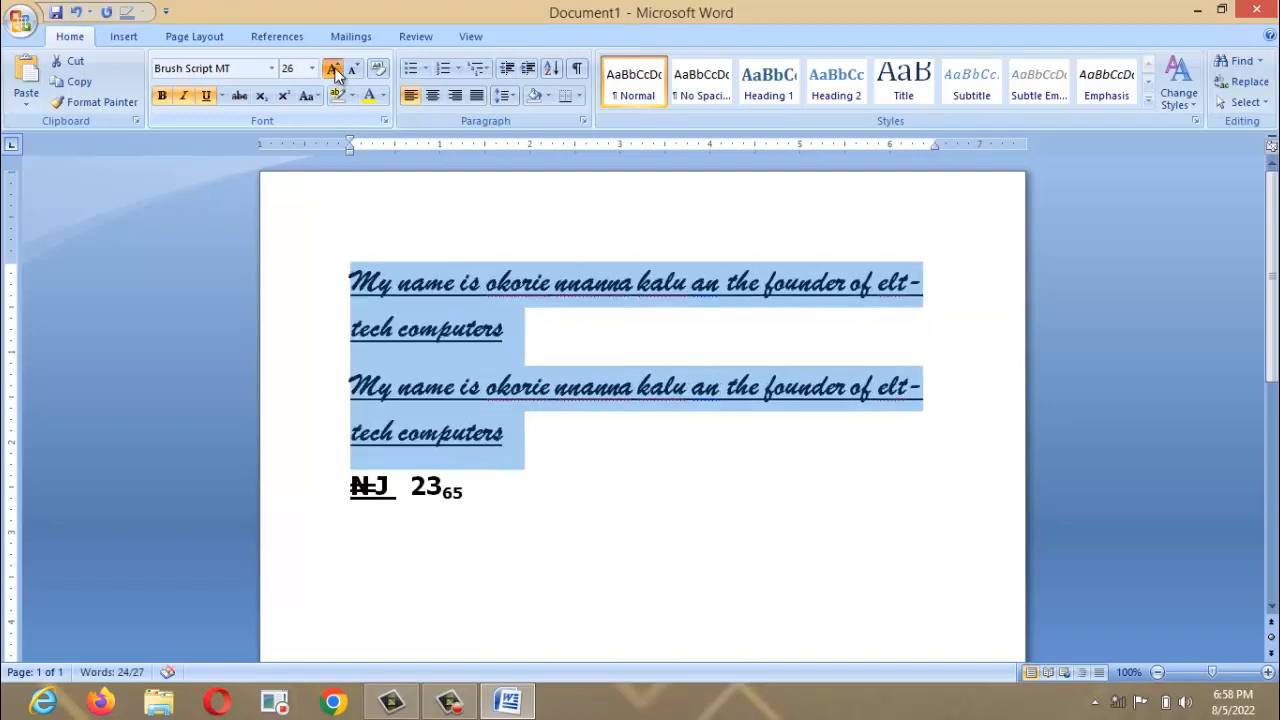
{"action": "left_click", "coordinate": [333, 69]}
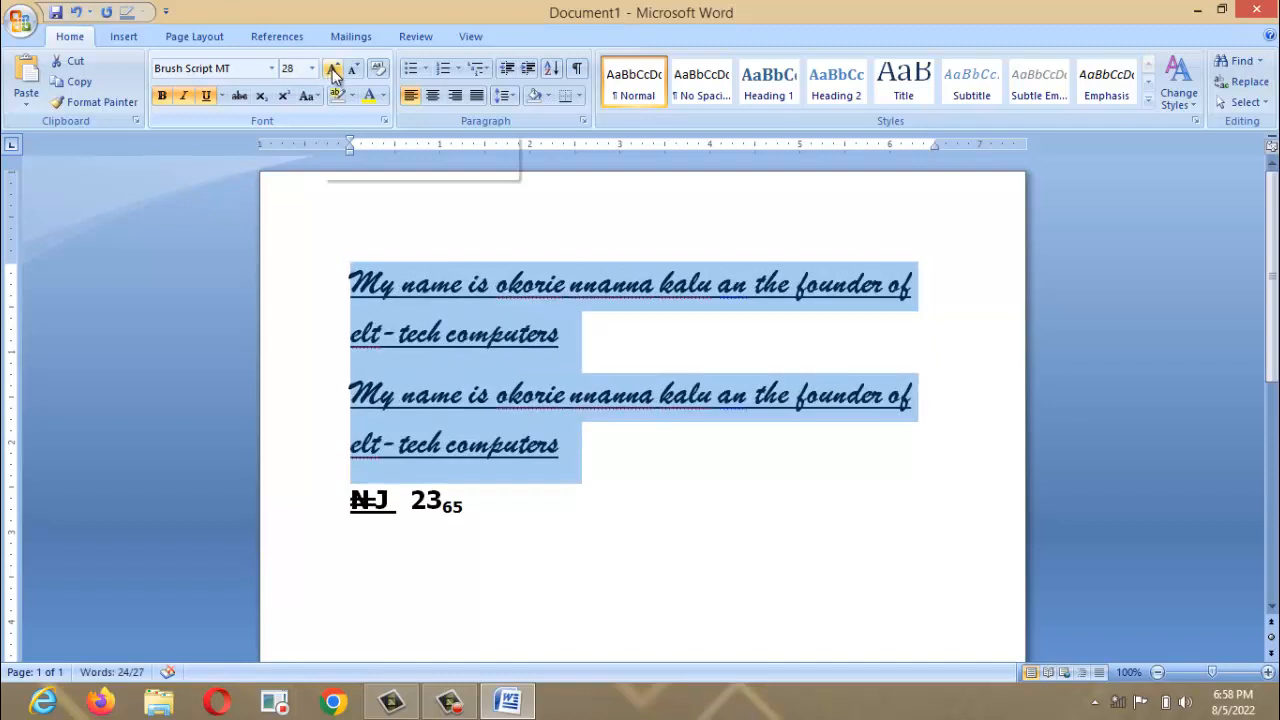
{"action": "left_click", "coordinate": [335, 70]}
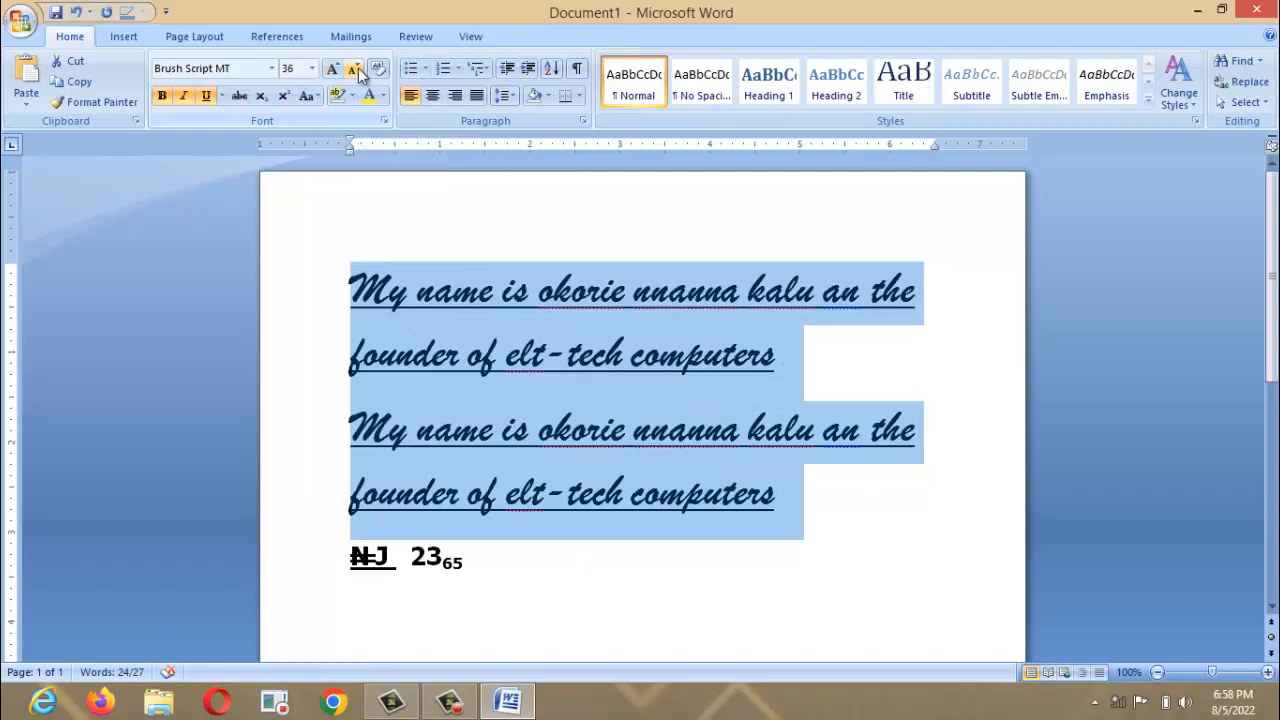
{"action": "left_click", "coordinate": [355, 70]}
{"action": "left_click", "coordinate": [355, 70]}
{"action": "left_click", "coordinate": [355, 70]}
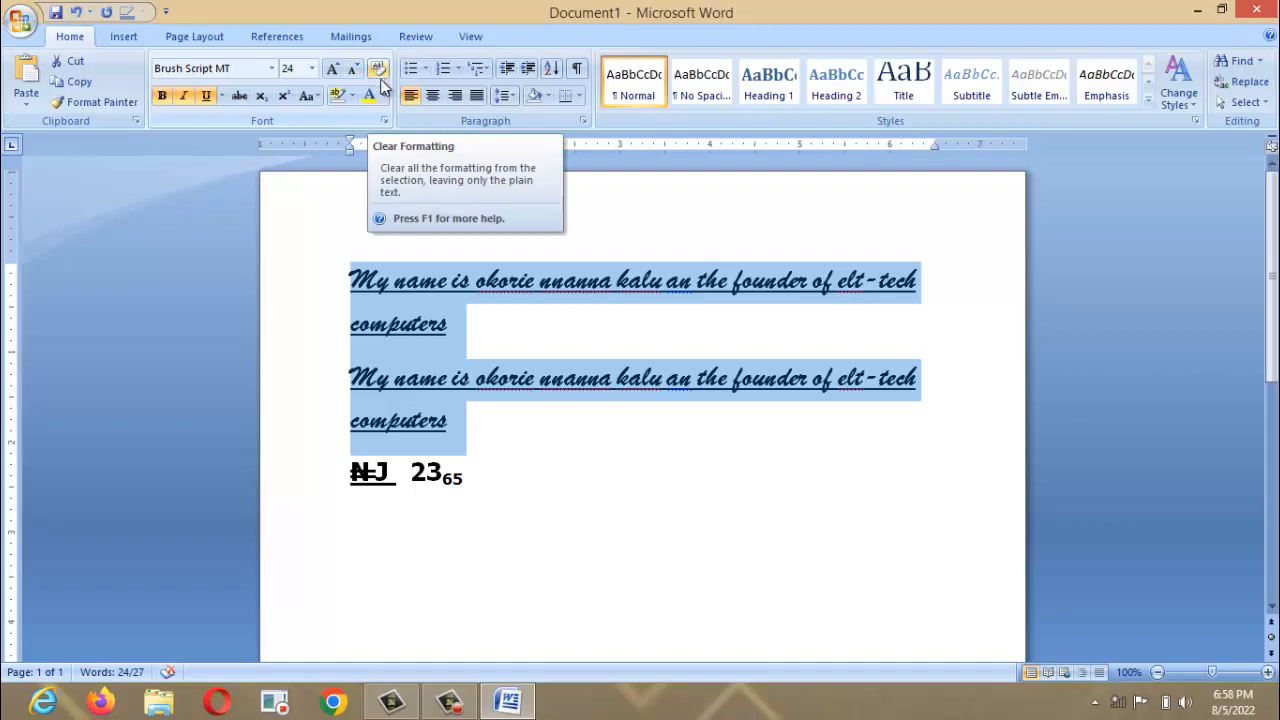
Clear all formatting from both sentences, undoing once before clearing it again.
{"action": "left_click", "coordinate": [378, 70]}
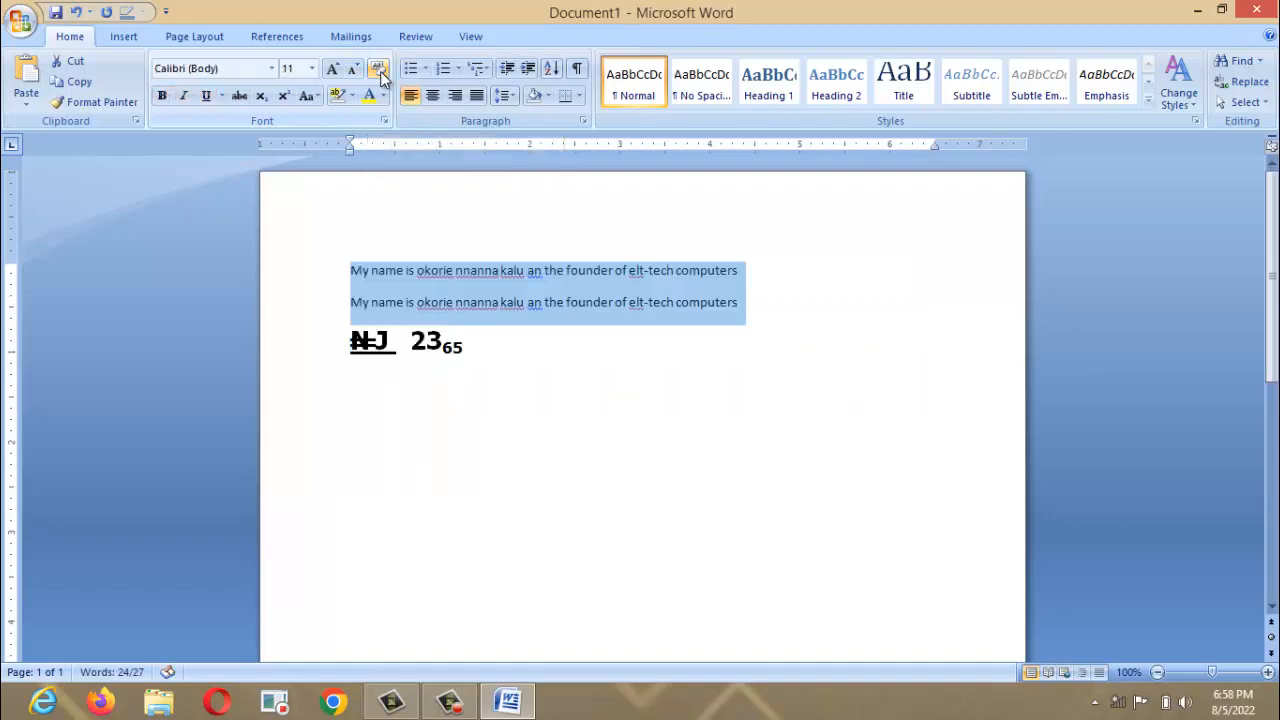
{"action": "key", "text": "ctrl+z"}
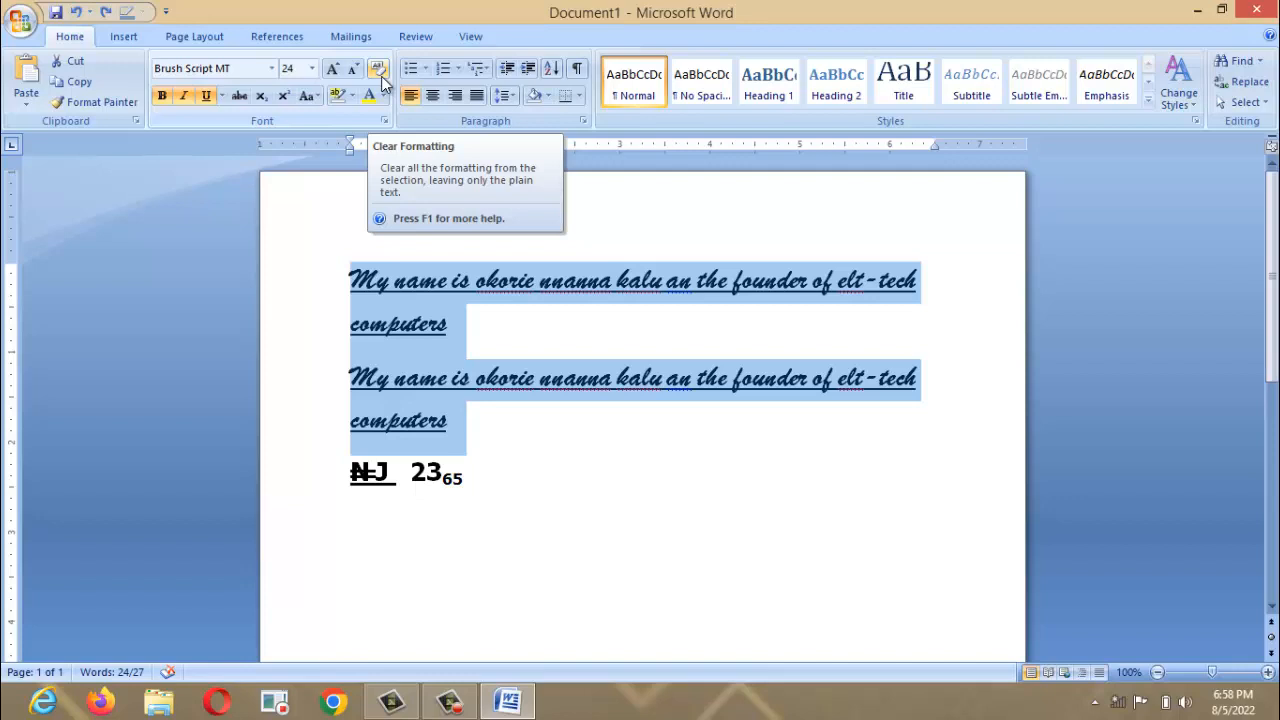
{"action": "left_click", "coordinate": [381, 76]}
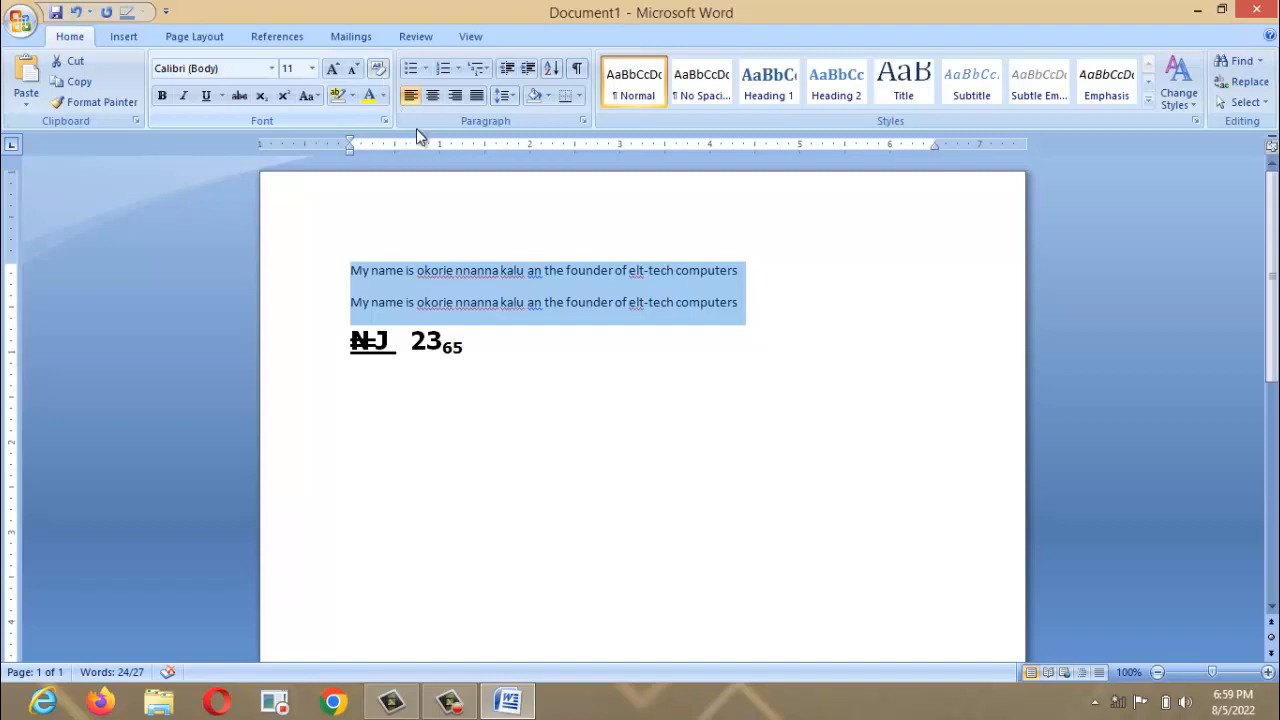
{"action": "left_click", "coordinate": [382, 70]}
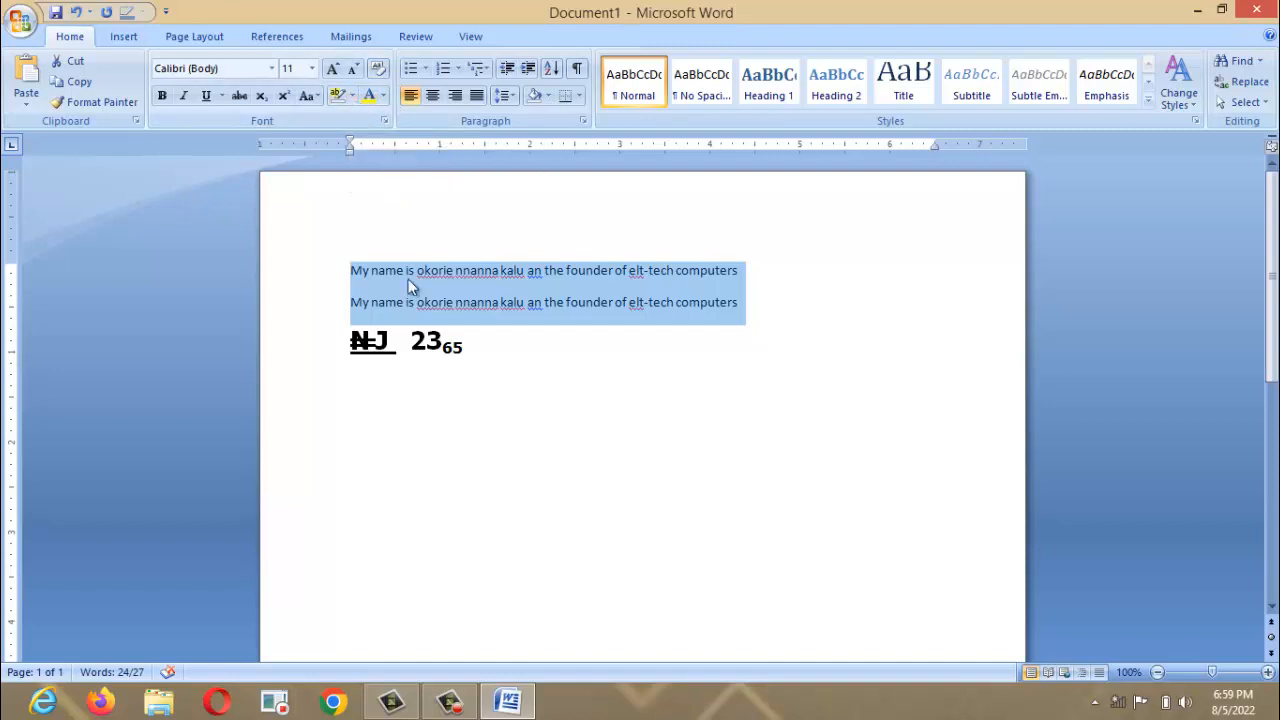
Enlarge the sentences to 16 pt, highlight them dark green and make the text dark blue.
{"action": "key", "text": "ctrl+shift+period"}
{"action": "key", "text": "ctrl+shift+period"}
{"action": "key", "text": "ctrl+shift+period"}
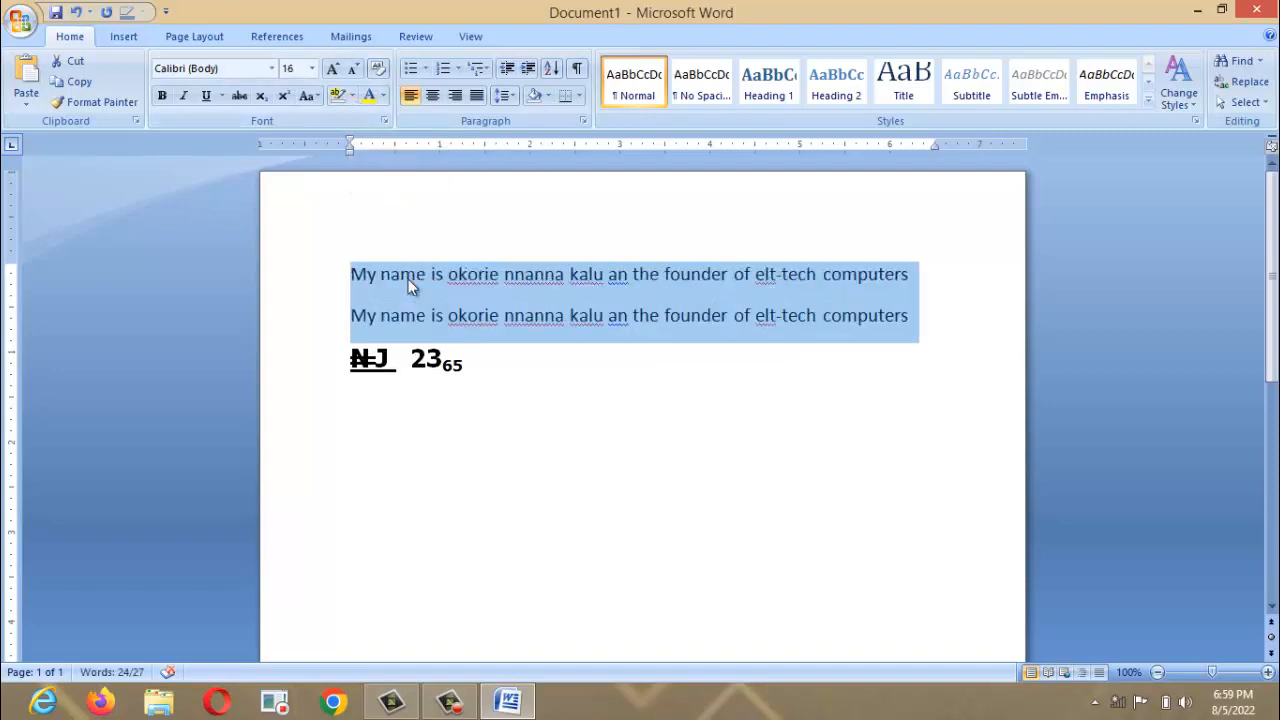
{"action": "left_click", "coordinate": [352, 96]}
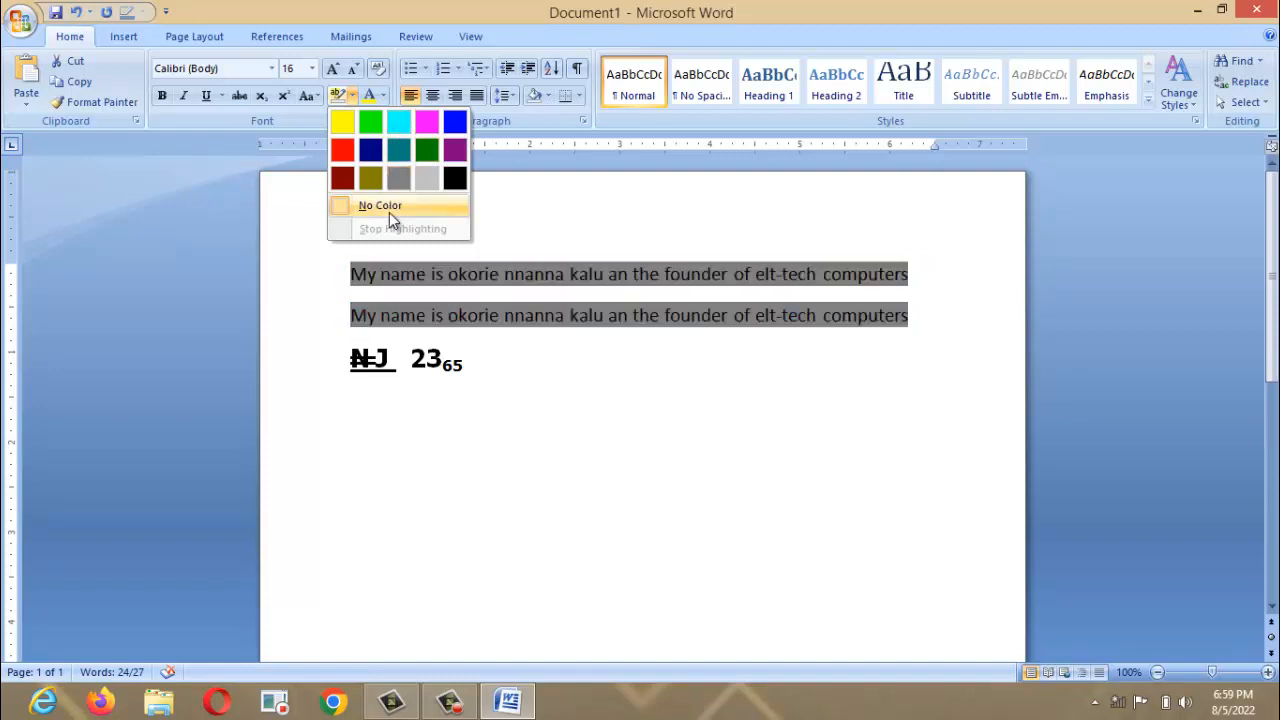
{"action": "left_click", "coordinate": [423, 147]}
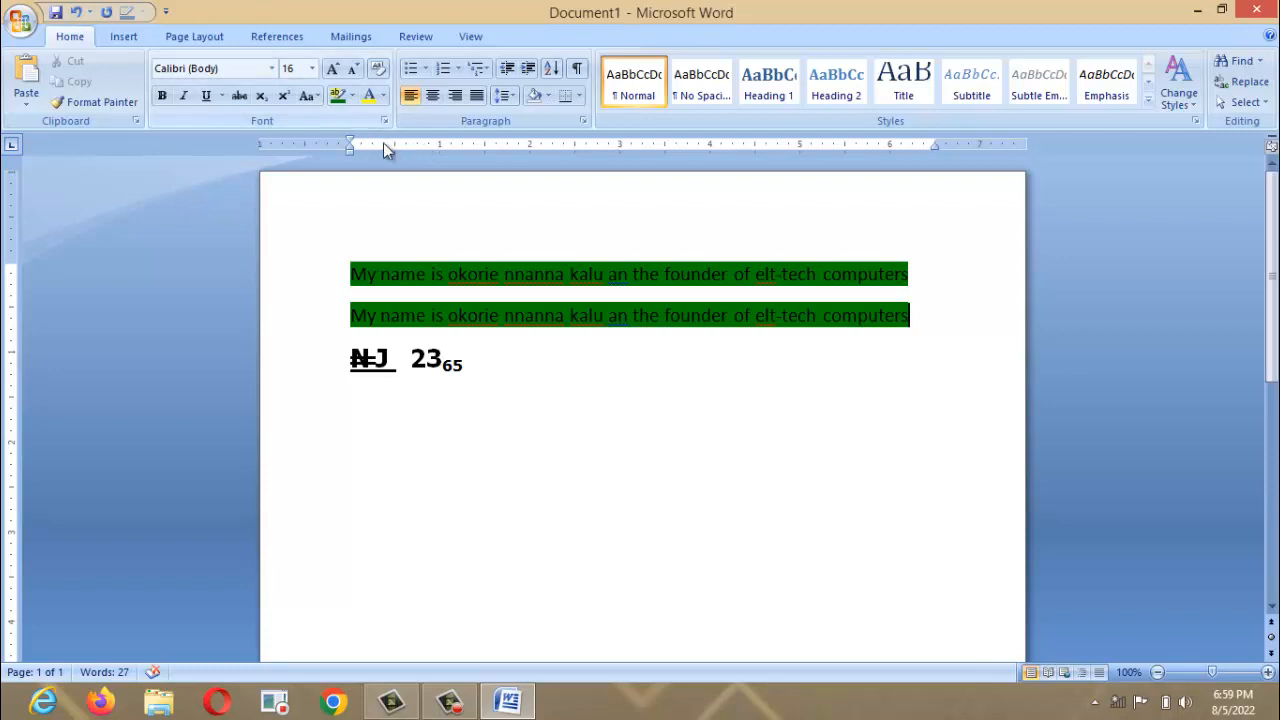
{"action": "left_click", "coordinate": [383, 99]}
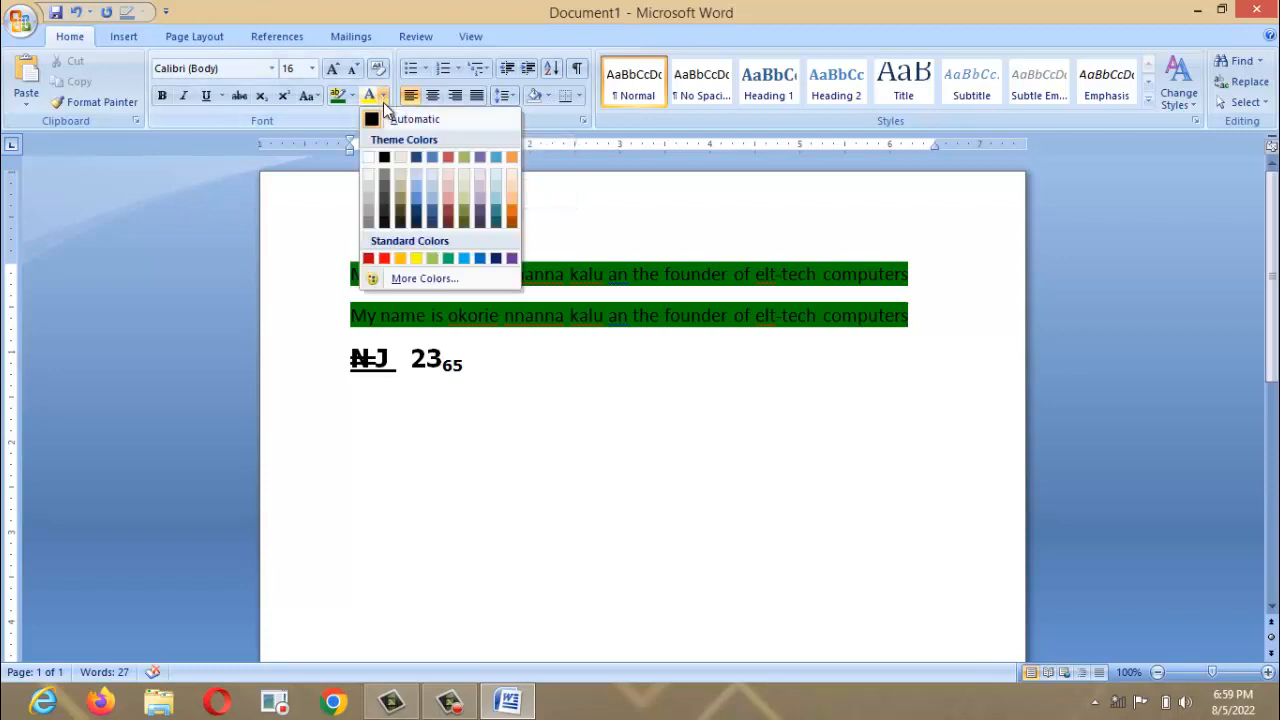
{"action": "left_click", "coordinate": [418, 210]}
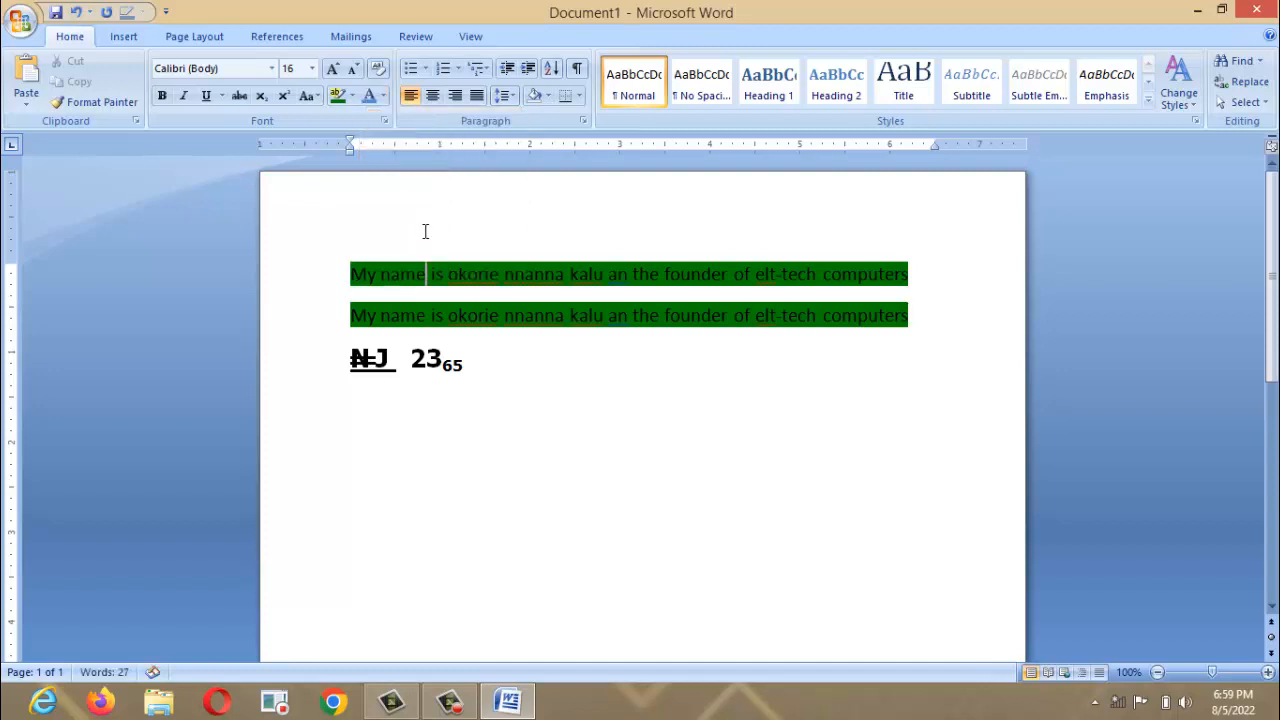
{"action": "left_click_drag", "start_coordinate": [350, 270], "coordinate": [905, 336]}
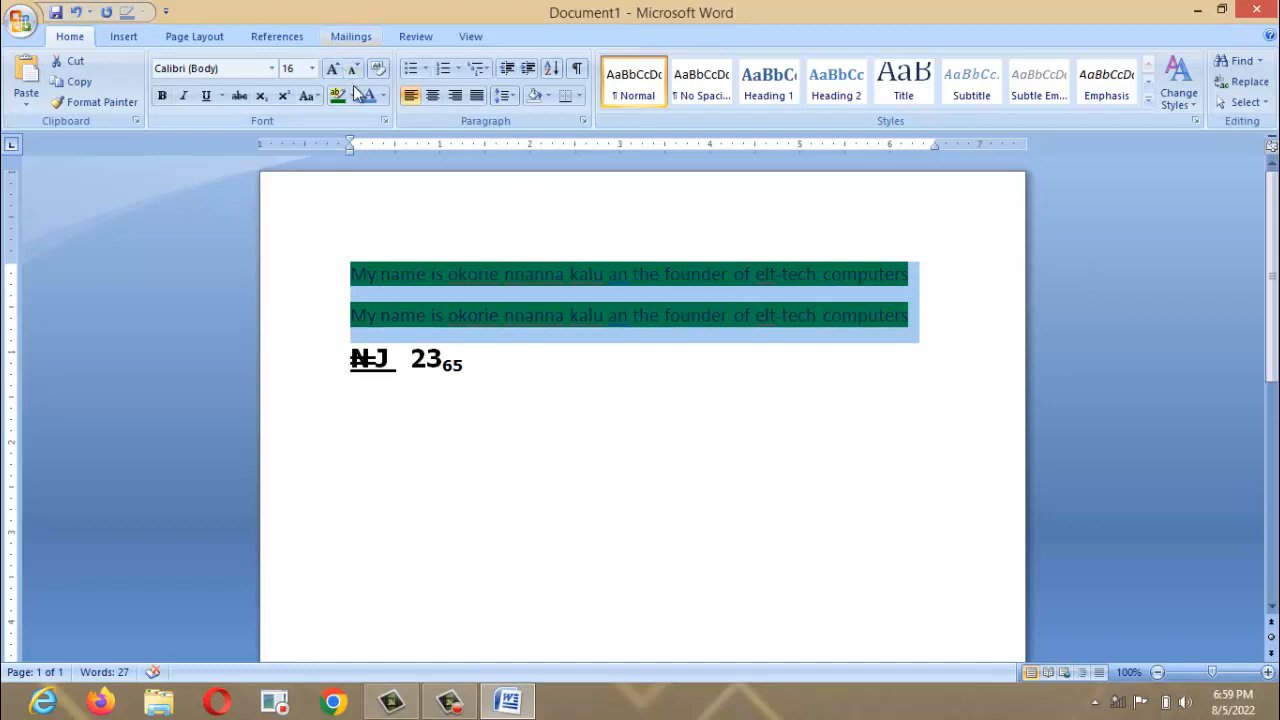
{"action": "left_click", "coordinate": [348, 95]}
Remove the green highlight and make both sentences blue.
{"action": "left_click", "coordinate": [360, 210]}
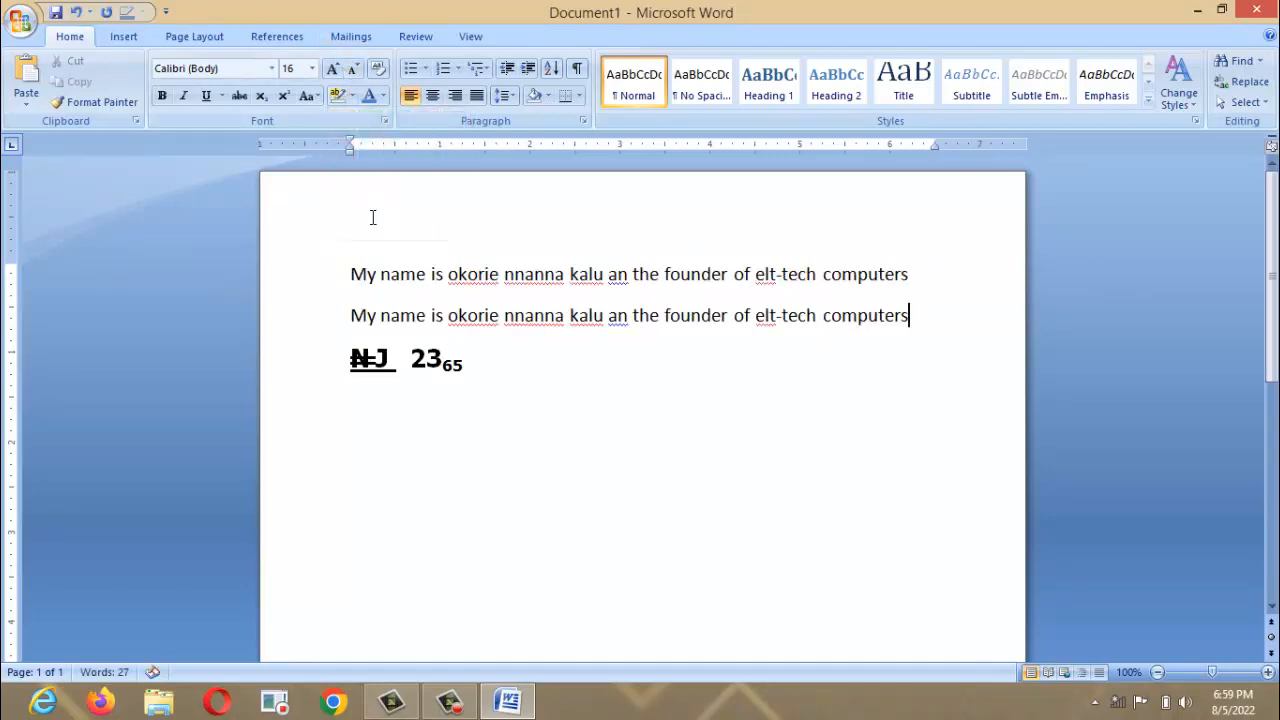
{"action": "left_click_drag", "start_coordinate": [349, 274], "coordinate": [822, 276]}
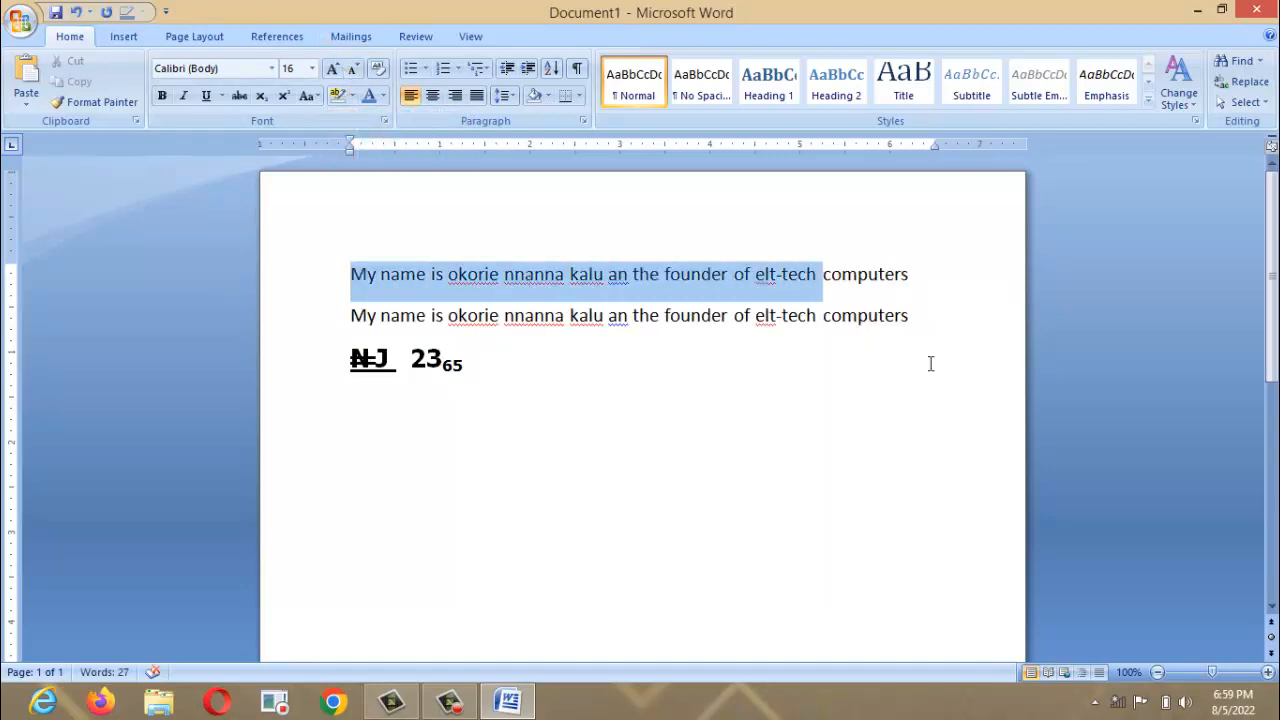
{"action": "left_click_drag", "start_coordinate": [930, 364], "coordinate": [915, 302]}
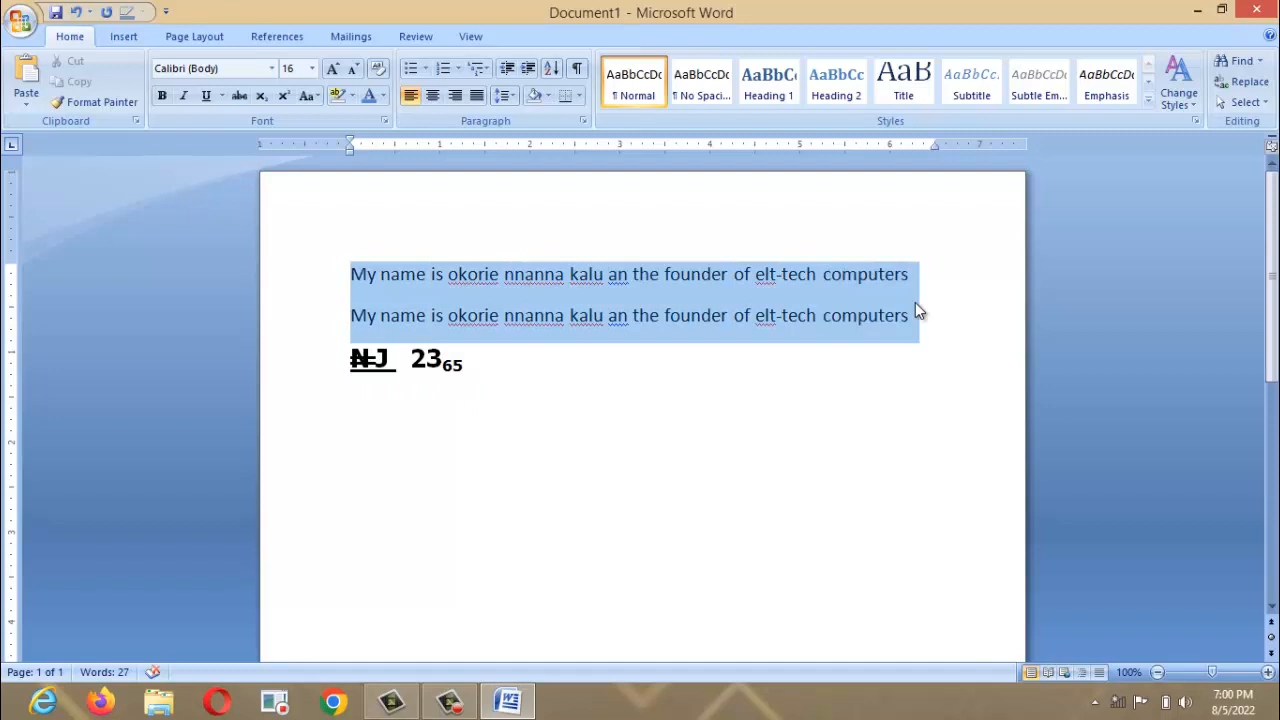
{"action": "left_click", "coordinate": [368, 95]}
{"action": "left_click", "coordinate": [437, 223]}
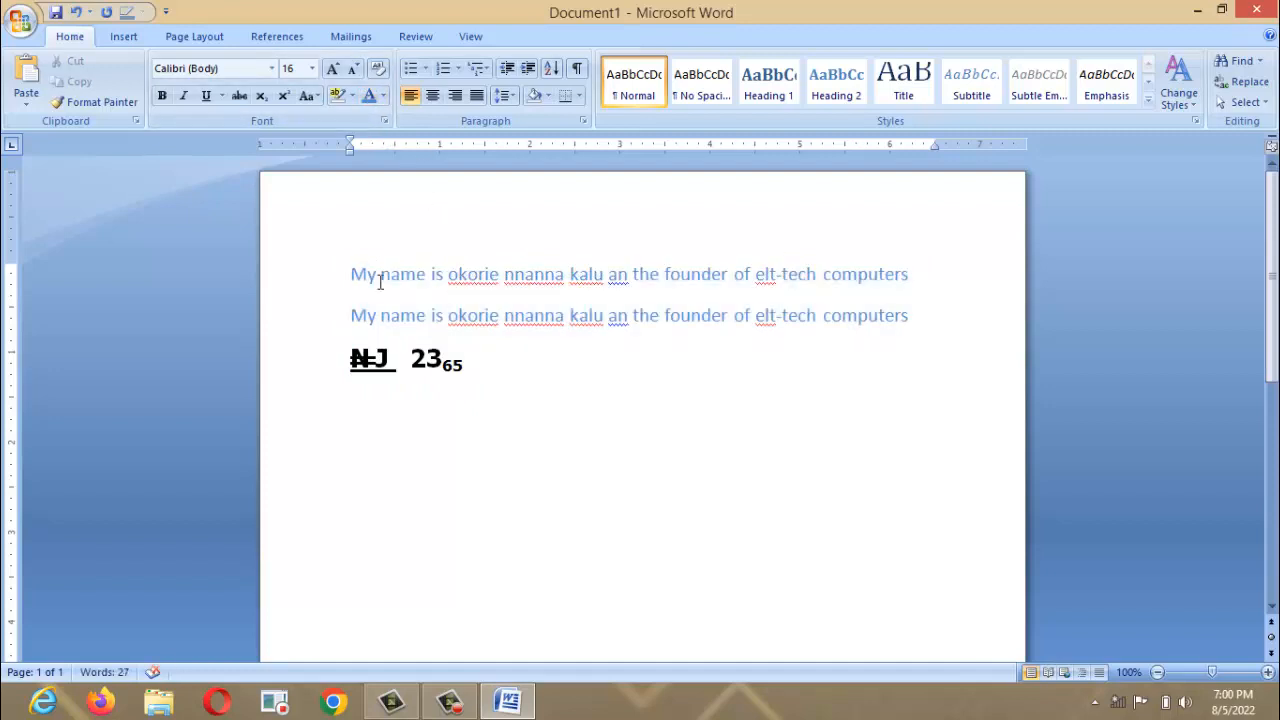
Open the custom RGB Colors window for the sentences and close it without applying a colour.
{"action": "left_click_drag", "start_coordinate": [350, 274], "coordinate": [946, 323]}
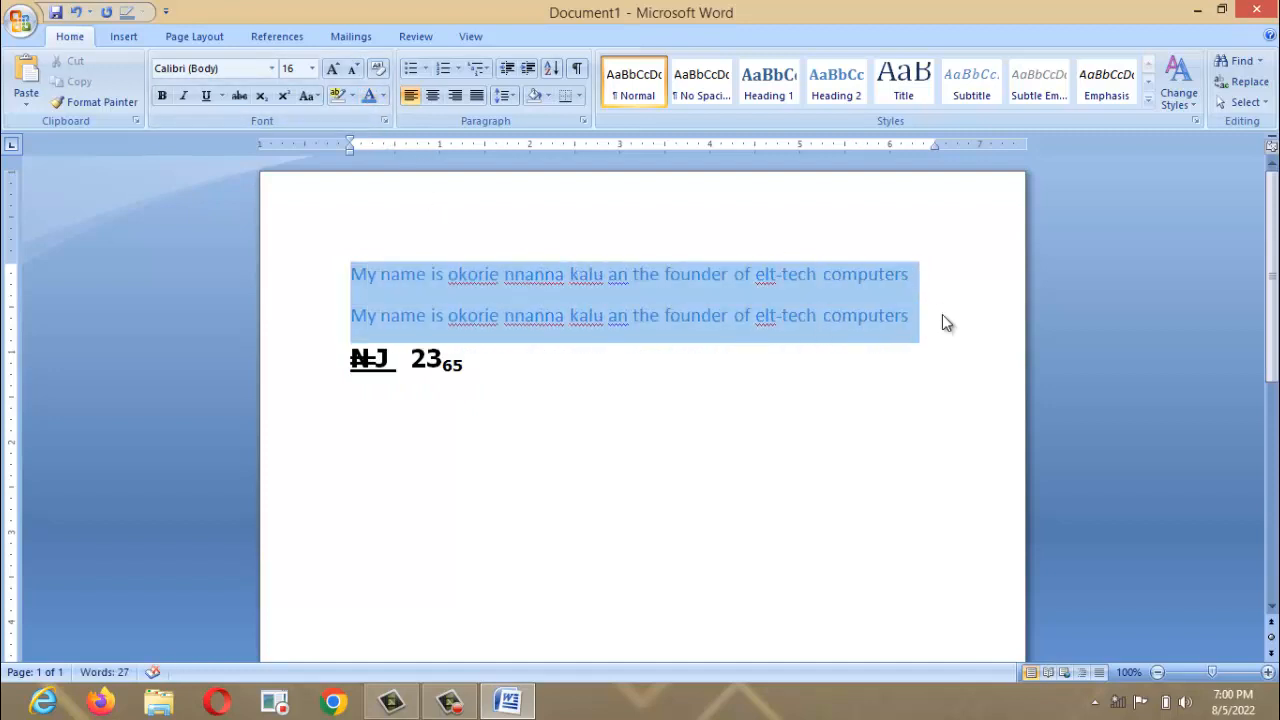
{"action": "left_click", "coordinate": [385, 95]}
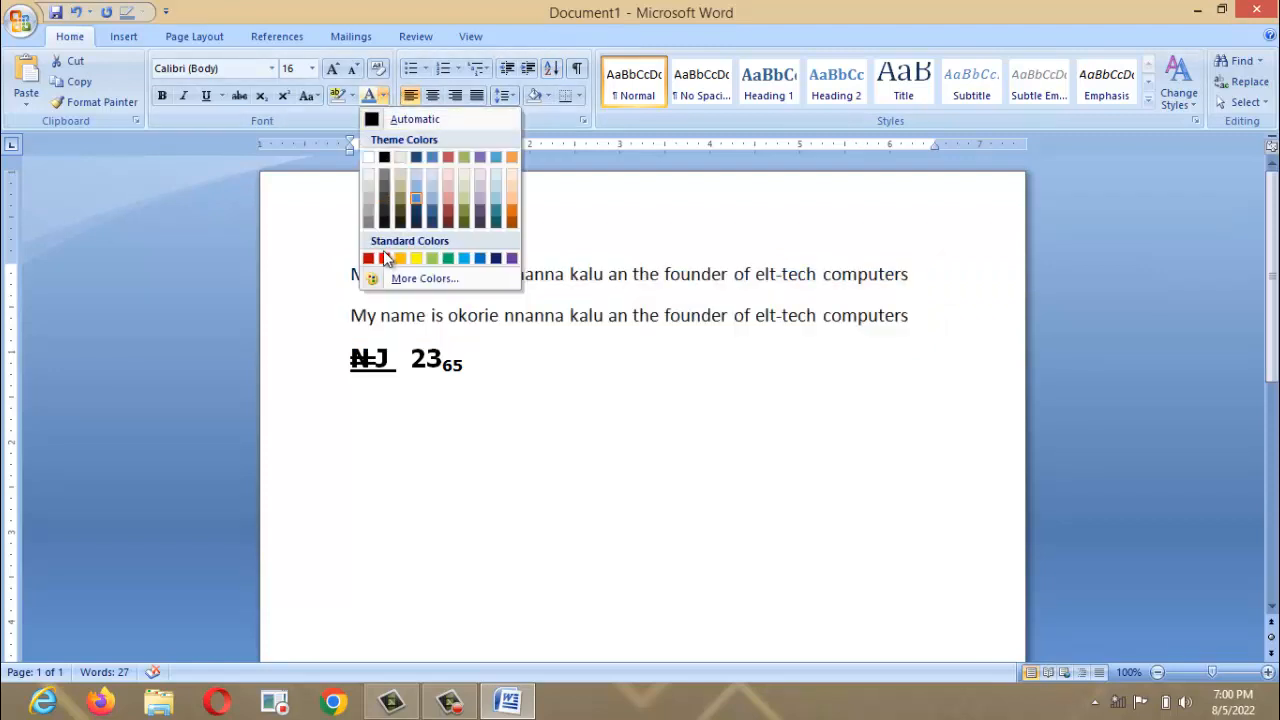
{"action": "left_click", "coordinate": [430, 278]}
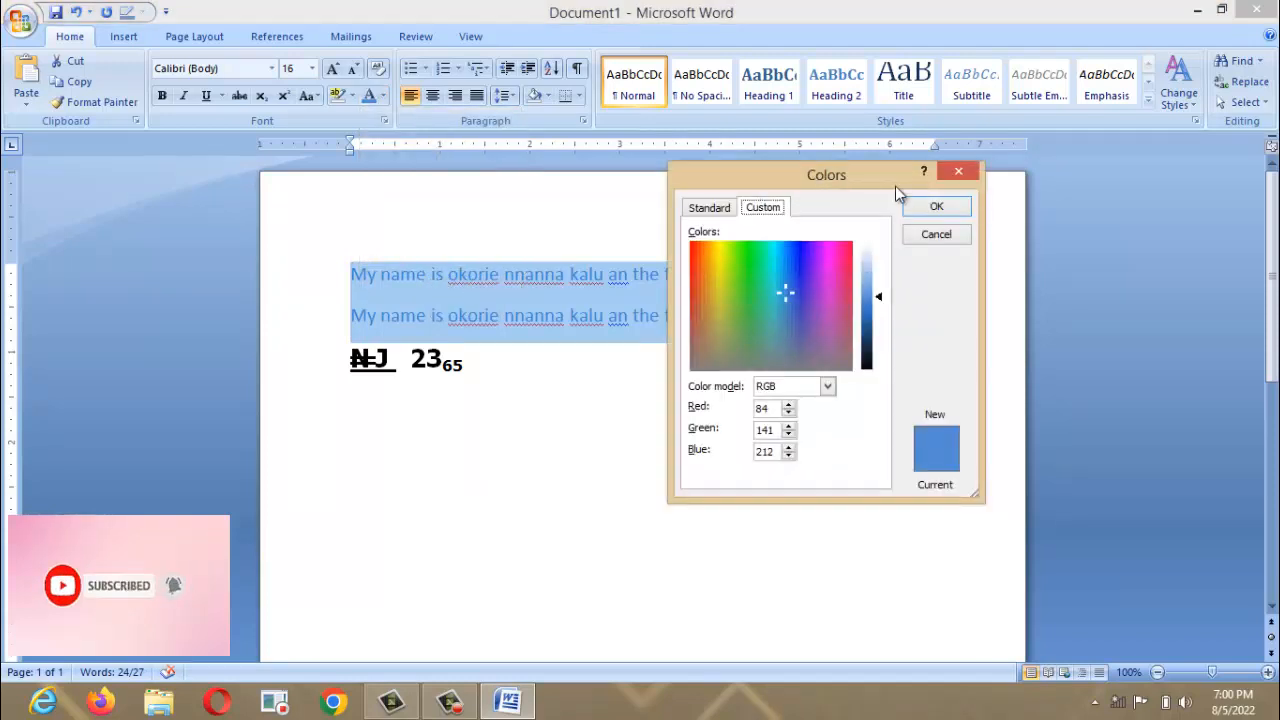
{"action": "left_click", "coordinate": [975, 170]}
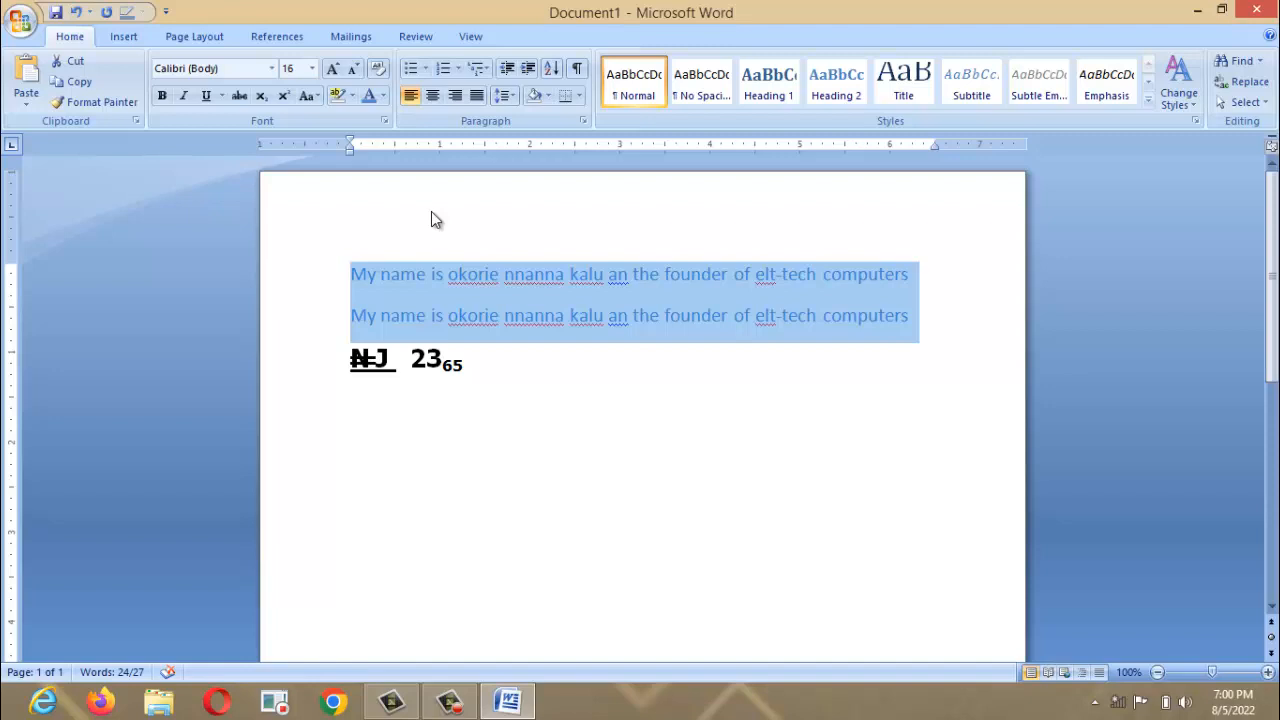
Justify the two sentence lines after trying Center and Align Right.
{"action": "left_click", "coordinate": [432, 97]}
{"action": "left_click", "coordinate": [455, 95]}
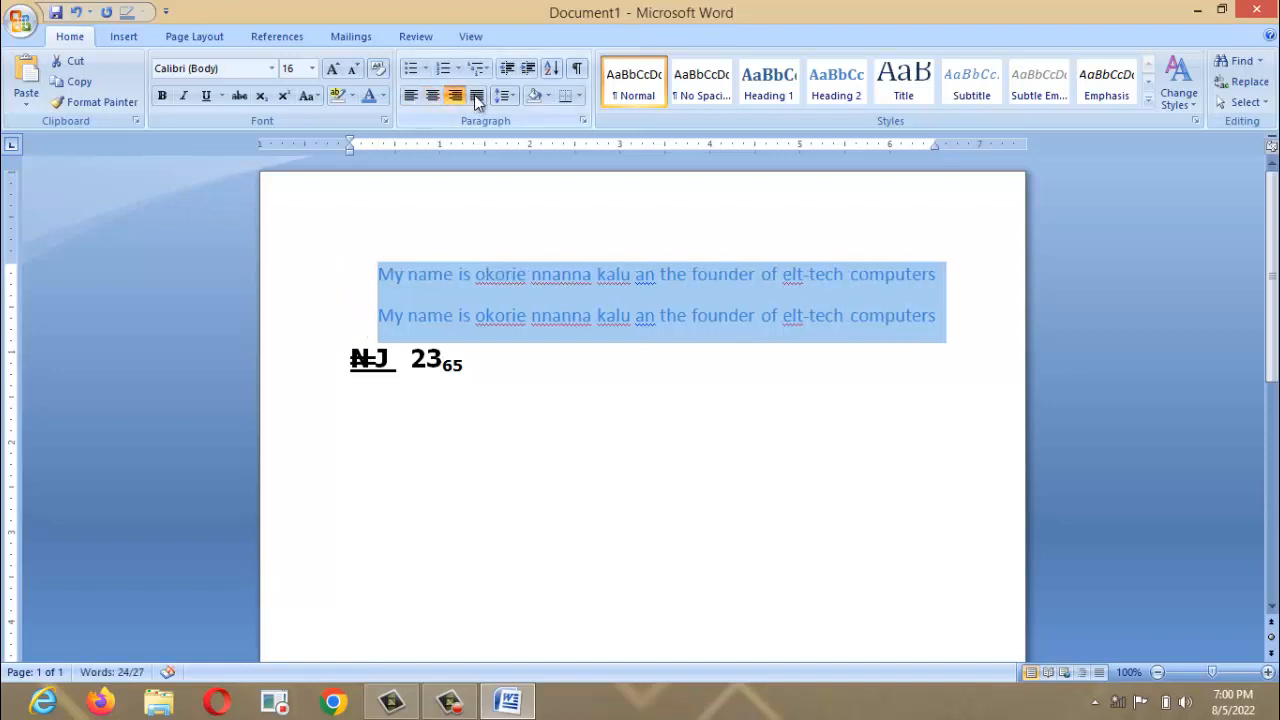
{"action": "left_click", "coordinate": [482, 94]}
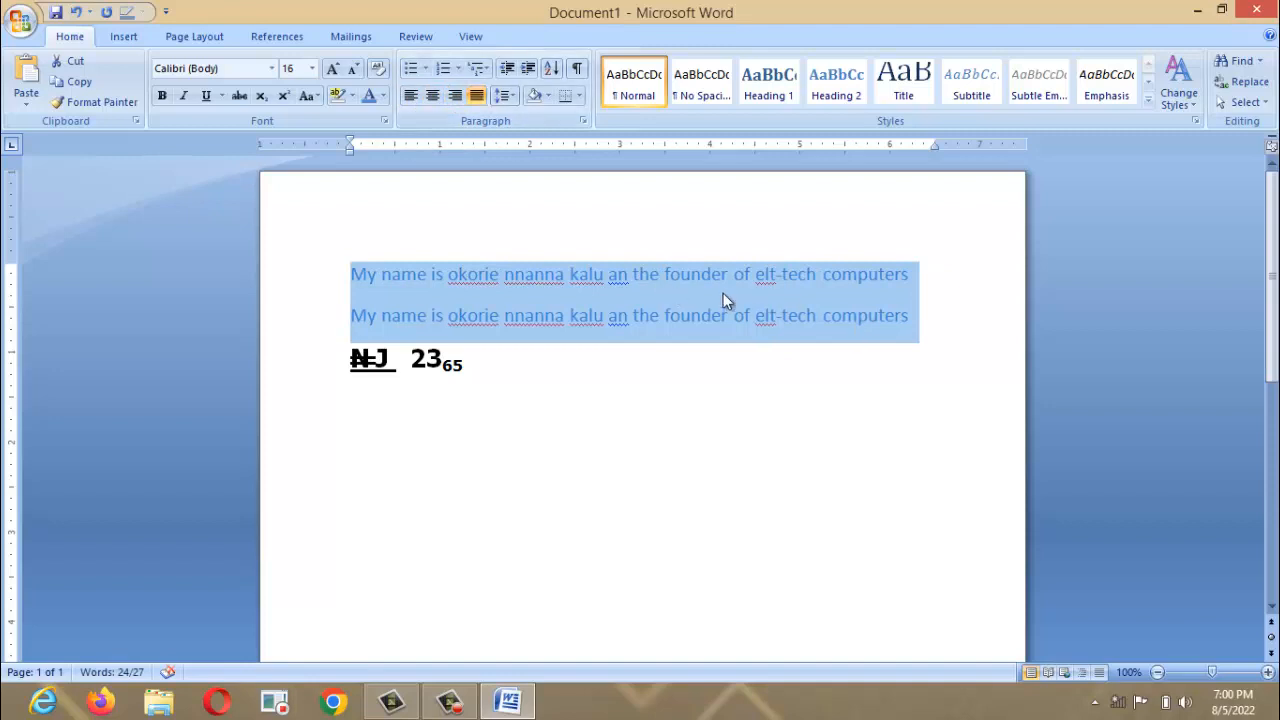
Paste four more copies of the sentence line above the ₦J 23 line.
{"action": "key", "text": "Right"}
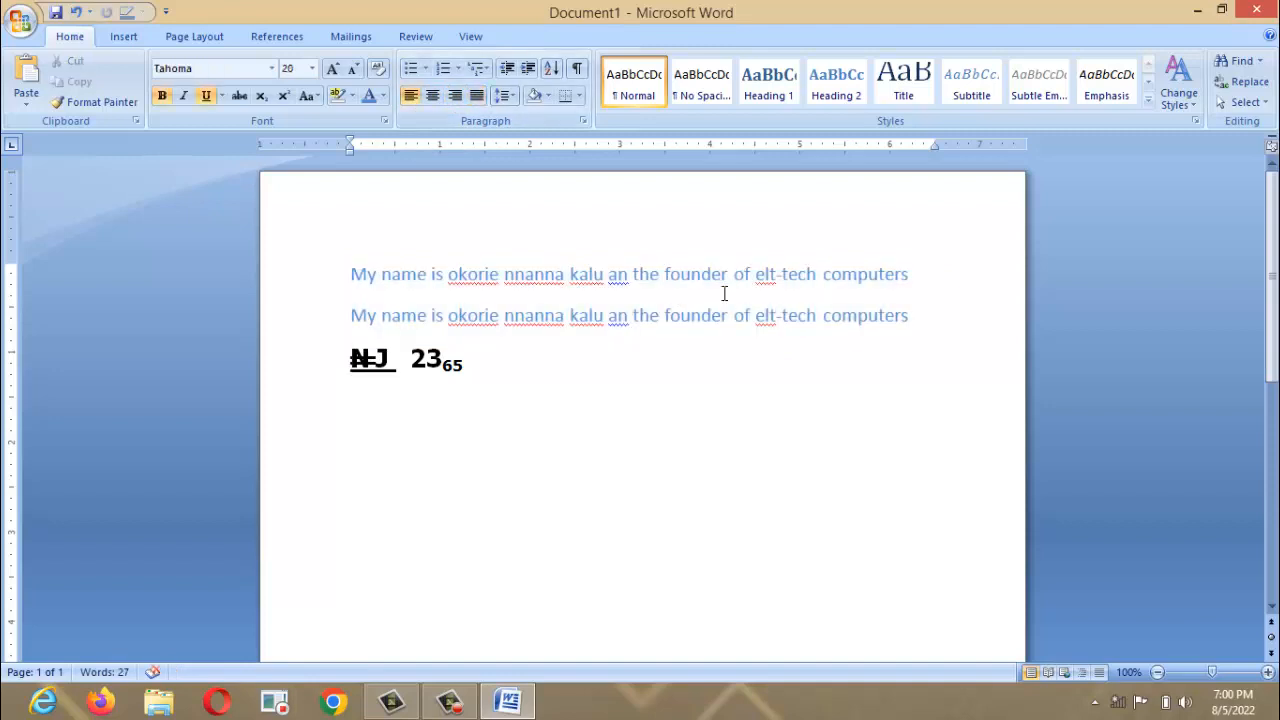
{"action": "key", "text": "Return"}
{"action": "key", "text": "Up"}
{"action": "key", "text": "ctrl+v"}
{"action": "key", "text": "ctrl+v"}
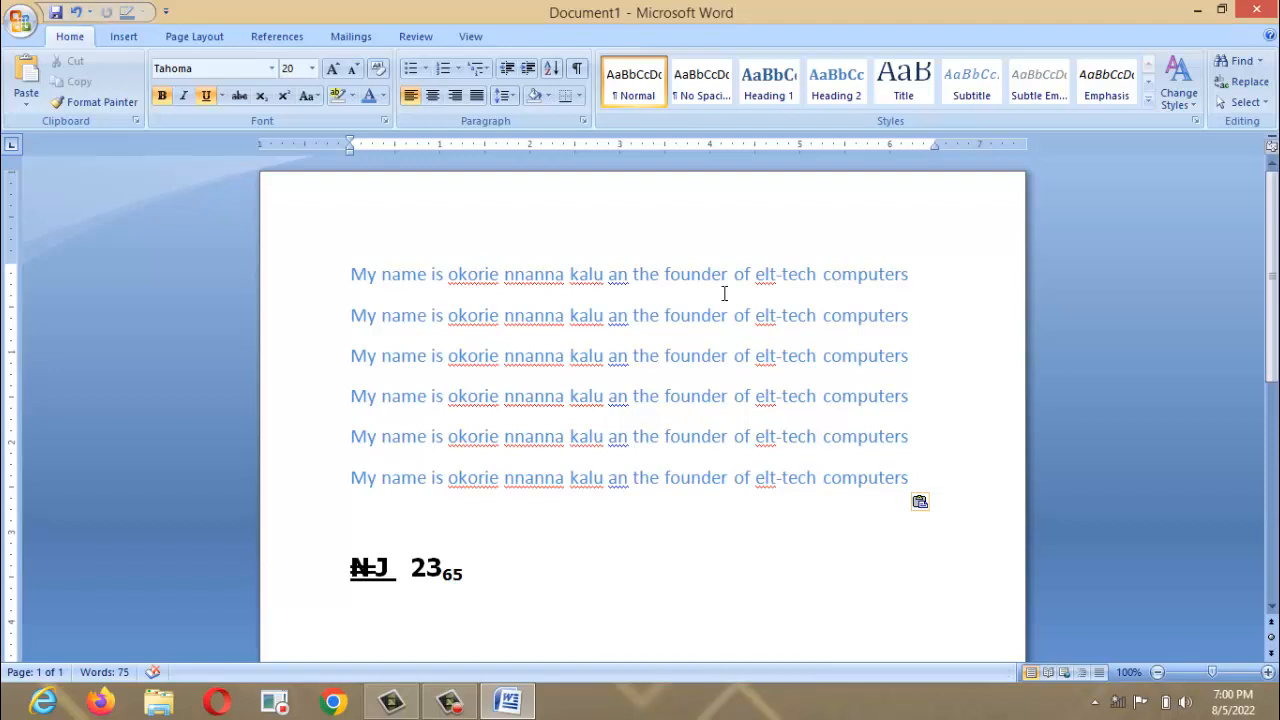
Apply diamond bullets to all six sentence lines.
{"action": "left_click_drag", "start_coordinate": [351, 275], "coordinate": [920, 478]}
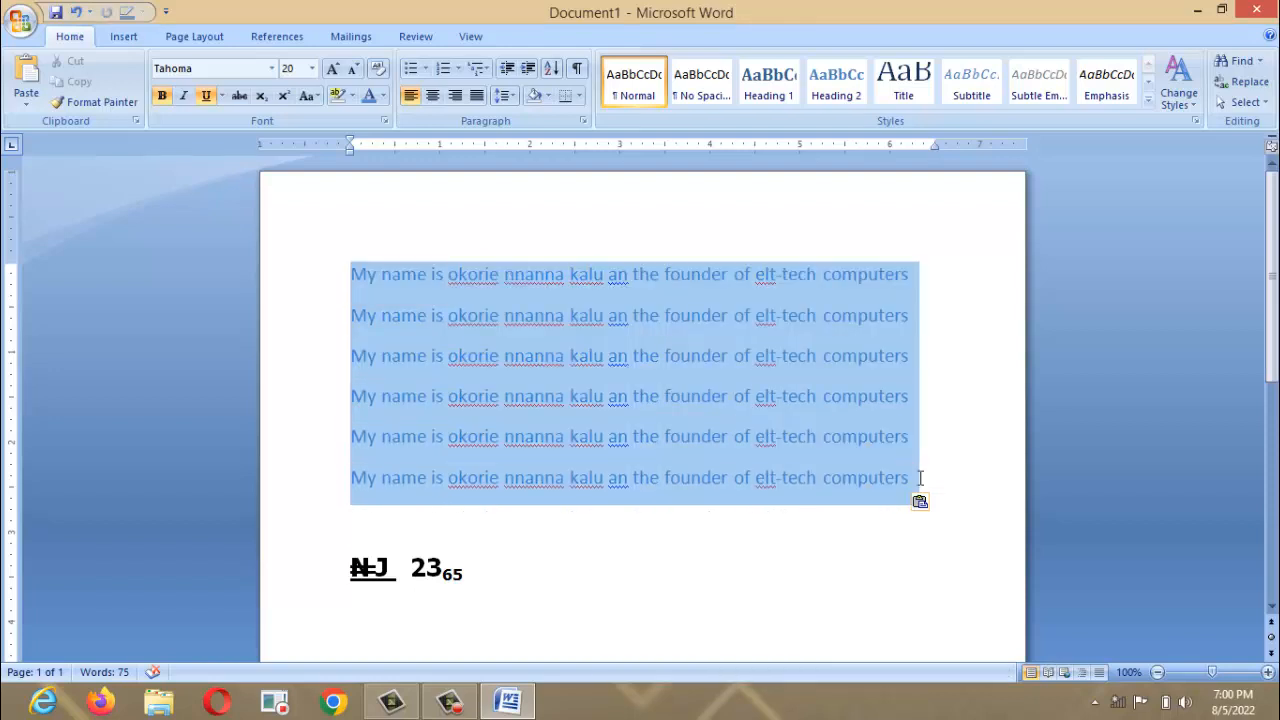
{"action": "left_click", "coordinate": [428, 69]}
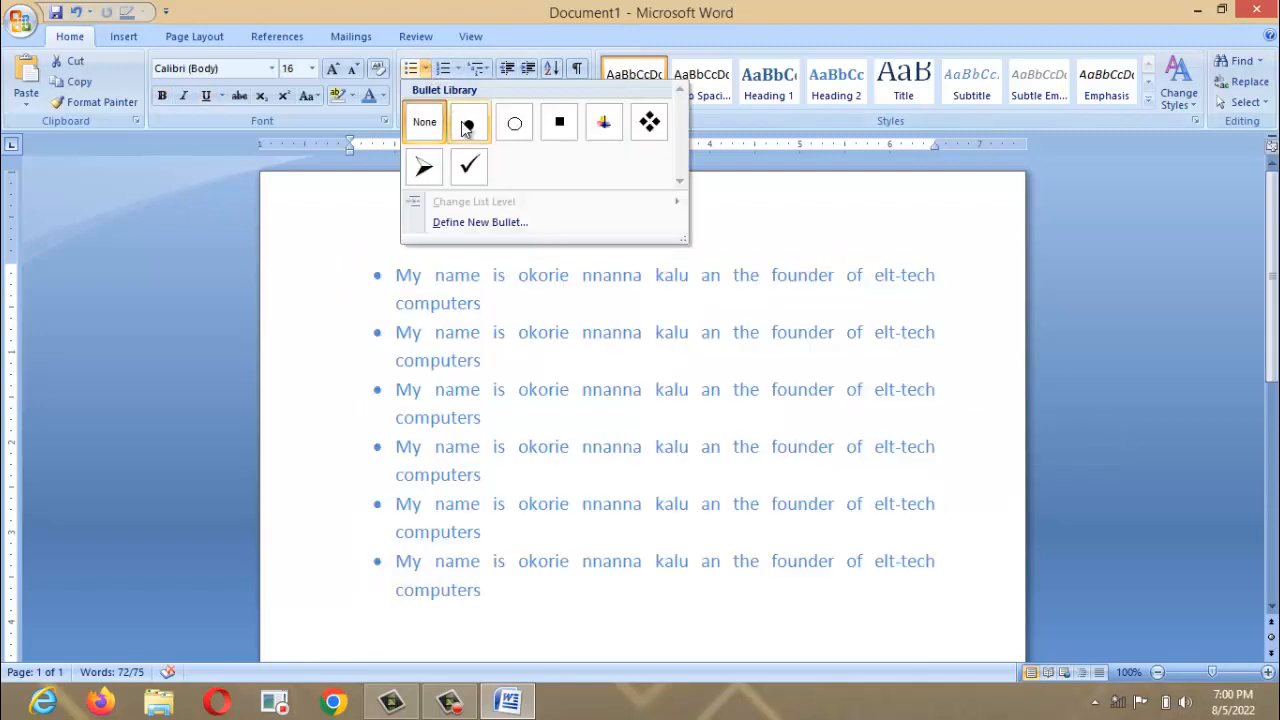
{"action": "left_click", "coordinate": [653, 123]}
Try the 1) a) i) multilevel numbering, then undo it to keep diamond bullets.
{"action": "left_click", "coordinate": [457, 70]}
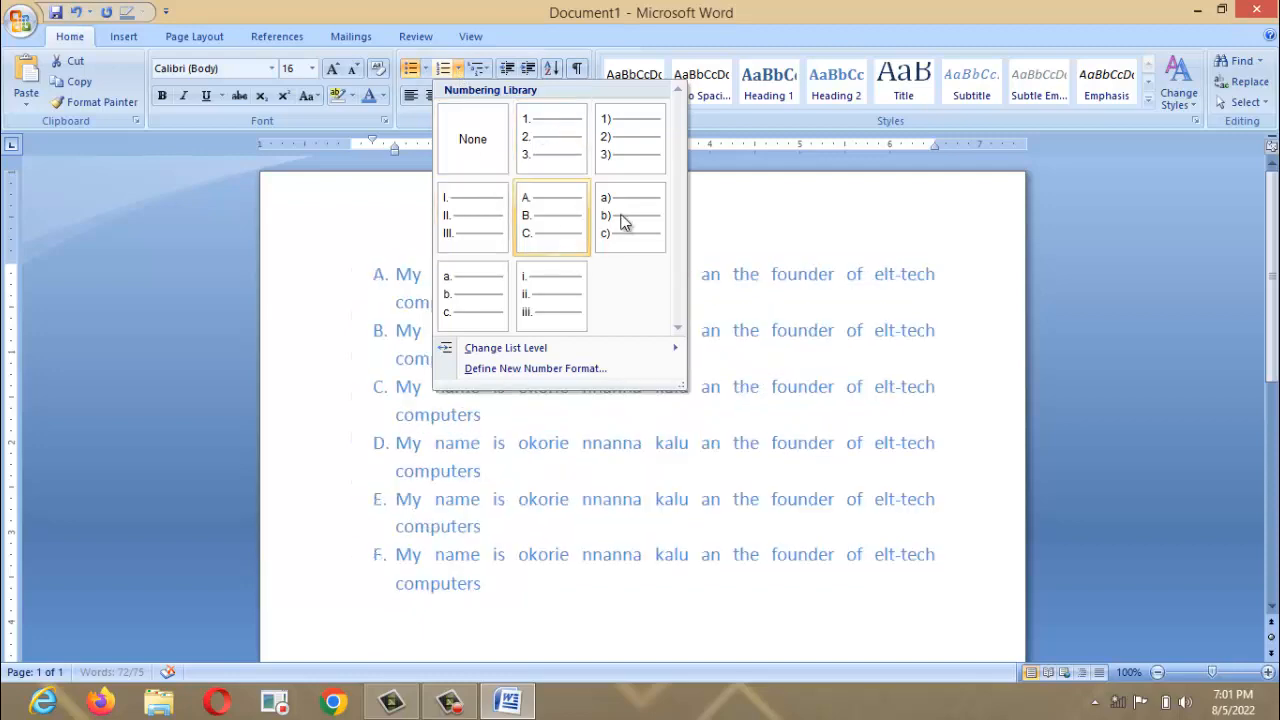
{"action": "left_click", "coordinate": [488, 70]}
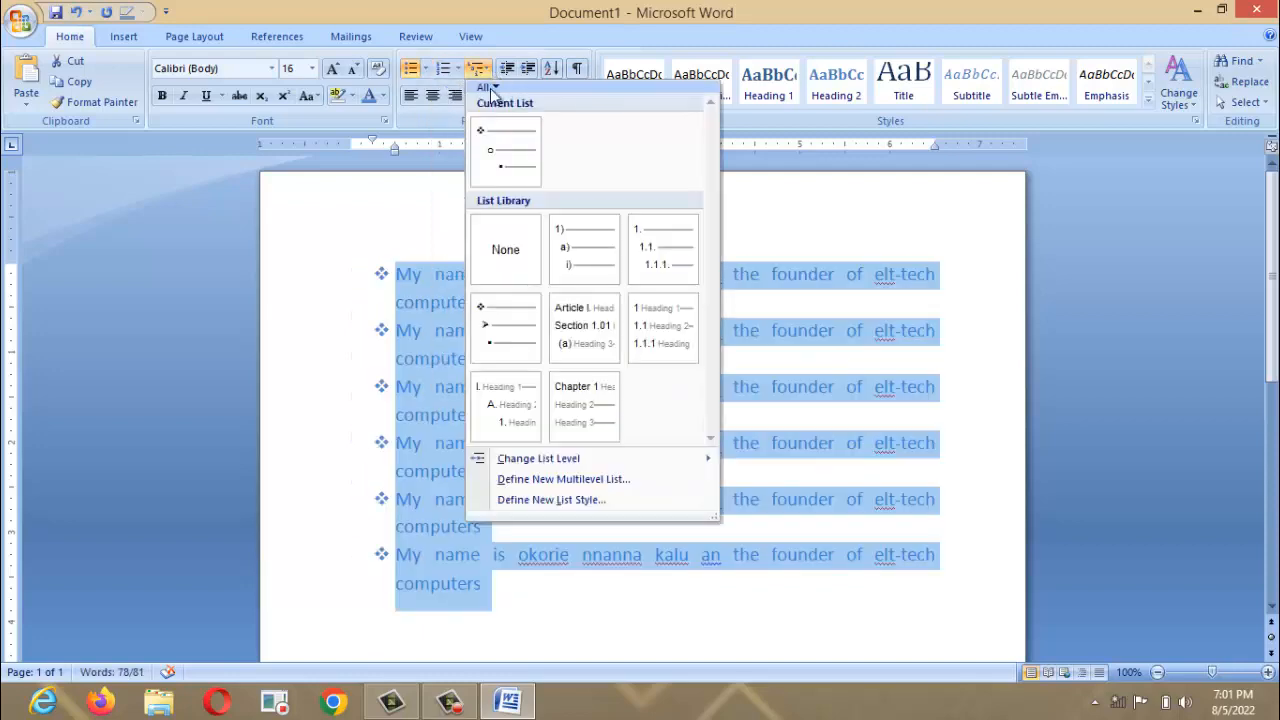
{"action": "left_click", "coordinate": [571, 252]}
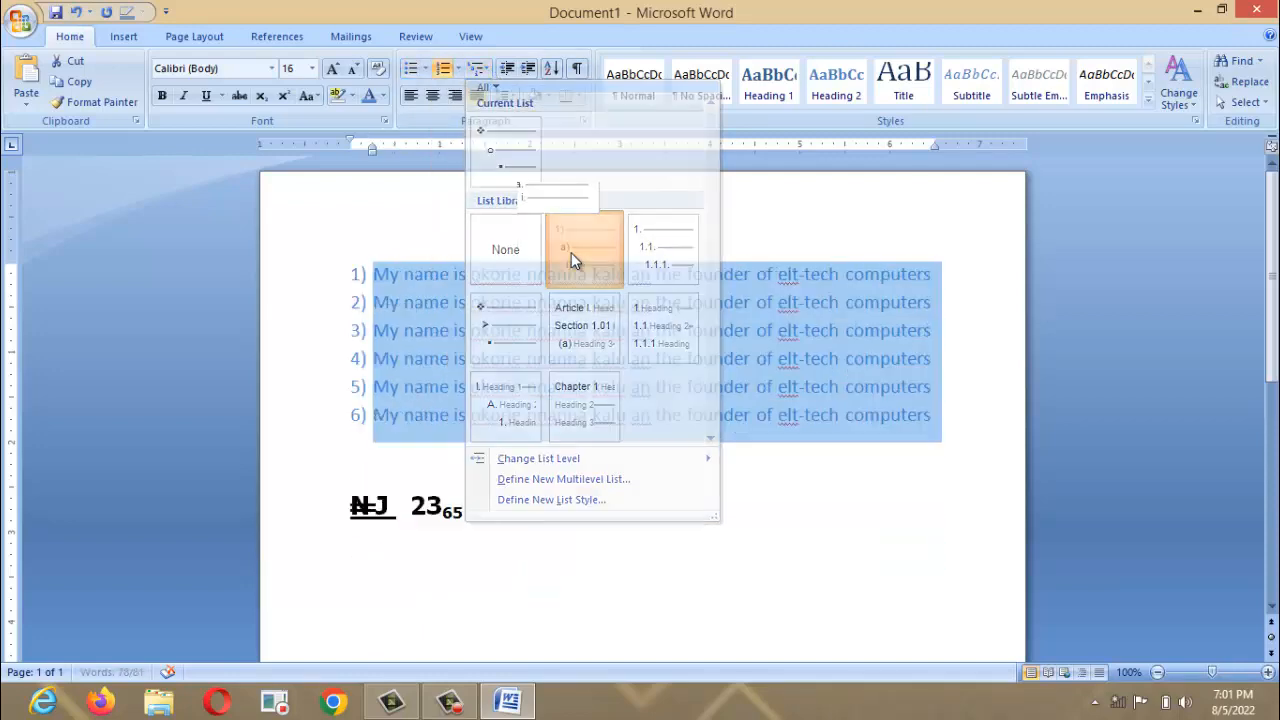
{"action": "key", "text": "ctrl+z"}
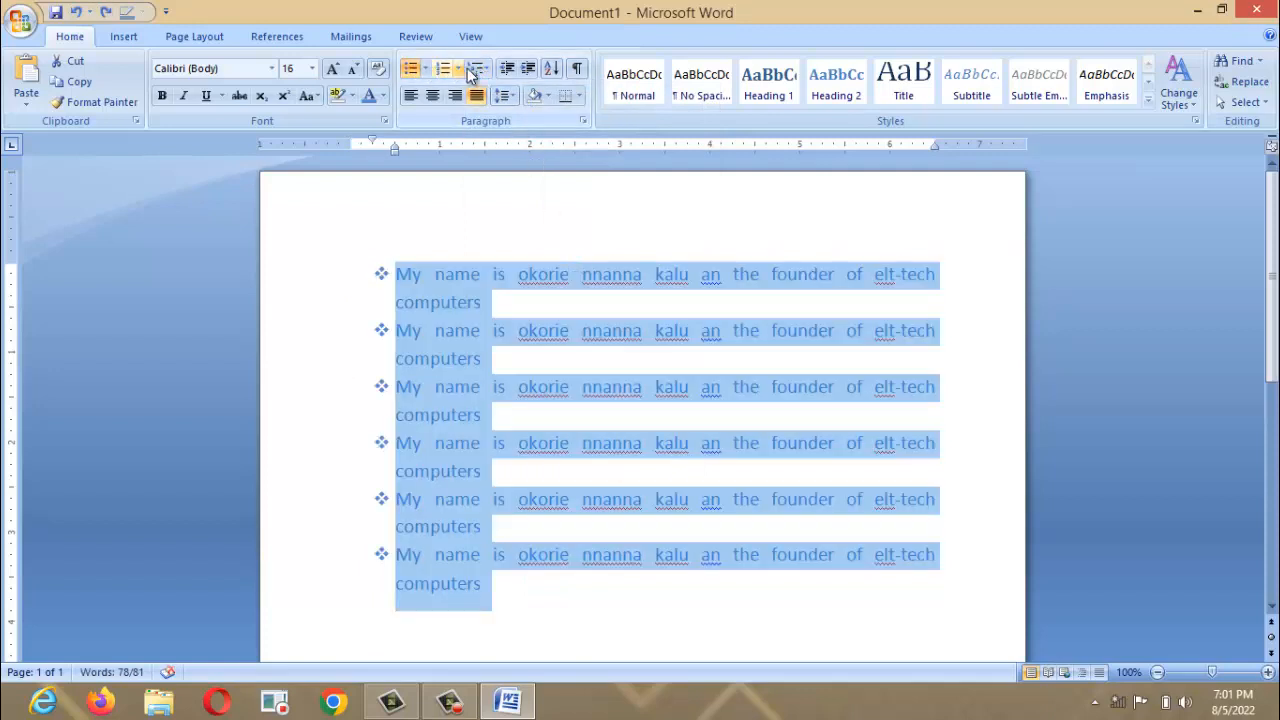
Select all six diamond-bulleted lines.
{"action": "left_click", "coordinate": [479, 276]}
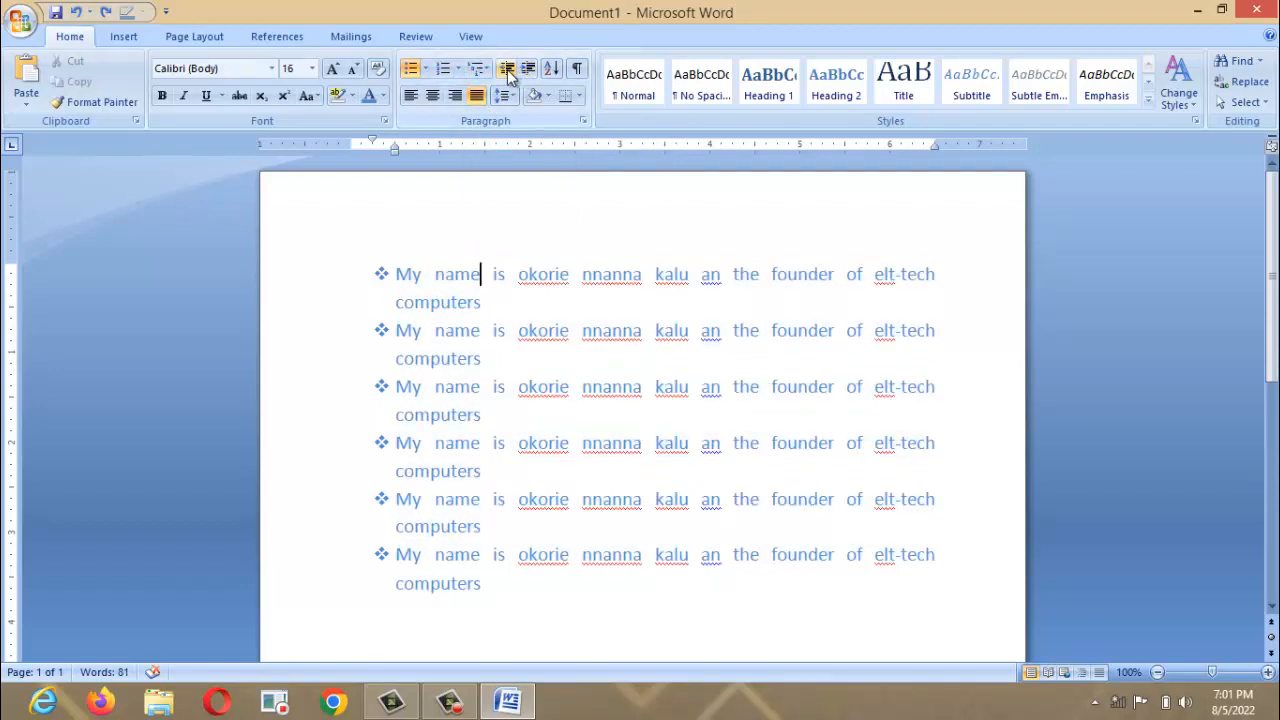
{"action": "left_click_drag", "start_coordinate": [349, 265], "coordinate": [897, 563]}
{"action": "left_click", "coordinate": [897, 563]}
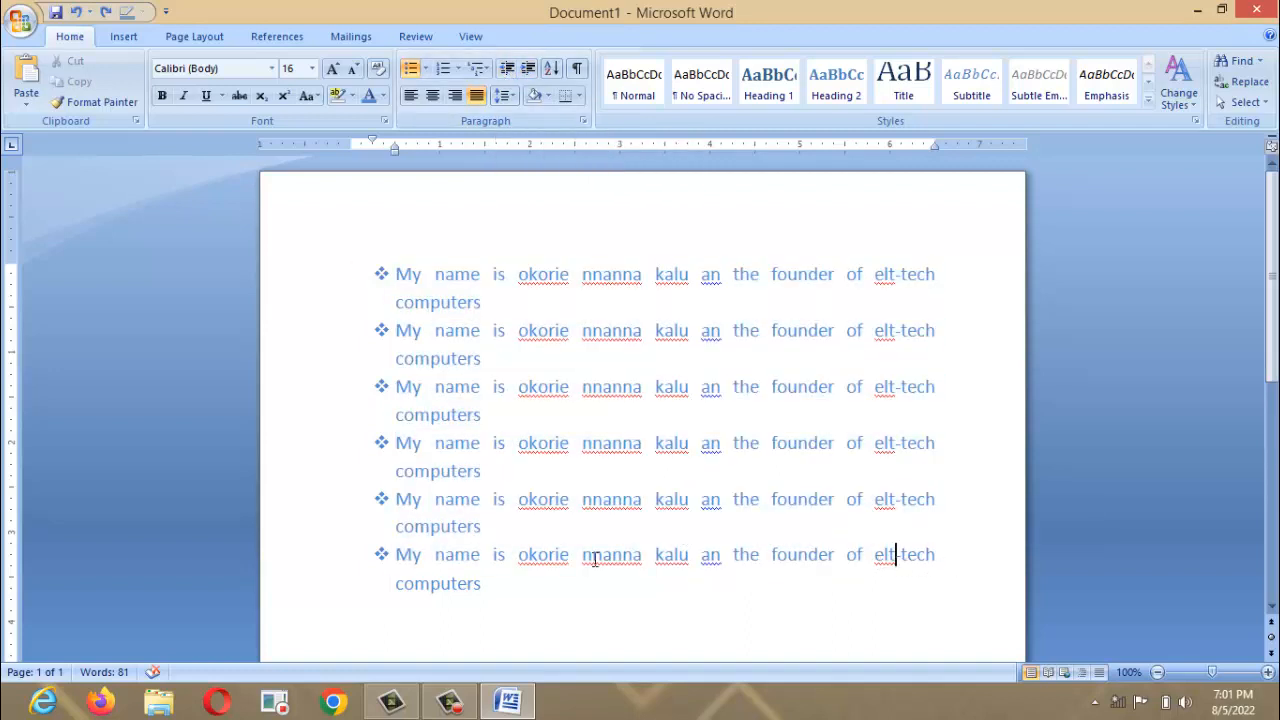
{"action": "left_click_drag", "start_coordinate": [499, 594], "coordinate": [340, 277]}
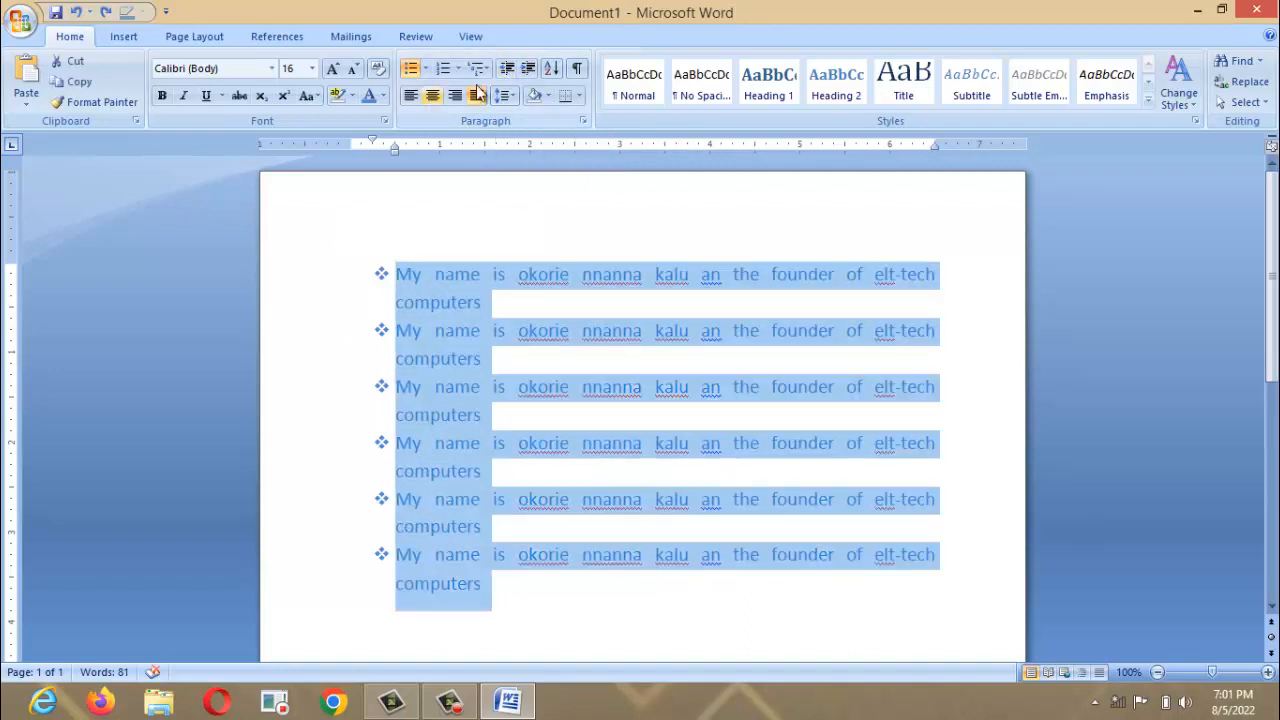
Shift the list indent back and forth, ending one step left so each sentence fits one line.
{"action": "left_click", "coordinate": [509, 68]}
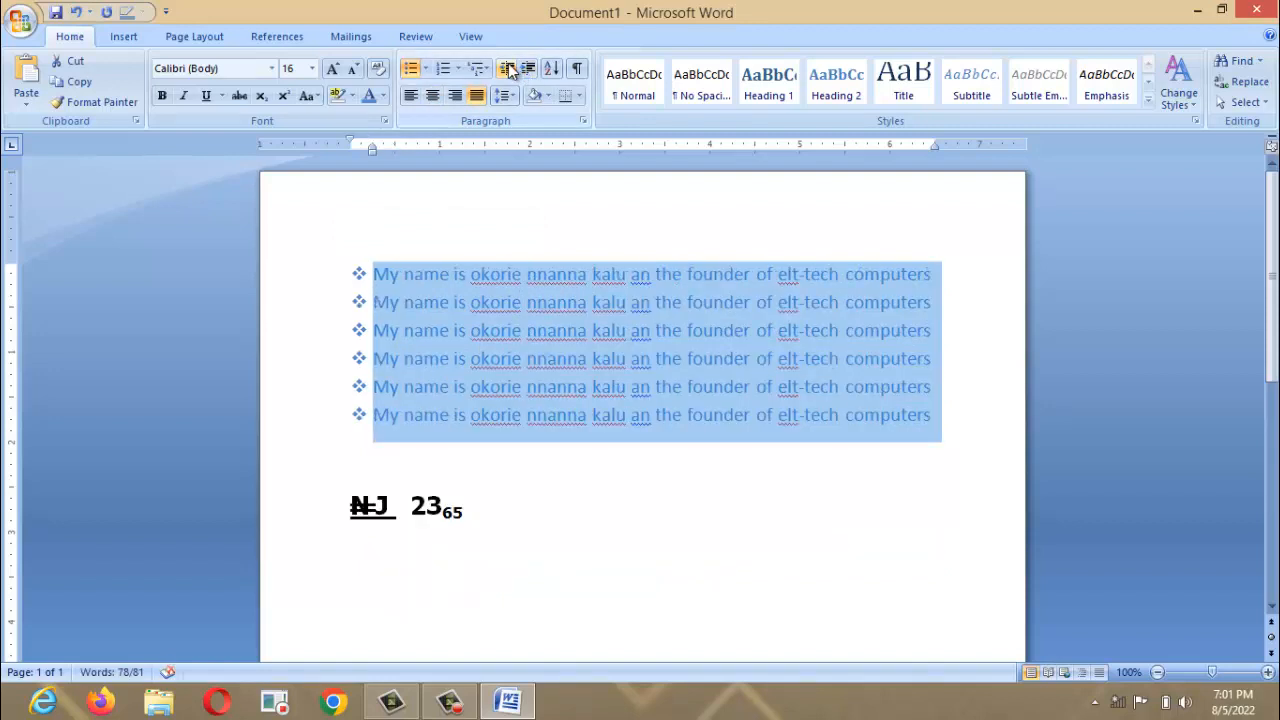
{"action": "left_click", "coordinate": [527, 68]}
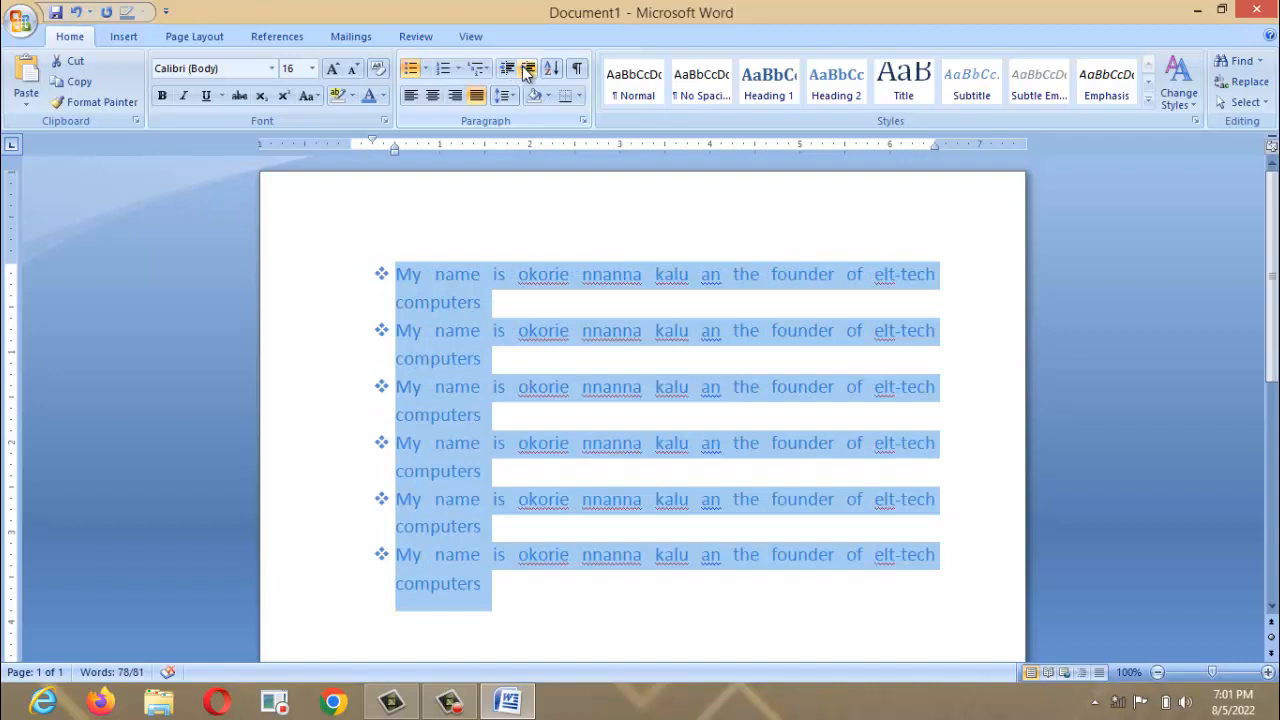
{"action": "left_click", "coordinate": [509, 68]}
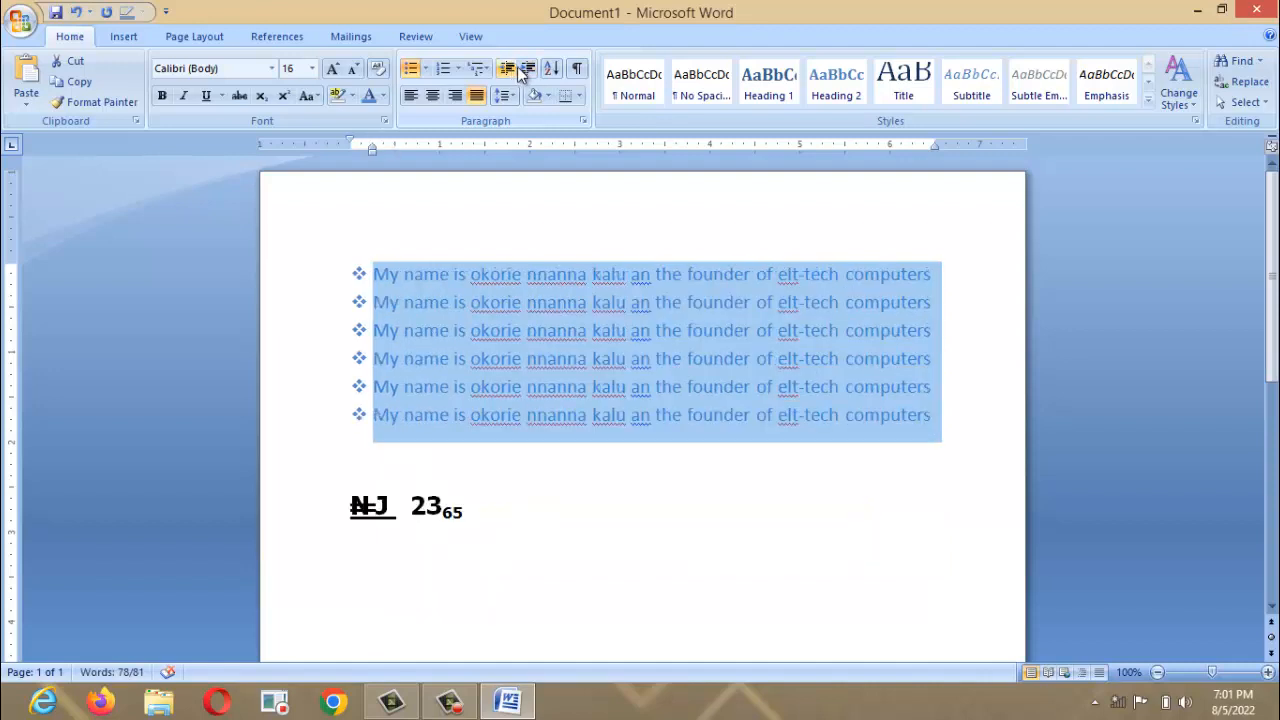
{"action": "left_click", "coordinate": [527, 68]}
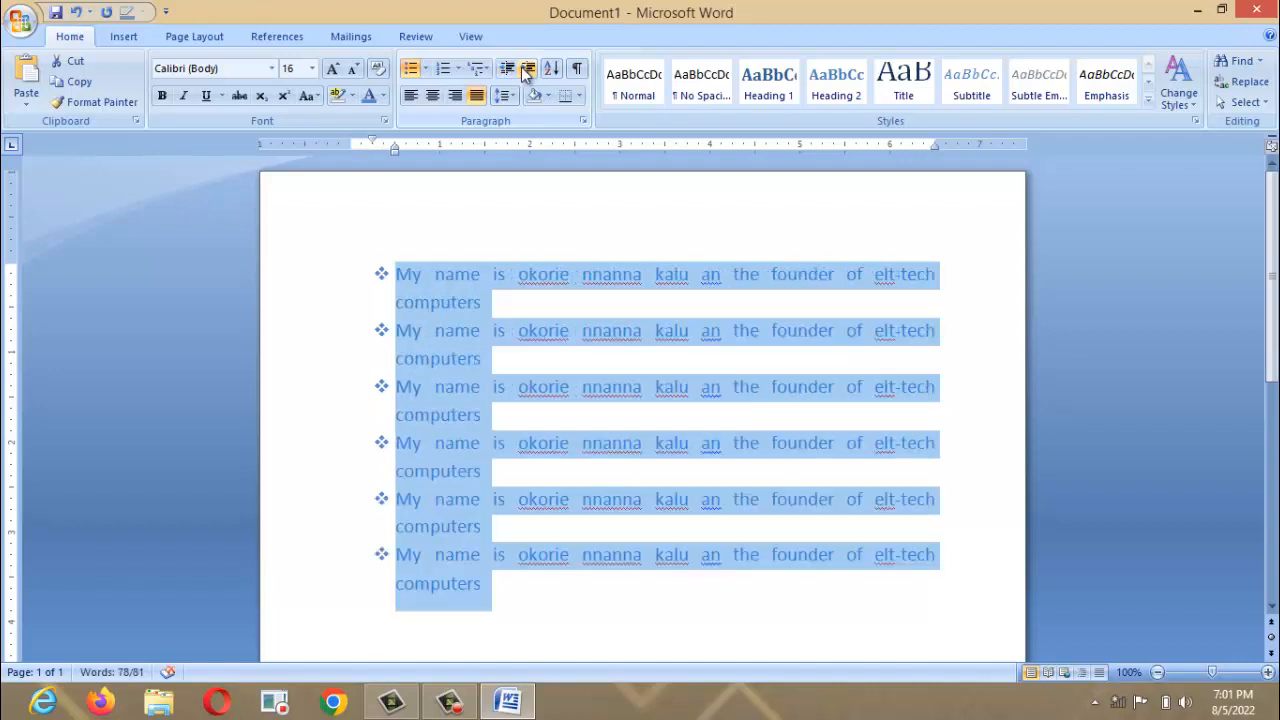
{"action": "left_click", "coordinate": [528, 70]}
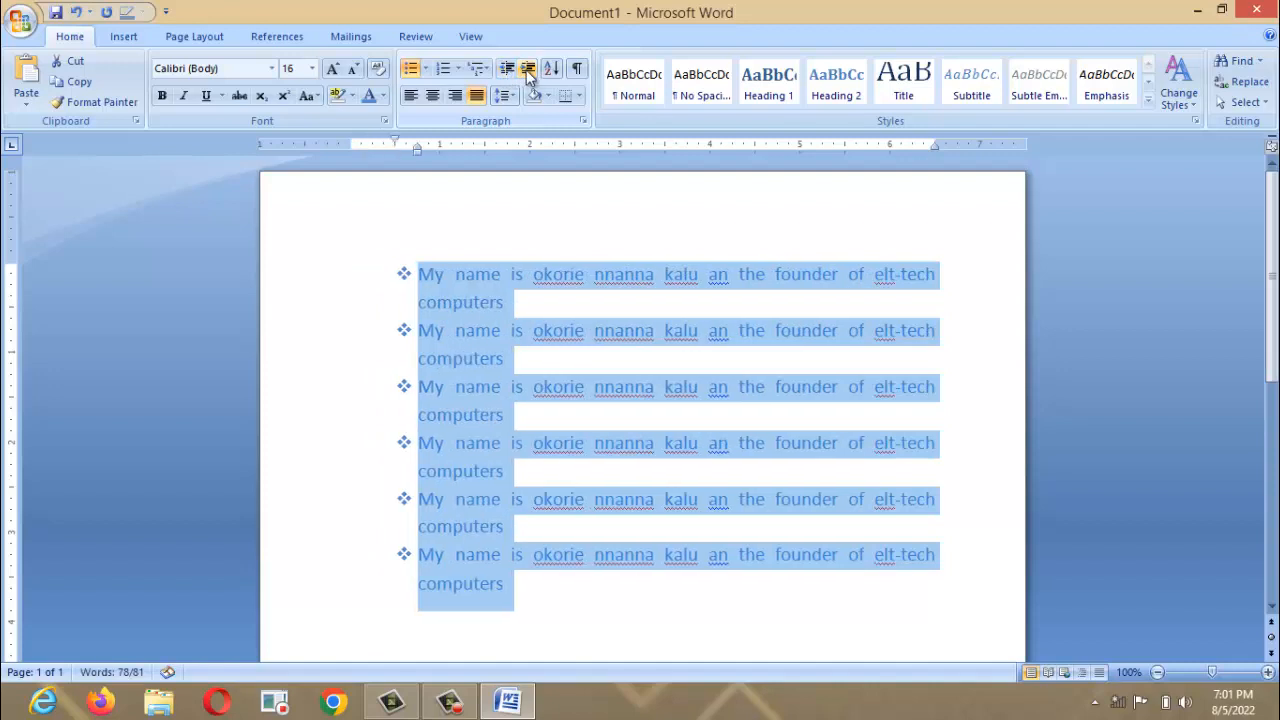
{"action": "left_click", "coordinate": [505, 77]}
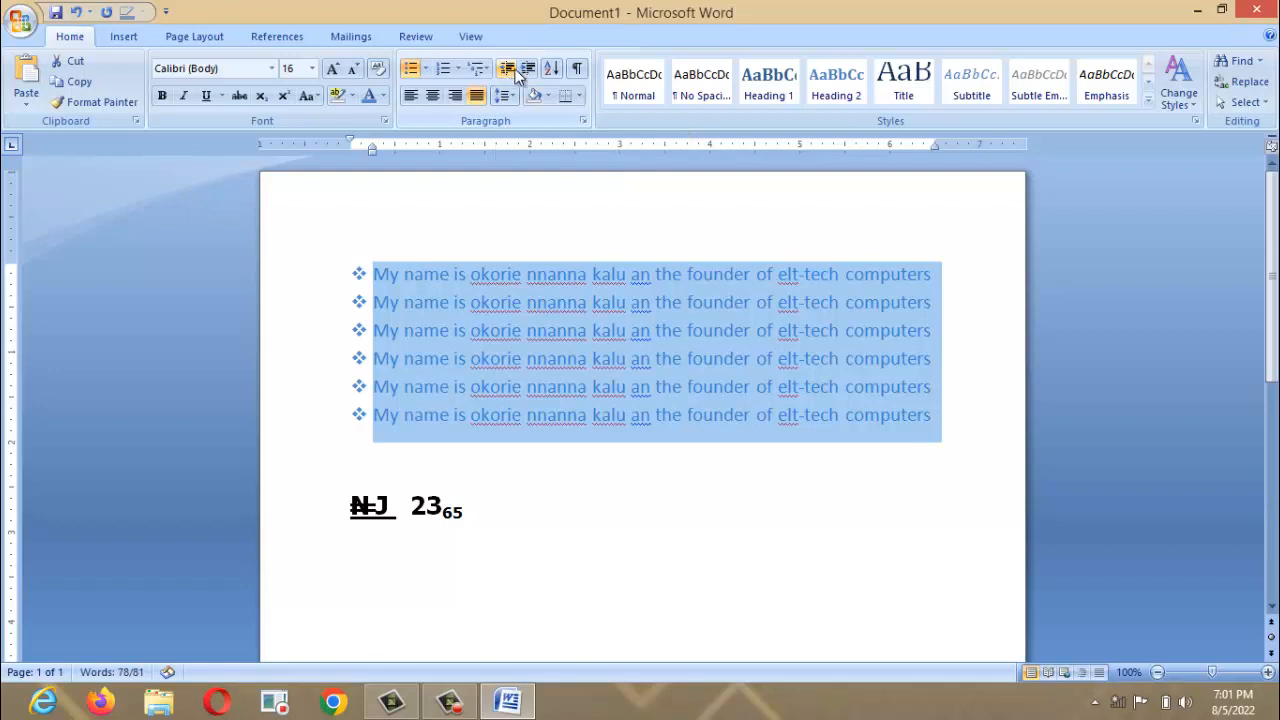
{"action": "left_click", "coordinate": [527, 70]}
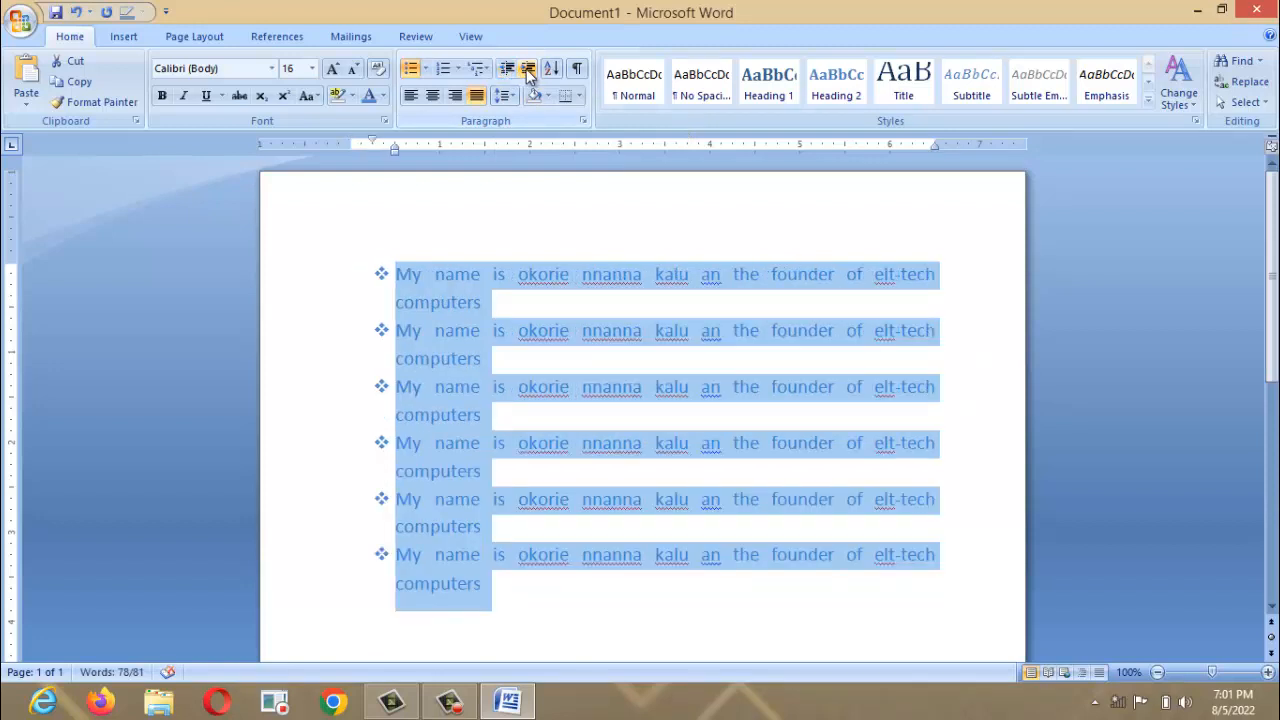
{"action": "left_click", "coordinate": [527, 70]}
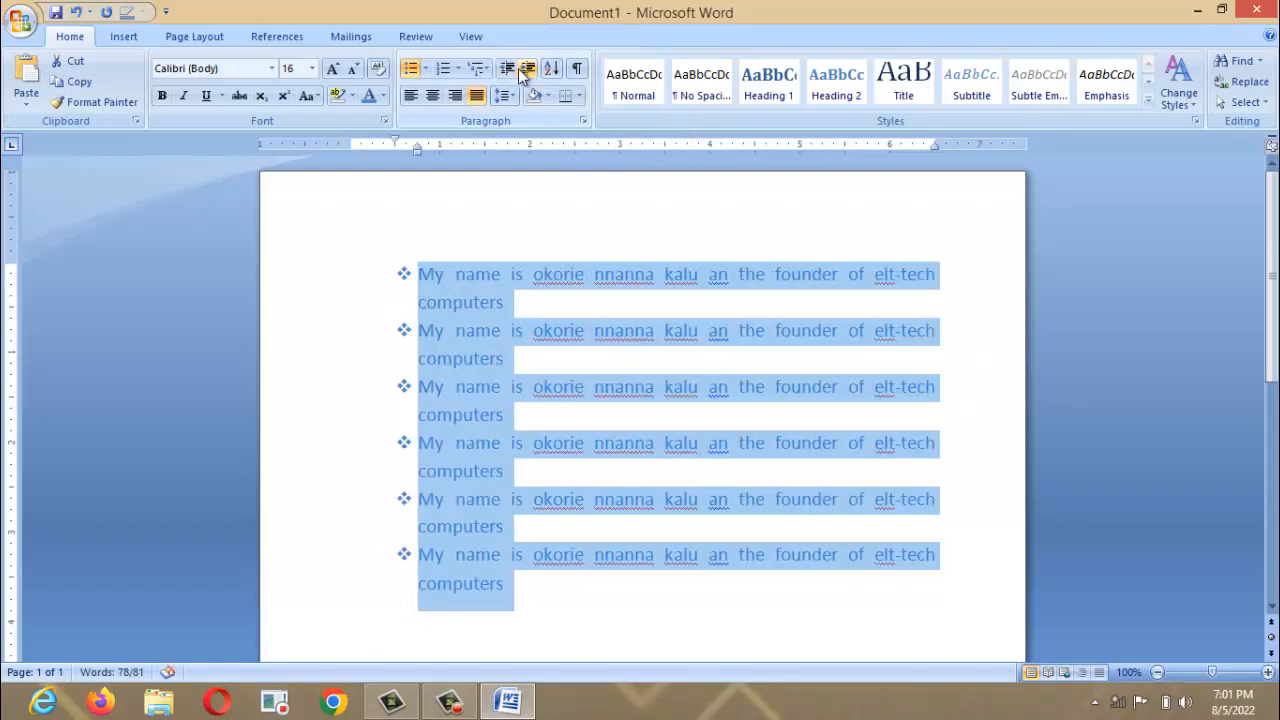
{"action": "left_click", "coordinate": [508, 70]}
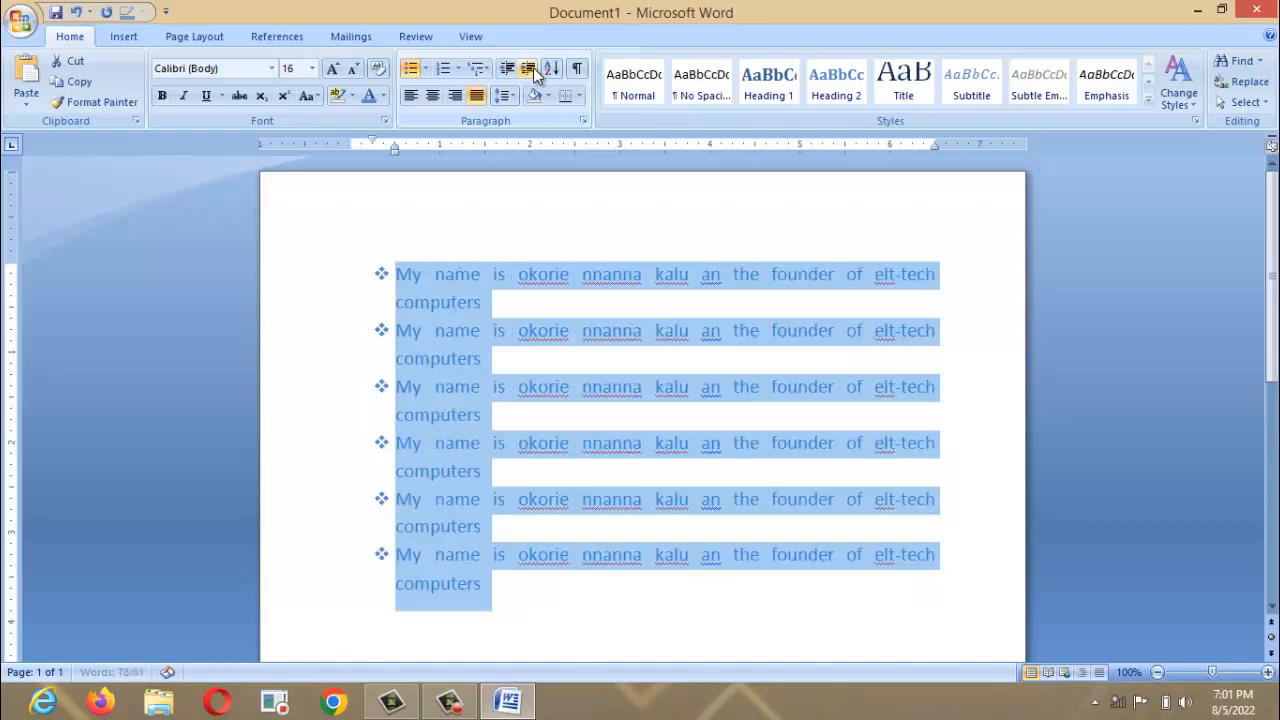
{"action": "left_click", "coordinate": [534, 70]}
{"action": "left_click", "coordinate": [534, 70]}
{"action": "left_click", "coordinate": [534, 70]}
{"action": "left_click", "coordinate": [534, 70]}
{"action": "left_click", "coordinate": [534, 70]}
{"action": "left_click", "coordinate": [534, 70]}
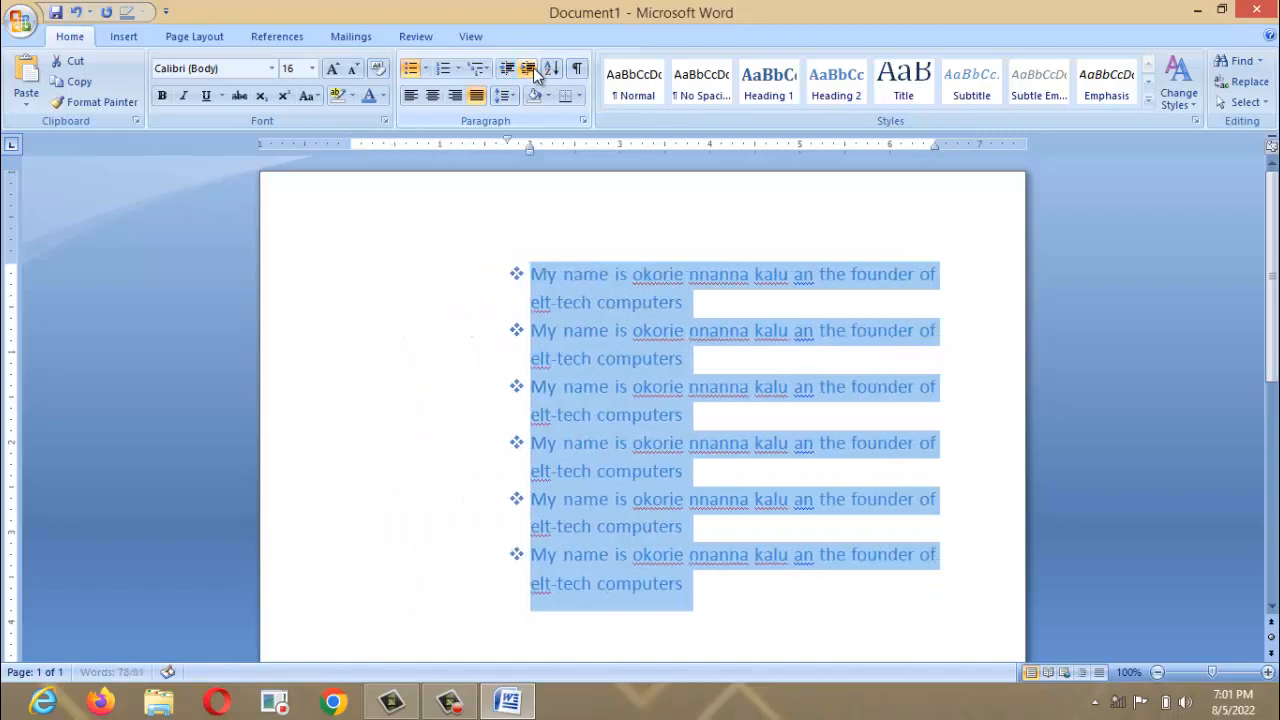
{"action": "left_click", "coordinate": [534, 70]}
{"action": "left_click", "coordinate": [534, 70]}
{"action": "left_click", "coordinate": [528, 70]}
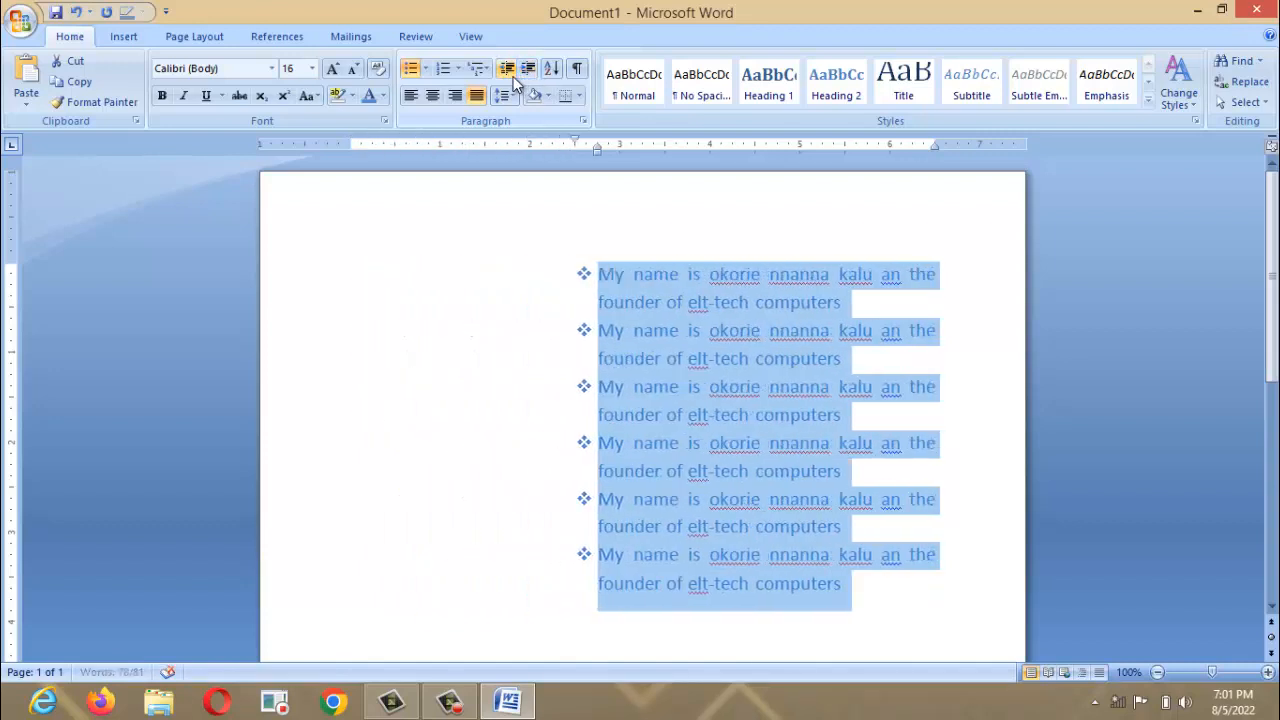
{"action": "left_click", "coordinate": [508, 70]}
{"action": "left_click", "coordinate": [508, 70]}
{"action": "left_click", "coordinate": [508, 70]}
{"action": "left_click", "coordinate": [508, 70]}
{"action": "left_click", "coordinate": [513, 76]}
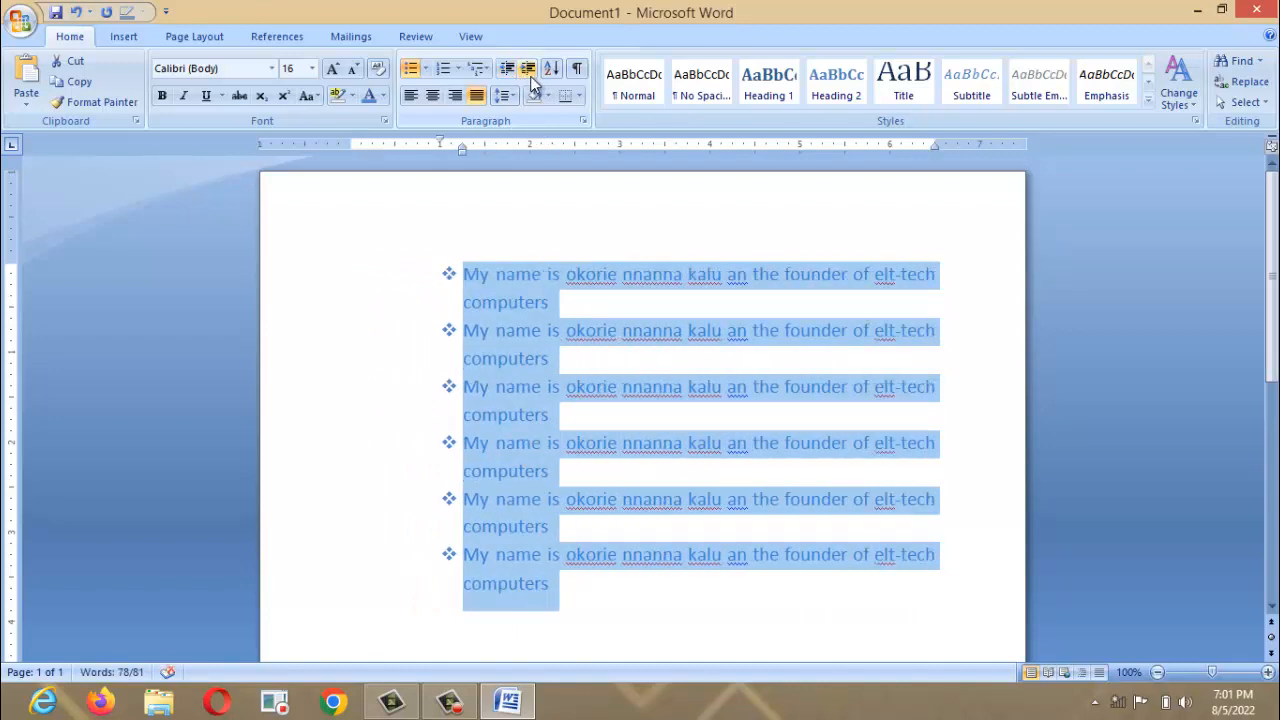
{"action": "left_click", "coordinate": [530, 76]}
{"action": "left_click", "coordinate": [509, 75]}
{"action": "left_click", "coordinate": [510, 76]}
{"action": "left_click", "coordinate": [510, 76]}
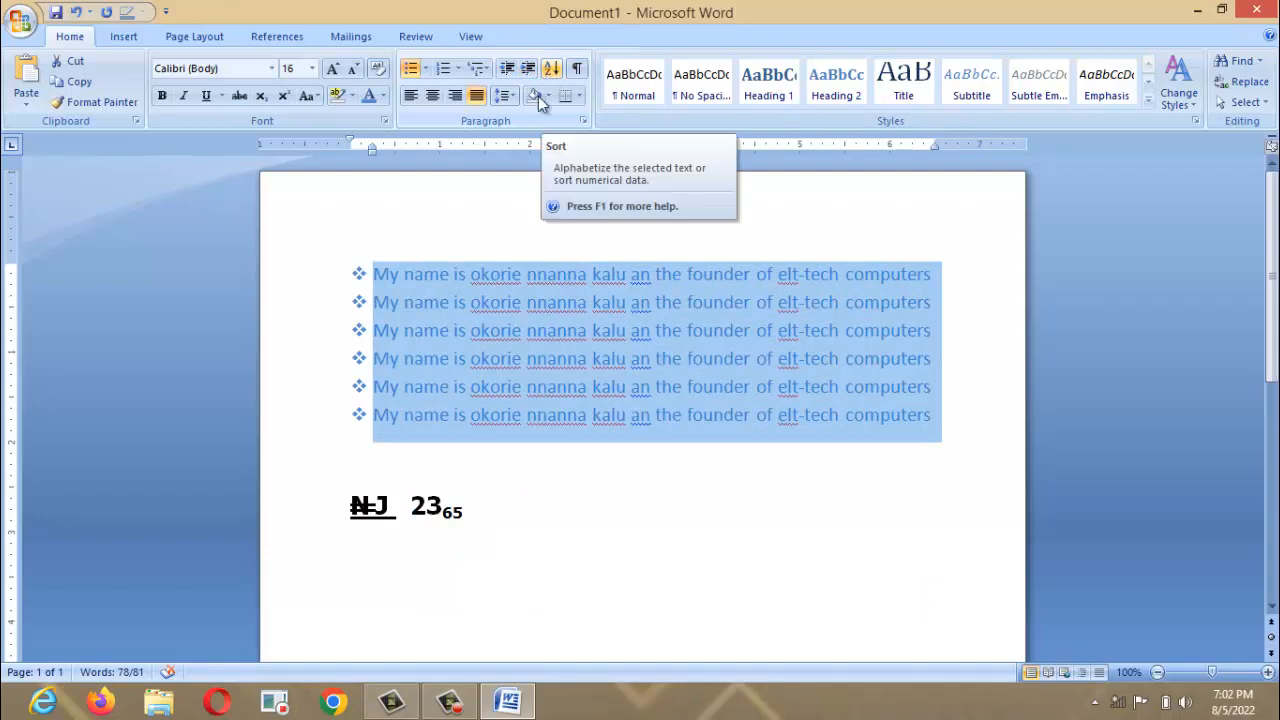
Add the labels THE FORM and WAS at the start of the second and third bullets.
{"action": "left_click", "coordinate": [445, 289]}
{"action": "left_click", "coordinate": [378, 270]}
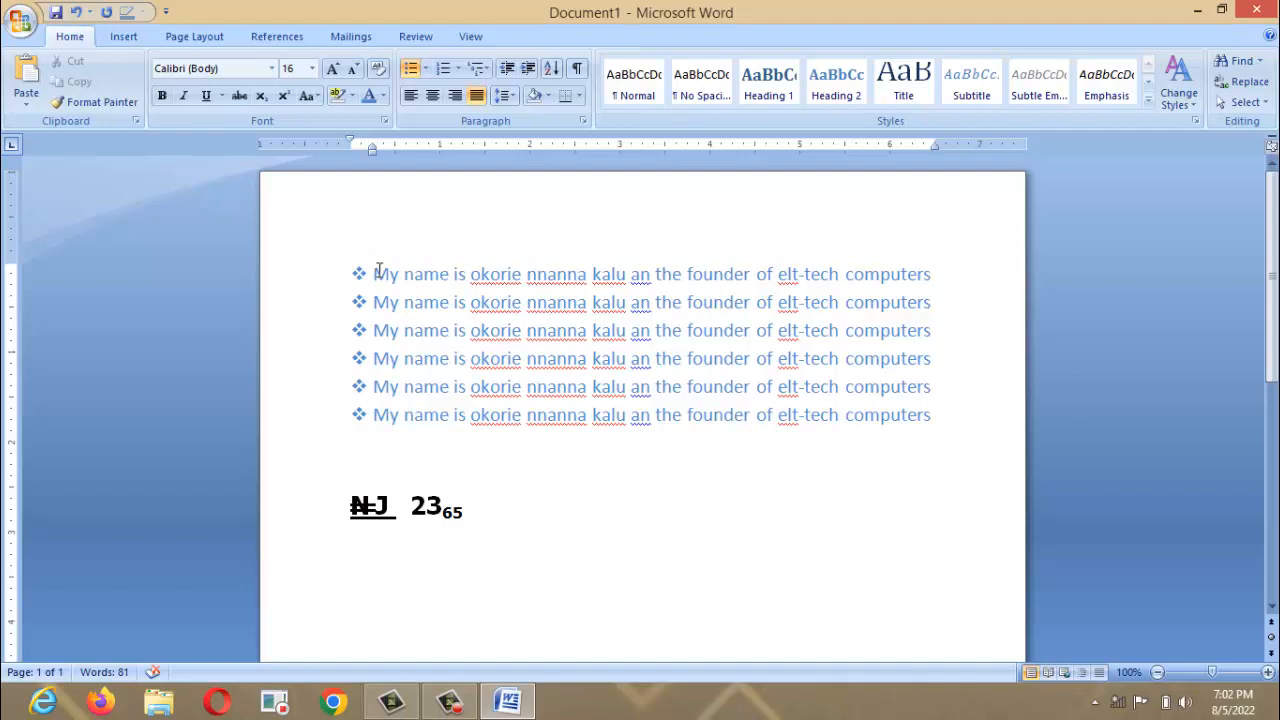
{"action": "left_click", "coordinate": [378, 270]}
{"action": "key", "text": "Down"}
{"action": "type", "text": "THE FOR"}
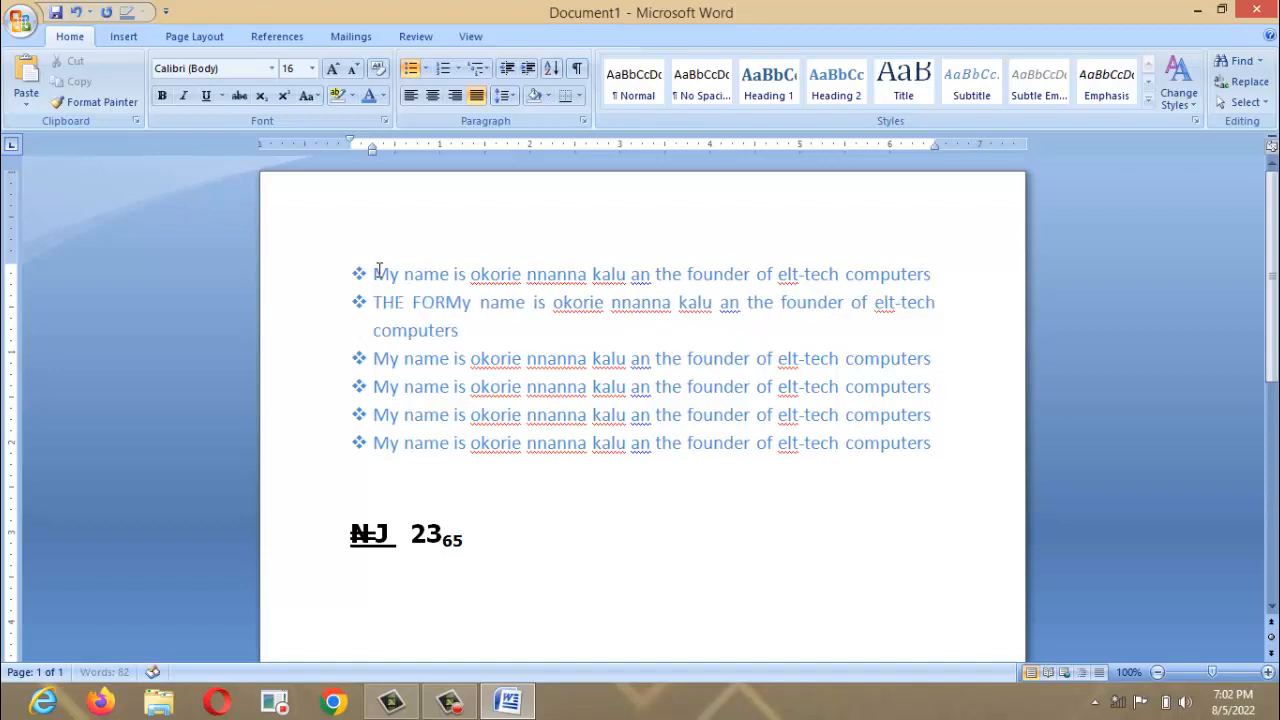
{"action": "type", "text": "M"}
{"action": "key", "text": "Down"}
{"action": "key", "text": "Left"}
{"action": "key", "text": "Left"}
{"action": "key", "text": "Left"}
{"action": "key", "text": "Left"}
{"action": "key", "text": "Left"}
{"action": "key", "text": "Left"}
{"action": "key", "text": "Left"}
{"action": "key", "text": "Left"}
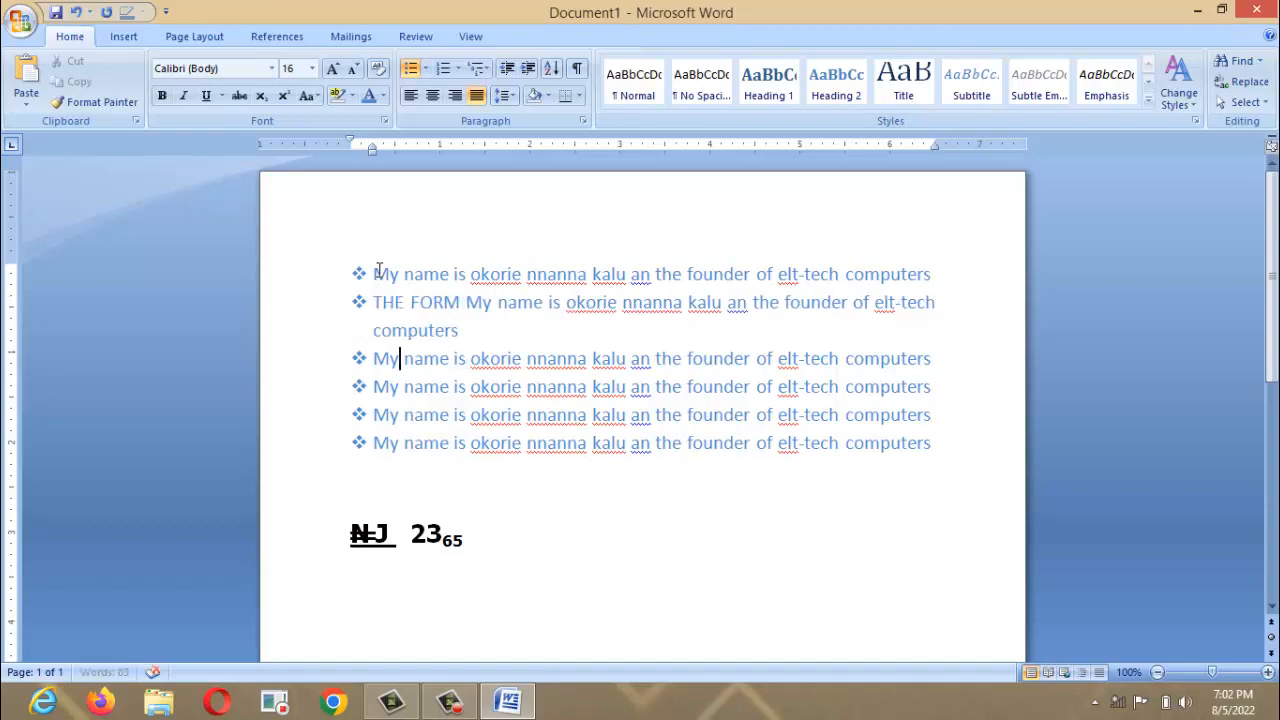
{"action": "key", "text": "Left"}
{"action": "key", "text": "Left"}
{"action": "type", "text": "THUS"}
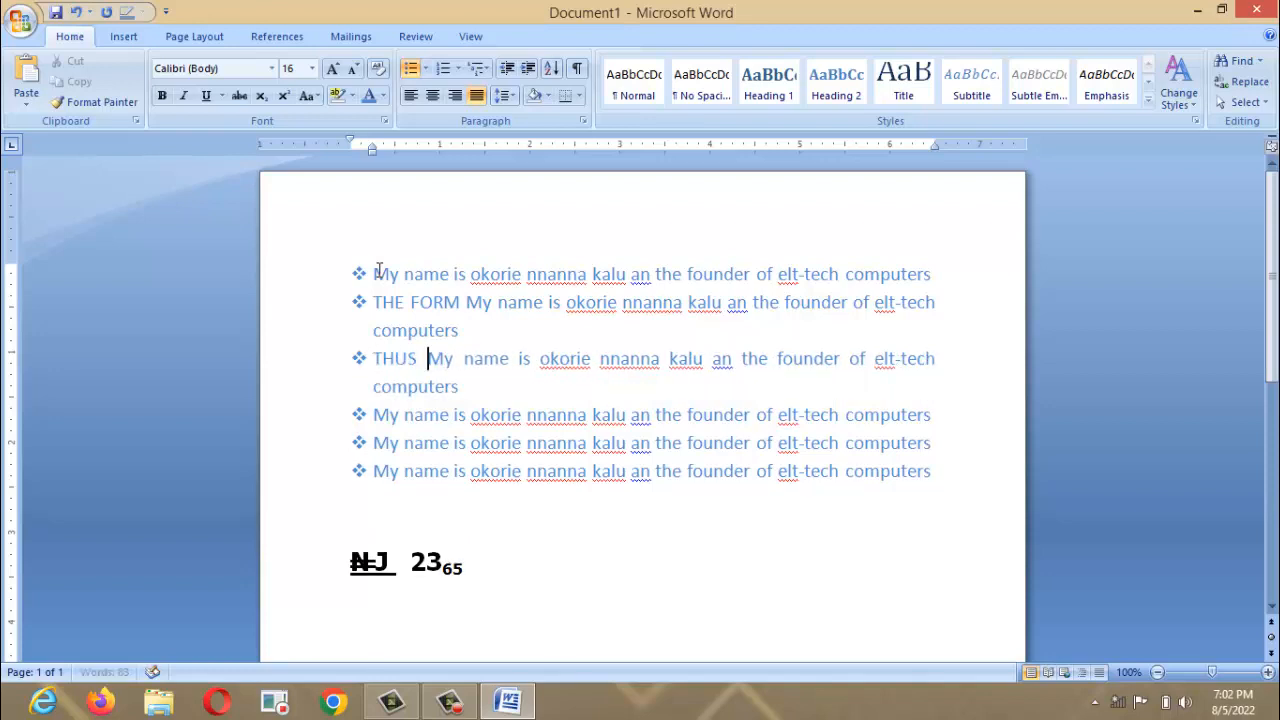
{"action": "key", "text": "BackSpace"}
{"action": "key", "text": "BackSpace"}
{"action": "key", "text": "BackSpace"}
{"action": "key", "text": "BackSpace"}
{"action": "key", "text": "BackSpace"}
{"action": "type", "text": "WAS"}
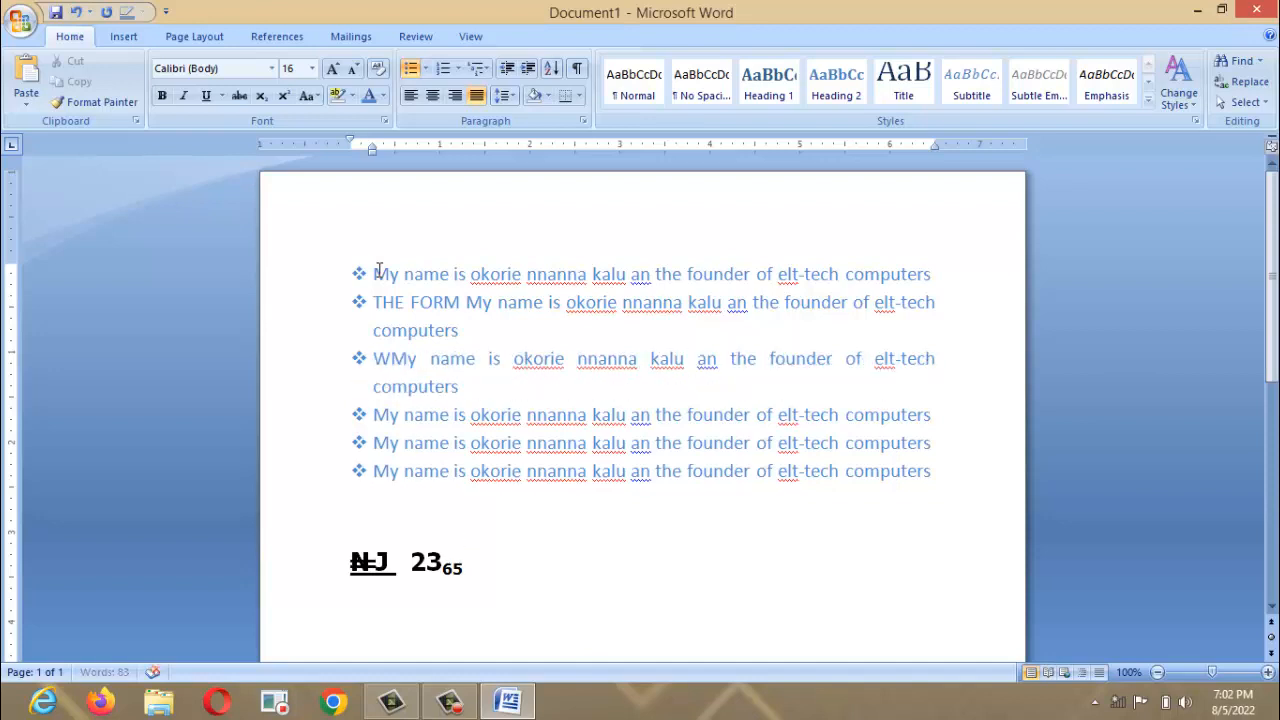
Add the labels TO, TWO and ONE at the start of the next three bullets.
{"action": "key", "text": "Down"}
{"action": "key", "text": "Down"}
{"action": "key", "text": "Left"}
{"action": "key", "text": "Left"}
{"action": "key", "text": "Left"}
{"action": "key", "text": "Left"}
{"action": "key", "text": "Left"}
{"action": "key", "text": "Left"}
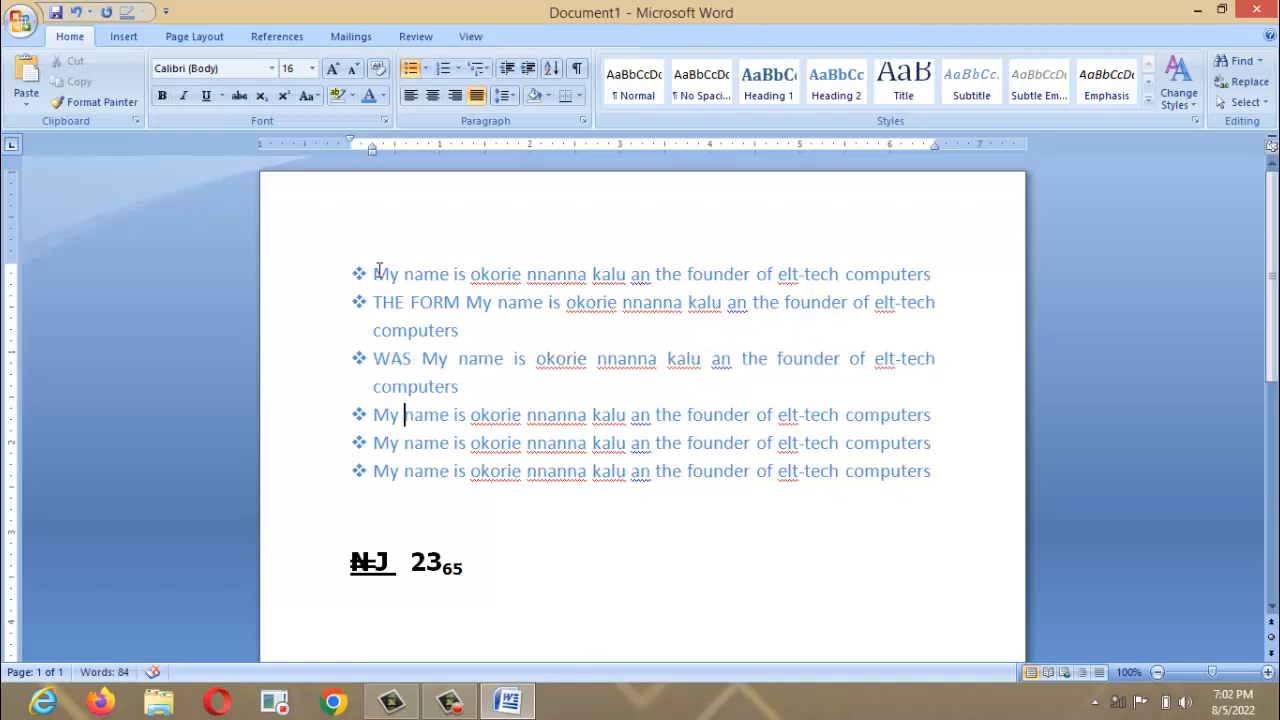
{"action": "type", "text": "TO"}
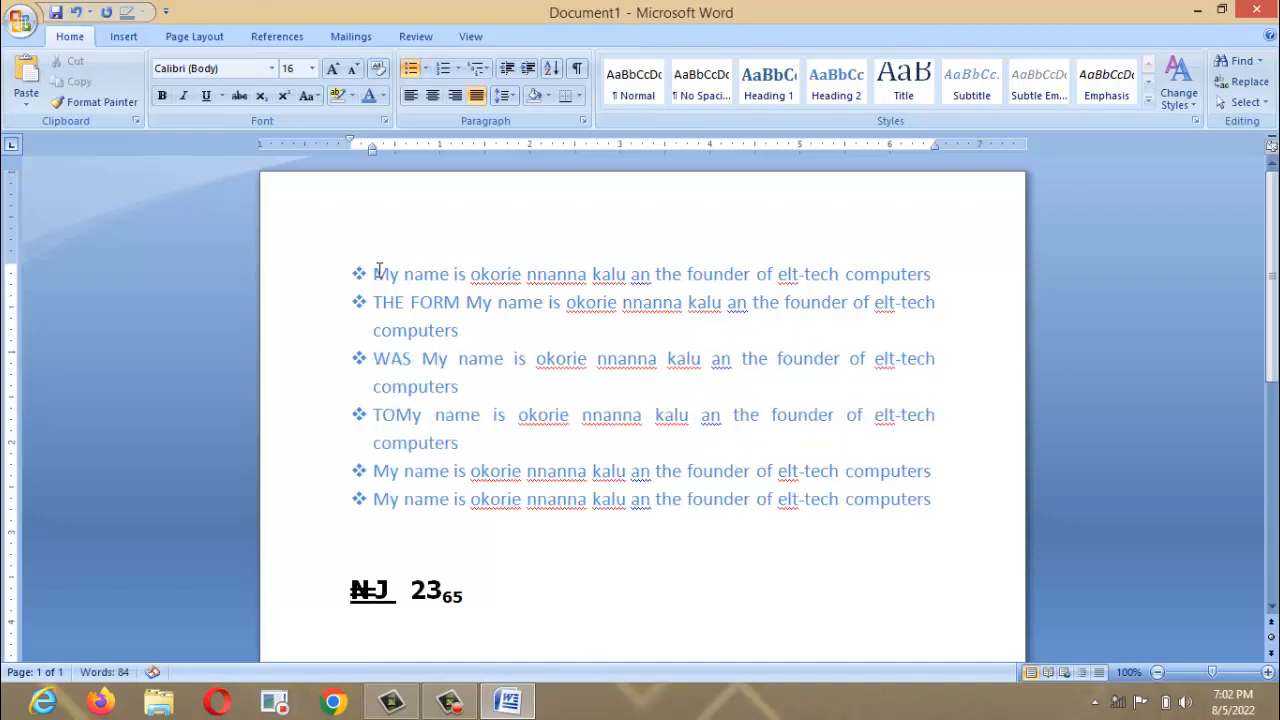
{"action": "key", "text": "Down"}
{"action": "key", "text": "Down"}
{"action": "key", "text": "Left"}
{"action": "key", "text": "Left"}
{"action": "key", "text": "Left"}
{"action": "type", "text": "TWO"}
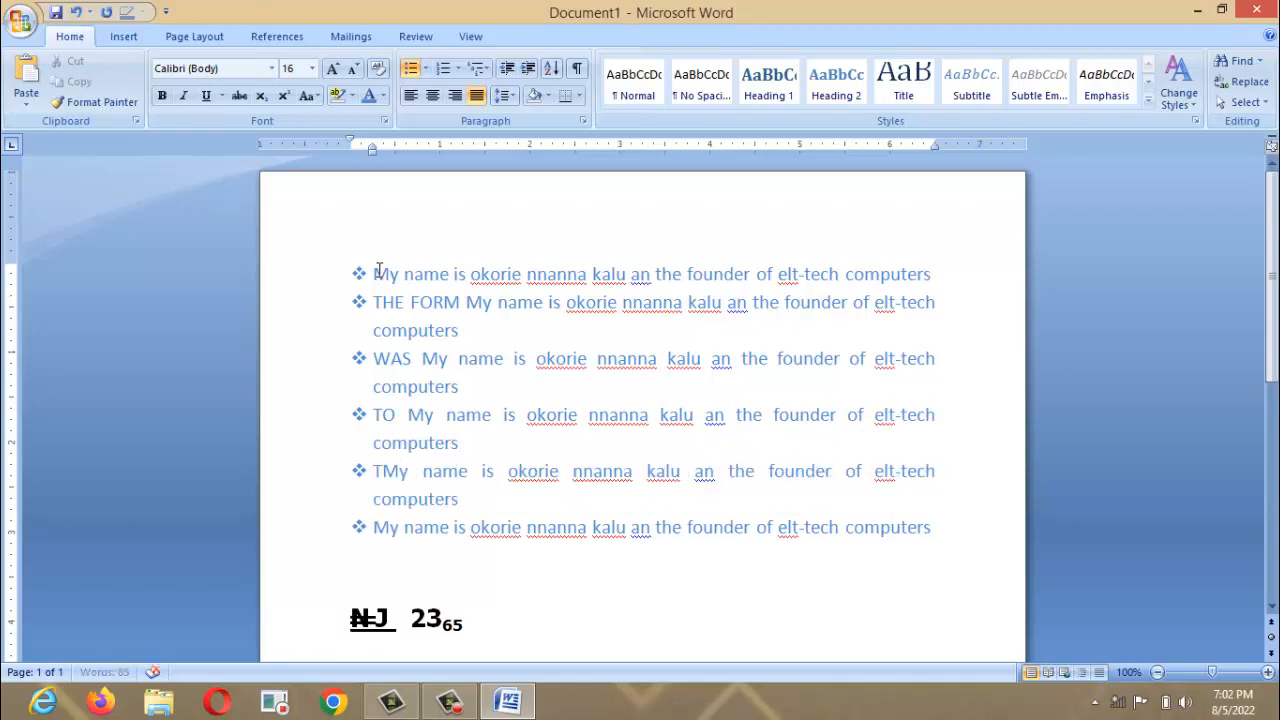
{"action": "key", "text": "Down"}
{"action": "key", "text": "Down"}
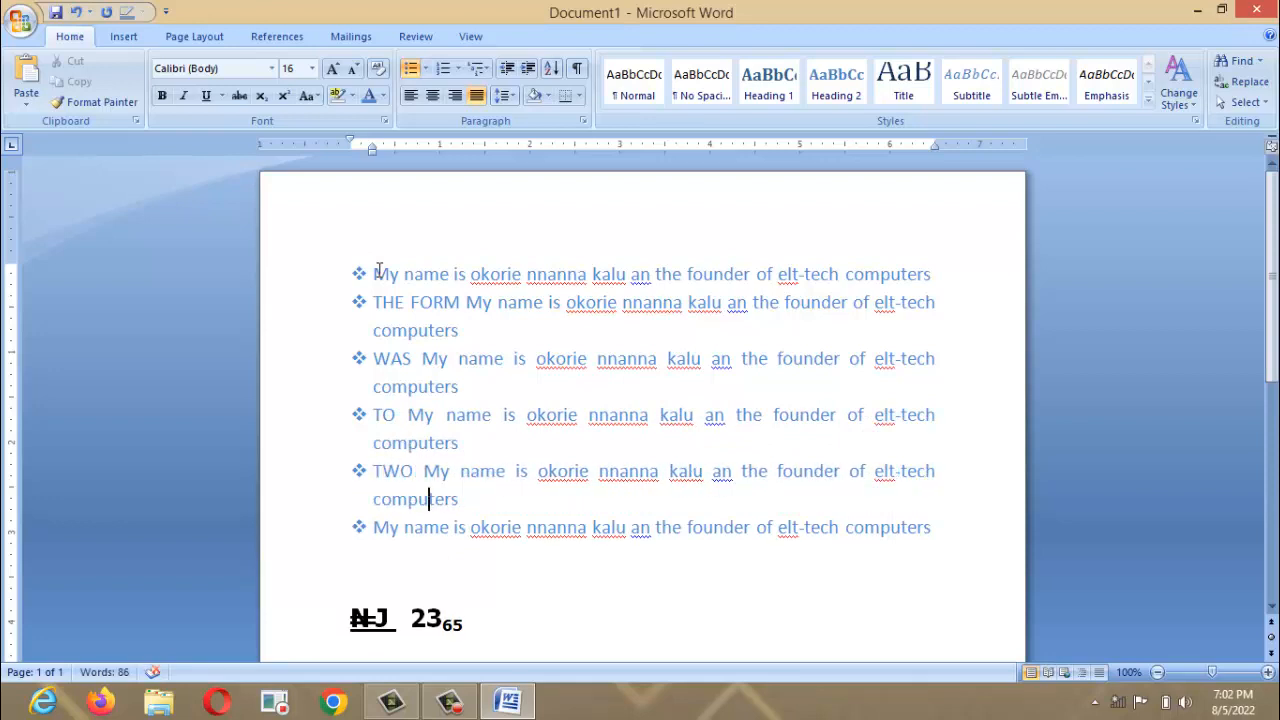
{"action": "key", "text": "Left"}
{"action": "key", "text": "Left"}
{"action": "key", "text": "Left"}
{"action": "key", "text": "Left"}
{"action": "key", "text": "Left"}
{"action": "type", "text": "ONE"}
{"action": "key", "text": "BackSpace"}
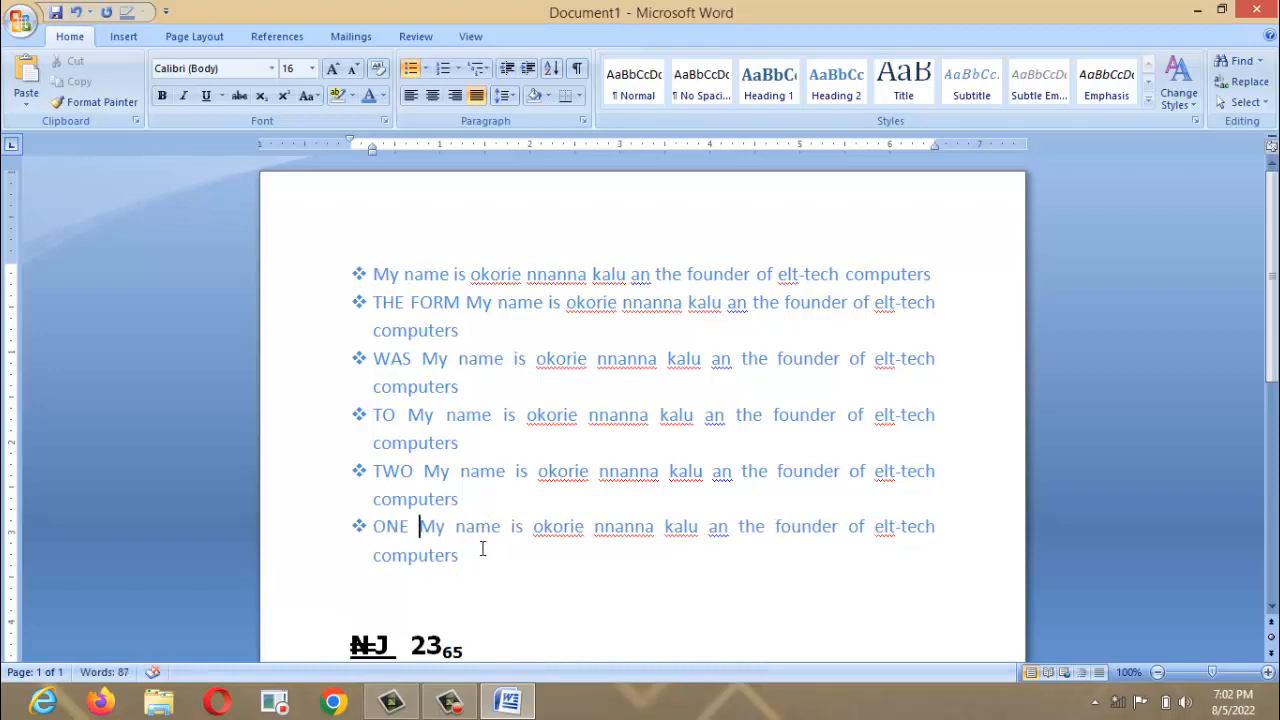
Sort the six bullet paragraphs in ascending alphabetical order.
{"action": "left_click_drag", "start_coordinate": [482, 548], "coordinate": [335, 262]}
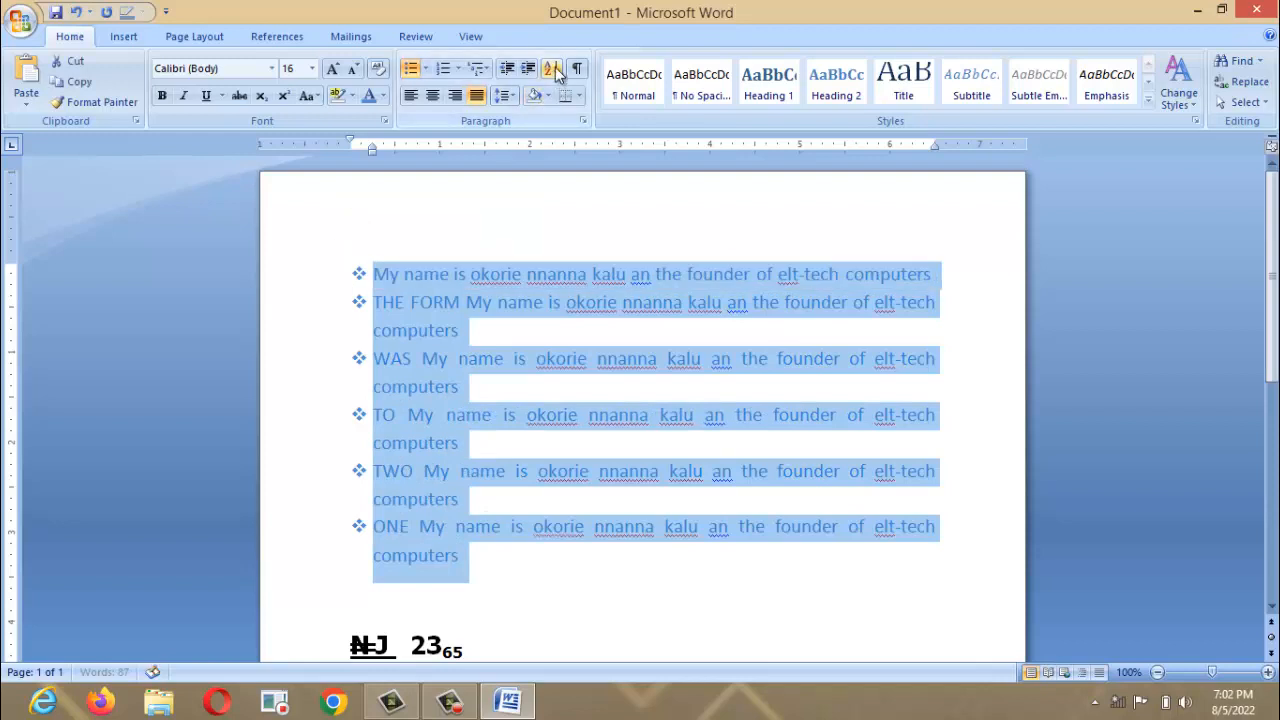
{"action": "left_click", "coordinate": [553, 70]}
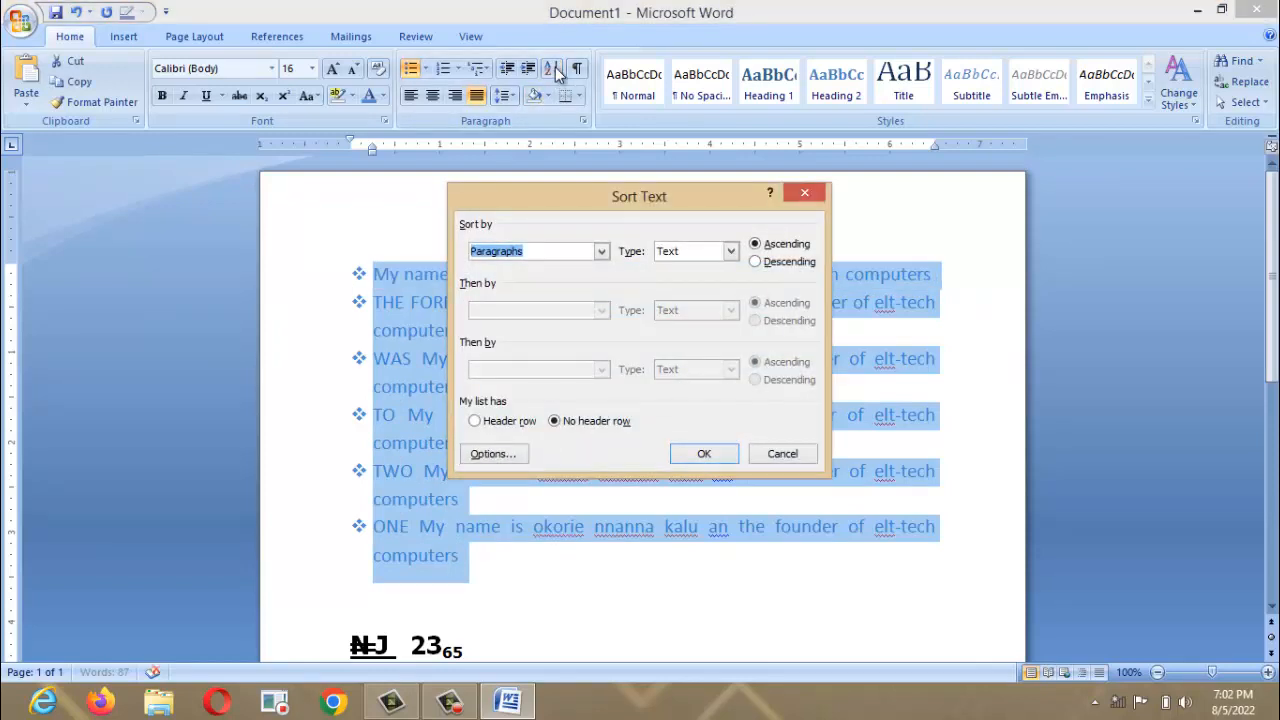
{"action": "left_click", "coordinate": [700, 455]}
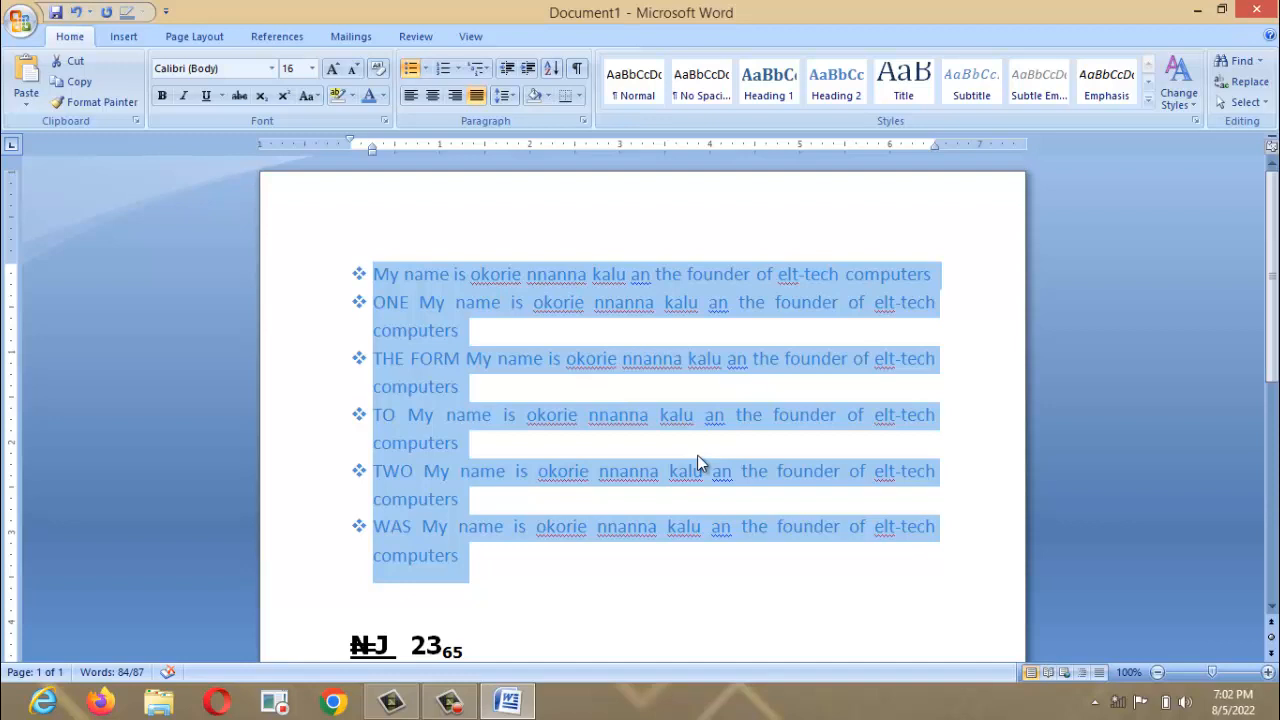
{"action": "left_click", "coordinate": [697, 468]}
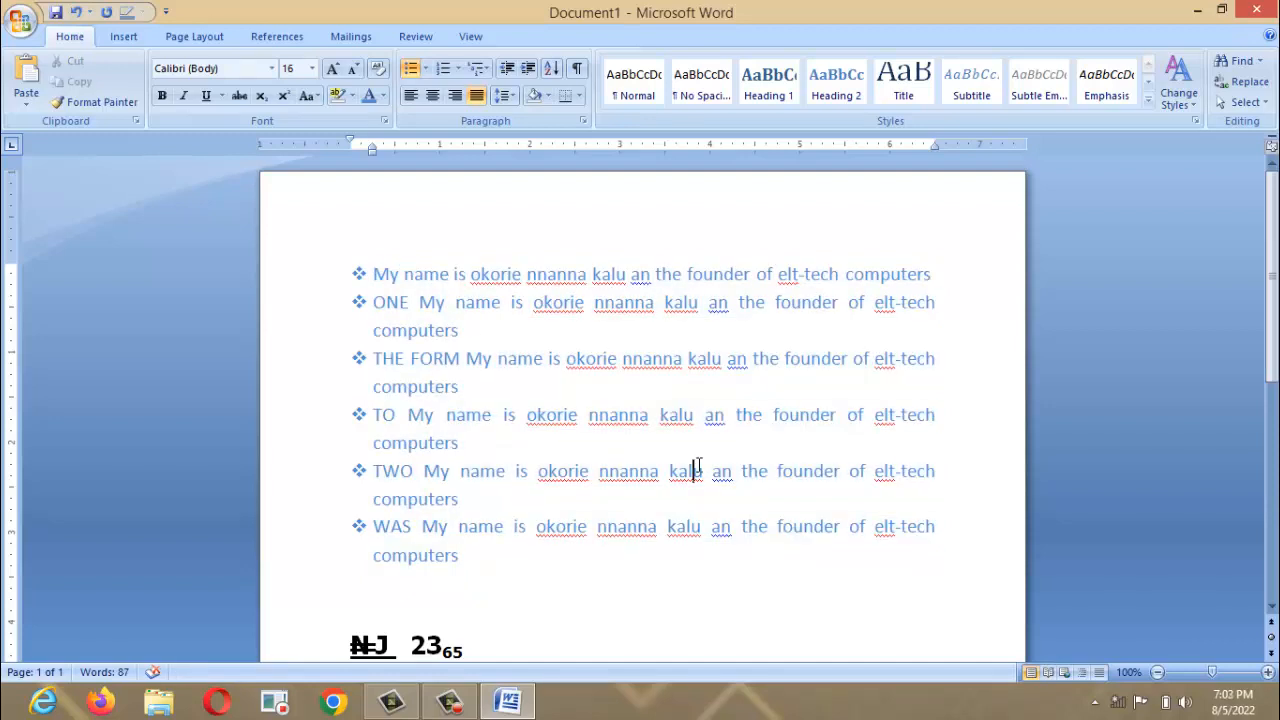
Re-sort the bullet list in descending order, from WAS down to the unlabelled sentence.
{"action": "left_click_drag", "start_coordinate": [377, 272], "coordinate": [863, 560]}
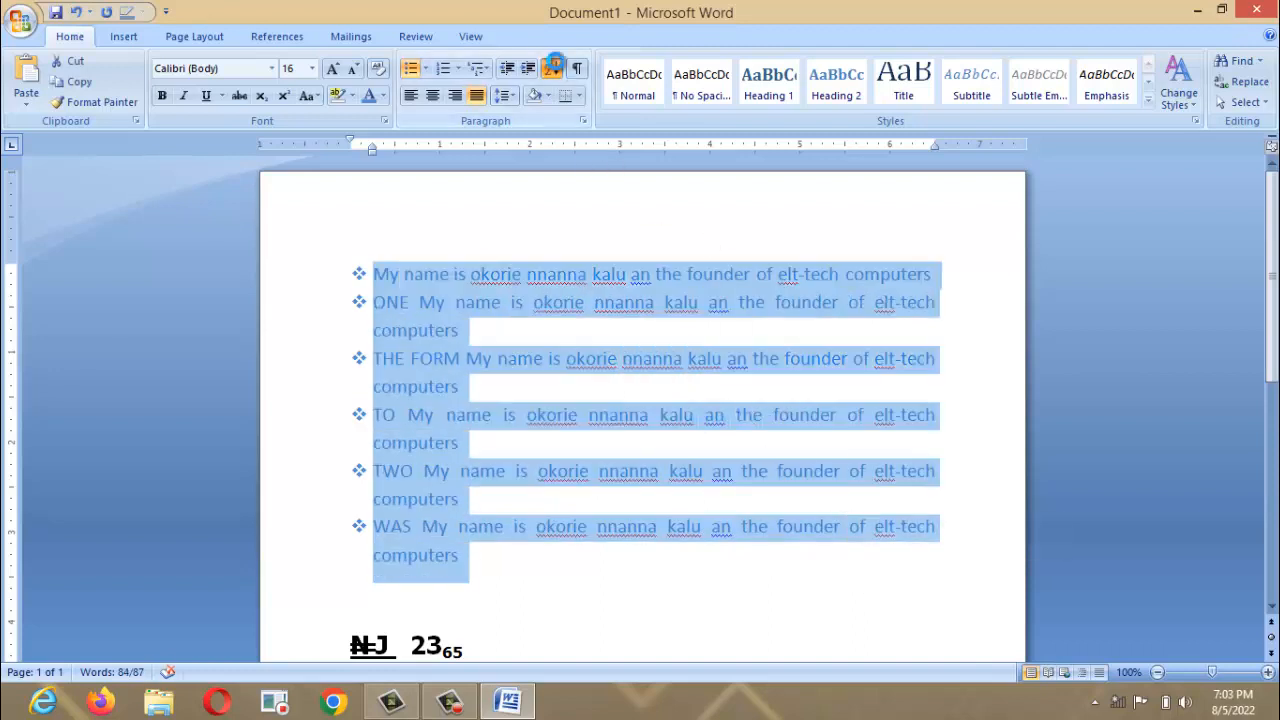
{"action": "left_click", "coordinate": [553, 67]}
{"action": "left_click", "coordinate": [755, 261]}
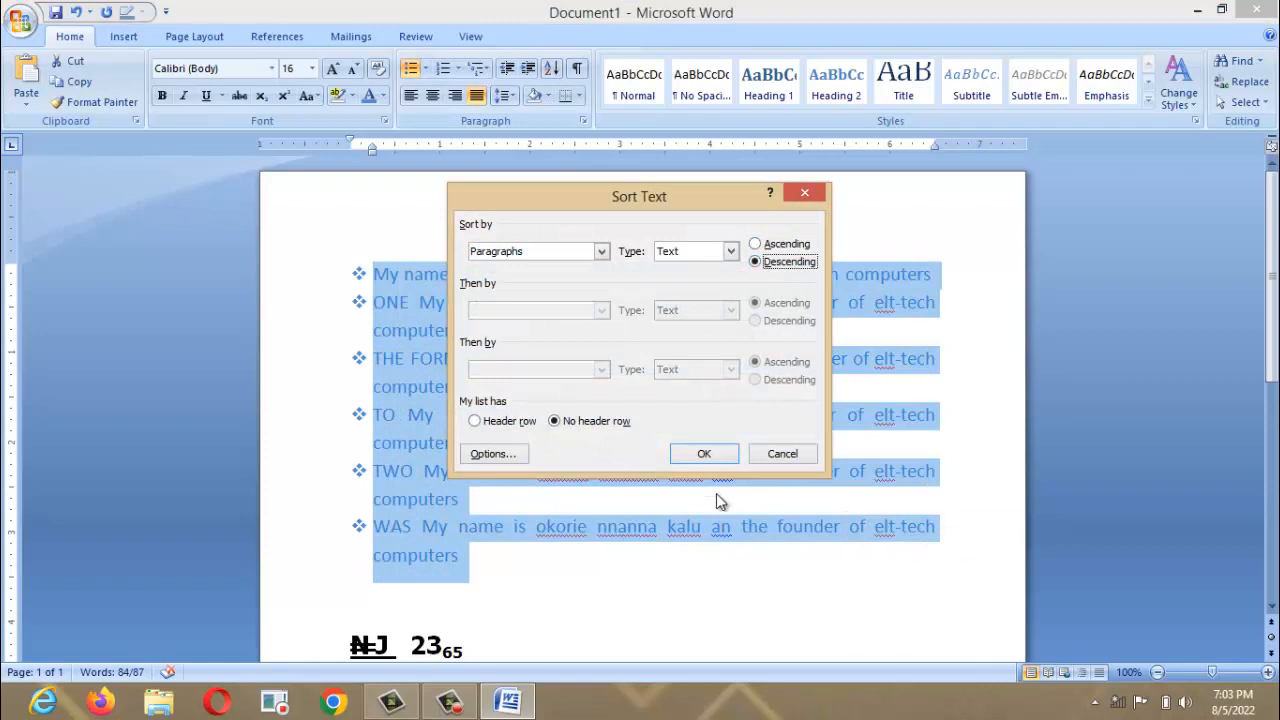
{"action": "left_click", "coordinate": [705, 454]}
{"action": "left_click", "coordinate": [660, 414]}
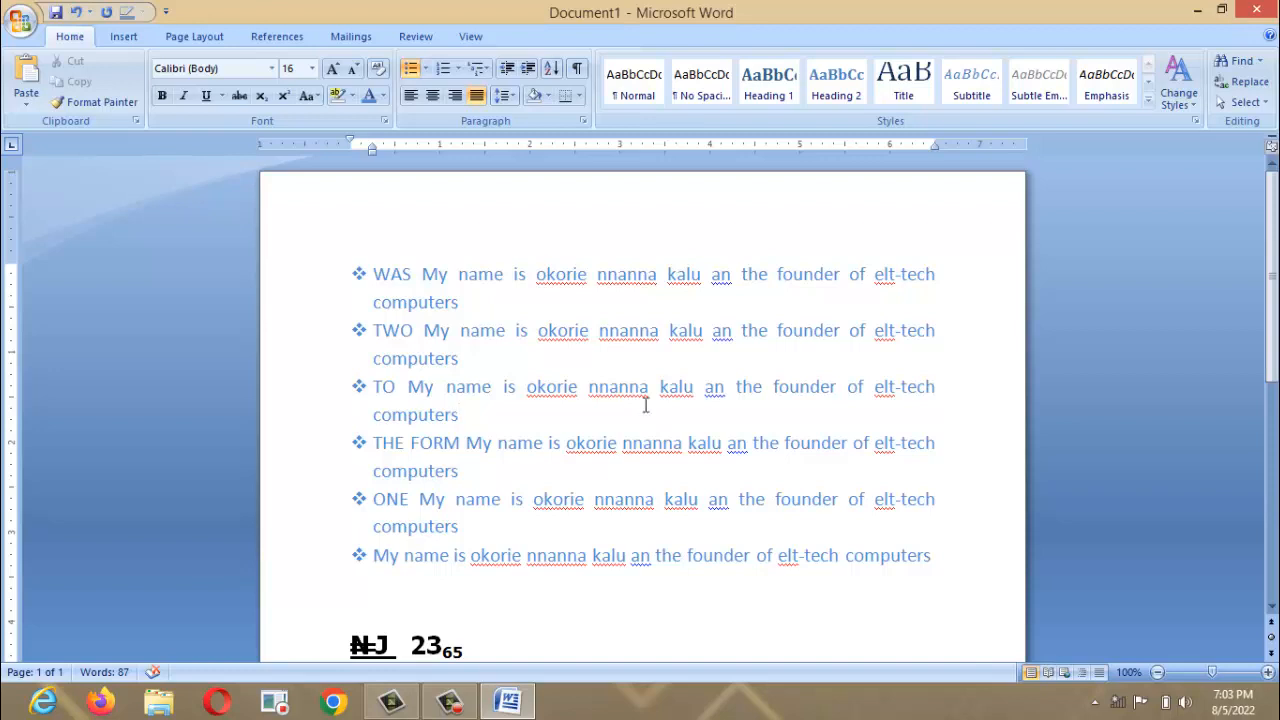
{"action": "left_click", "coordinate": [645, 403]}
{"action": "left_click_drag", "start_coordinate": [359, 274], "coordinate": [750, 499]}
Undo the indent change and show paragraph marks and space dots around the list.
{"action": "key", "text": "ctrl+z"}
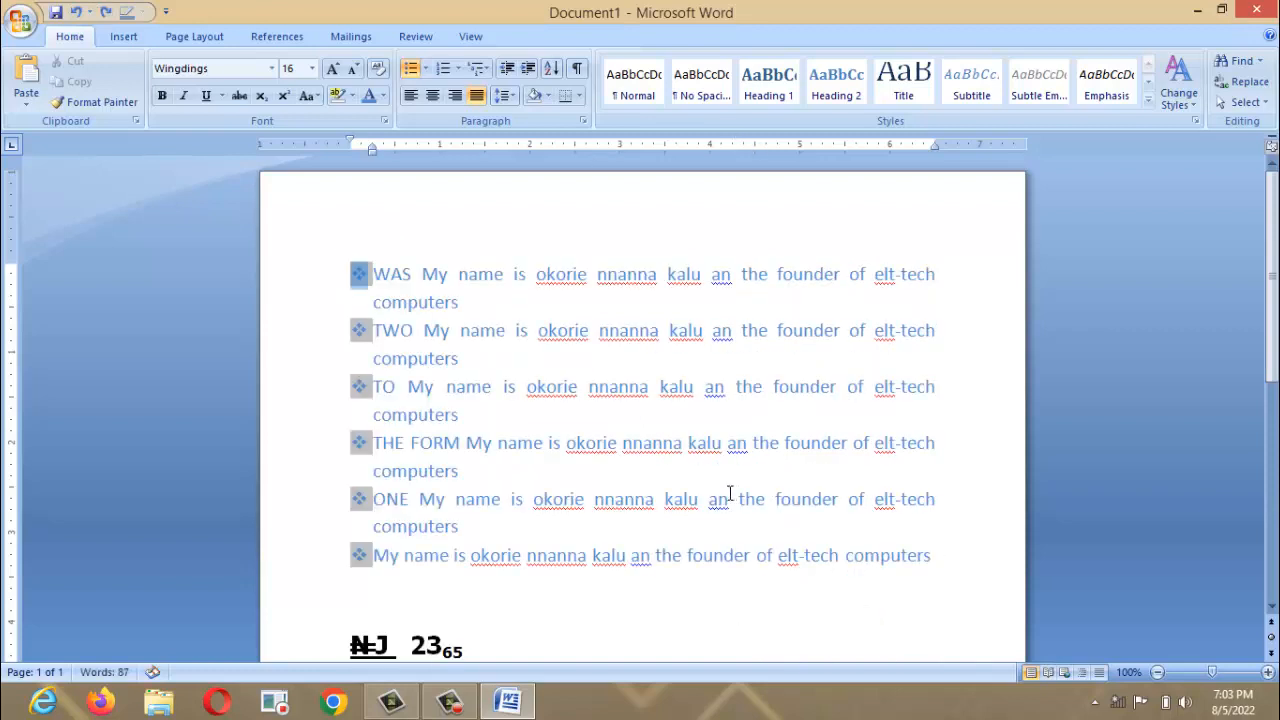
{"action": "left_click", "coordinate": [371, 328]}
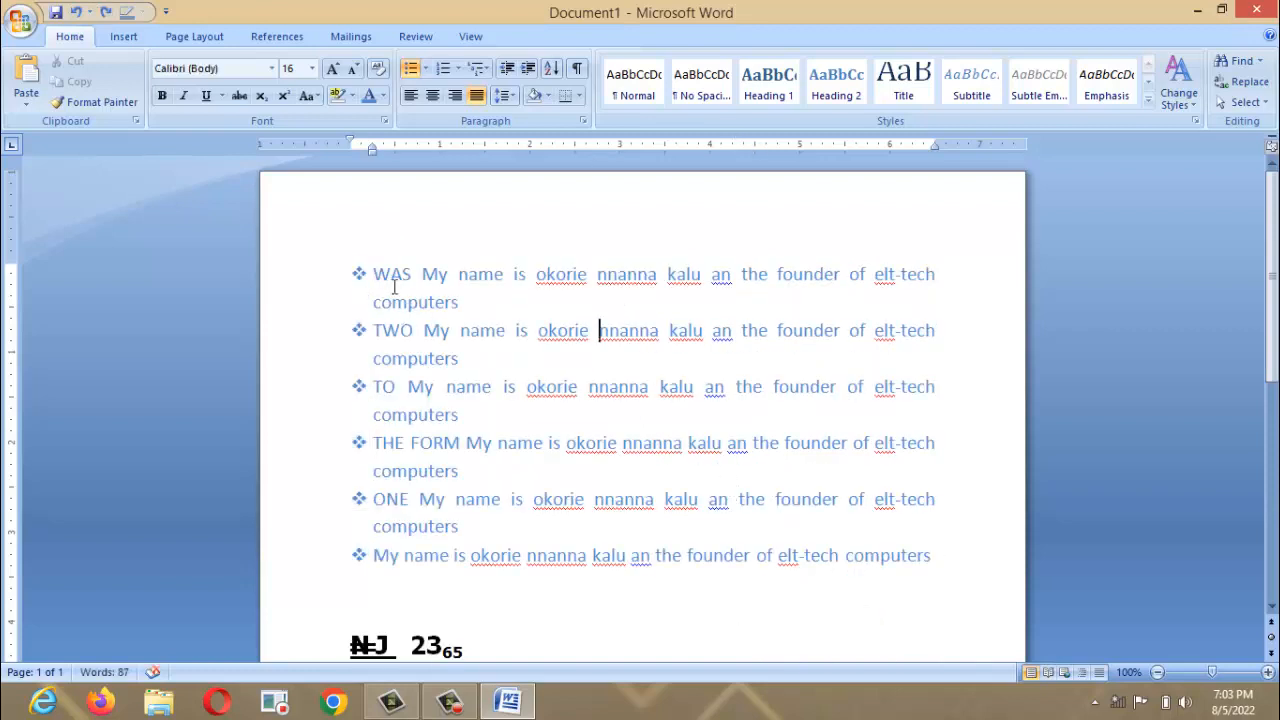
{"action": "left_click_drag", "start_coordinate": [381, 274], "coordinate": [991, 569]}
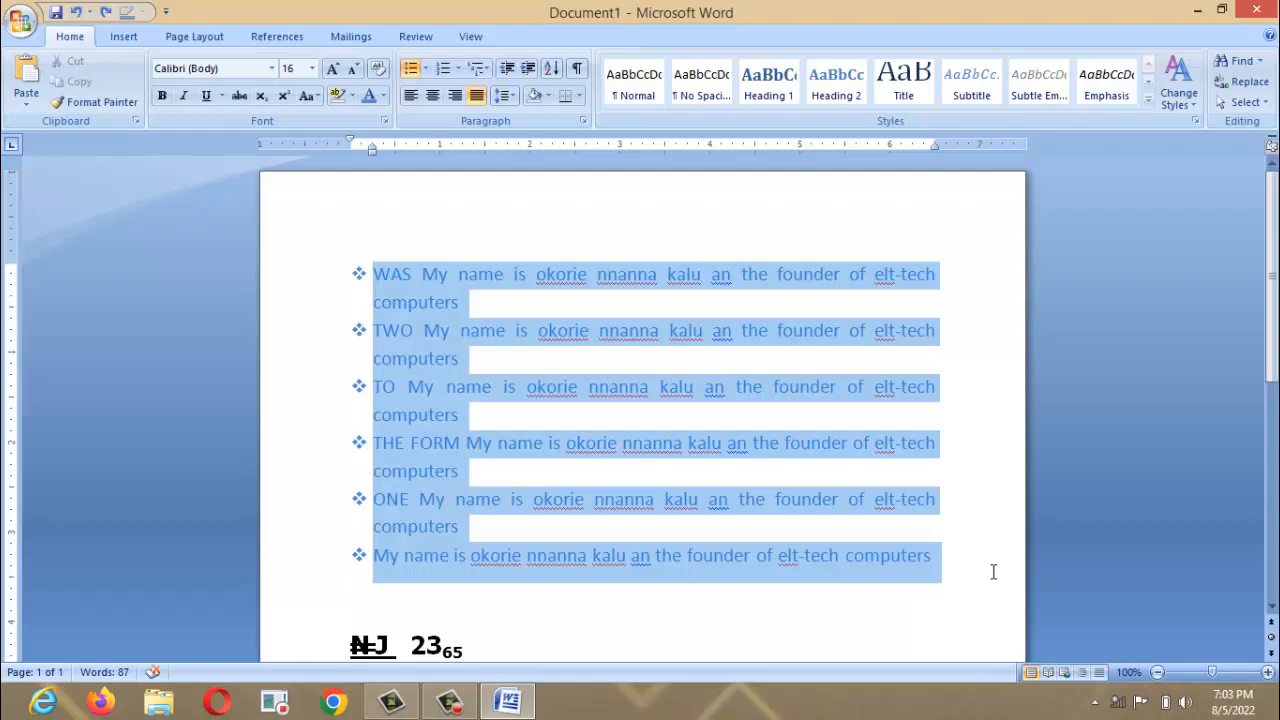
{"action": "left_click", "coordinate": [577, 68]}
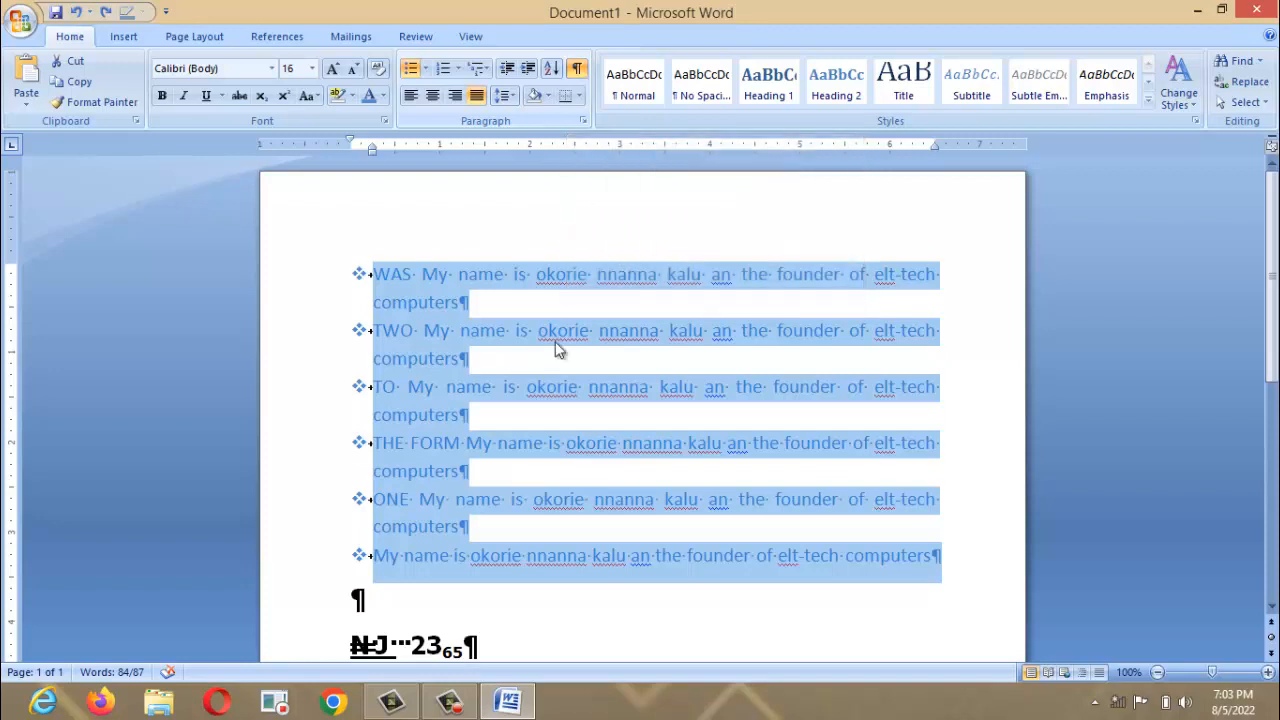
{"action": "left_click", "coordinate": [529, 390]}
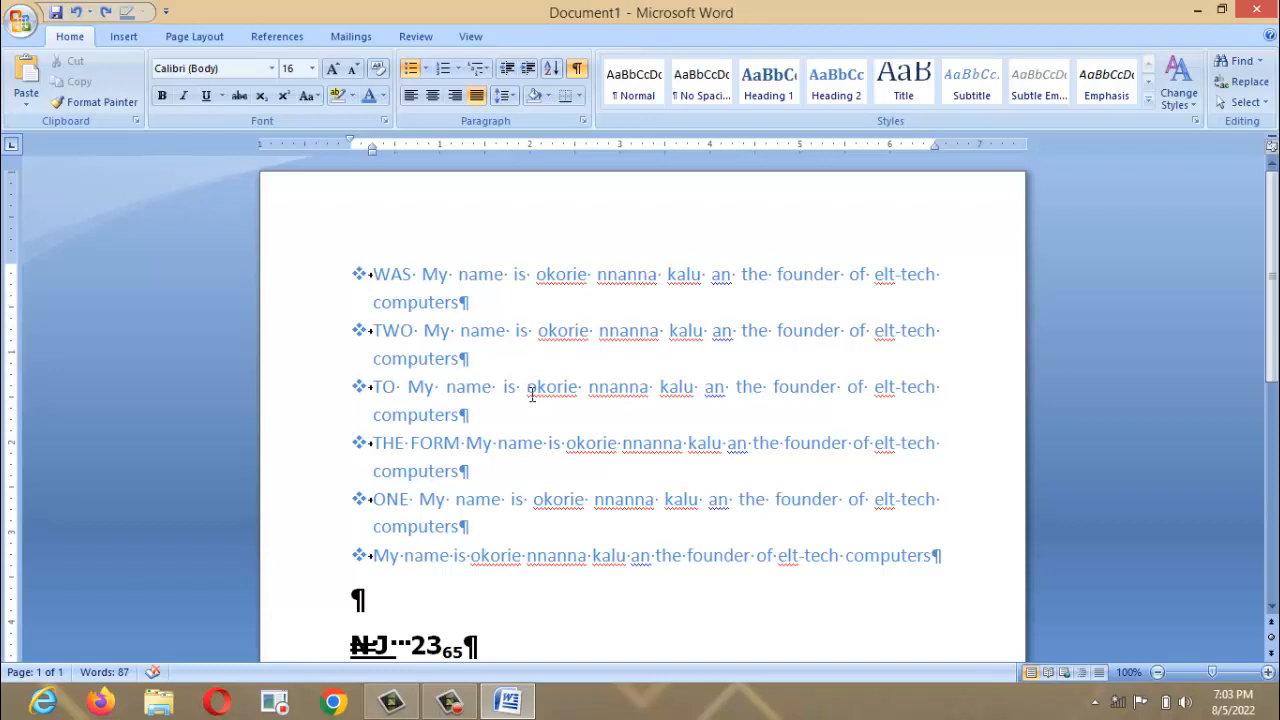
{"action": "left_click", "coordinate": [480, 298]}
{"action": "key", "text": "shift+Right"}
{"action": "key", "text": "ctrl+a"}
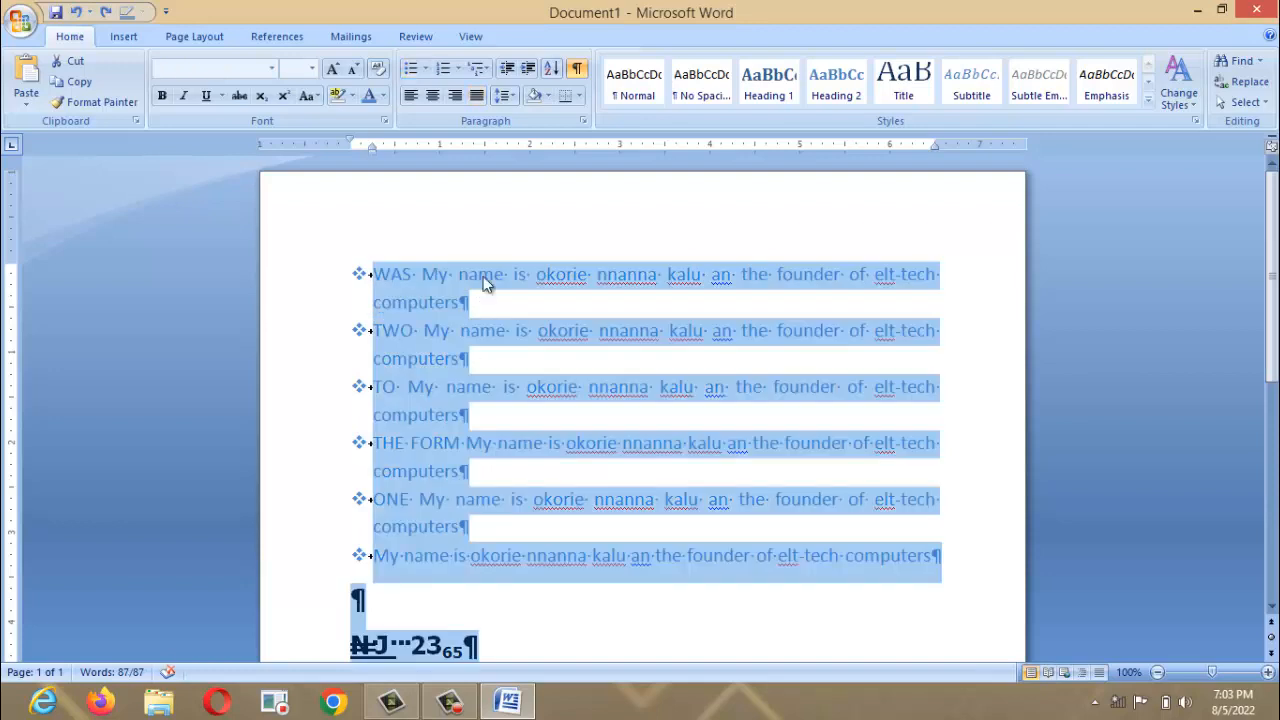
Hide formatting marks and set 1.5 line spacing after trying 1.0 and 2.5.
{"action": "left_click", "coordinate": [577, 69]}
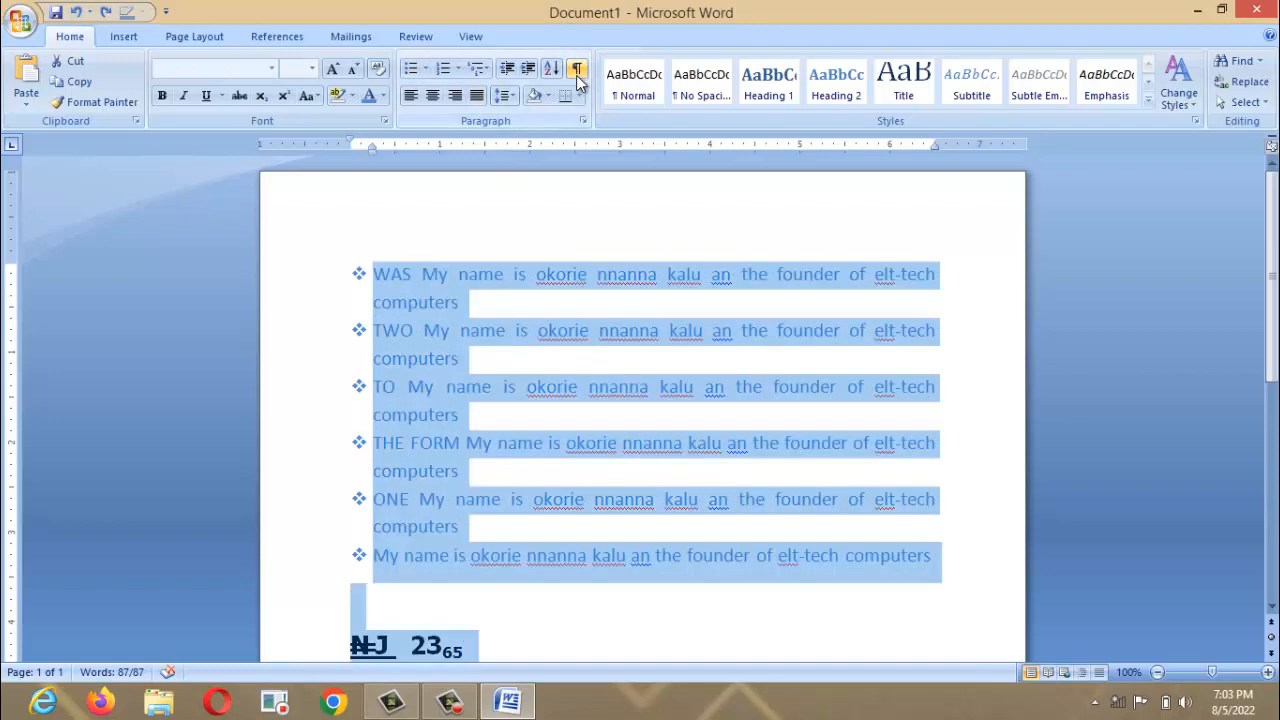
{"action": "left_click", "coordinate": [515, 101]}
{"action": "left_click", "coordinate": [515, 113]}
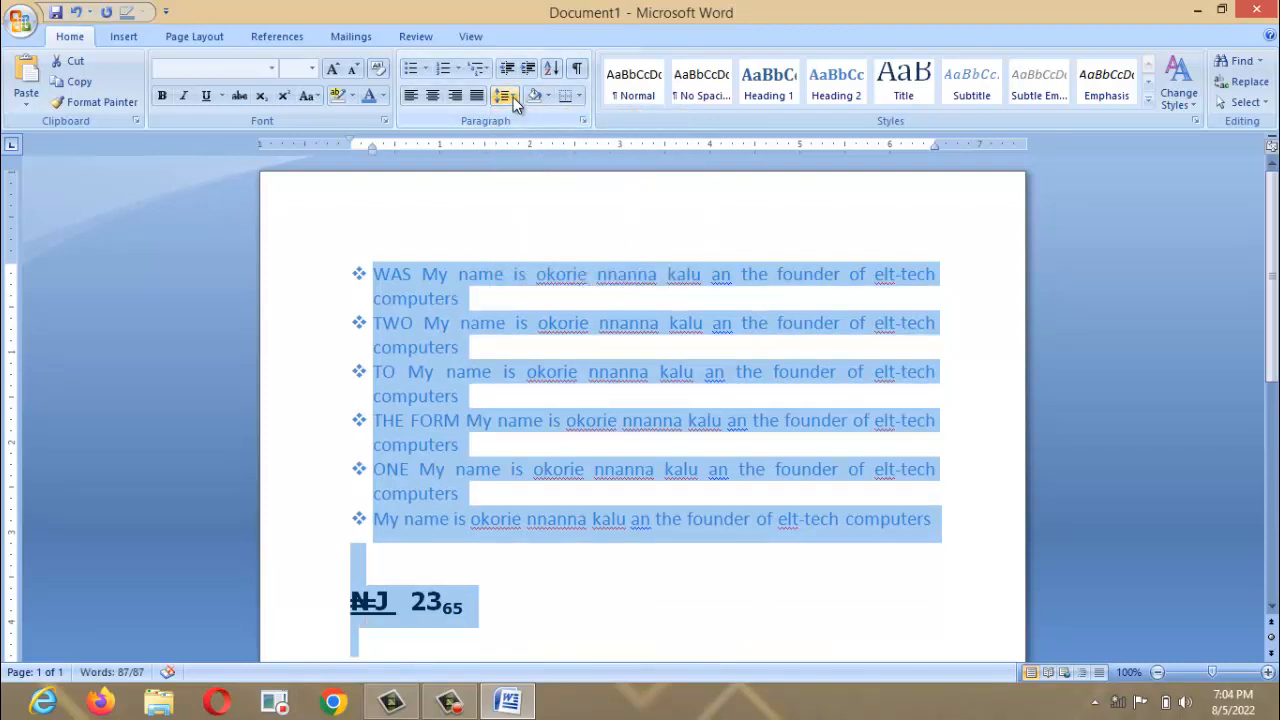
{"action": "left_click", "coordinate": [513, 97]}
{"action": "left_click", "coordinate": [530, 204]}
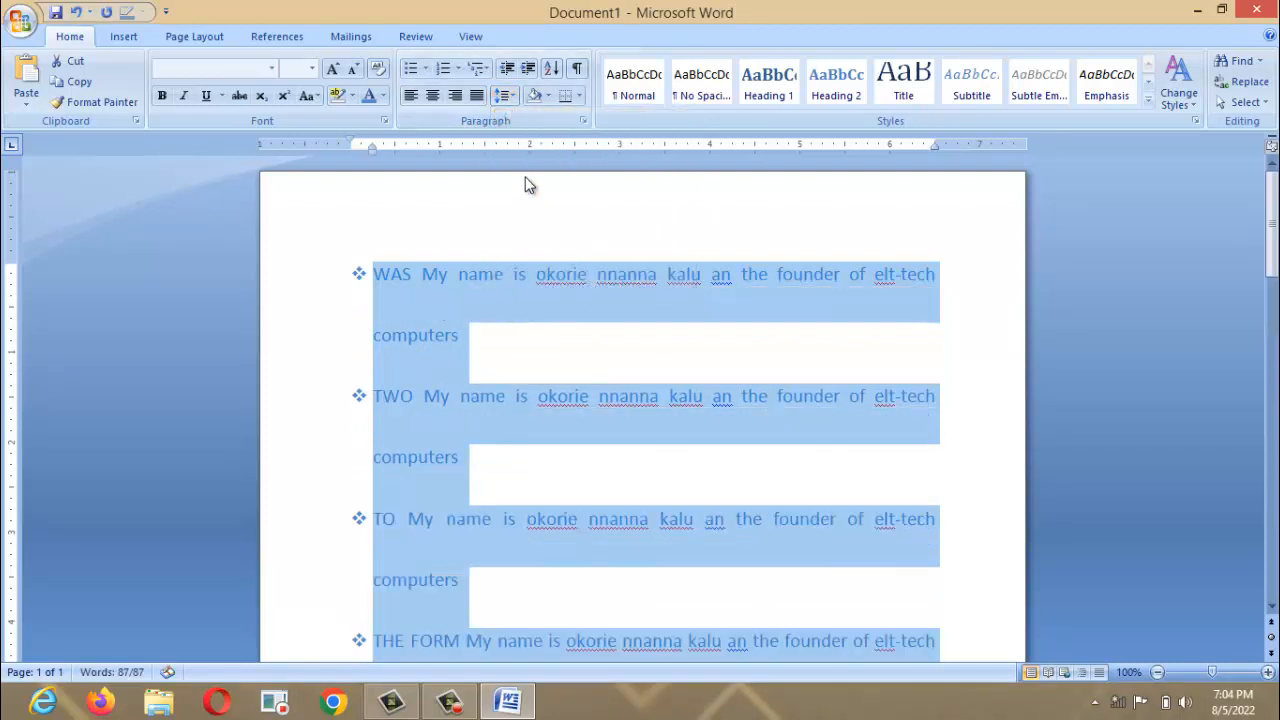
{"action": "left_click", "coordinate": [515, 100]}
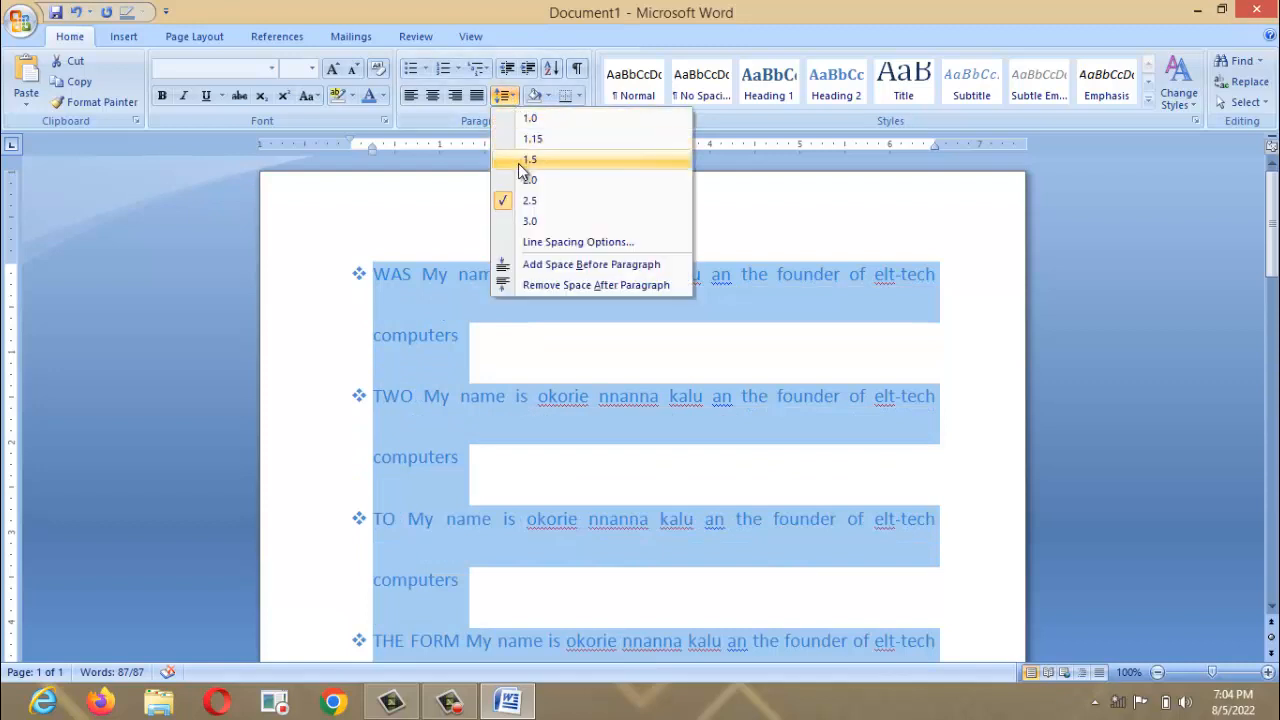
{"action": "left_click", "coordinate": [519, 161]}
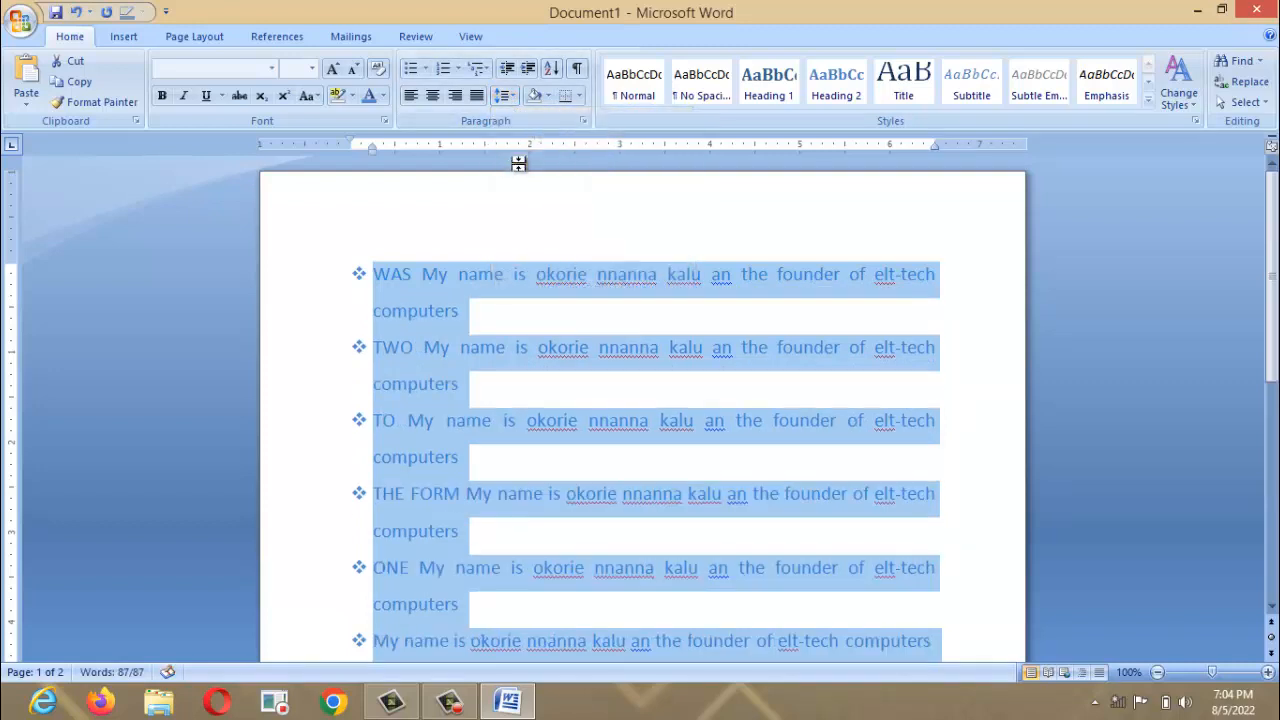
{"action": "left_click", "coordinate": [514, 98]}
{"action": "left_click", "coordinate": [525, 98]}
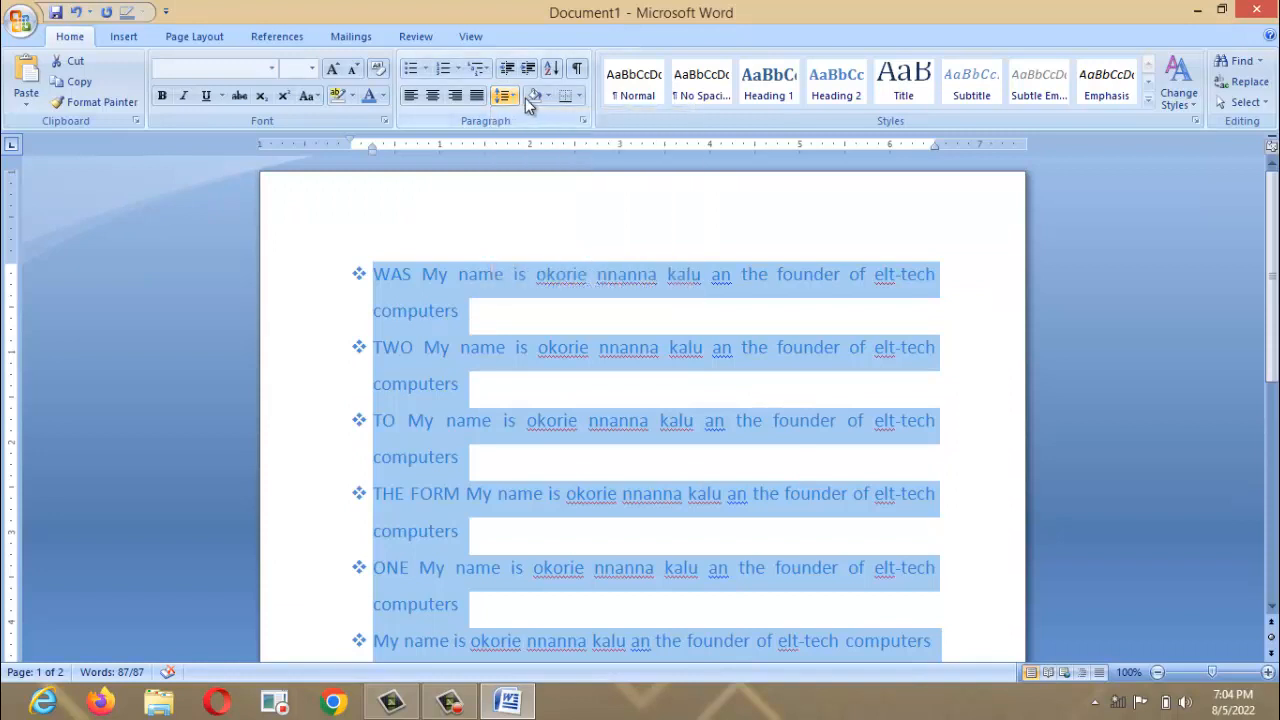
Shade the selected paragraphs red and highlight the text in yellow.
{"action": "left_click", "coordinate": [546, 96]}
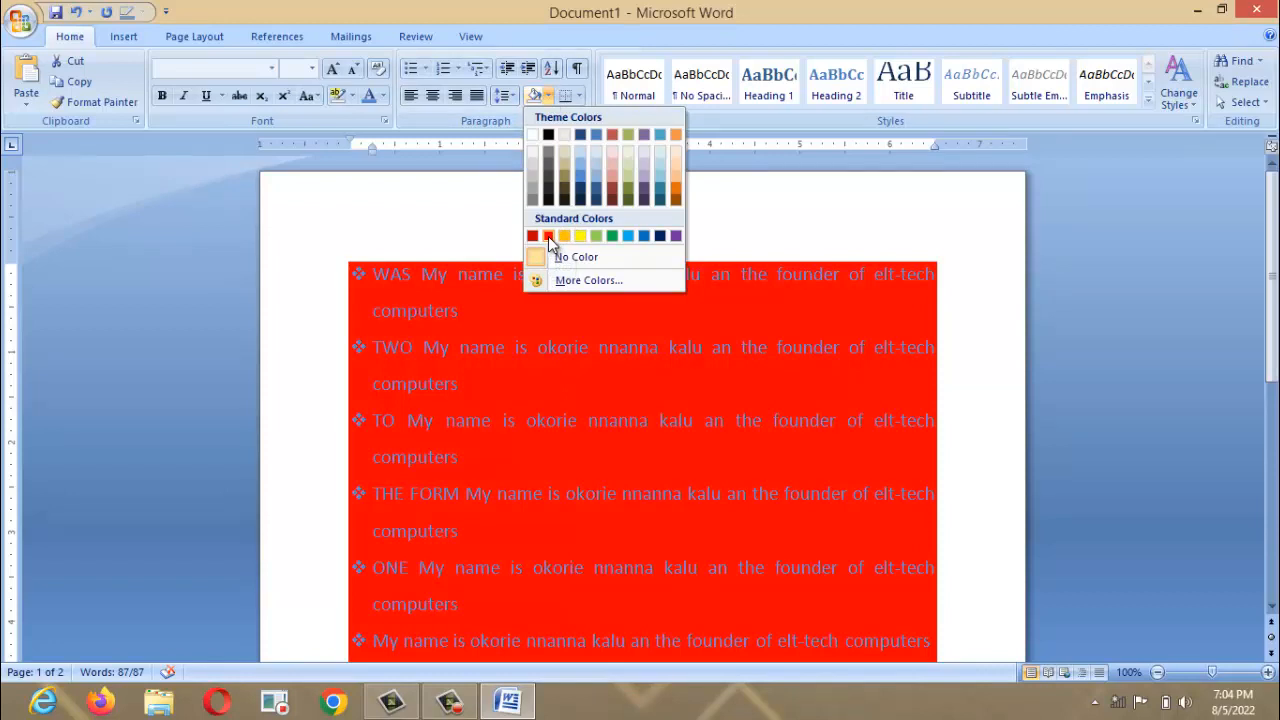
{"action": "left_click", "coordinate": [548, 236]}
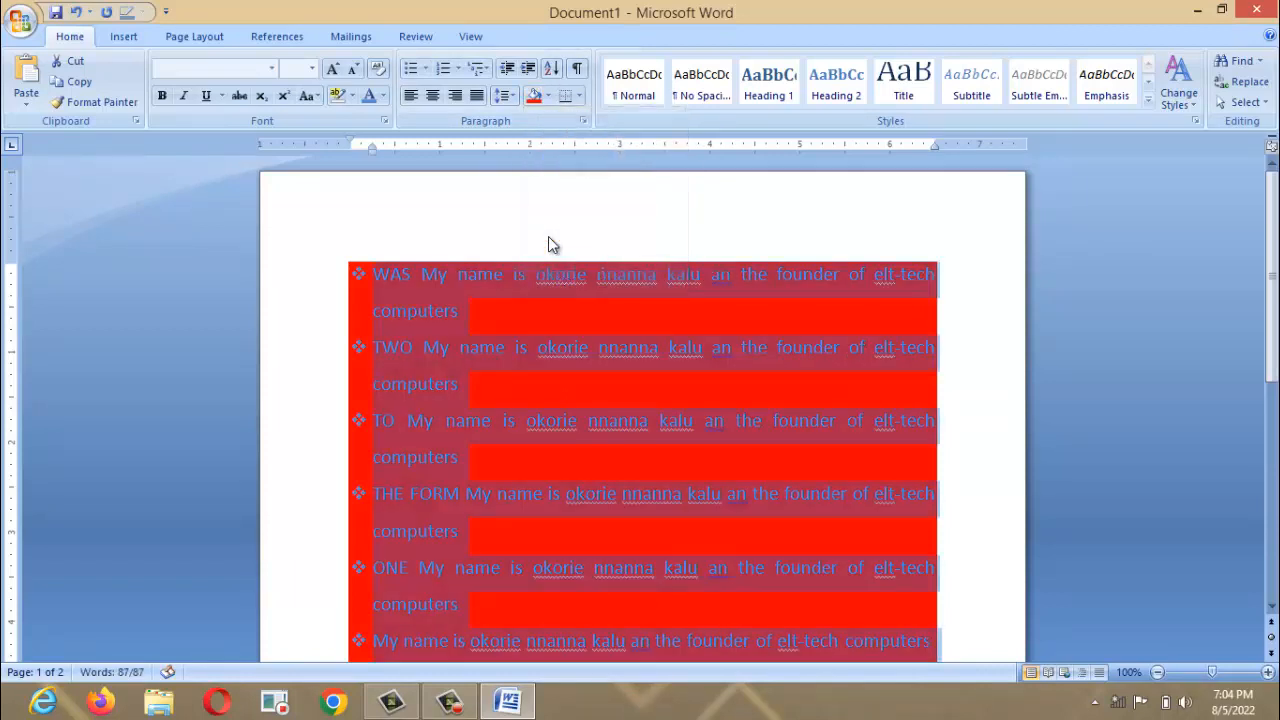
{"action": "left_click", "coordinate": [352, 97]}
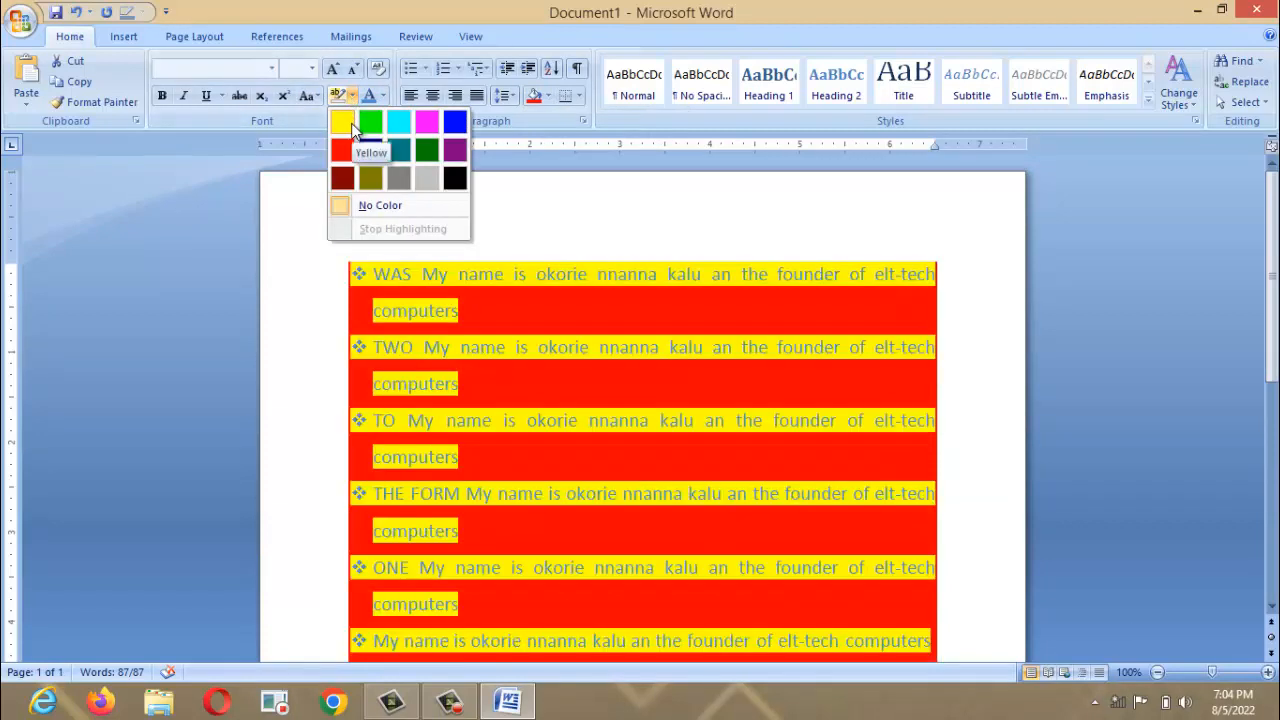
{"action": "left_click", "coordinate": [343, 121]}
{"action": "left_click", "coordinate": [429, 201]}
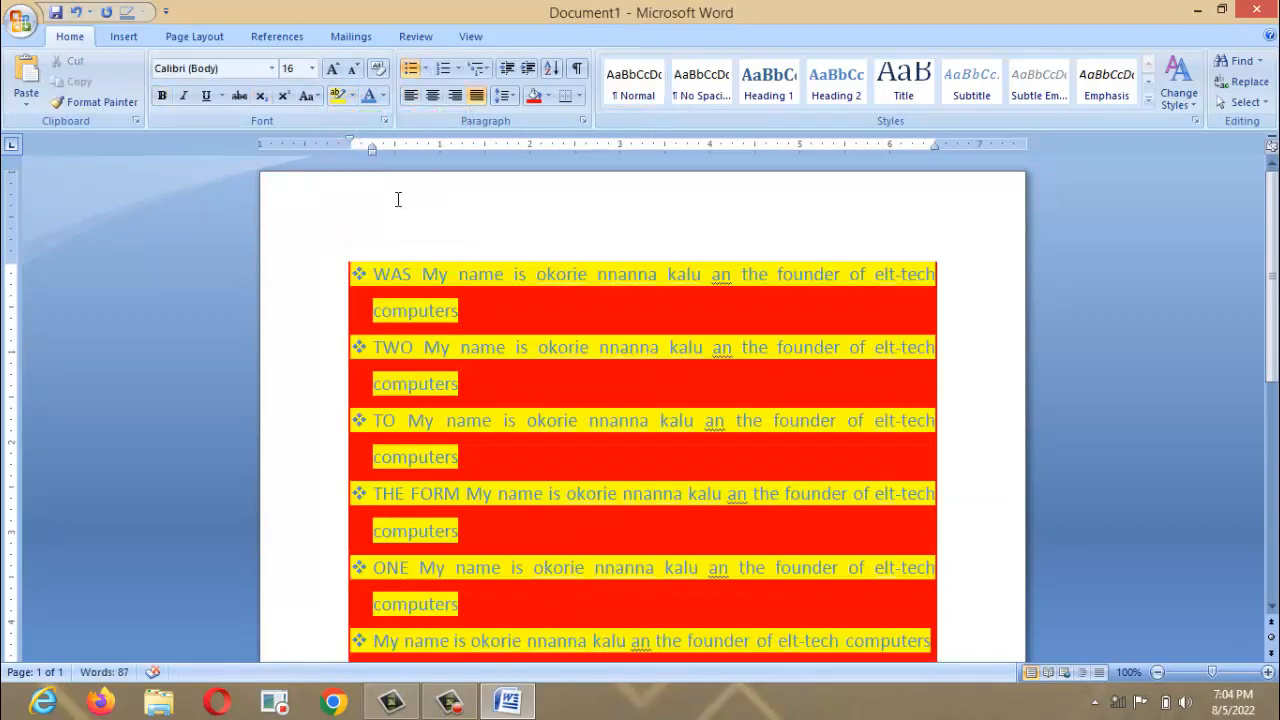
Select the whole document, add and remove stray lines at its end, then undo.
{"action": "key", "text": "ctrl+a"}
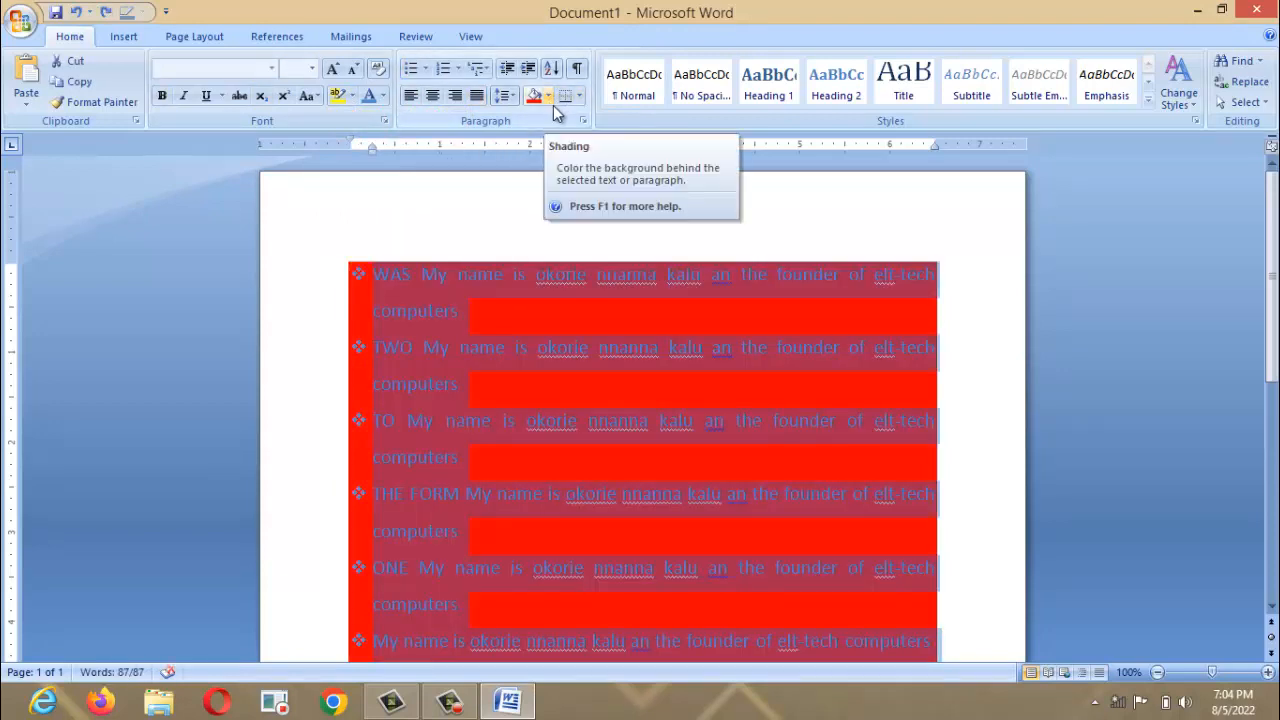
{"action": "scroll", "coordinate": [917, 486], "scroll_direction": "down", "scroll_amount": 10}
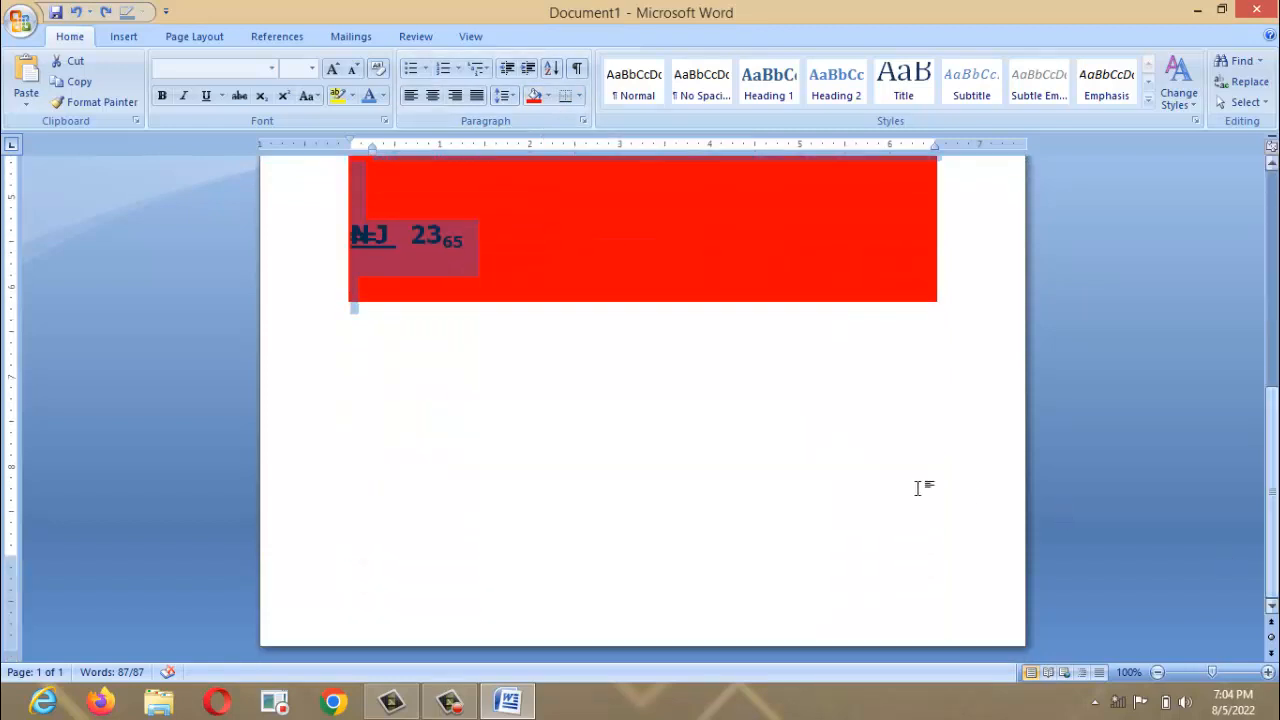
{"action": "left_click", "coordinate": [667, 470]}
{"action": "key", "text": "Return"}
{"action": "key", "text": "Return"}
{"action": "type", "text": "]"}
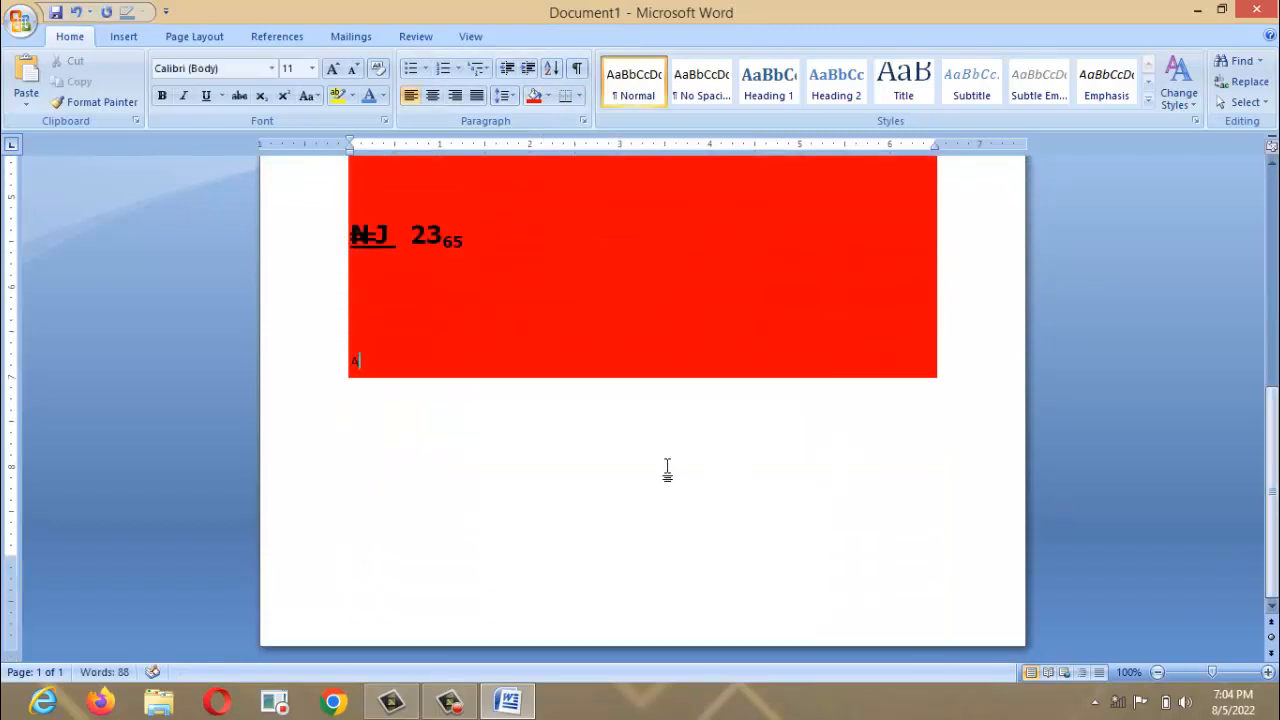
{"action": "key", "text": "BackSpace"}
{"action": "key", "text": "BackSpace"}
{"action": "key", "text": "BackSpace"}
{"action": "key", "text": "BackSpace"}
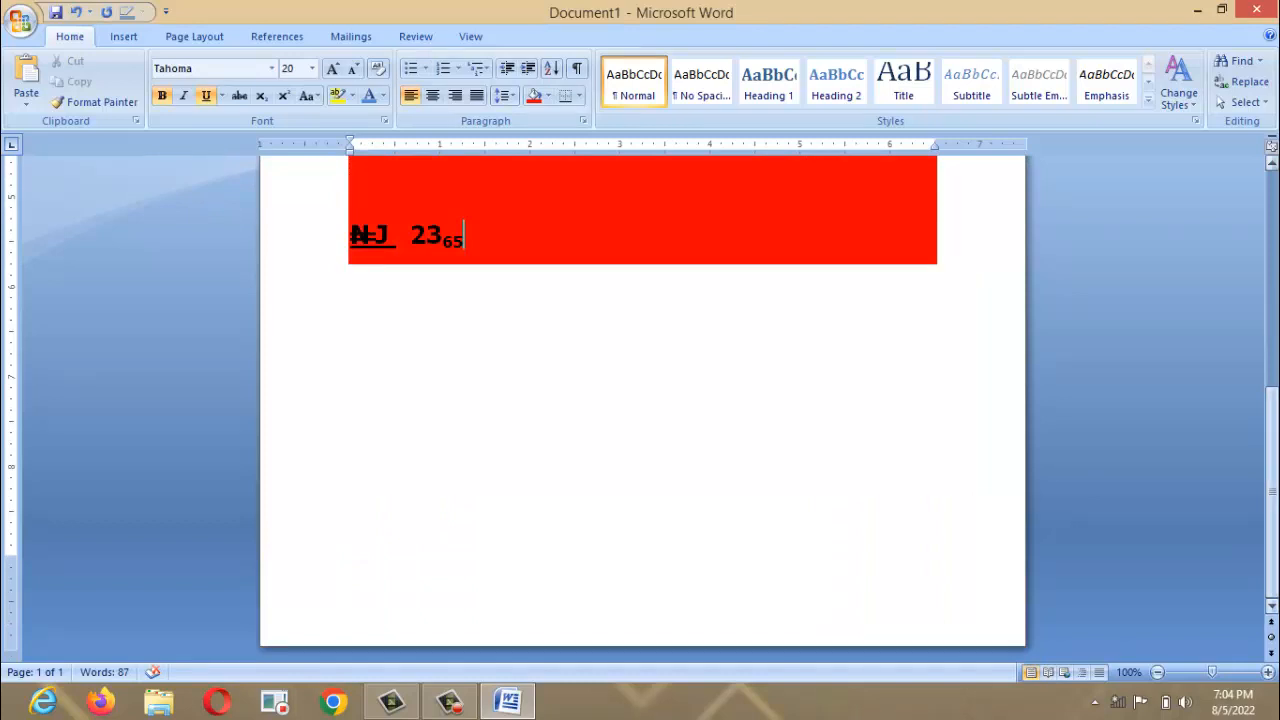
{"action": "left_click_drag", "start_coordinate": [1273, 491], "coordinate": [1275, 345]}
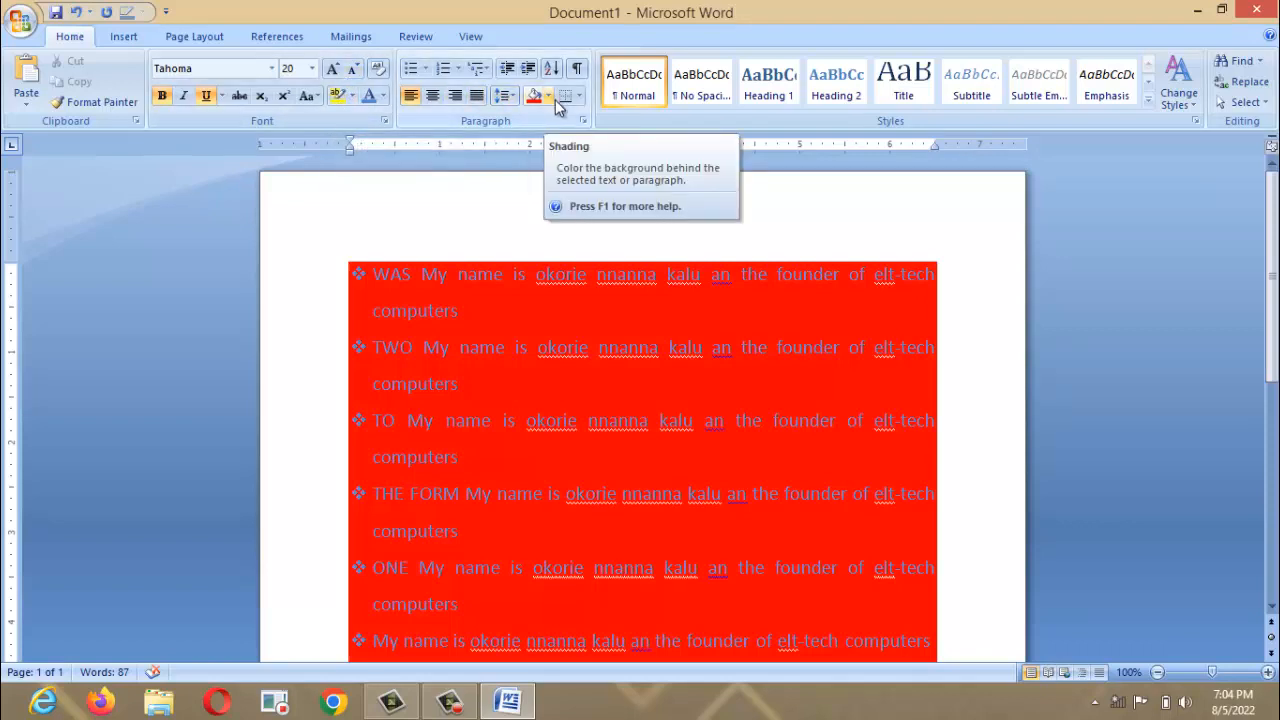
{"action": "key", "text": "ctrl+z"}
{"action": "key", "text": "ctrl+z"}
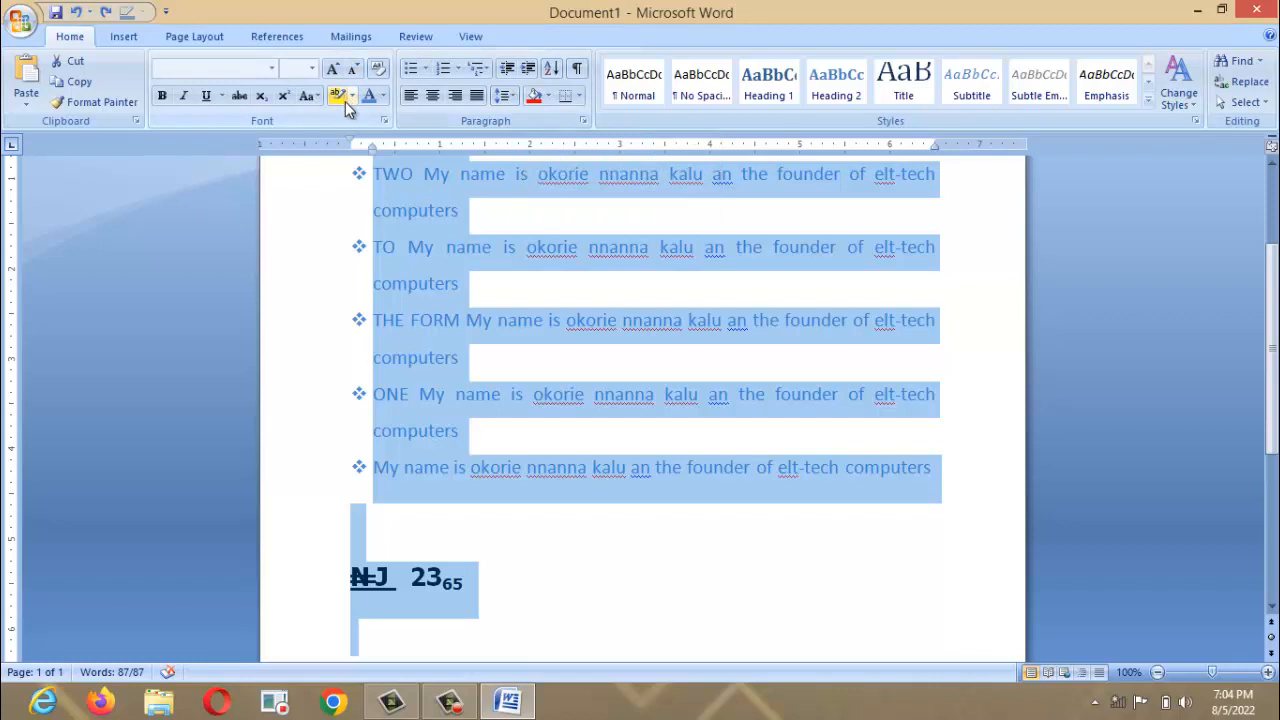
Add a bottom border under the text block, trying left and inside borders then undoing them.
{"action": "left_click", "coordinate": [579, 97]}
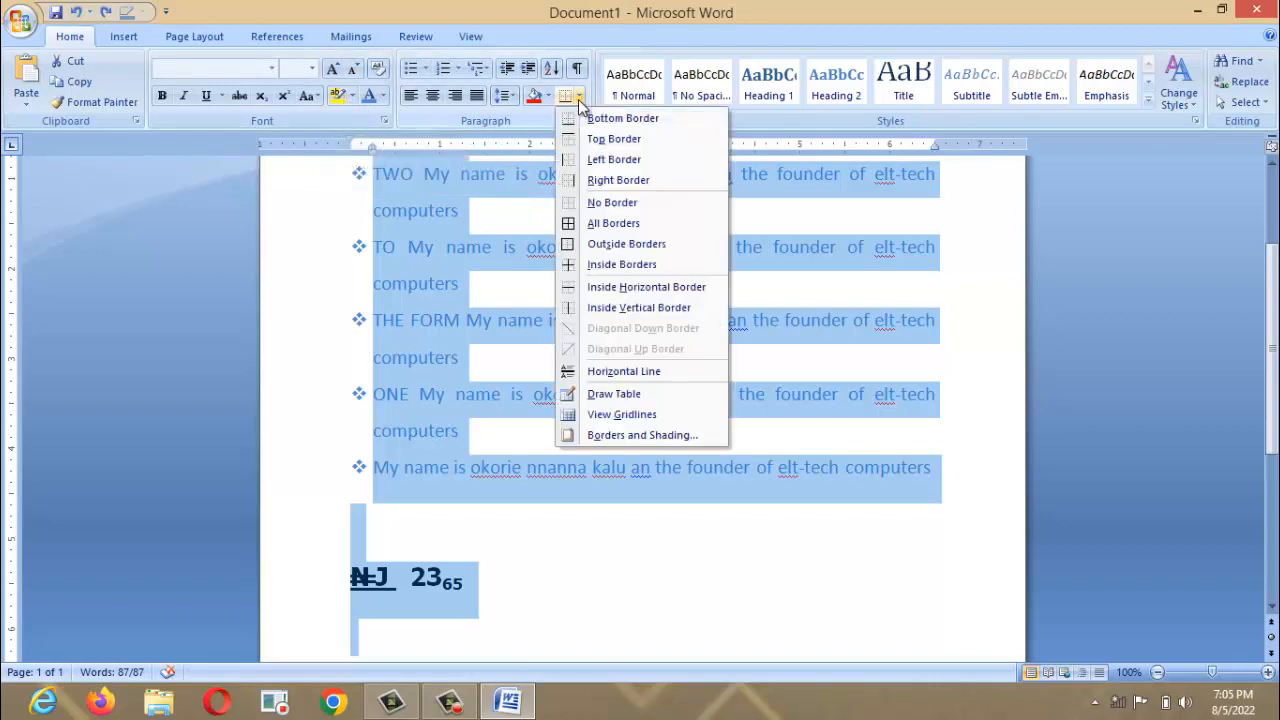
{"action": "left_click", "coordinate": [592, 119]}
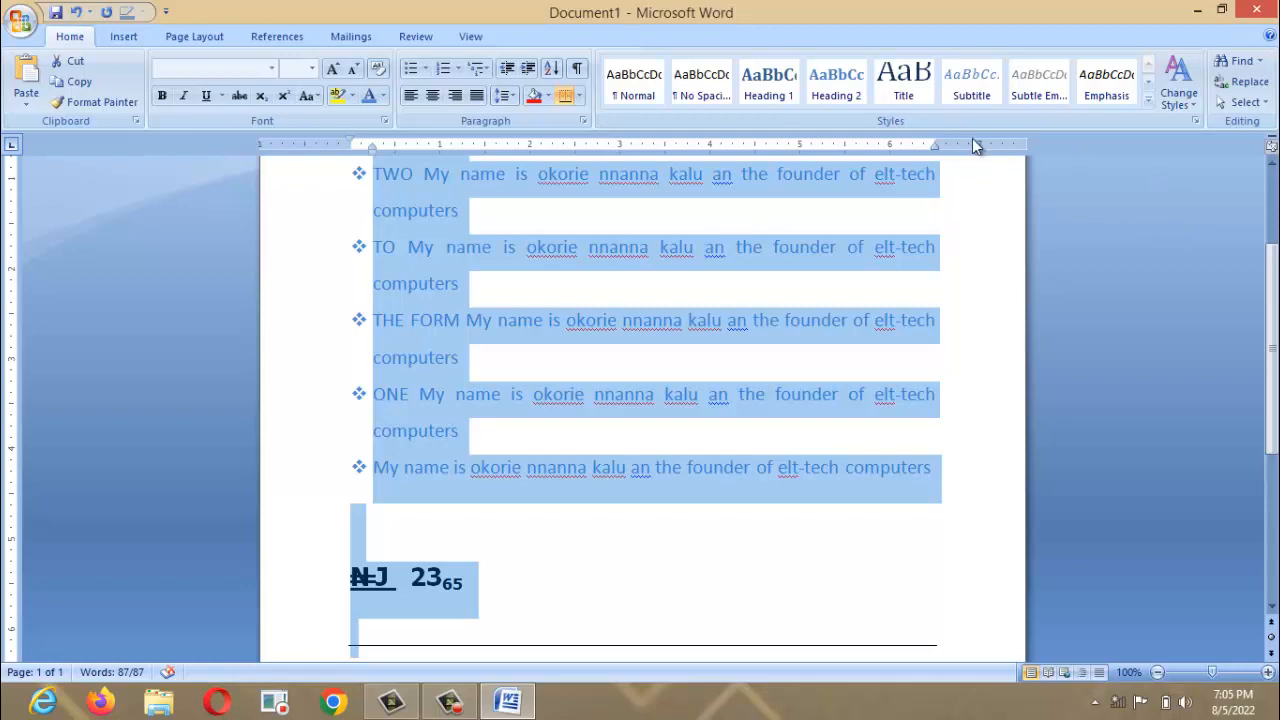
{"action": "left_click", "coordinate": [580, 96]}
{"action": "left_click", "coordinate": [579, 162]}
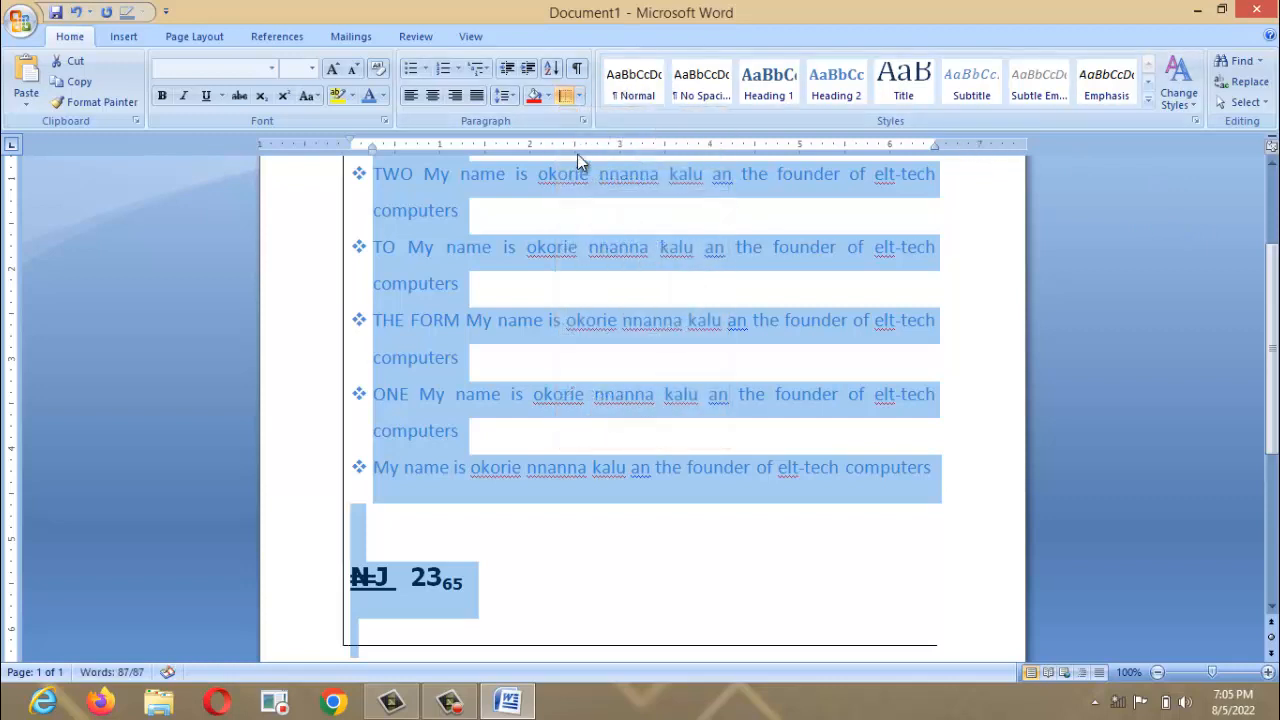
{"action": "left_click", "coordinate": [580, 96]}
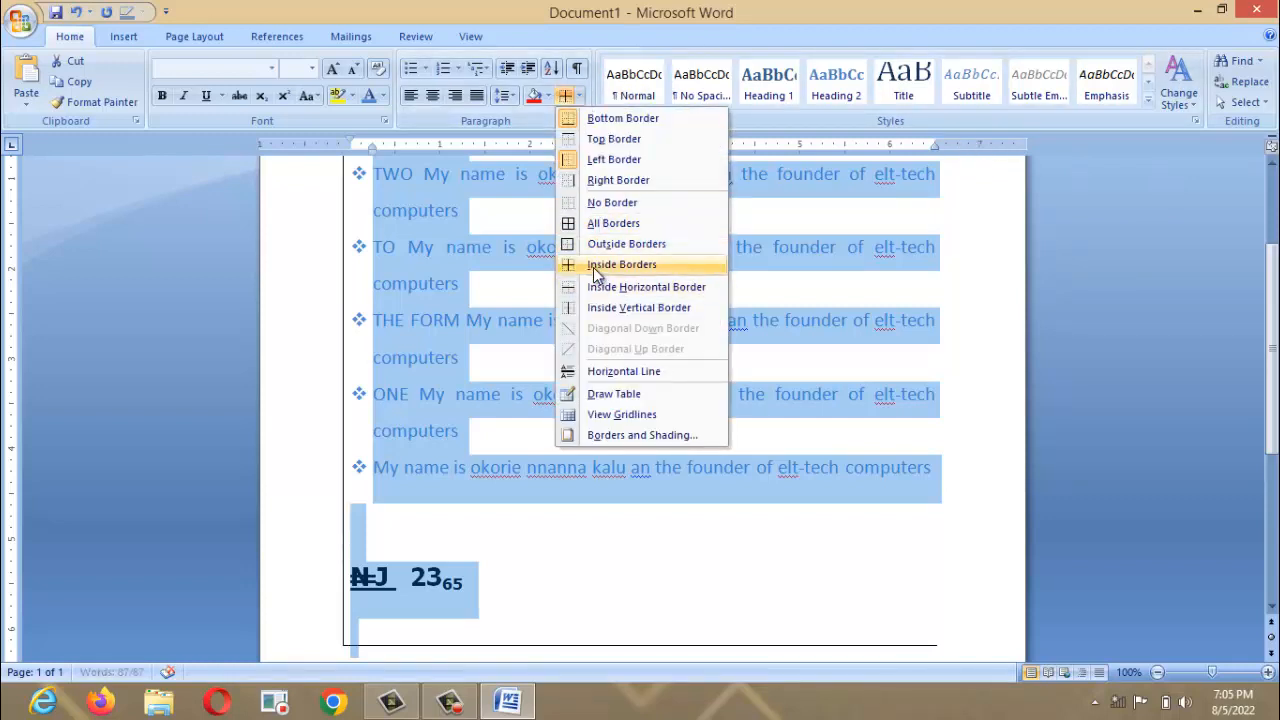
{"action": "left_click", "coordinate": [594, 265]}
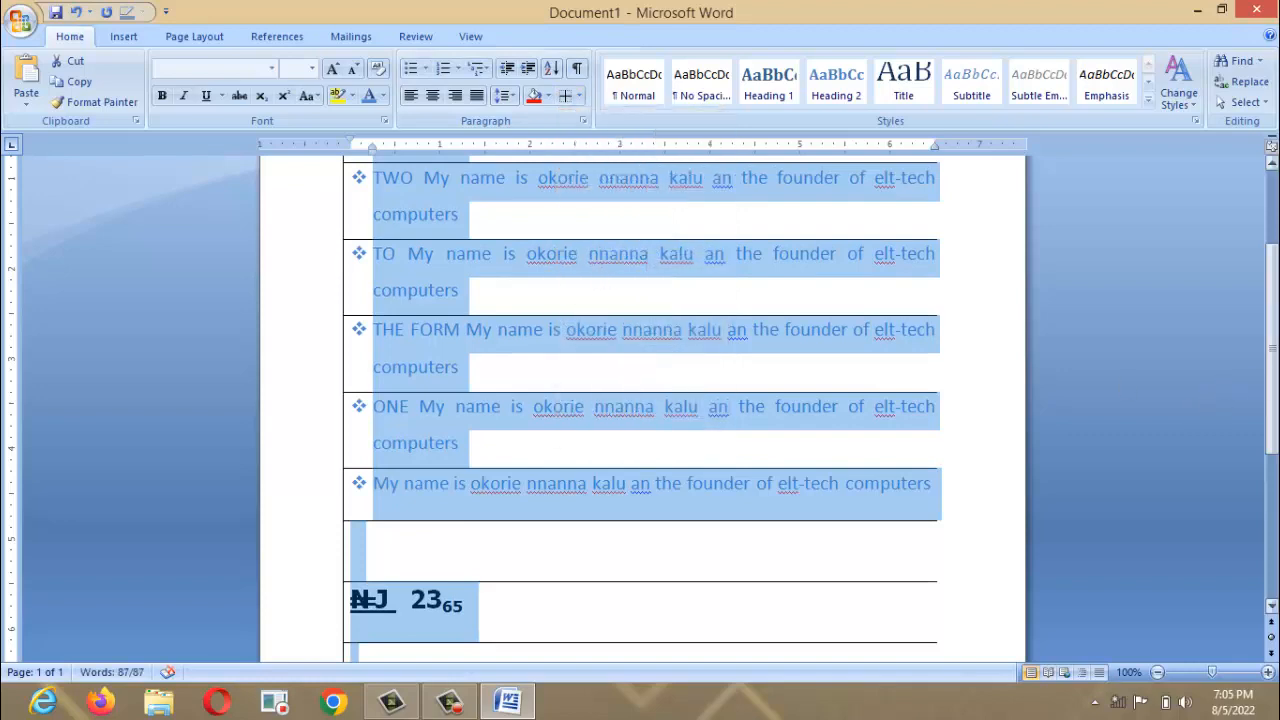
{"action": "scroll", "coordinate": [1258, 381], "scroll_direction": "up", "scroll_amount": 3}
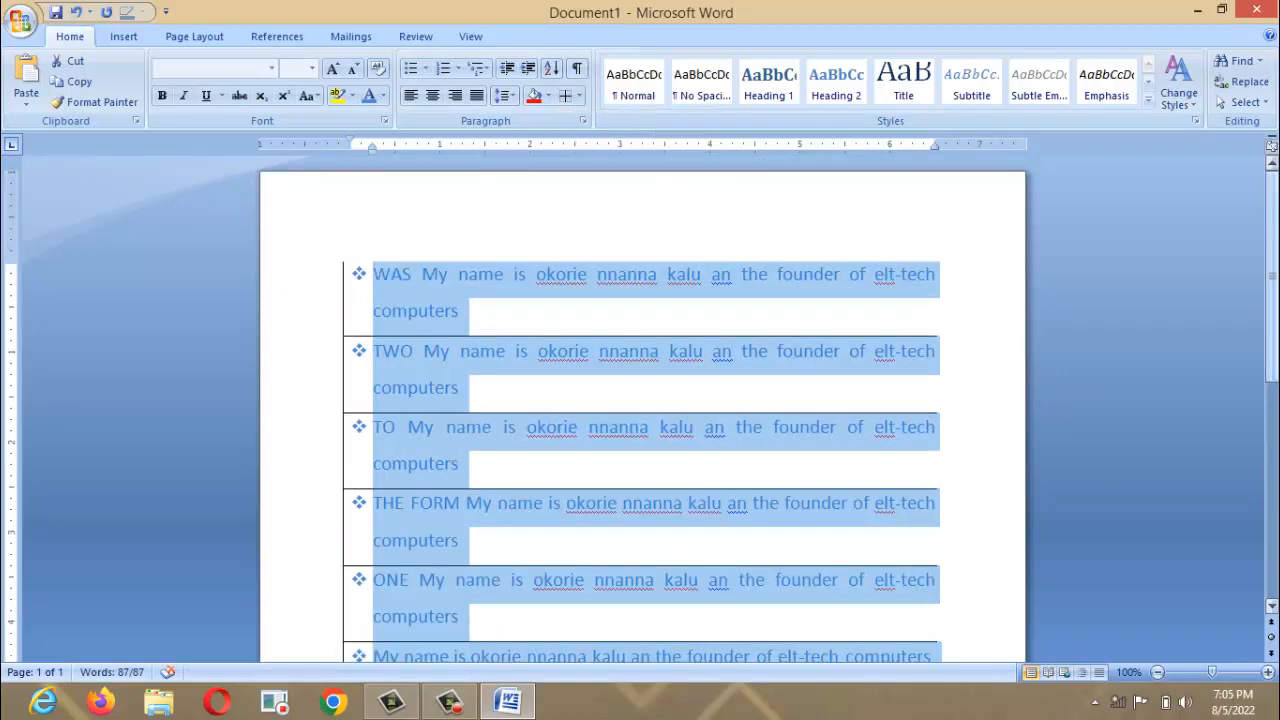
{"action": "key", "text": "ctrl+z"}
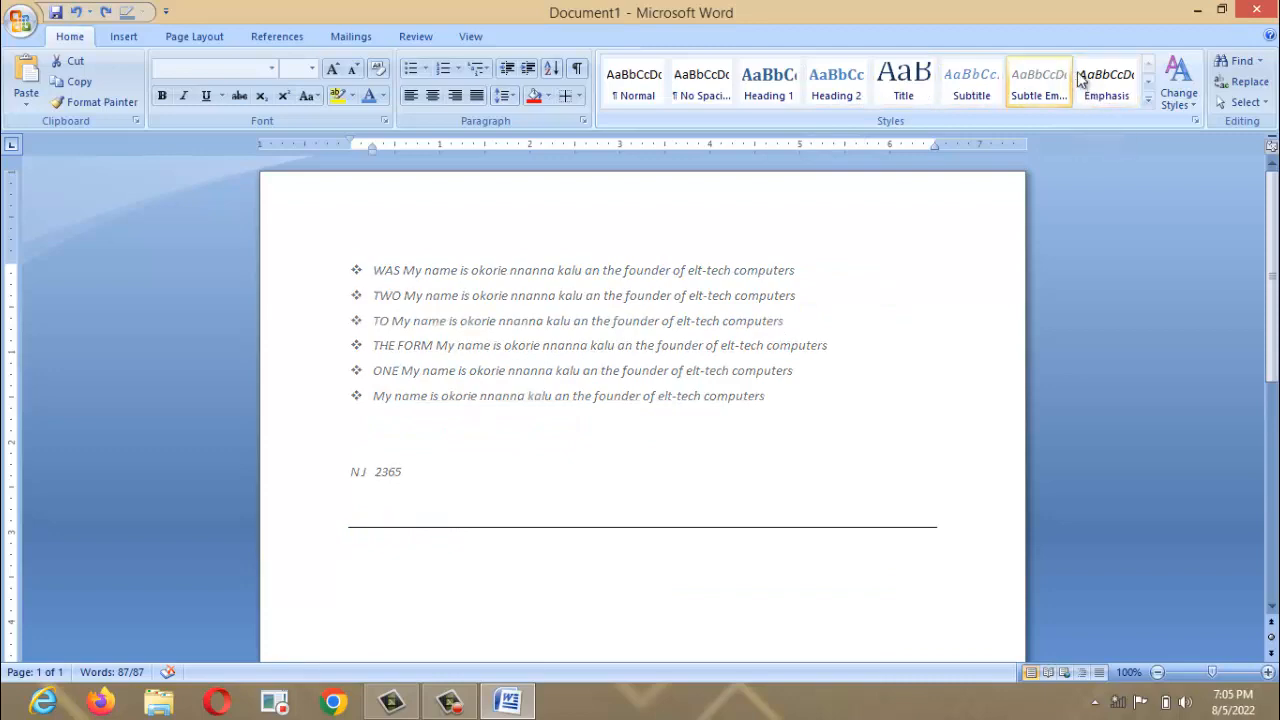
{"action": "left_click", "coordinate": [1149, 101]}
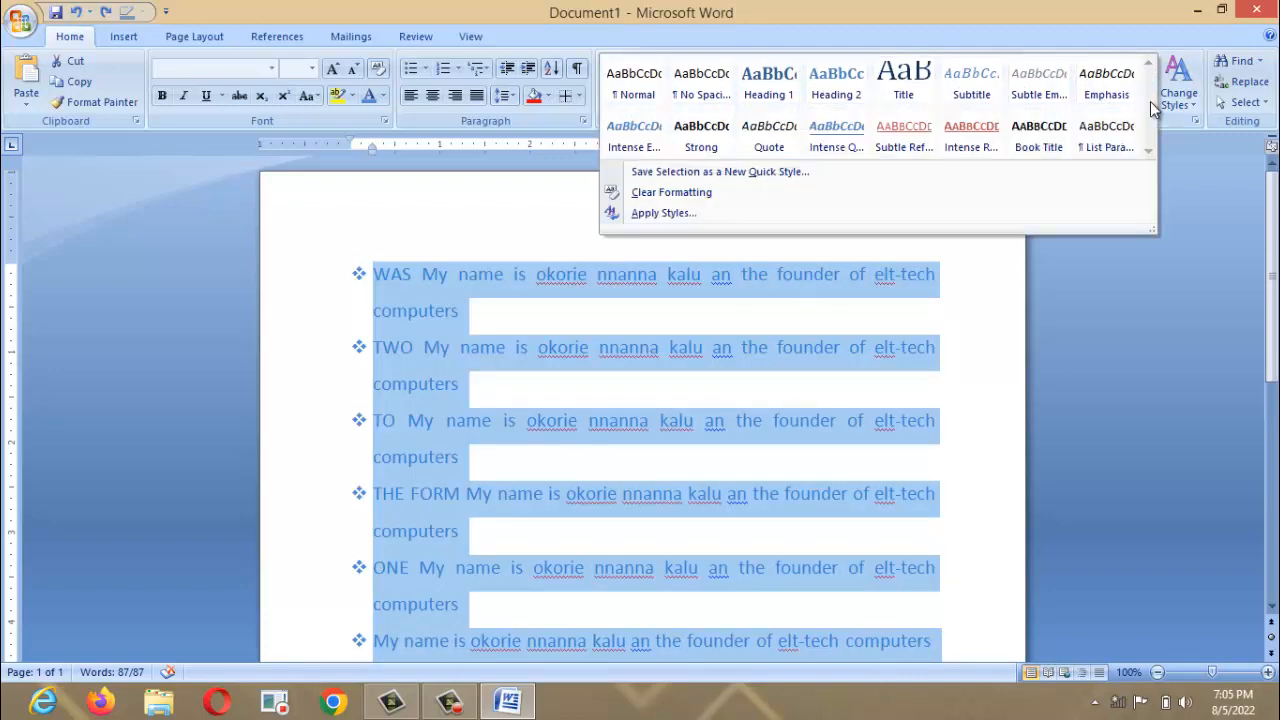
{"action": "left_click", "coordinate": [534, 176]}
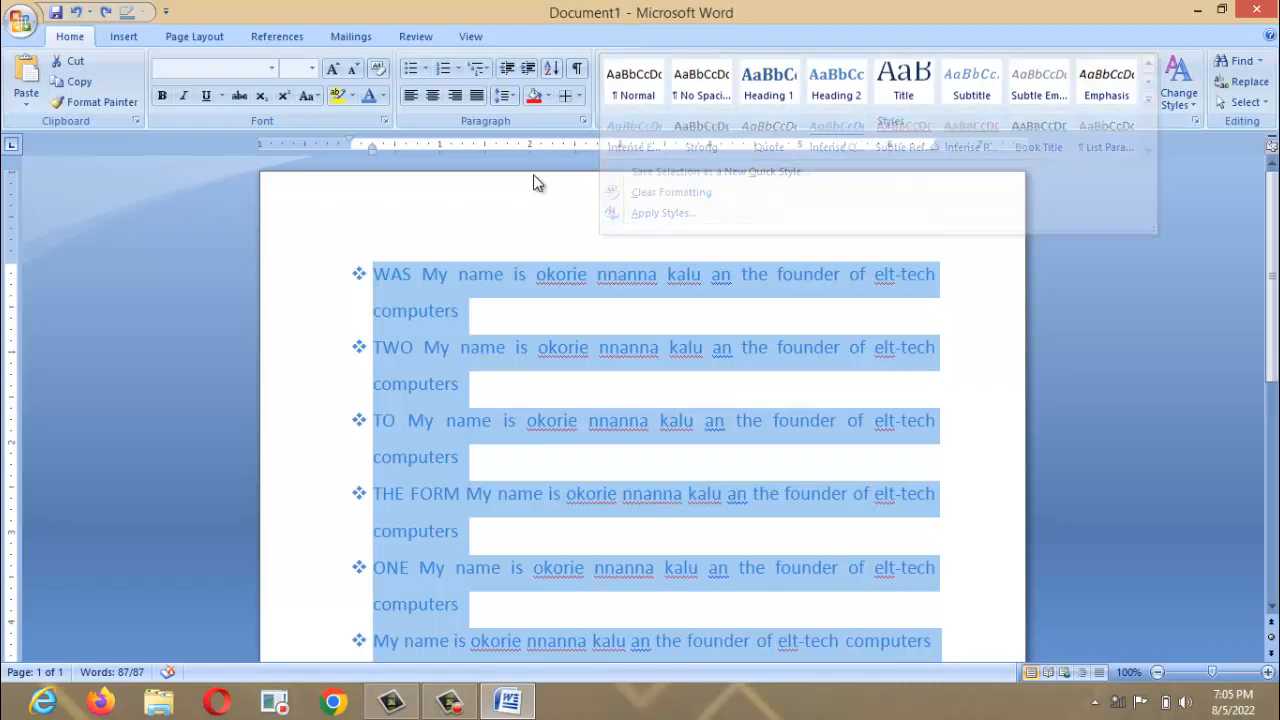
{"action": "left_click", "coordinate": [1197, 113]}
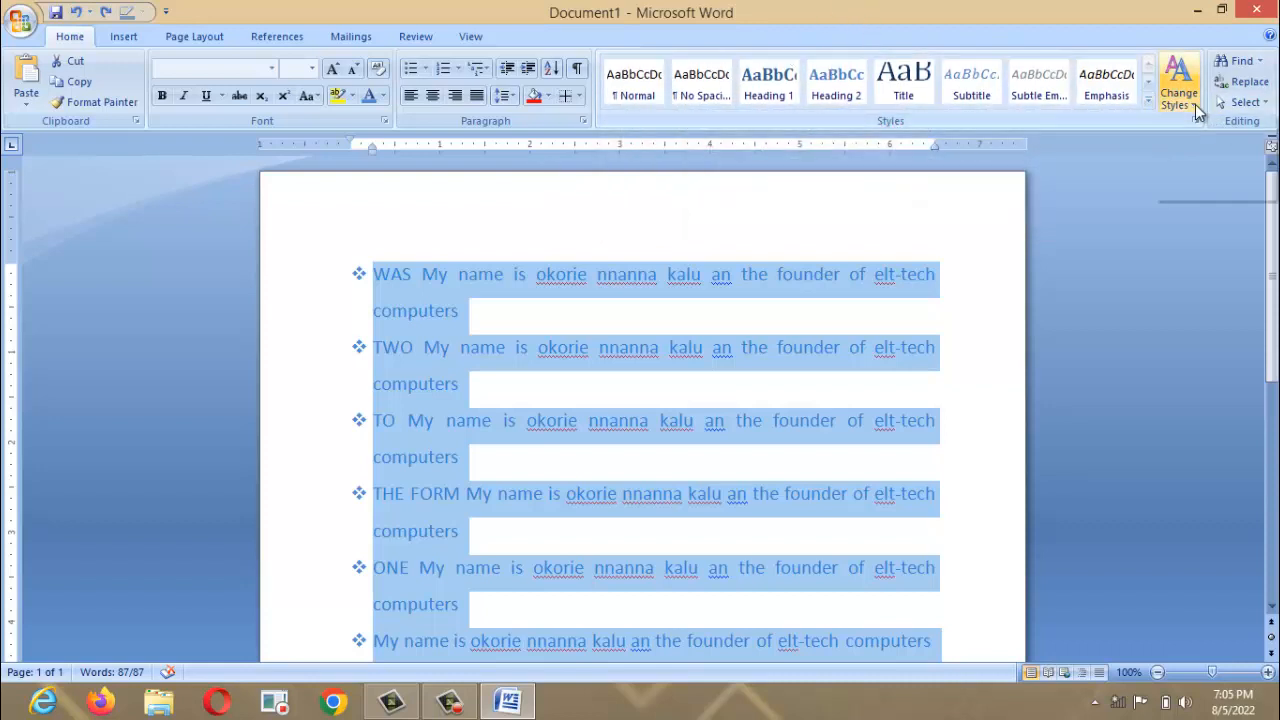
{"action": "left_click", "coordinate": [846, 13]}
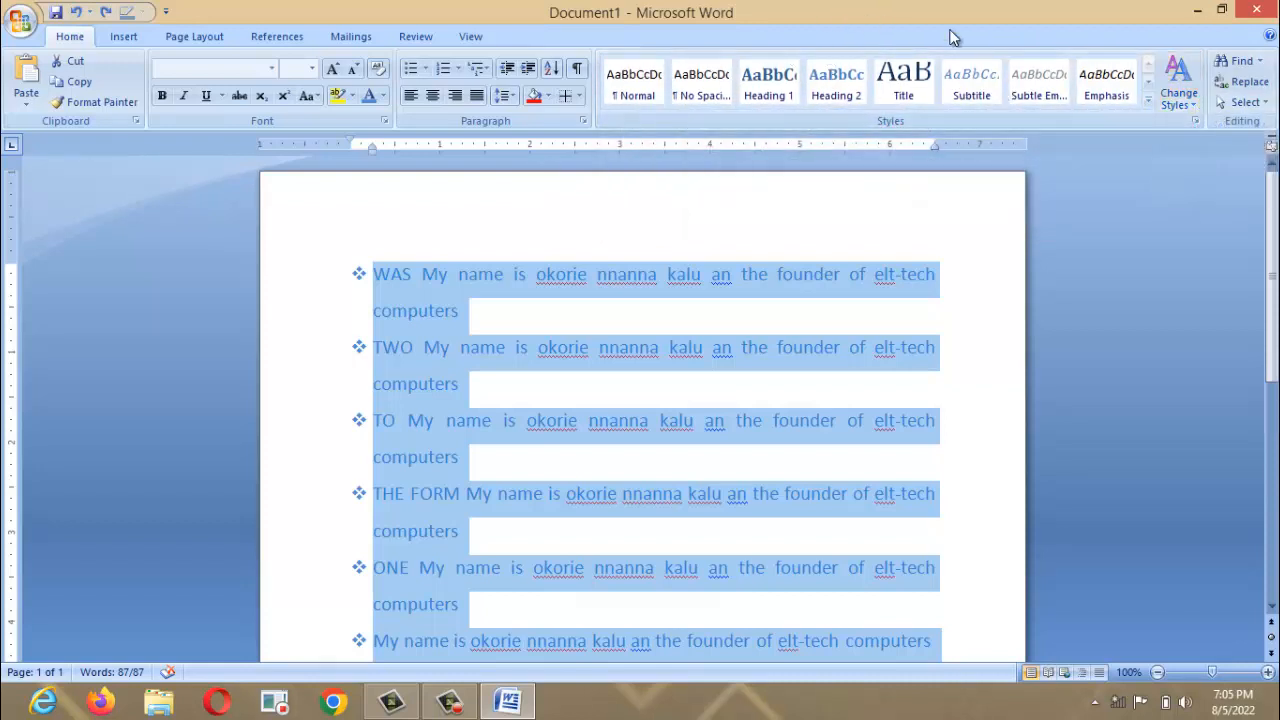
{"action": "left_click", "coordinate": [1266, 104]}
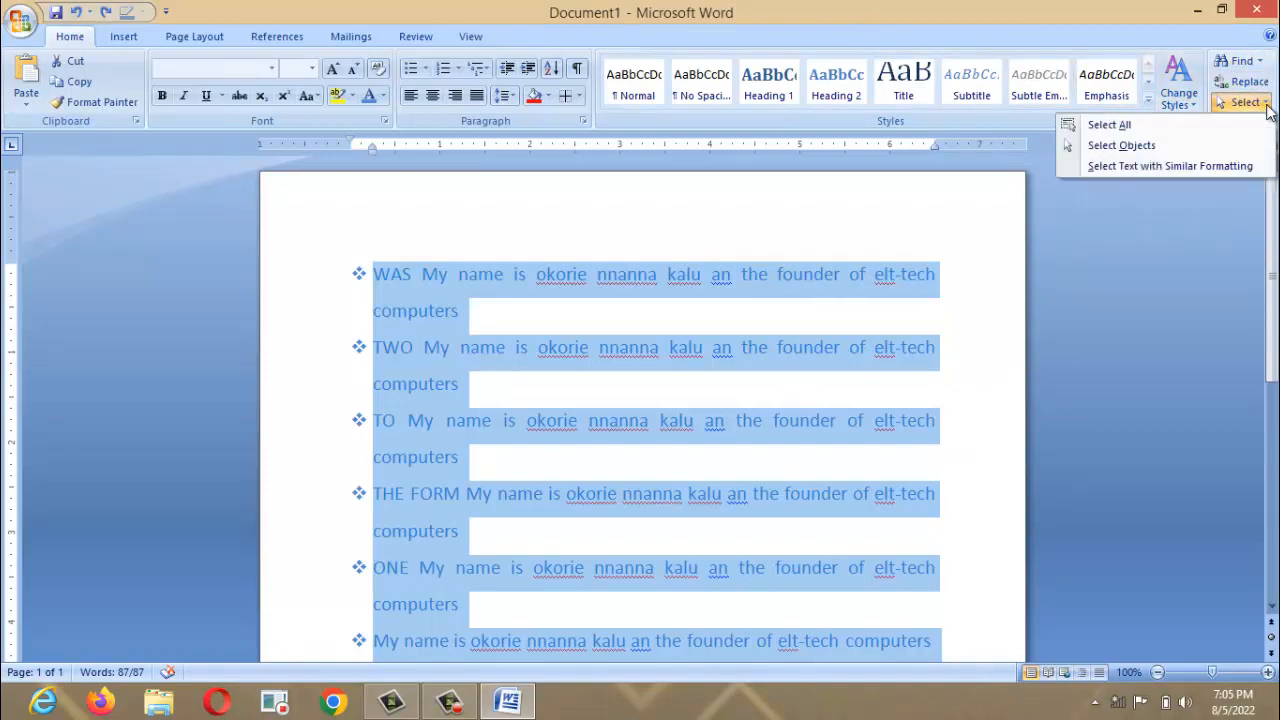
{"action": "left_click", "coordinate": [1000, 252]}
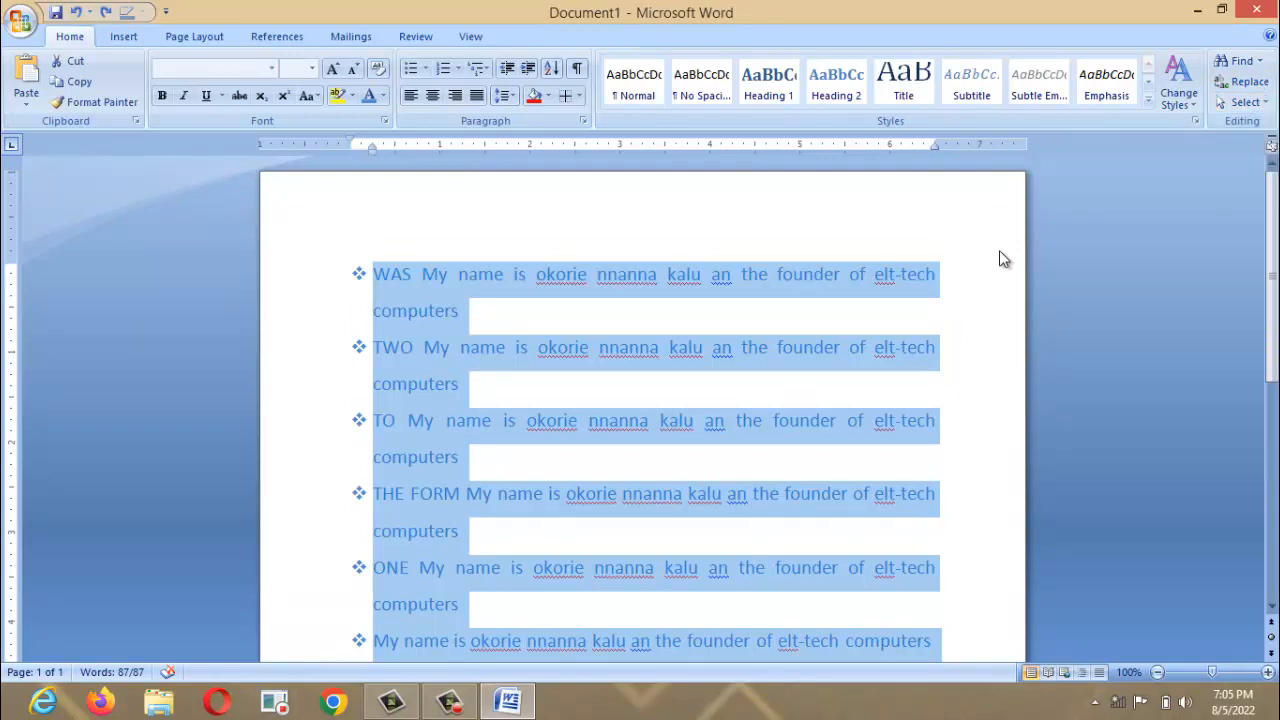
{"action": "left_click", "coordinate": [143, 38]}
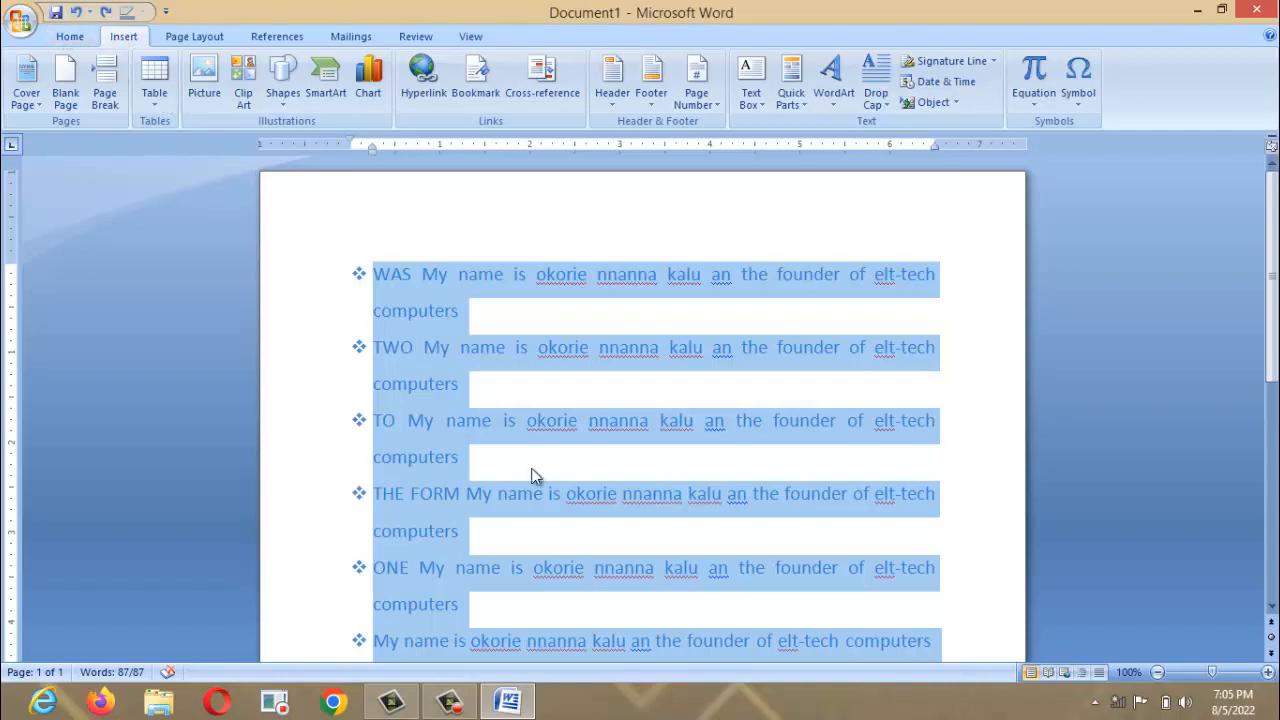
{"action": "key", "text": "Delete"}
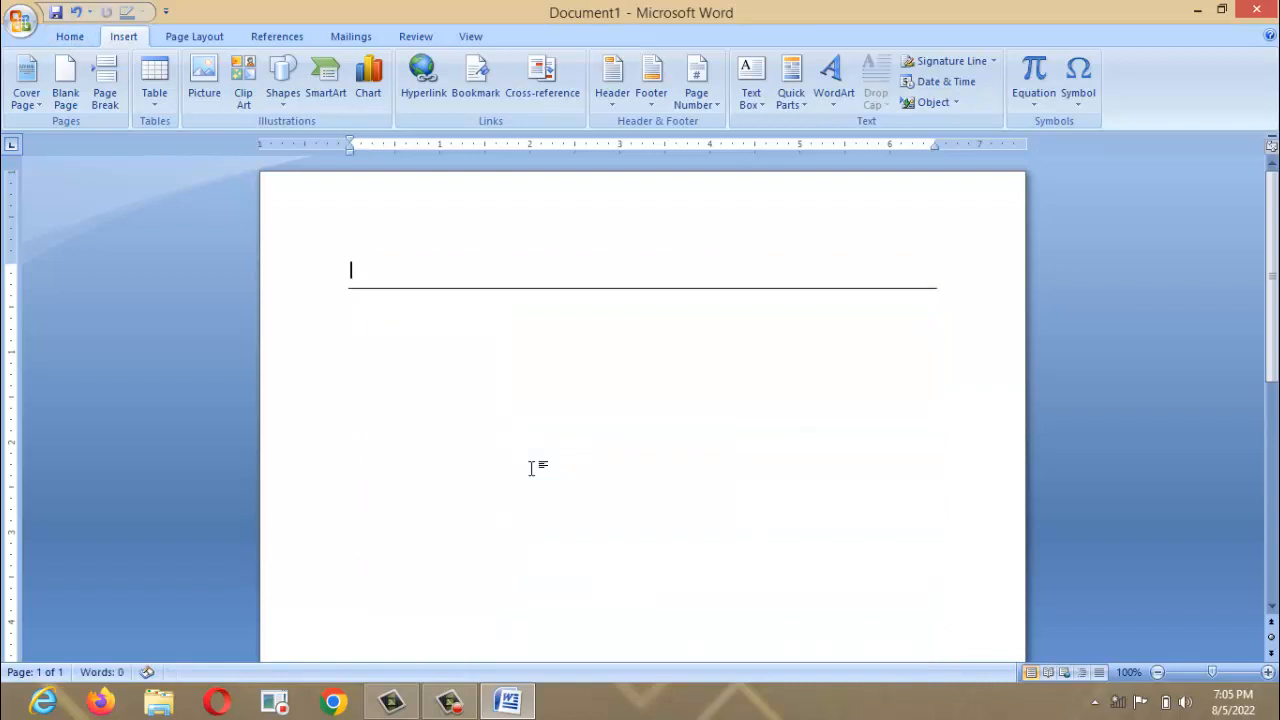
{"action": "key", "text": "ctrl+z"}
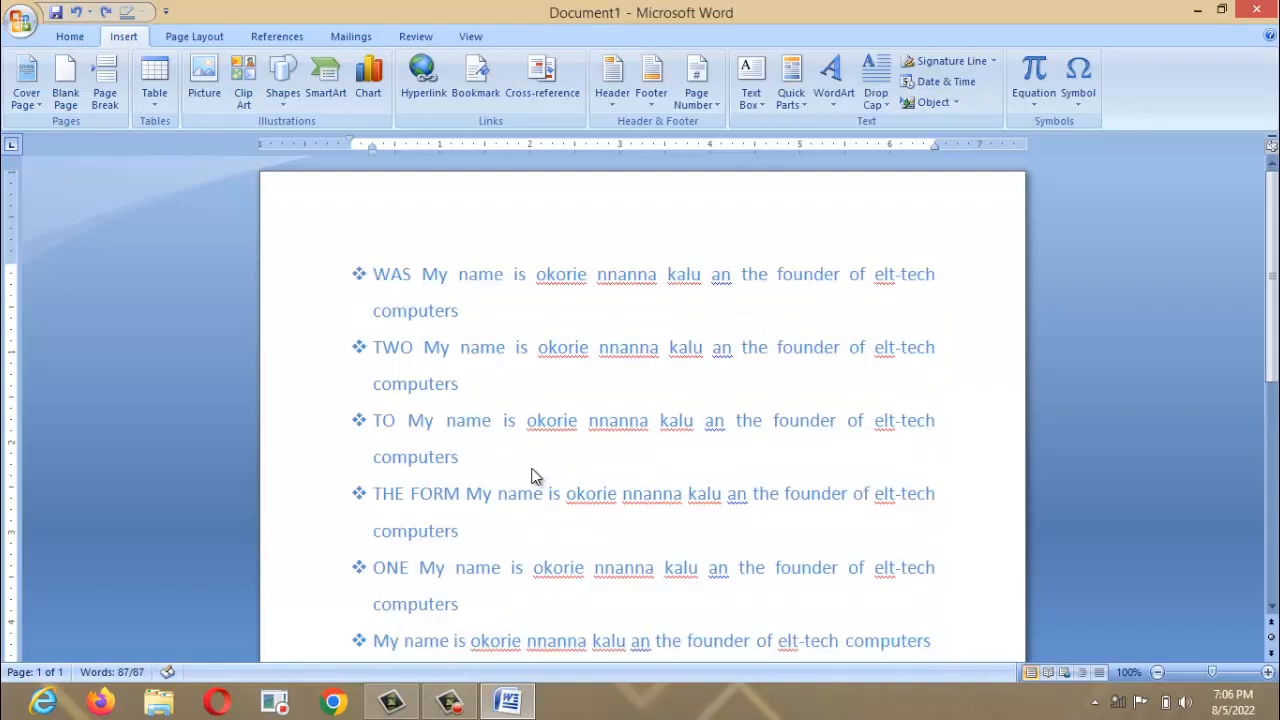
{"action": "left_click", "coordinate": [68, 39]}
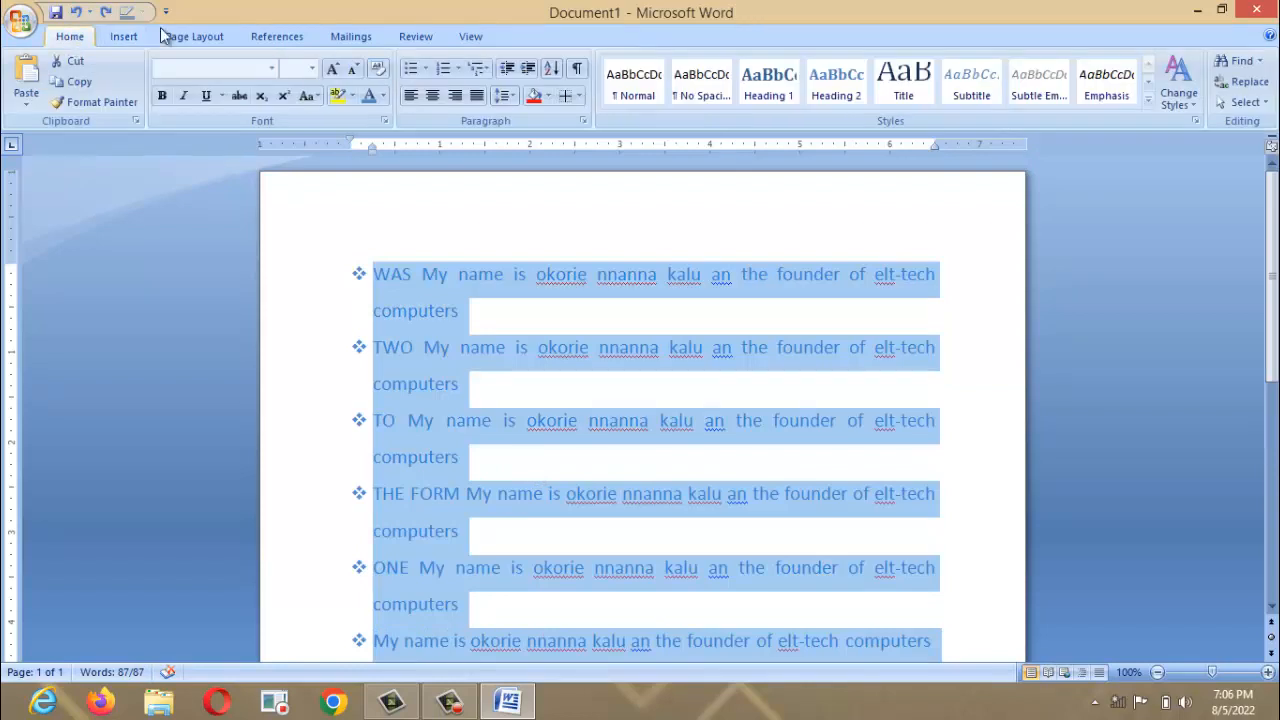
Delete the old text and insert the Transcend cover page.
{"action": "left_click", "coordinate": [683, 96]}
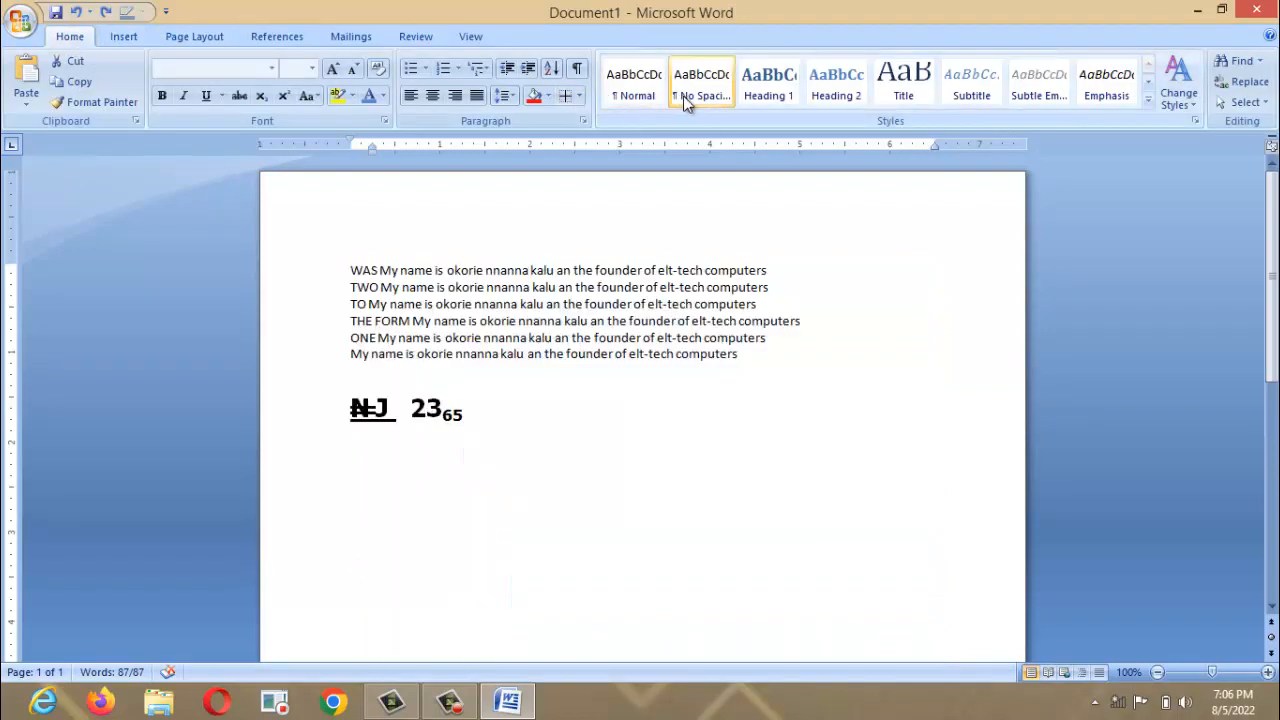
{"action": "key", "text": "Delete"}
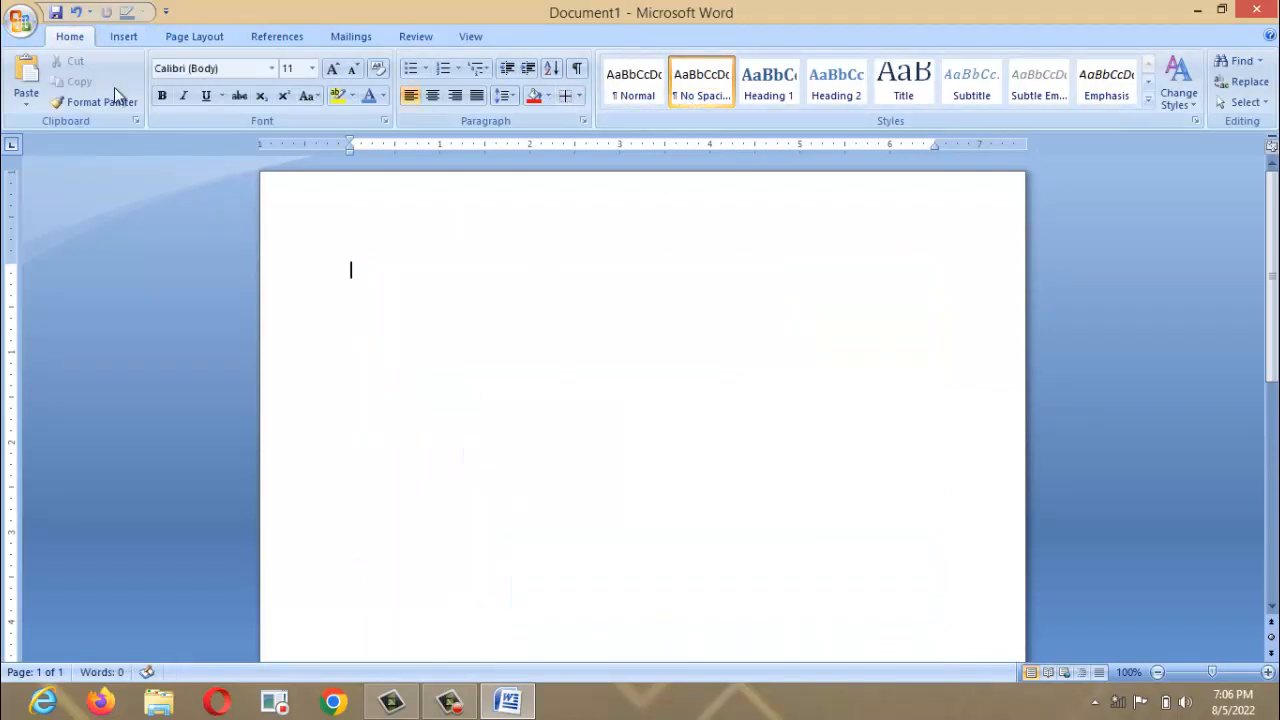
{"action": "left_click", "coordinate": [126, 37]}
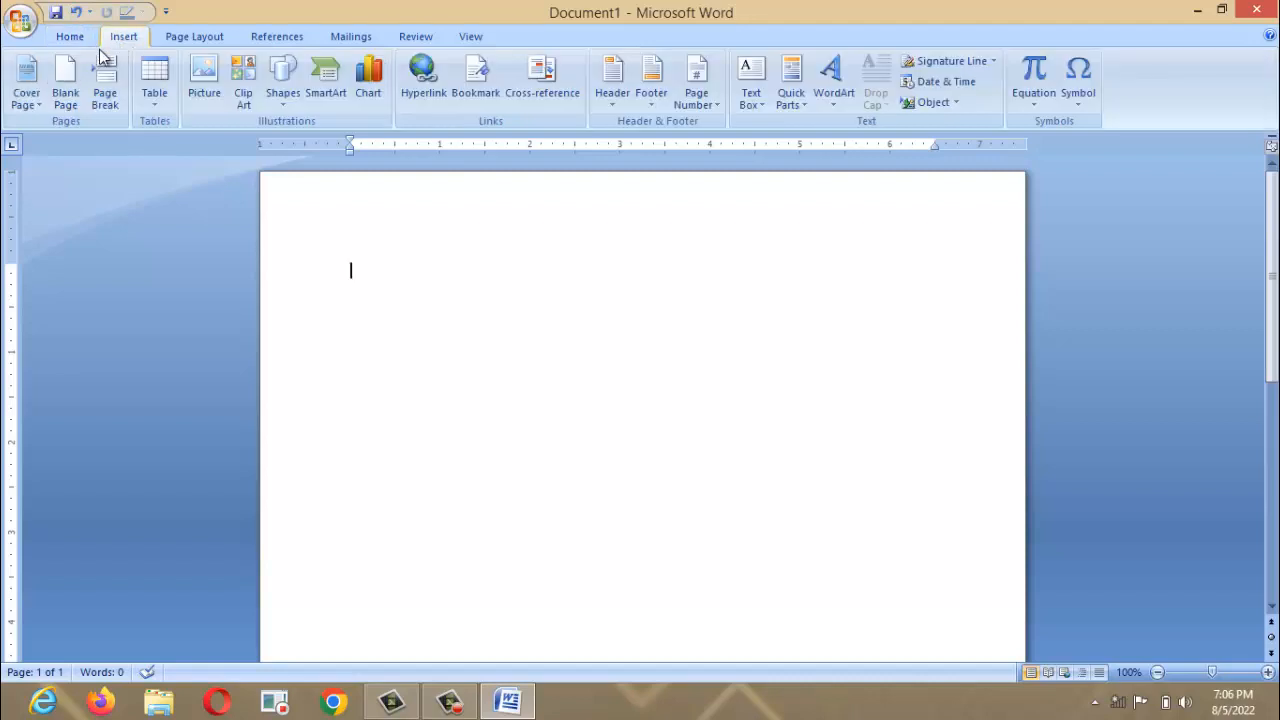
{"action": "left_click", "coordinate": [45, 108]}
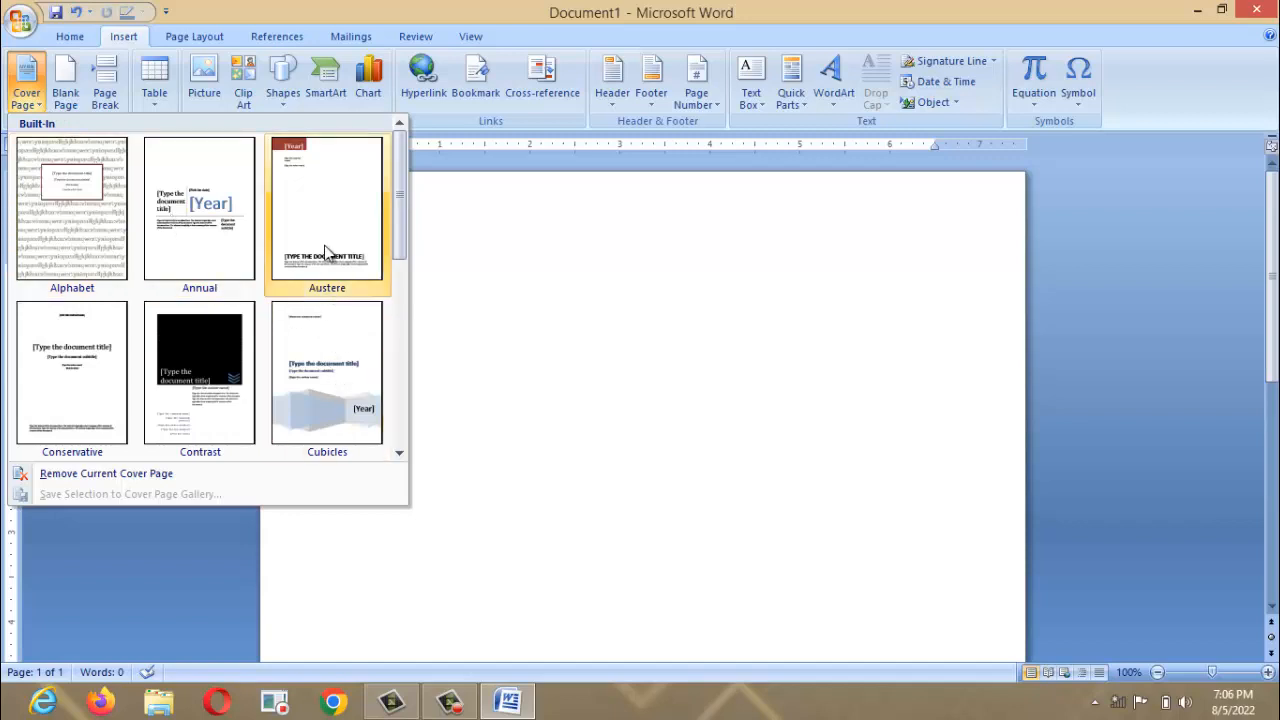
{"action": "left_click", "coordinate": [399, 454]}
{"action": "left_click", "coordinate": [399, 454]}
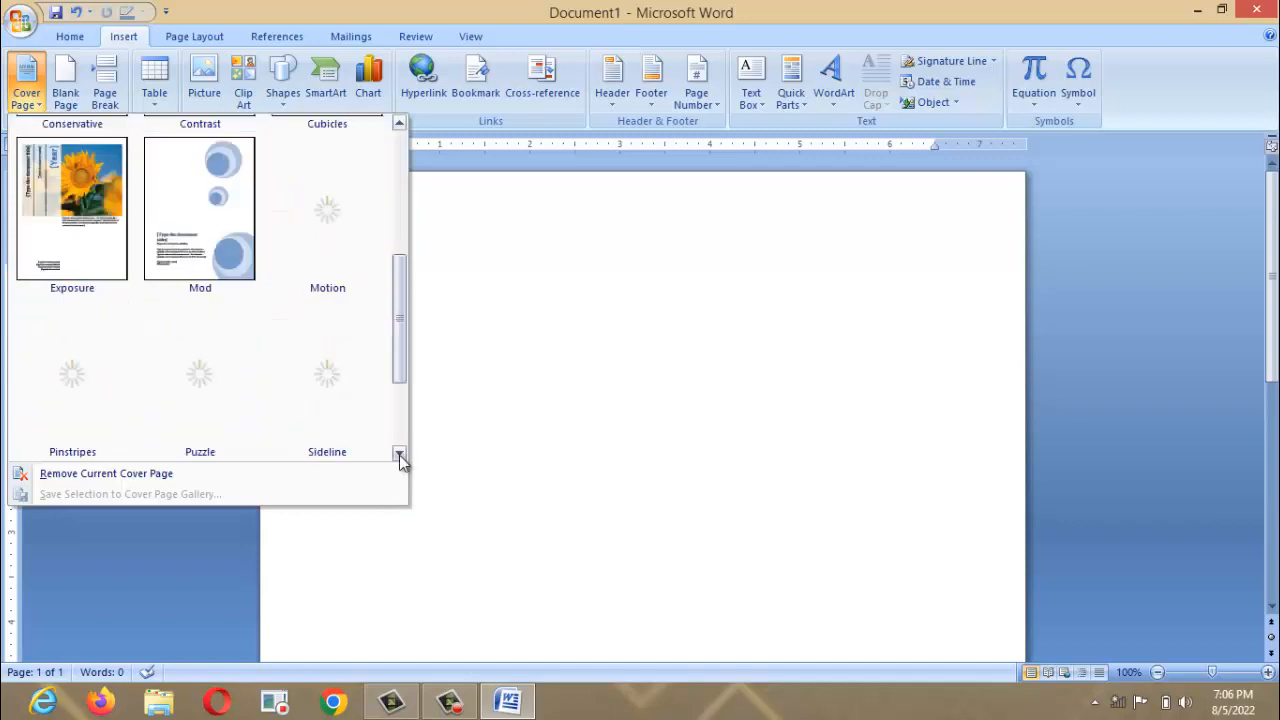
{"action": "left_click", "coordinate": [399, 454]}
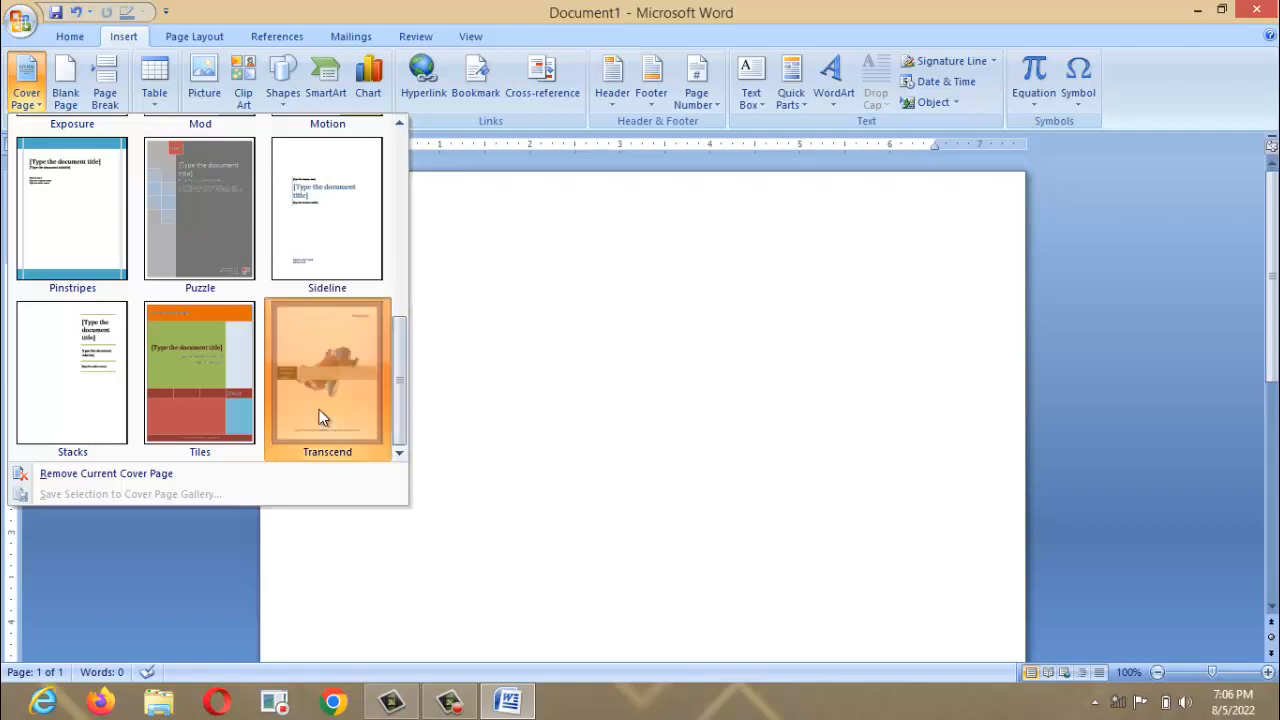
{"action": "left_click", "coordinate": [320, 416]}
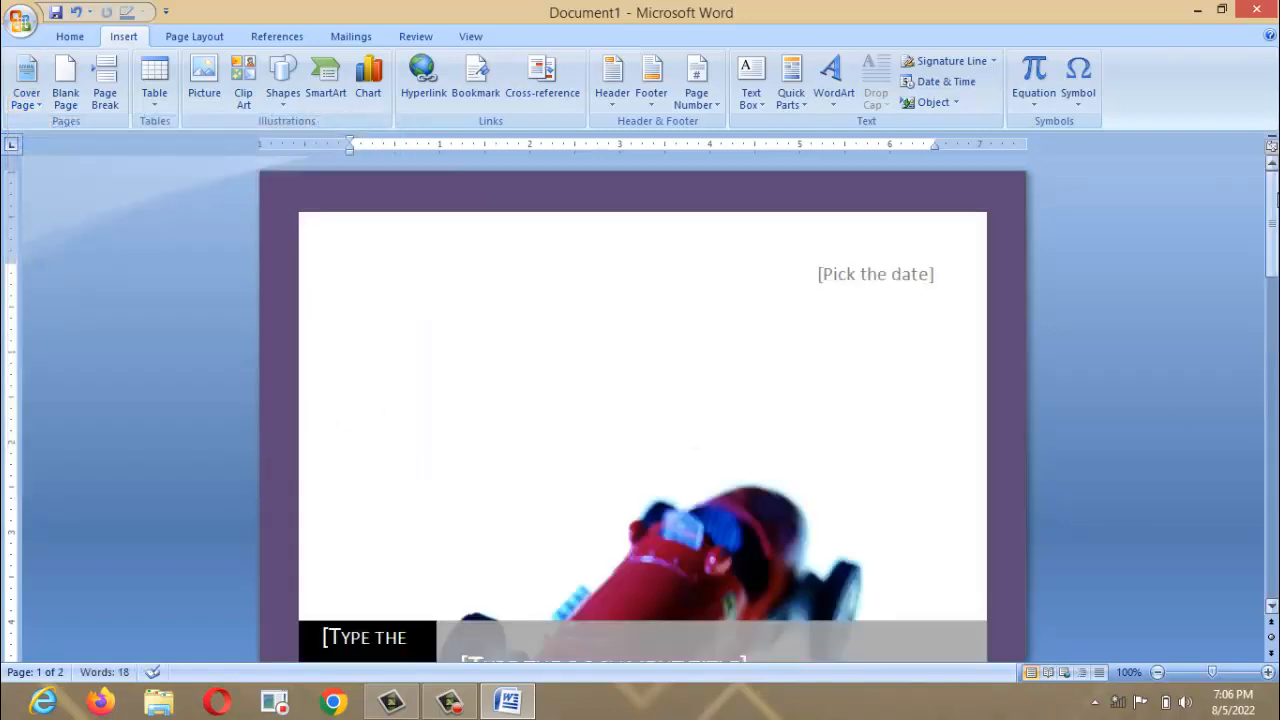
{"action": "mouse_move", "coordinate": [1271, 225]}
{"action": "left_mouse_down"}
{"action": "mouse_move", "coordinate": [1271, 397]}
{"action": "mouse_move", "coordinate": [1271, 230]}
{"action": "left_mouse_up"}
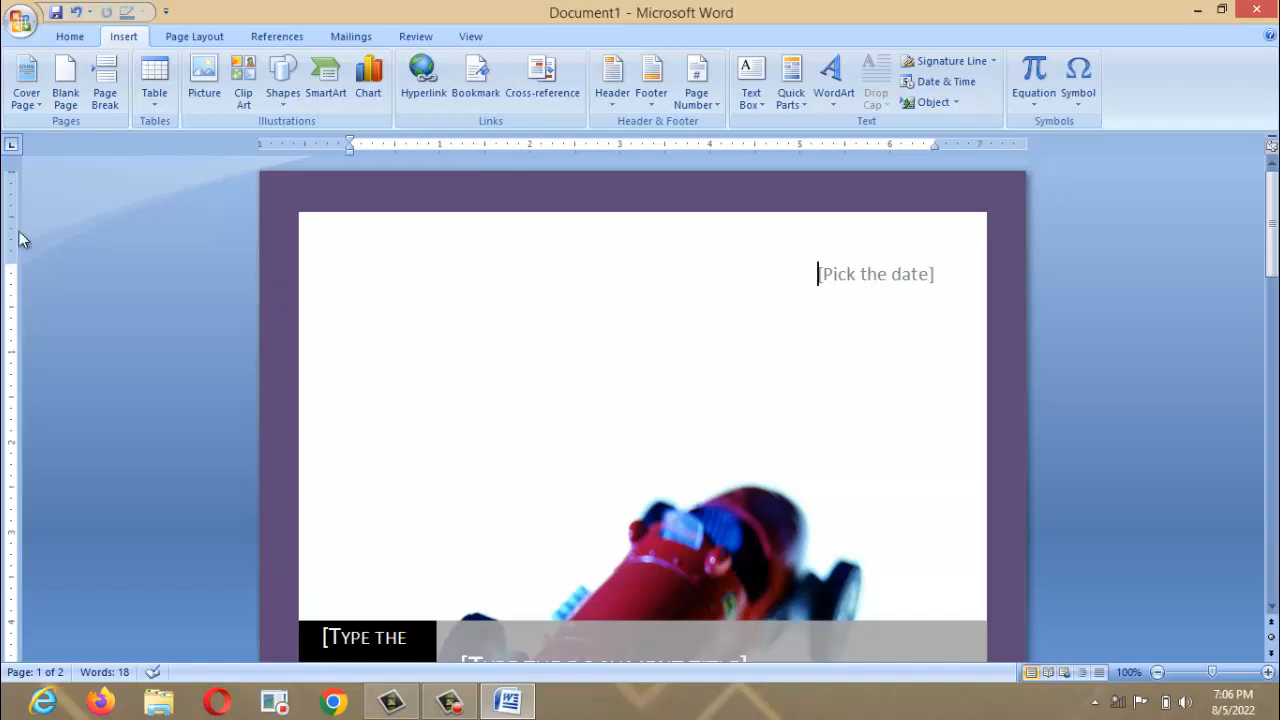
Add a blank page and four page breaks, then select all and delete everything.
{"action": "left_click", "coordinate": [56, 101]}
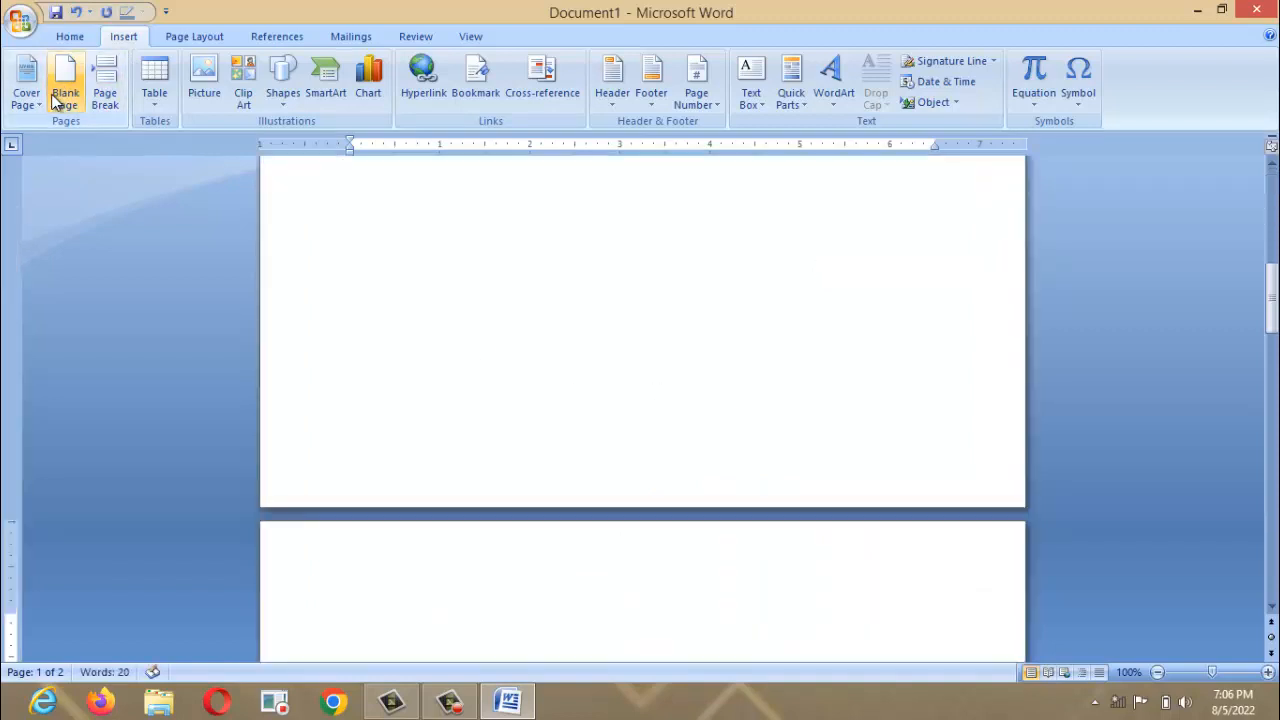
{"action": "left_click", "coordinate": [102, 90]}
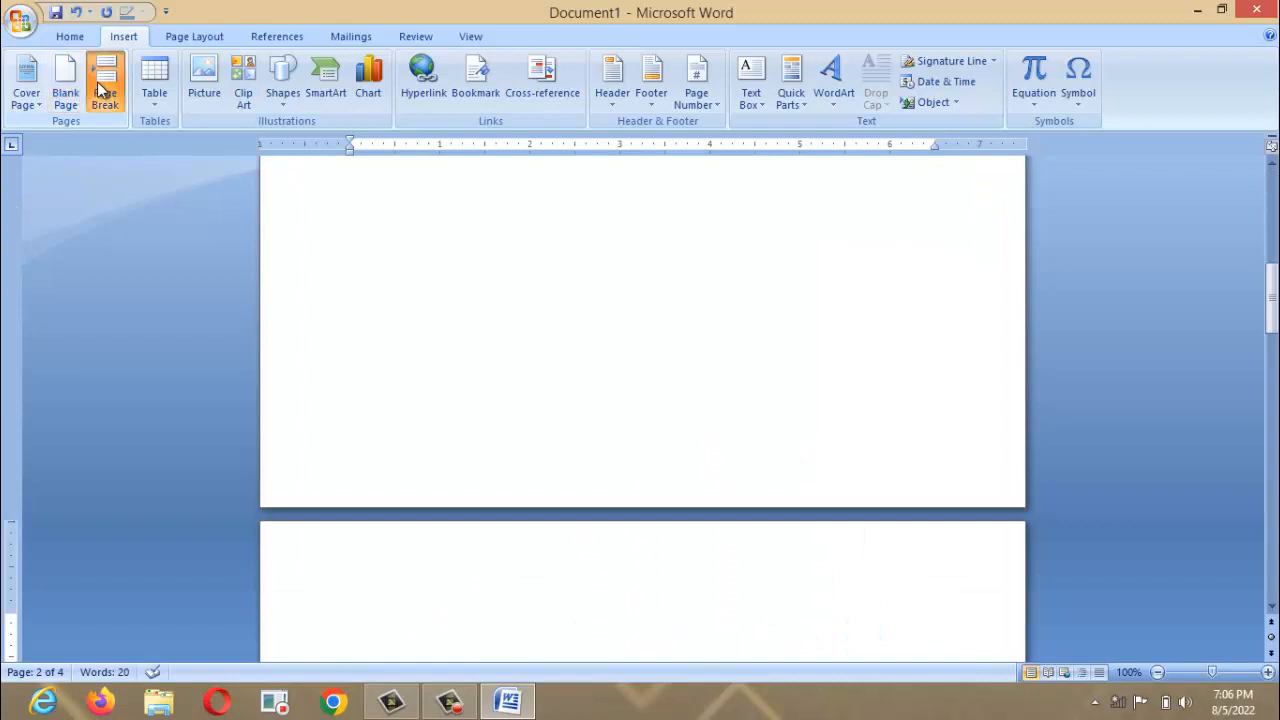
{"action": "left_click", "coordinate": [98, 86]}
{"action": "left_click", "coordinate": [98, 86]}
{"action": "left_click", "coordinate": [98, 86]}
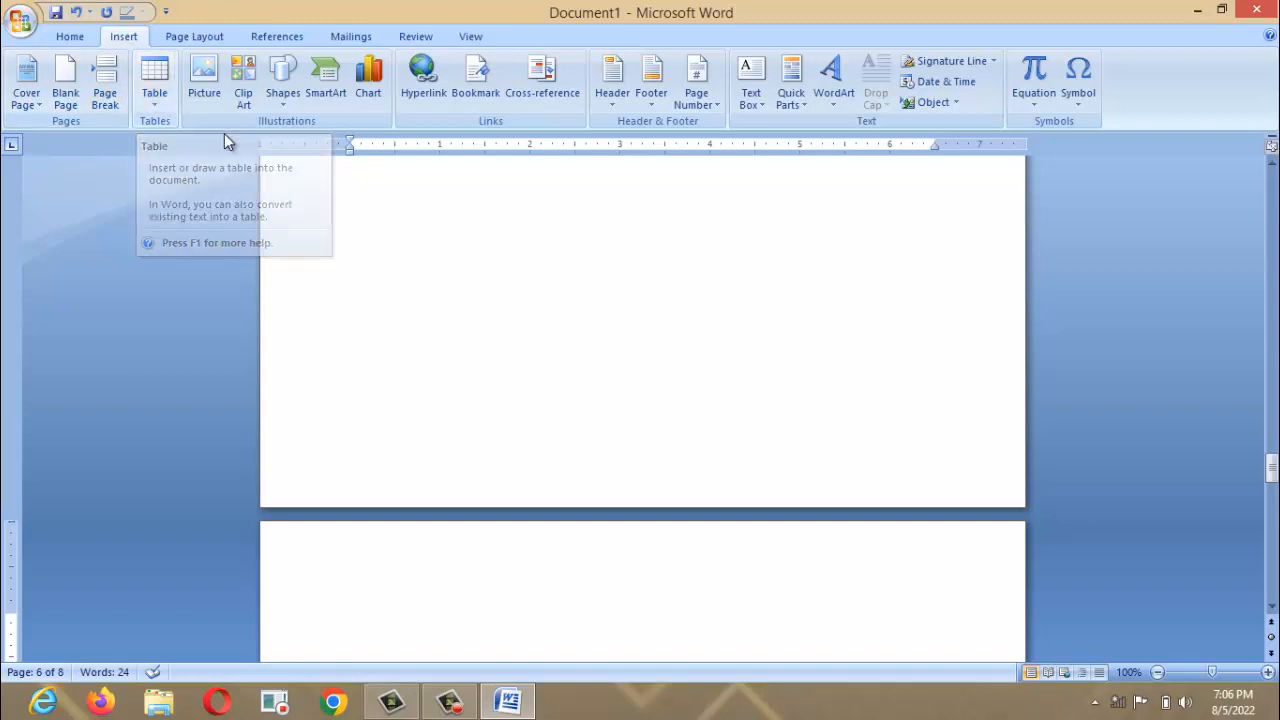
{"action": "key", "text": "ctrl+a"}
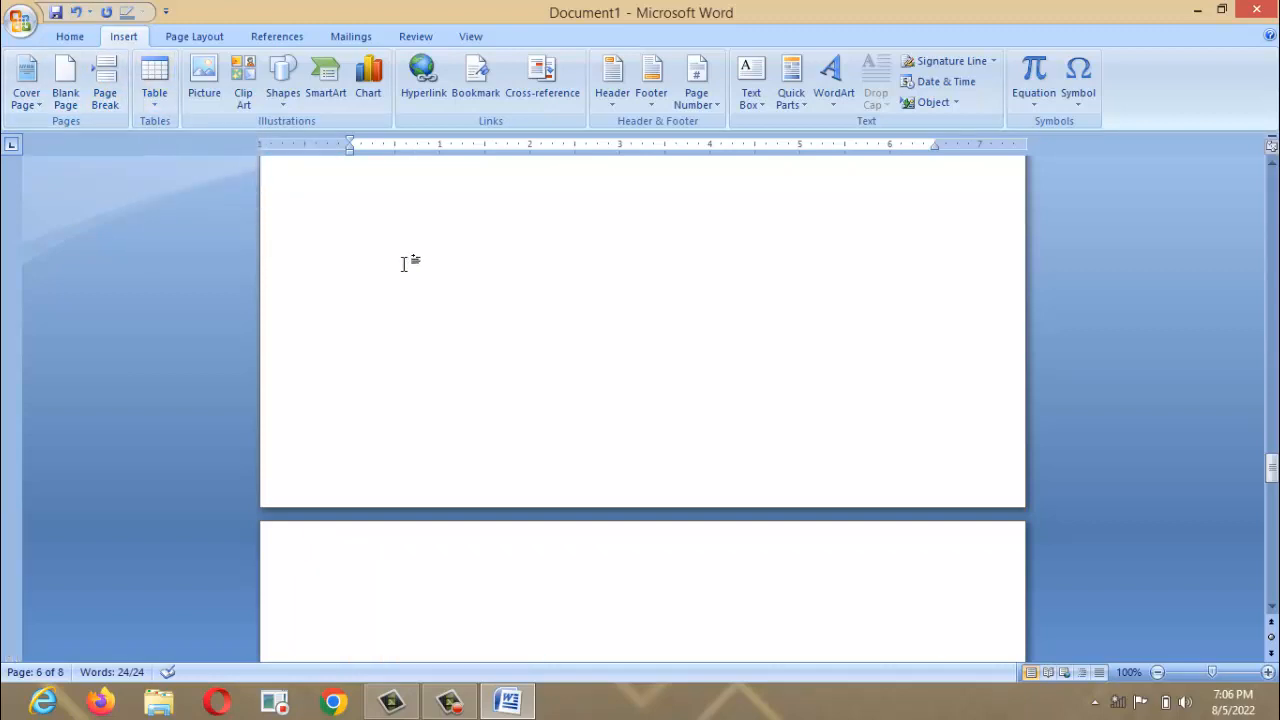
{"action": "key", "text": "Delete"}
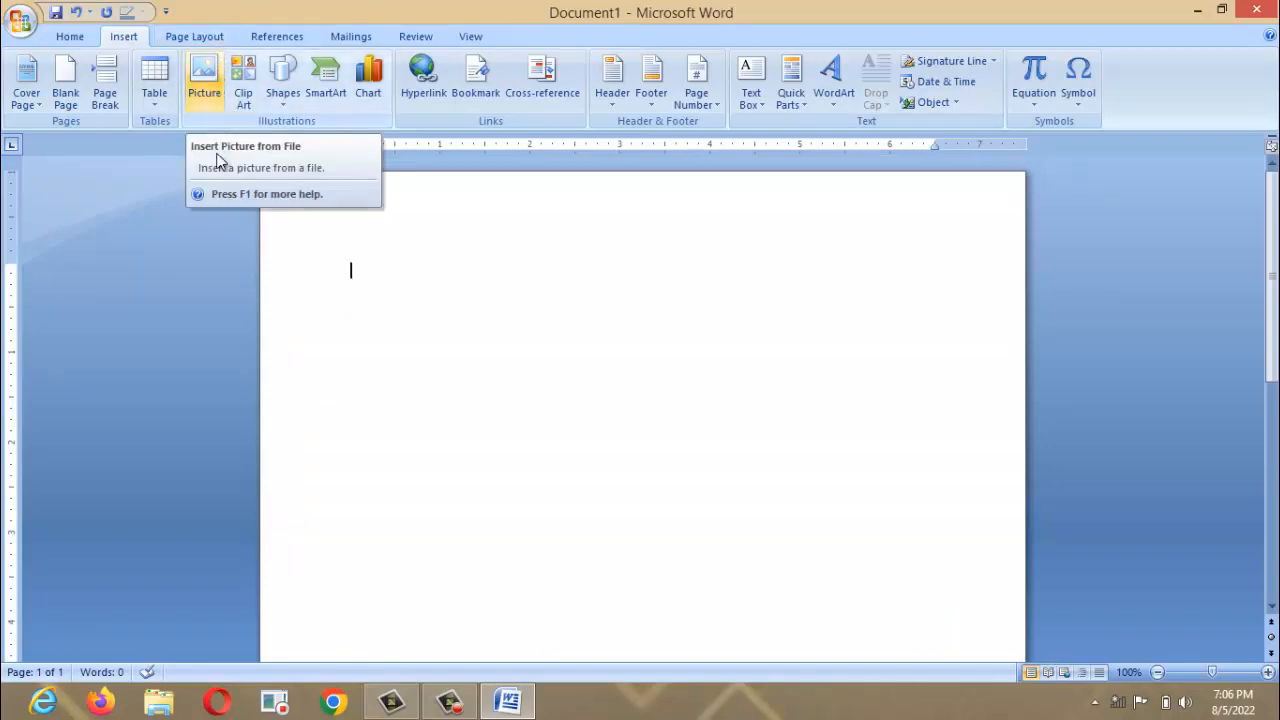
Insert the 'ms 2' banner picture from the Desktop into the page.
{"action": "left_click", "coordinate": [206, 100]}
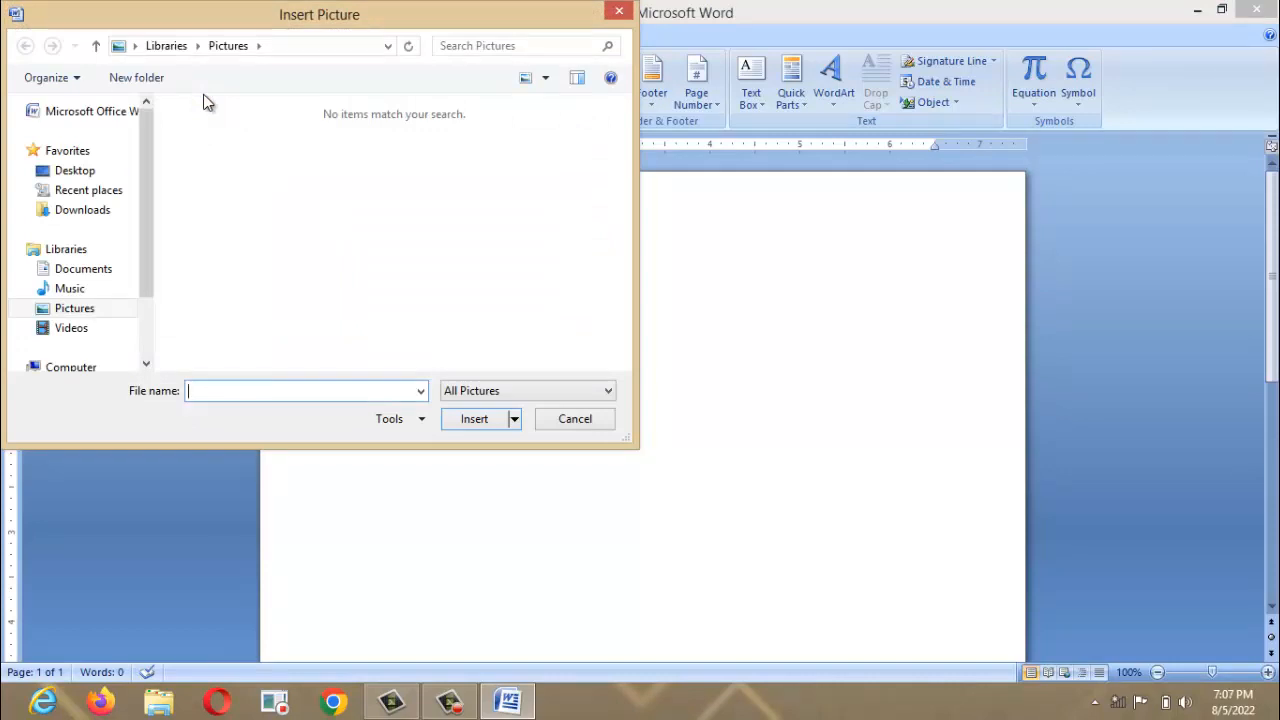
{"action": "left_click", "coordinate": [102, 170]}
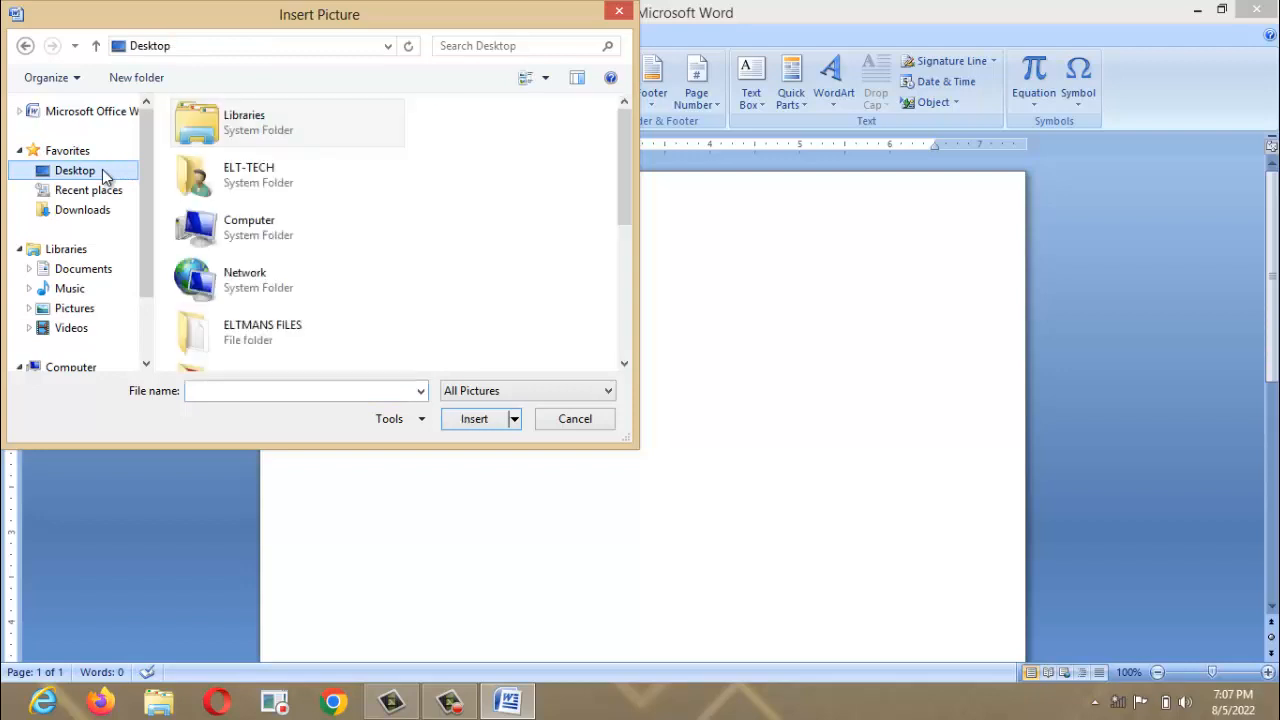
{"action": "left_click", "coordinate": [625, 365]}
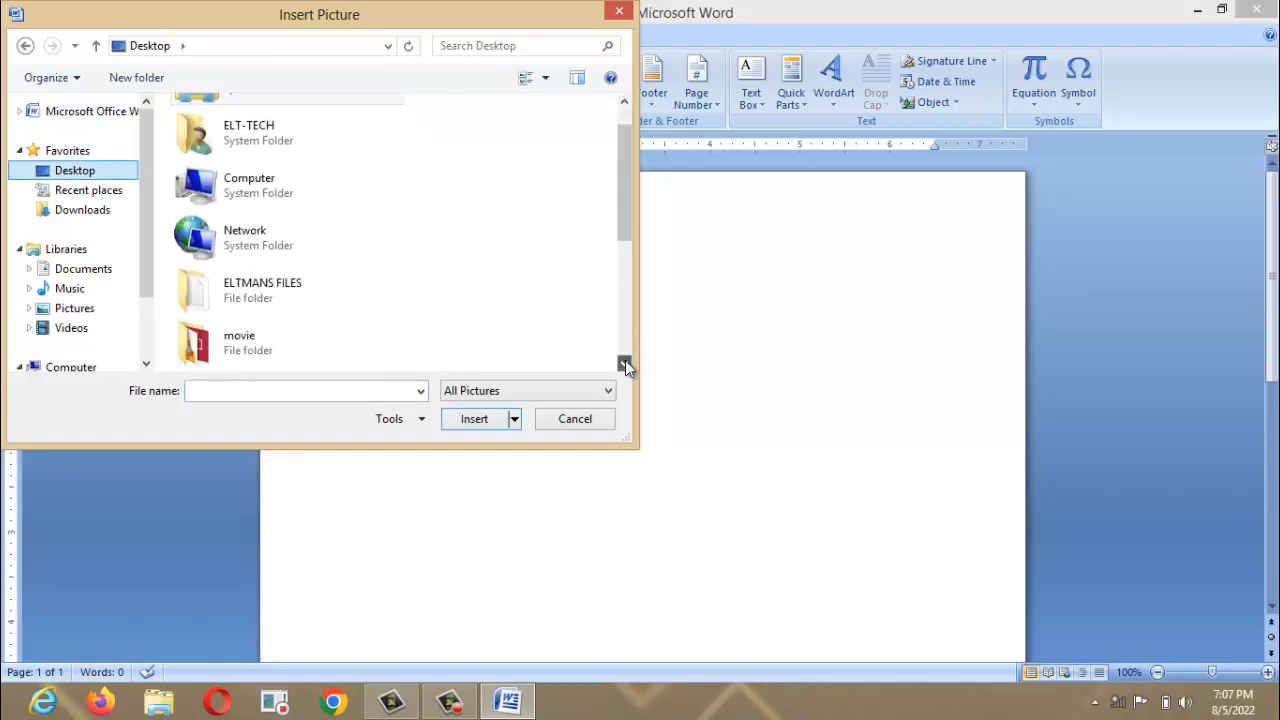
{"action": "left_click", "coordinate": [625, 365]}
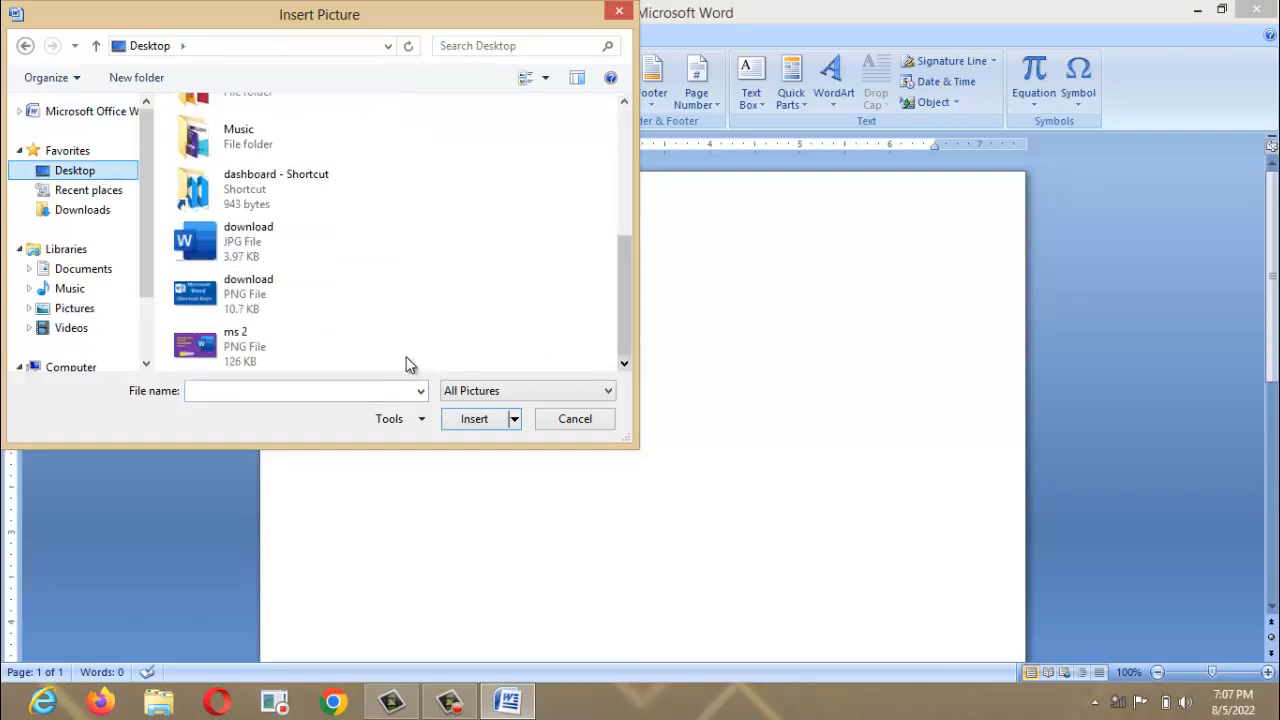
{"action": "left_click", "coordinate": [232, 362]}
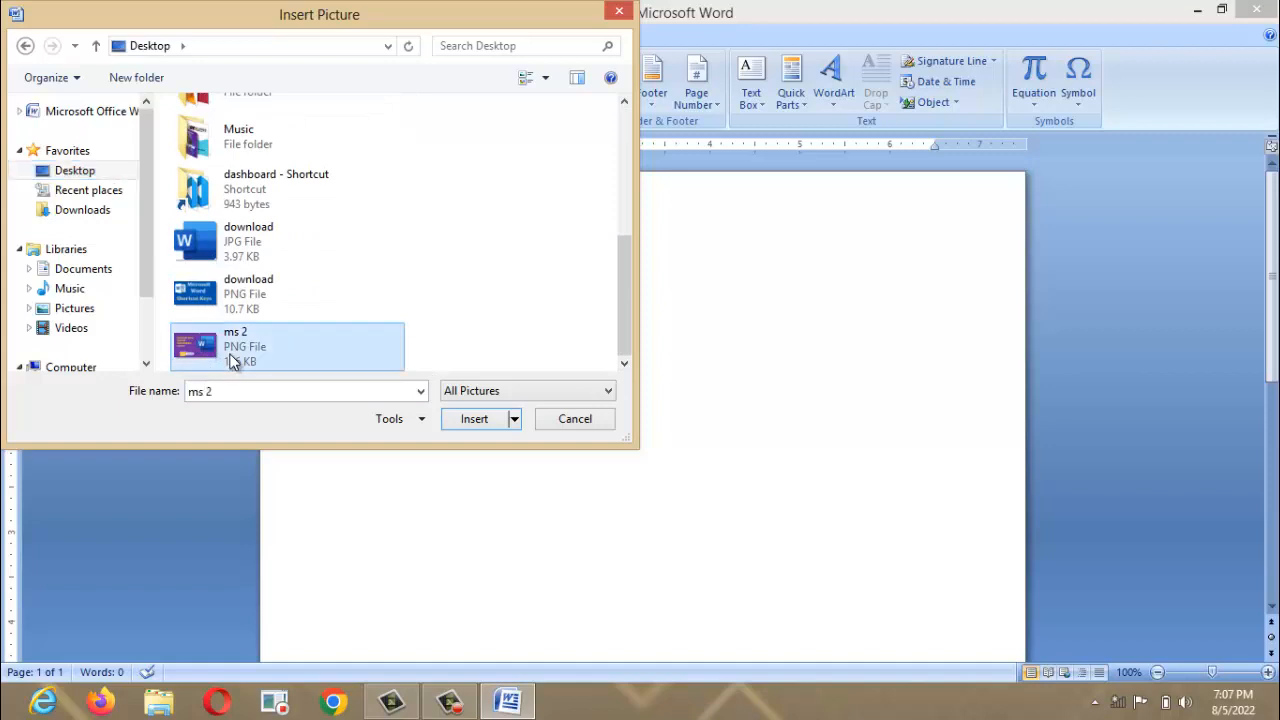
{"action": "left_click", "coordinate": [468, 423]}
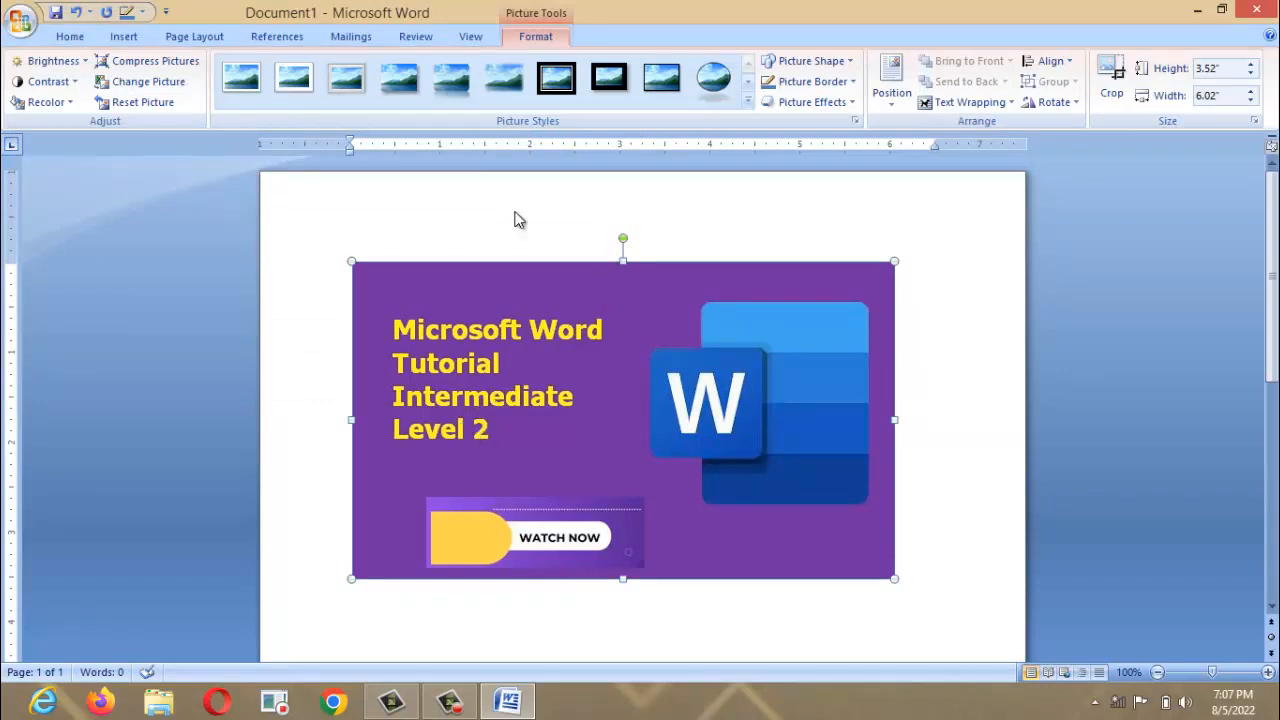
Switch between the Insert tab and the picture Format options, ending on Insert.
{"action": "left_click", "coordinate": [121, 40]}
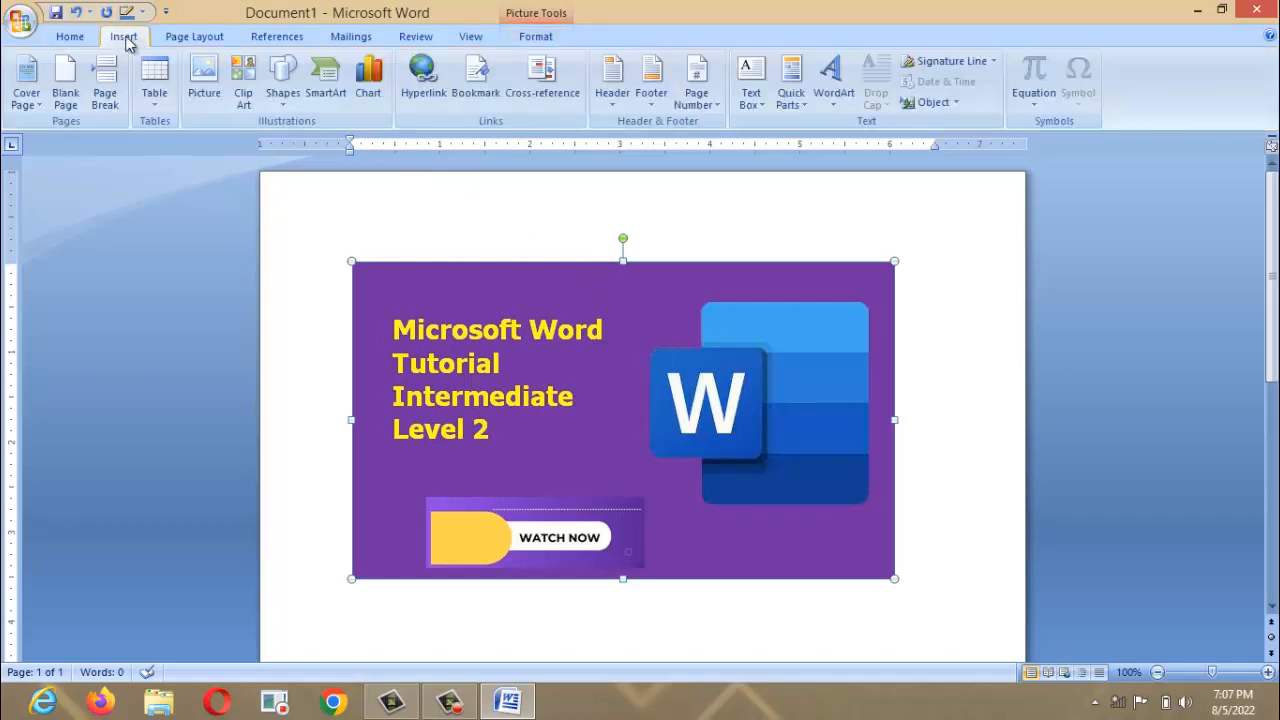
{"action": "left_click", "coordinate": [545, 40]}
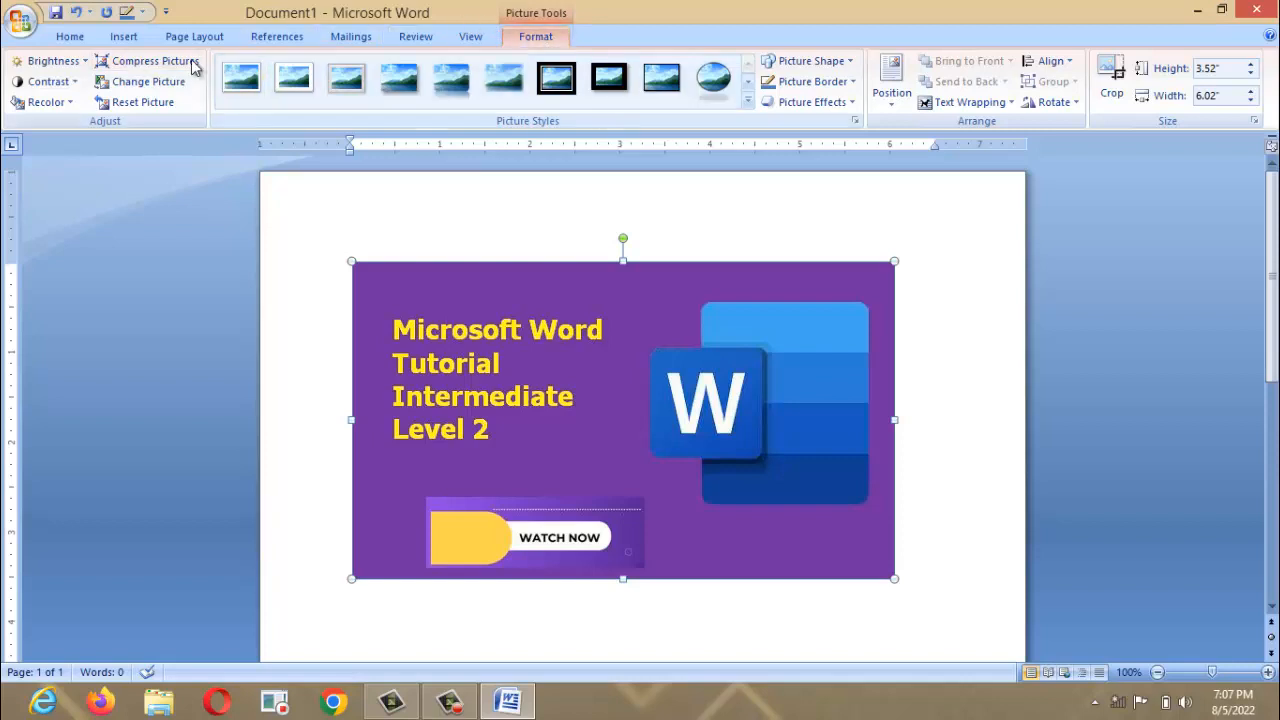
{"action": "left_click", "coordinate": [124, 37]}
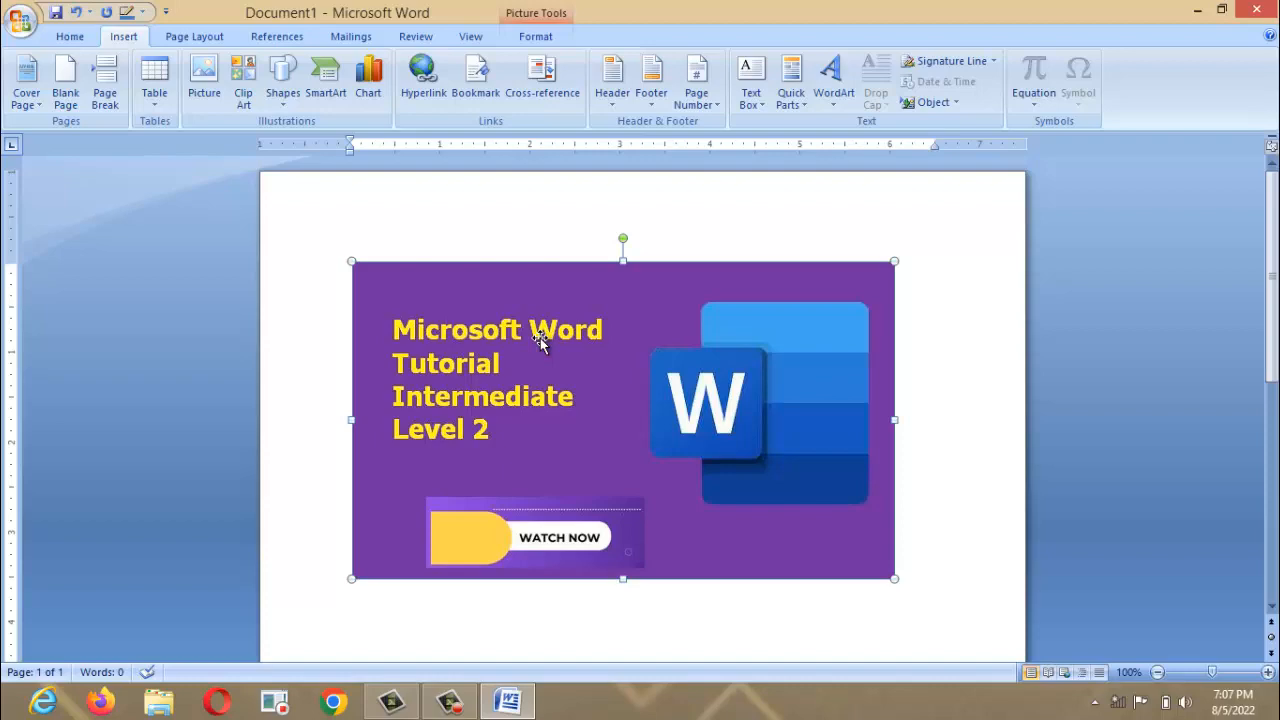
Delete the banner, copy the desktop 'download' Word-logo image, and return to Word.
{"action": "key", "text": "Delete"}
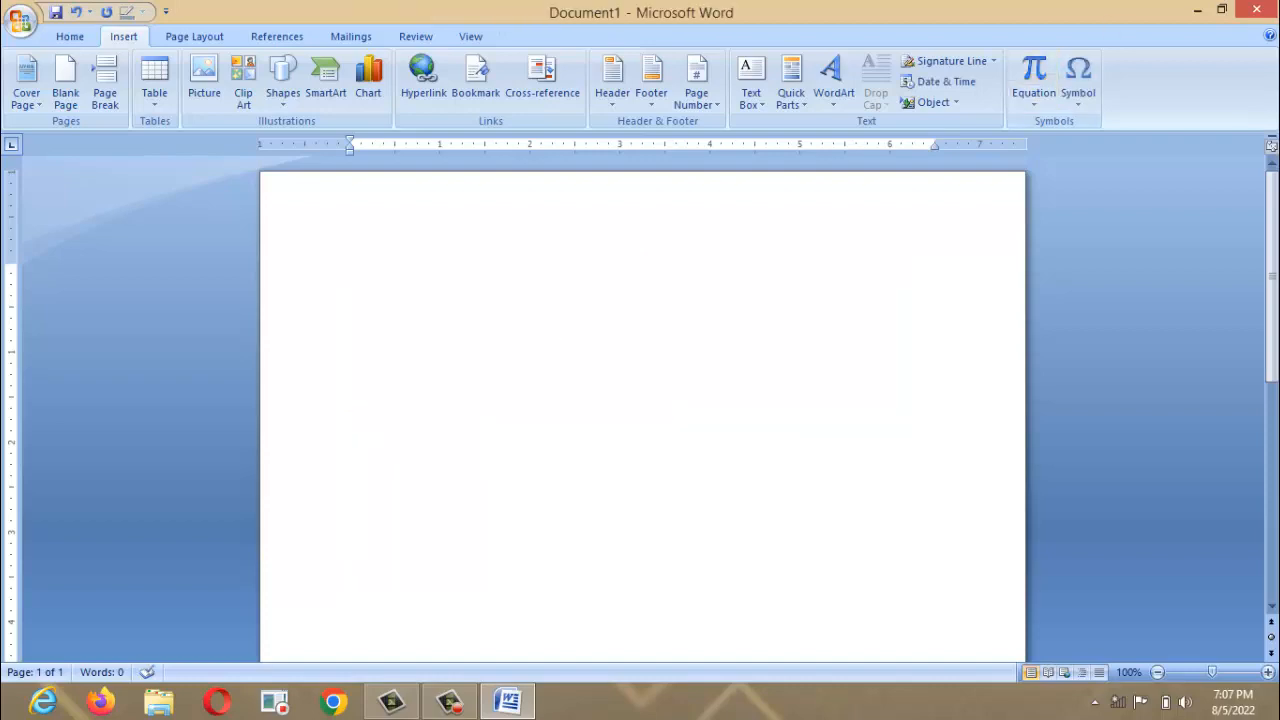
{"action": "left_click", "coordinate": [1192, 10]}
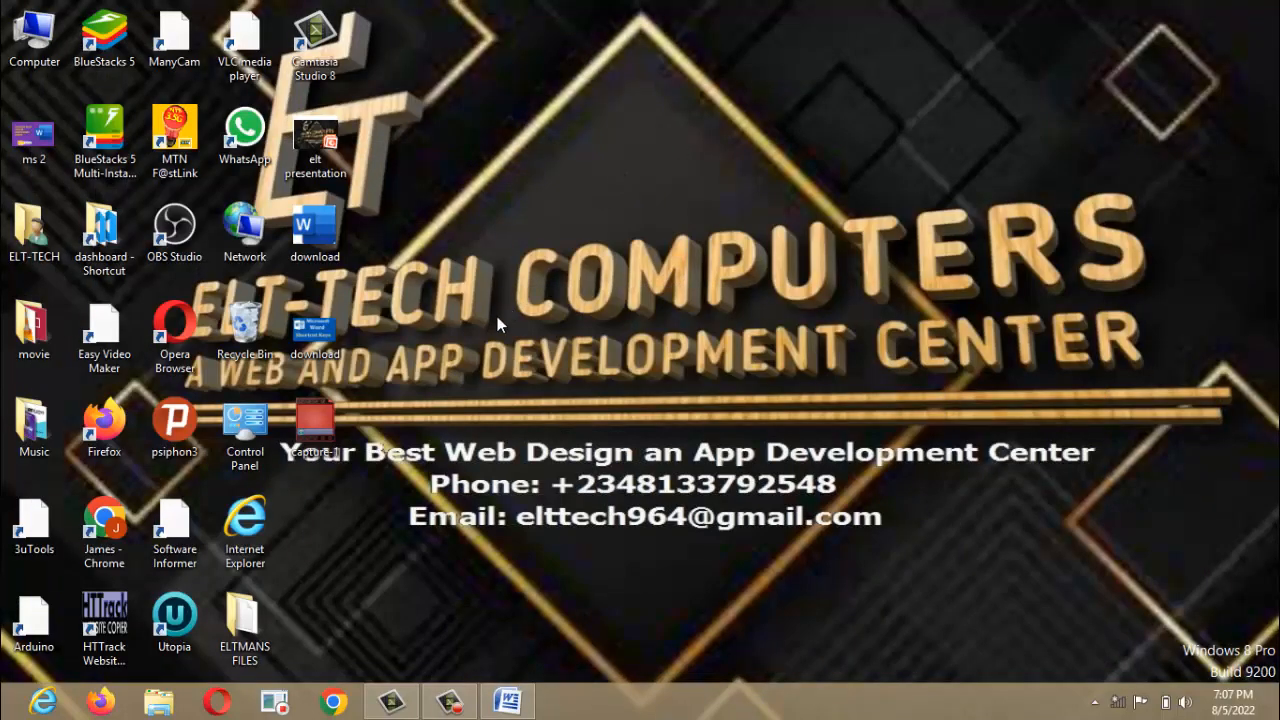
{"action": "left_click", "coordinate": [315, 228]}
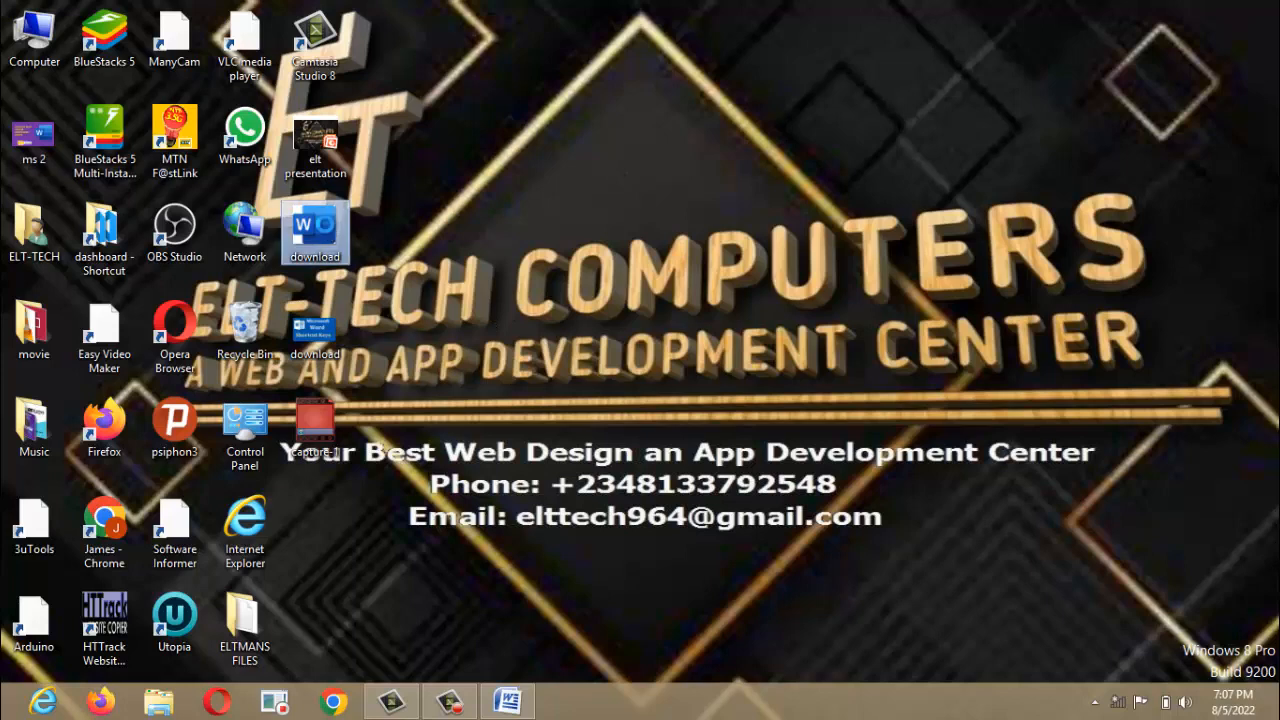
{"action": "right_click", "coordinate": [326, 227]}
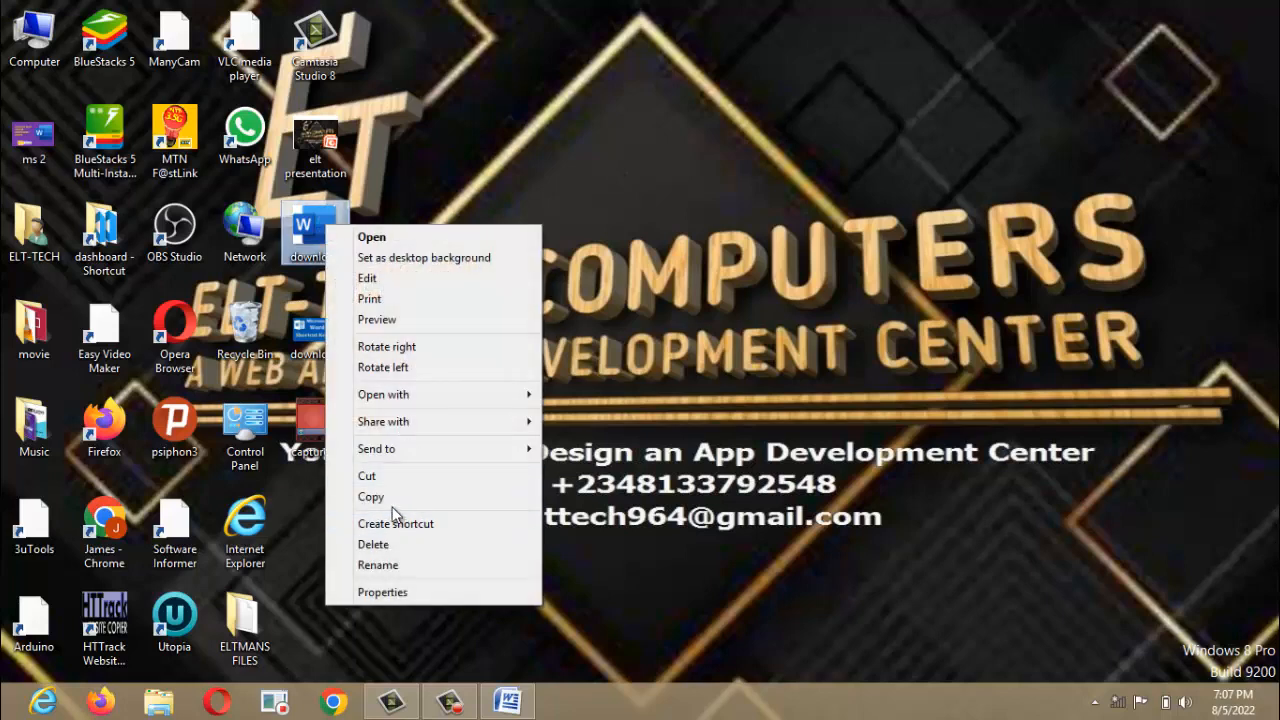
{"action": "left_click", "coordinate": [391, 503]}
{"action": "left_click", "coordinate": [507, 702]}
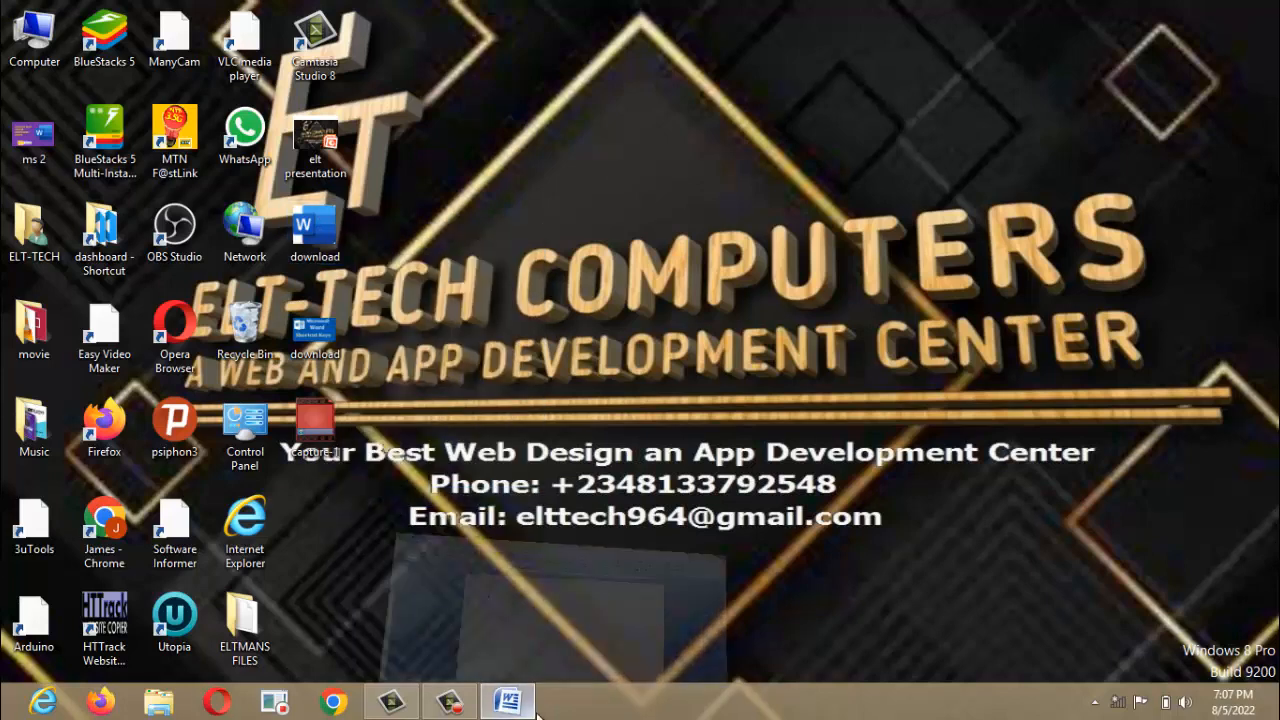
{"action": "right_click", "coordinate": [558, 441]}
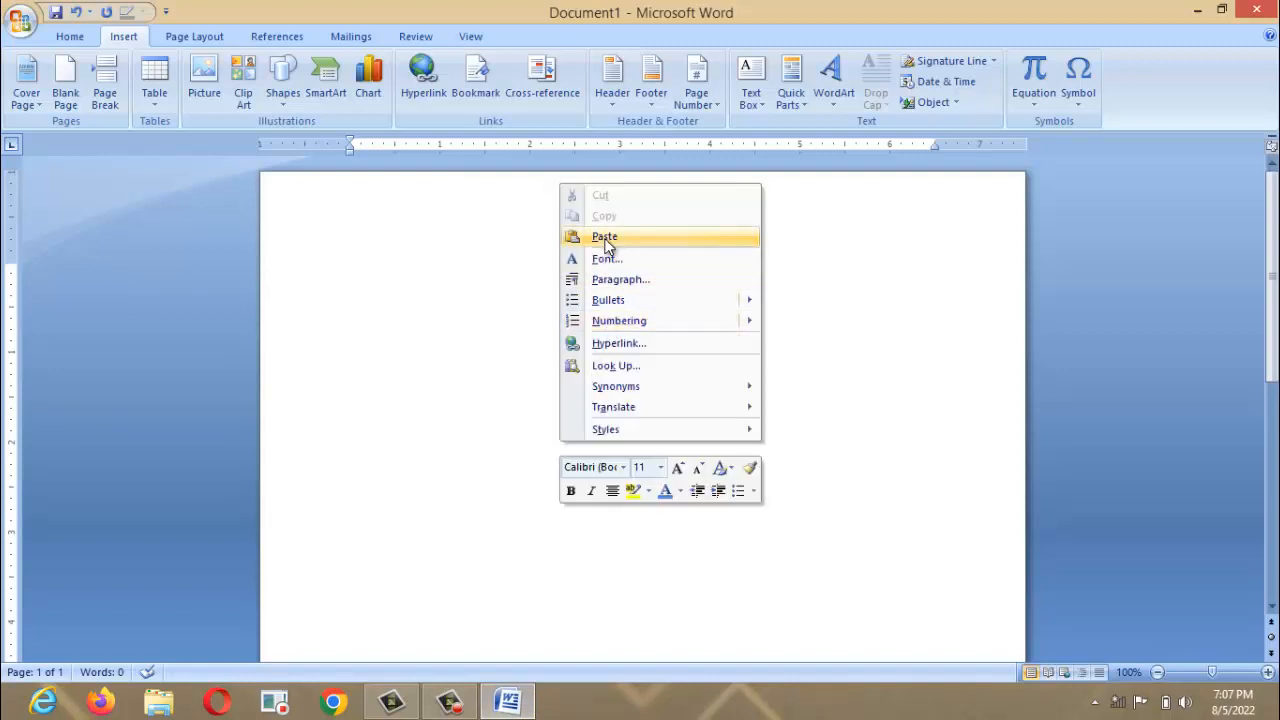
{"action": "left_click", "coordinate": [604, 237]}
{"action": "left_click", "coordinate": [554, 314]}
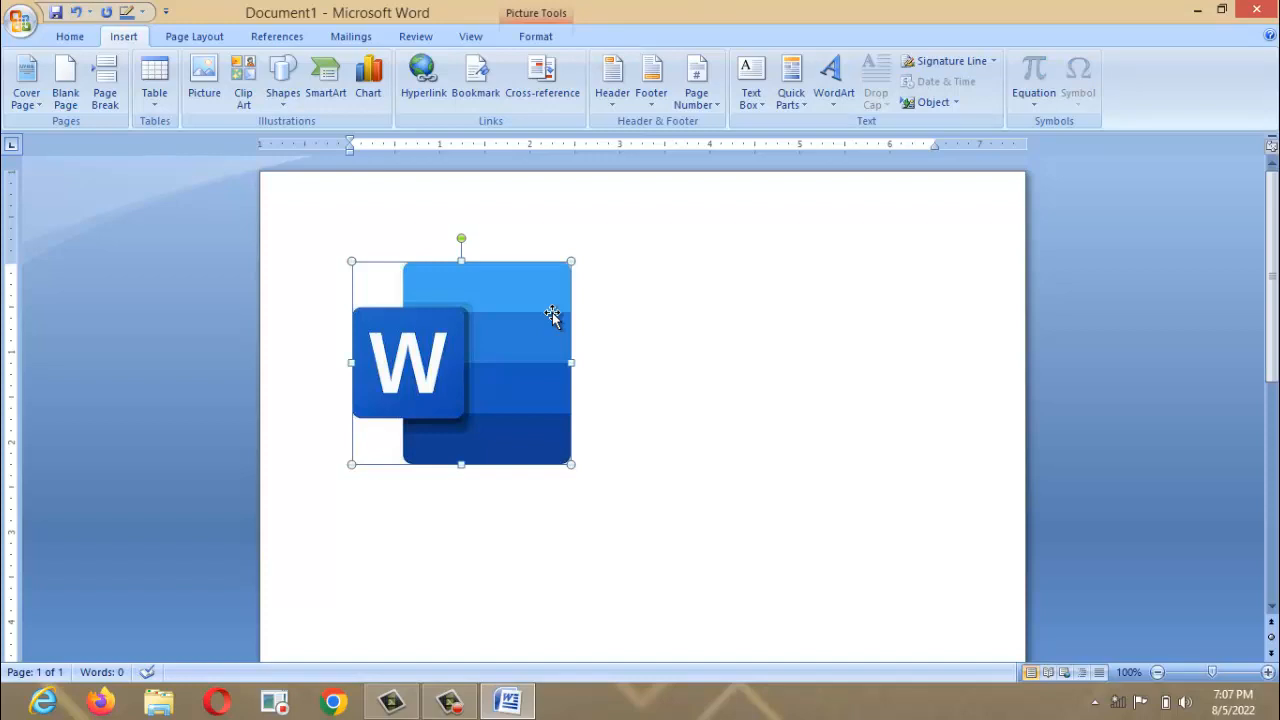
{"action": "key", "text": "Delete"}
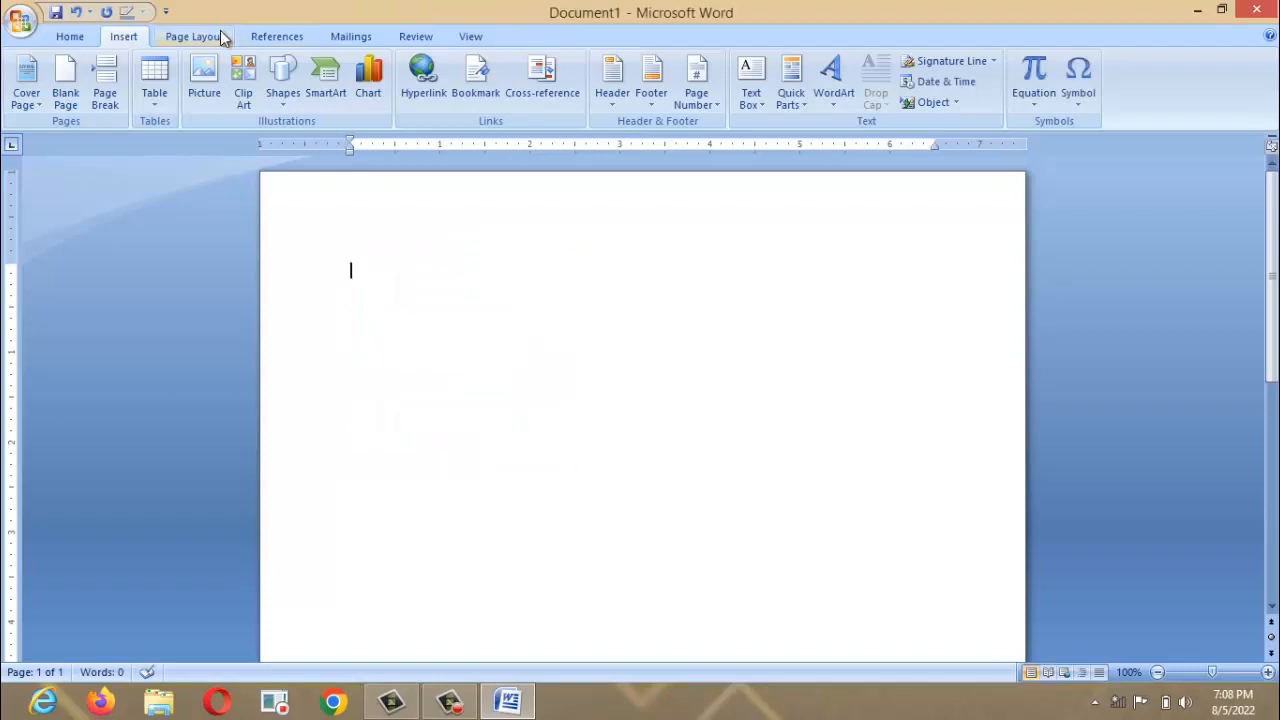
Search Clip Art for 'COMPUTER', including online clips.
{"action": "left_click", "coordinate": [243, 97]}
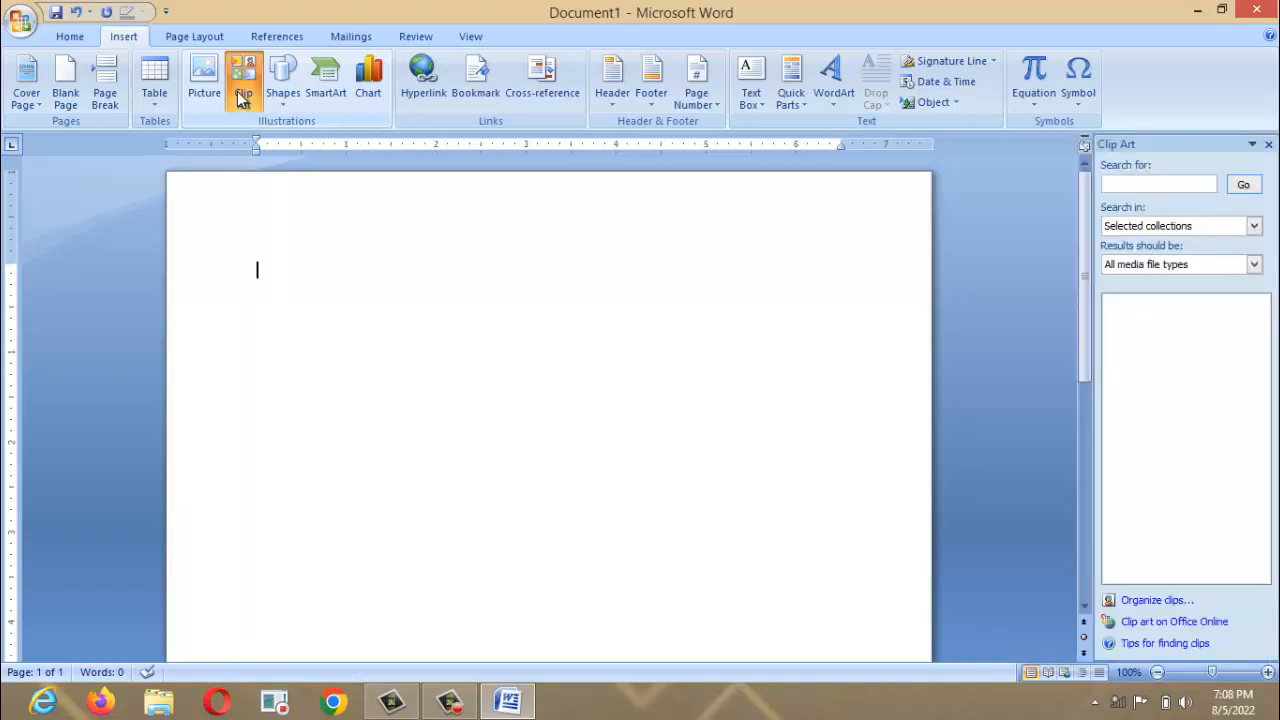
{"action": "left_click", "coordinate": [1138, 185]}
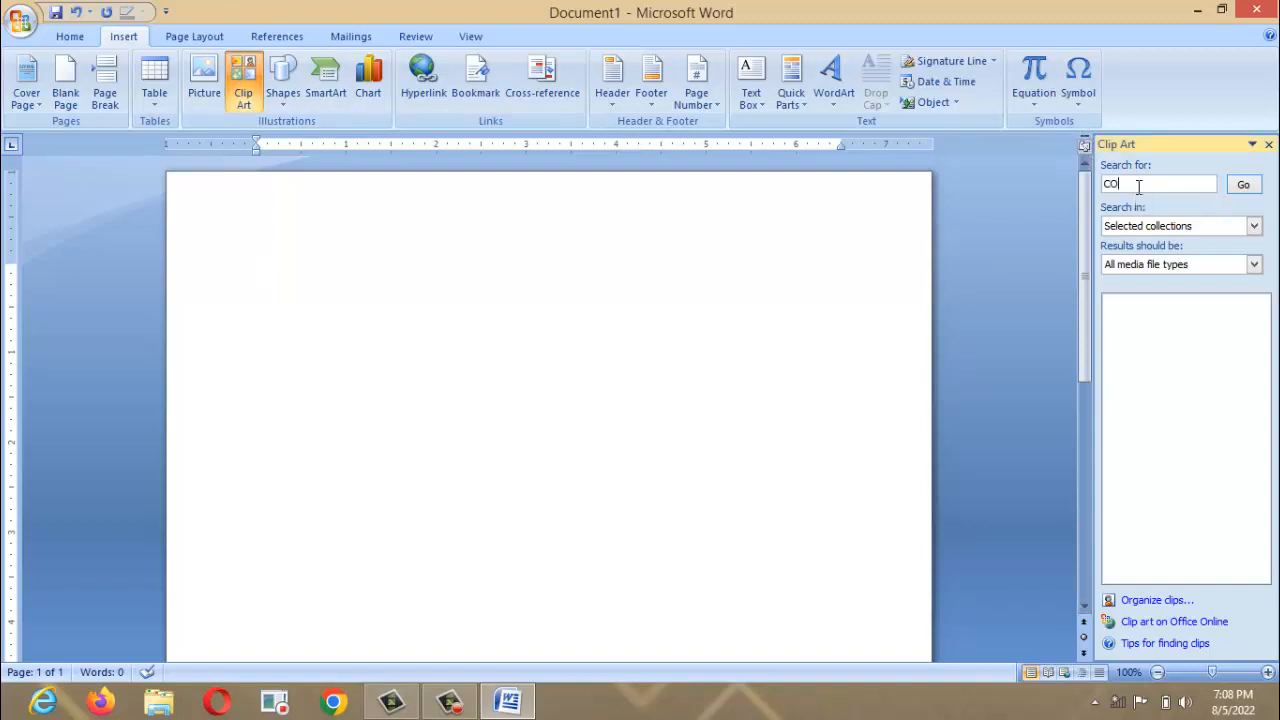
{"action": "type", "text": "COMPUTER"}
{"action": "left_click", "coordinate": [1248, 188]}
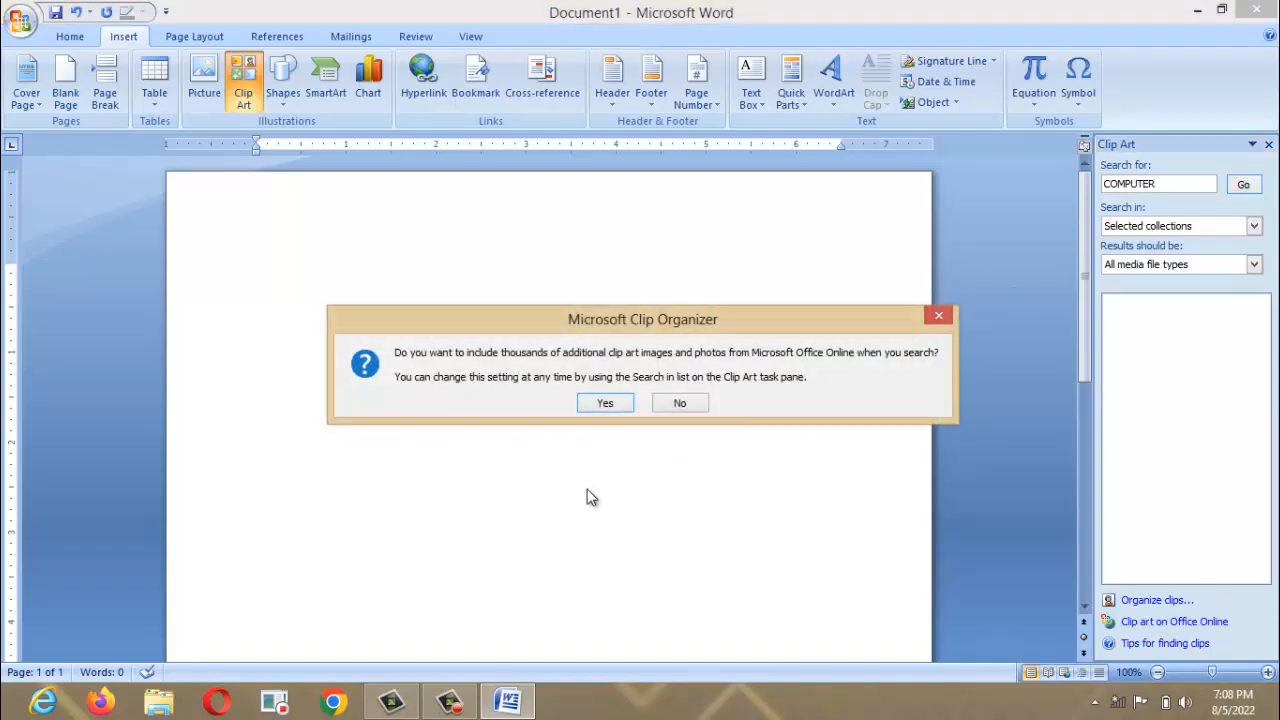
{"action": "left_click", "coordinate": [627, 410]}
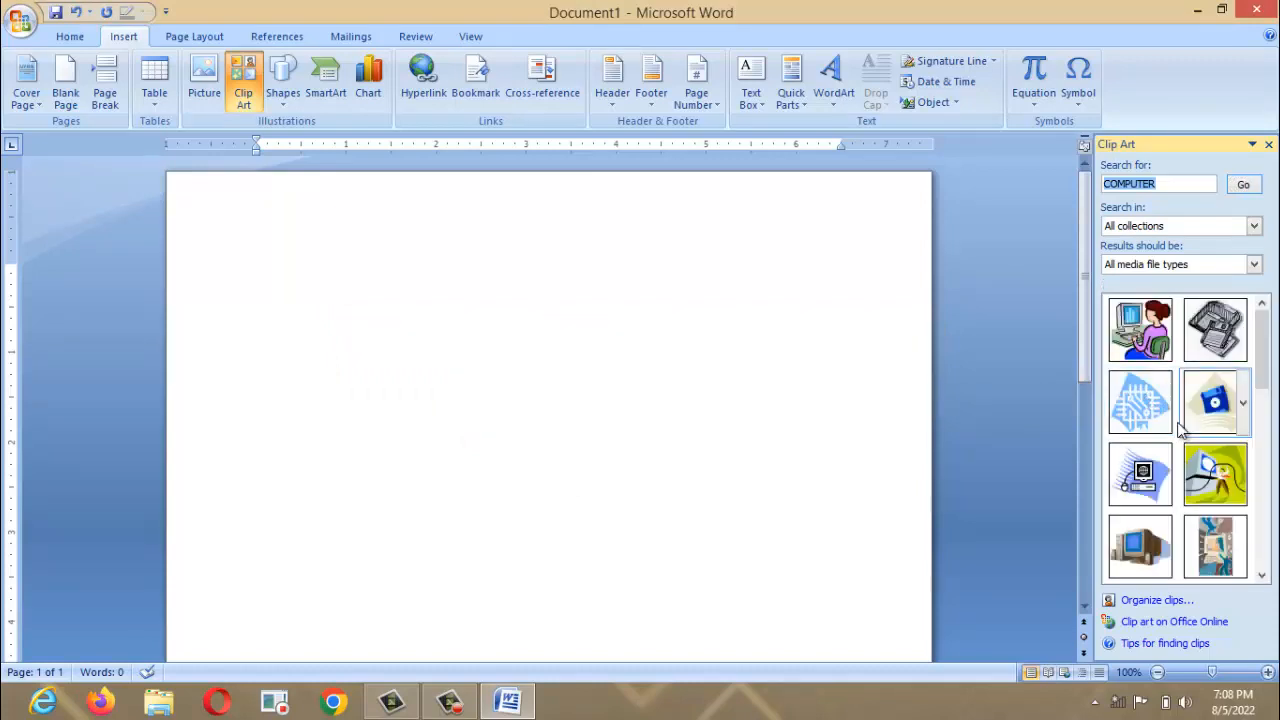
Insert the woman-at-computer clip, then delete it from the page.
{"action": "left_click", "coordinate": [1133, 356]}
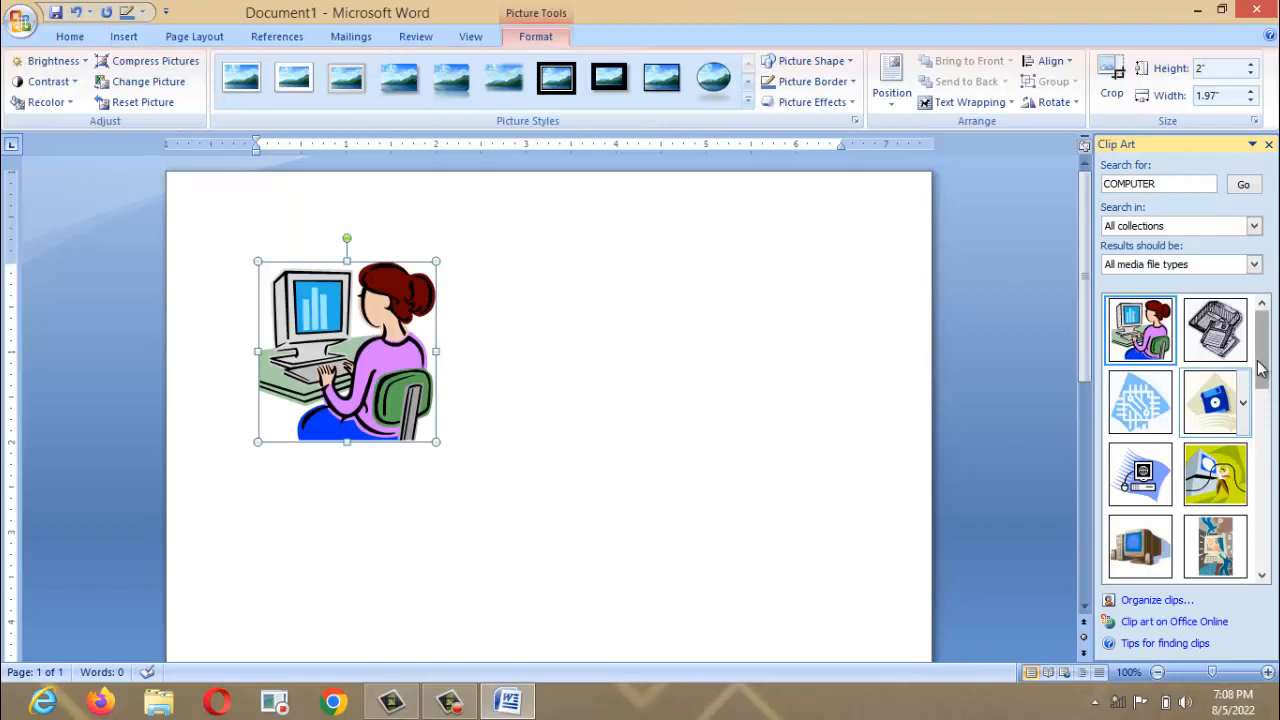
{"action": "left_click", "coordinate": [1268, 452]}
{"action": "left_click_drag", "start_coordinate": [1268, 452], "coordinate": [1273, 378]}
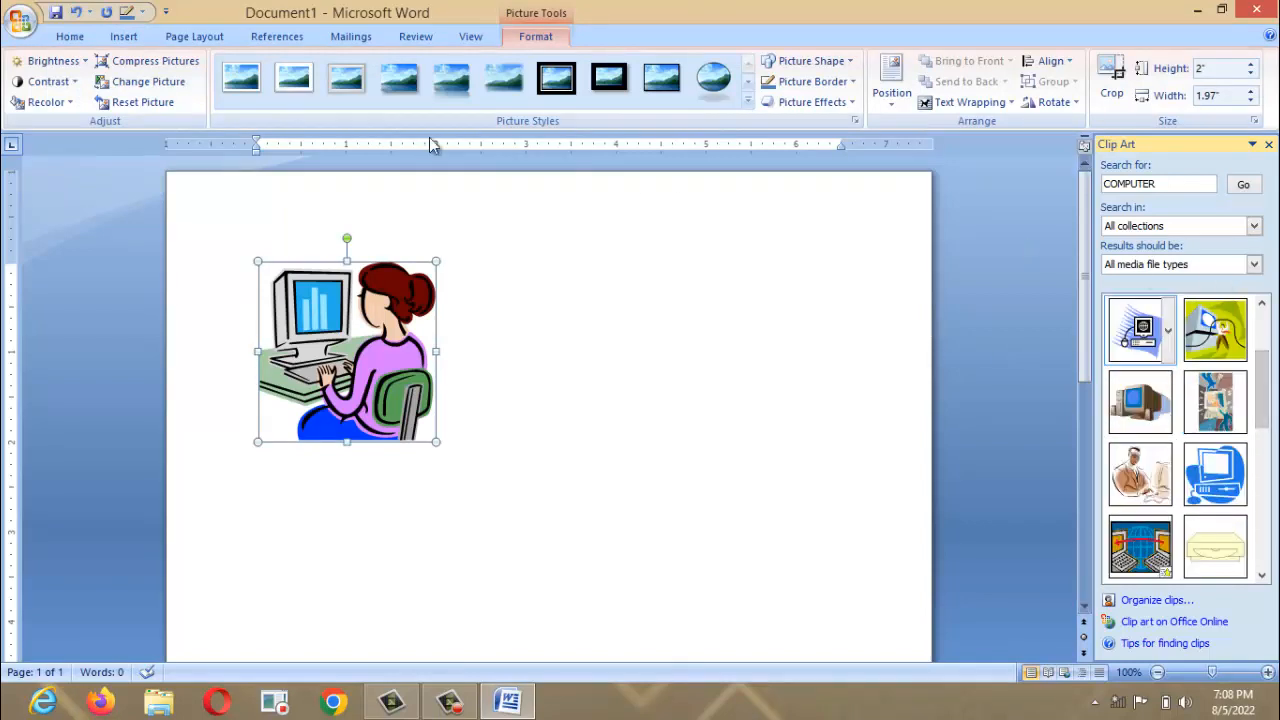
{"action": "left_click", "coordinate": [123, 36]}
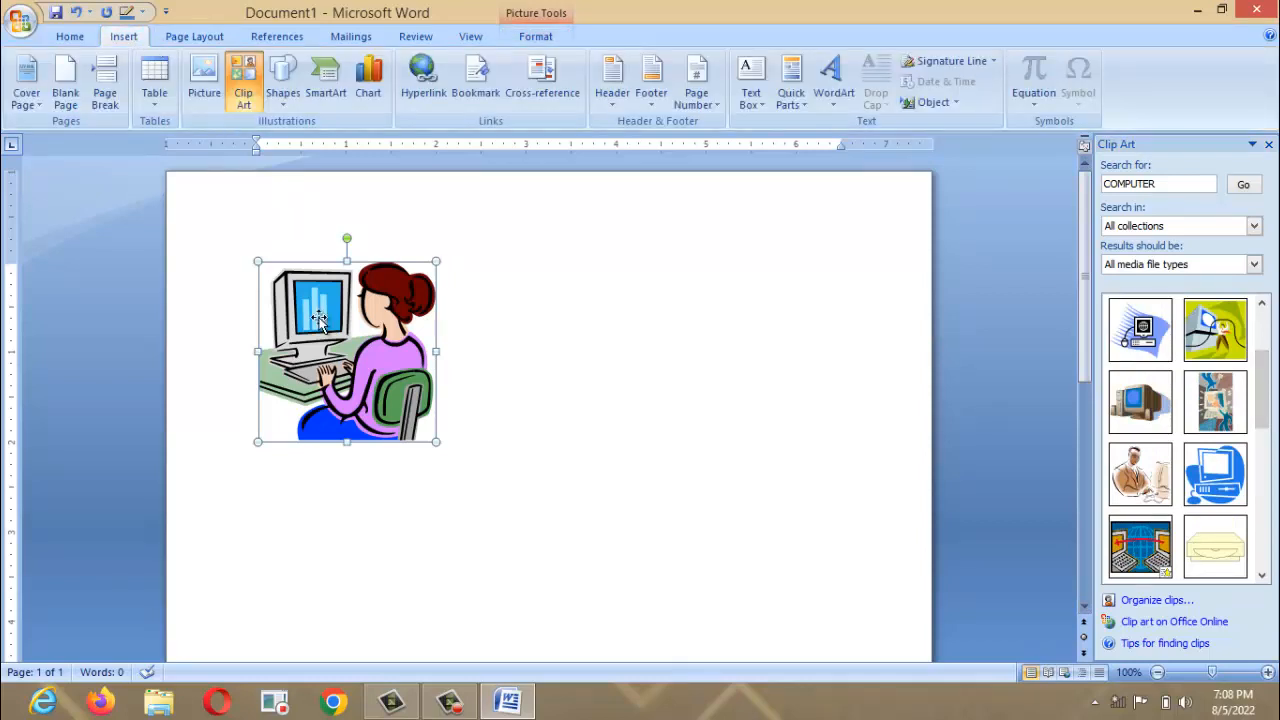
{"action": "key", "text": "Delete"}
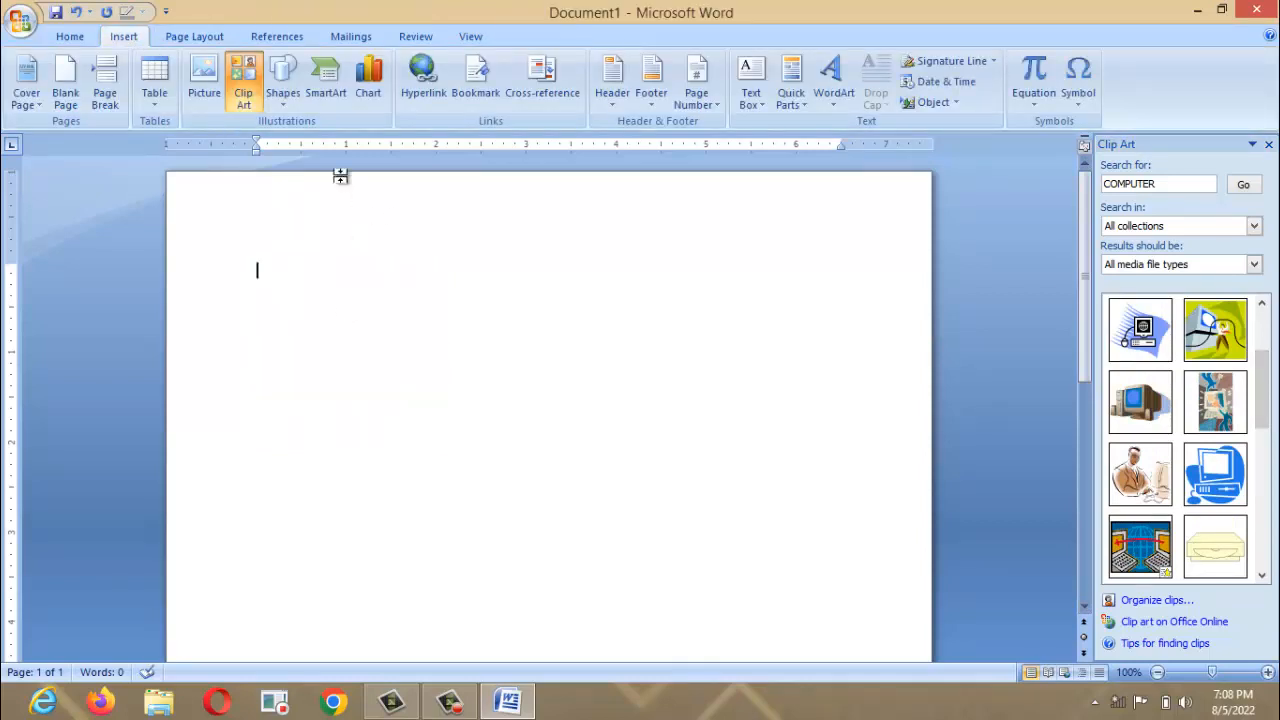
Preview the Picture Accent List SmartArt layout and close the gallery without inserting.
{"action": "left_click", "coordinate": [330, 92]}
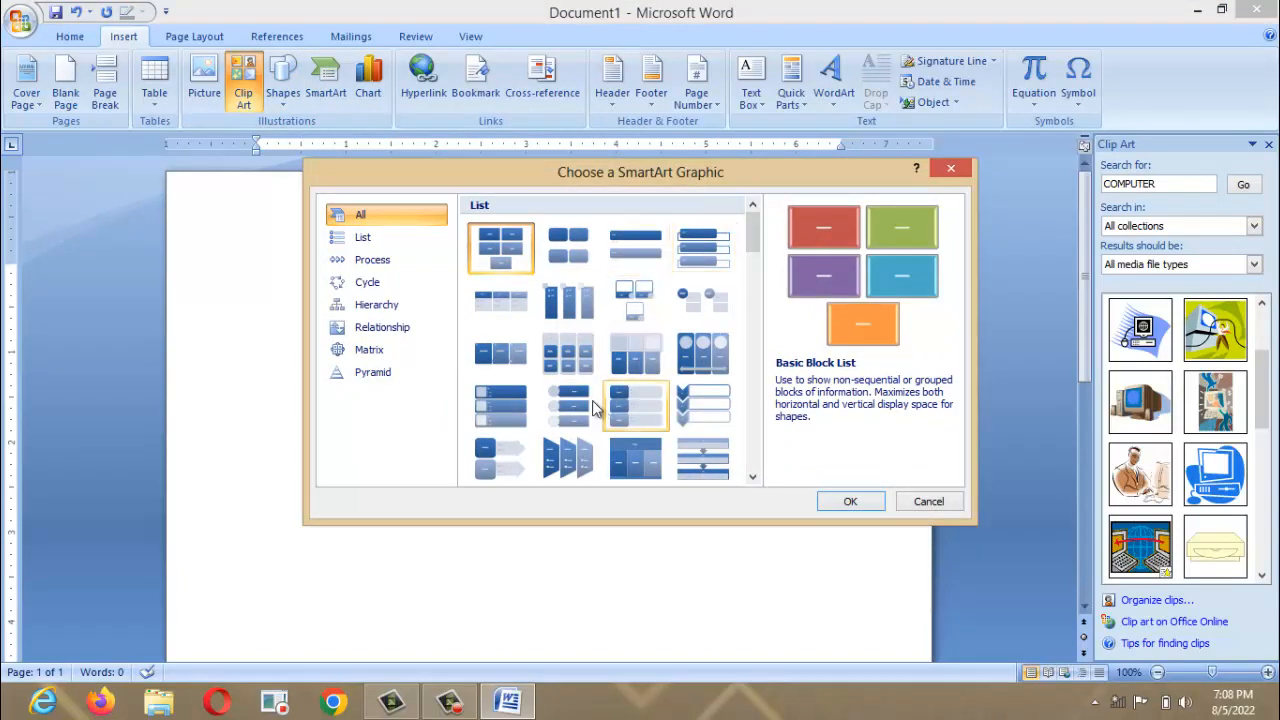
{"action": "left_click", "coordinate": [582, 311]}
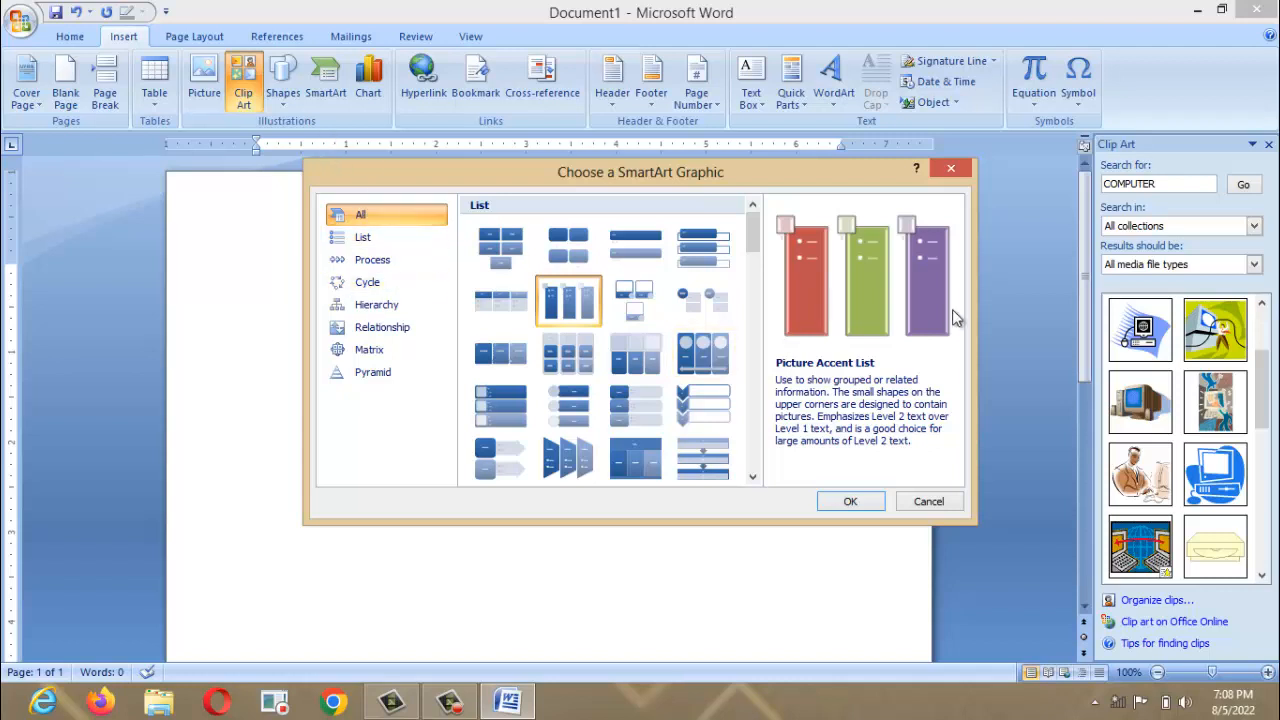
{"action": "left_click", "coordinate": [955, 168]}
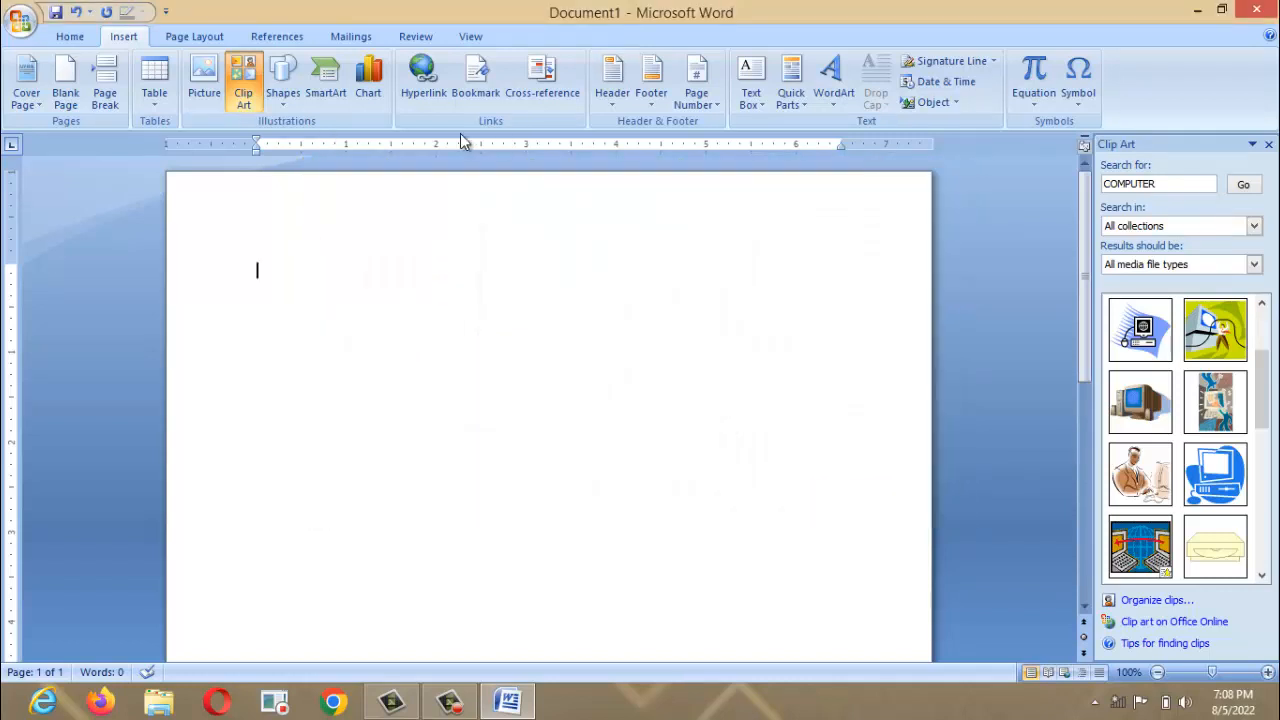
Choose a Column chart type in Insert Chart and confirm with OK.
{"action": "left_click", "coordinate": [368, 80]}
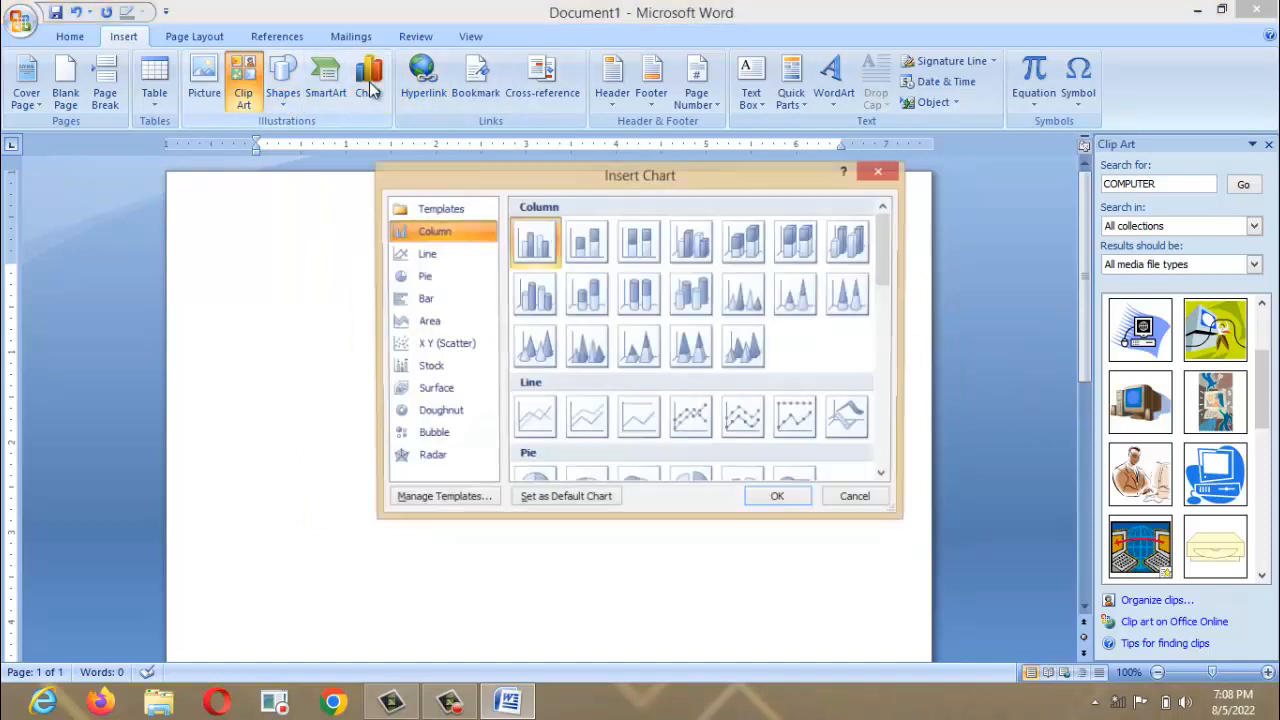
{"action": "left_click", "coordinate": [420, 281]}
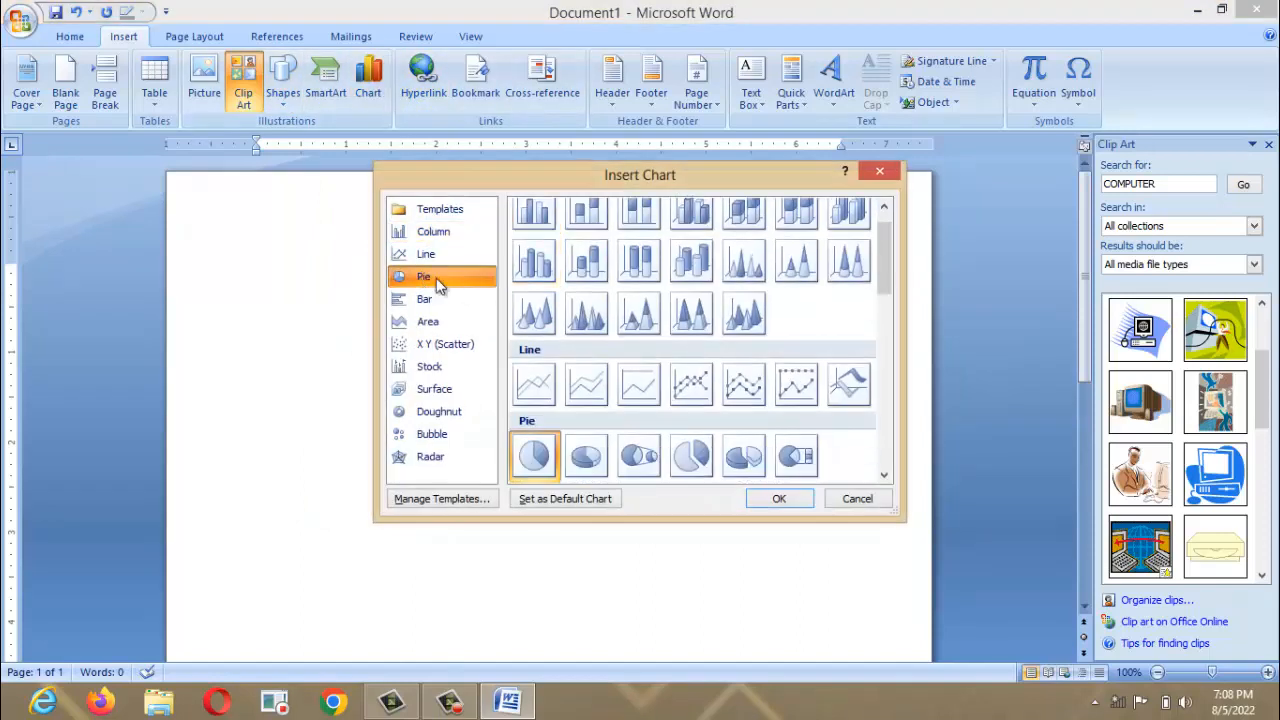
{"action": "left_click", "coordinate": [566, 280]}
{"action": "left_click", "coordinate": [780, 500]}
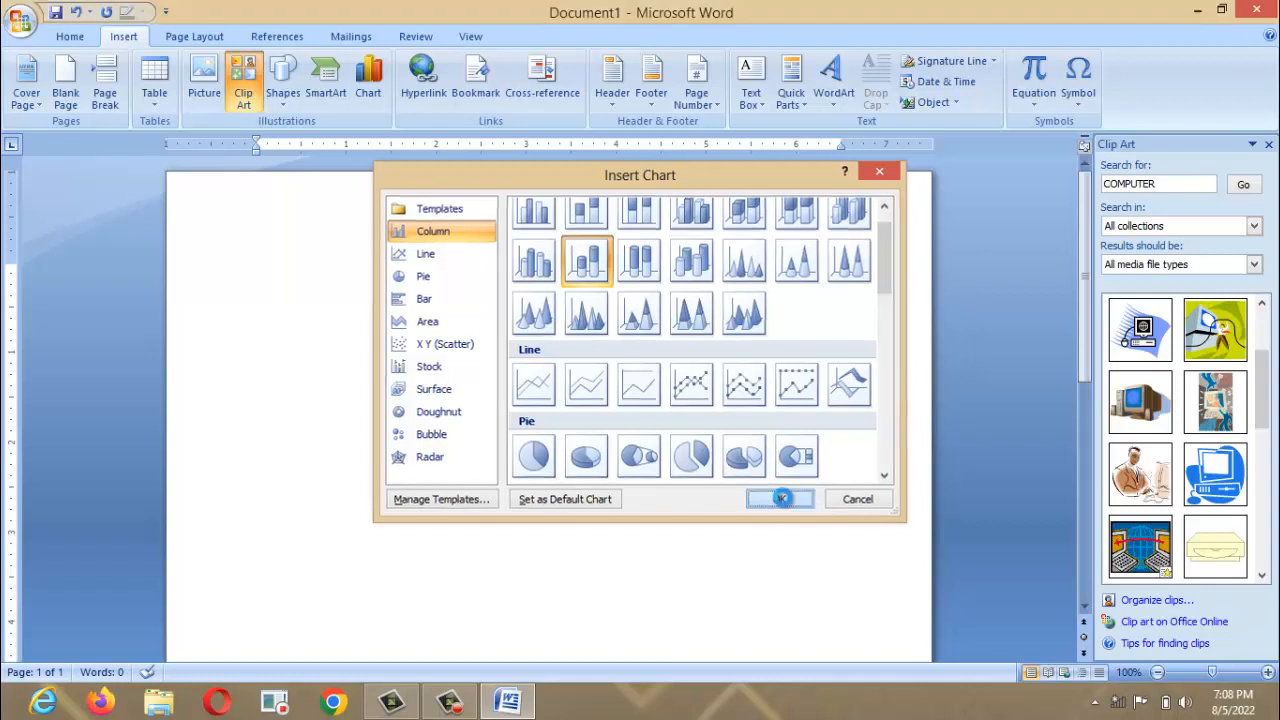
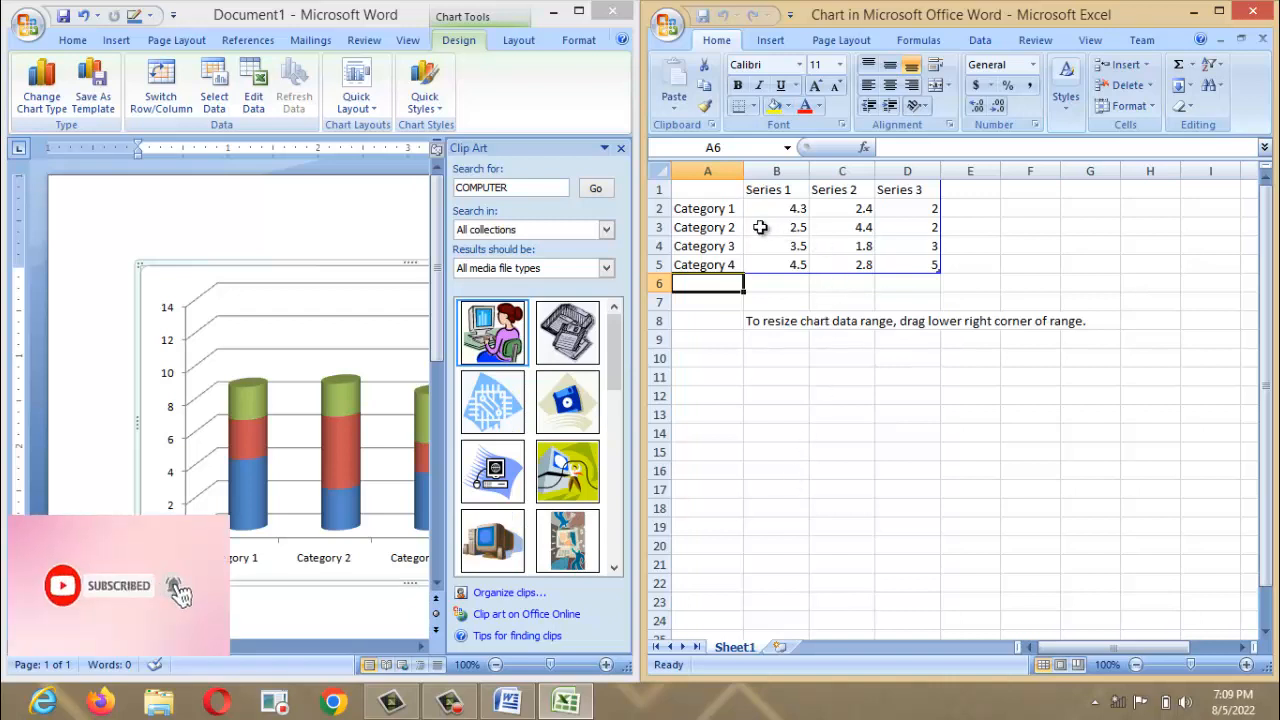
Change Category 1's Series 1 value in cell B2 to 9.4.
{"action": "left_click", "coordinate": [790, 208]}
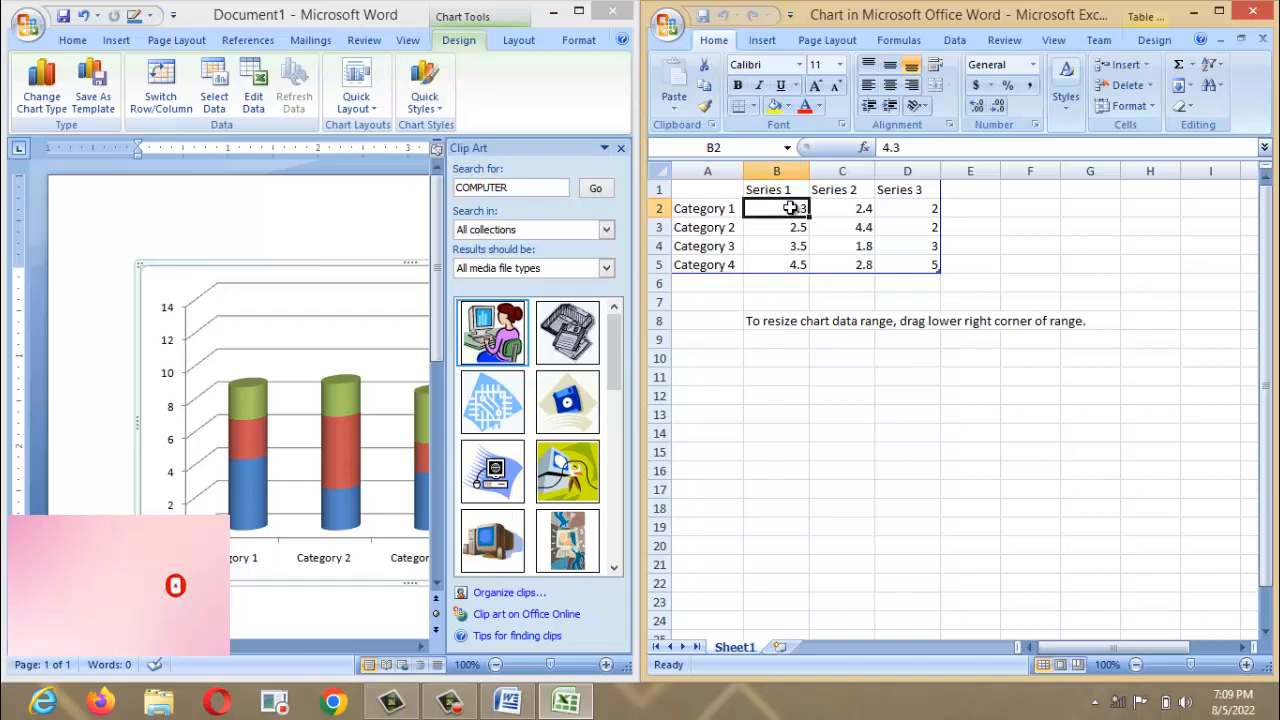
{"action": "type", "text": "9"}
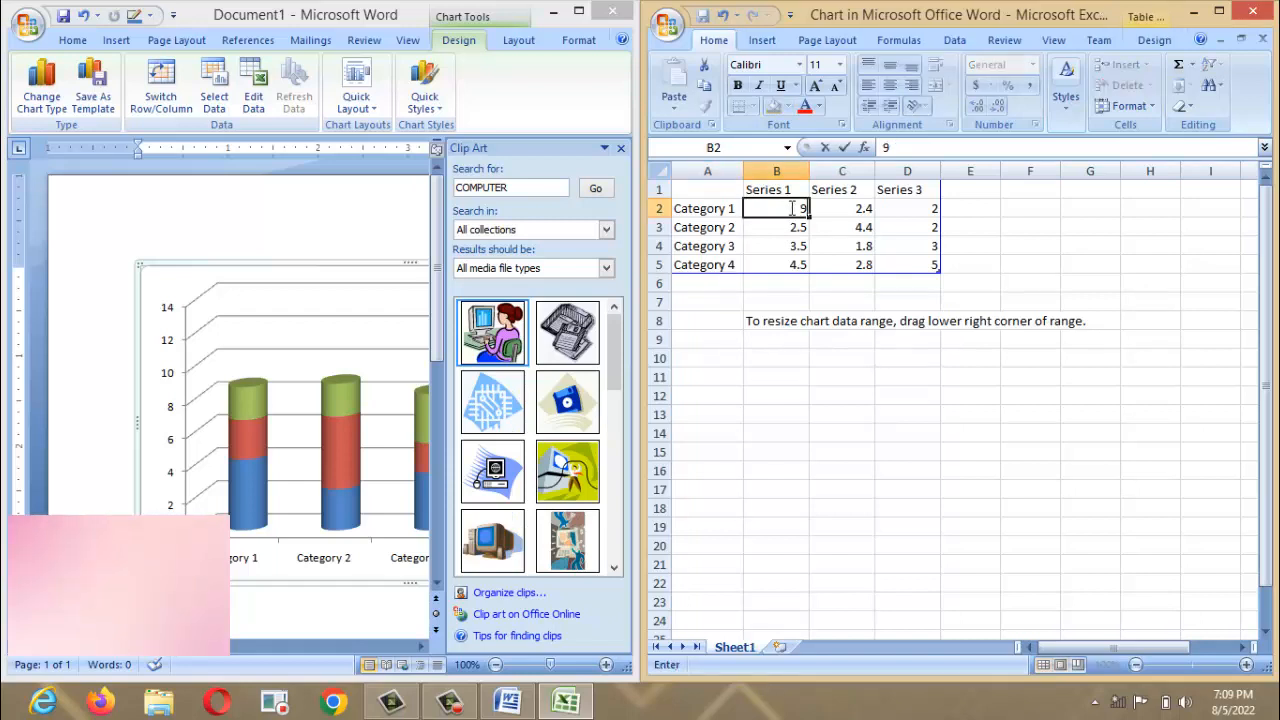
{"action": "type", "text": ".4"}
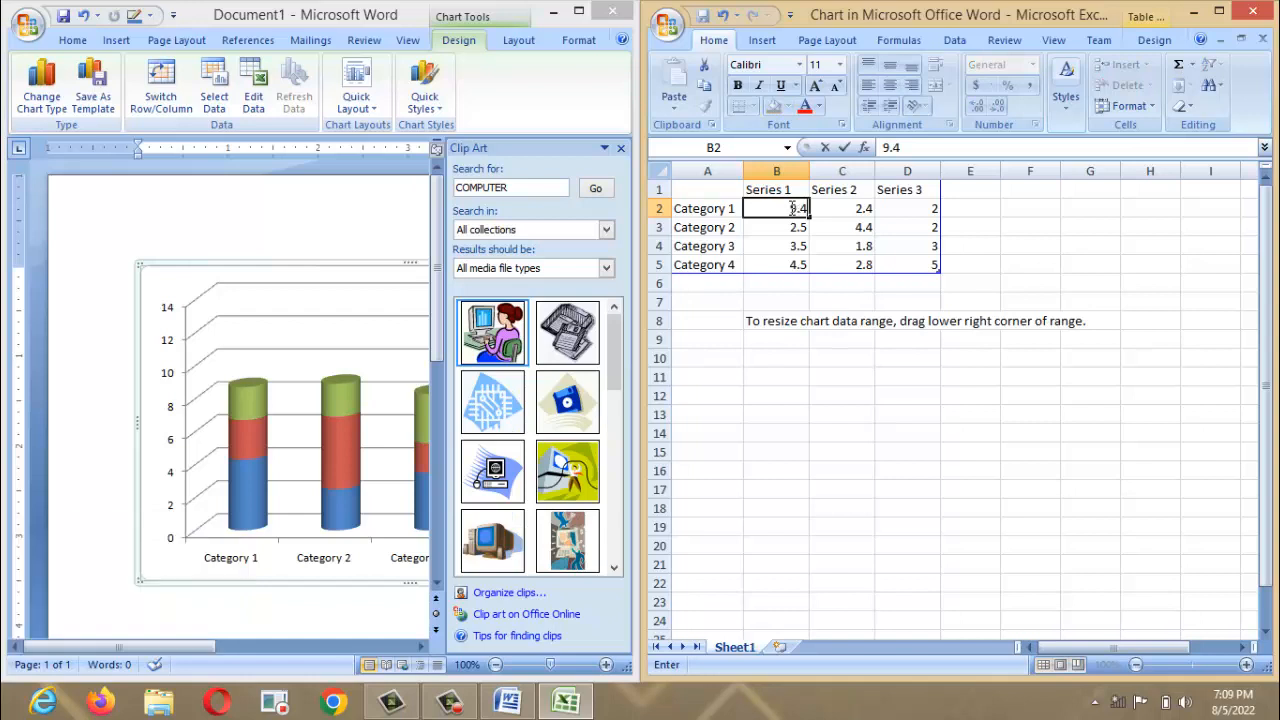
{"action": "left_click", "coordinate": [878, 265]}
Extend the chart data range down to row 6.
{"action": "left_click", "coordinate": [697, 282]}
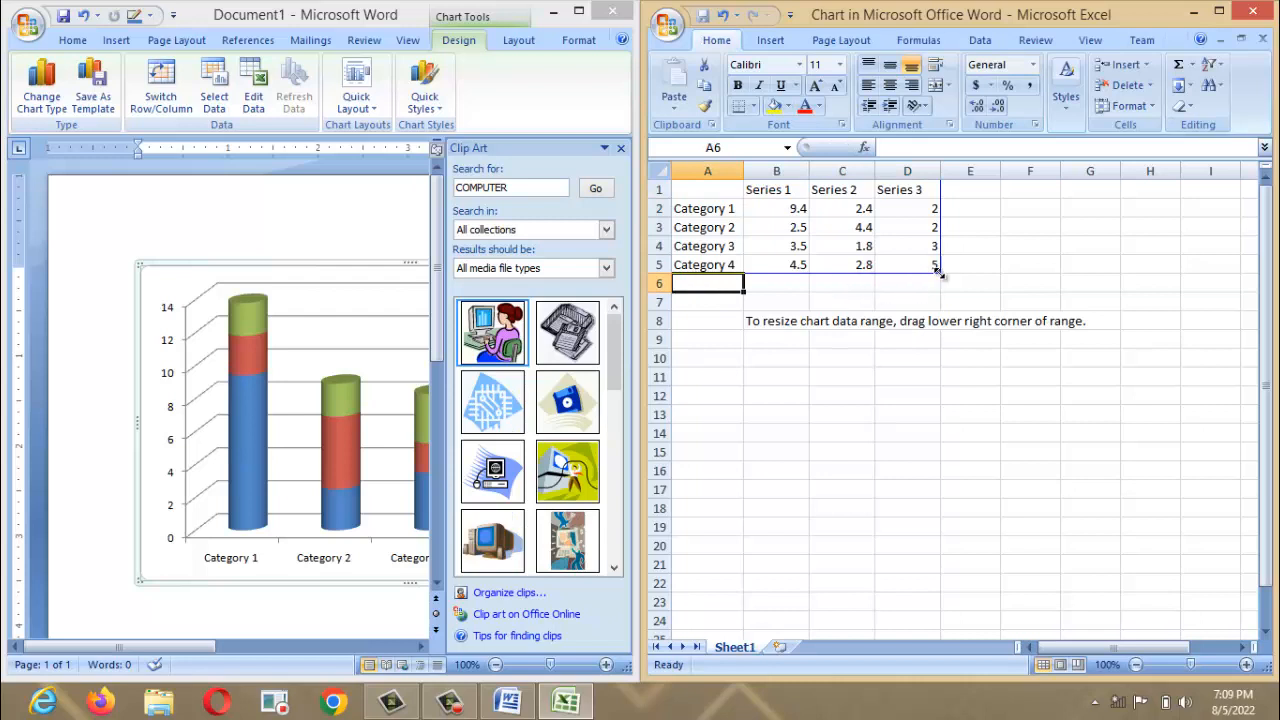
{"action": "left_click_drag", "start_coordinate": [937, 272], "coordinate": [937, 289]}
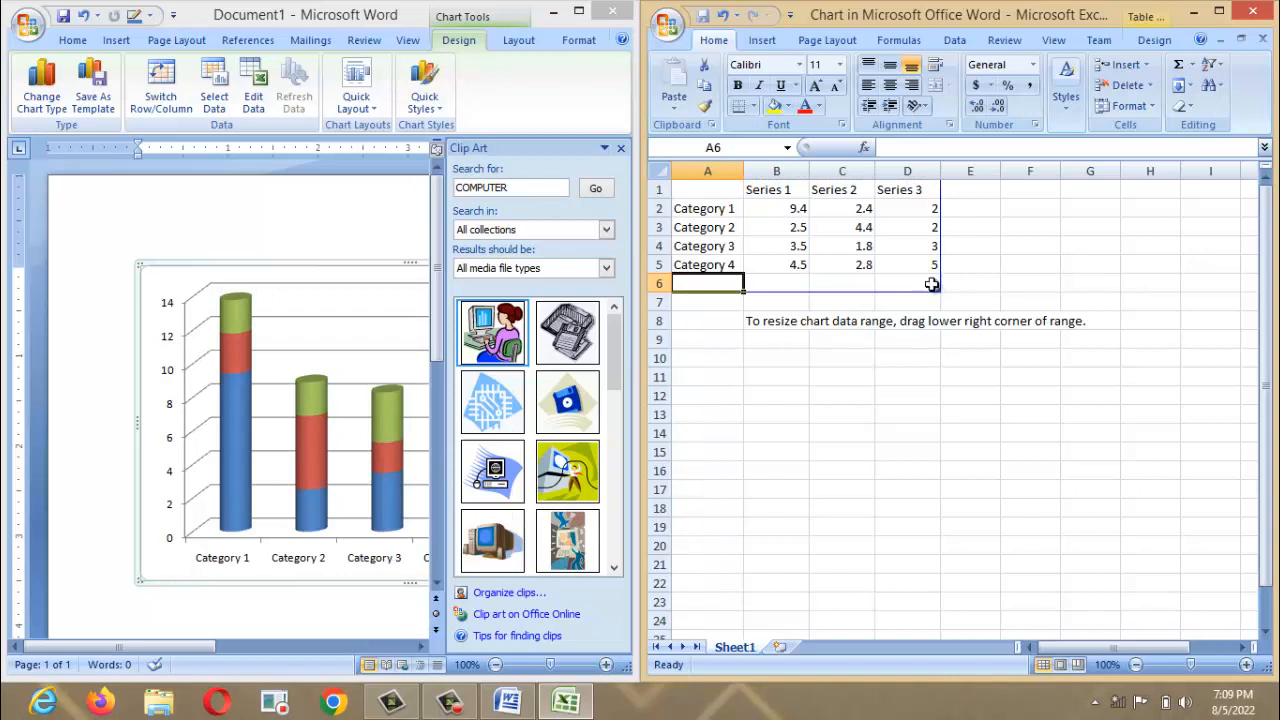
{"action": "key", "text": "ctrl+z"}
{"action": "left_click_drag", "start_coordinate": [939, 272], "coordinate": [939, 288]}
Enter the new row elt-tech, 4, 3, 3 in A6:D6 and view the Word chart.
{"action": "type", "text": "V"}
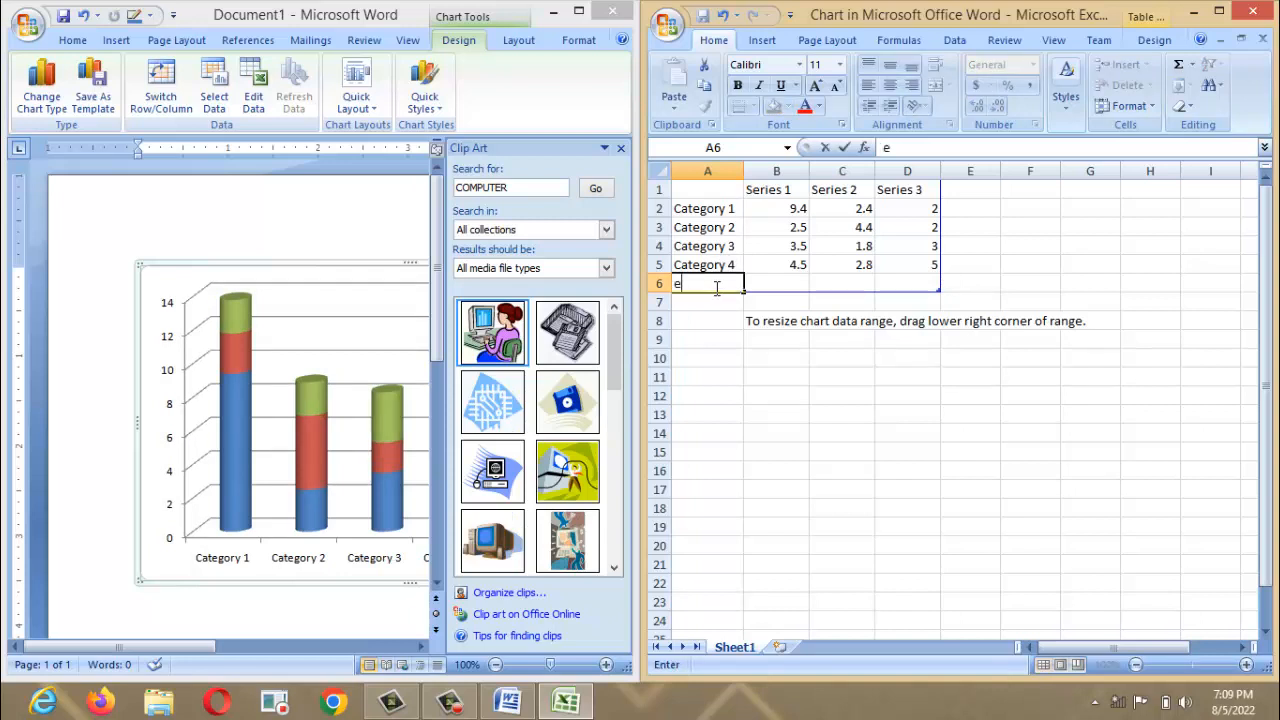
{"action": "type", "text": "lt-tech"}
{"action": "key", "text": "Tab"}
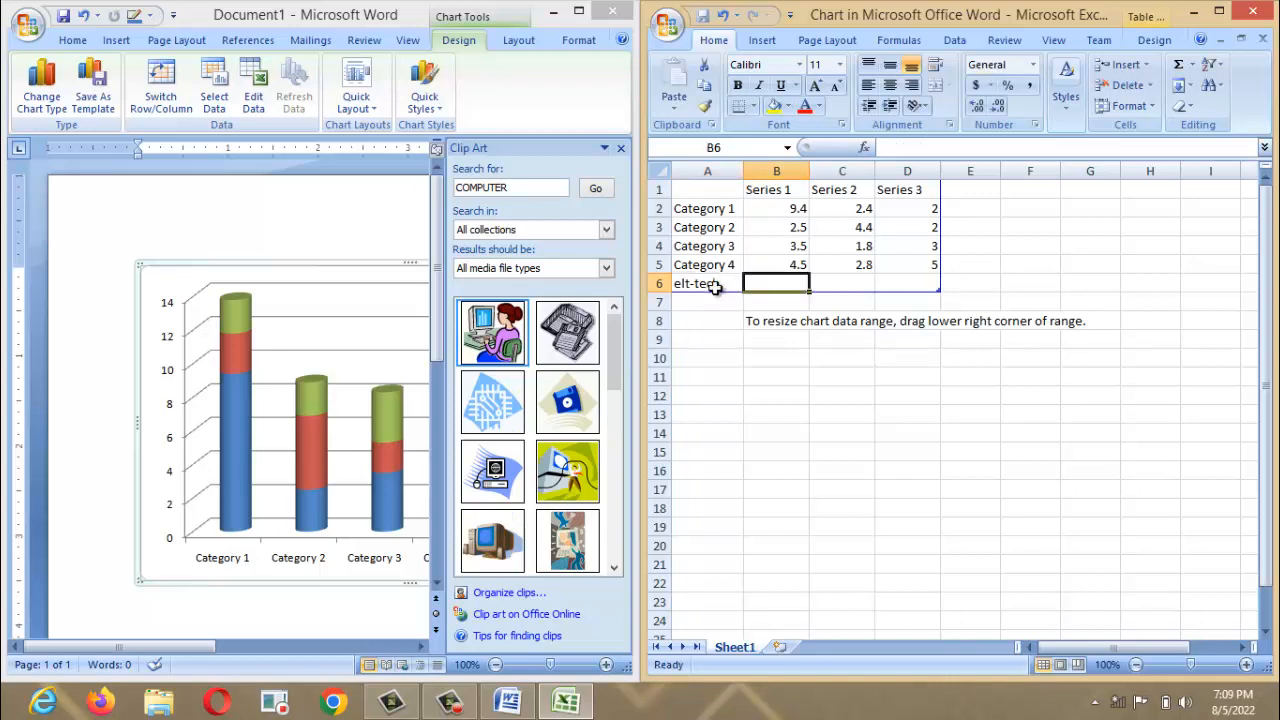
{"action": "type", "text": "4"}
{"action": "key", "text": "Tab"}
{"action": "type", "text": "3"}
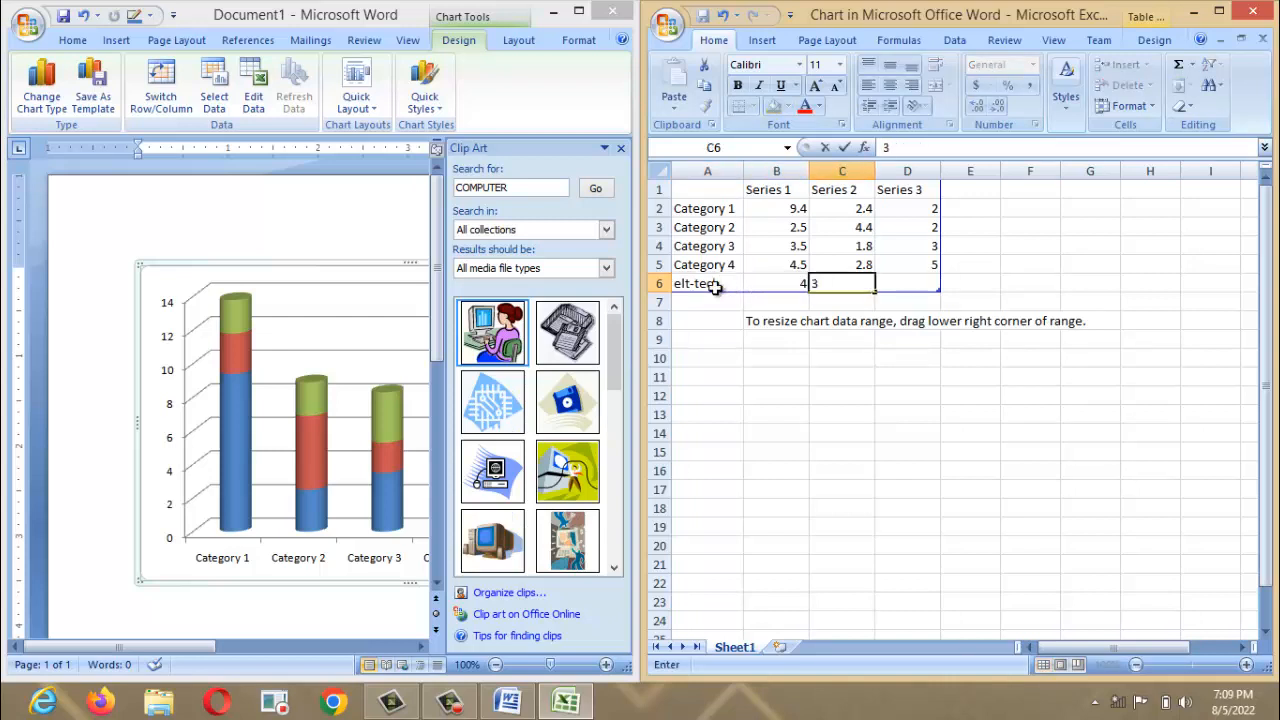
{"action": "key", "text": "Tab"}
{"action": "type", "text": "3"}
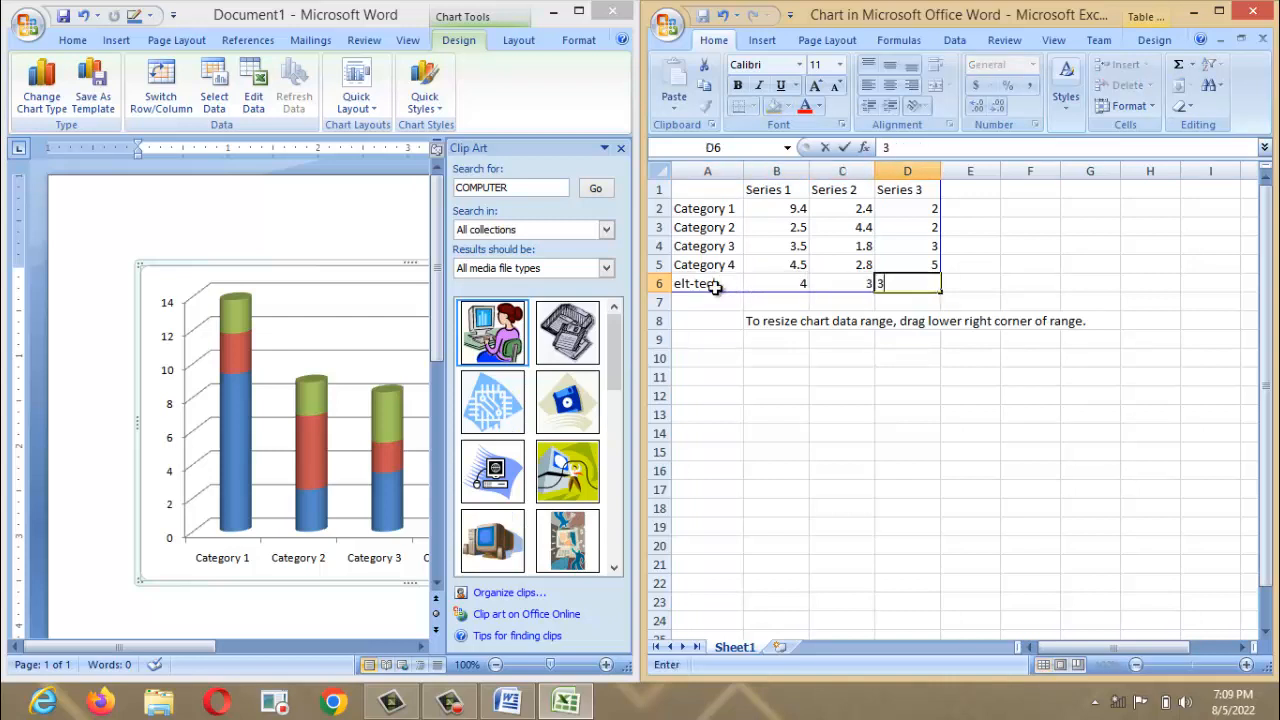
{"action": "left_click", "coordinate": [398, 192]}
{"action": "left_click", "coordinate": [578, 14]}
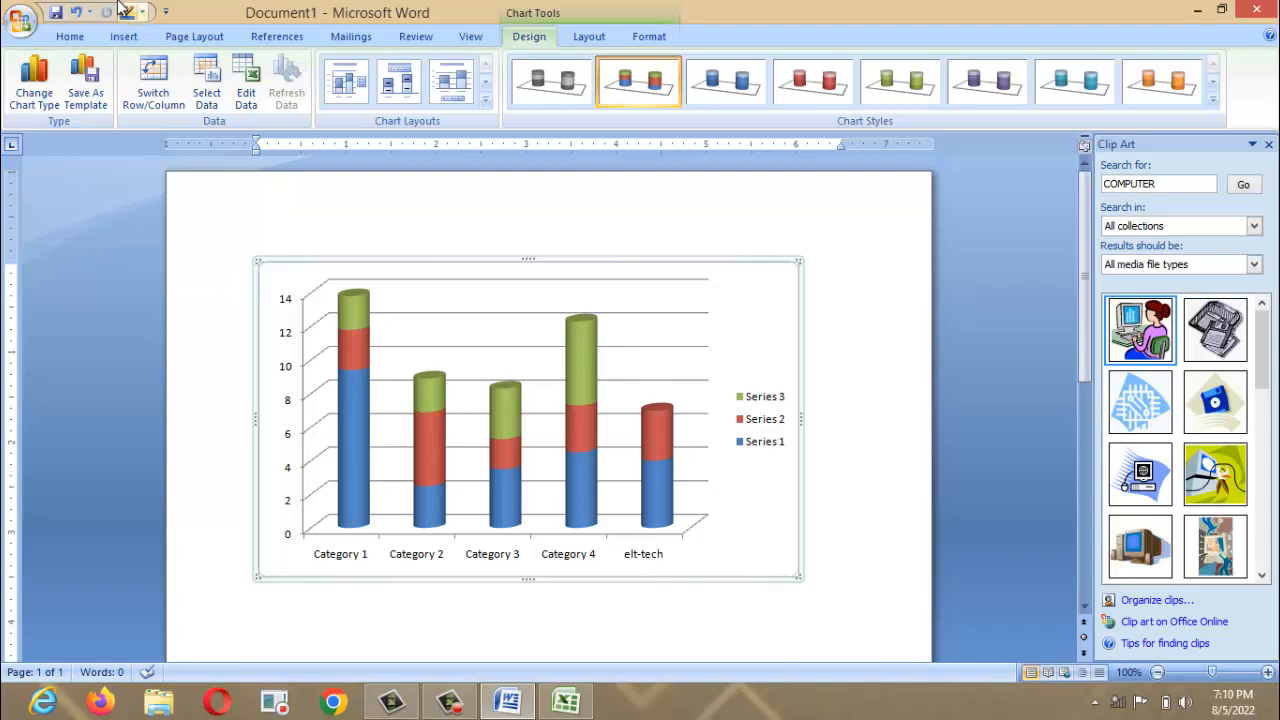
Rename the first chart category in A2 to computer.
{"action": "left_click", "coordinate": [124, 36]}
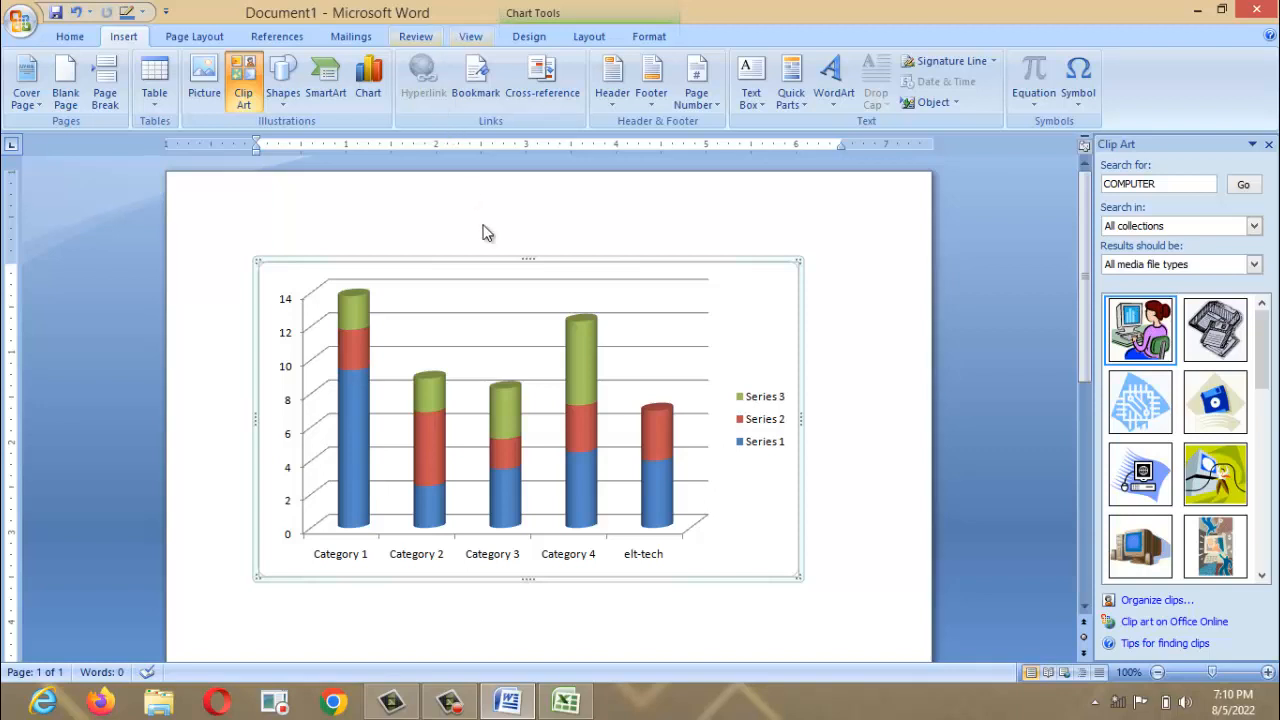
{"action": "left_click", "coordinate": [566, 703]}
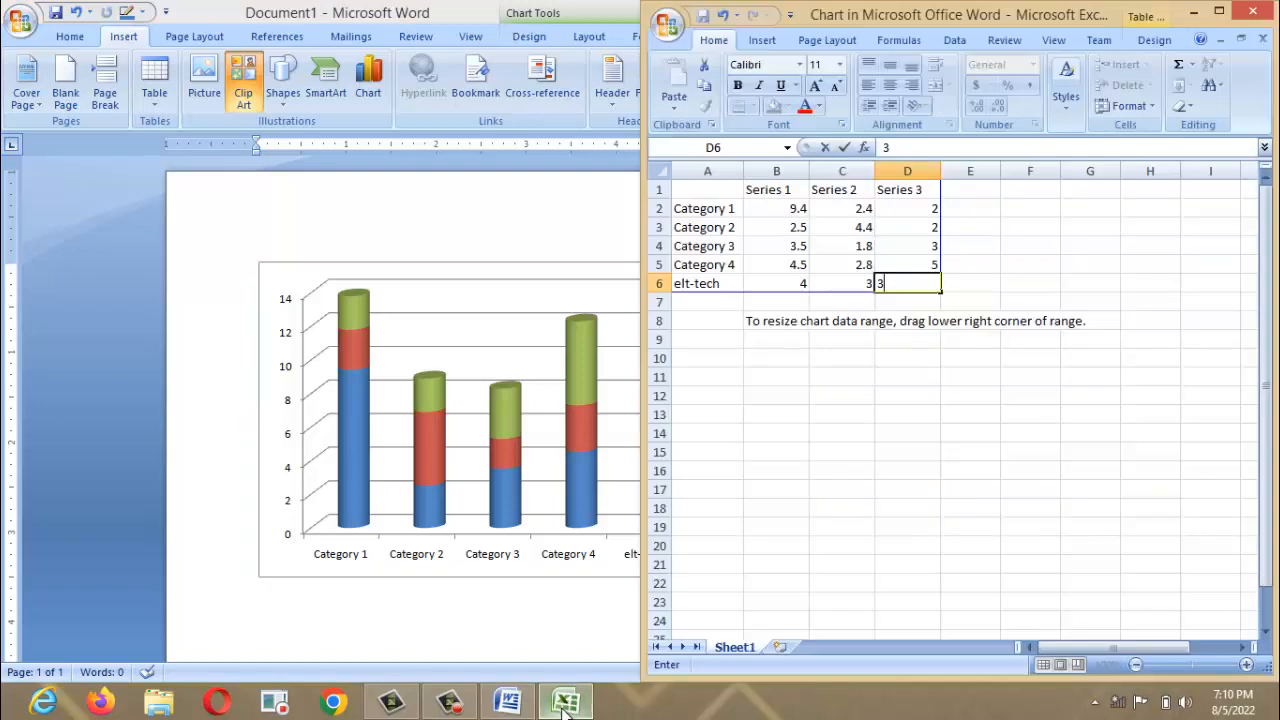
{"action": "left_click", "coordinate": [709, 211]}
{"action": "type", "text": "computer"}
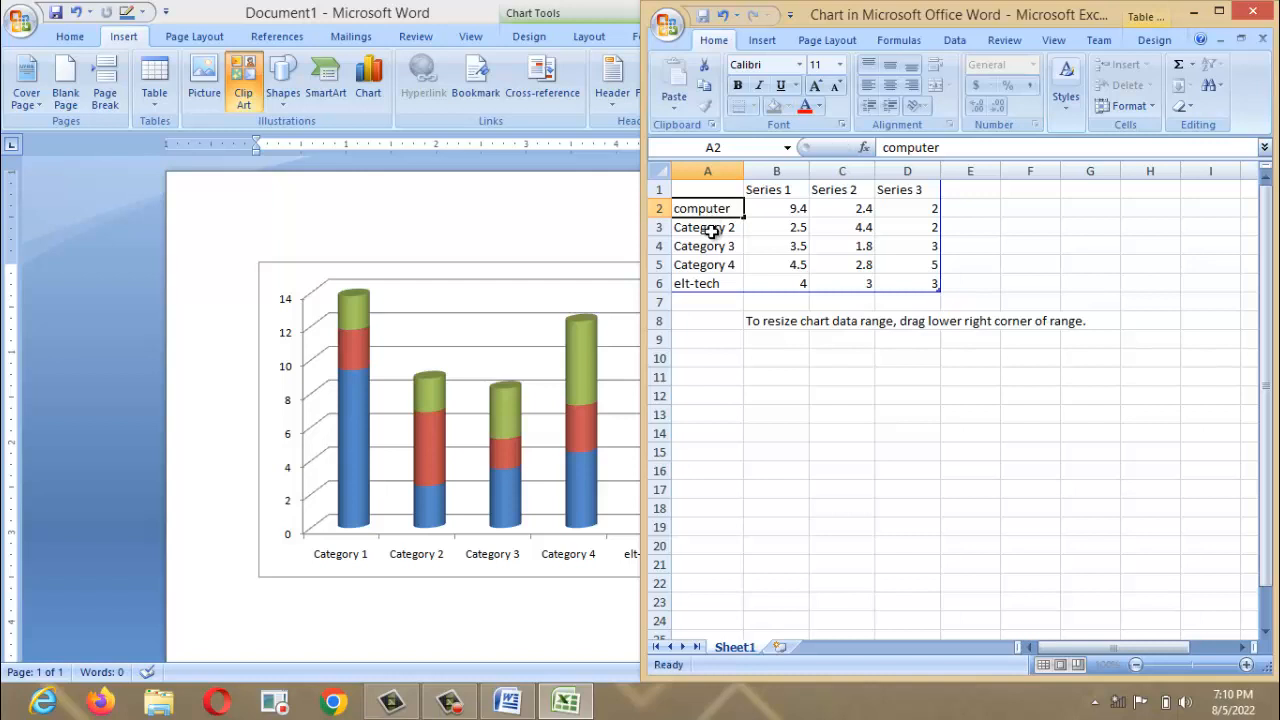
{"action": "left_click", "coordinate": [712, 229]}
Rename the second category in A3 to Video and commit the entry.
{"action": "key", "text": "BackSpace"}
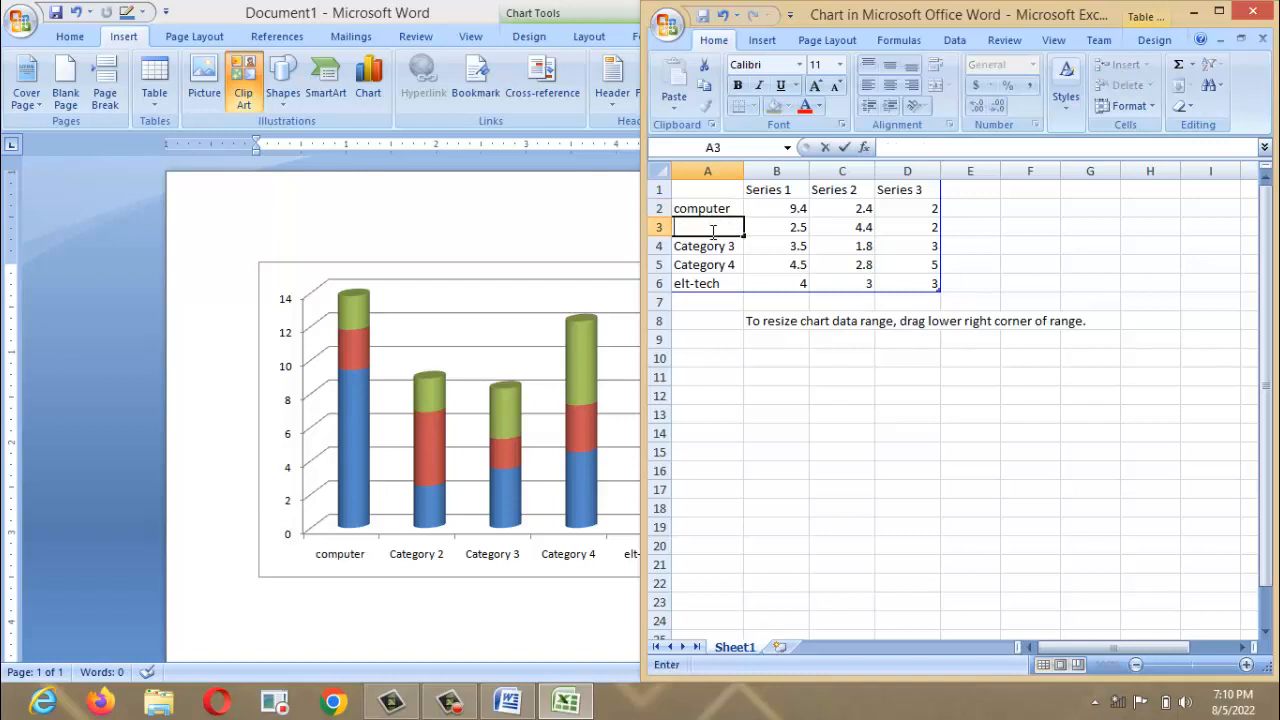
{"action": "type", "text": "Video"}
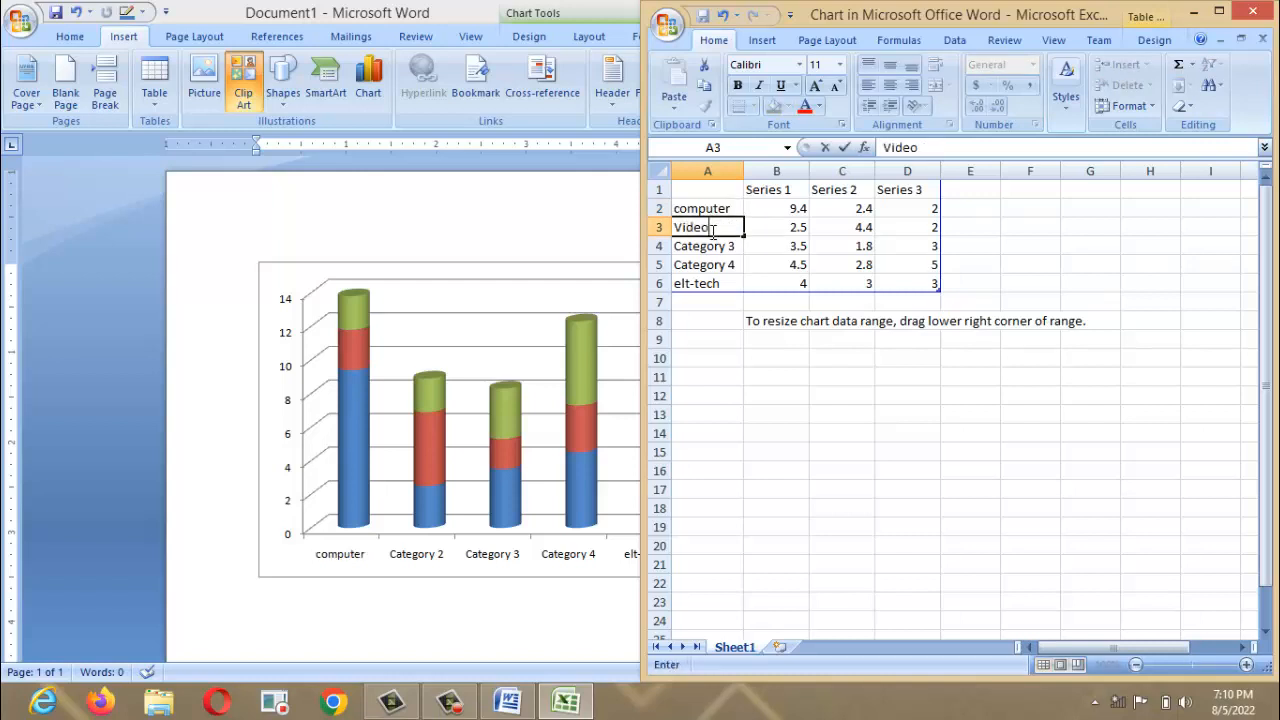
{"action": "left_click", "coordinate": [505, 240]}
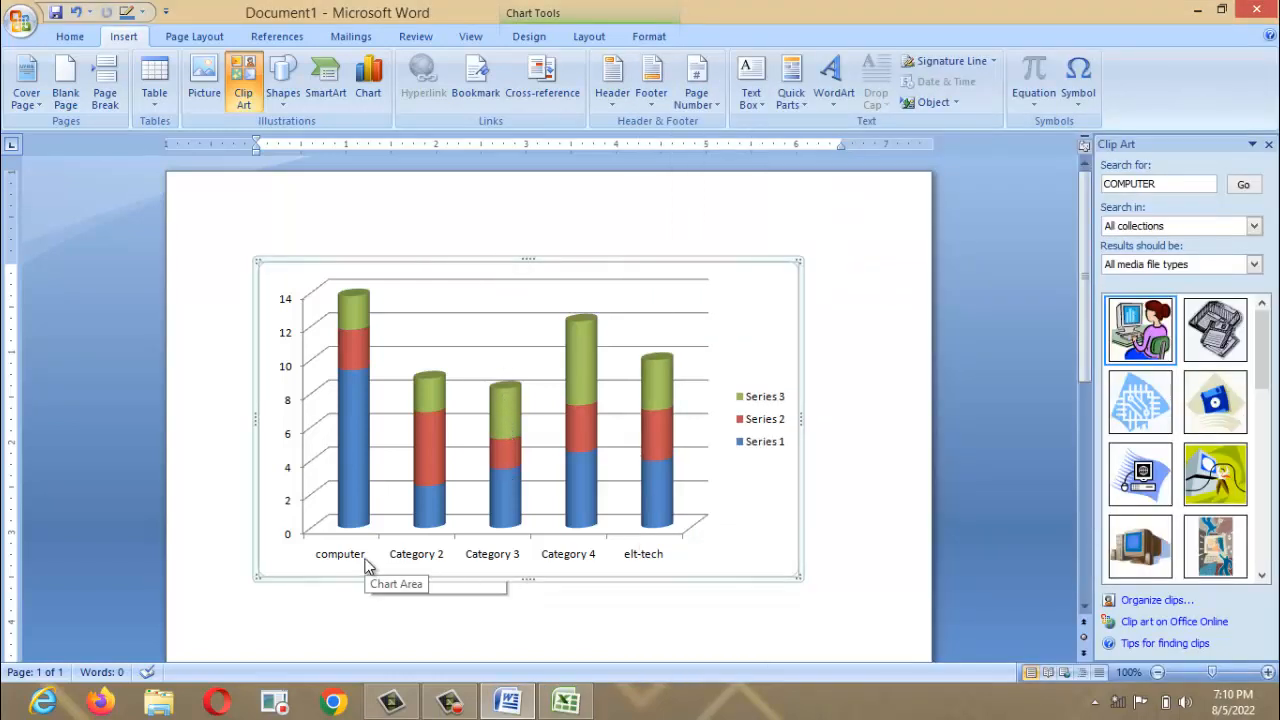
{"action": "left_click", "coordinate": [566, 702]}
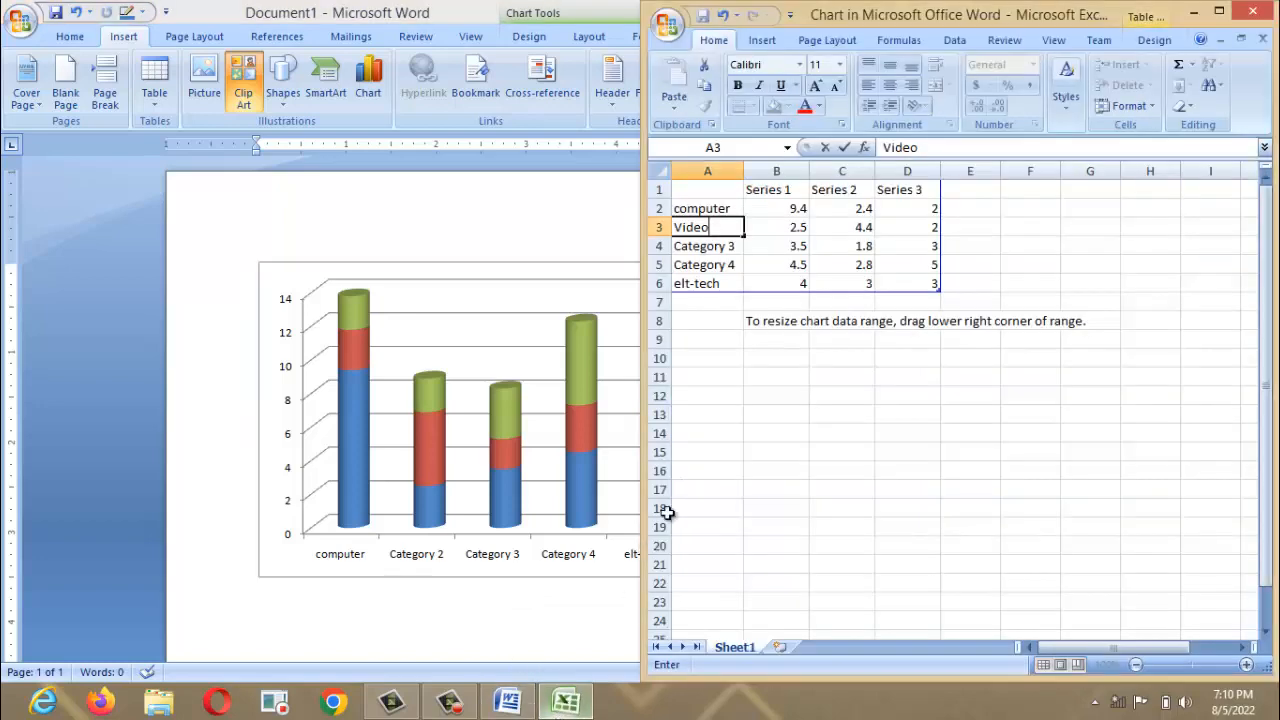
{"action": "left_click", "coordinate": [750, 284]}
{"action": "left_click", "coordinate": [442, 437]}
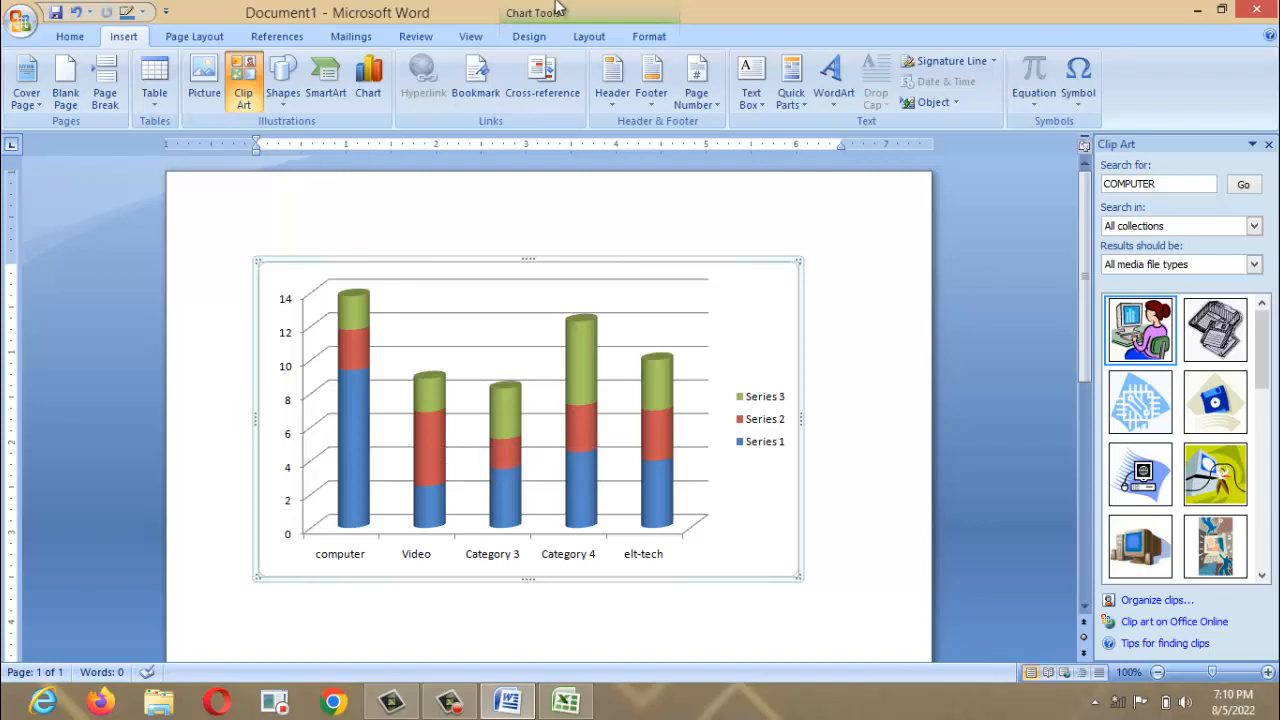
Look through the Chart Tools Design, Layout and Format tabs, then undo the chart.
{"action": "left_click", "coordinate": [533, 37]}
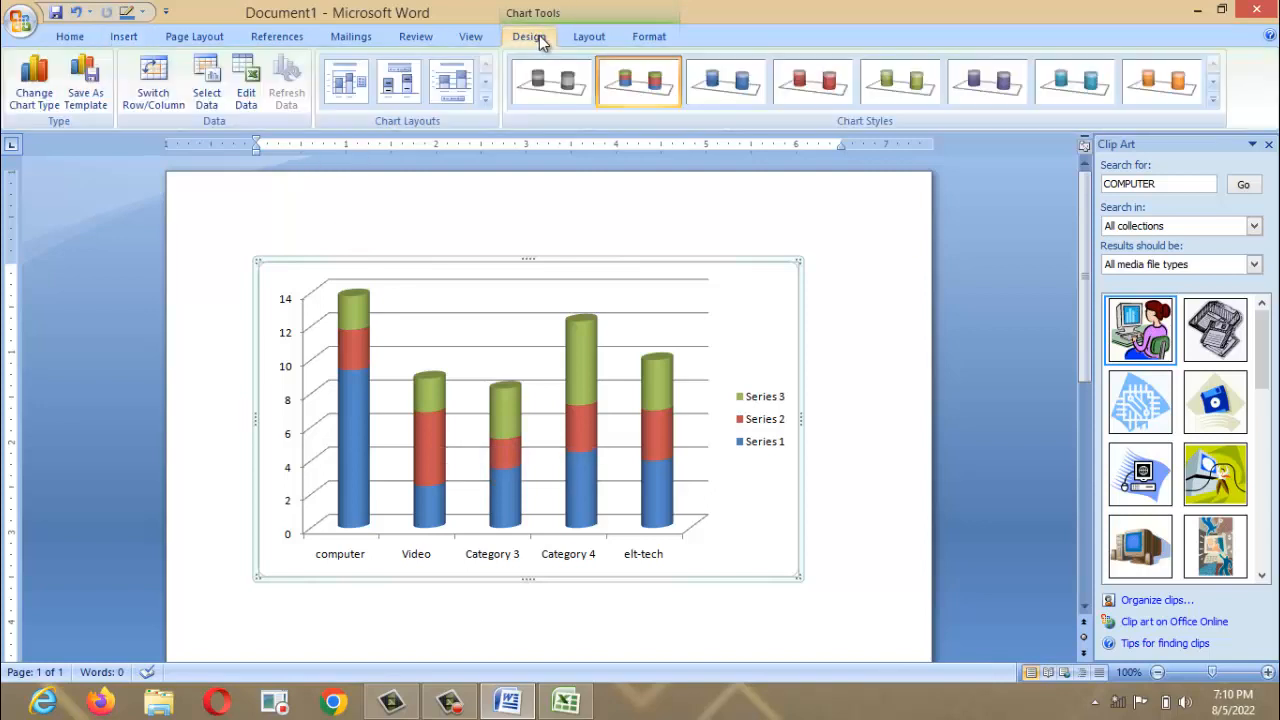
{"action": "left_click", "coordinate": [586, 37]}
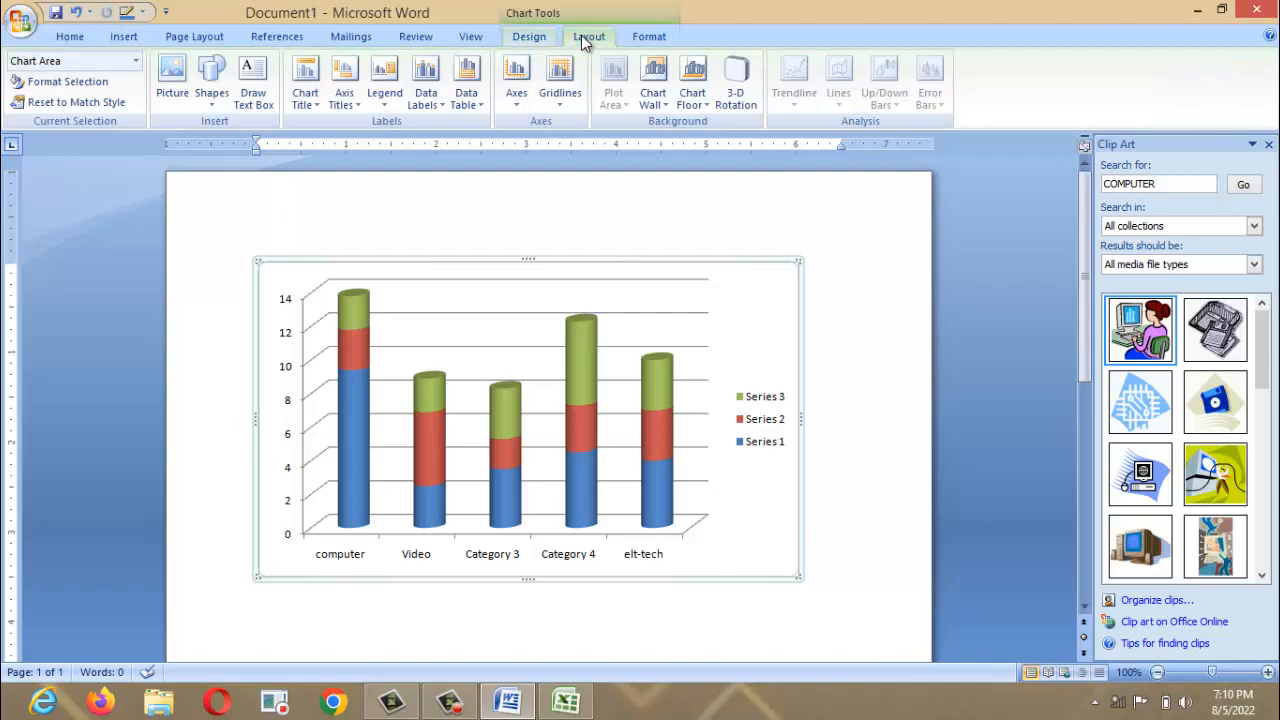
{"action": "left_click", "coordinate": [645, 36]}
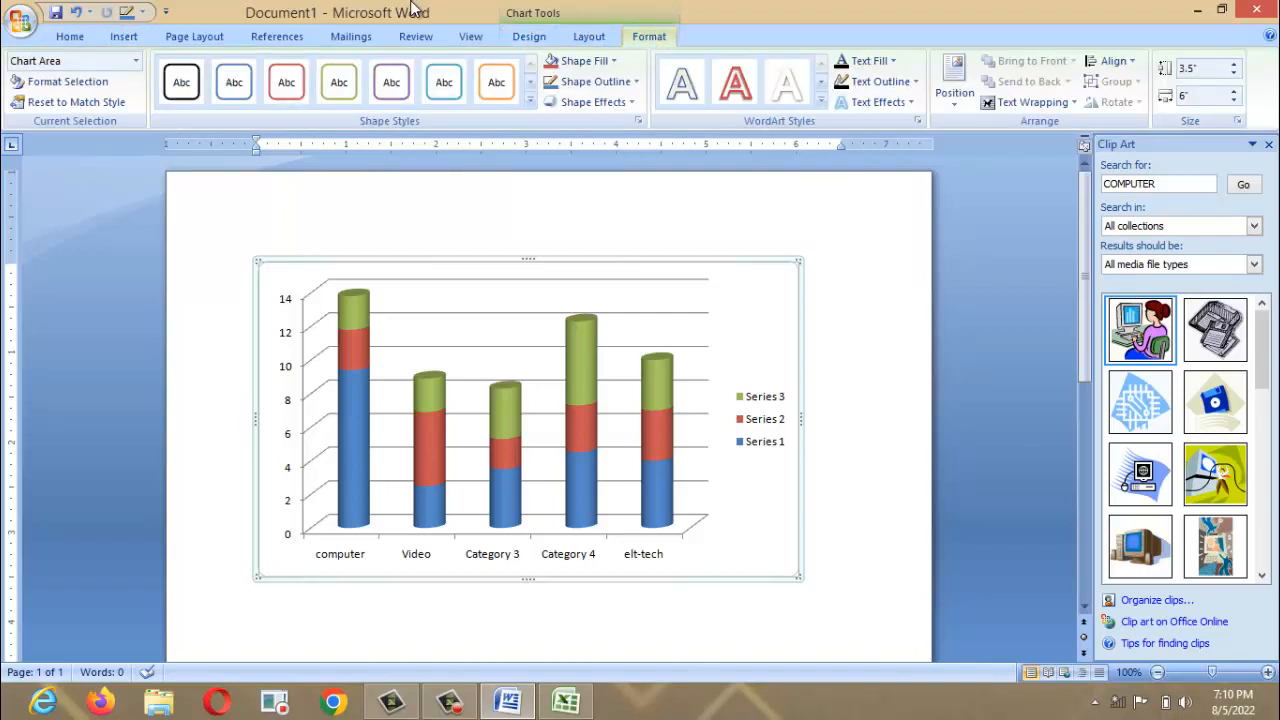
{"action": "left_click", "coordinate": [124, 37]}
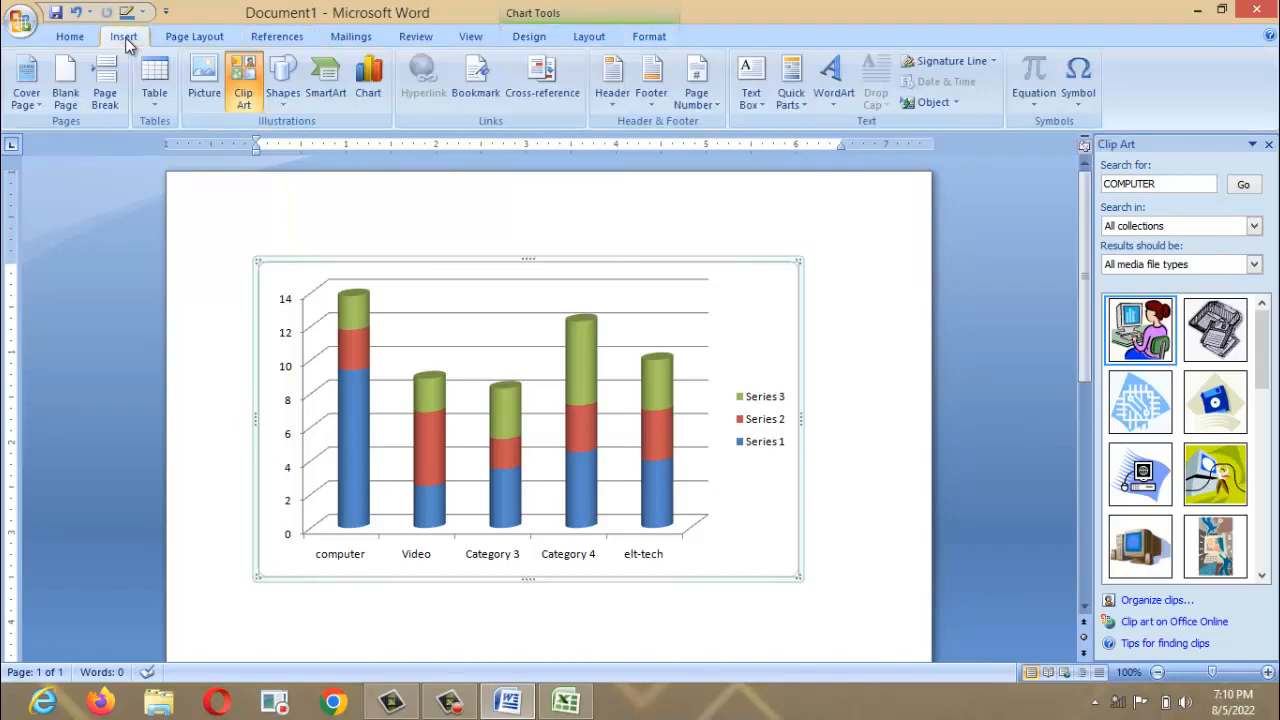
{"action": "key", "text": "ctrl+z"}
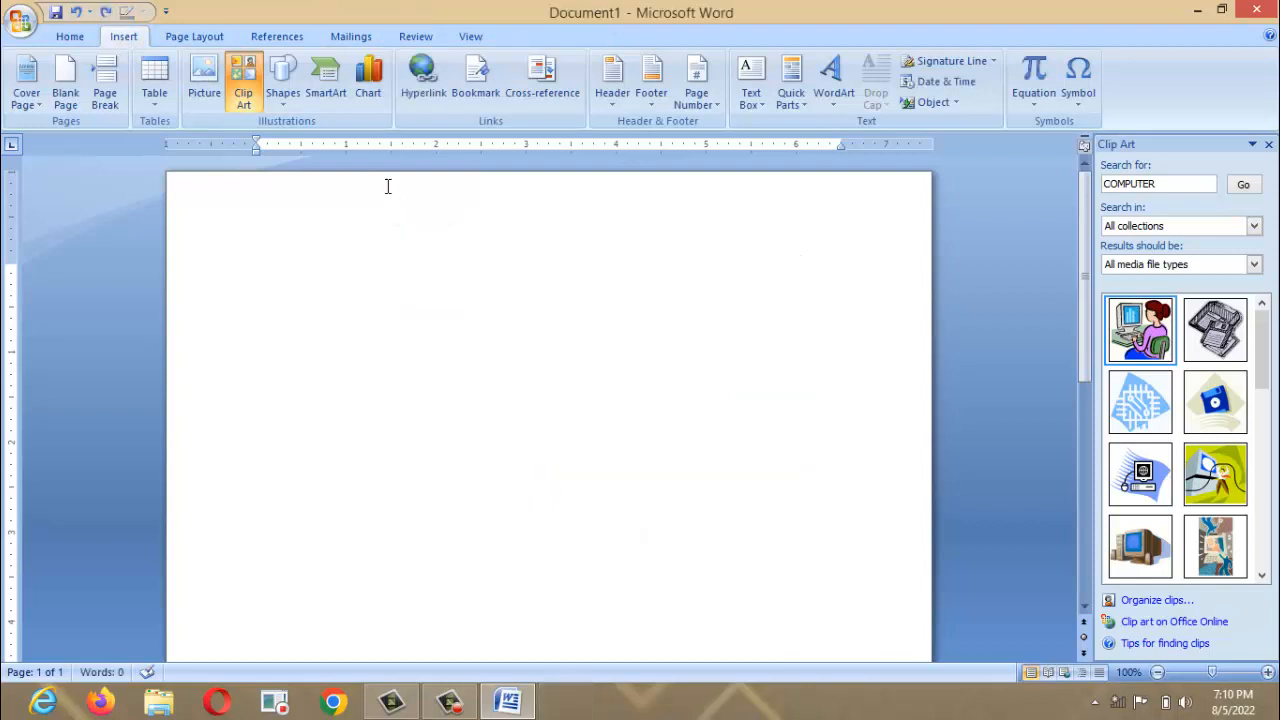
Open and cancel Insert Hyperlink, then close the Clip Art pane.
{"action": "left_click", "coordinate": [414, 88]}
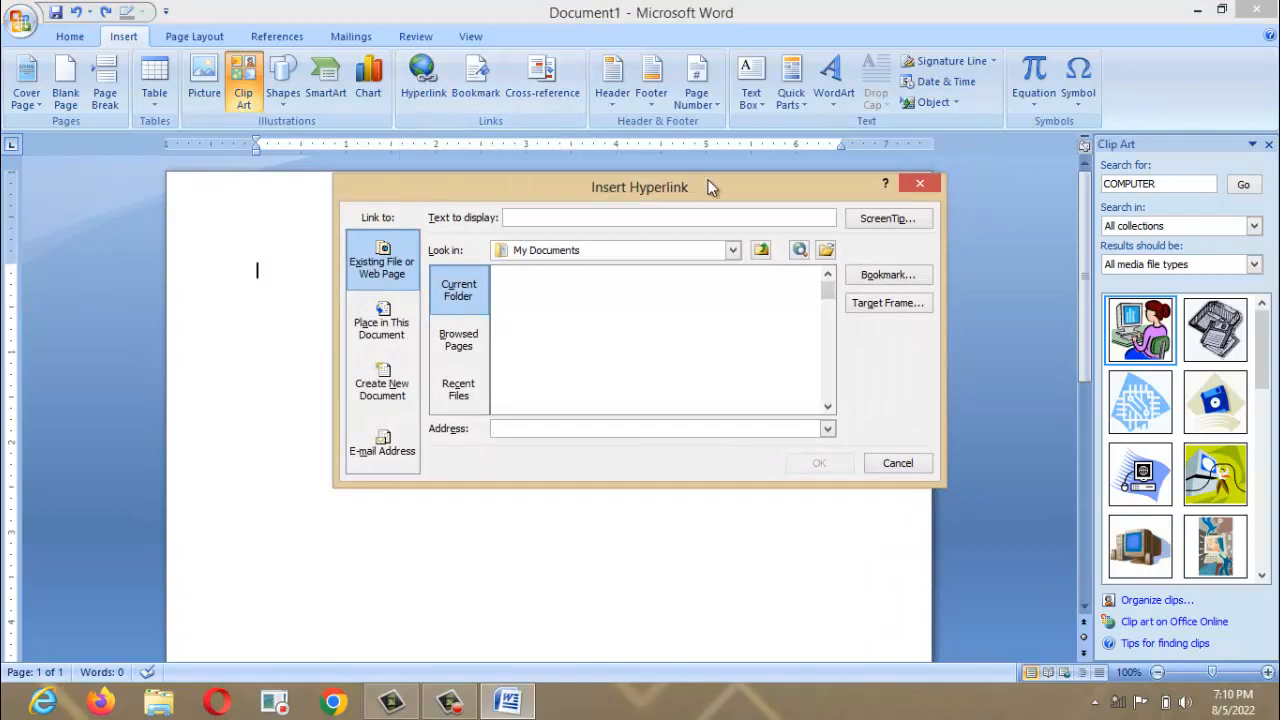
{"action": "left_click", "coordinate": [920, 183]}
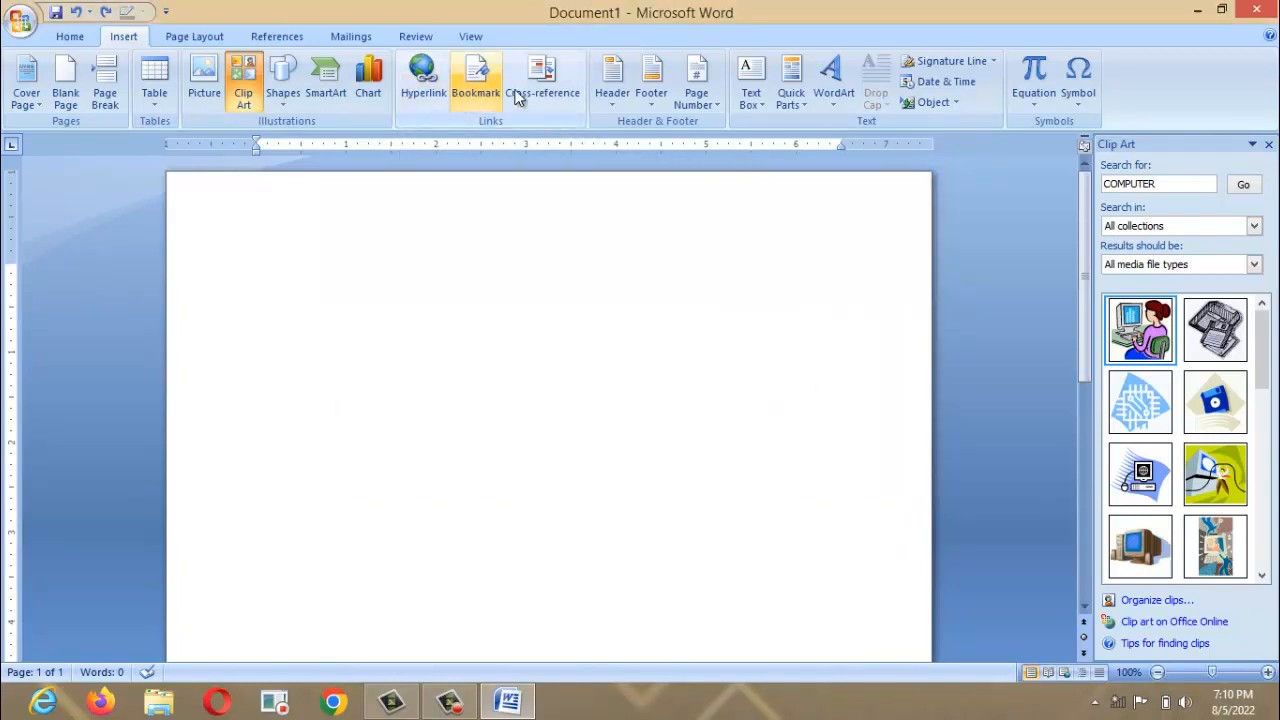
{"action": "left_click", "coordinate": [1268, 146]}
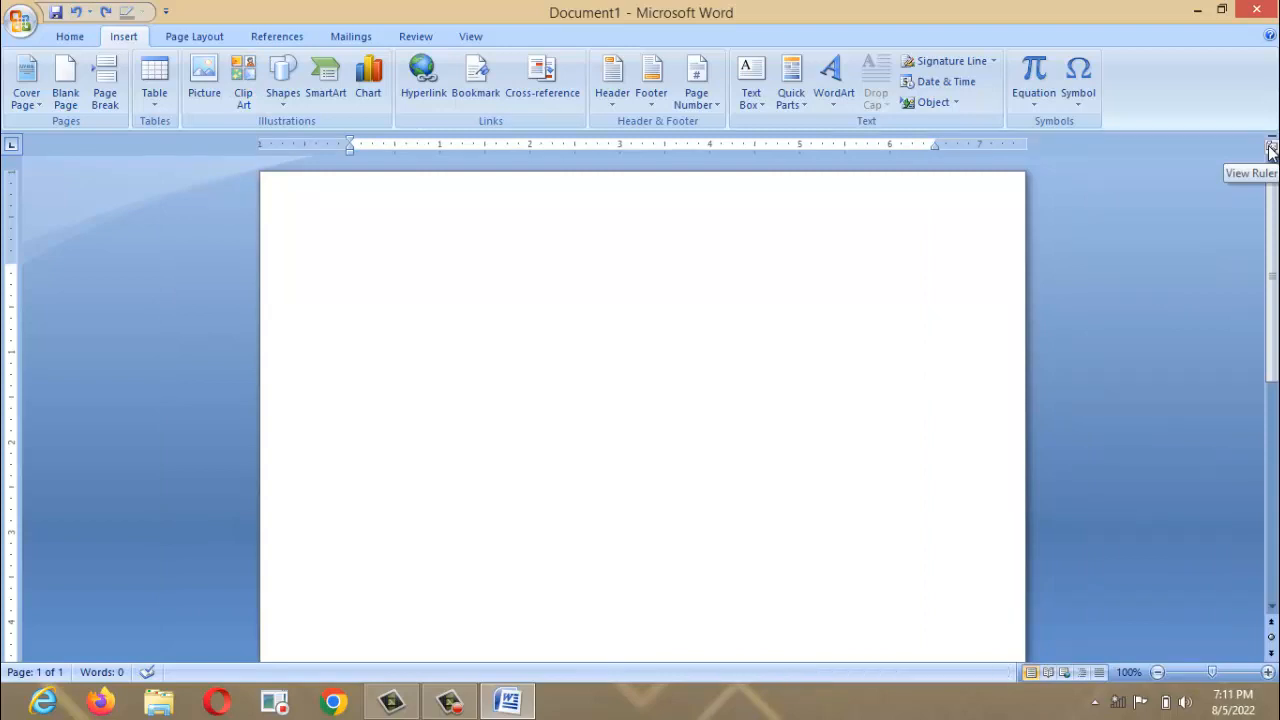
Add the Alphabet header titled ELT-TECH VIDEO TUTORIAL and close header editing.
{"action": "left_click", "coordinate": [618, 95]}
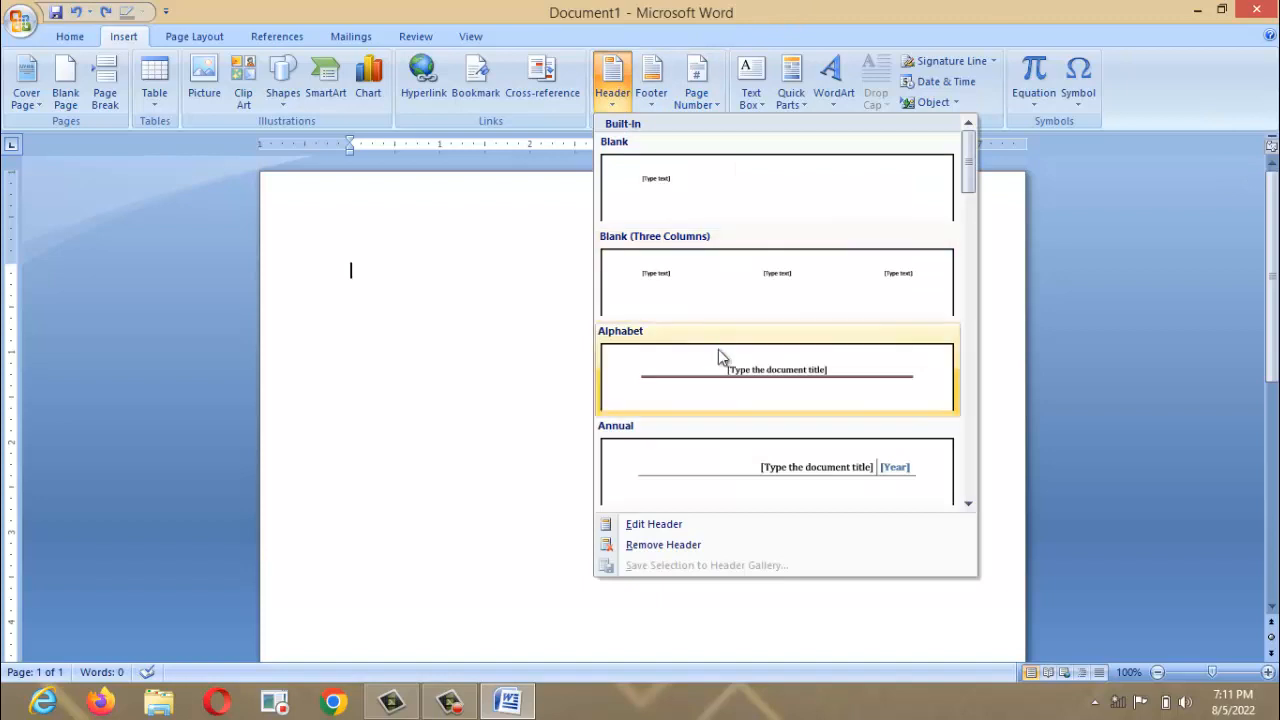
{"action": "left_click", "coordinate": [726, 382]}
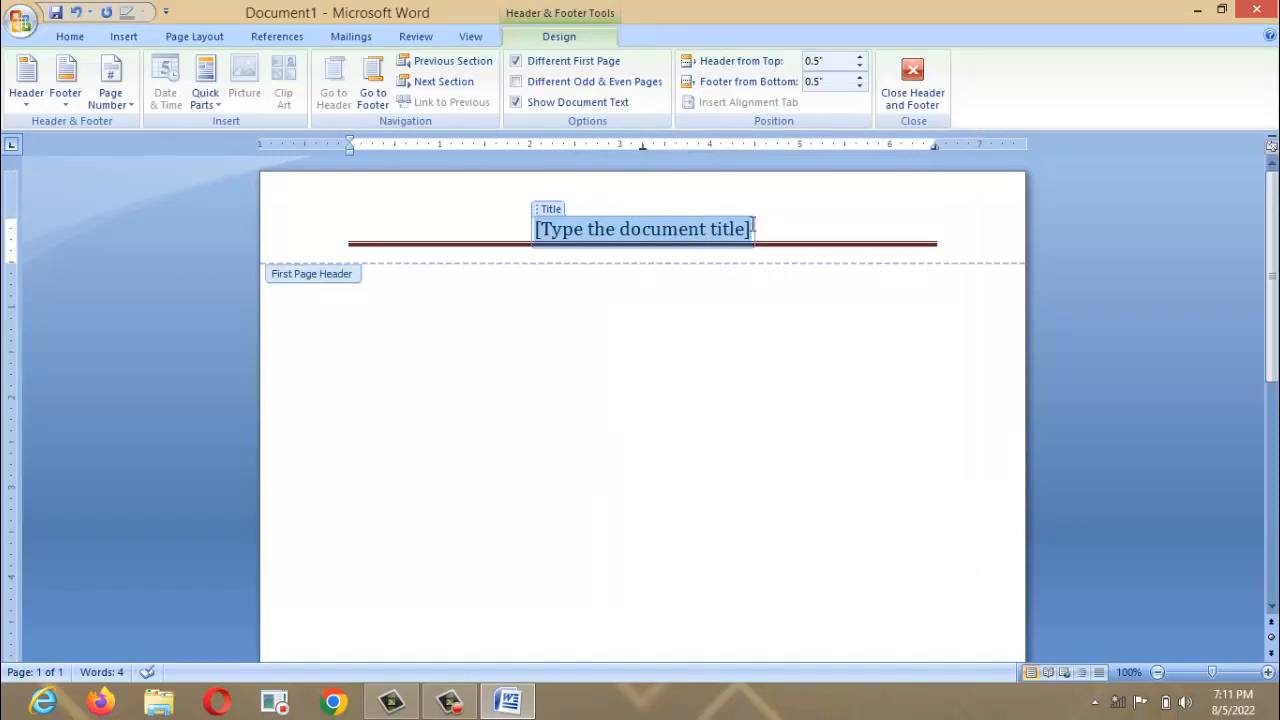
{"action": "key", "text": "Delete"}
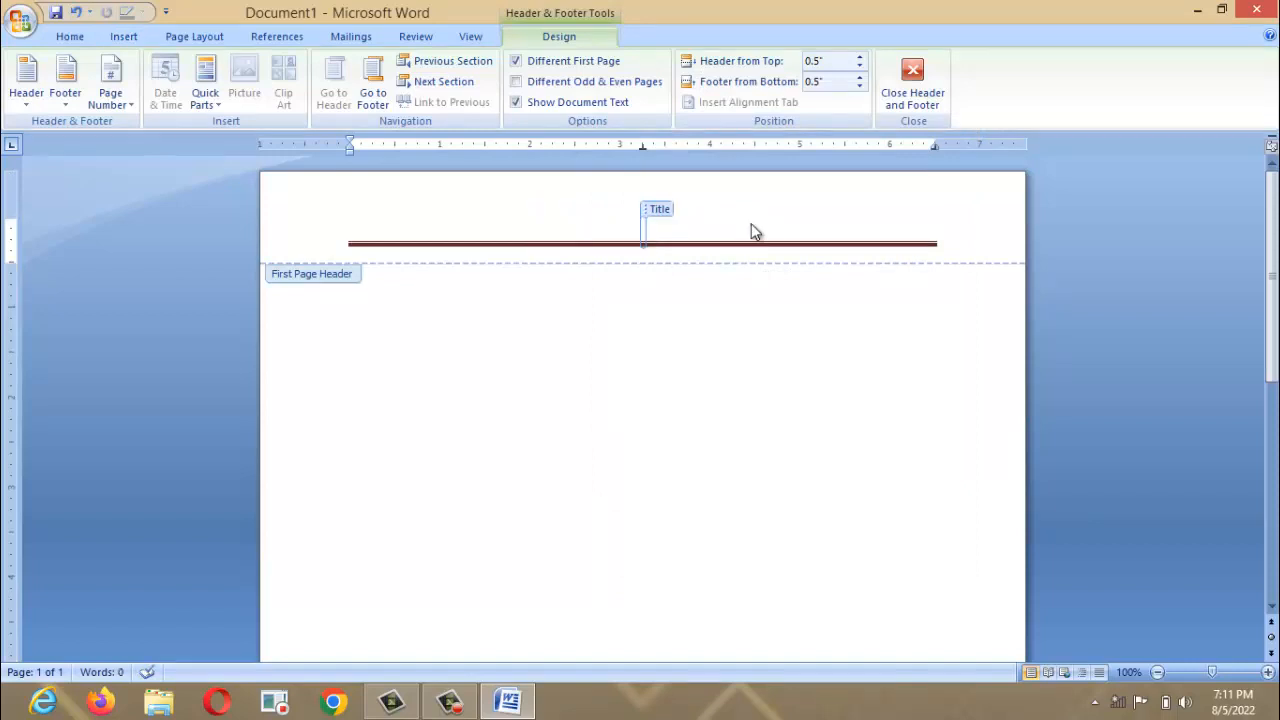
{"action": "type", "text": "ELT-"}
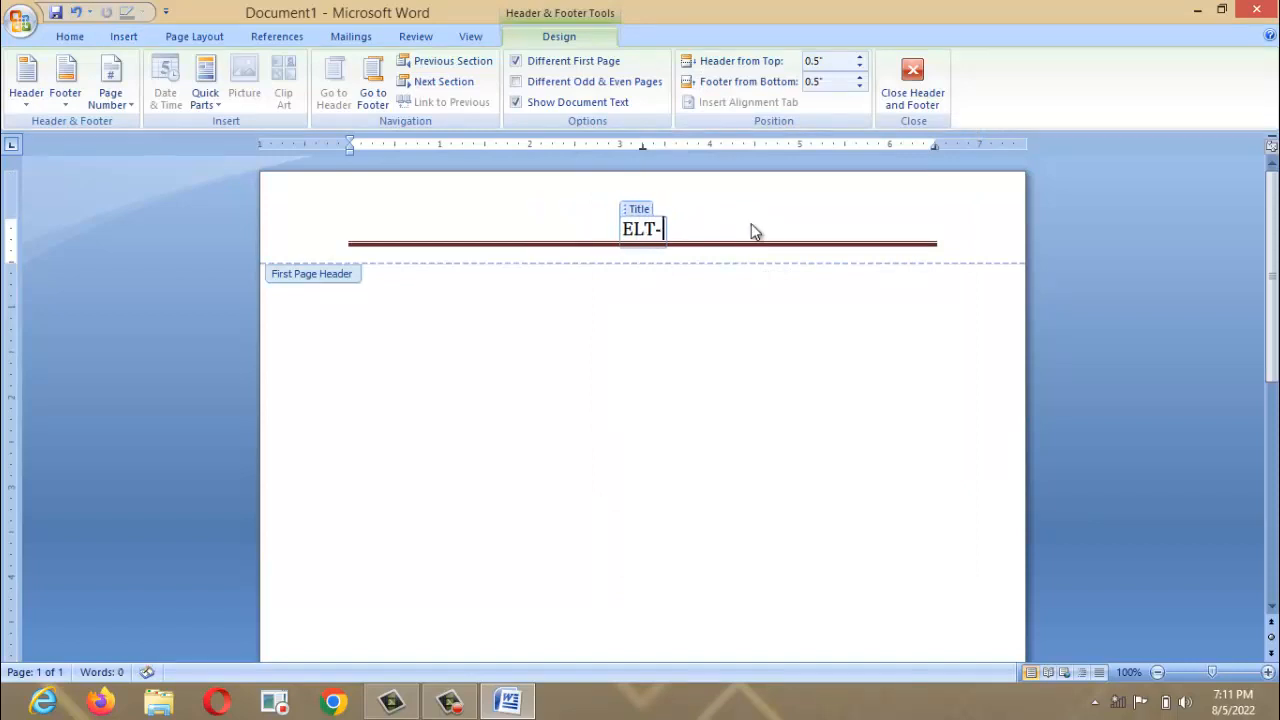
{"action": "type", "text": "TECH VIDEO"}
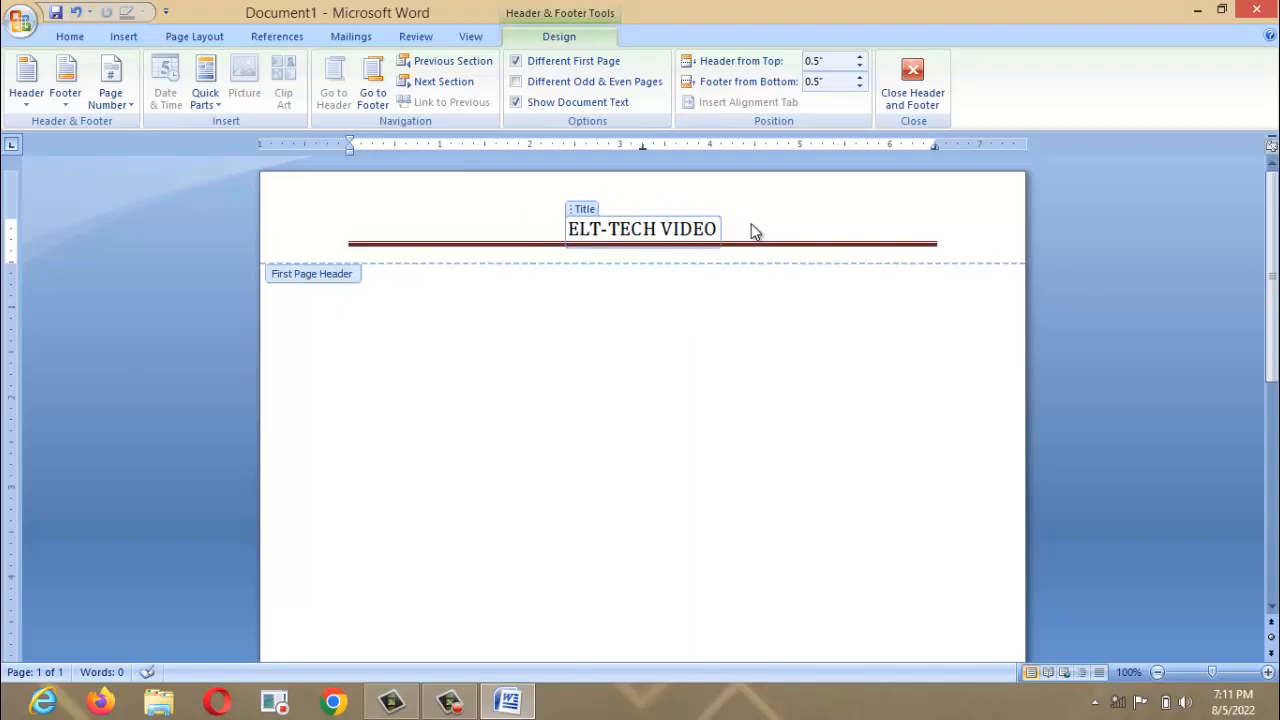
{"action": "type", "text": " TUT"}
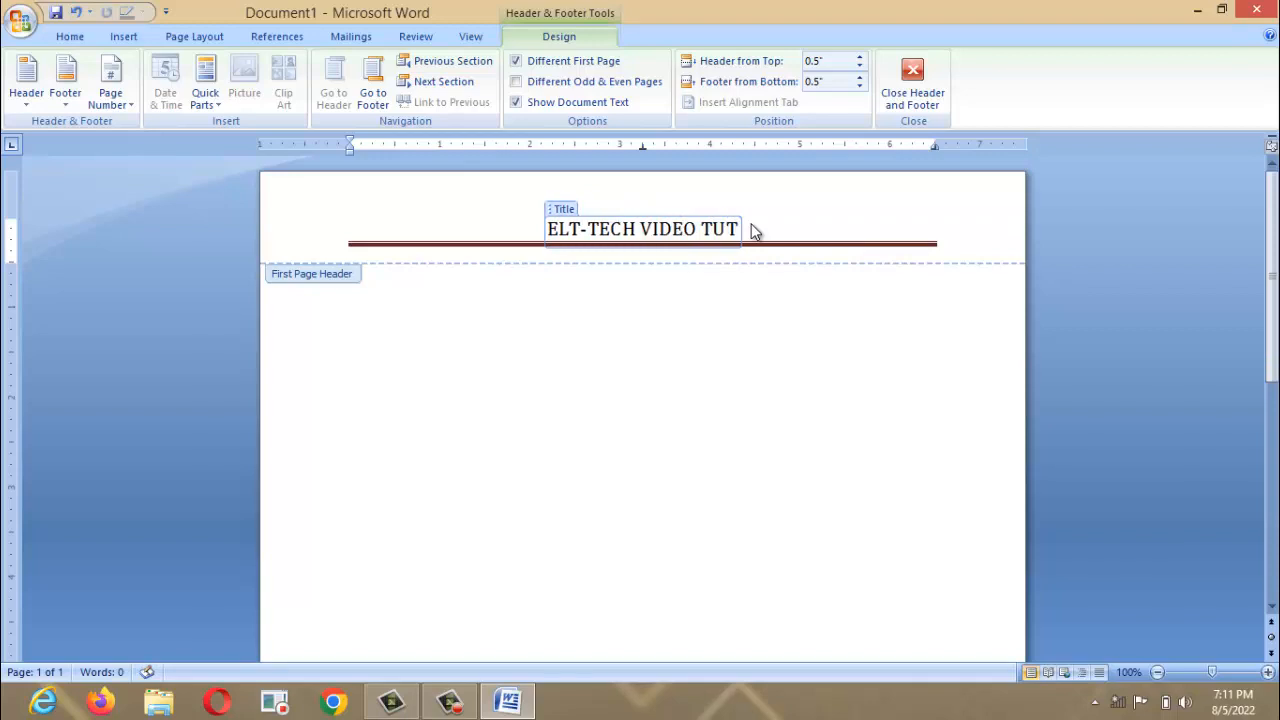
{"action": "type", "text": "ORIAL"}
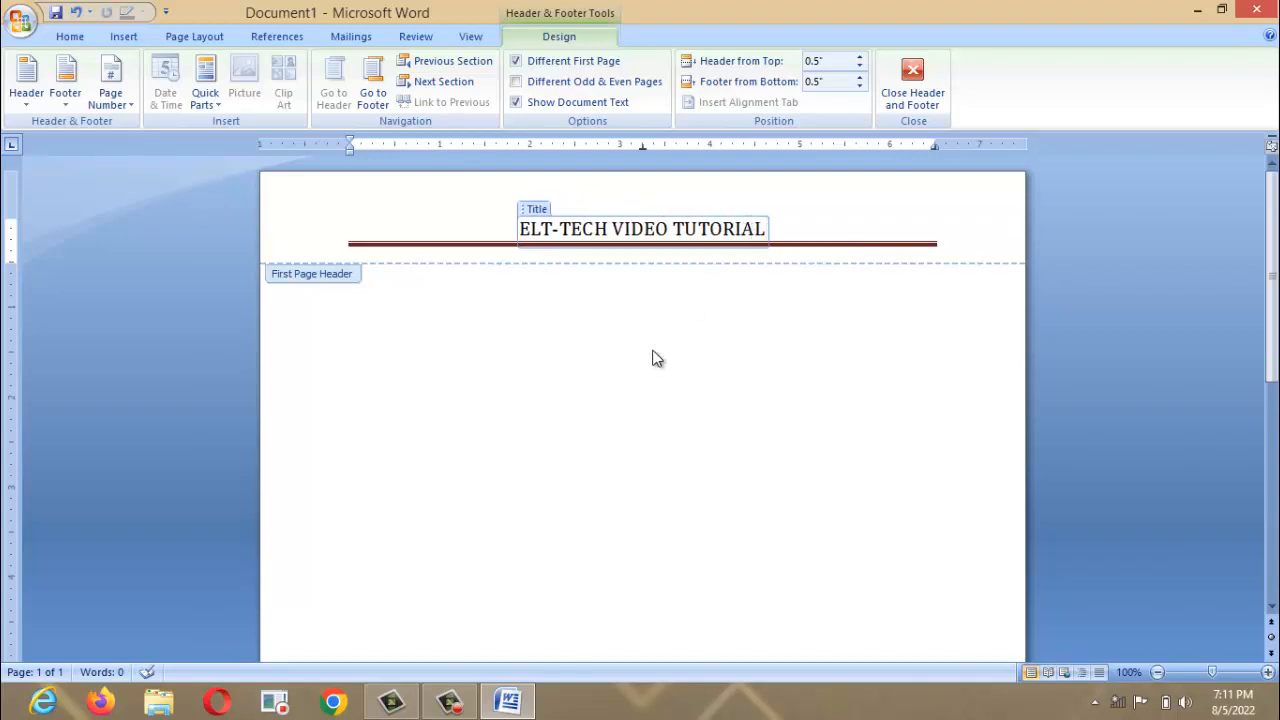
{"action": "left_click", "coordinate": [911, 95]}
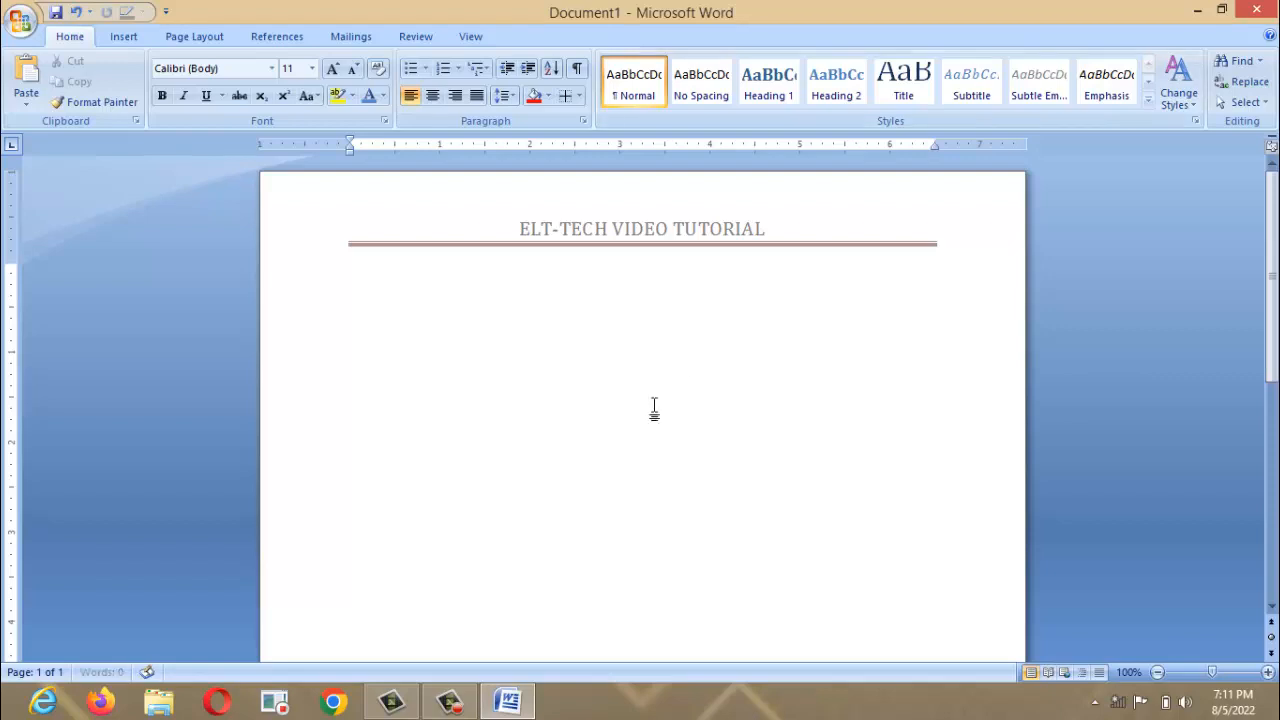
Add blank lines running onto a third page, then return to the first page.
{"action": "scroll", "coordinate": [654, 408], "scroll_direction": "down", "scroll_amount": 10}
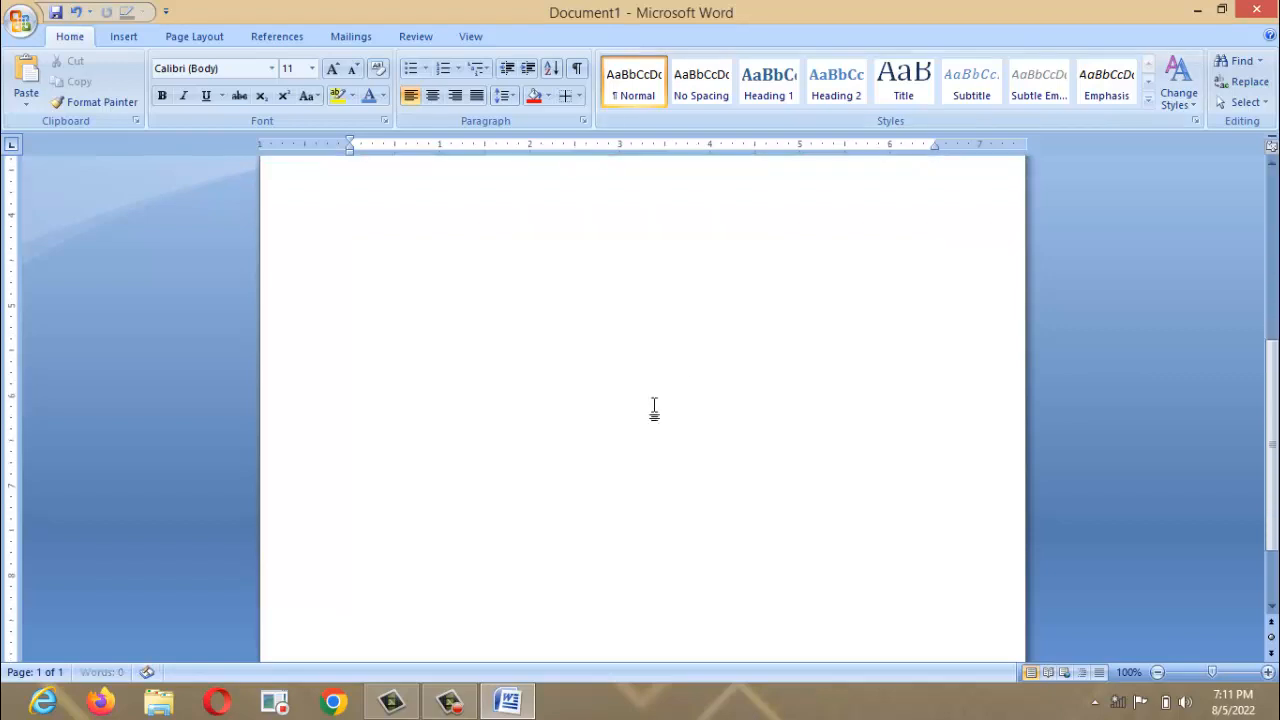
{"action": "key", "text": "Return"}
{"action": "key", "text": "Return"}
{"action": "key", "text": "Return"}
{"action": "key", "text": "Return"}
{"action": "key", "text": "Return"}
{"action": "key", "text": "Return"}
{"action": "key", "text": "Return"}
{"action": "key", "text": "Return"}
{"action": "key", "text": "Return"}
{"action": "key", "text": "Return"}
{"action": "key", "text": "Return"}
{"action": "key", "text": "Return"}
{"action": "key", "text": "Return"}
{"action": "key", "text": "Return"}
{"action": "key", "text": "Return"}
{"action": "key", "text": "Return"}
{"action": "key", "text": "Return"}
{"action": "key", "text": "Return"}
{"action": "key", "text": "Return"}
{"action": "key", "text": "Return"}
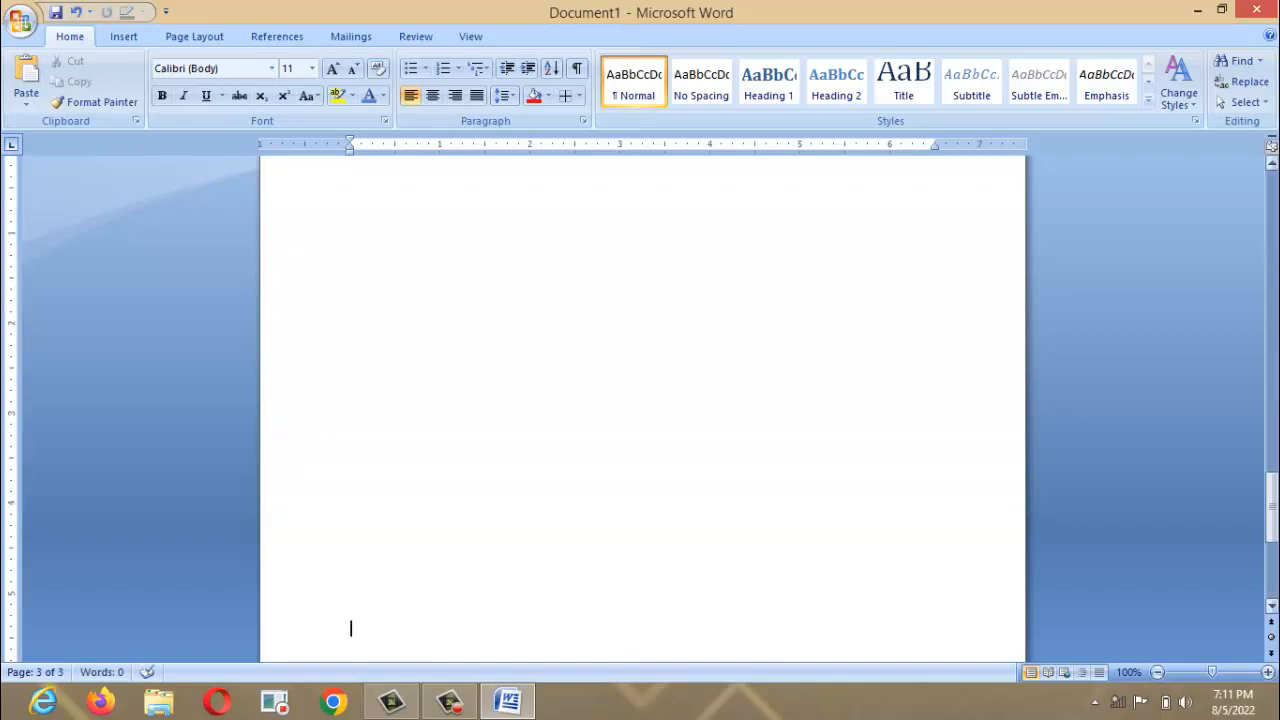
{"action": "left_click_drag", "start_coordinate": [1272, 490], "coordinate": [1272, 175]}
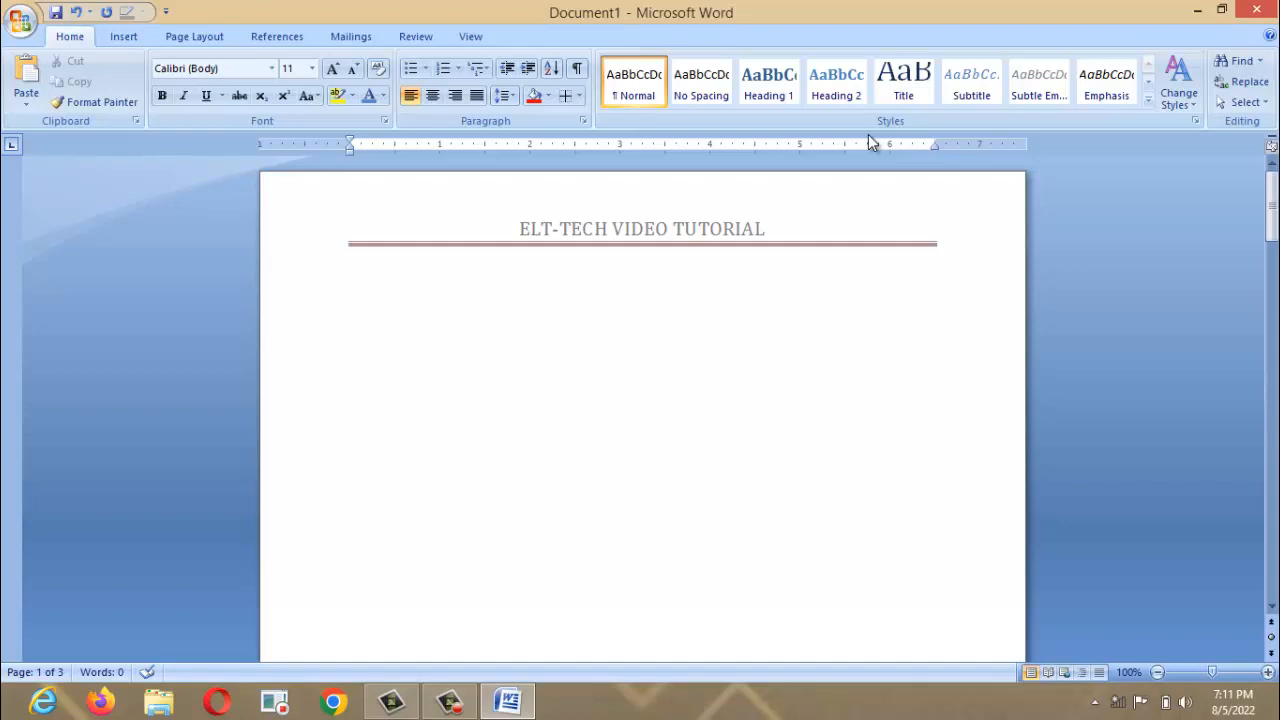
{"action": "left_click_drag", "start_coordinate": [1272, 205], "coordinate": [705, 262]}
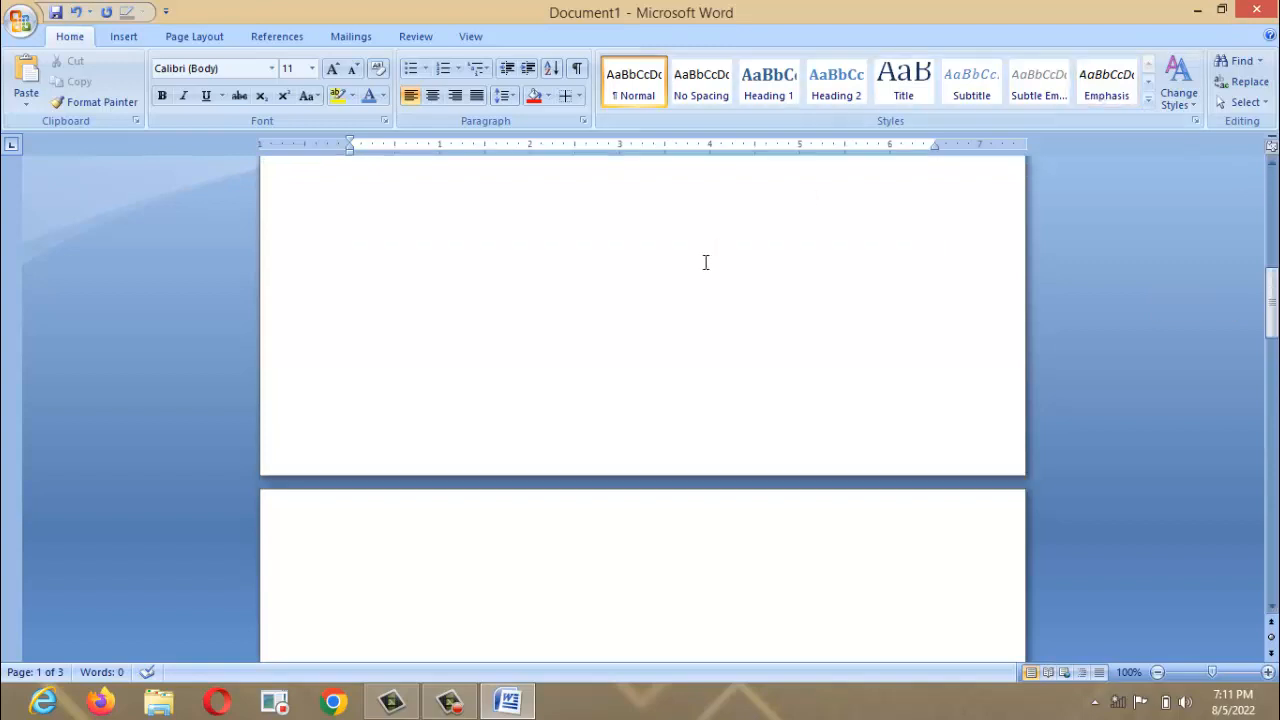
{"action": "left_click", "coordinate": [716, 418]}
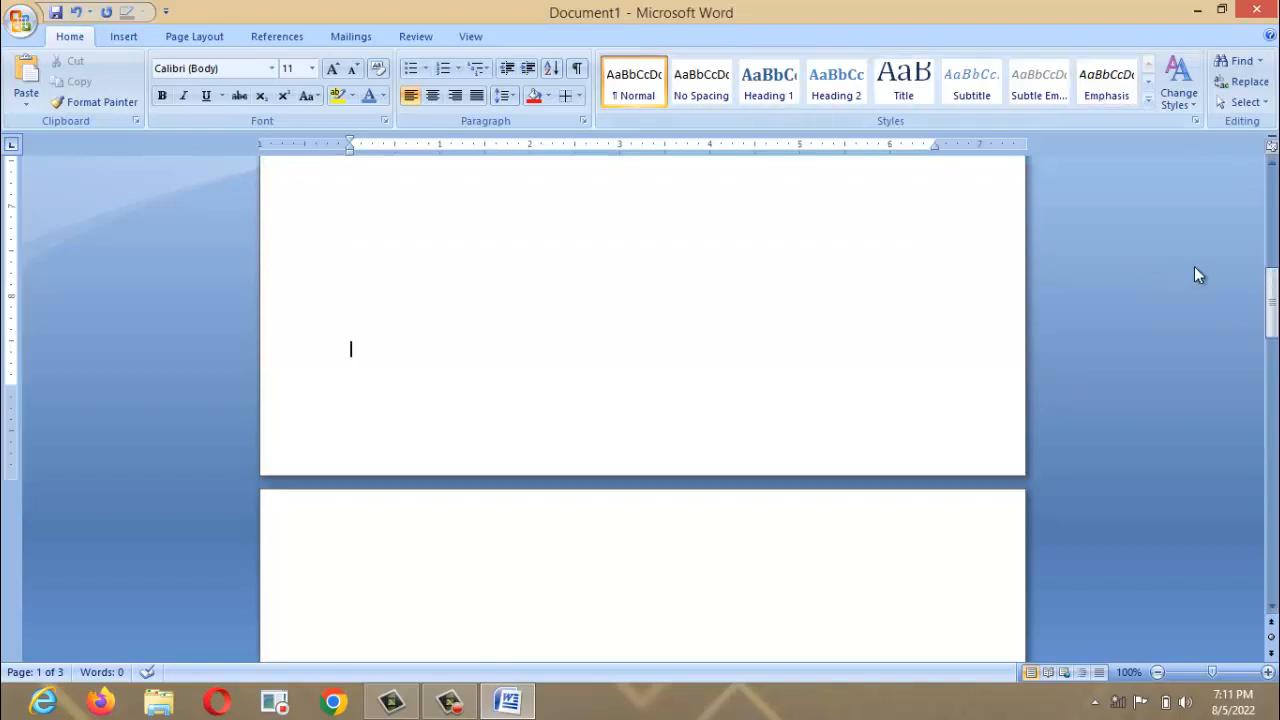
{"action": "left_click_drag", "start_coordinate": [1272, 300], "coordinate": [1018, 136]}
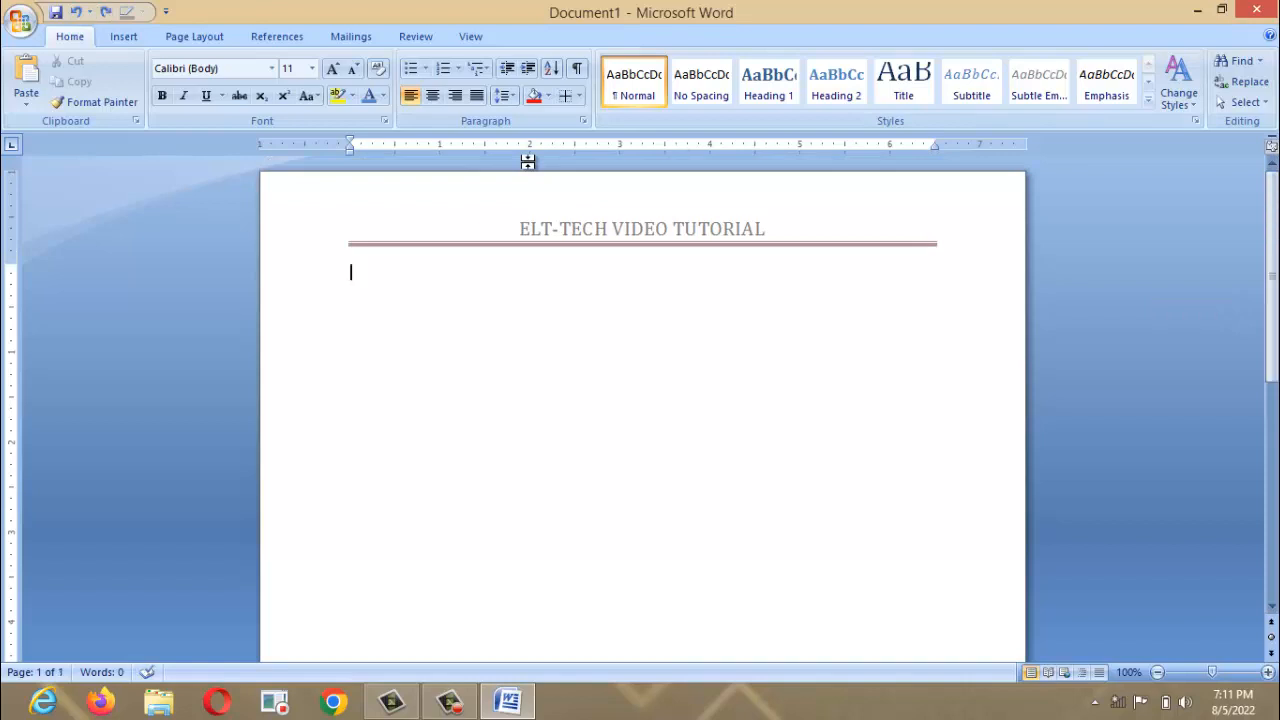
Undo the ELT-TECH VIDEO TUTORIAL header title and its rule.
{"action": "key", "text": "ctrl+a"}
{"action": "left_click", "coordinate": [457, 281]}
{"action": "key", "text": "ctrl+z"}
{"action": "key", "text": "ctrl+z"}
{"action": "key", "text": "ctrl+z"}
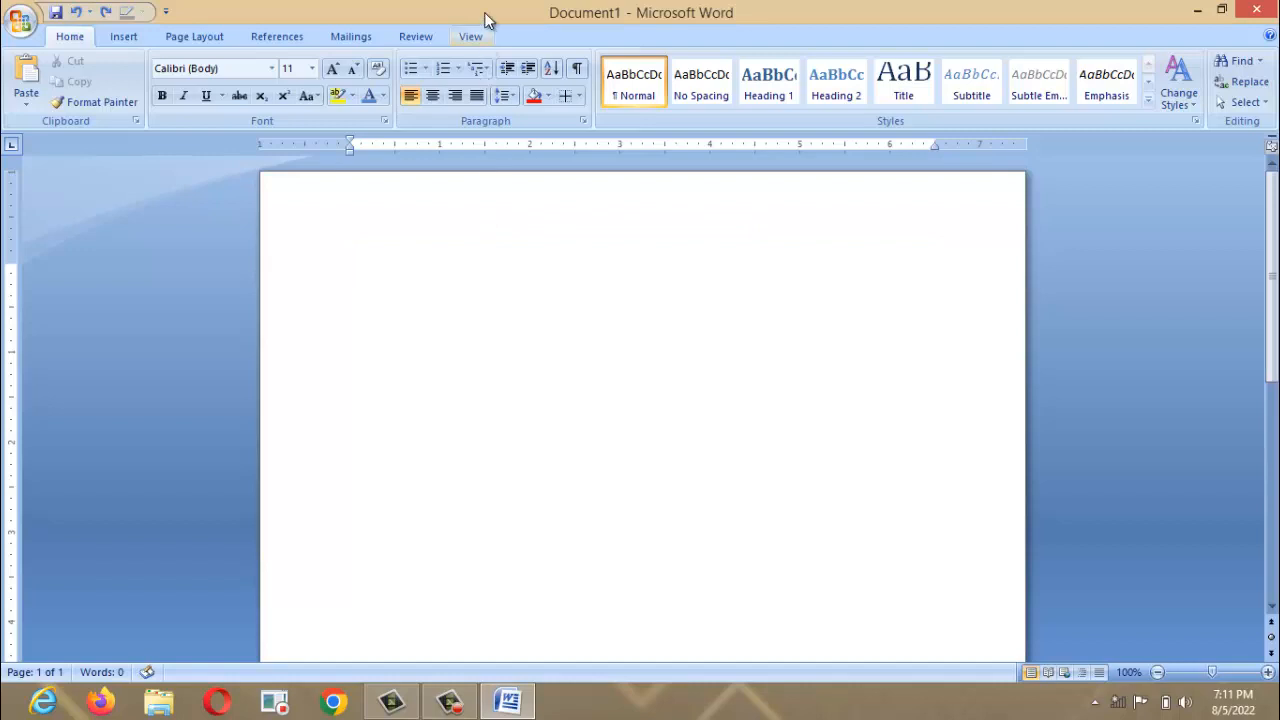
Add the built-in Annual footer and close footer editing.
{"action": "left_click", "coordinate": [123, 42]}
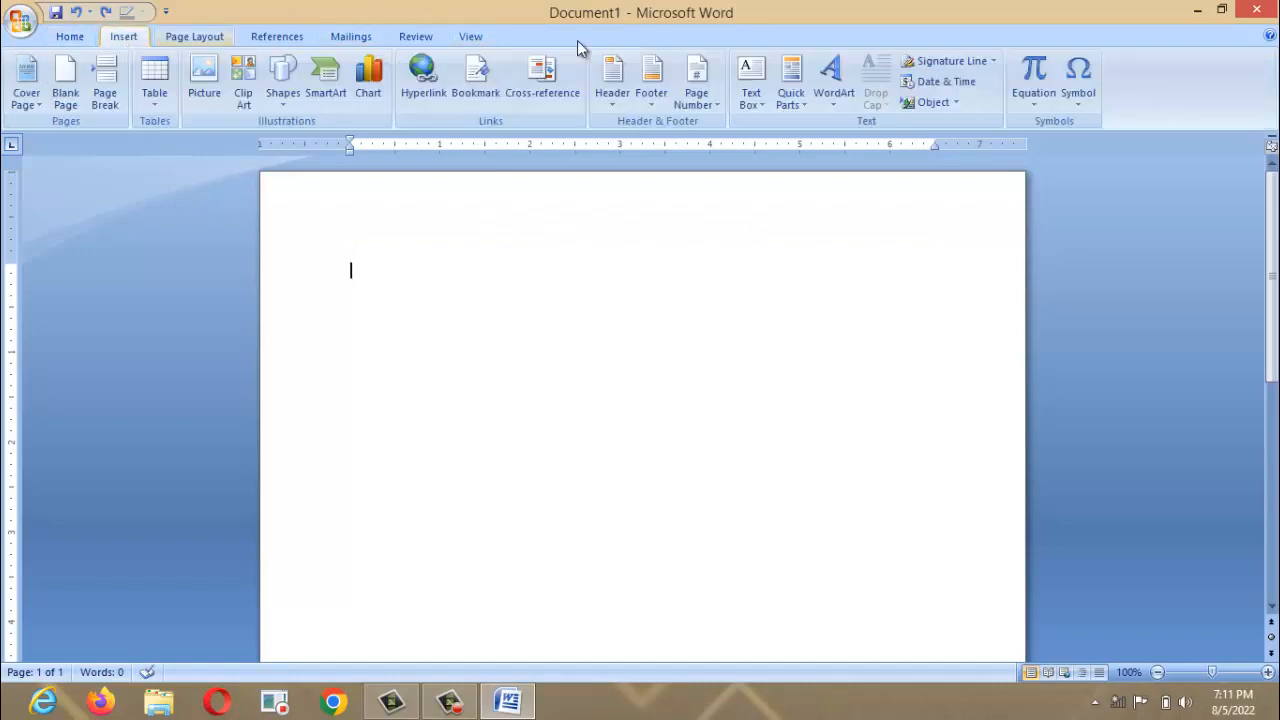
{"action": "left_click", "coordinate": [644, 108]}
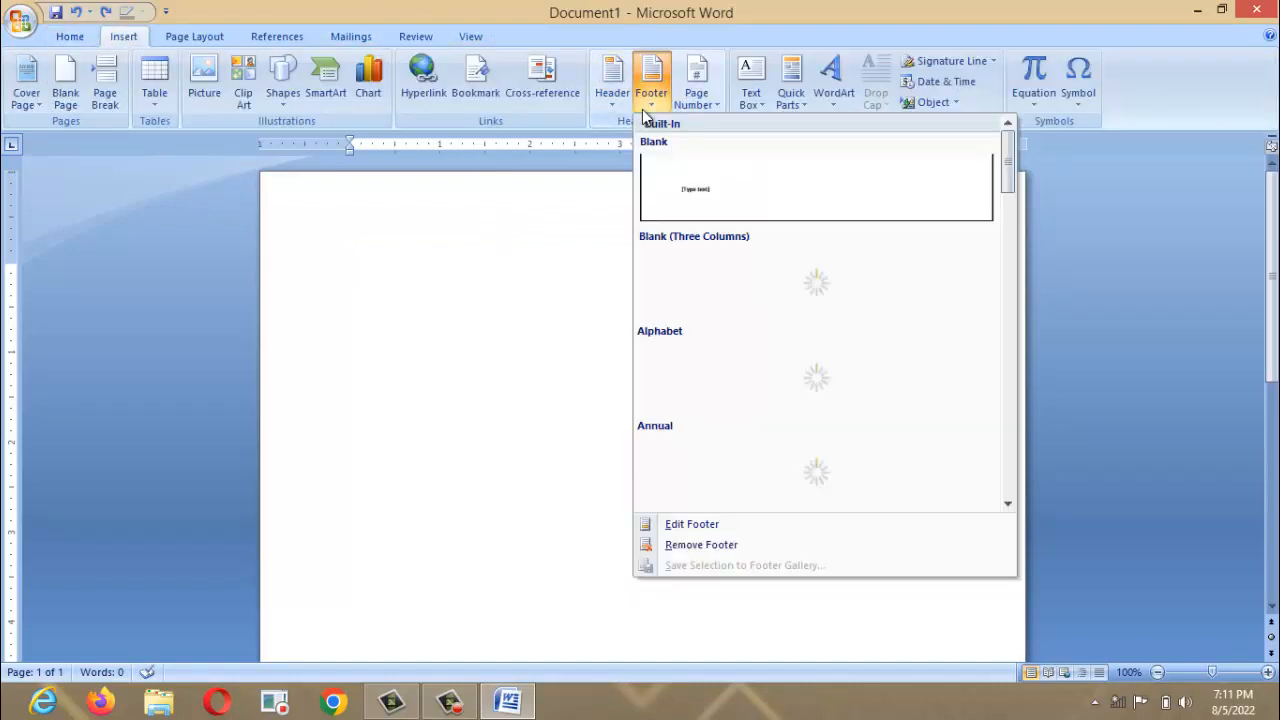
{"action": "left_click", "coordinate": [766, 460]}
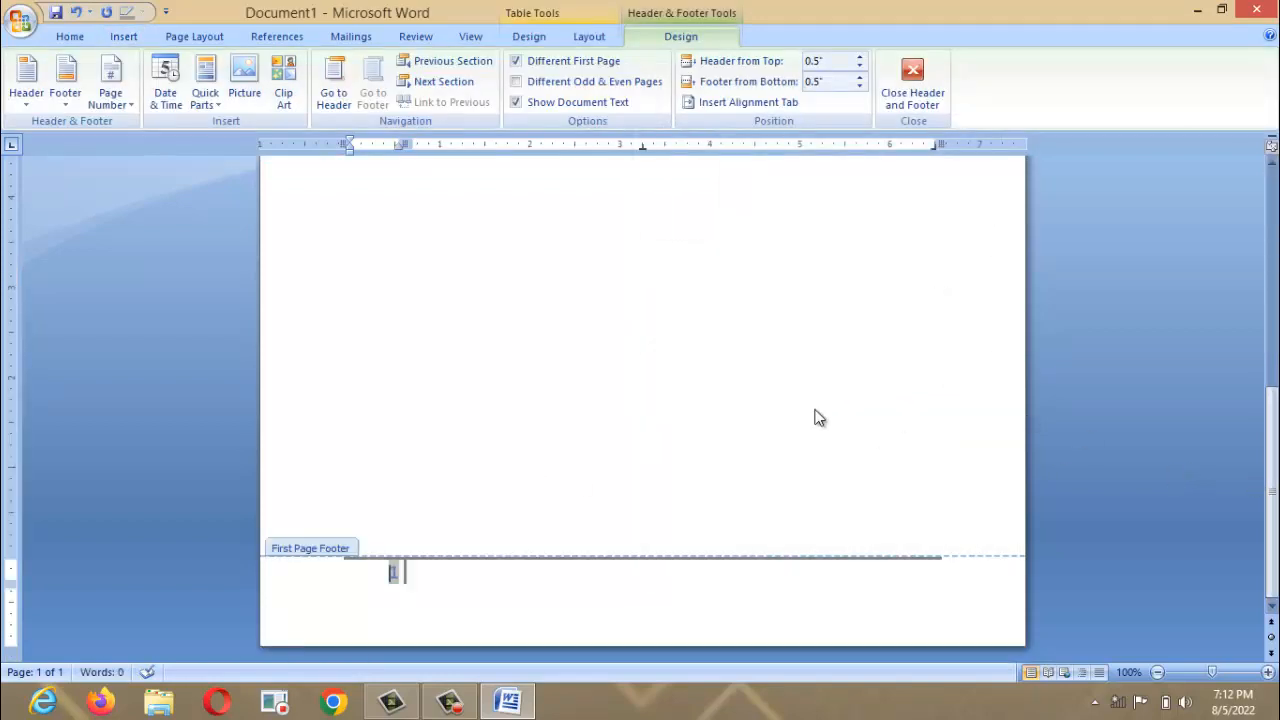
{"action": "left_click", "coordinate": [908, 72]}
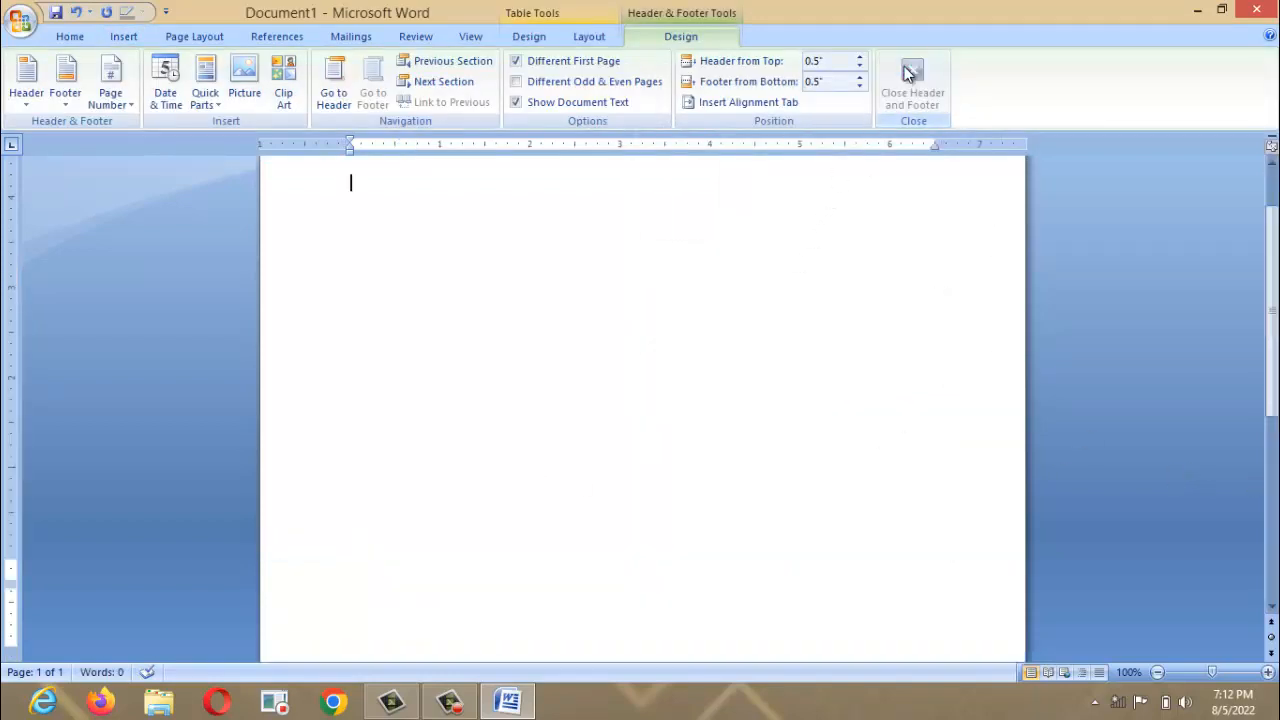
Add blank paragraphs onto a new page, then undo them to remove it.
{"action": "key", "text": "Return"}
{"action": "key", "text": "Return"}
{"action": "key", "text": "Return"}
{"action": "key", "text": "Return"}
{"action": "key", "text": "Return"}
{"action": "key", "text": "Return"}
{"action": "key", "text": "Return"}
{"action": "key", "text": "Return"}
{"action": "key", "text": "Return"}
{"action": "key", "text": "Return"}
{"action": "key", "text": "Return"}
{"action": "key", "text": "Return"}
{"action": "key", "text": "Return"}
{"action": "key", "text": "Return"}
{"action": "key", "text": "Return"}
{"action": "key", "text": "Return"}
{"action": "key", "text": "Return"}
{"action": "key", "text": "Return"}
{"action": "key", "text": "Return"}
{"action": "key", "text": "Return"}
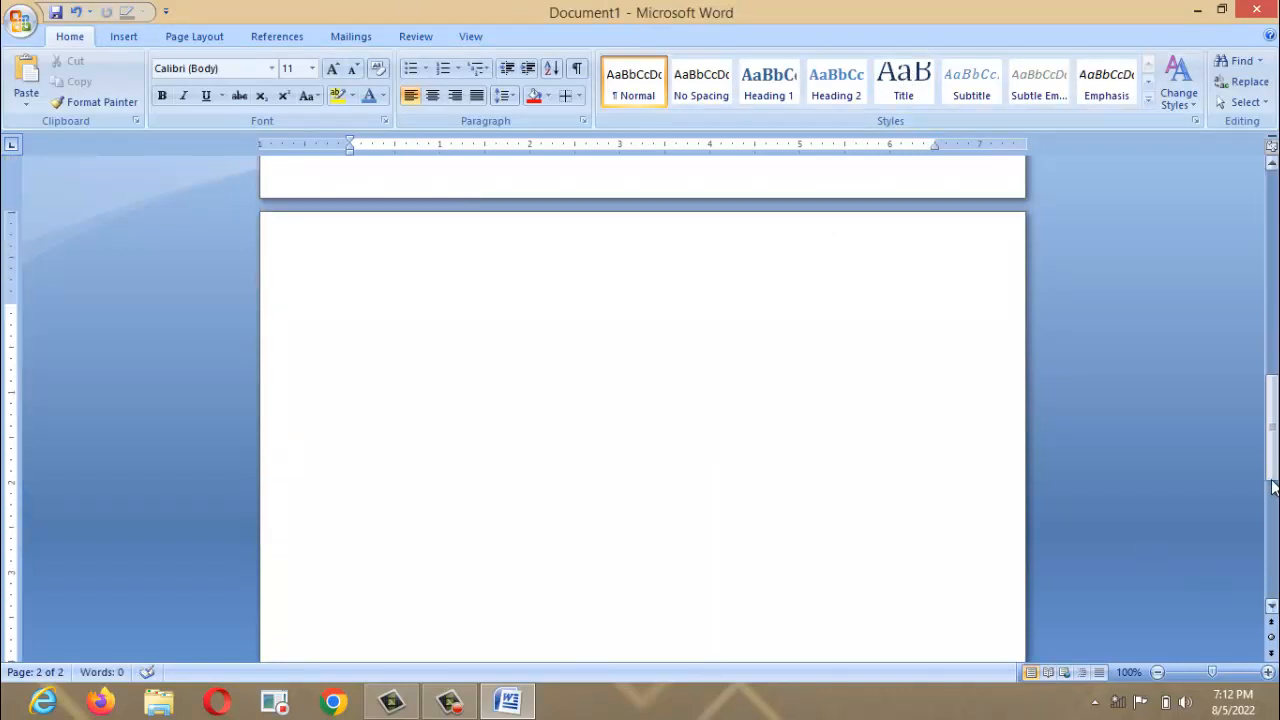
{"action": "left_click_drag", "start_coordinate": [1274, 438], "coordinate": [1274, 258]}
{"action": "key", "text": "ctrl+z"}
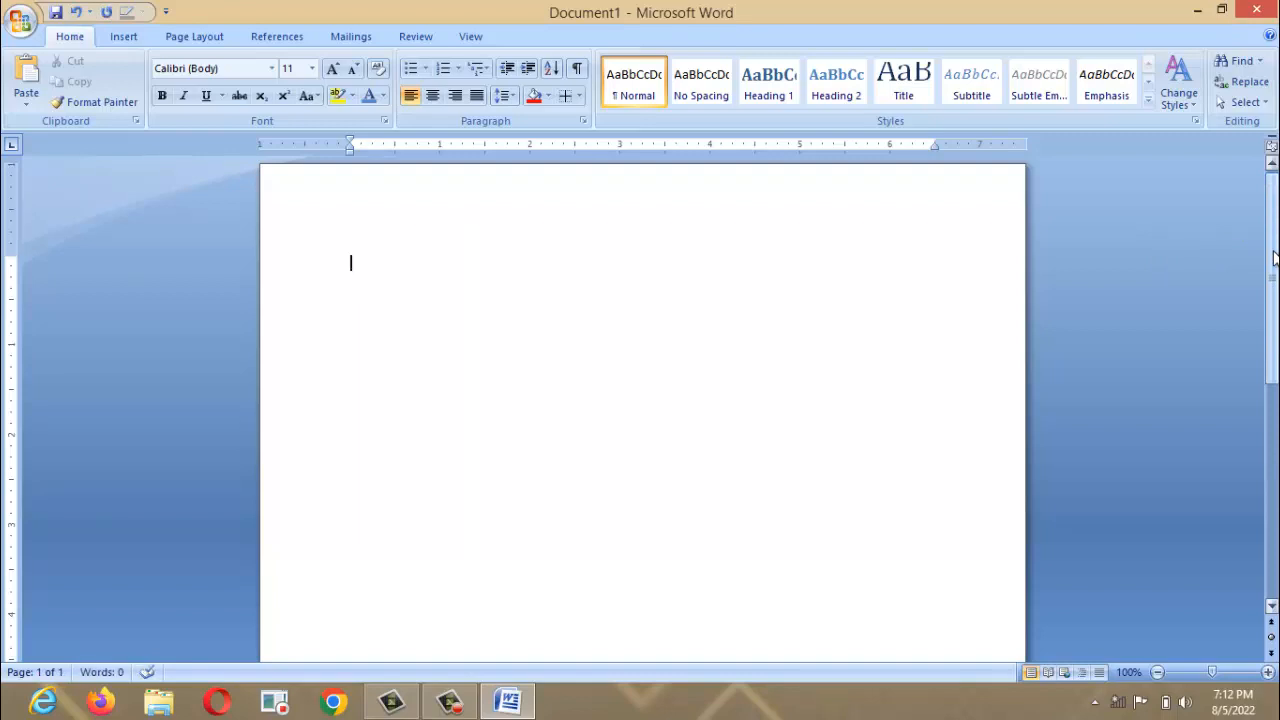
Format page numbers to start at 1 with chapter numbers, dismissing the warning.
{"action": "left_click", "coordinate": [135, 36]}
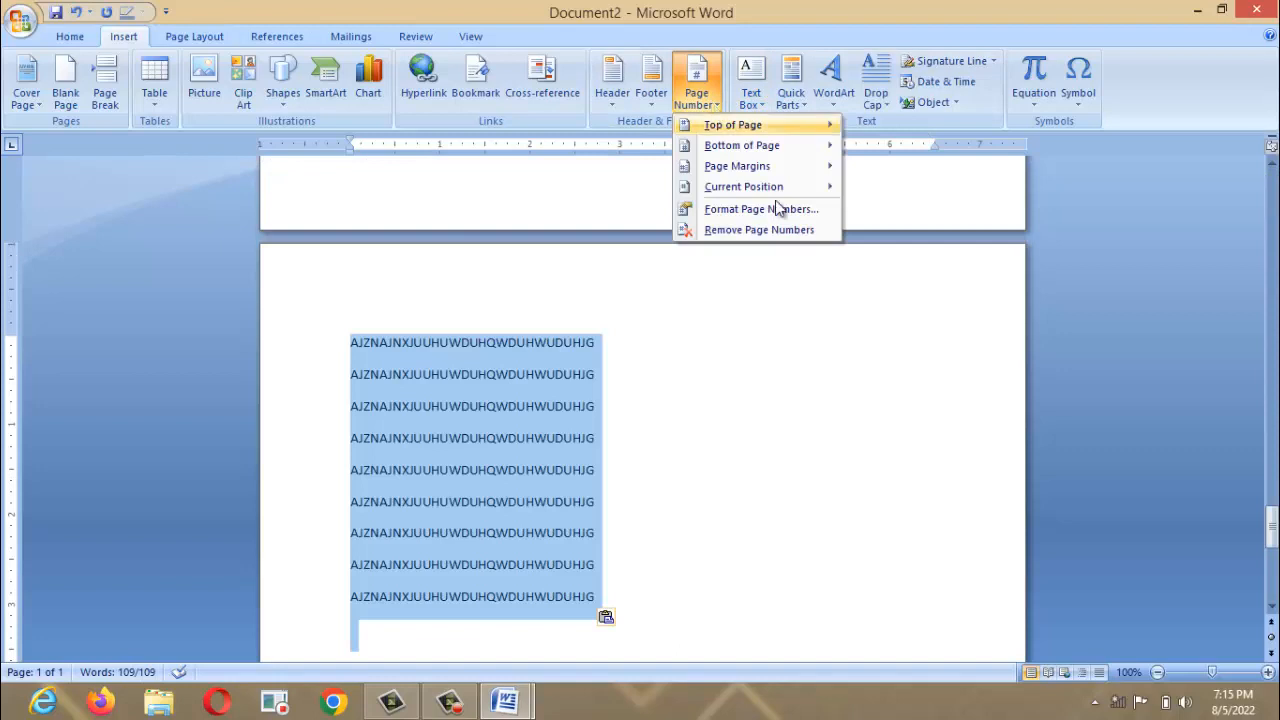
{"action": "left_click", "coordinate": [780, 210]}
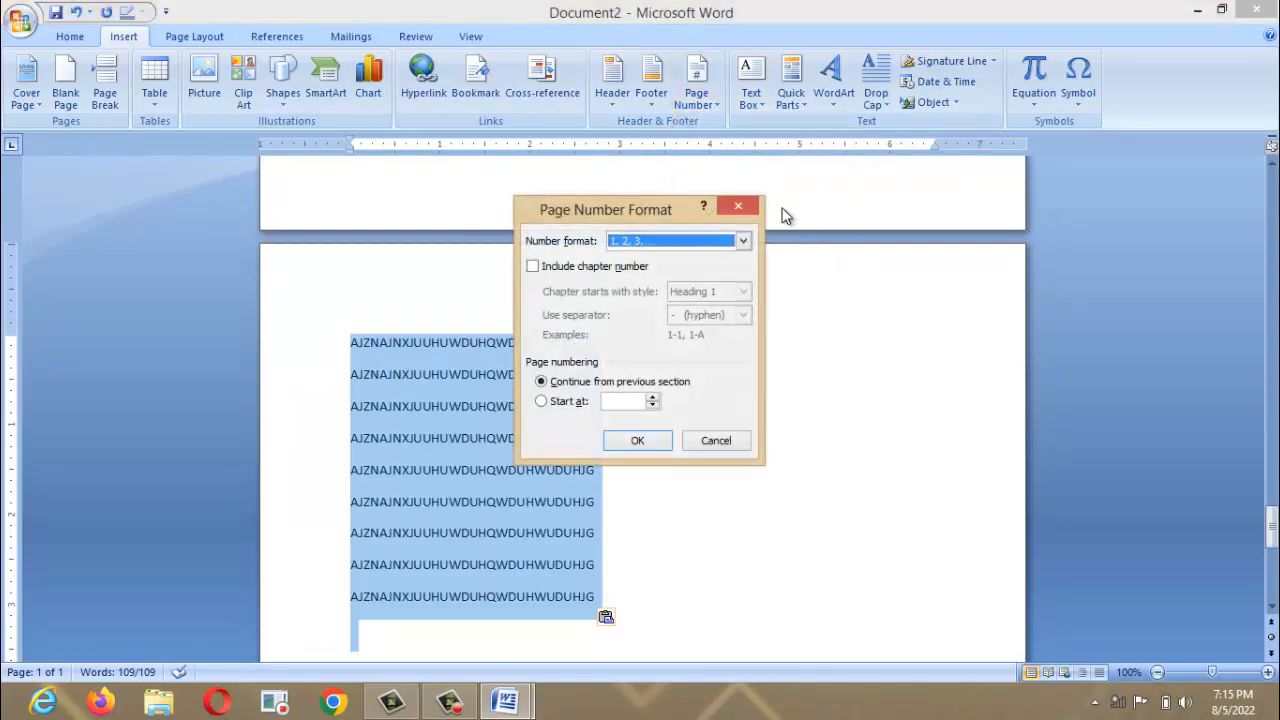
{"action": "left_click", "coordinate": [541, 402]}
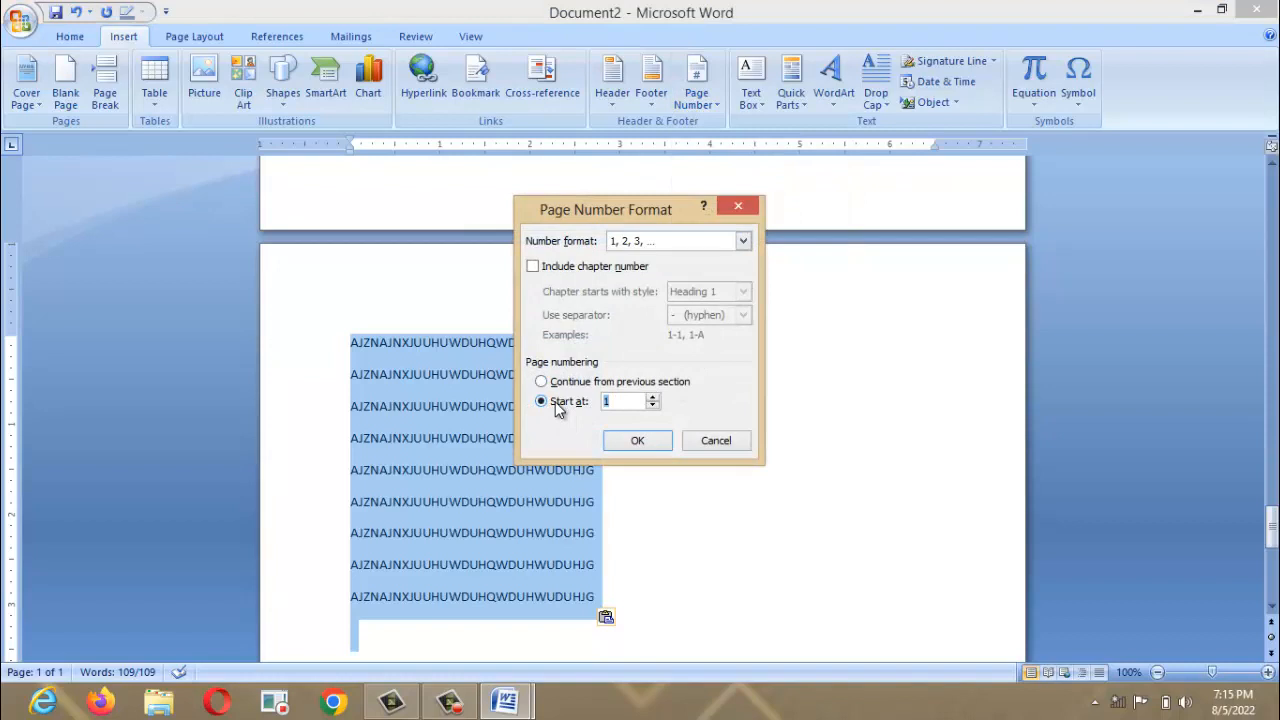
{"action": "left_click", "coordinate": [534, 266]}
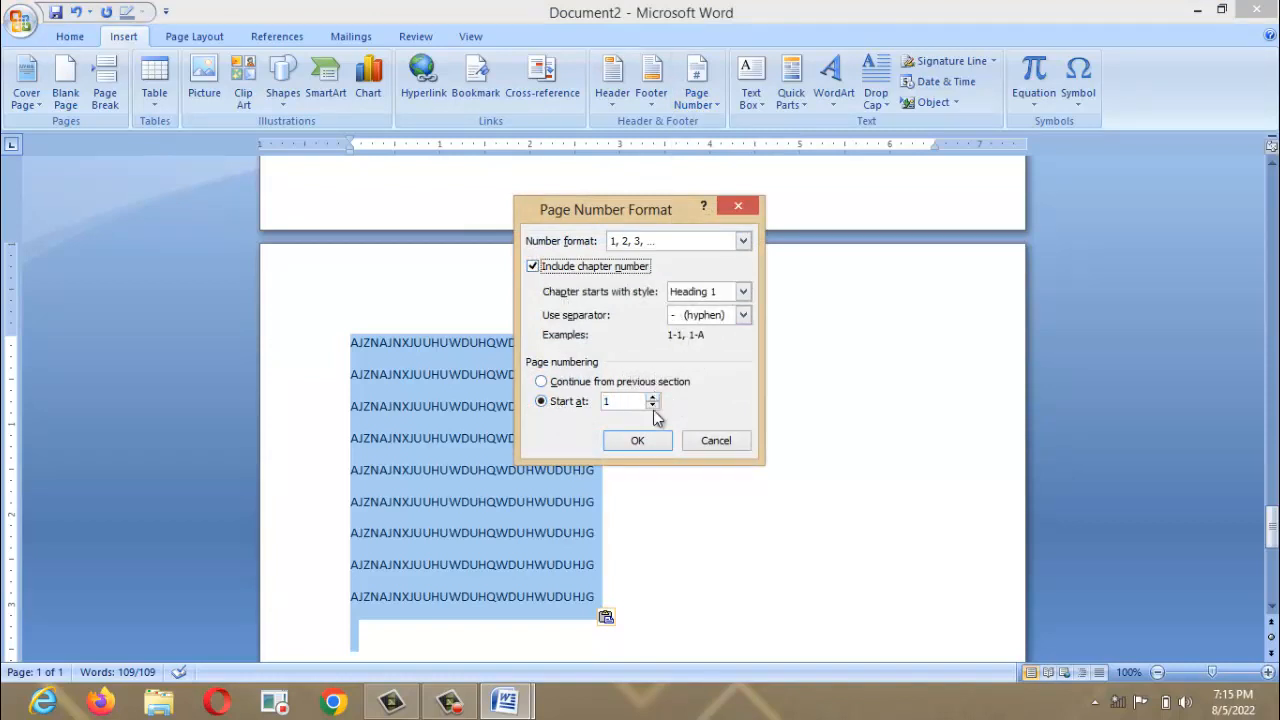
{"action": "left_click", "coordinate": [647, 440]}
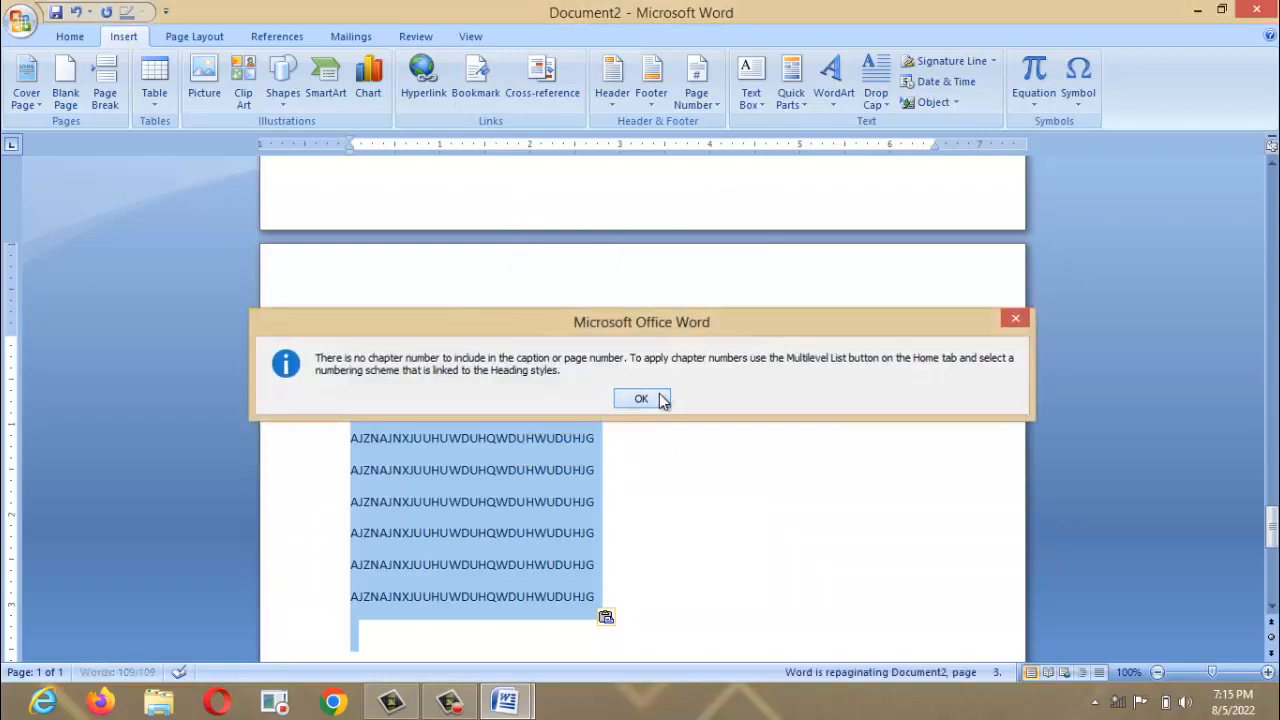
{"action": "left_click", "coordinate": [656, 397]}
Insert a Plain Number 2 centred page number at the bottom of the page.
{"action": "left_click", "coordinate": [690, 90]}
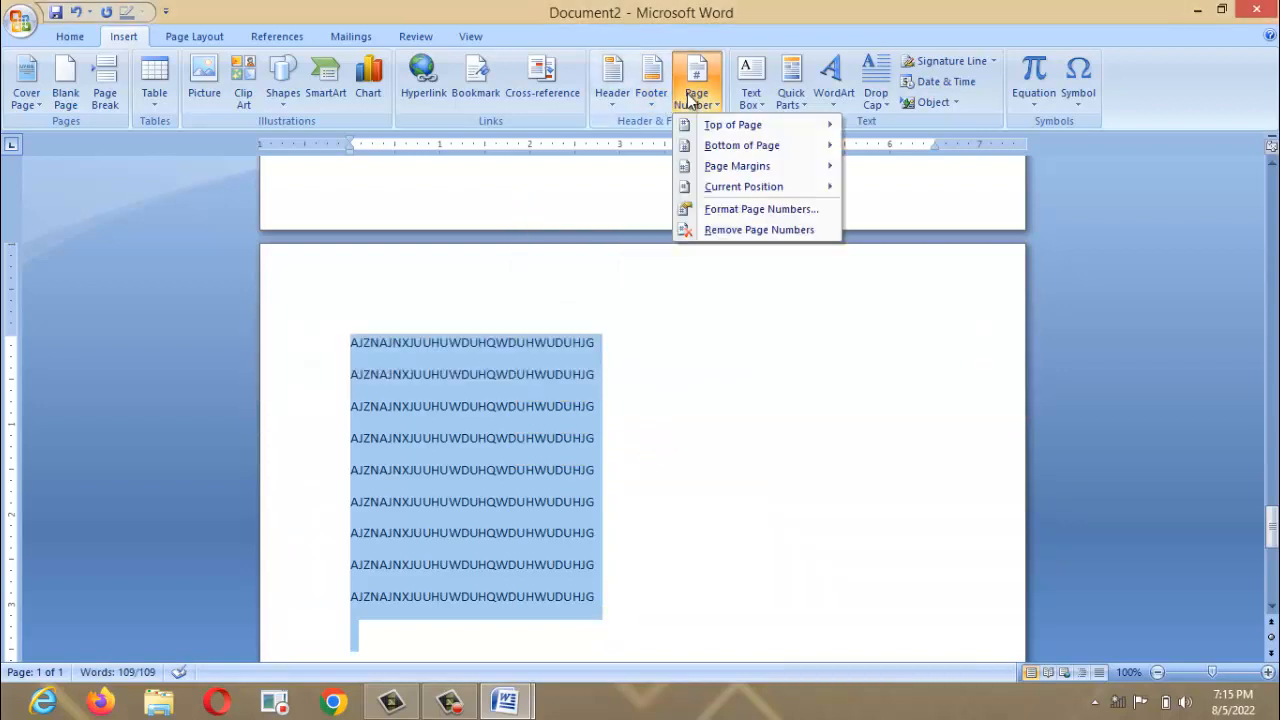
{"action": "mouse_move", "coordinate": [712, 147]}
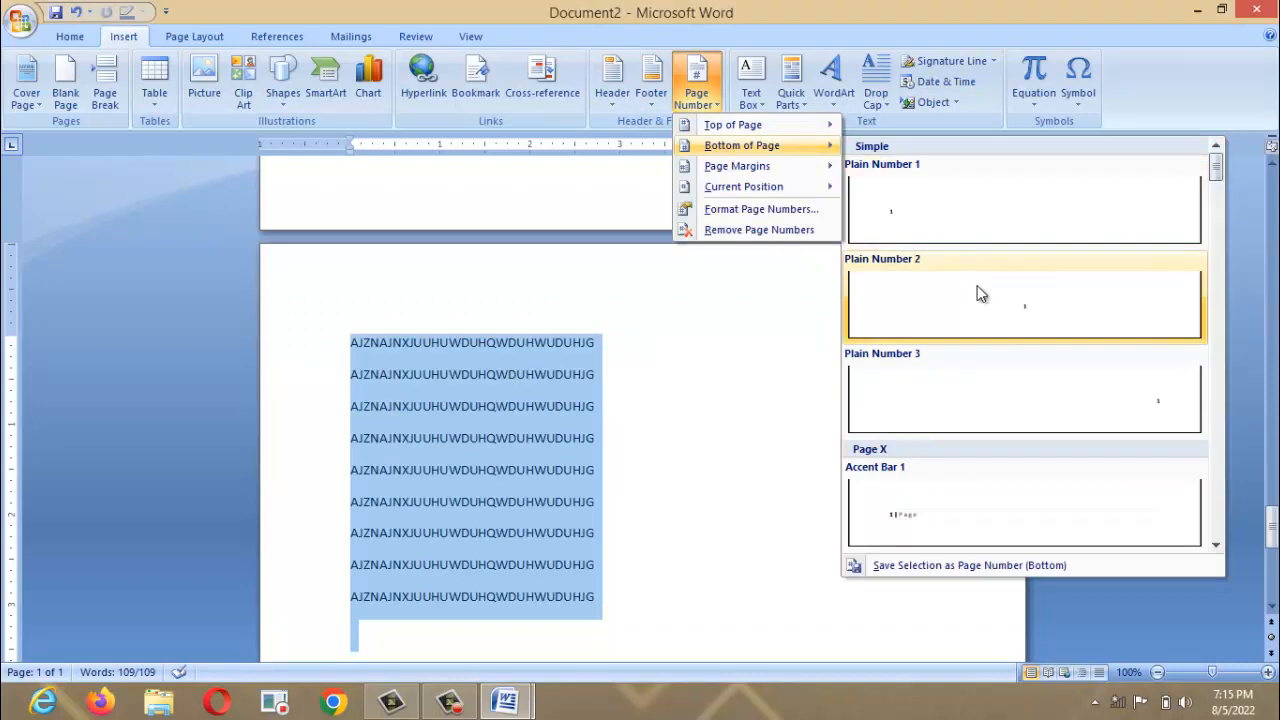
{"action": "left_click", "coordinate": [980, 293]}
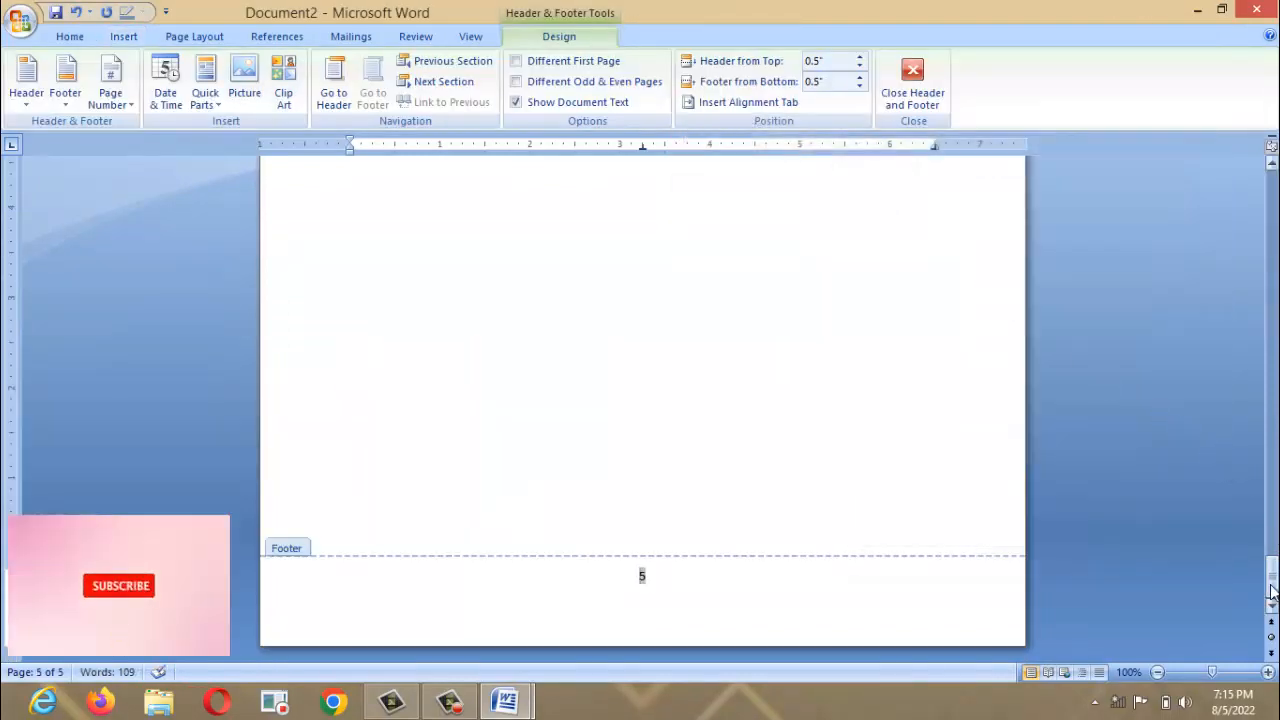
Close footer editing, then select all the repeated capital-letter text and delete it.
{"action": "left_click_drag", "start_coordinate": [1271, 584], "coordinate": [1191, 100]}
{"action": "left_click", "coordinate": [905, 92]}
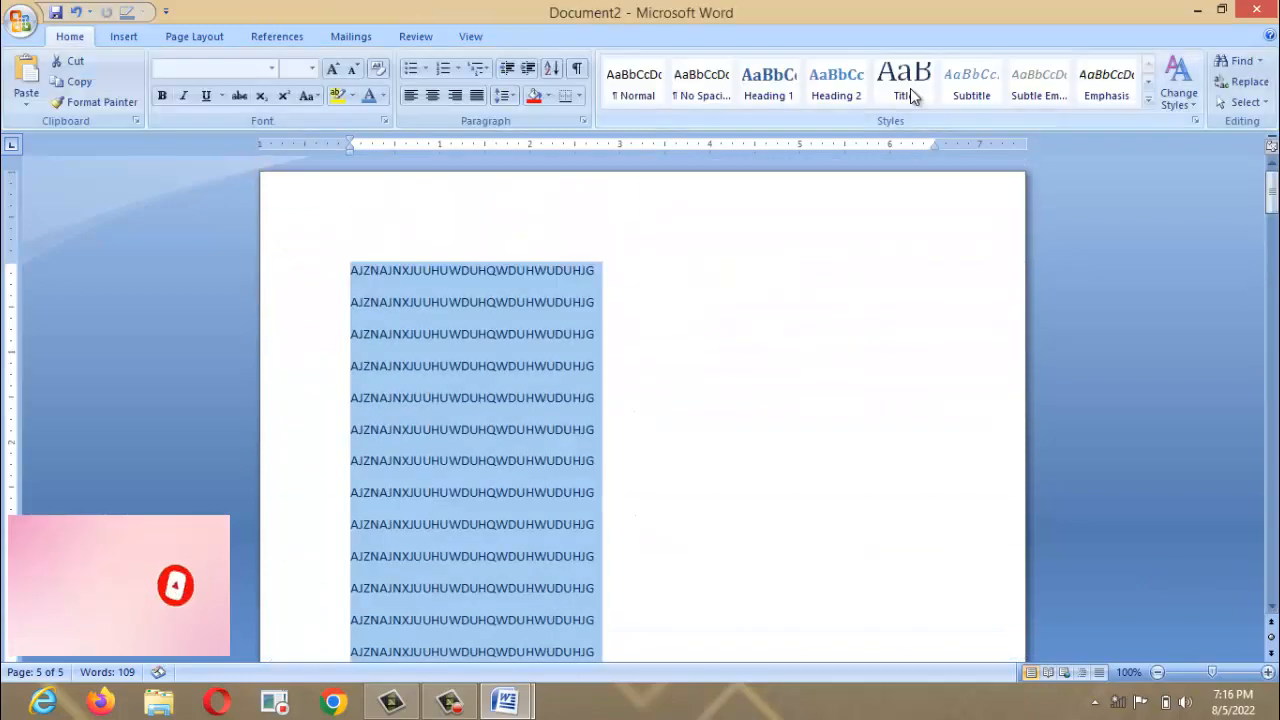
{"action": "left_click_drag", "start_coordinate": [1270, 192], "coordinate": [796, 212]}
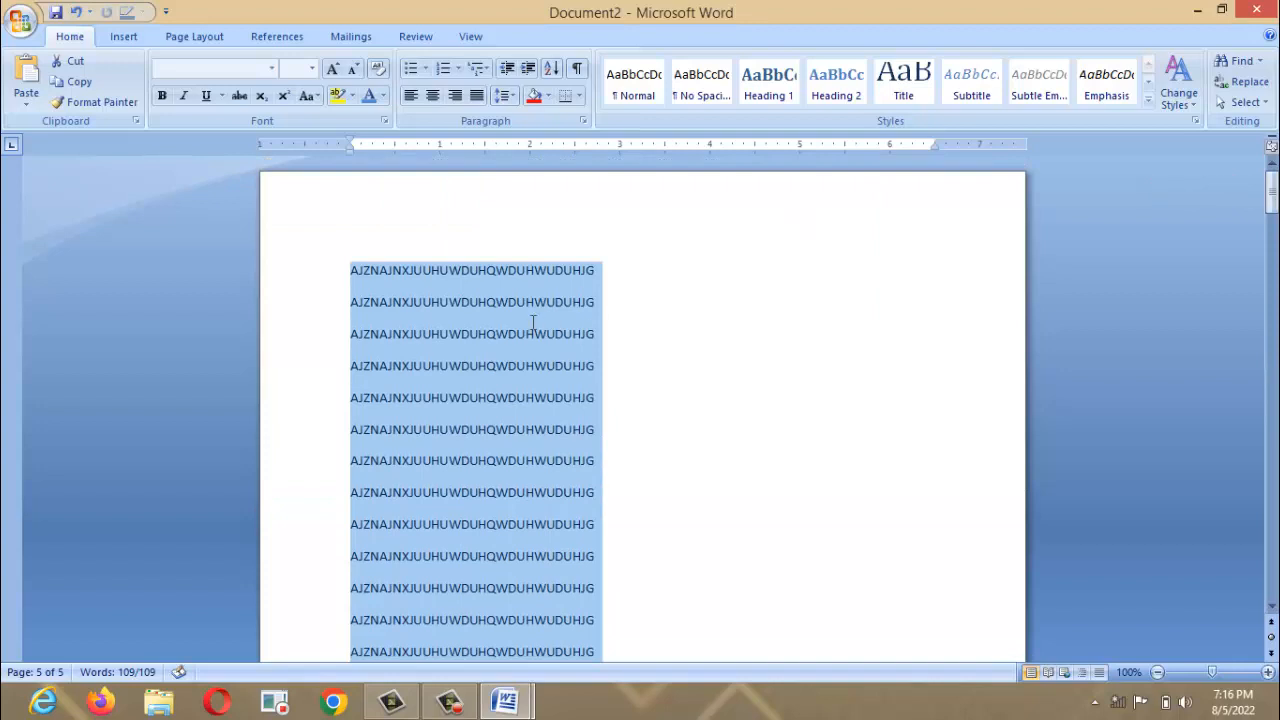
{"action": "left_click", "coordinate": [533, 322]}
{"action": "left_click", "coordinate": [136, 36]}
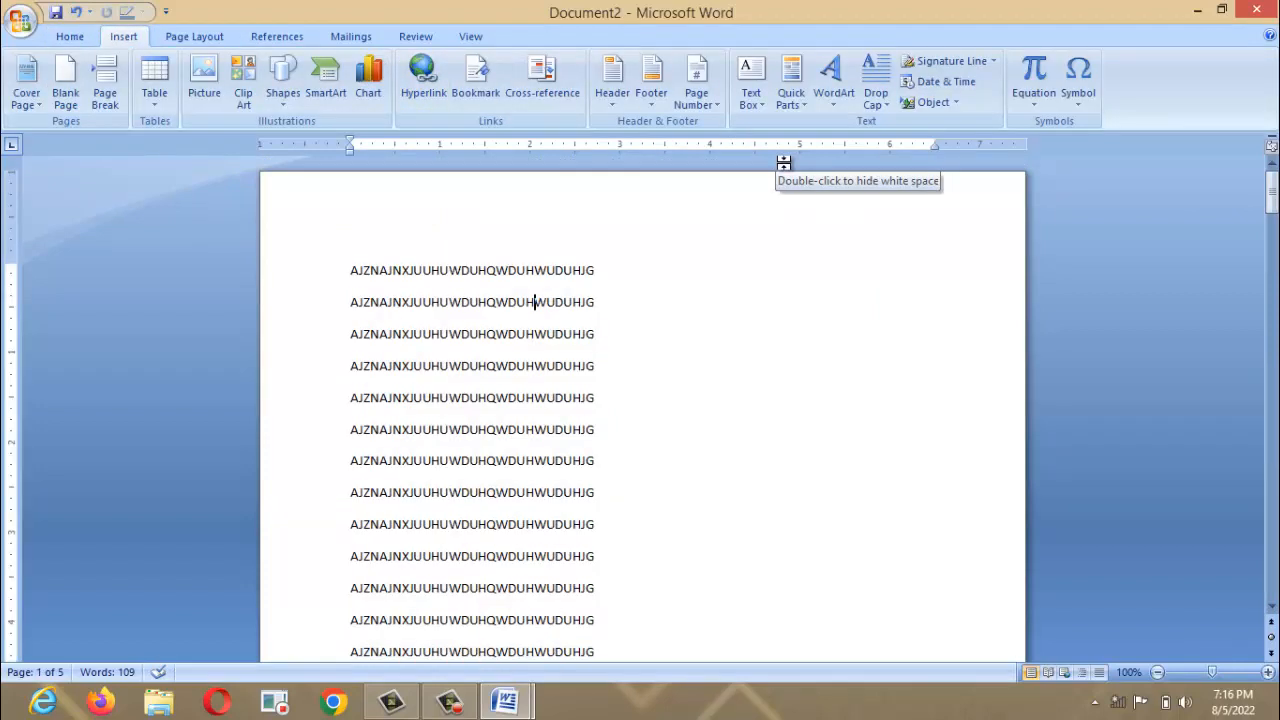
{"action": "key", "text": "ctrl+a"}
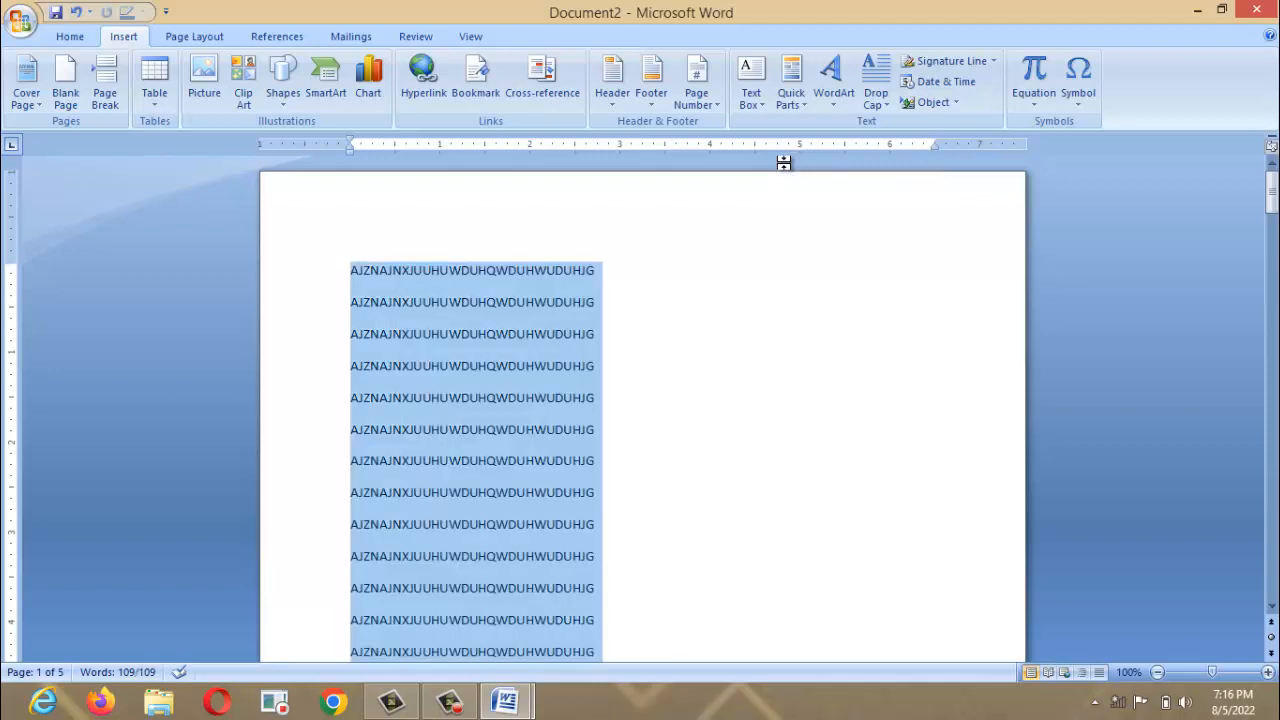
{"action": "key", "text": "Delete"}
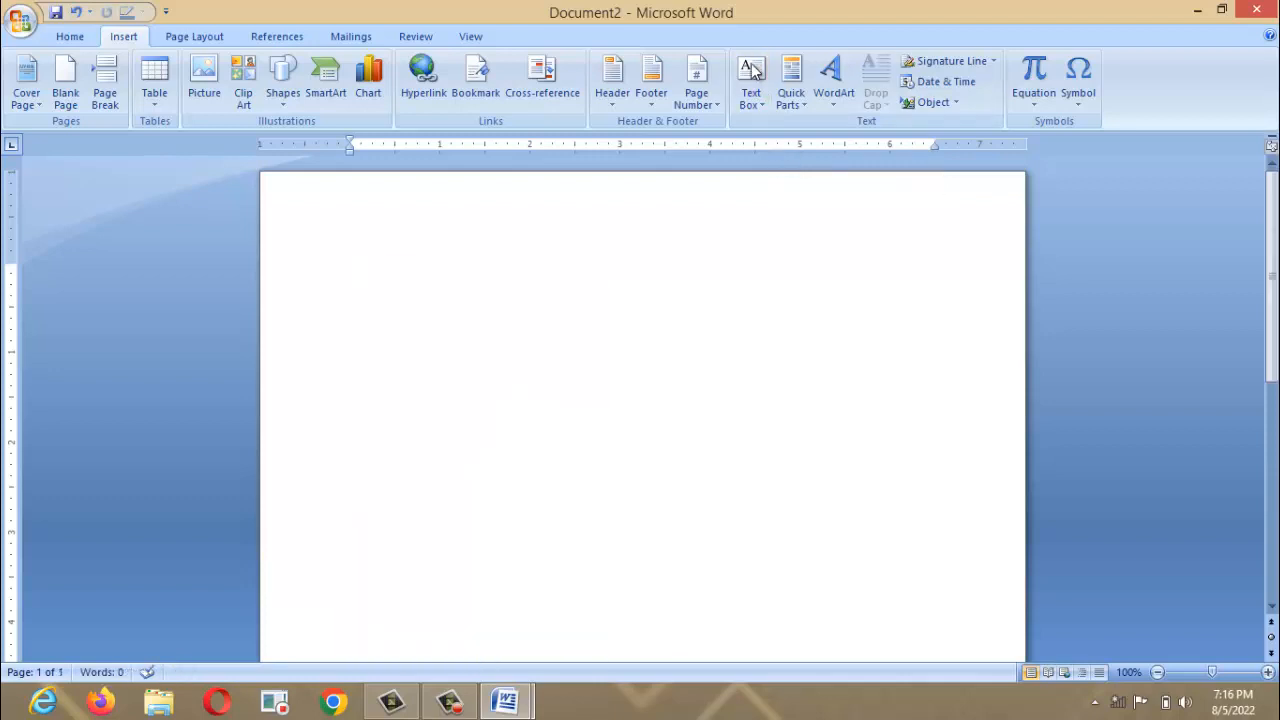
Draw a rectangle shape on the page, skipping the text box gallery.
{"action": "left_click", "coordinate": [752, 75]}
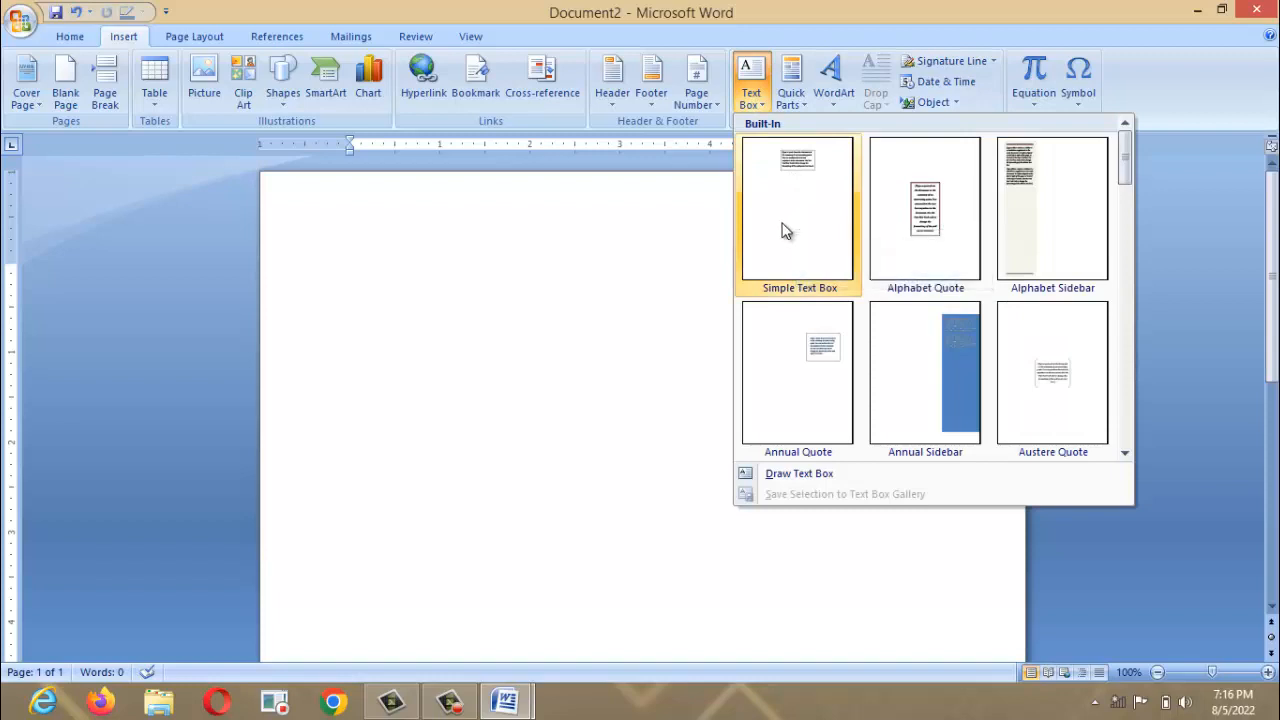
{"action": "left_click", "coordinate": [676, 260]}
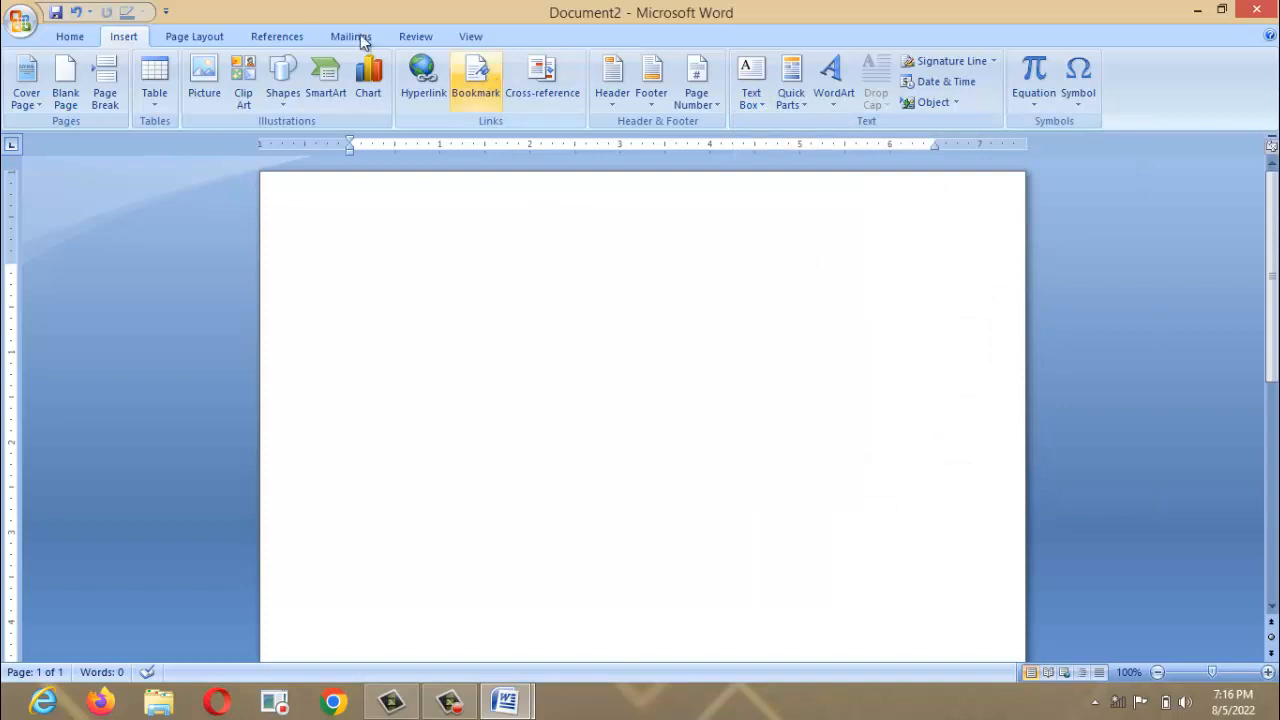
{"action": "left_click", "coordinate": [284, 95]}
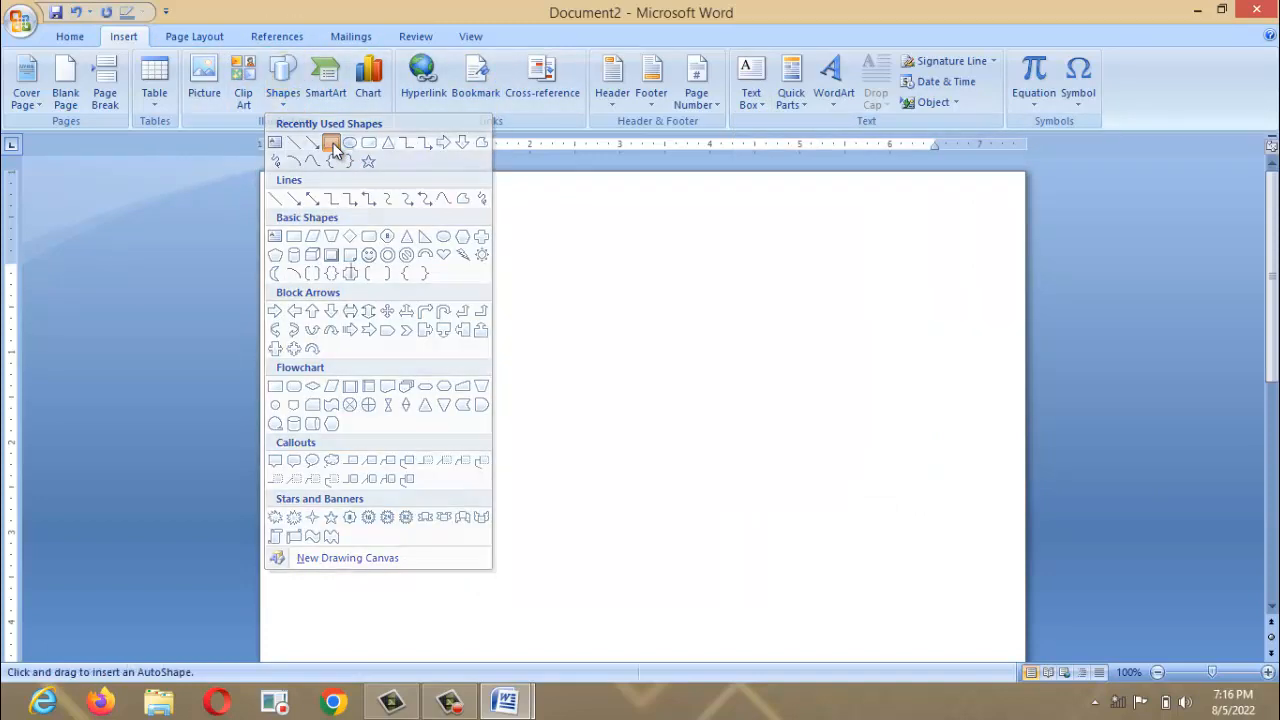
{"action": "left_click", "coordinate": [331, 143]}
{"action": "left_click_drag", "start_coordinate": [360, 251], "coordinate": [738, 476]}
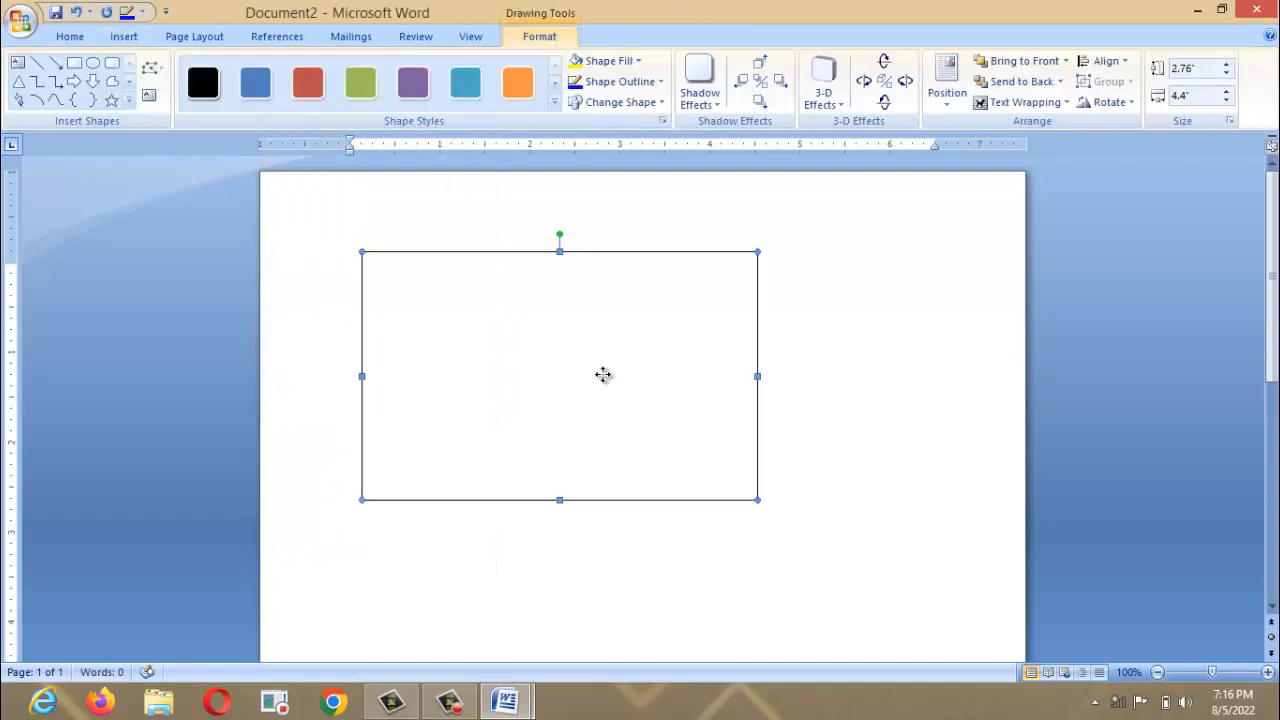
Type a line of capital letters into the rectangle, then delete it again.
{"action": "right_click", "coordinate": [603, 374]}
{"action": "left_click", "coordinate": [648, 447]}
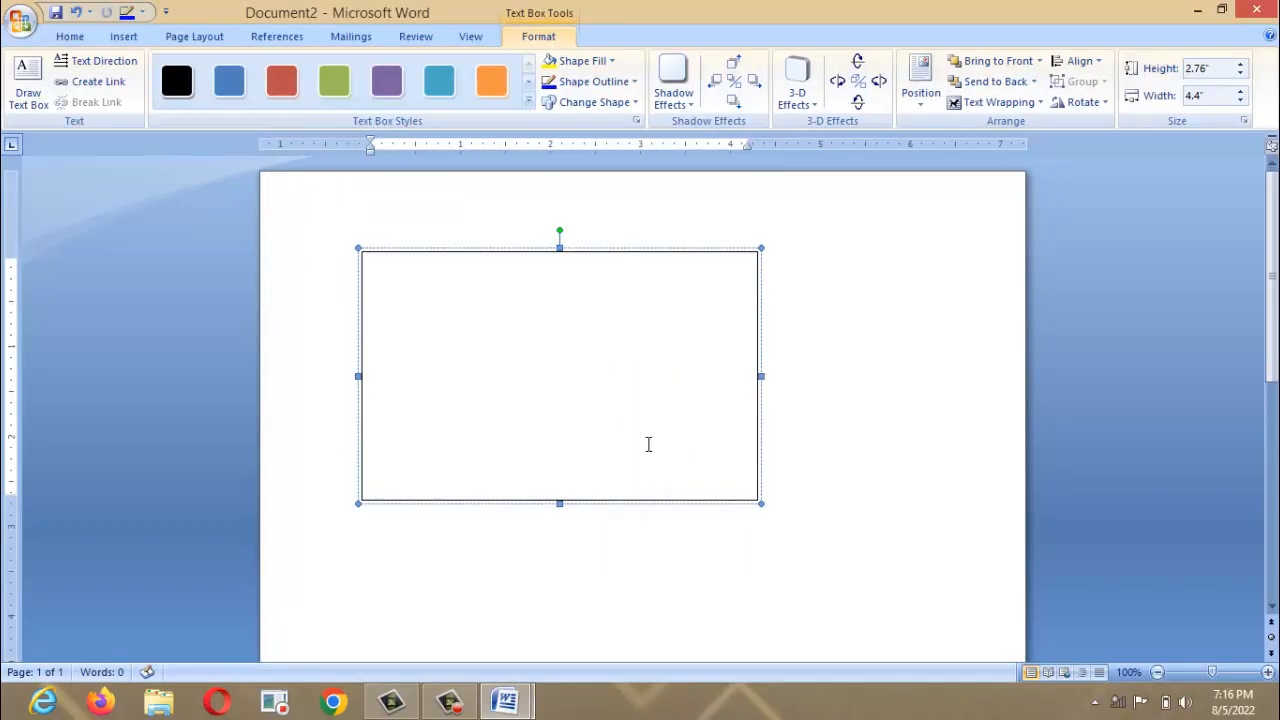
{"action": "type", "text": "JNCJNCNJNCJNJ EJNEDF JUD EJ"}
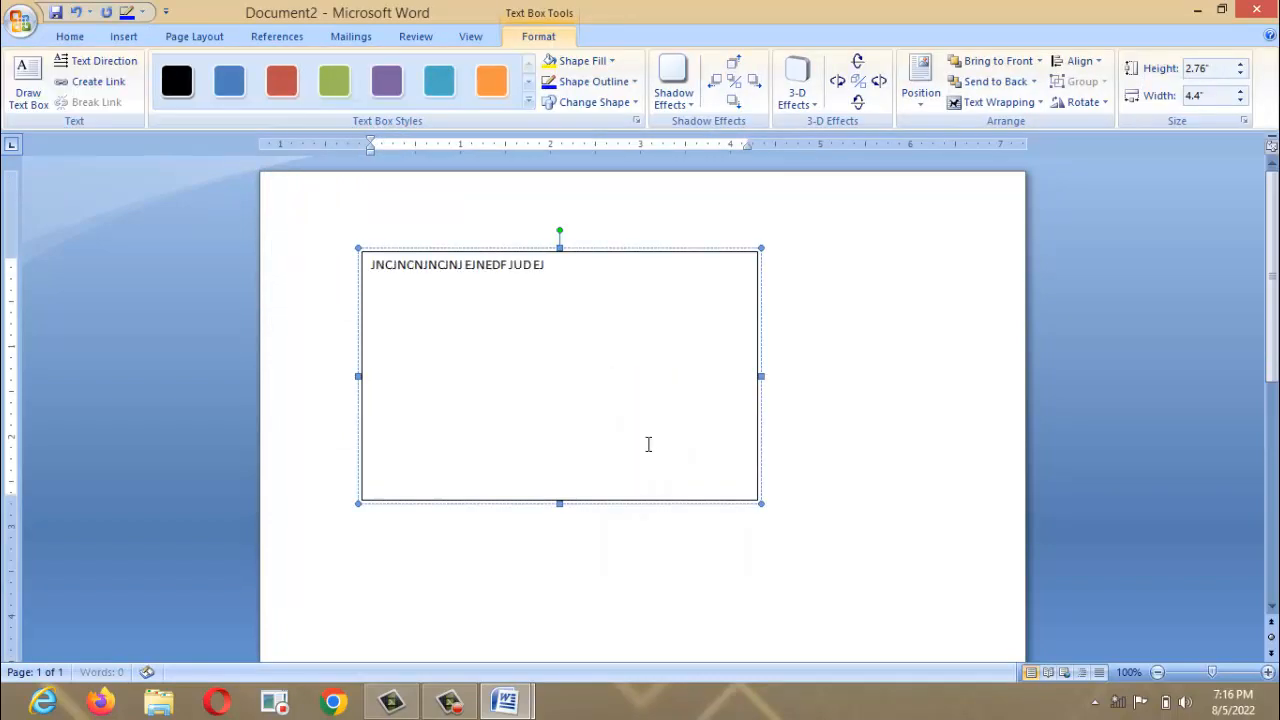
{"action": "type", "text": "DFNEDF EJBN FJBFBENFE"}
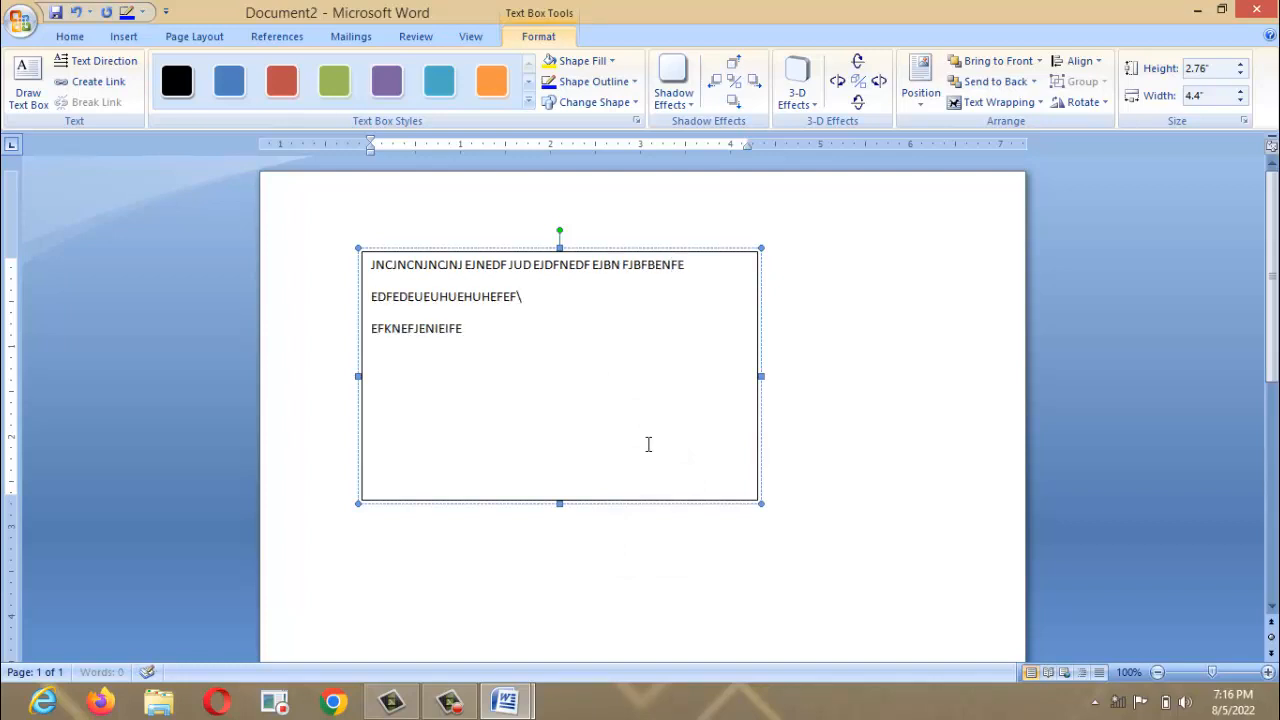
{"action": "type", "text": " EDFEDEUEUHUEHUHEFEF\\ EFKNEFJENIEIFEF EFEFEFHUH"}
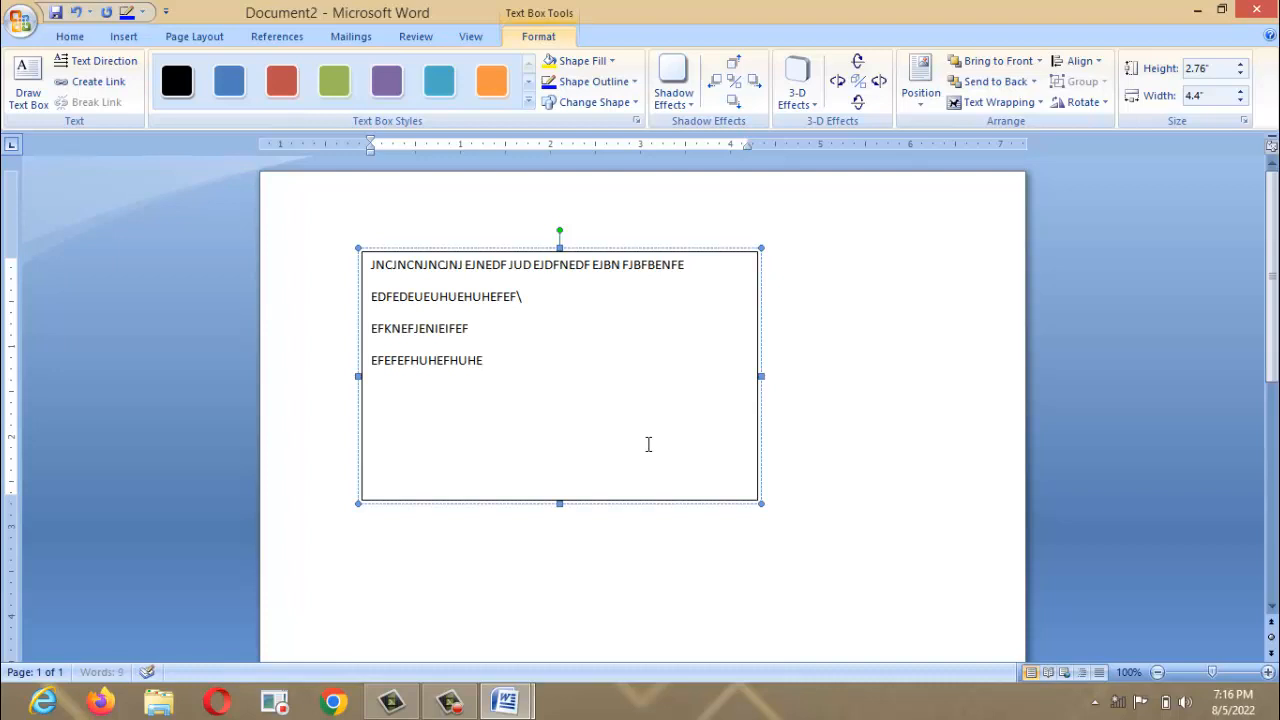
{"action": "key", "text": "ctrl+a"}
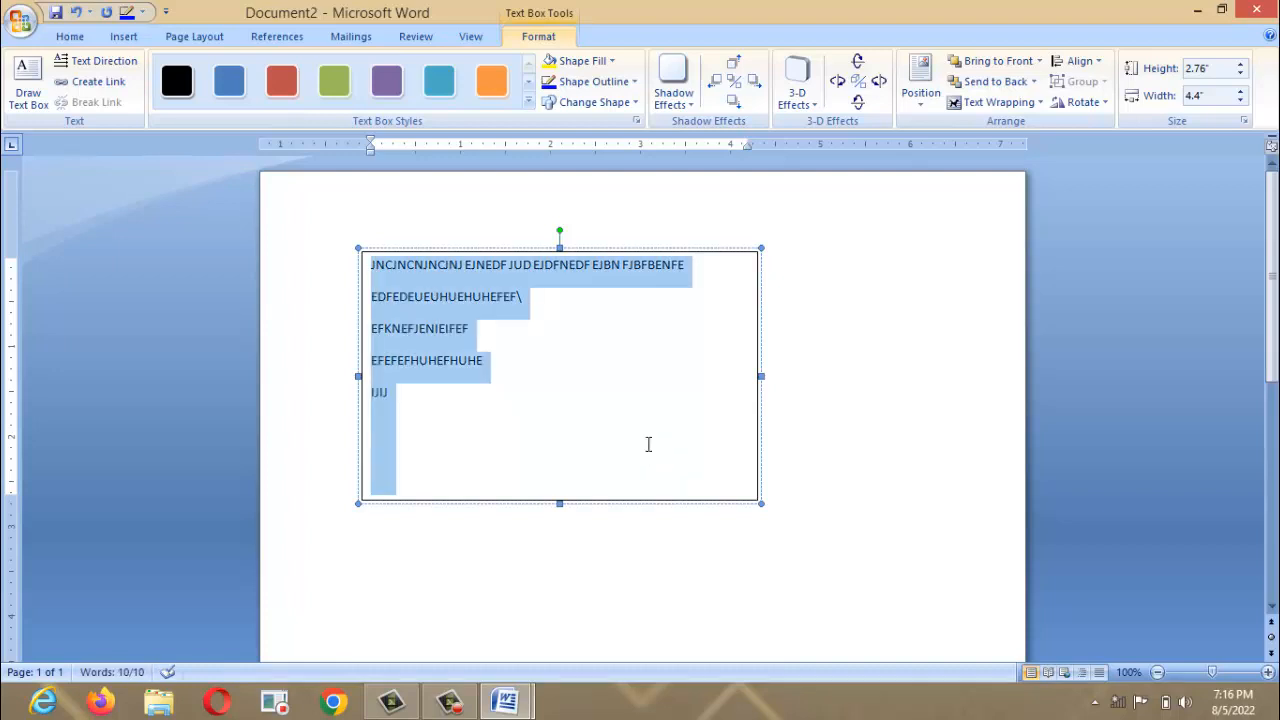
{"action": "left_click", "coordinate": [648, 444]}
{"action": "key", "text": "BackSpace"}
{"action": "key", "text": "BackSpace"}
{"action": "key", "text": "BackSpace"}
{"action": "key", "text": "BackSpace"}
{"action": "key", "text": "BackSpace"}
{"action": "key", "text": "BackSpace"}
{"action": "key", "text": "BackSpace"}
{"action": "key", "text": "BackSpace"}
{"action": "key", "text": "BackSpace"}
{"action": "key", "text": "BackSpace"}
{"action": "key", "text": "BackSpace"}
{"action": "key", "text": "BackSpace"}
{"action": "key", "text": "BackSpace"}
{"action": "key", "text": "BackSpace"}
{"action": "key", "text": "BackSpace"}
{"action": "key", "text": "BackSpace"}
{"action": "key", "text": "BackSpace"}
{"action": "key", "text": "BackSpace"}
{"action": "key", "text": "BackSpace"}
{"action": "key", "text": "BackSpace"}
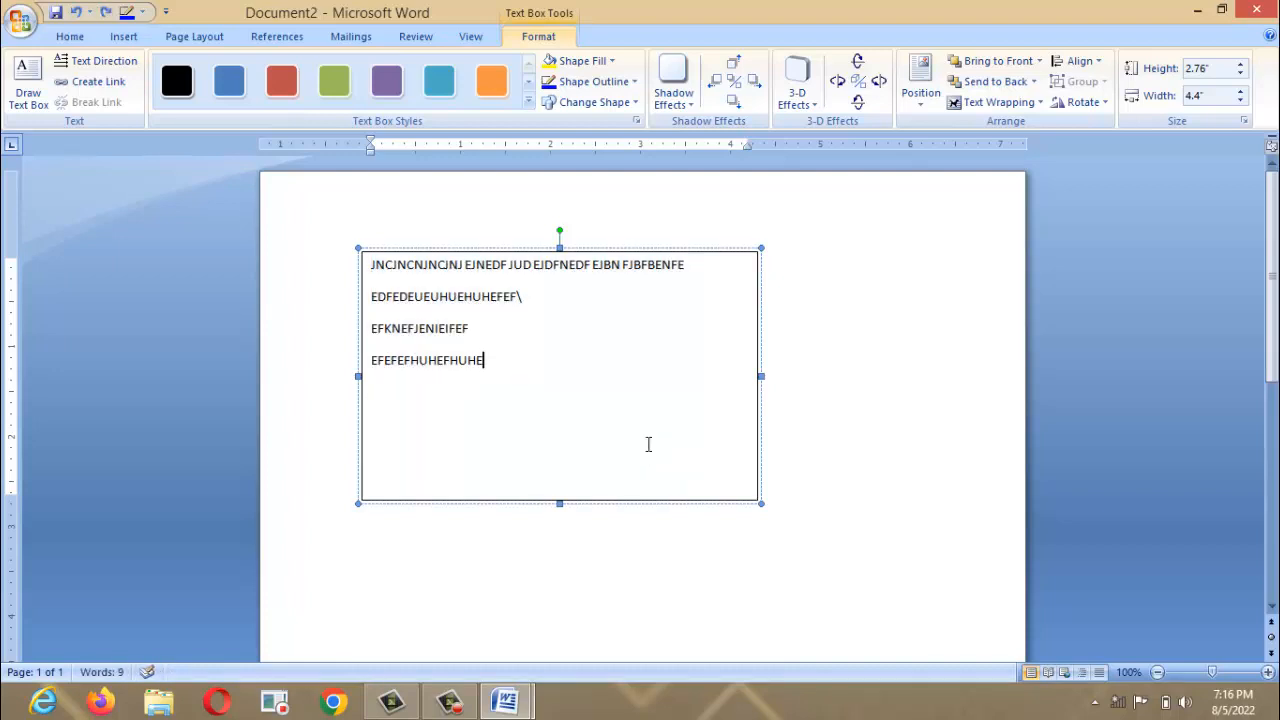
{"action": "key", "text": "BackSpace"}
{"action": "key", "text": "BackSpace"}
{"action": "key", "text": "BackSpace"}
{"action": "key", "text": "BackSpace"}
{"action": "key", "text": "BackSpace"}
{"action": "key", "text": "BackSpace"}
{"action": "key", "text": "BackSpace"}
{"action": "key", "text": "BackSpace"}
{"action": "key", "text": "BackSpace"}
{"action": "key", "text": "BackSpace"}
{"action": "key", "text": "BackSpace"}
{"action": "key", "text": "BackSpace"}
{"action": "key", "text": "BackSpace"}
{"action": "key", "text": "BackSpace"}
{"action": "key", "text": "BackSpace"}
{"action": "key", "text": "BackSpace"}
{"action": "key", "text": "BackSpace"}
{"action": "key", "text": "BackSpace"}
{"action": "key", "text": "BackSpace"}
{"action": "key", "text": "BackSpace"}
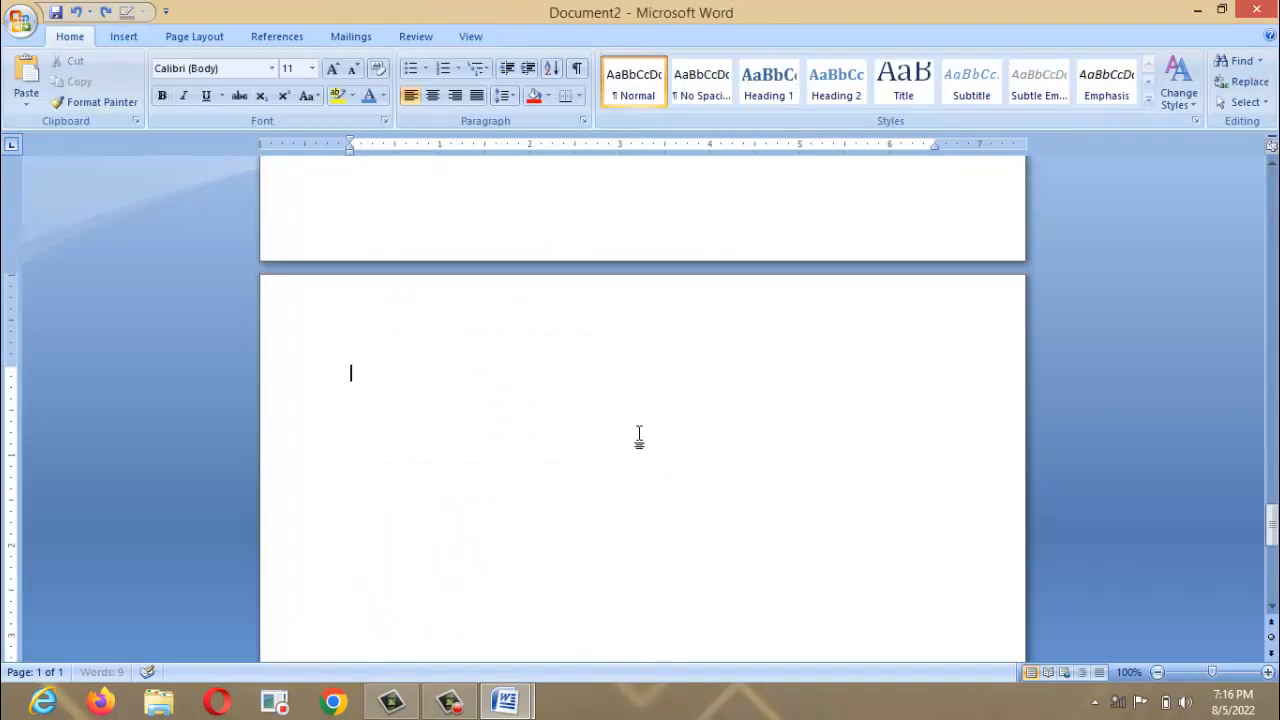
Start WordArt in the first style with the text ELT TECH.
{"action": "left_click", "coordinate": [133, 36]}
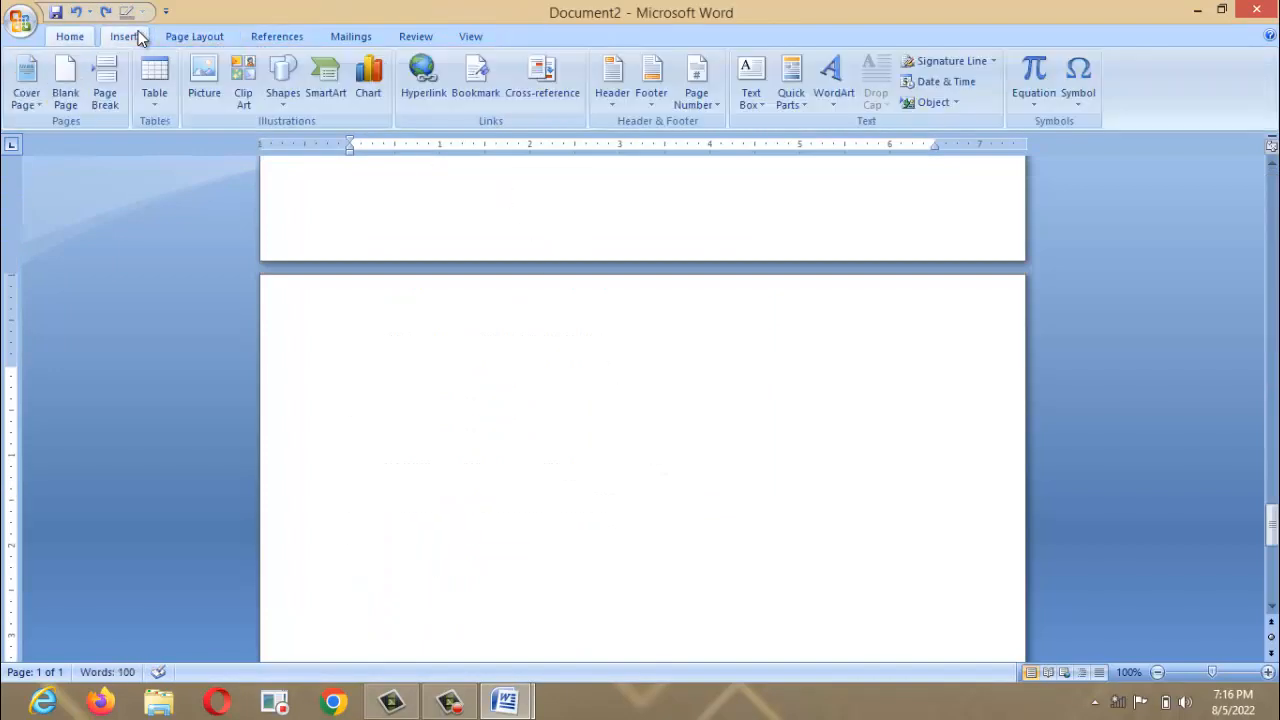
{"action": "left_click", "coordinate": [845, 95]}
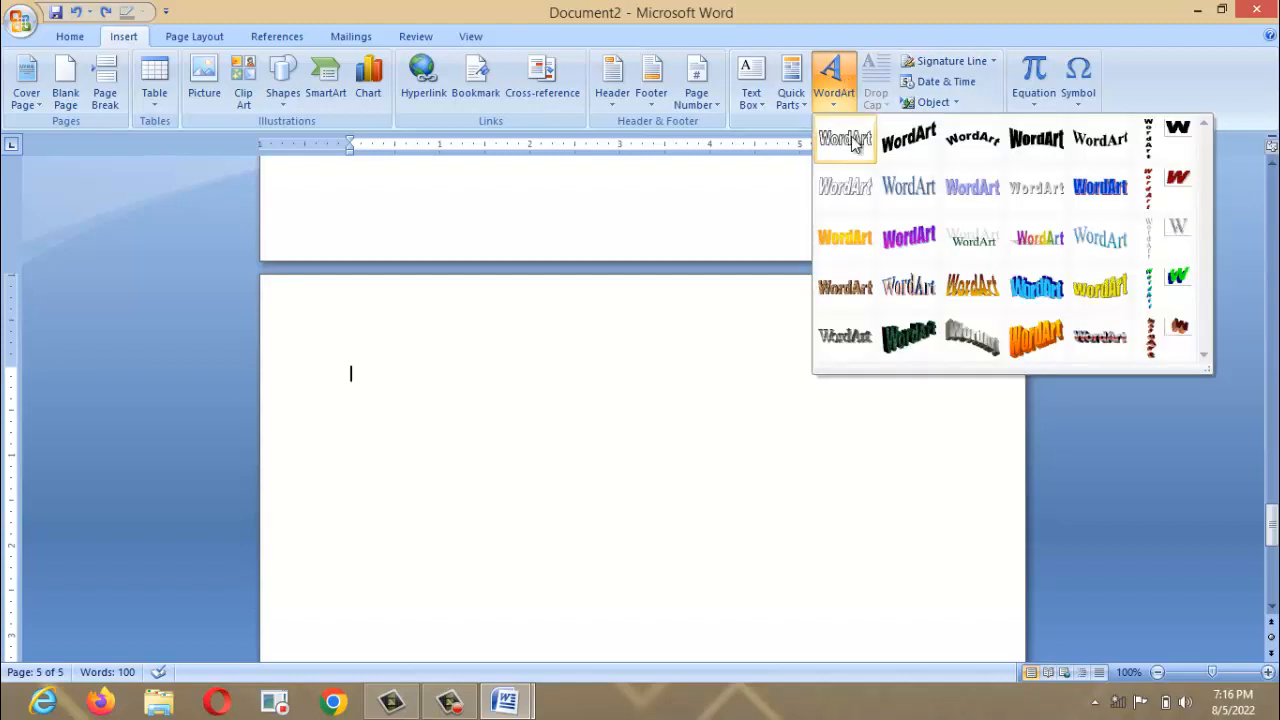
{"action": "left_click", "coordinate": [846, 140]}
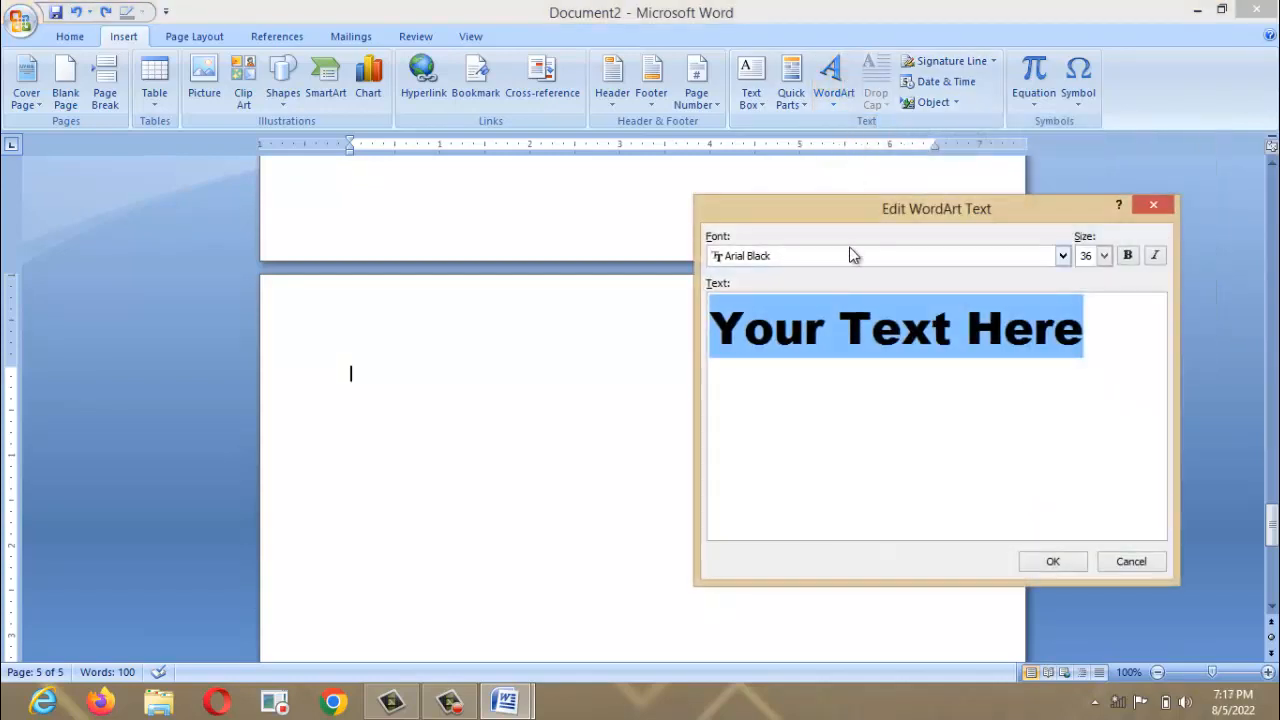
{"action": "type", "text": "E;LT"}
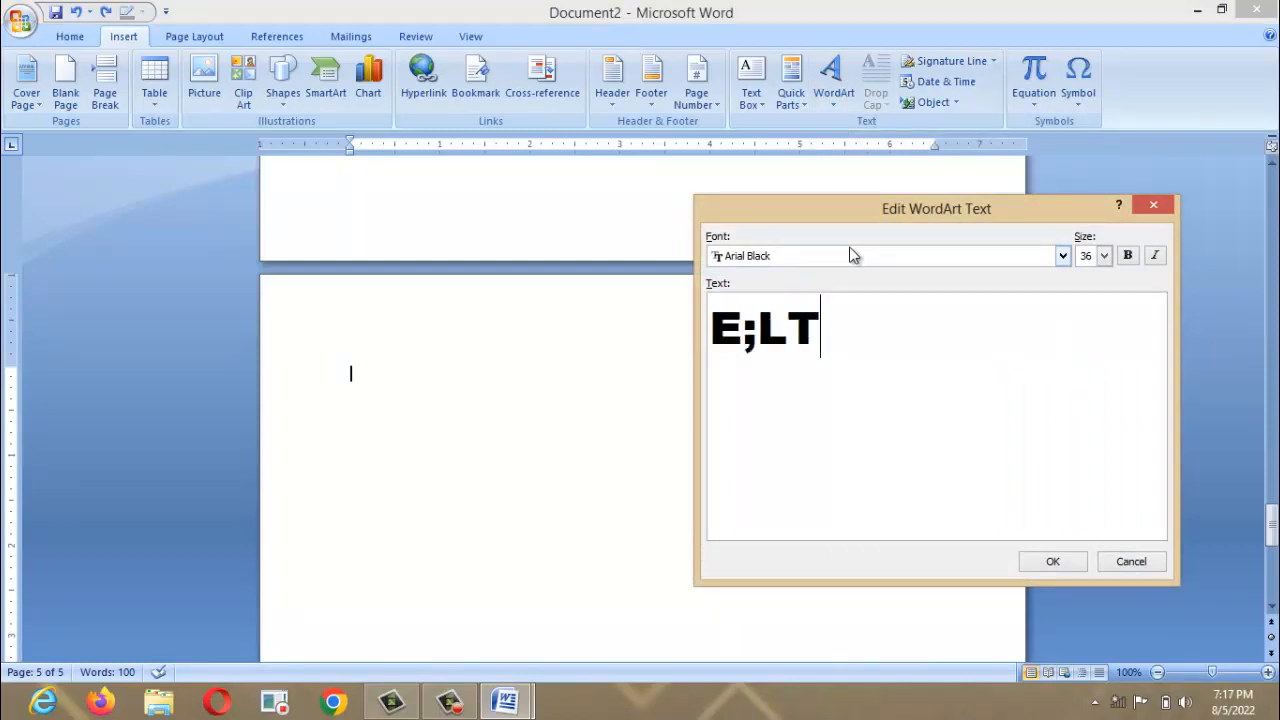
{"action": "key", "text": "BackSpace"}
{"action": "key", "text": "BackSpace"}
{"action": "key", "text": "BackSpace"}
{"action": "type", "text": "LR"}
{"action": "key", "text": "BackSpace"}
{"action": "type", "text": "T"}
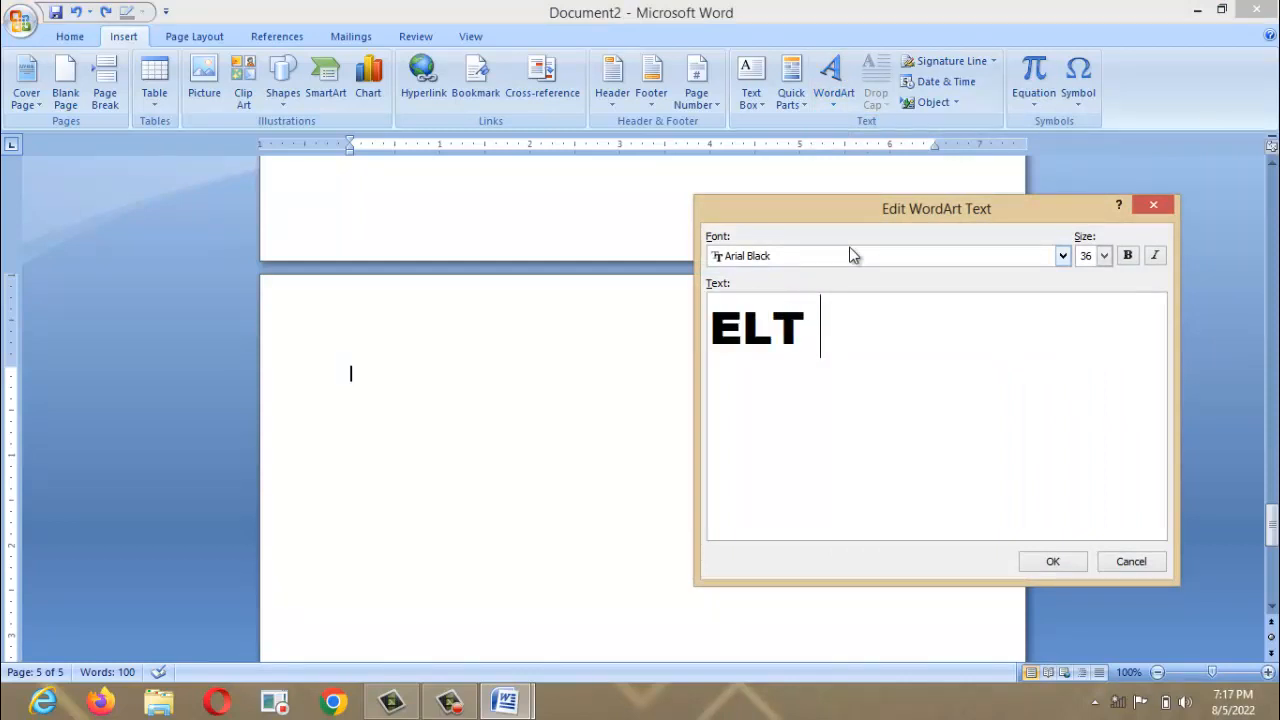
{"action": "type", "text": " TECH"}
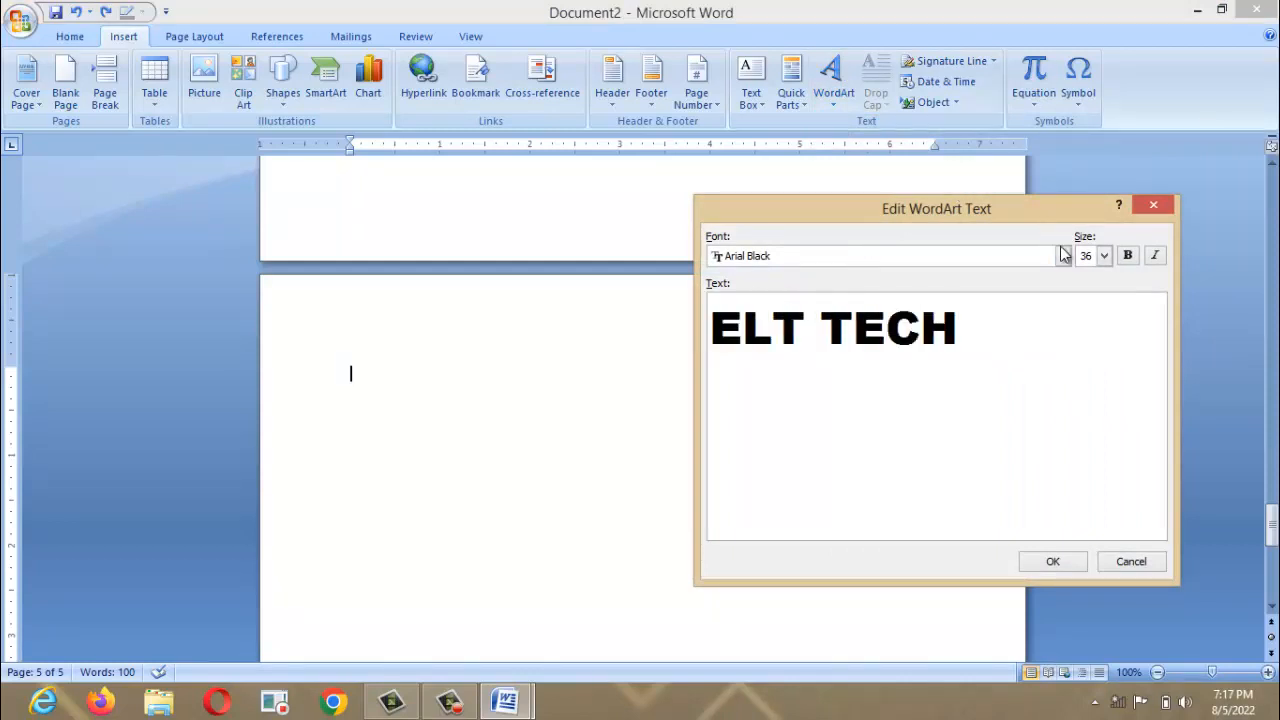
Set the WordArt font to Elephant at size 20 and insert it.
{"action": "left_click", "coordinate": [1063, 255]}
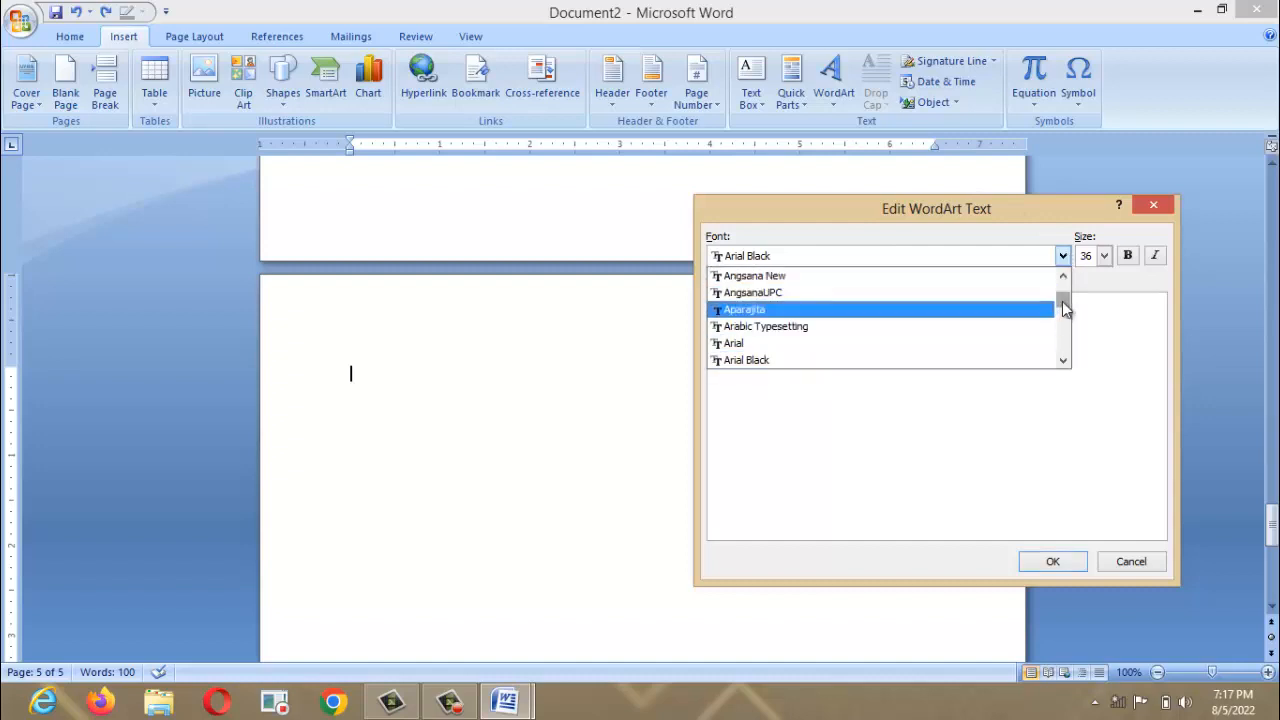
{"action": "left_click_drag", "start_coordinate": [1065, 310], "coordinate": [1063, 318]}
{"action": "left_click", "coordinate": [1020, 323]}
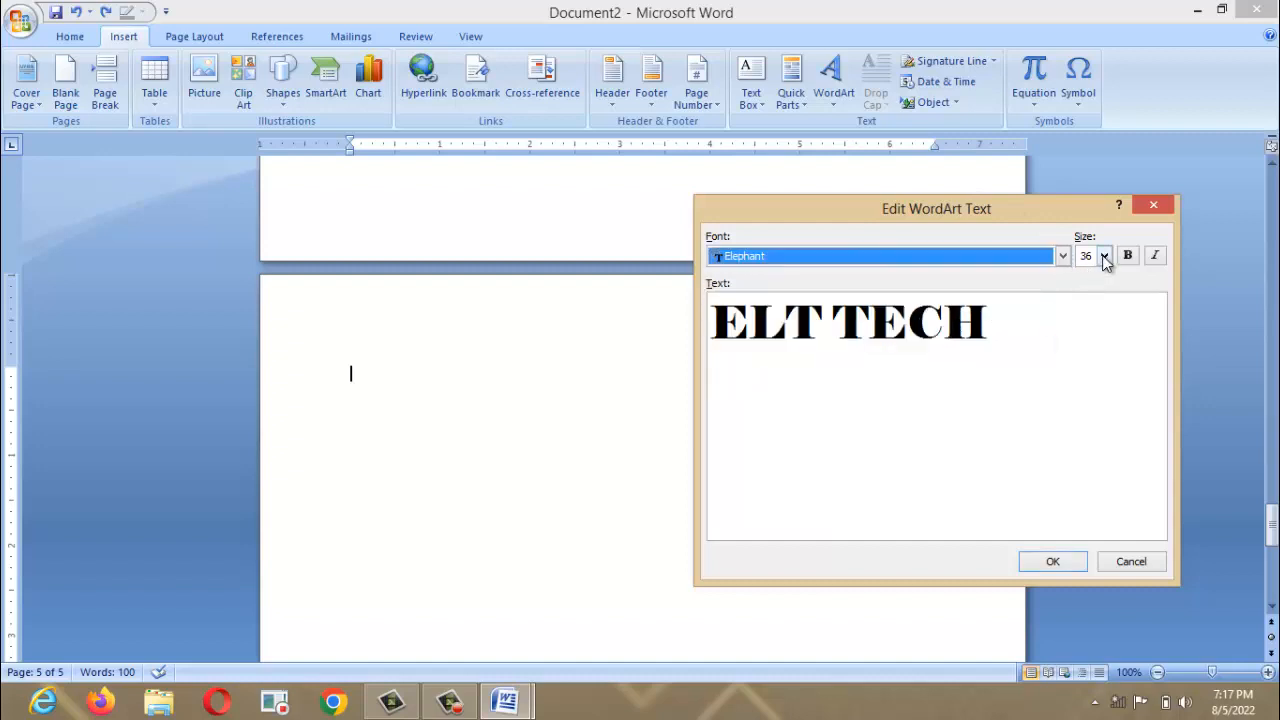
{"action": "left_click", "coordinate": [1104, 256]}
{"action": "left_click", "coordinate": [1089, 297]}
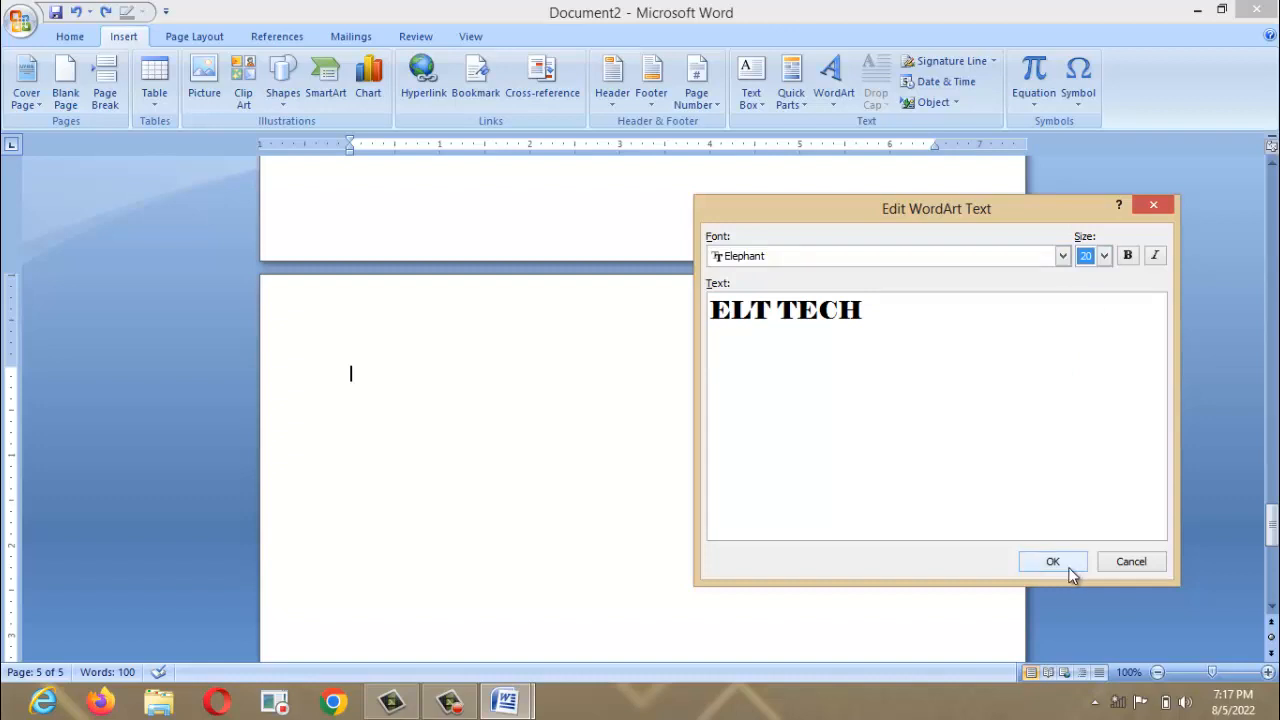
{"action": "left_click", "coordinate": [1053, 562]}
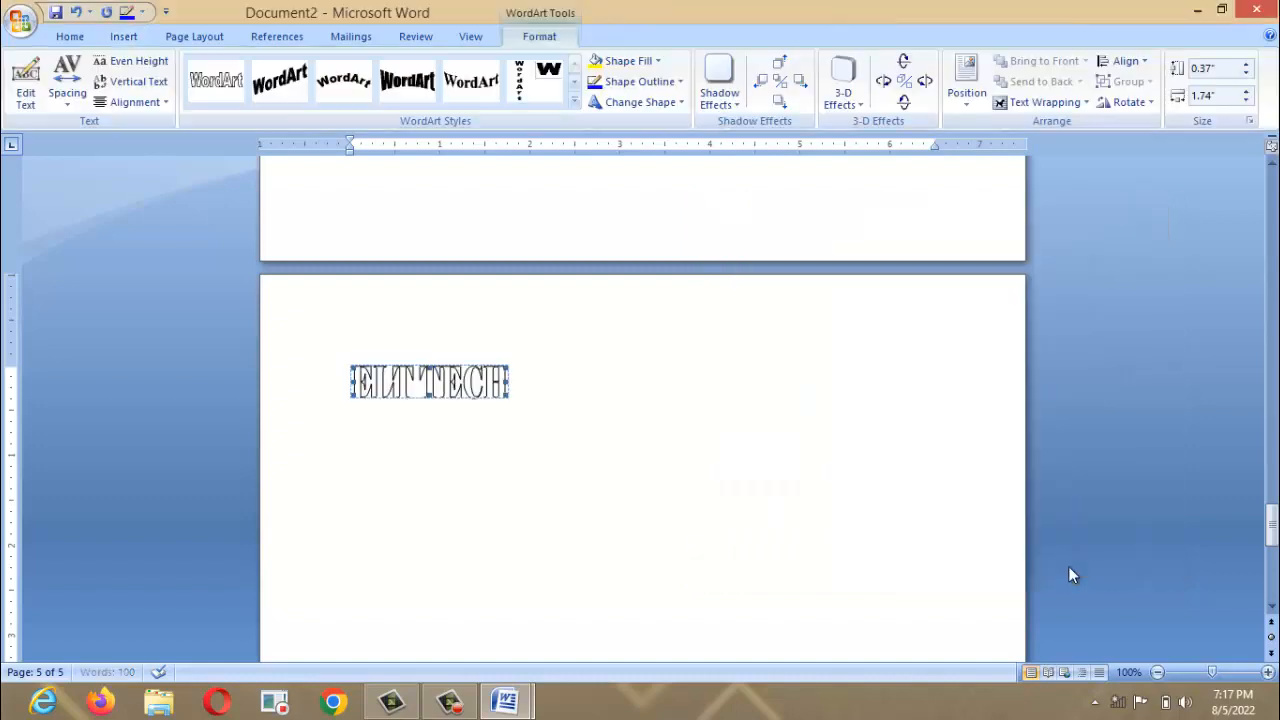
Float the ELT TECH WordArt In Front of Text and give it a yellow fill.
{"action": "left_click", "coordinate": [1031, 100]}
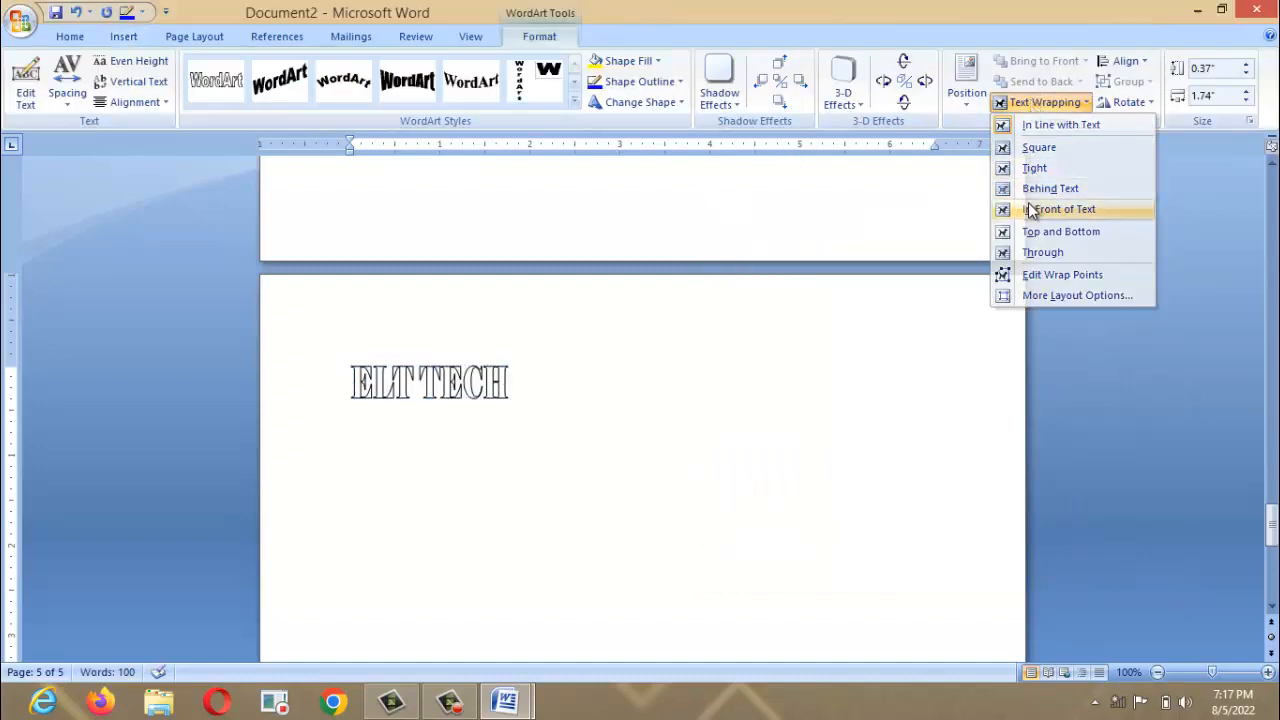
{"action": "left_click", "coordinate": [1031, 210]}
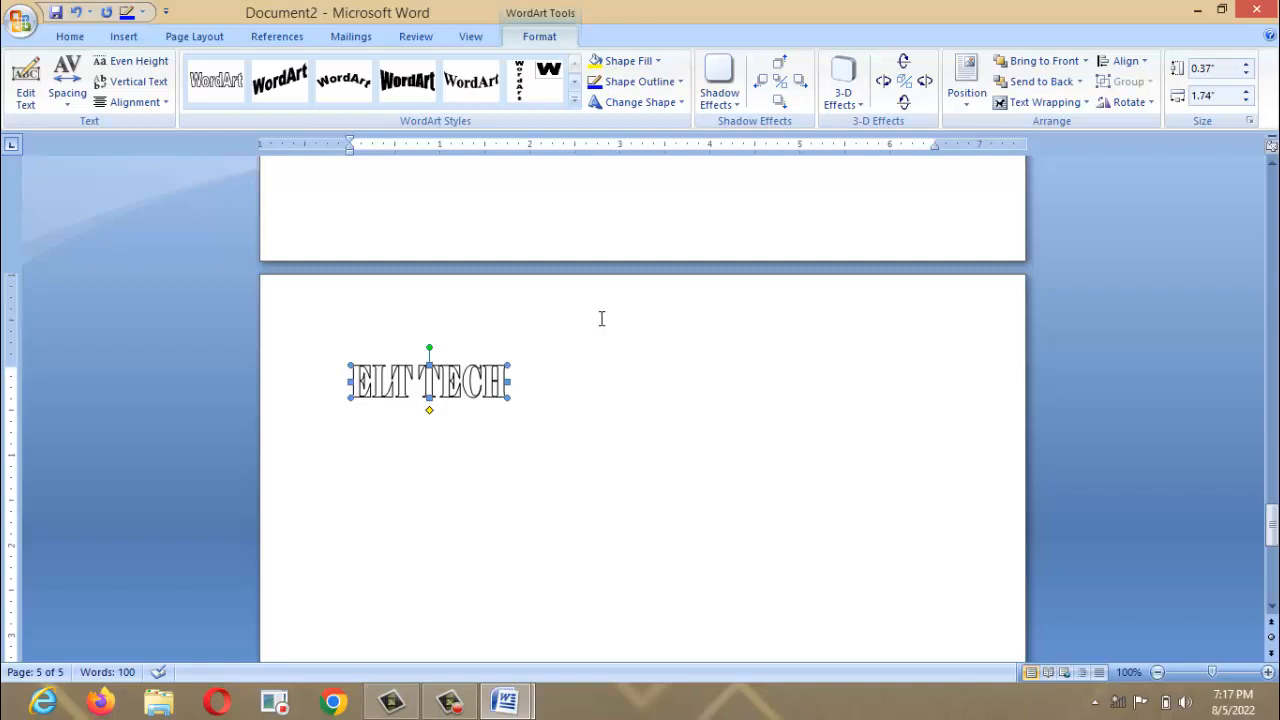
{"action": "left_click", "coordinate": [610, 63]}
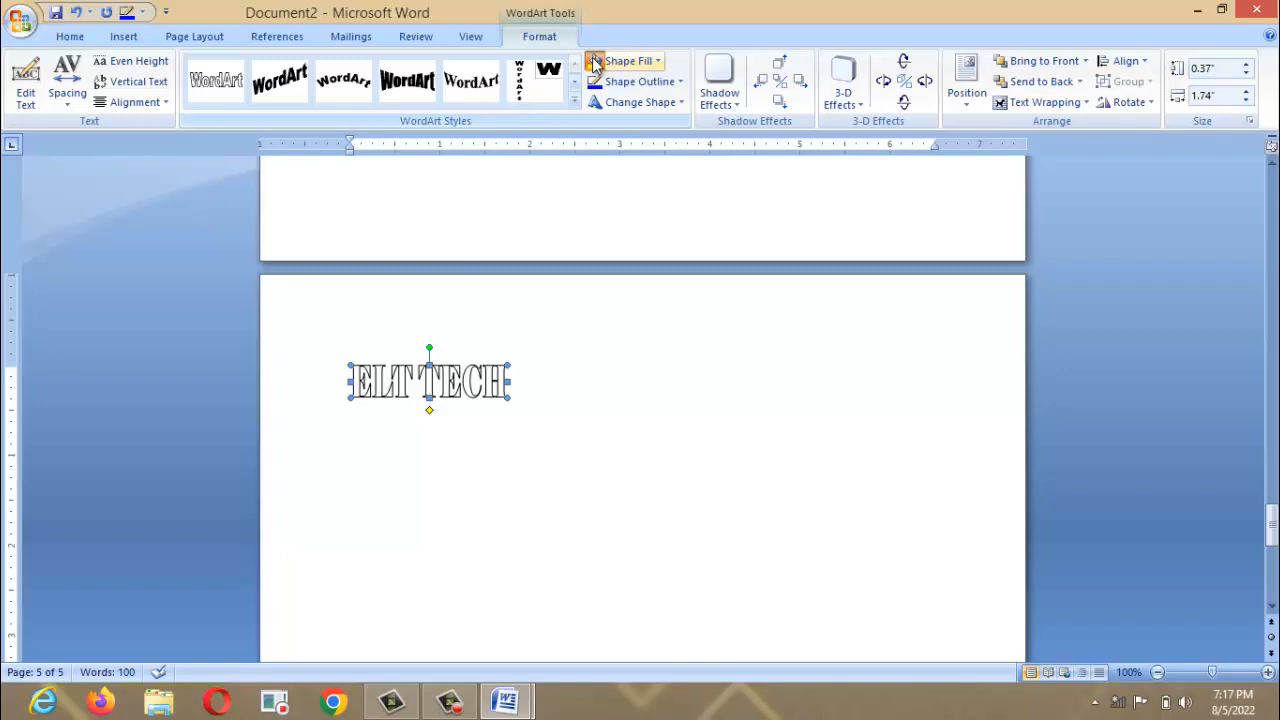
Leave the outline unchanged, then undo the yellow fill and the WordArt insertion.
{"action": "left_click", "coordinate": [641, 84]}
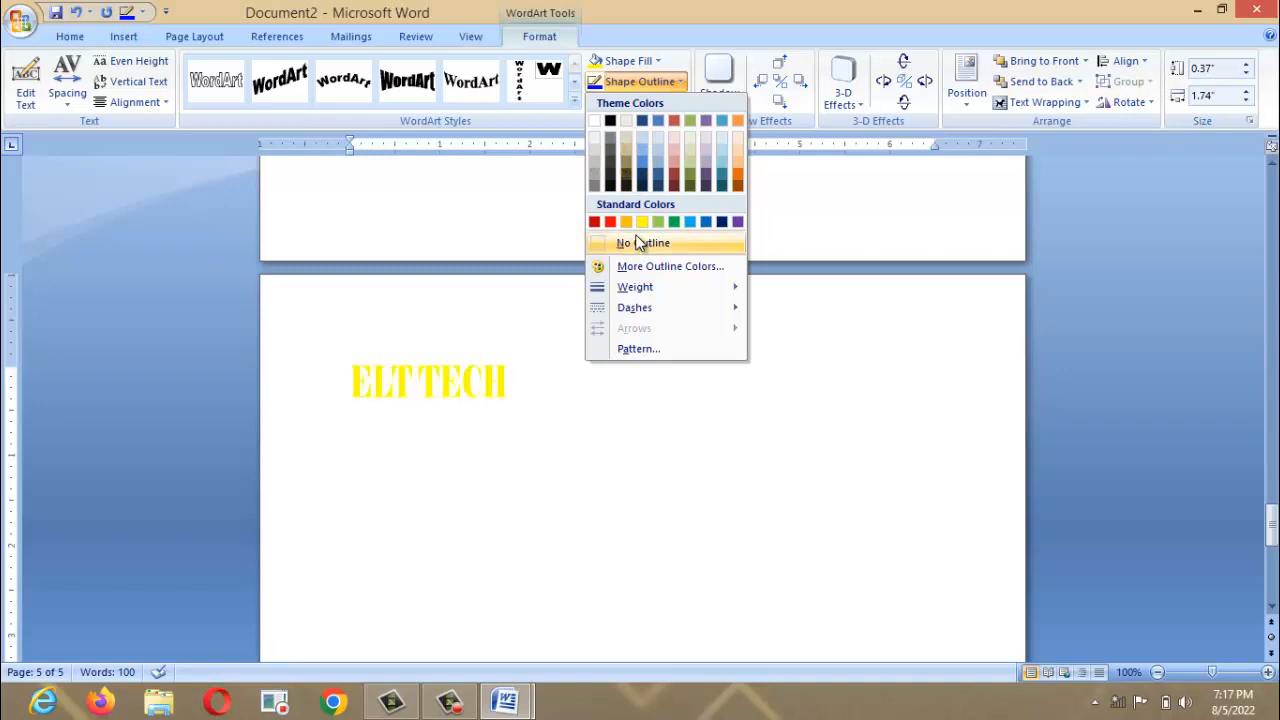
{"action": "left_click", "coordinate": [503, 655]}
{"action": "key", "text": "ctrl+z"}
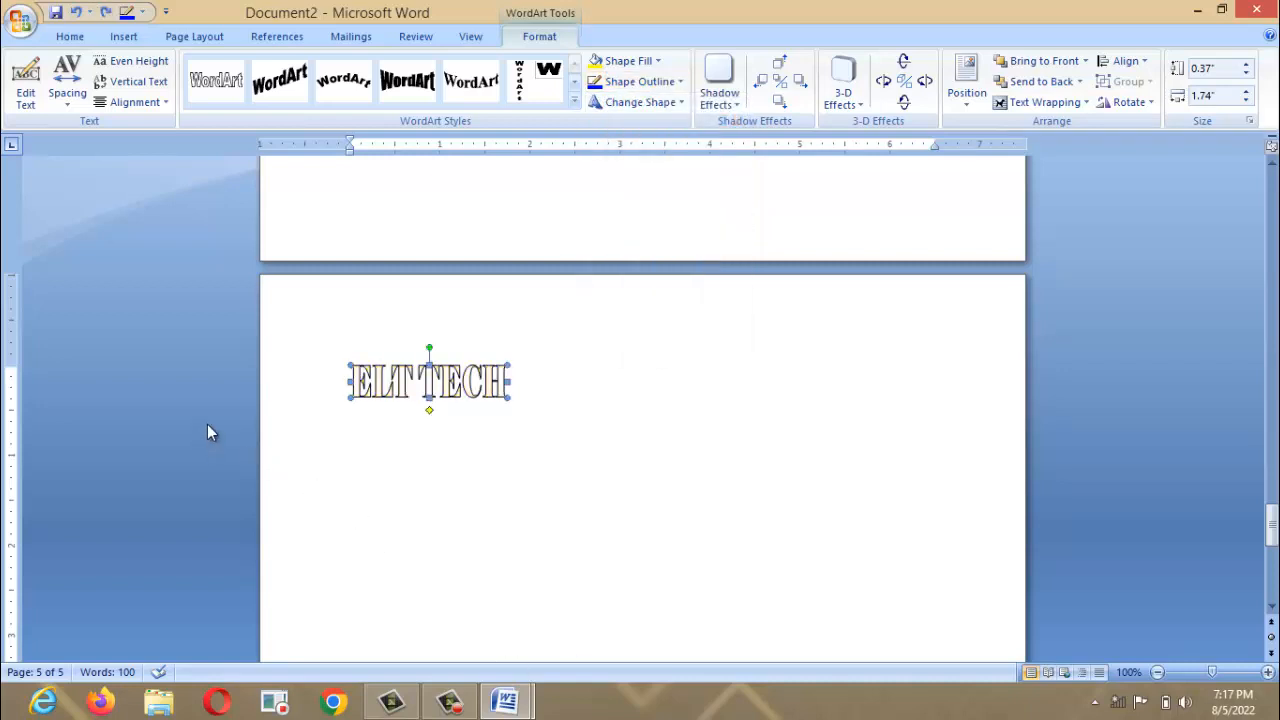
{"action": "key", "text": "ctrl+z"}
{"action": "key", "text": "ctrl+z"}
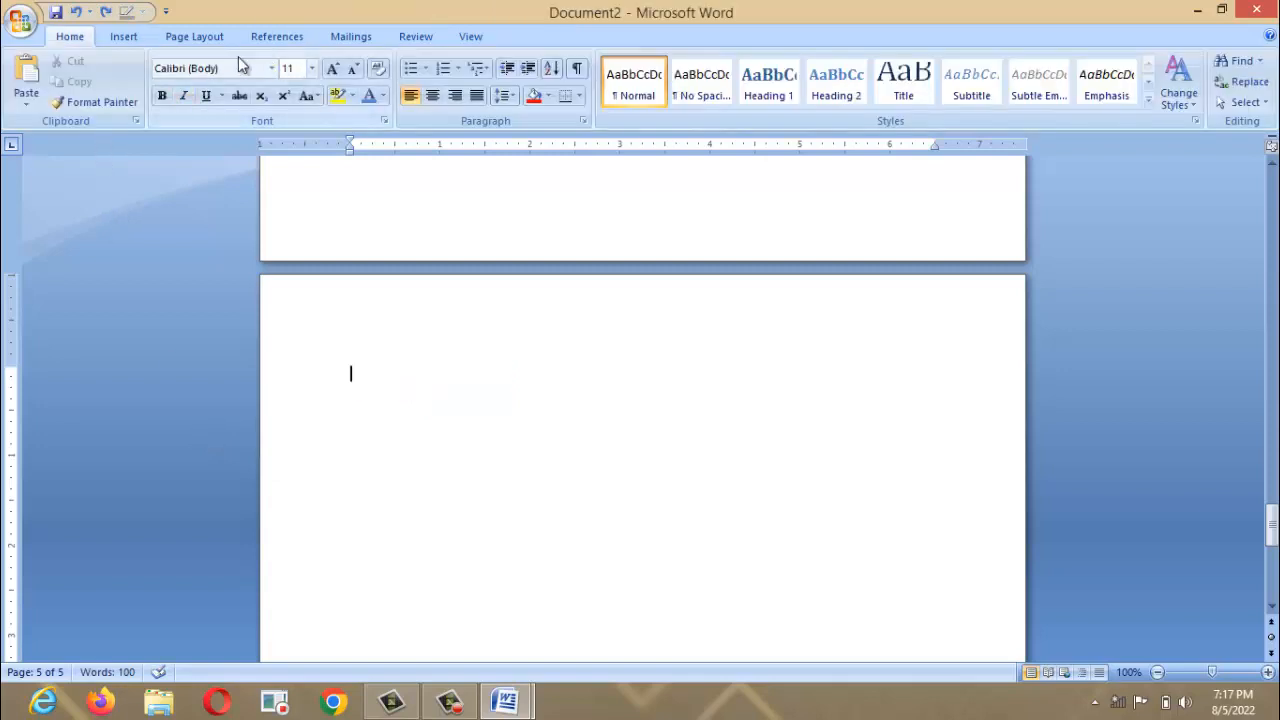
{"action": "left_click", "coordinate": [130, 40]}
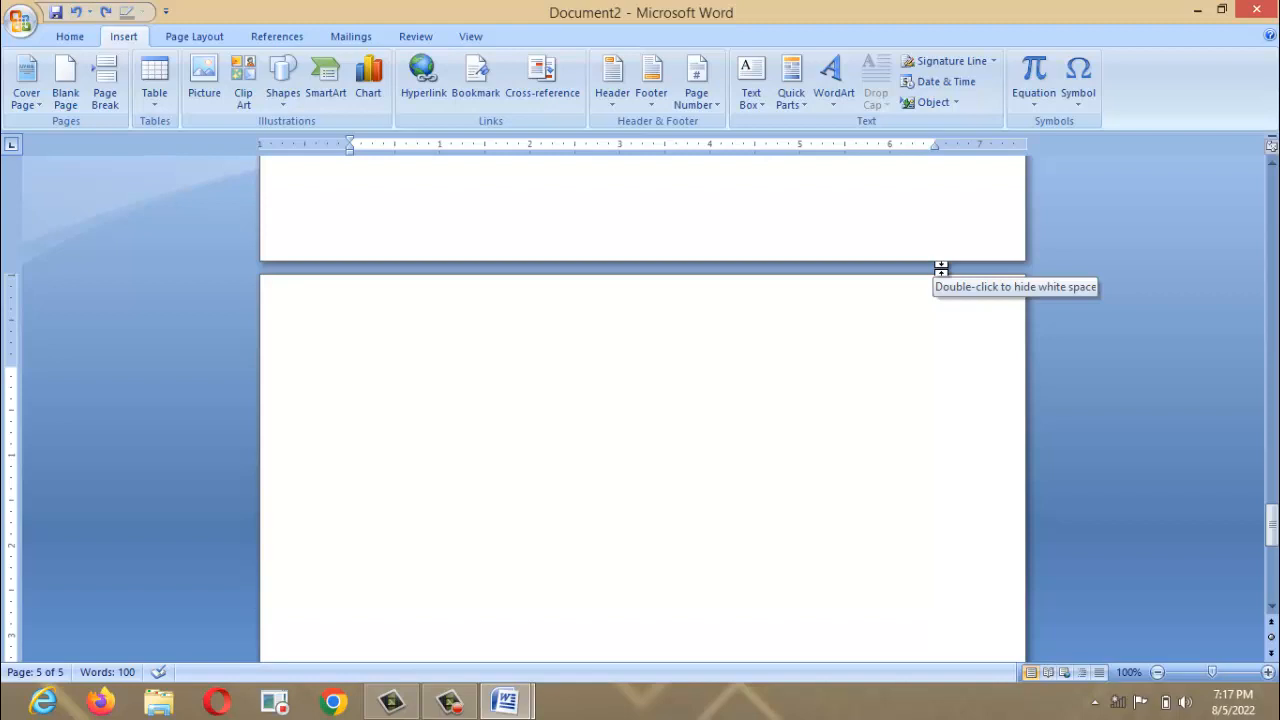
Look over the Insert Object choices without inserting anything, then bring up Page Layout.
{"action": "left_click", "coordinate": [952, 104]}
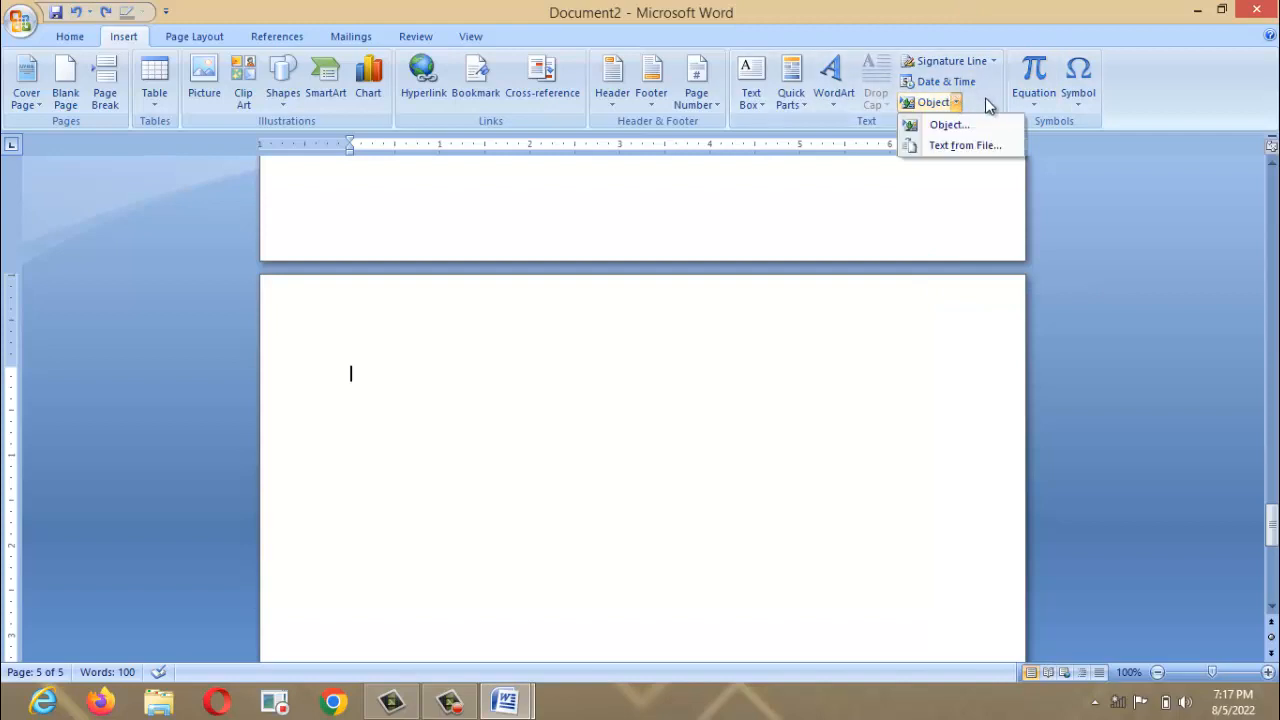
{"action": "left_click", "coordinate": [988, 94]}
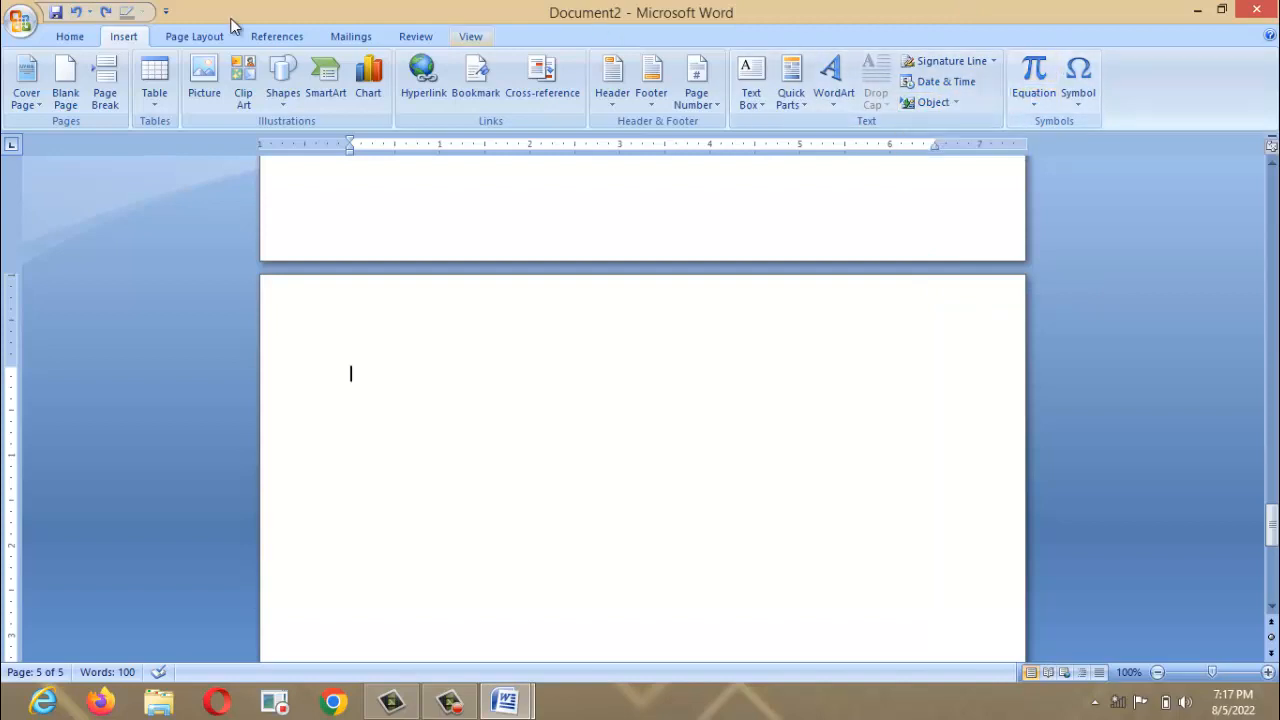
{"action": "left_click", "coordinate": [198, 36]}
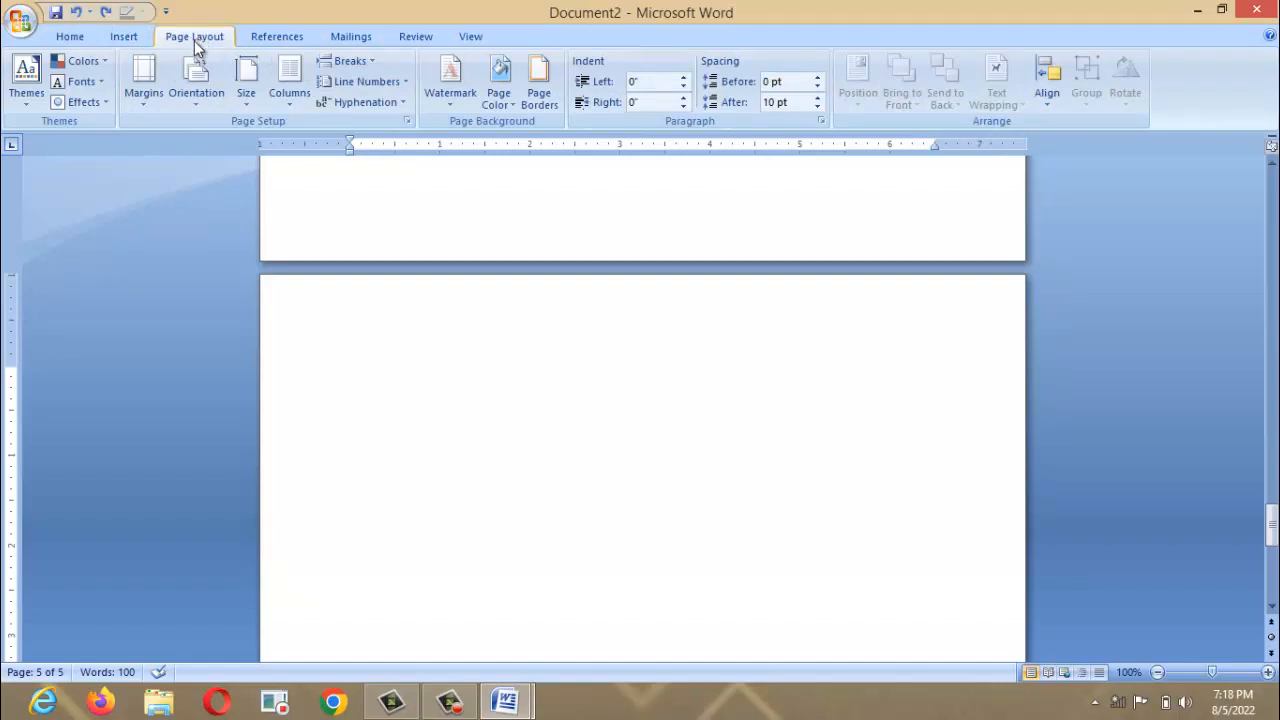
Set the top, bottom and left margins to 0.5 inch in Page Setup.
{"action": "left_click", "coordinate": [152, 88]}
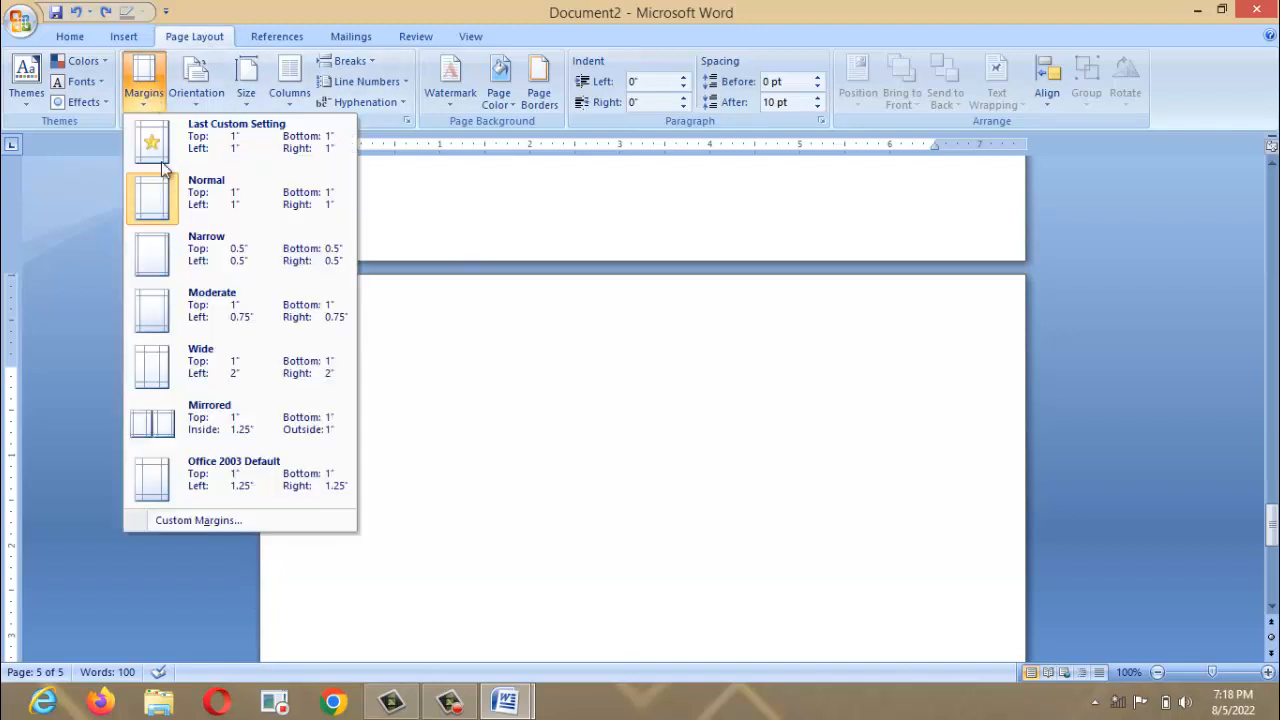
{"action": "left_click", "coordinate": [209, 518]}
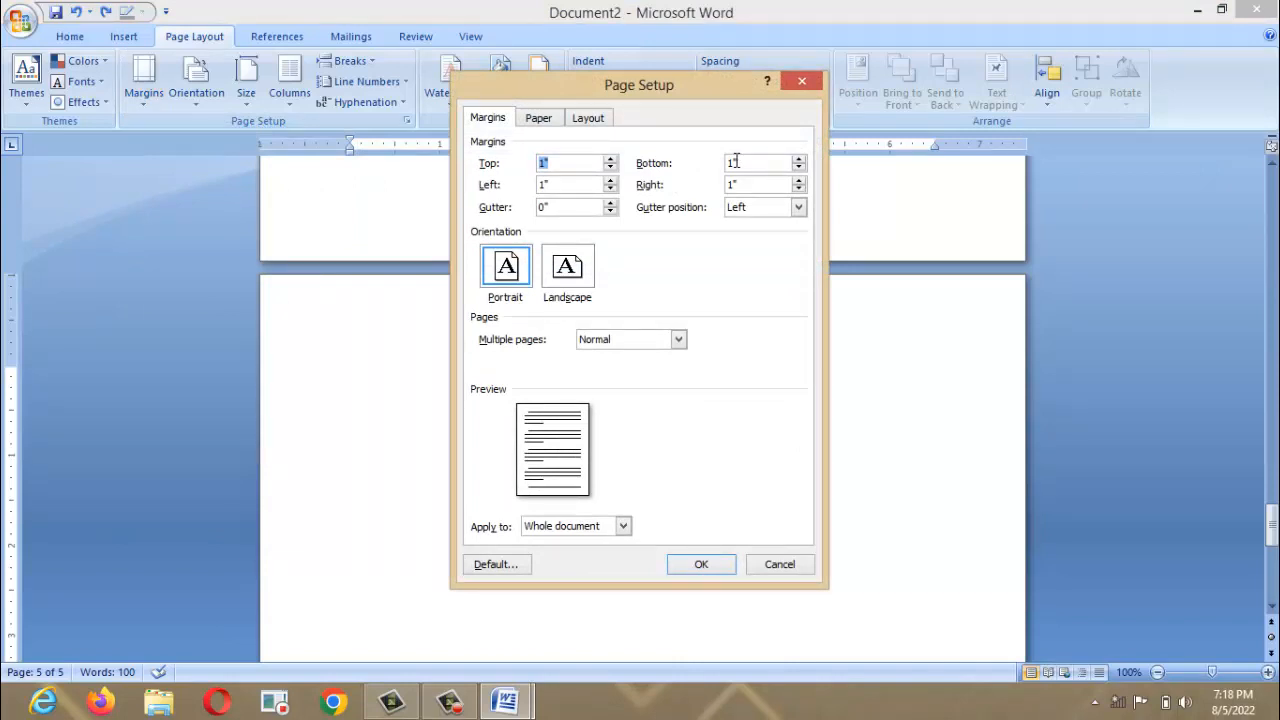
{"action": "type", "text": "0.5"}
{"action": "key", "text": "Tab"}
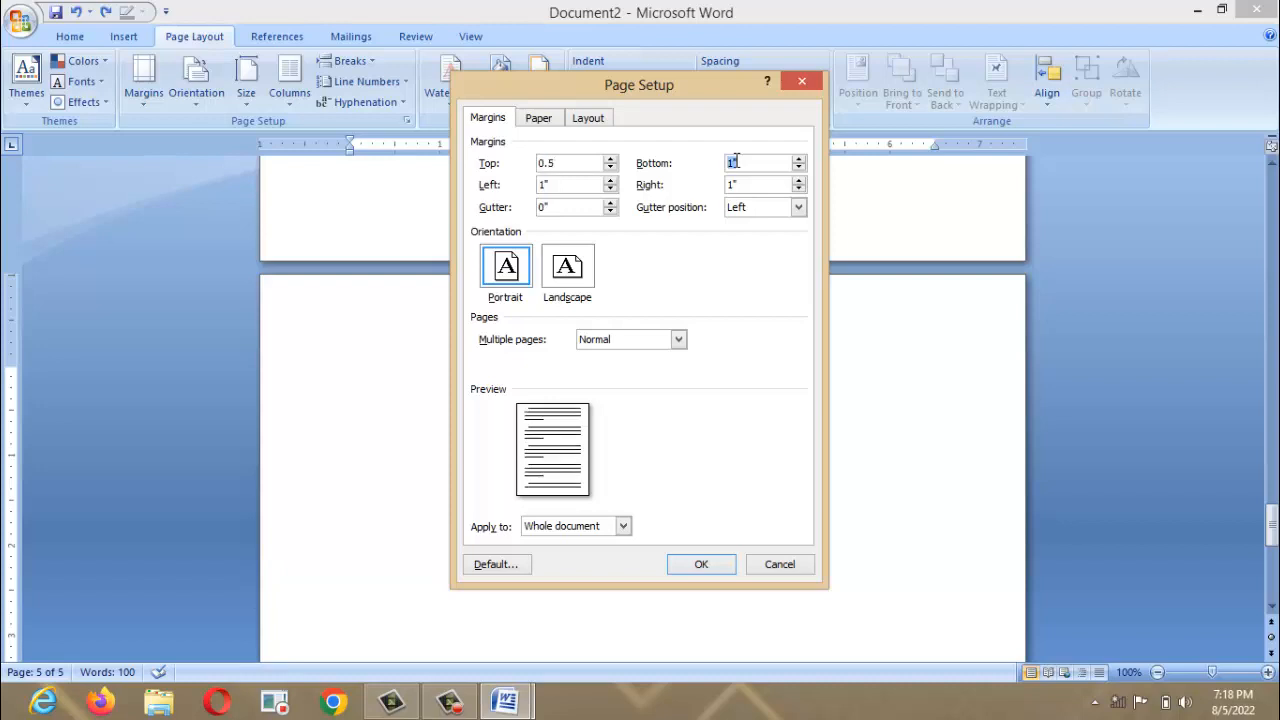
{"action": "type", "text": ".5"}
{"action": "key", "text": "Tab"}
{"action": "type", "text": "0.5"}
{"action": "key", "text": "Tab"}
{"action": "type", "text": "0.5"}
Choose A4 as the paper size and apply the page setup.
{"action": "left_click", "coordinate": [536, 120]}
{"action": "left_click", "coordinate": [558, 164]}
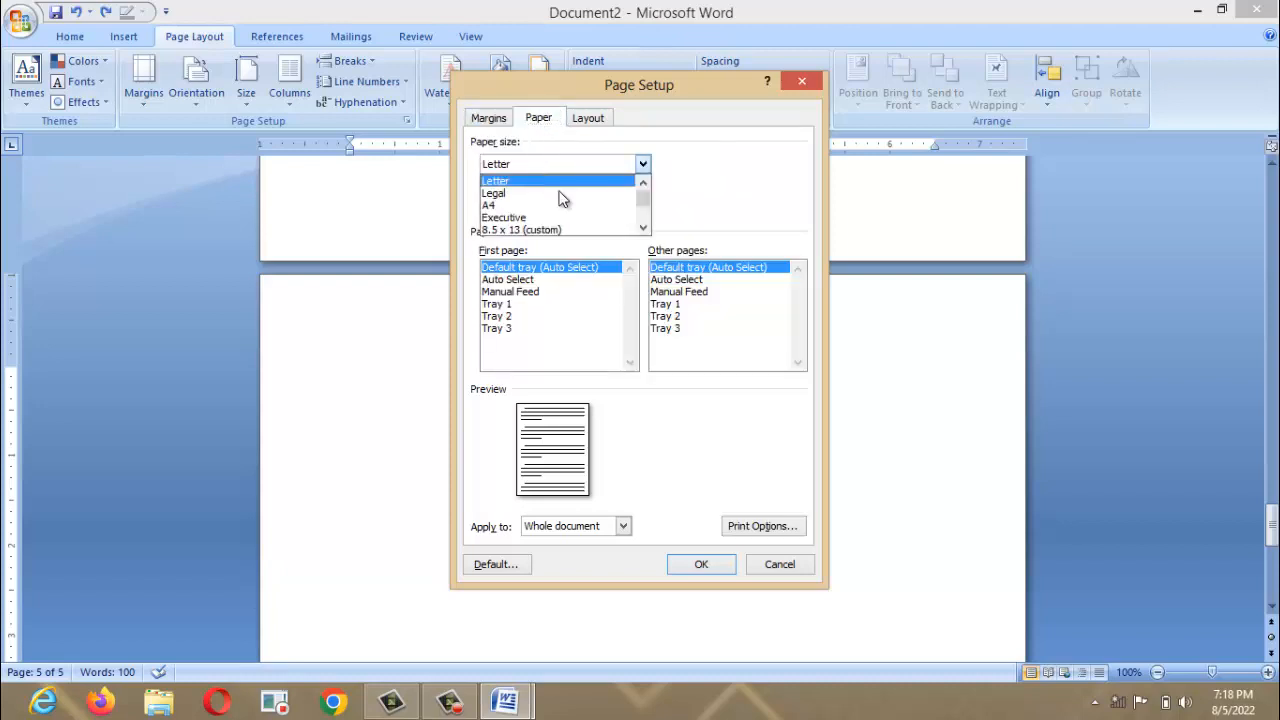
{"action": "left_click", "coordinate": [608, 205]}
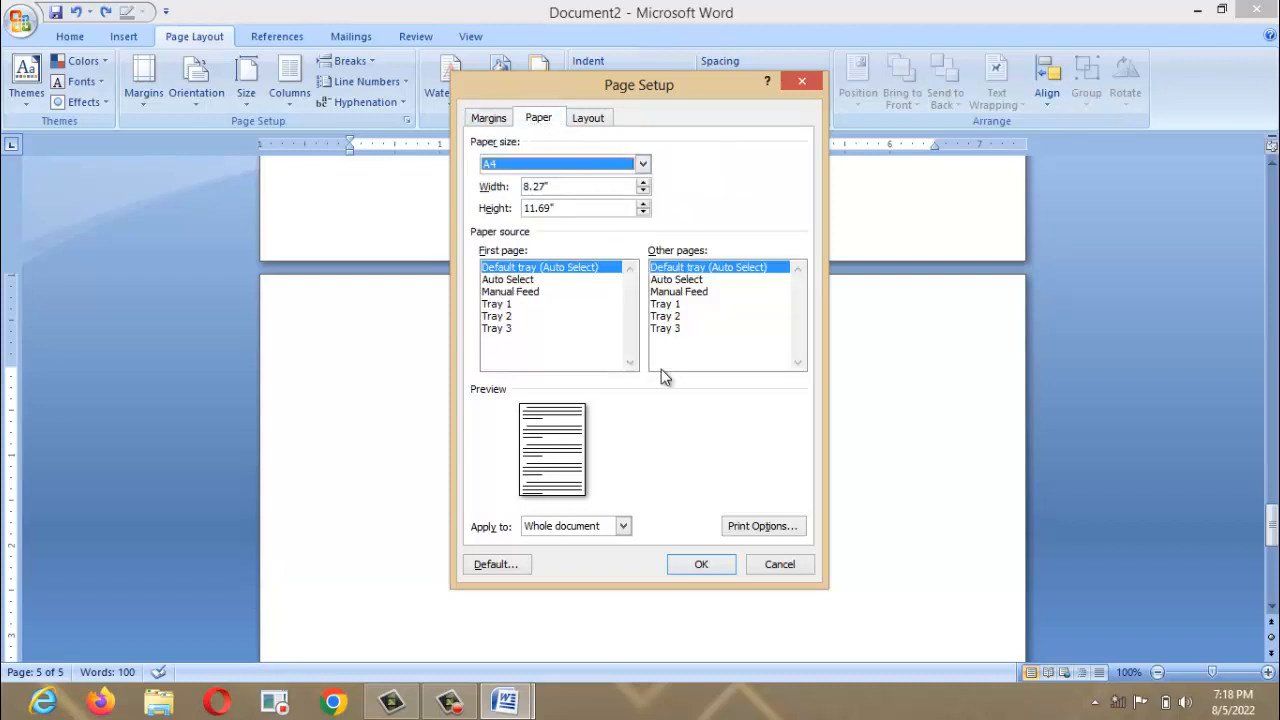
{"action": "left_click", "coordinate": [714, 567]}
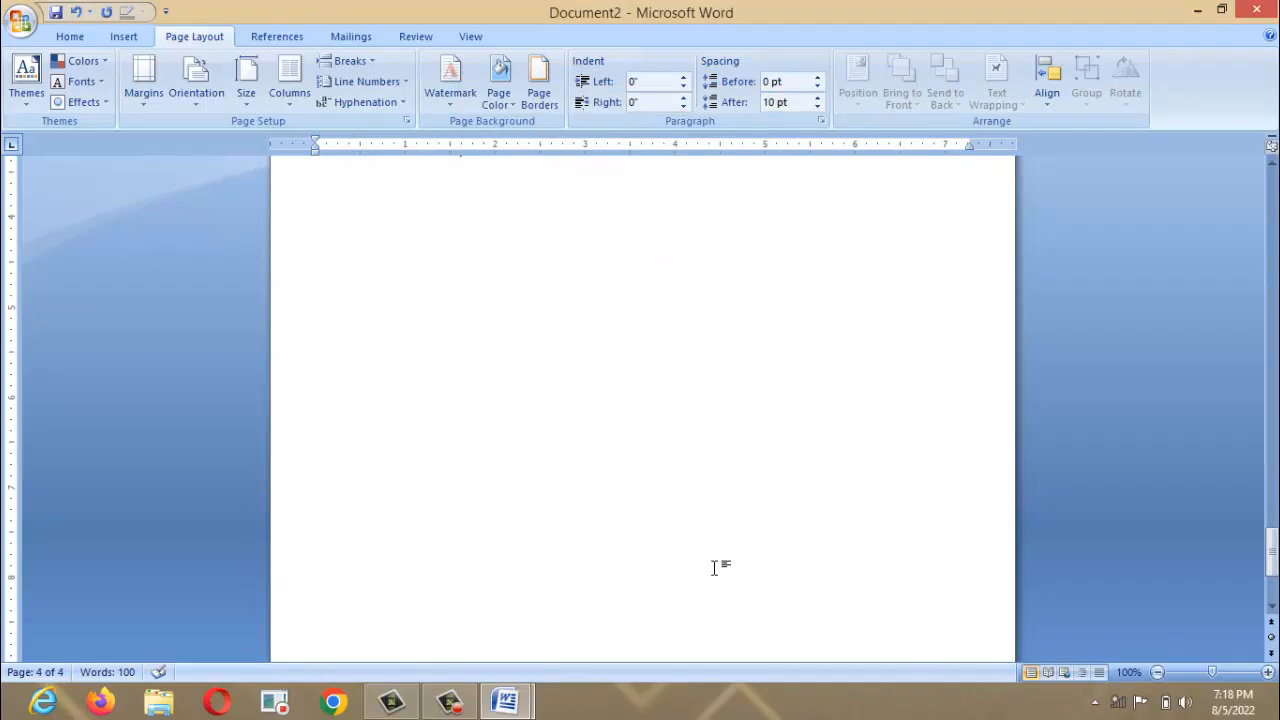
{"action": "left_click_drag", "start_coordinate": [1273, 561], "coordinate": [1273, 200]}
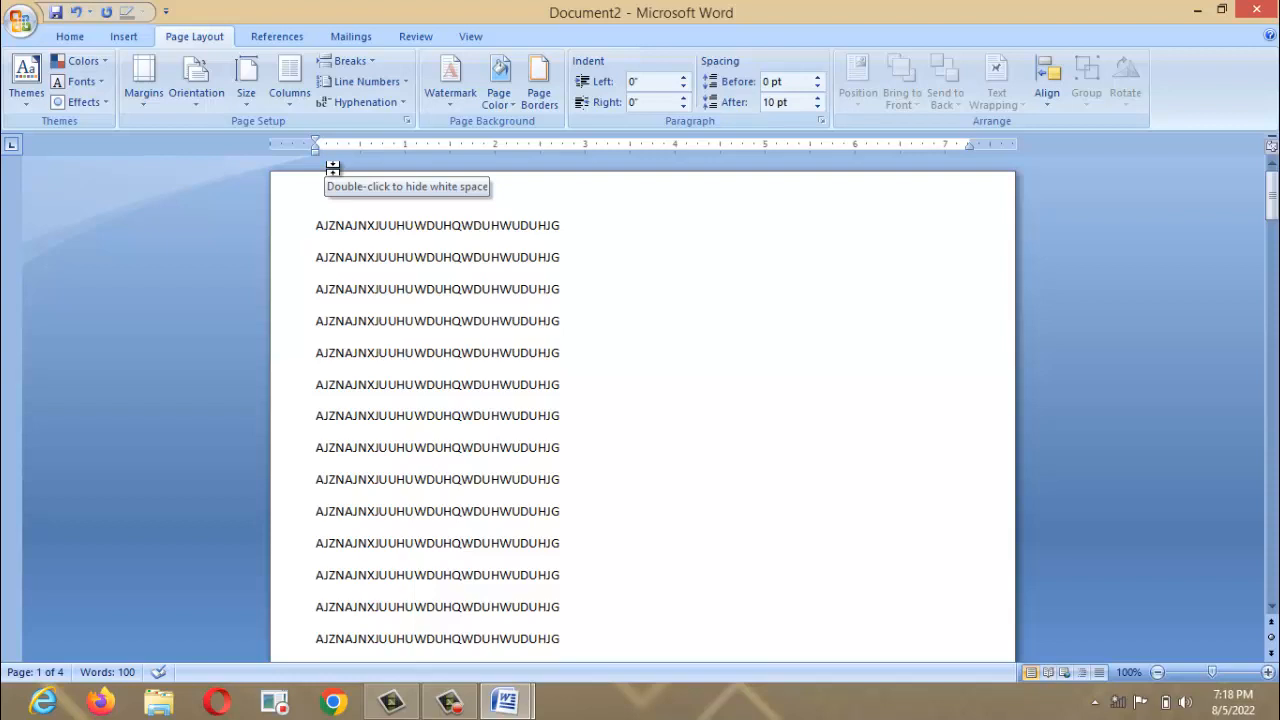
{"action": "left_click", "coordinate": [208, 108]}
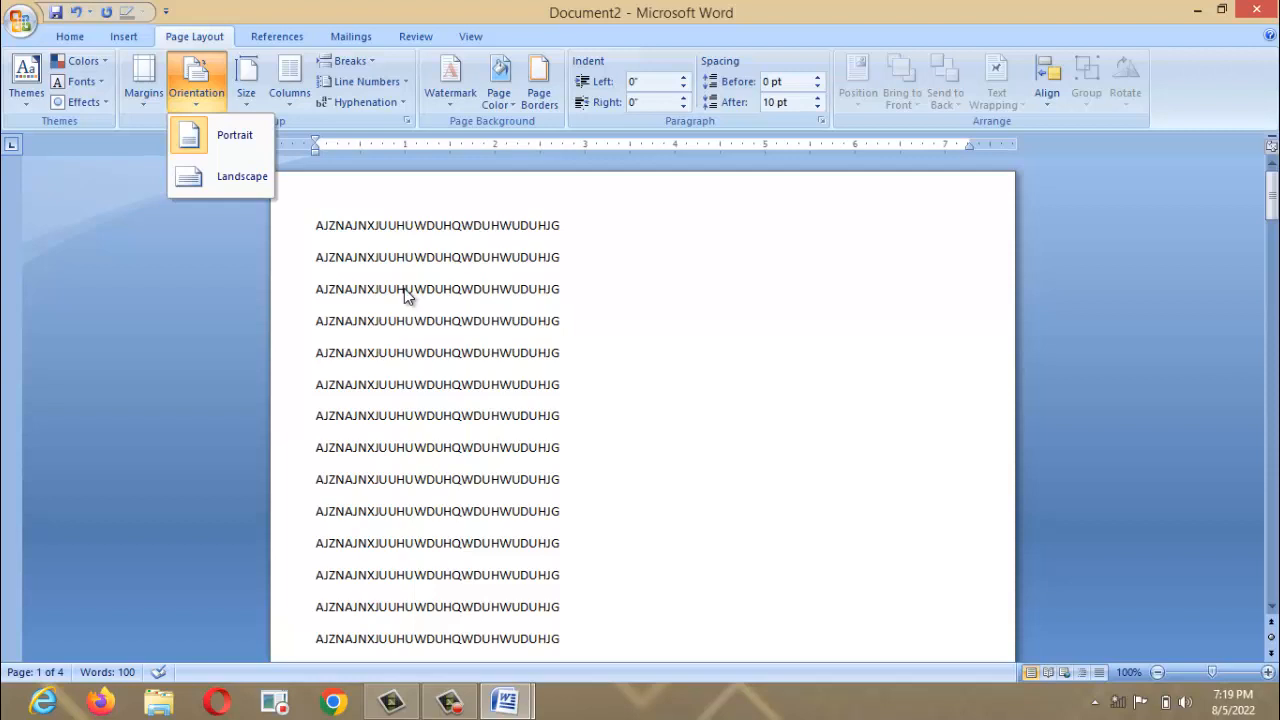
{"action": "left_click", "coordinate": [246, 186]}
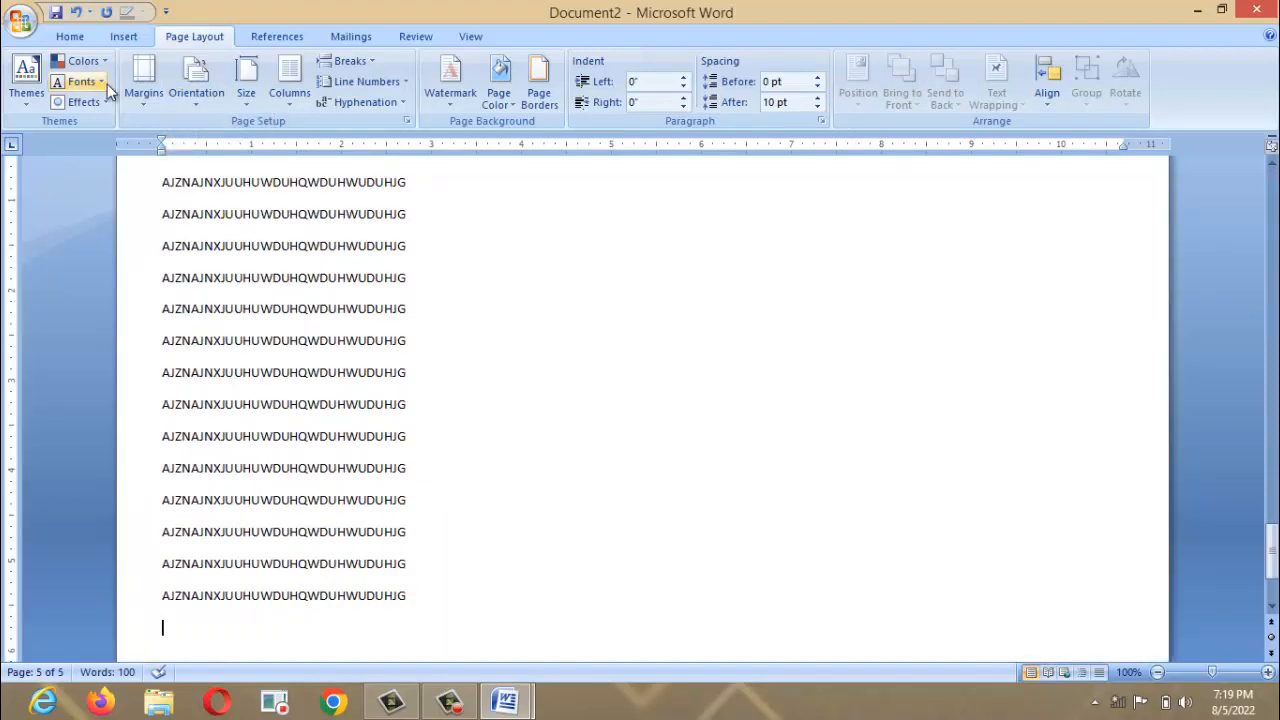
{"action": "left_click", "coordinate": [68, 35]}
{"action": "left_click", "coordinate": [35, 15]}
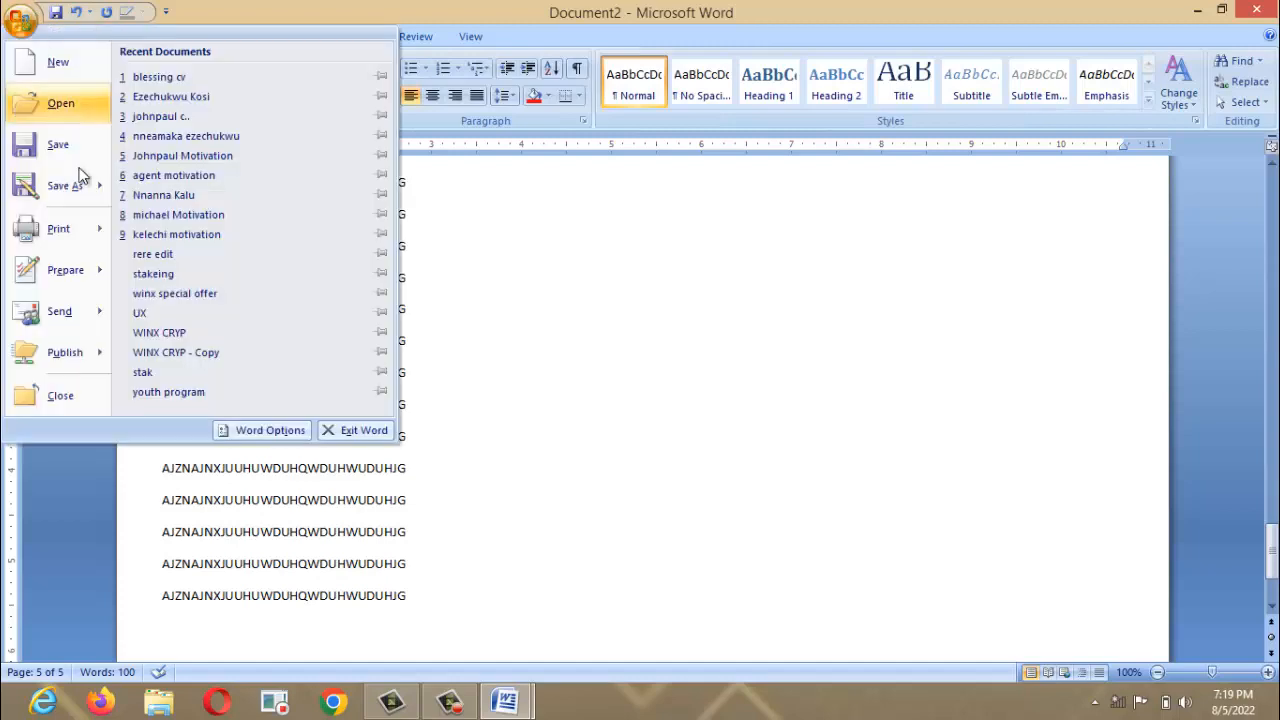
{"action": "left_click", "coordinate": [157, 200]}
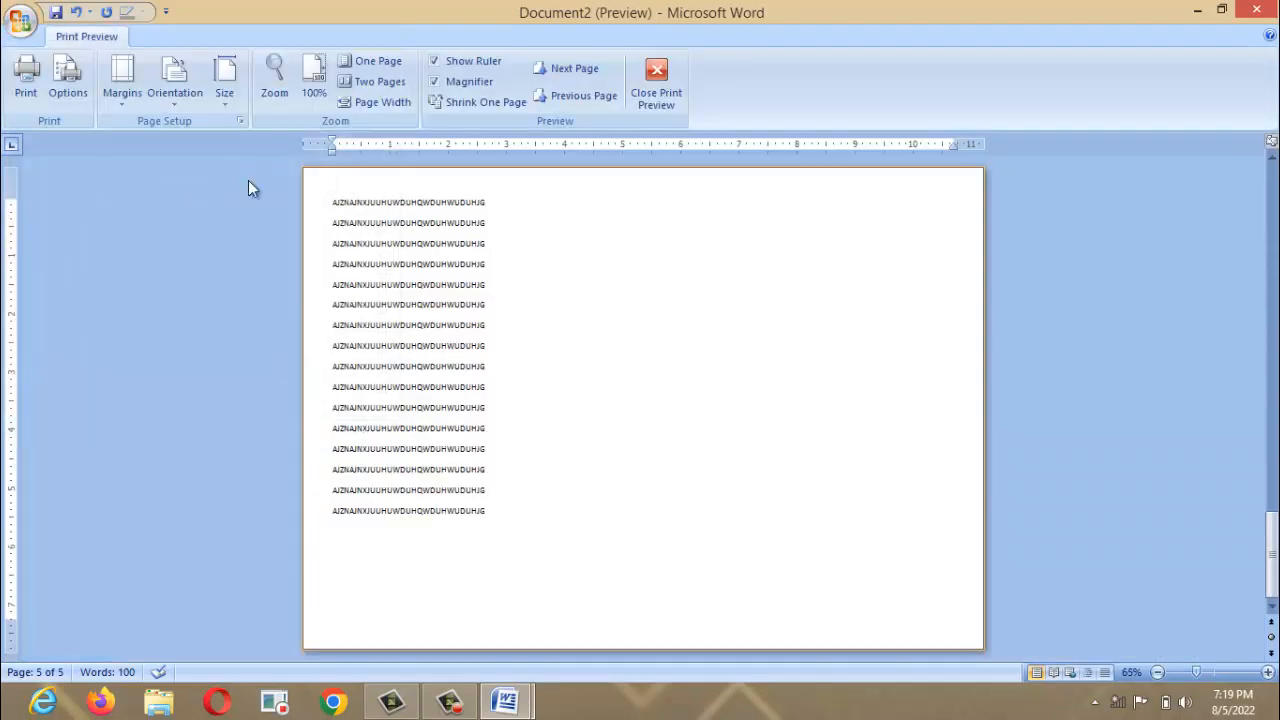
{"action": "left_click", "coordinate": [650, 100]}
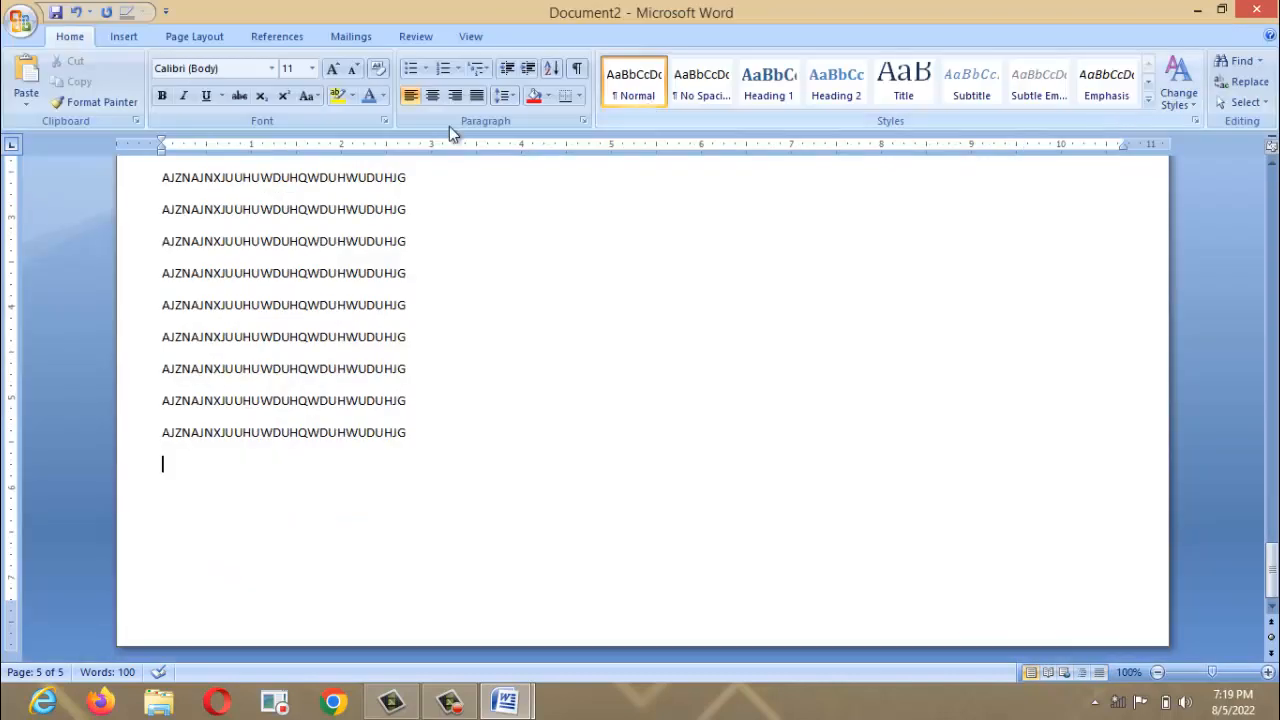
{"action": "key", "text": "ctrl+z"}
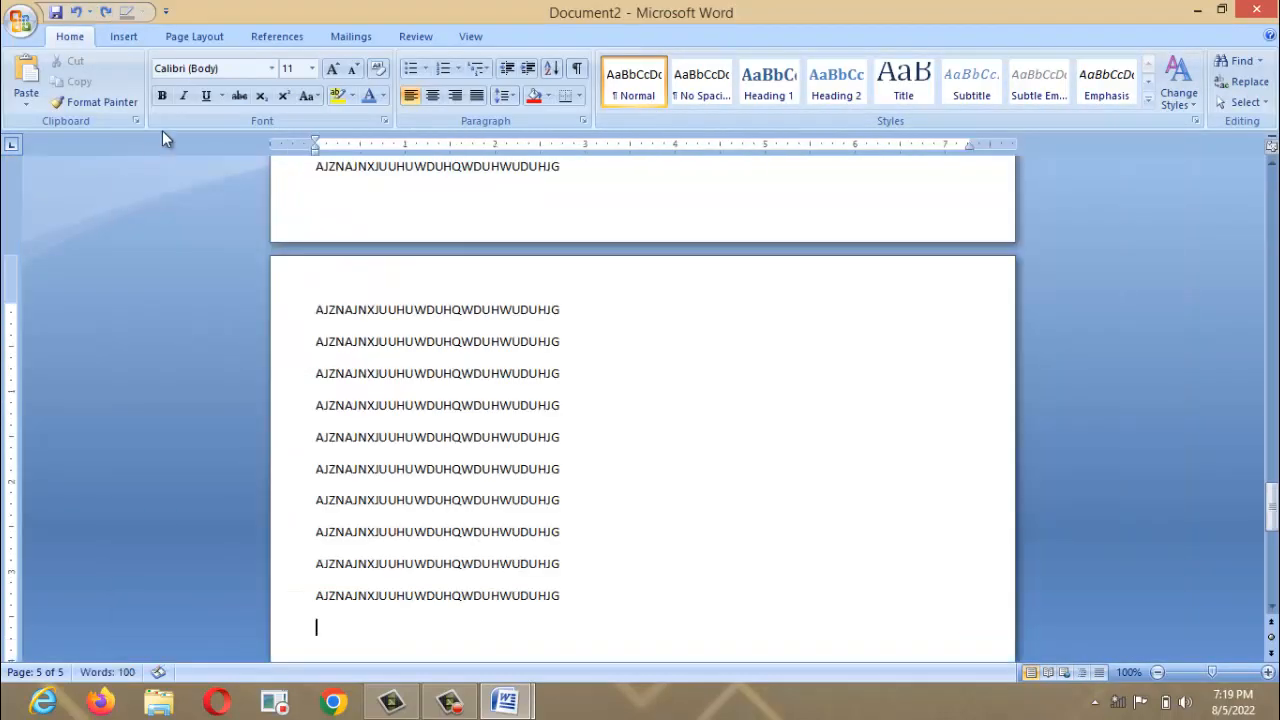
Switch the page orientation to landscape.
{"action": "left_click", "coordinate": [130, 40]}
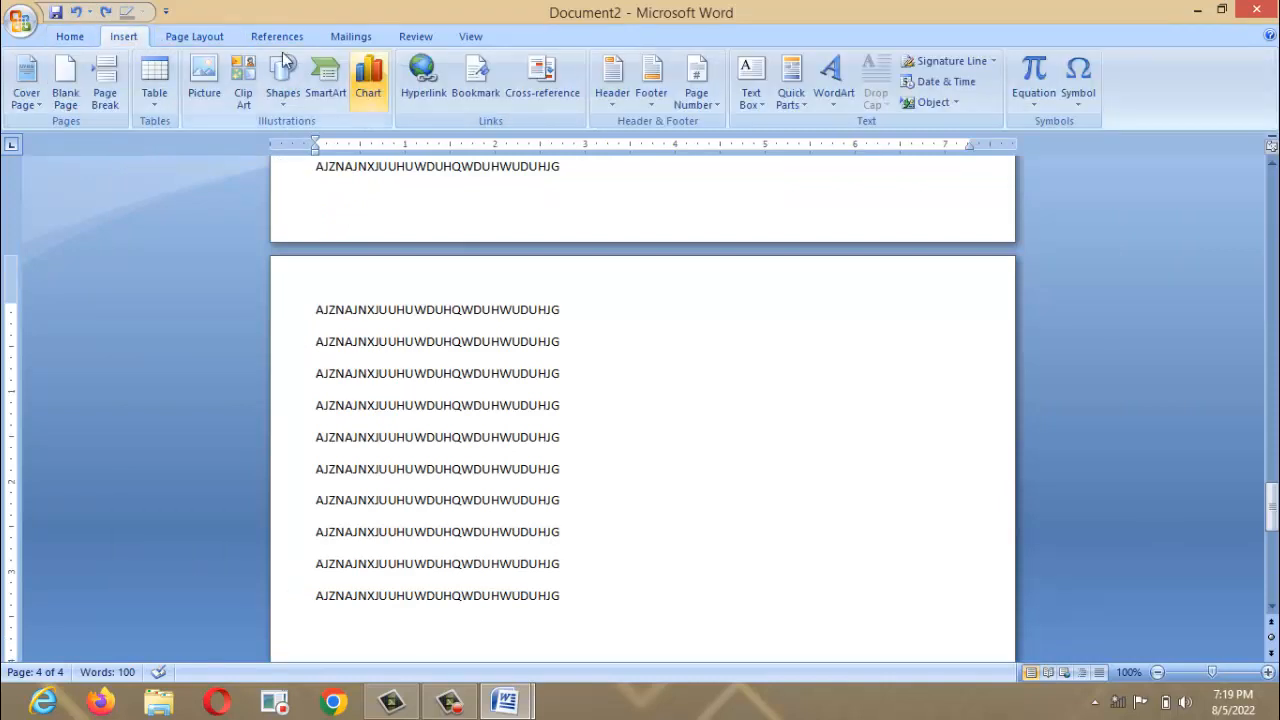
{"action": "left_click", "coordinate": [173, 42]}
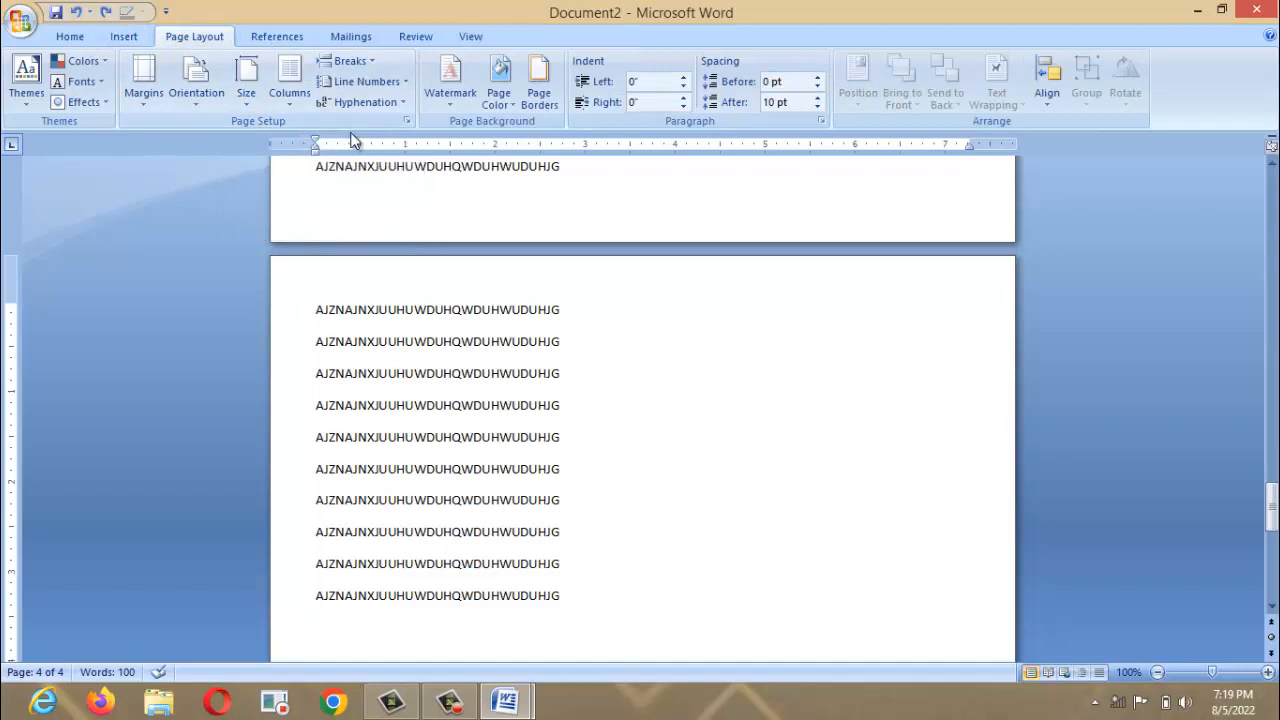
{"action": "left_click_drag", "start_coordinate": [1273, 505], "coordinate": [1273, 175]}
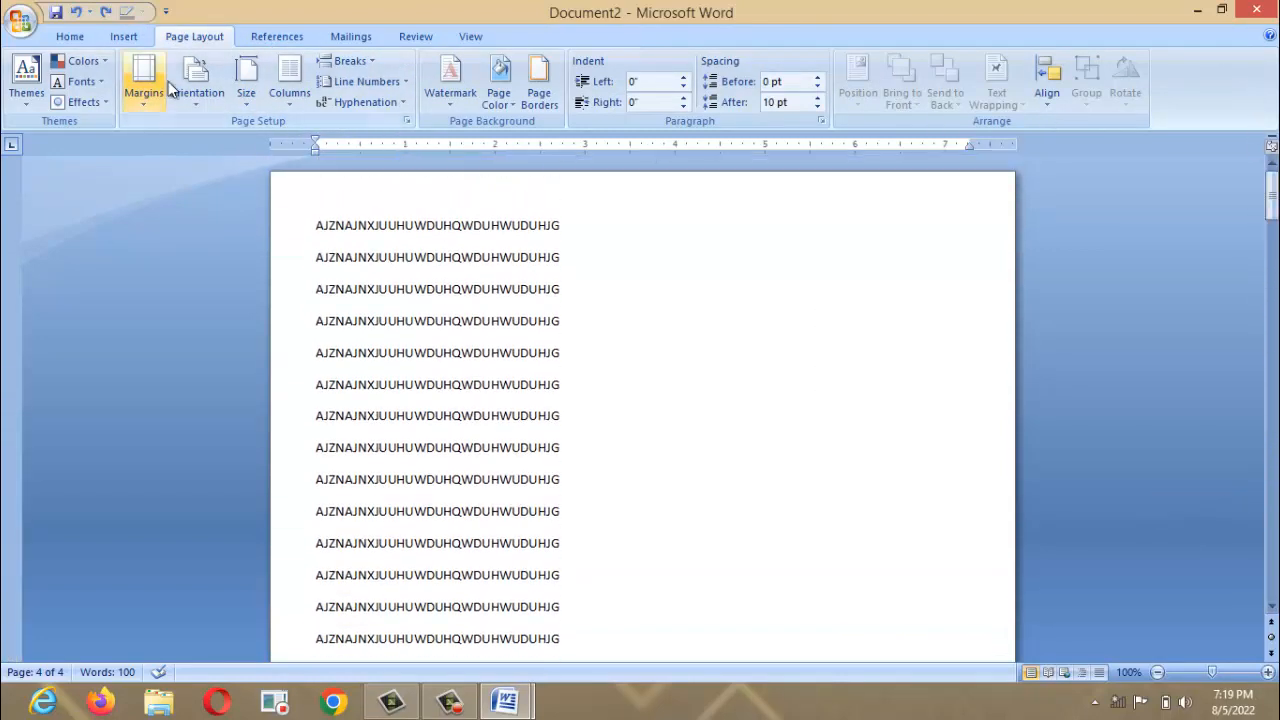
{"action": "left_click", "coordinate": [207, 97]}
{"action": "left_click", "coordinate": [220, 177]}
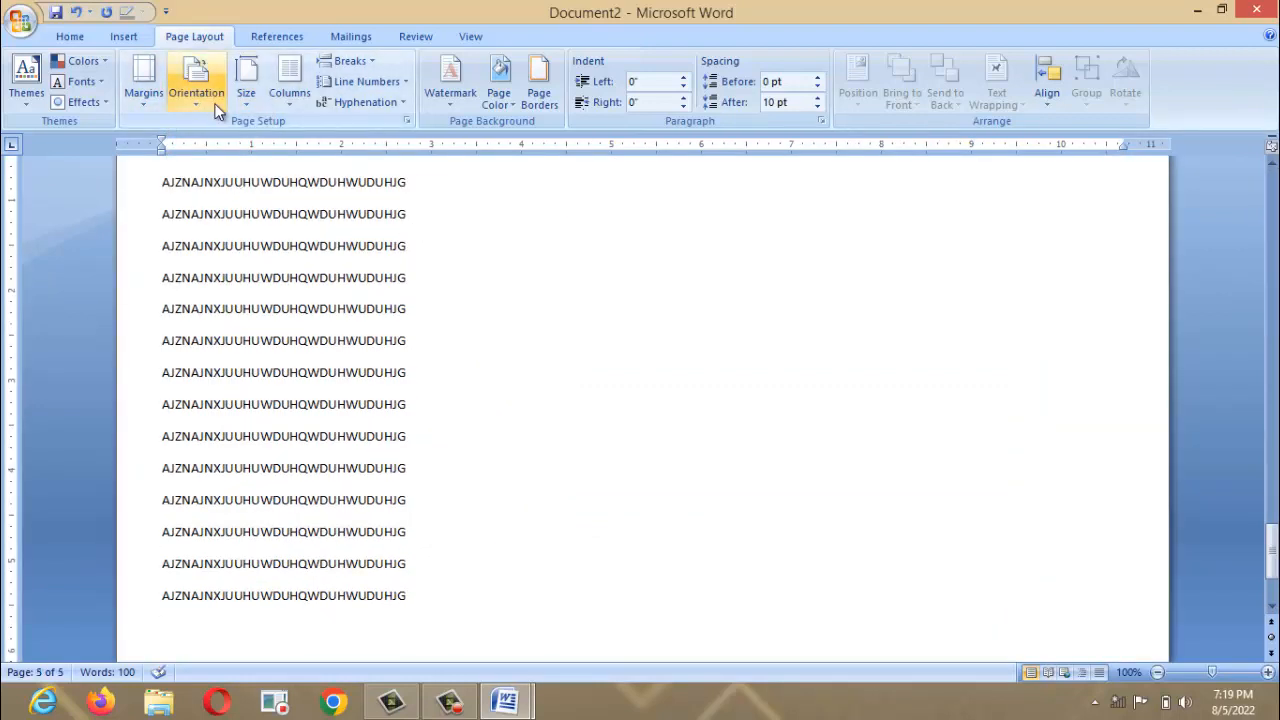
Select all the document text and lay it out in three columns.
{"action": "left_click", "coordinate": [308, 186]}
{"action": "key", "text": "ctrl+a"}
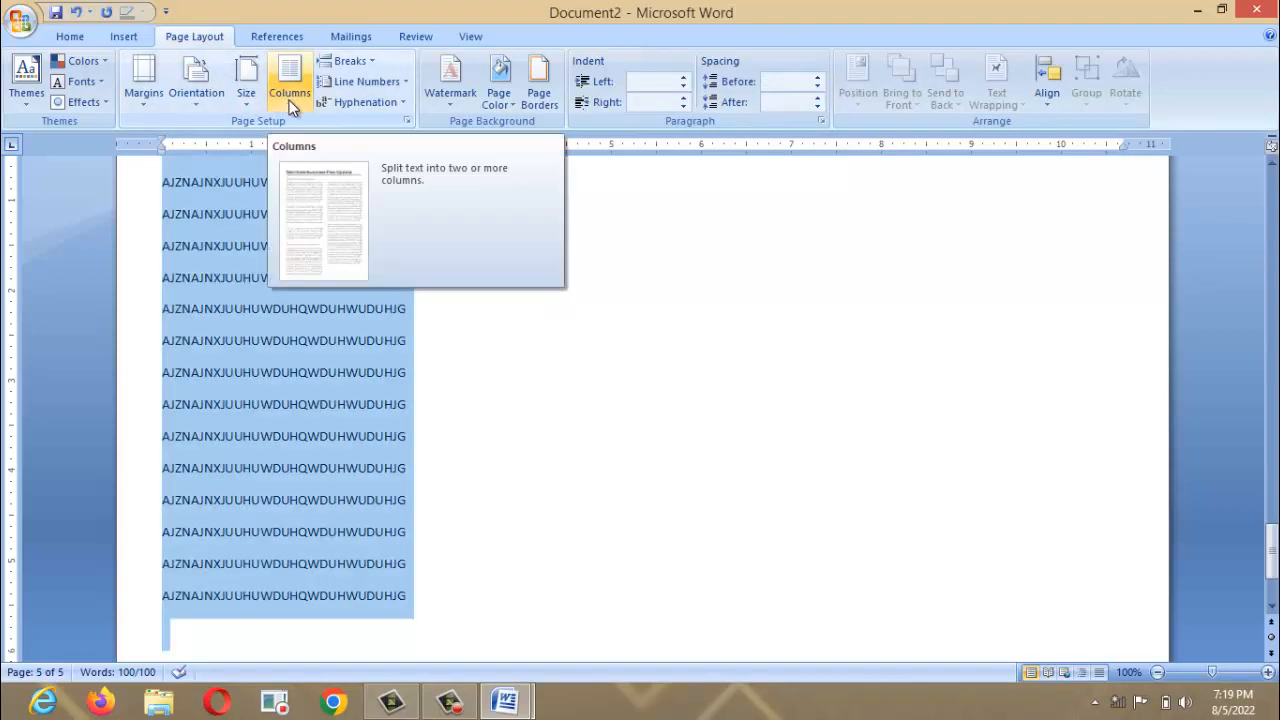
{"action": "left_click", "coordinate": [289, 100]}
{"action": "left_click", "coordinate": [324, 220]}
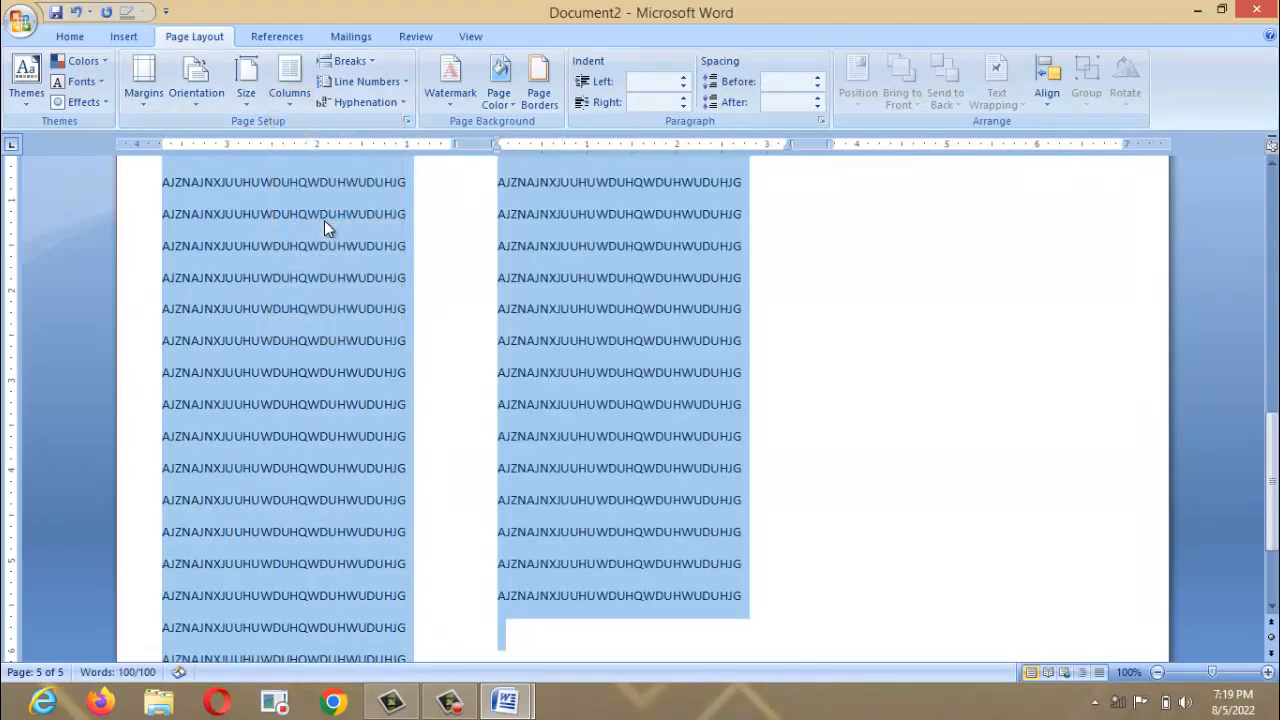
{"action": "left_click_drag", "start_coordinate": [1271, 474], "coordinate": [1273, 230]}
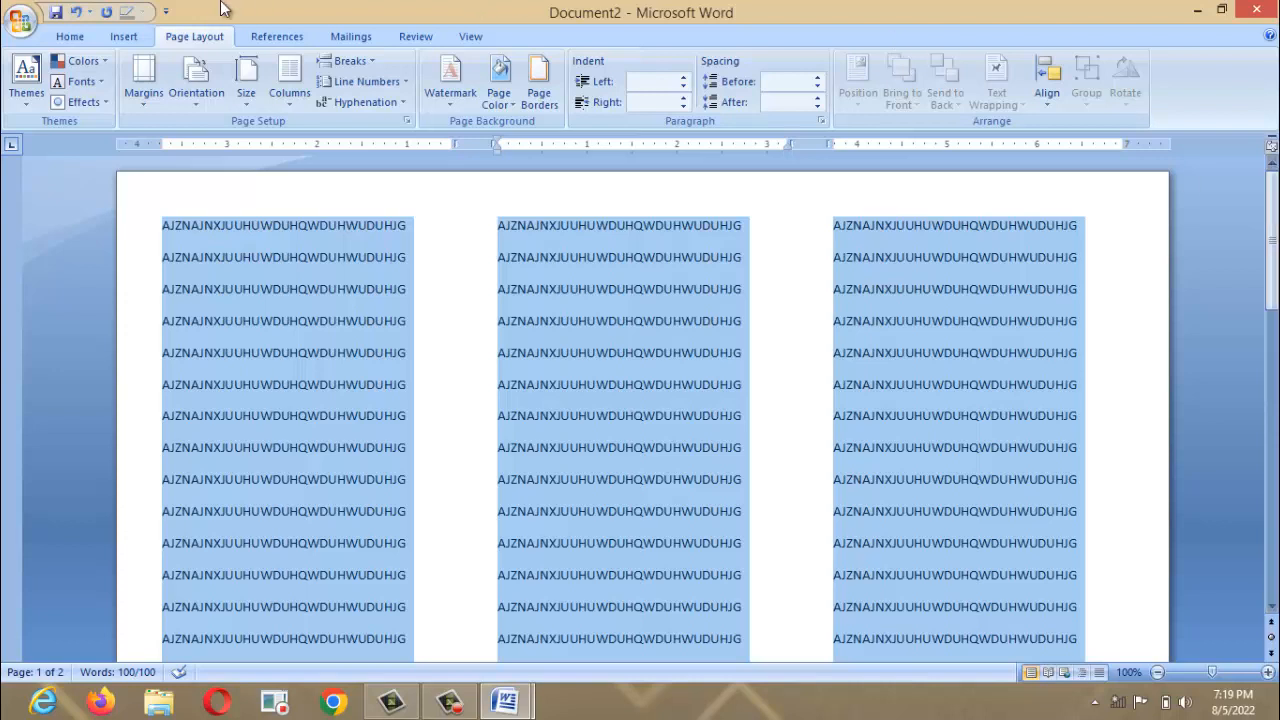
{"action": "key", "text": "ctrl+z"}
{"action": "key", "text": "ctrl+z"}
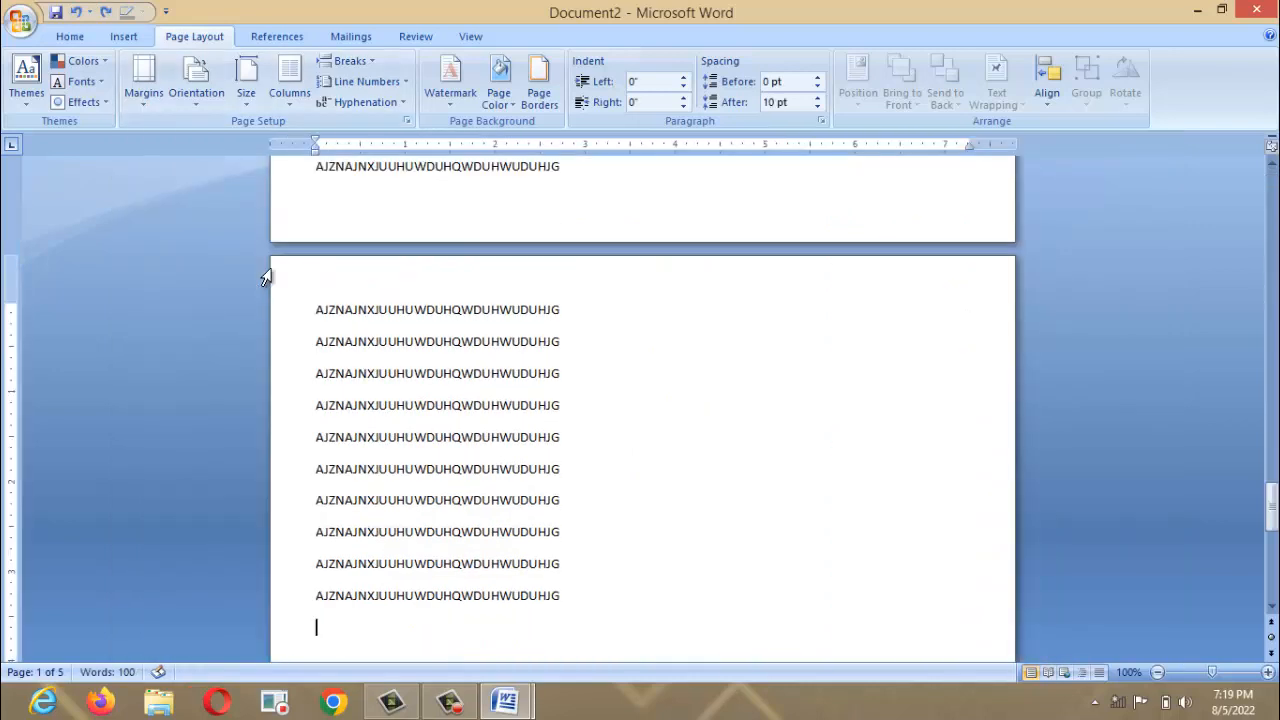
{"action": "left_click", "coordinate": [247, 100]}
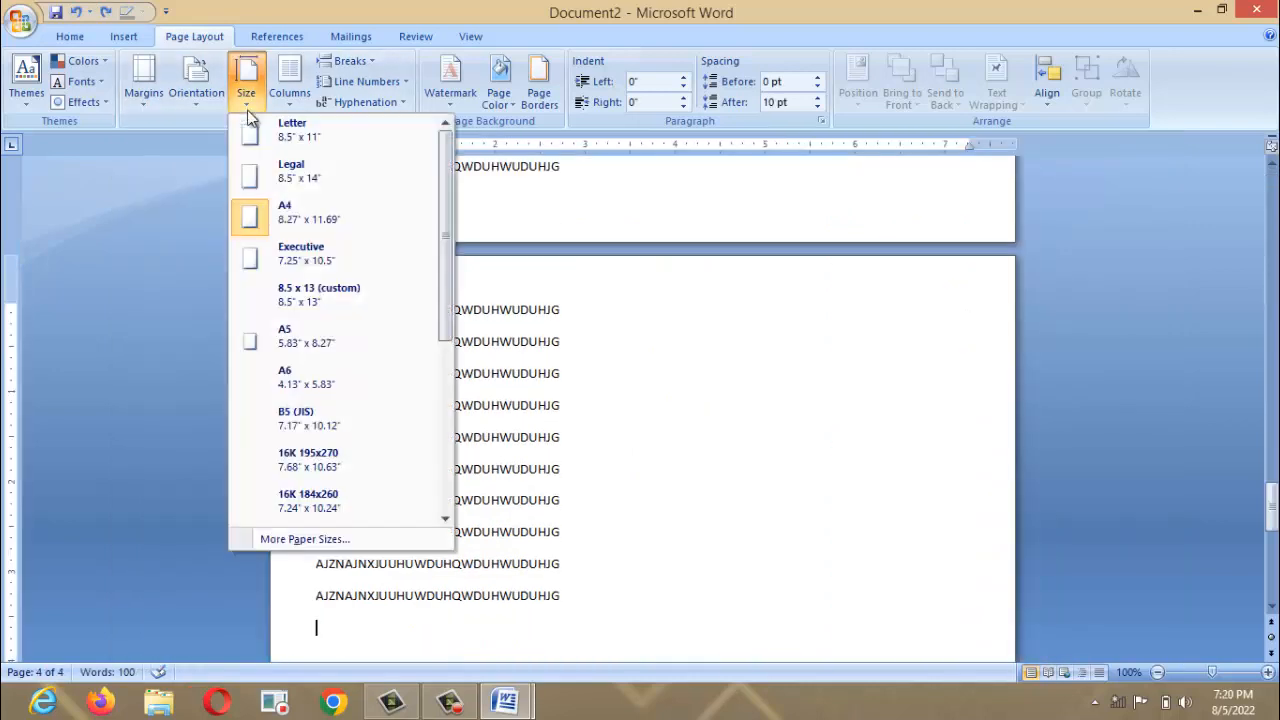
{"action": "left_click", "coordinate": [399, 82]}
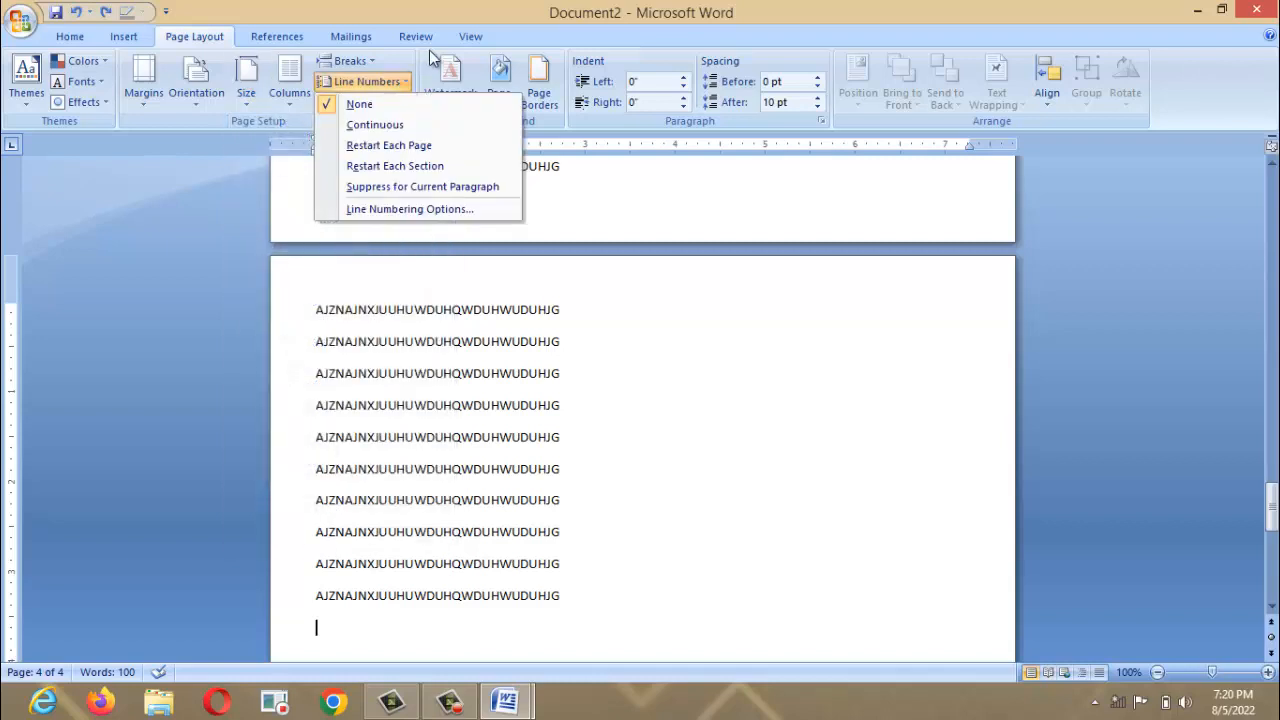
{"action": "left_click", "coordinate": [437, 70]}
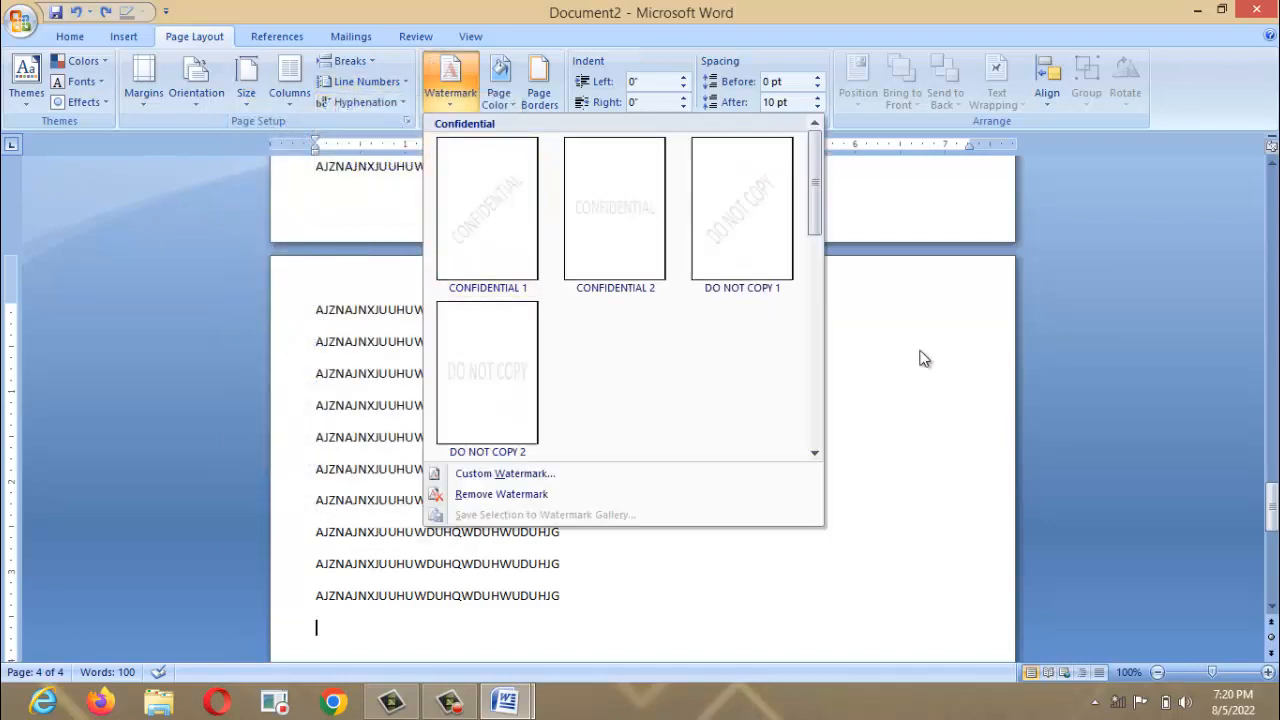
{"action": "left_click", "coordinate": [961, 341]}
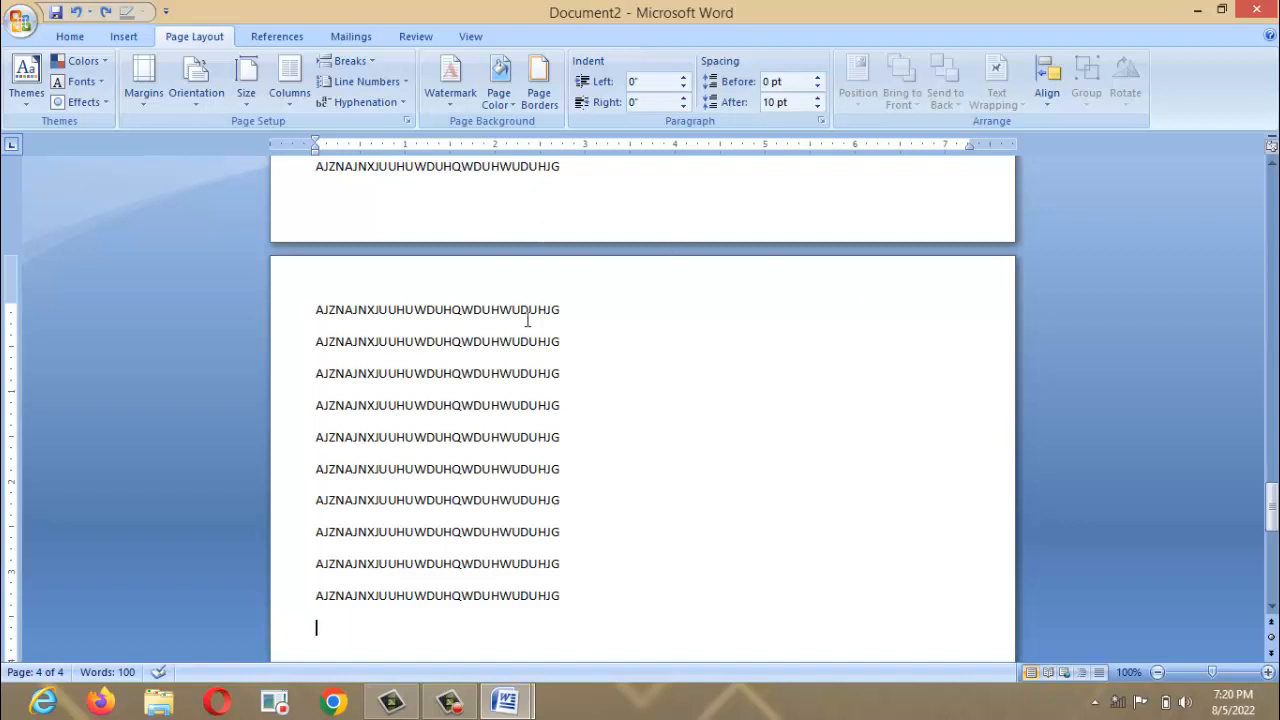
{"action": "key", "text": "ctrl+a"}
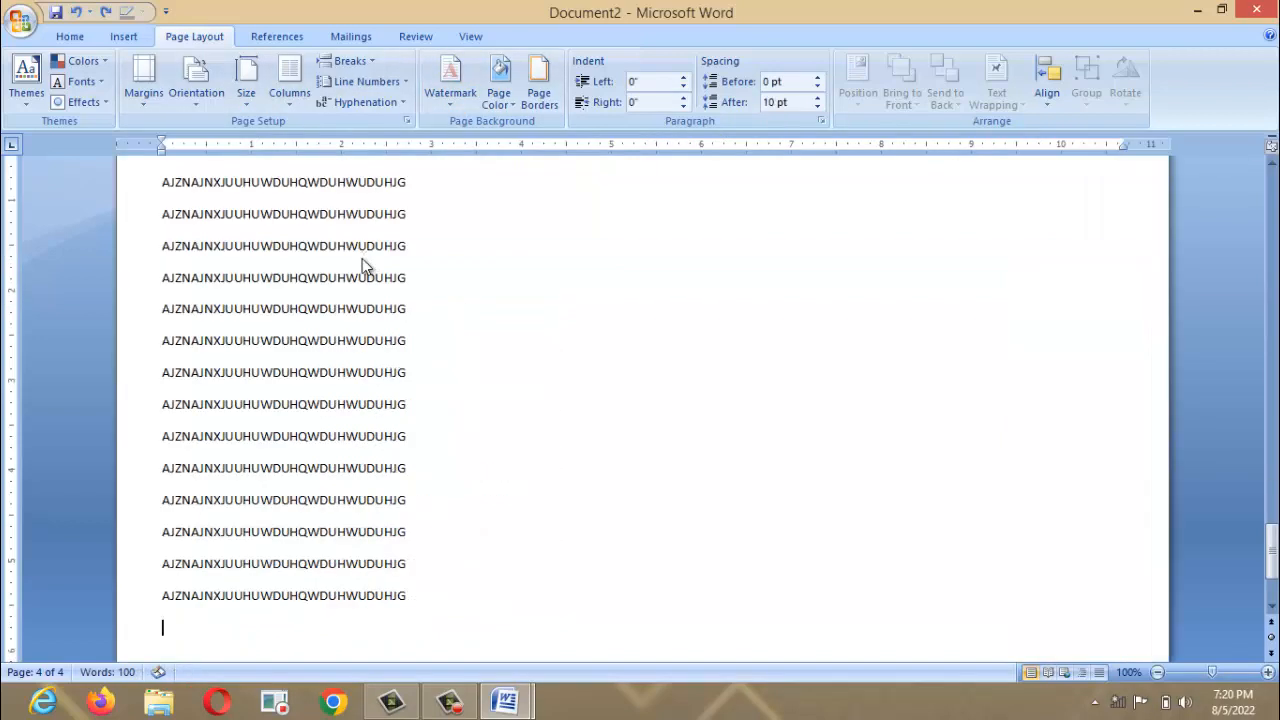
{"action": "key", "text": "ctrl+y"}
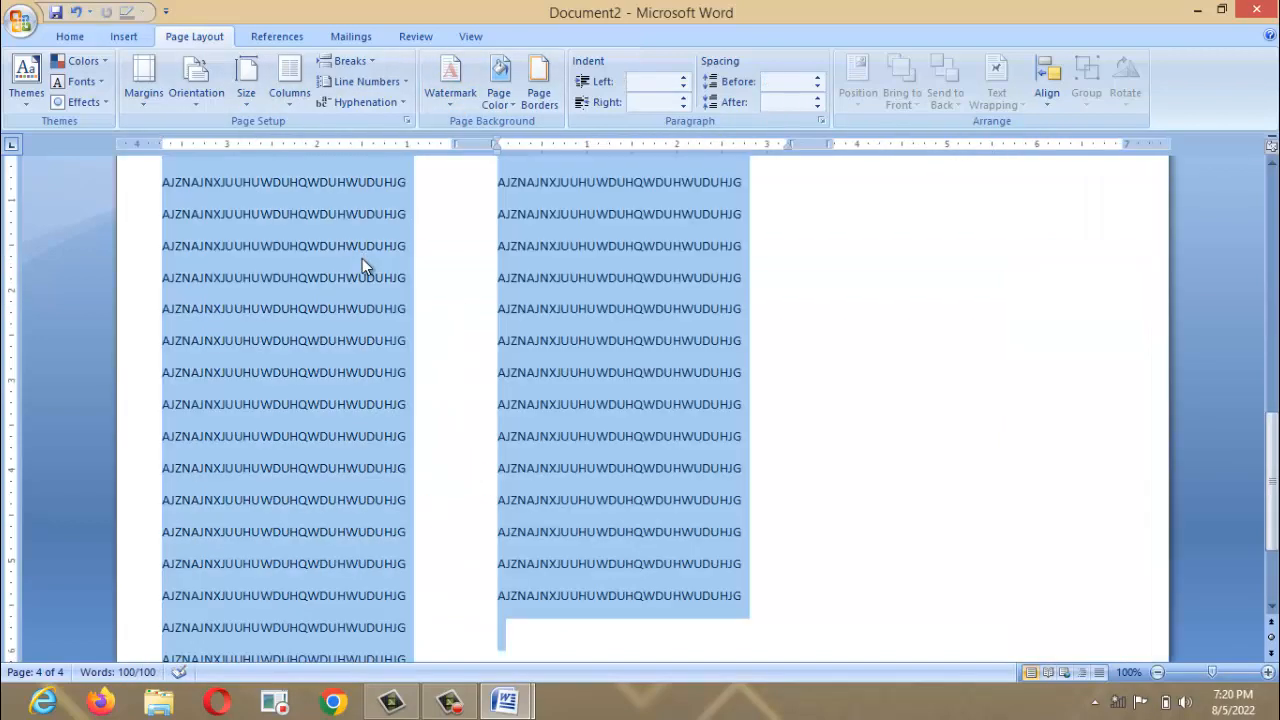
{"action": "left_click_drag", "start_coordinate": [1272, 485], "coordinate": [1272, 238]}
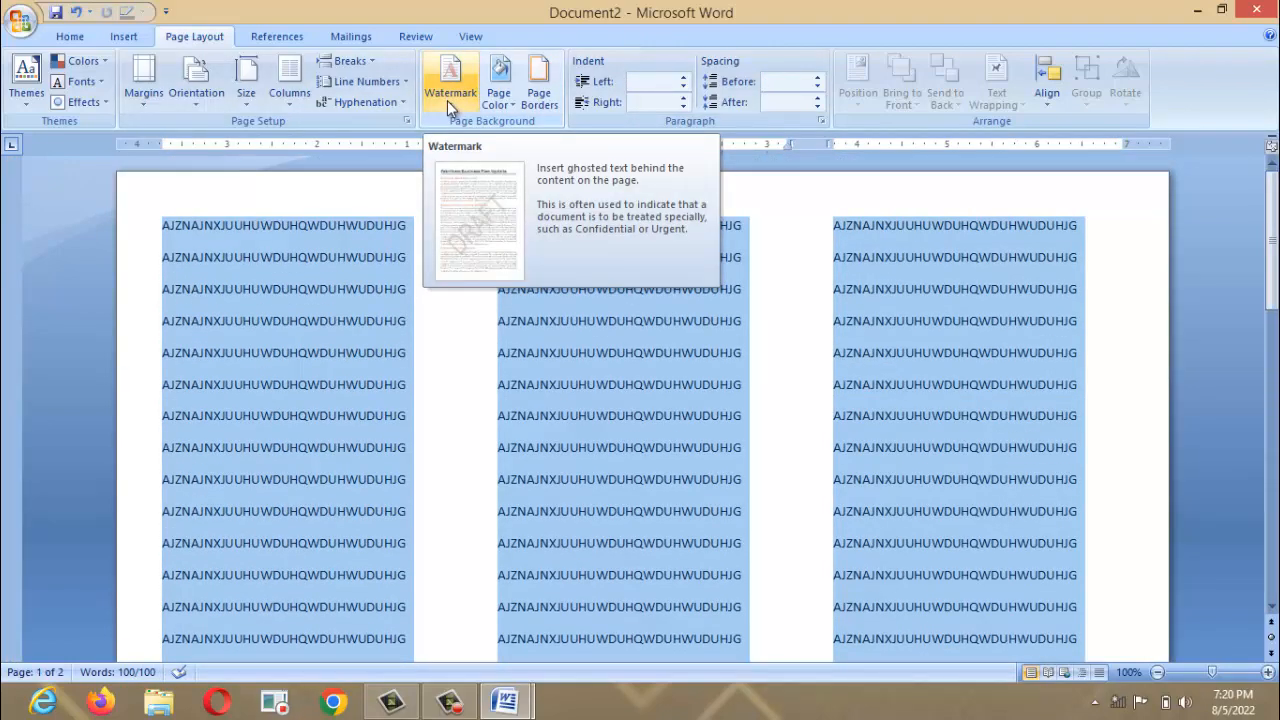
Set ms 2.png as a custom picture watermark and apply it.
{"action": "left_click", "coordinate": [447, 100]}
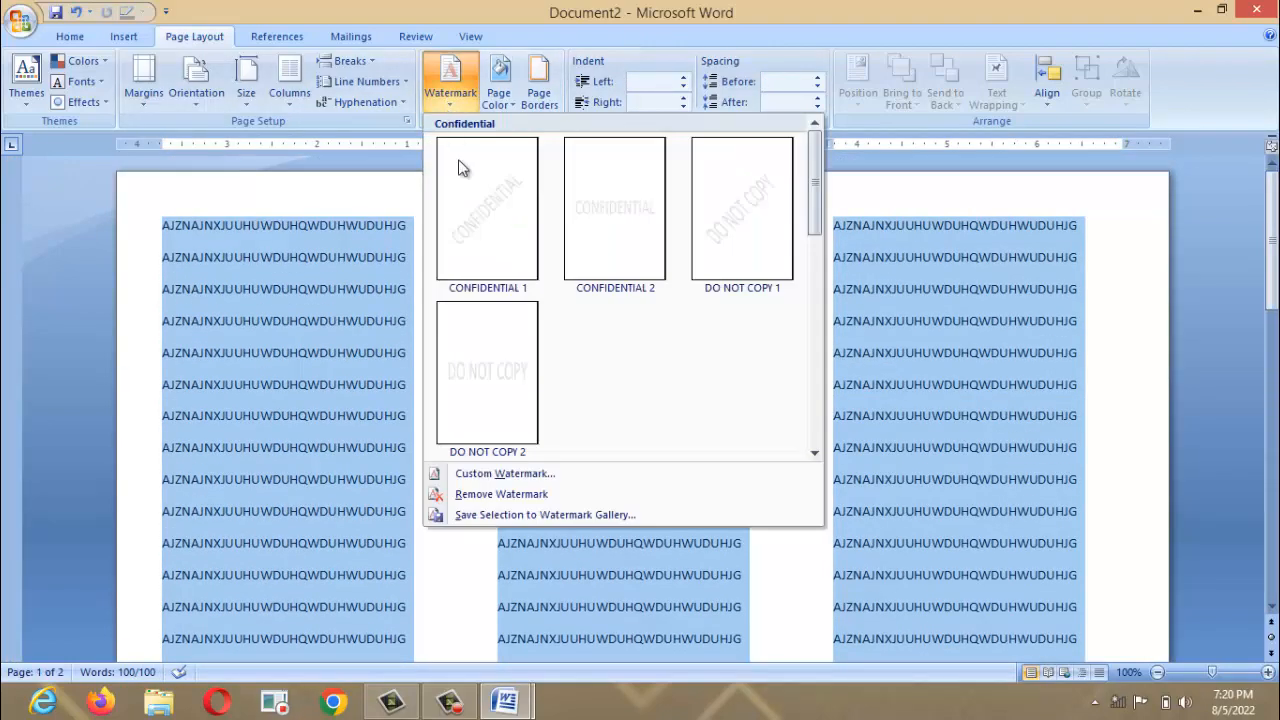
{"action": "left_click", "coordinate": [505, 474]}
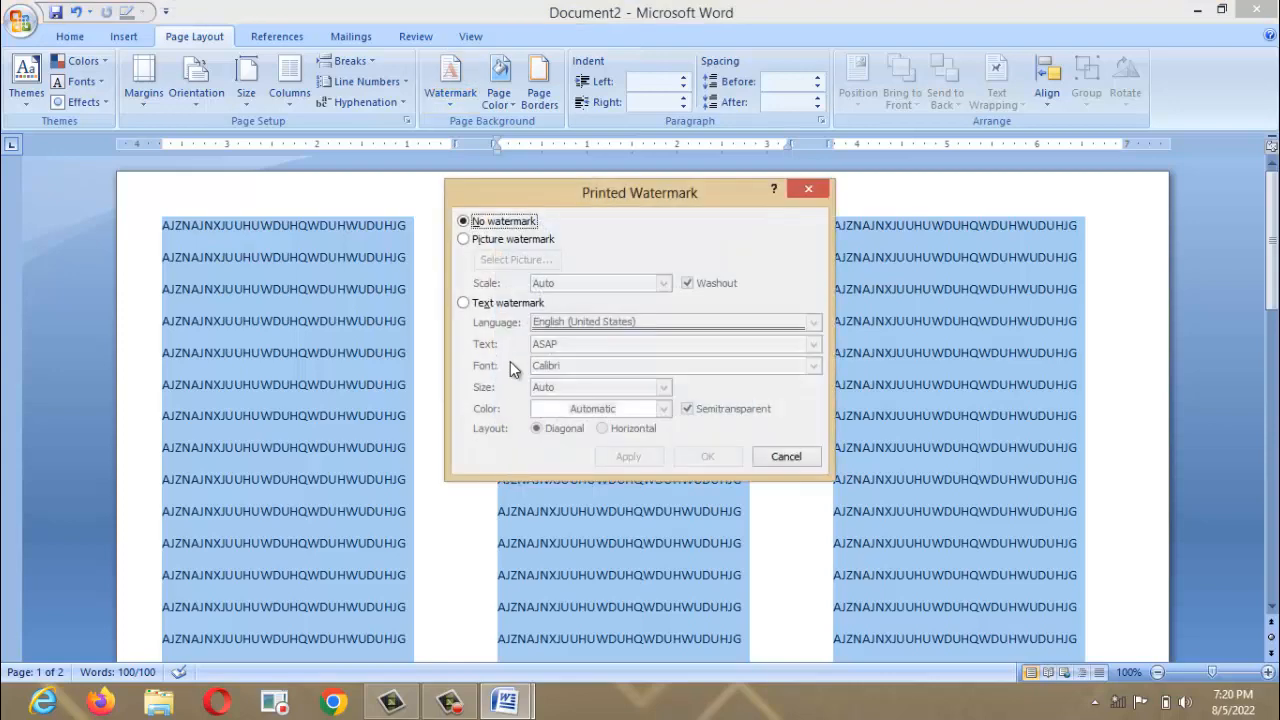
{"action": "left_click", "coordinate": [465, 240]}
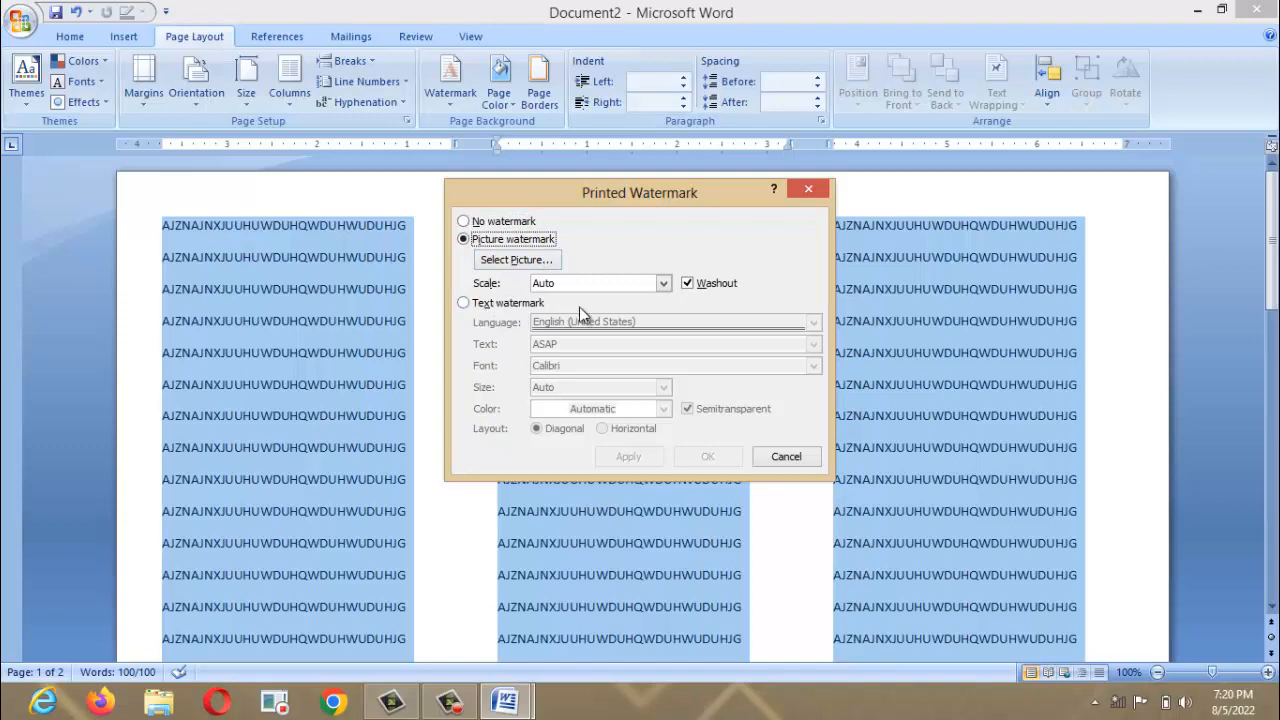
{"action": "left_click", "coordinate": [533, 262]}
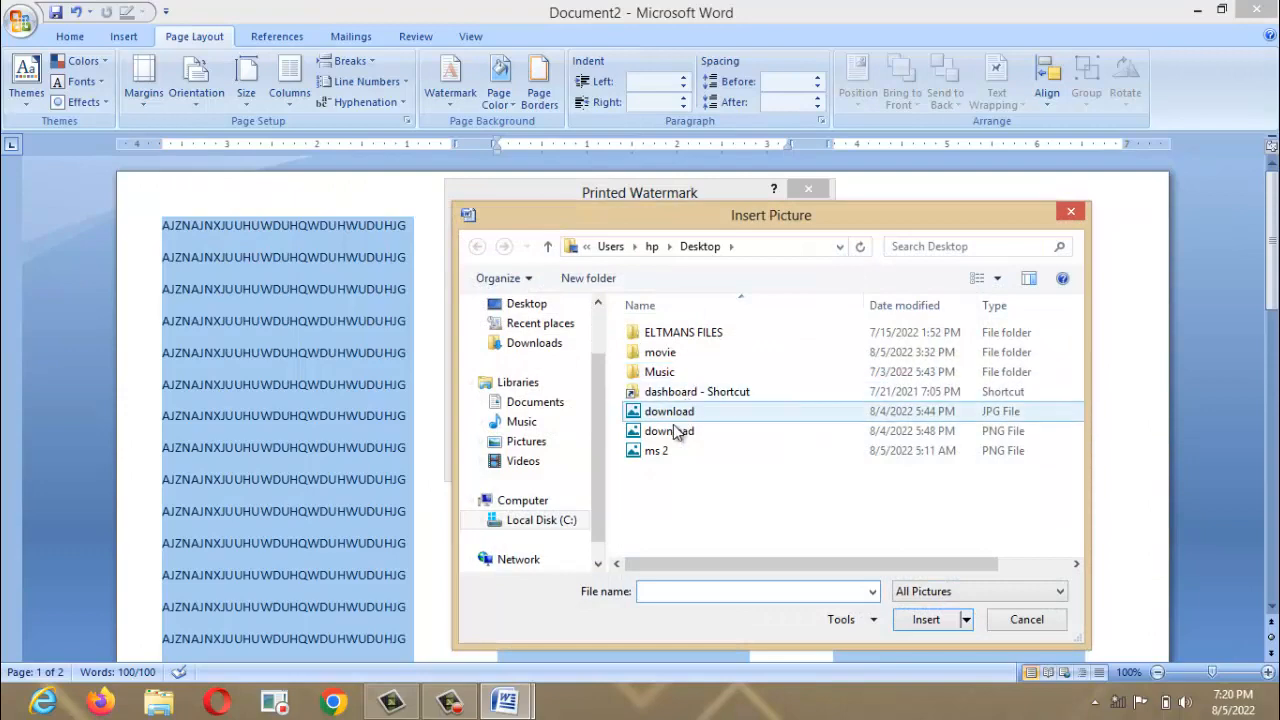
{"action": "left_click", "coordinate": [670, 456]}
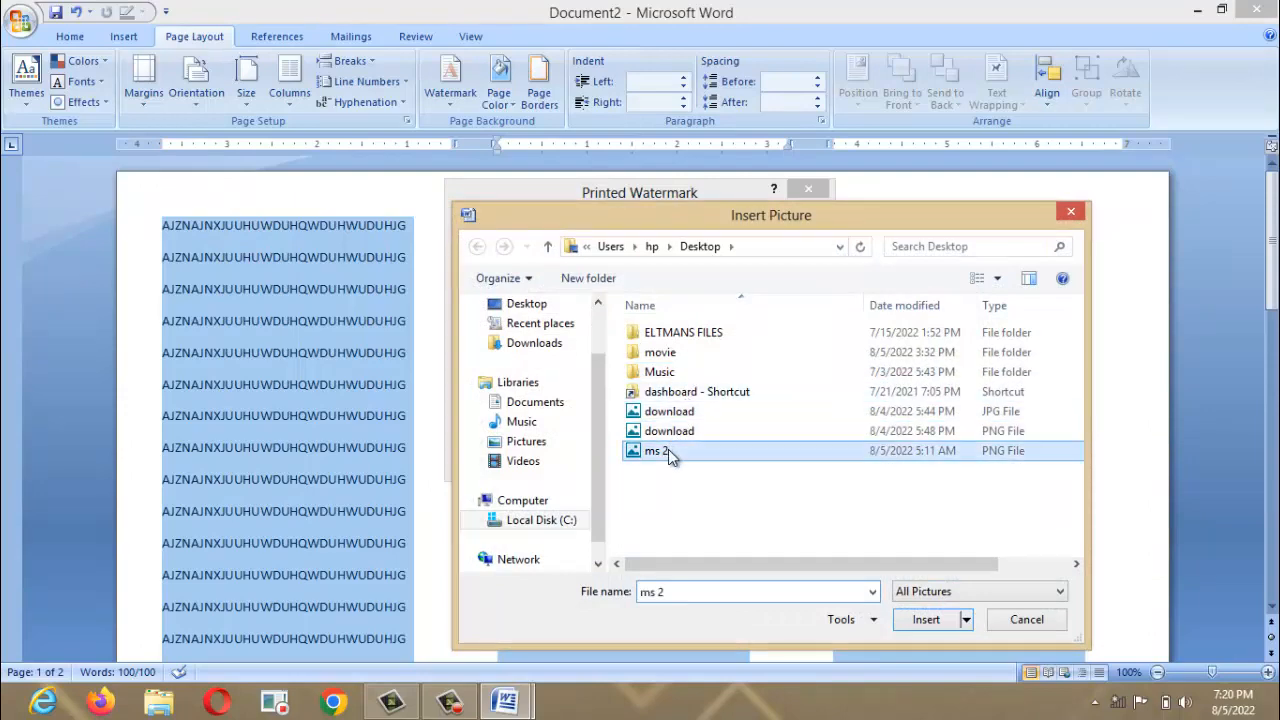
{"action": "left_click", "coordinate": [922, 619]}
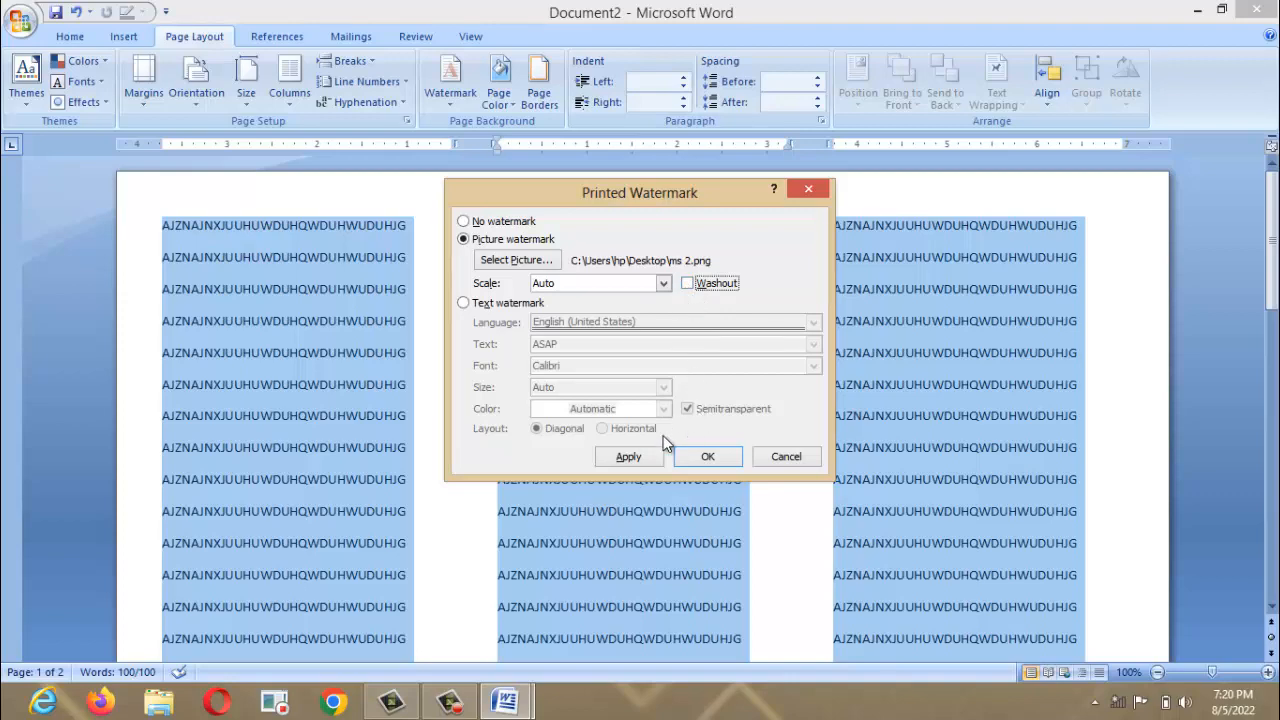
{"action": "left_click", "coordinate": [634, 457]}
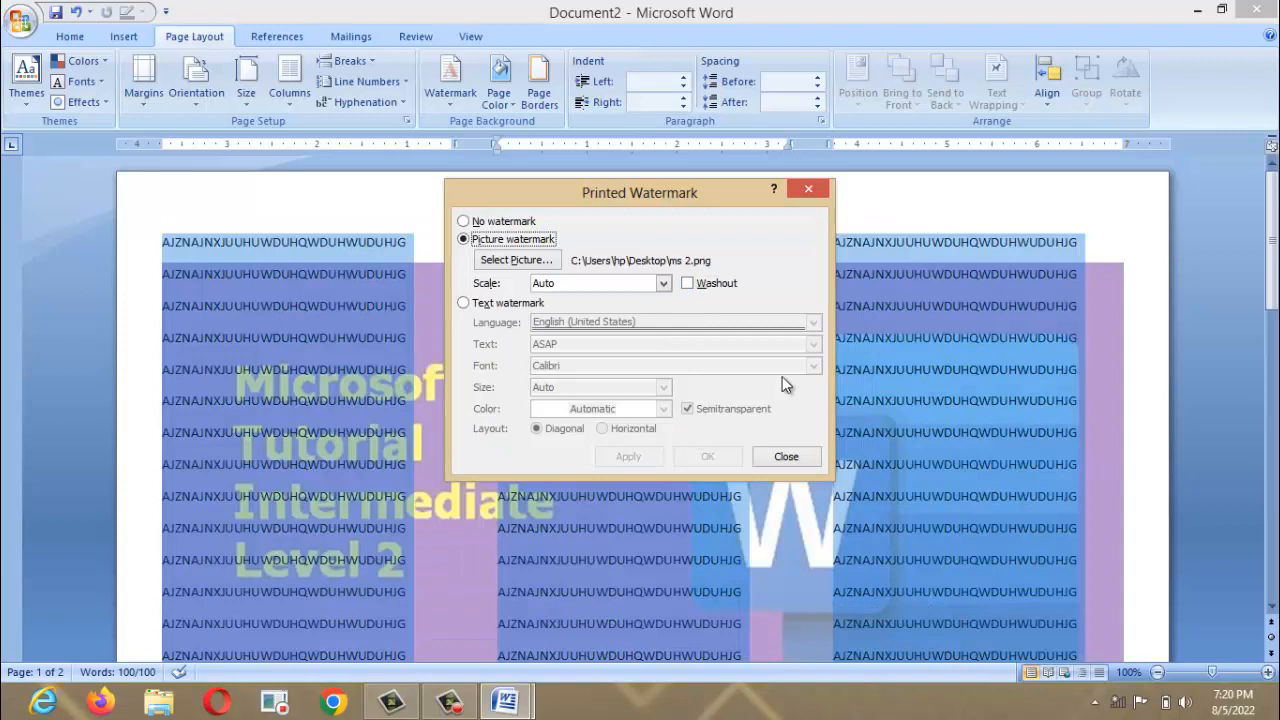
Close the Printed Watermark dialog, review the ms 2 watermark across pages, and select all text.
{"action": "left_click", "coordinate": [784, 460]}
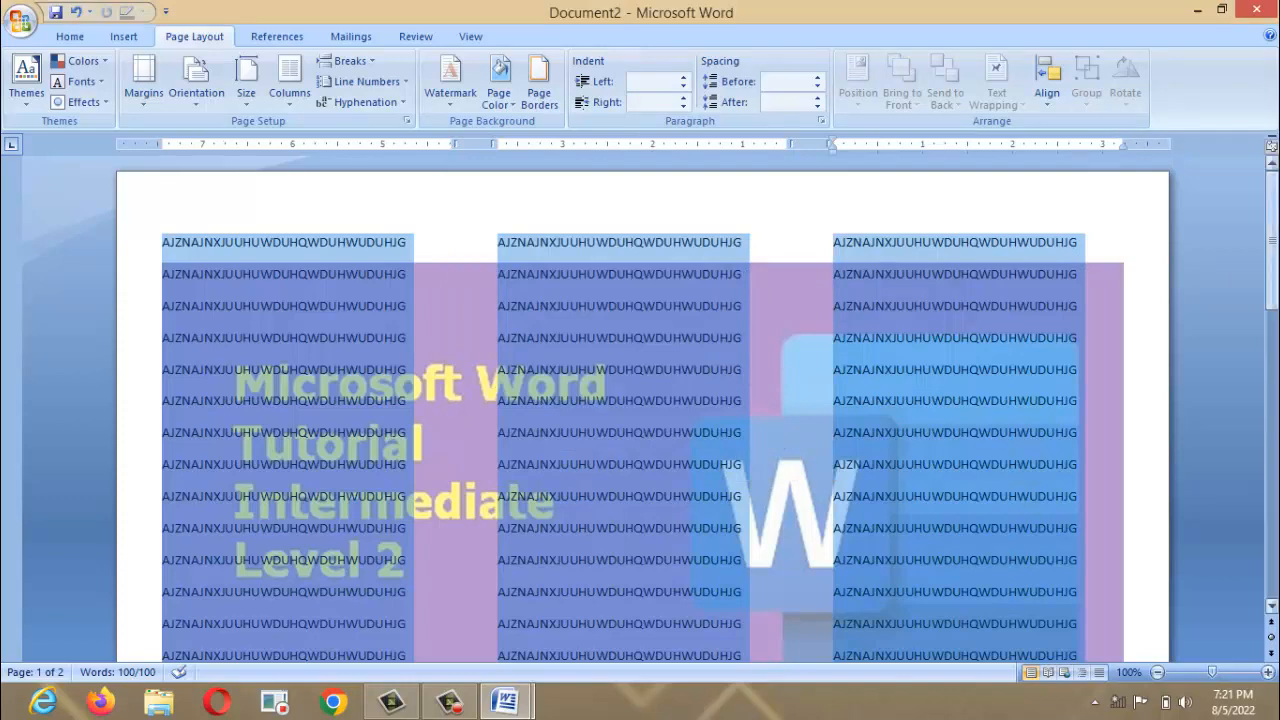
{"action": "left_click_drag", "start_coordinate": [1272, 205], "coordinate": [1272, 315]}
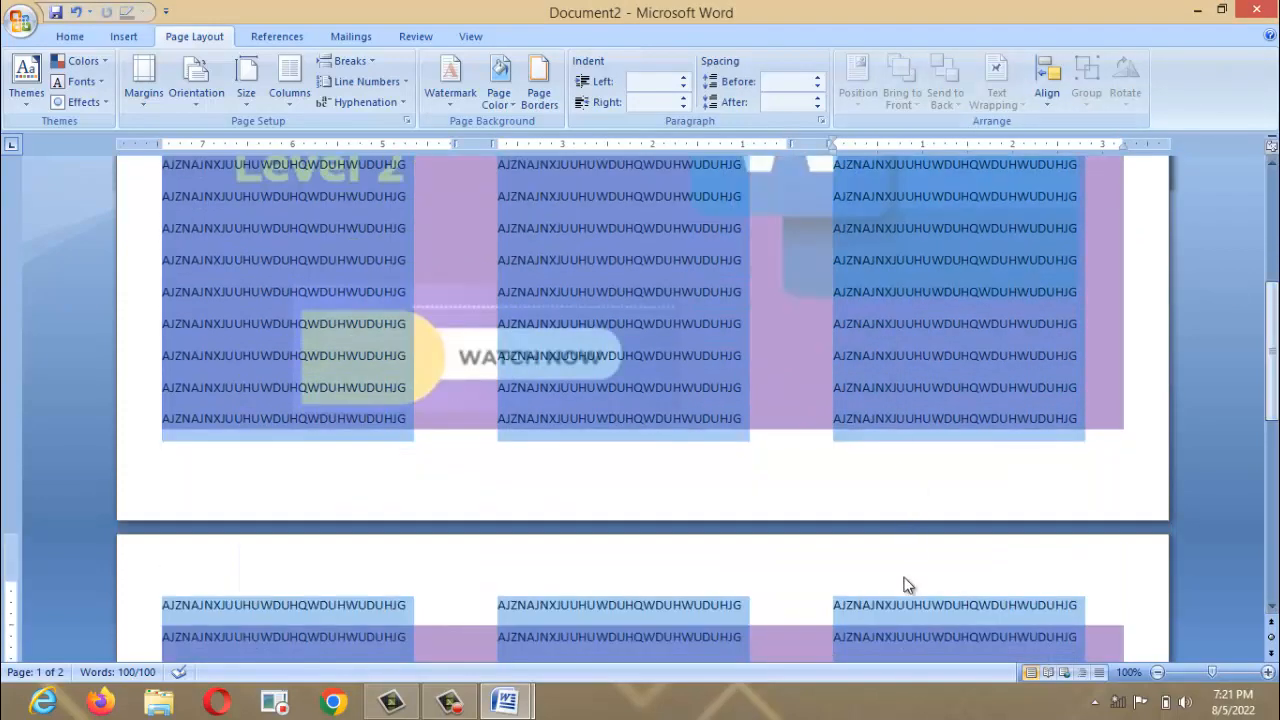
{"action": "left_click", "coordinate": [893, 607]}
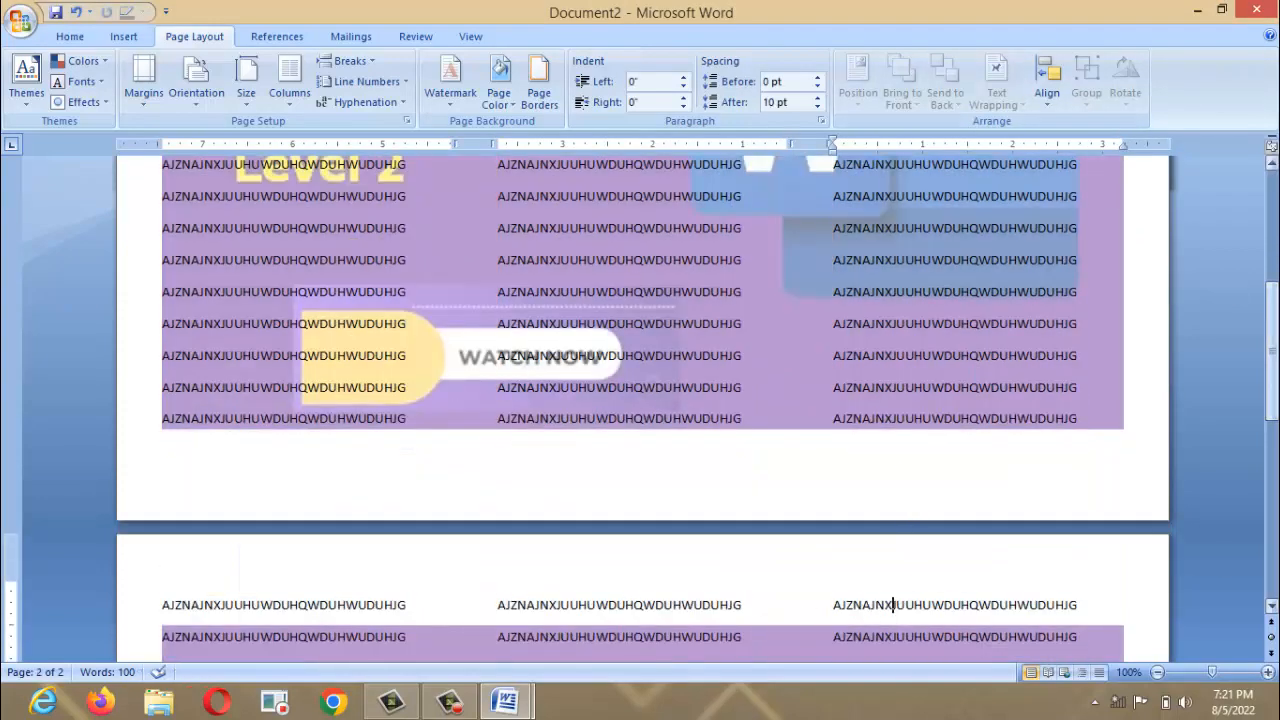
{"action": "left_click_drag", "start_coordinate": [1272, 382], "coordinate": [1272, 270]}
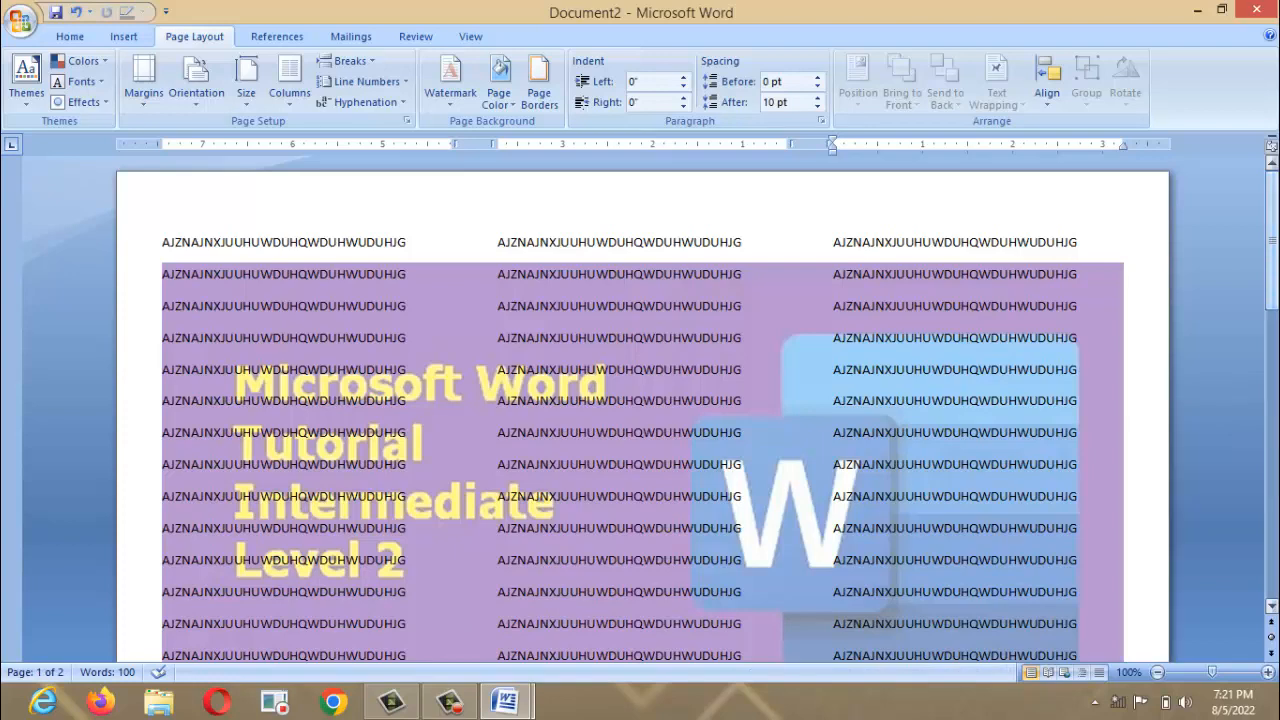
{"action": "key", "text": "ctrl+a"}
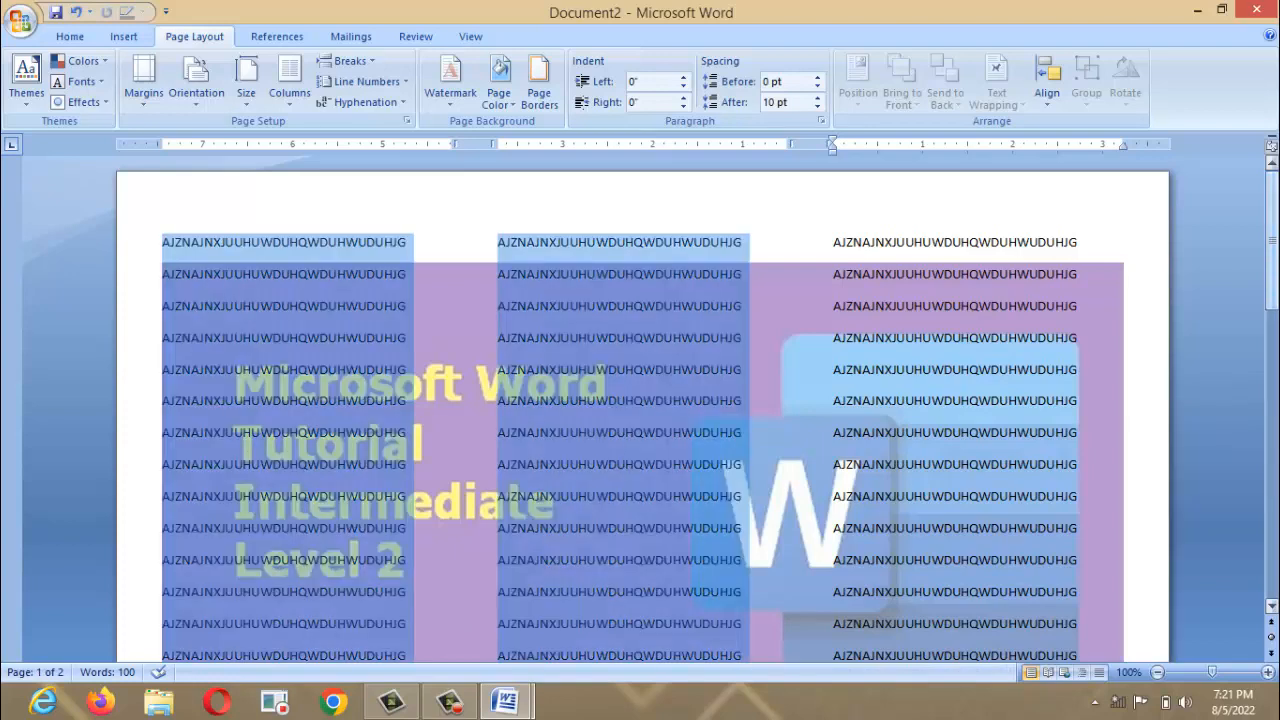
Switch the custom watermark to a text watermark reading ELT-TECH.
{"action": "left_click", "coordinate": [450, 78]}
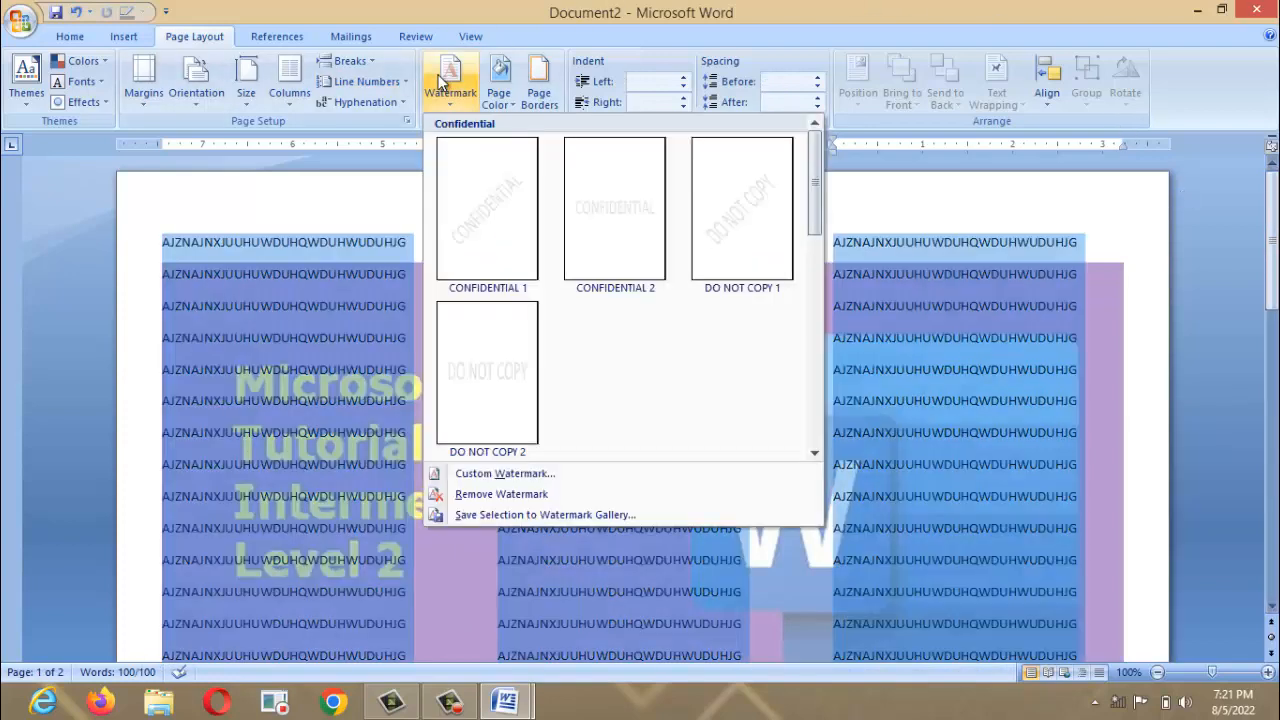
{"action": "left_click", "coordinate": [505, 474]}
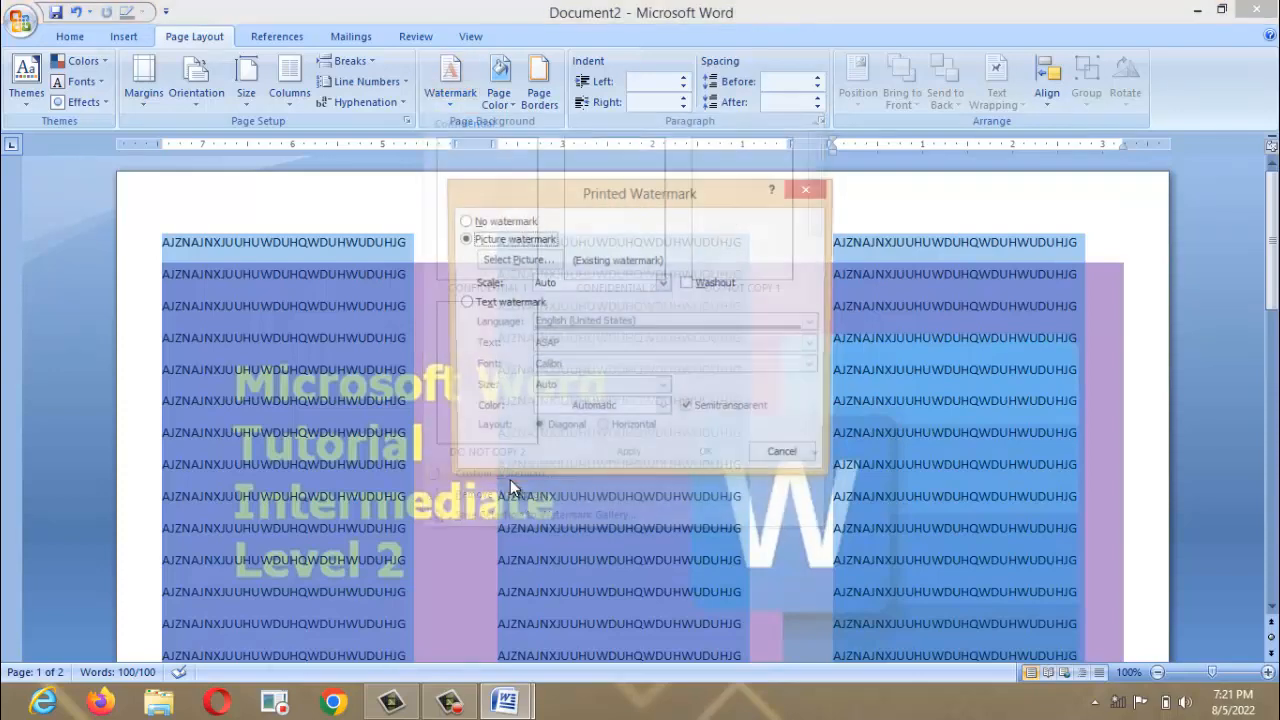
{"action": "left_click", "coordinate": [472, 303]}
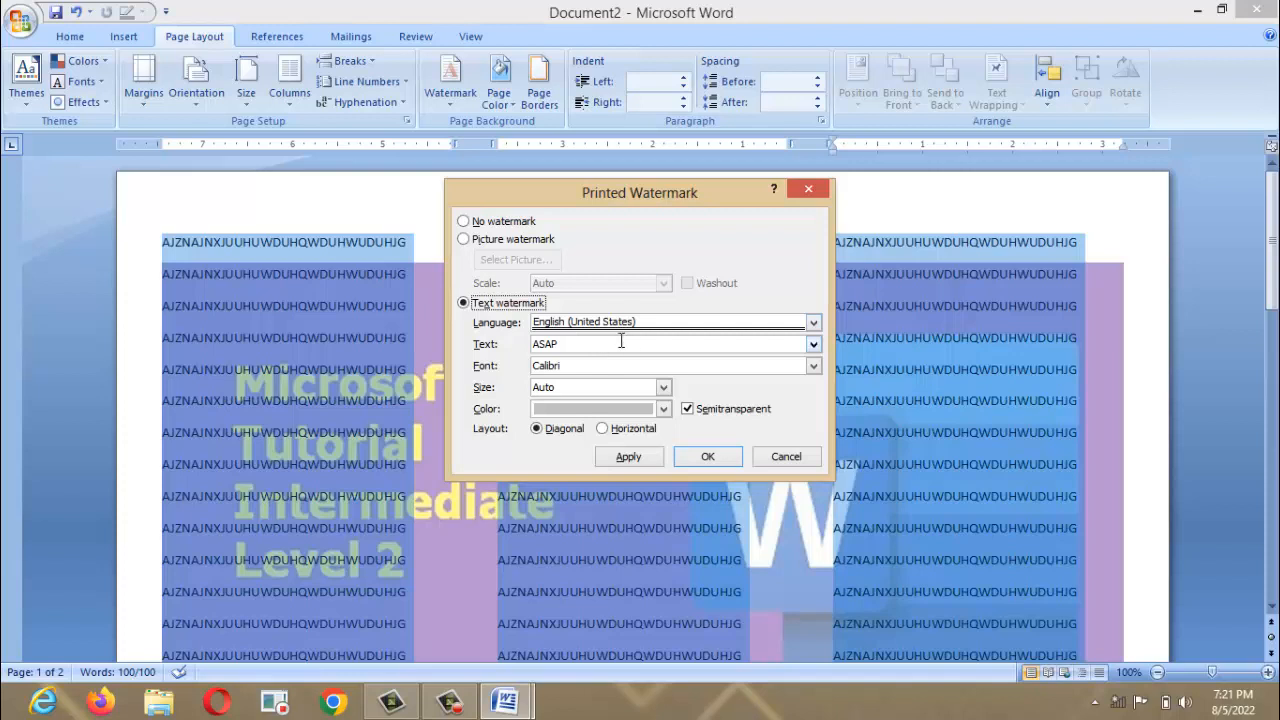
{"action": "left_click_drag", "start_coordinate": [621, 343], "coordinate": [460, 360]}
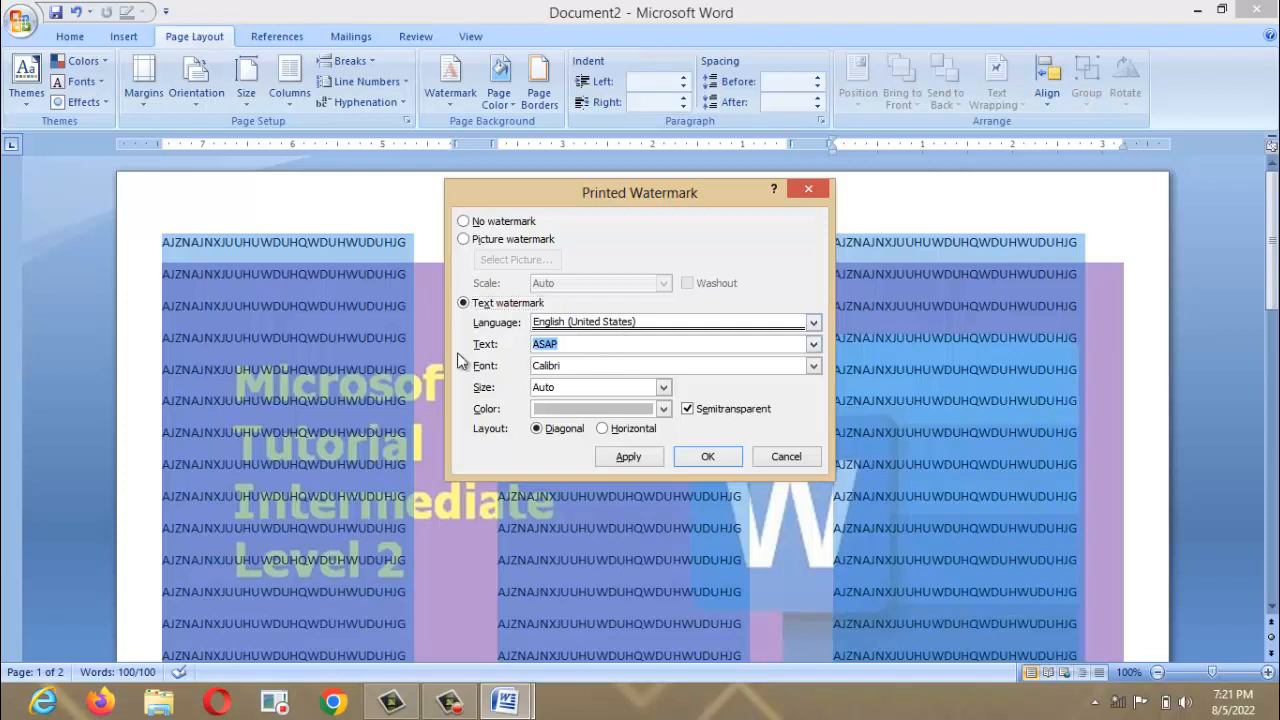
{"action": "type", "text": "ELT -TECH"}
Give the watermark Angsana New font, orange colour and horizontal layout, and apply it.
{"action": "left_click", "coordinate": [813, 366]}
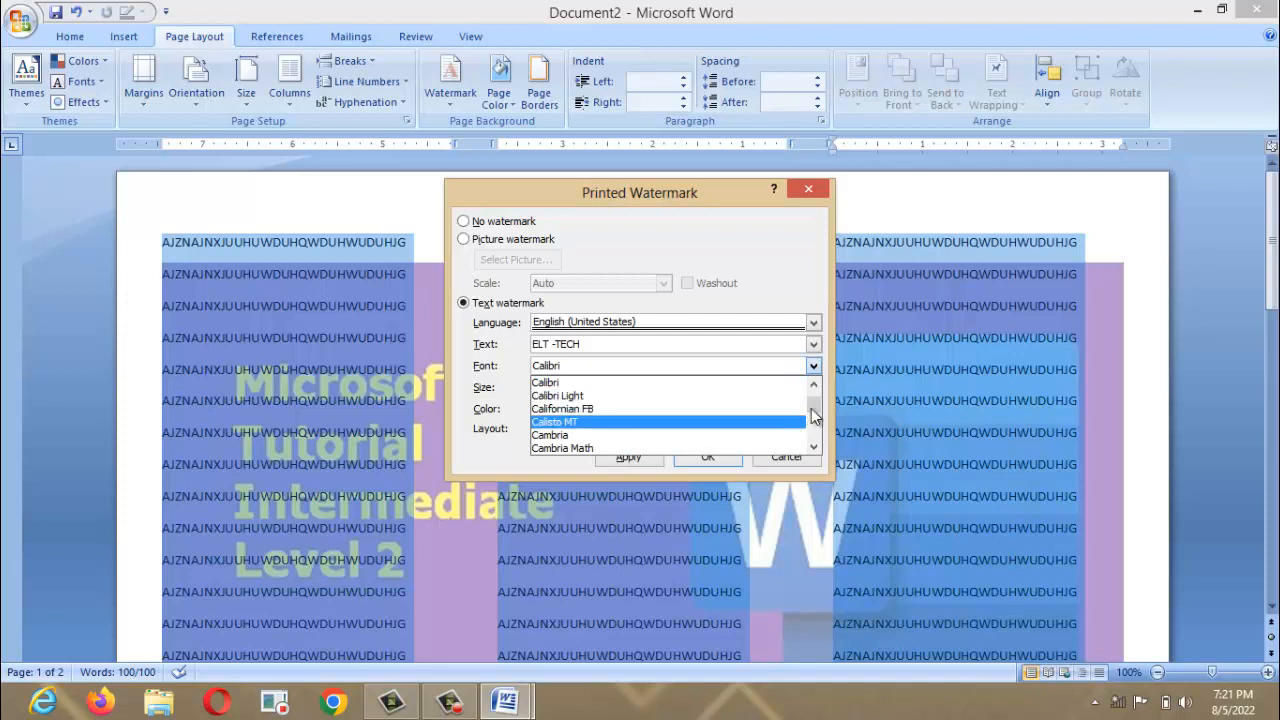
{"action": "scroll", "coordinate": [811, 408], "scroll_direction": "up", "scroll_amount": 10}
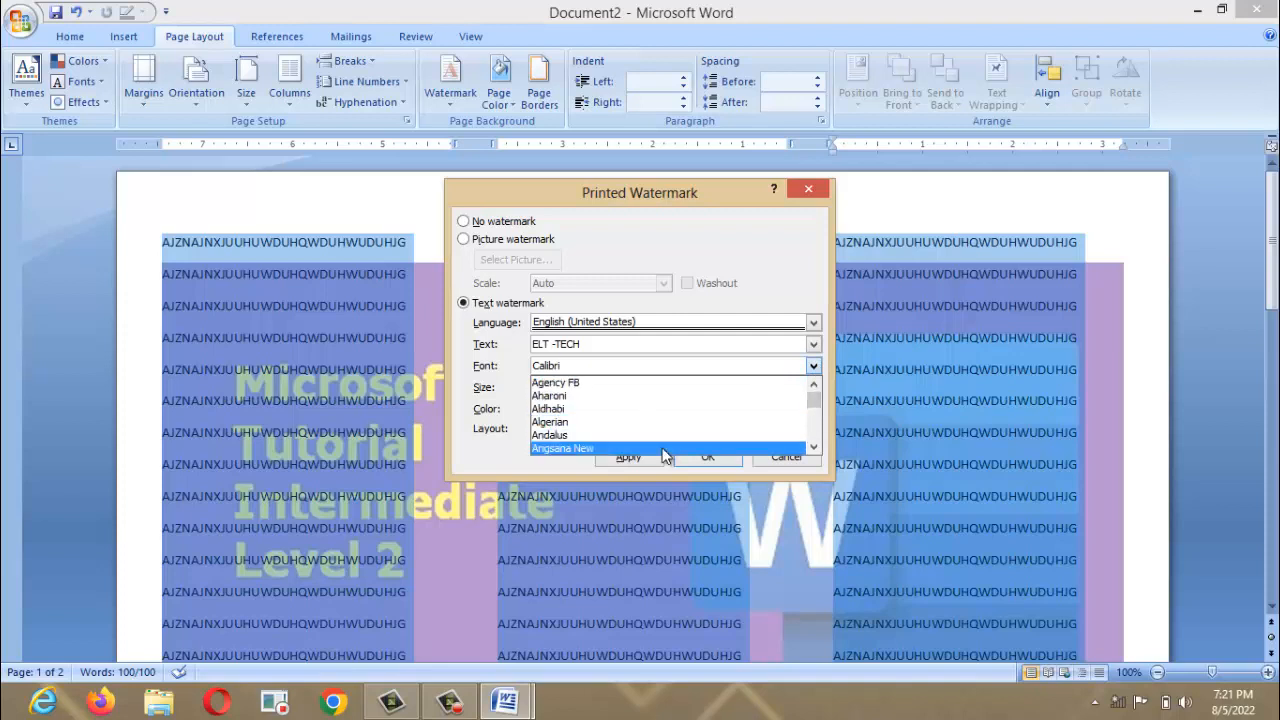
{"action": "left_click", "coordinate": [665, 449]}
{"action": "left_click", "coordinate": [650, 389]}
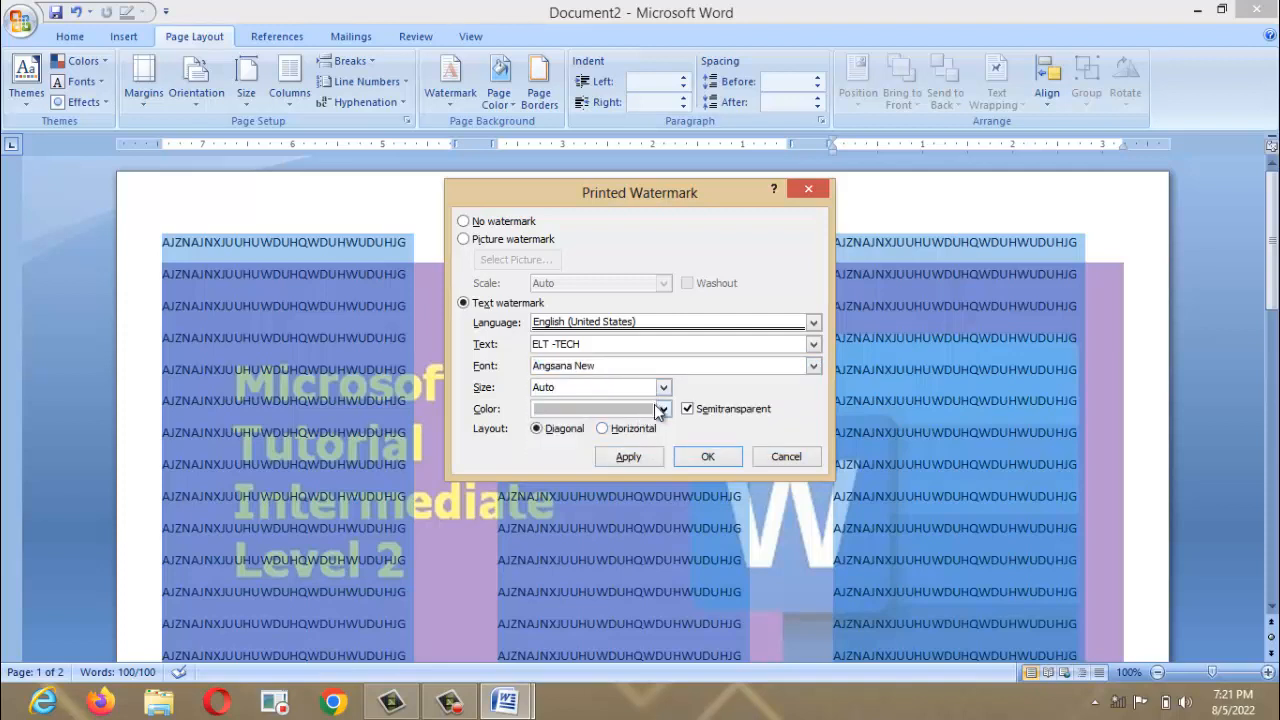
{"action": "left_click", "coordinate": [662, 408]}
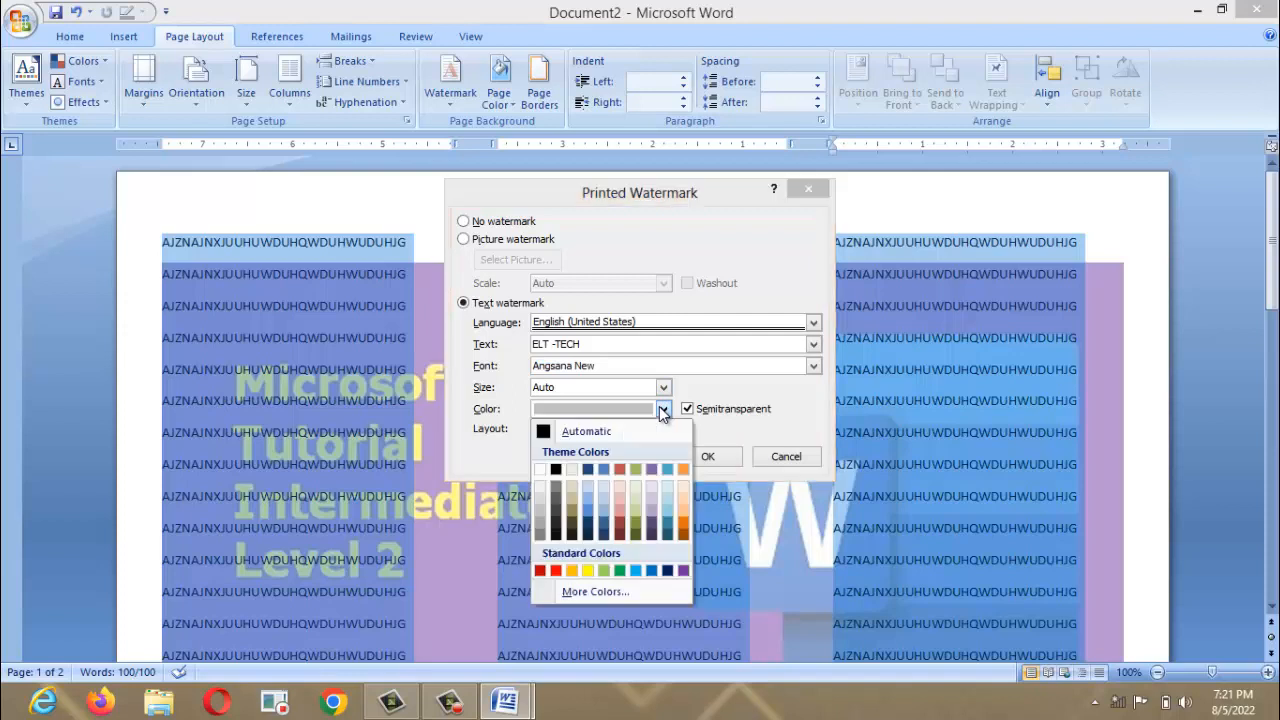
{"action": "left_click", "coordinate": [572, 570]}
{"action": "left_click", "coordinate": [626, 456]}
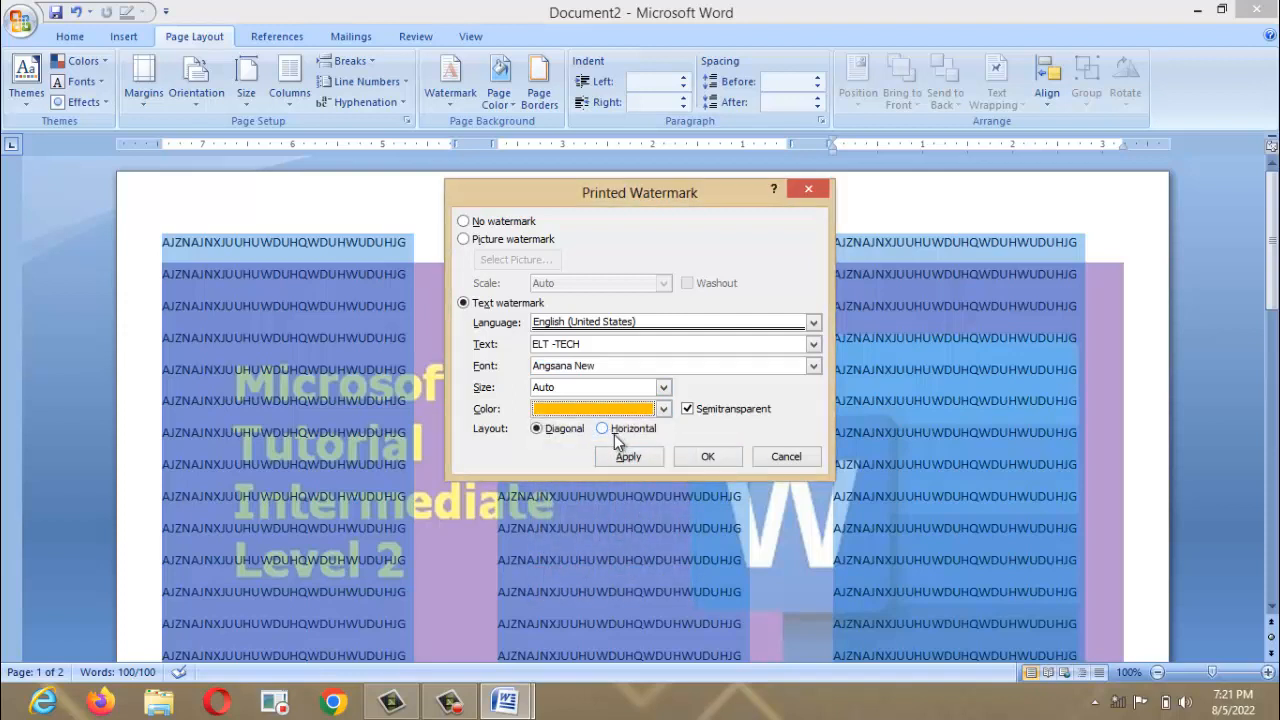
{"action": "left_click", "coordinate": [603, 429]}
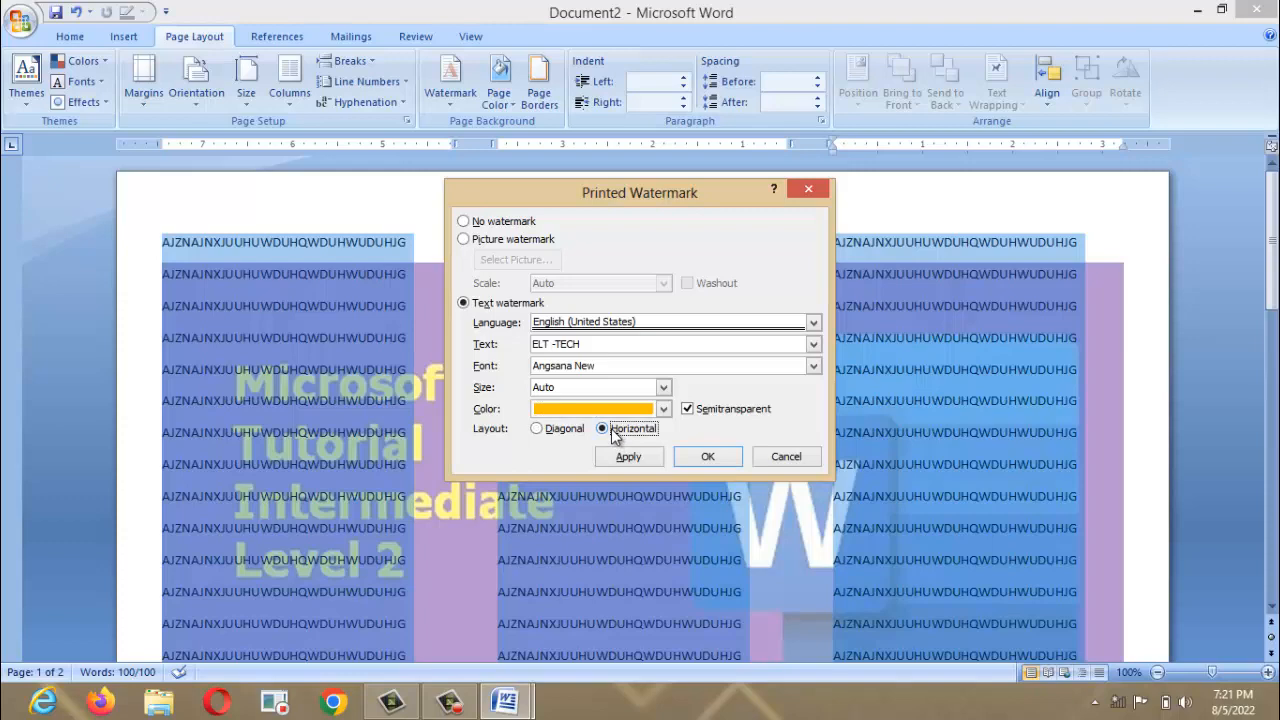
{"action": "left_click", "coordinate": [626, 458]}
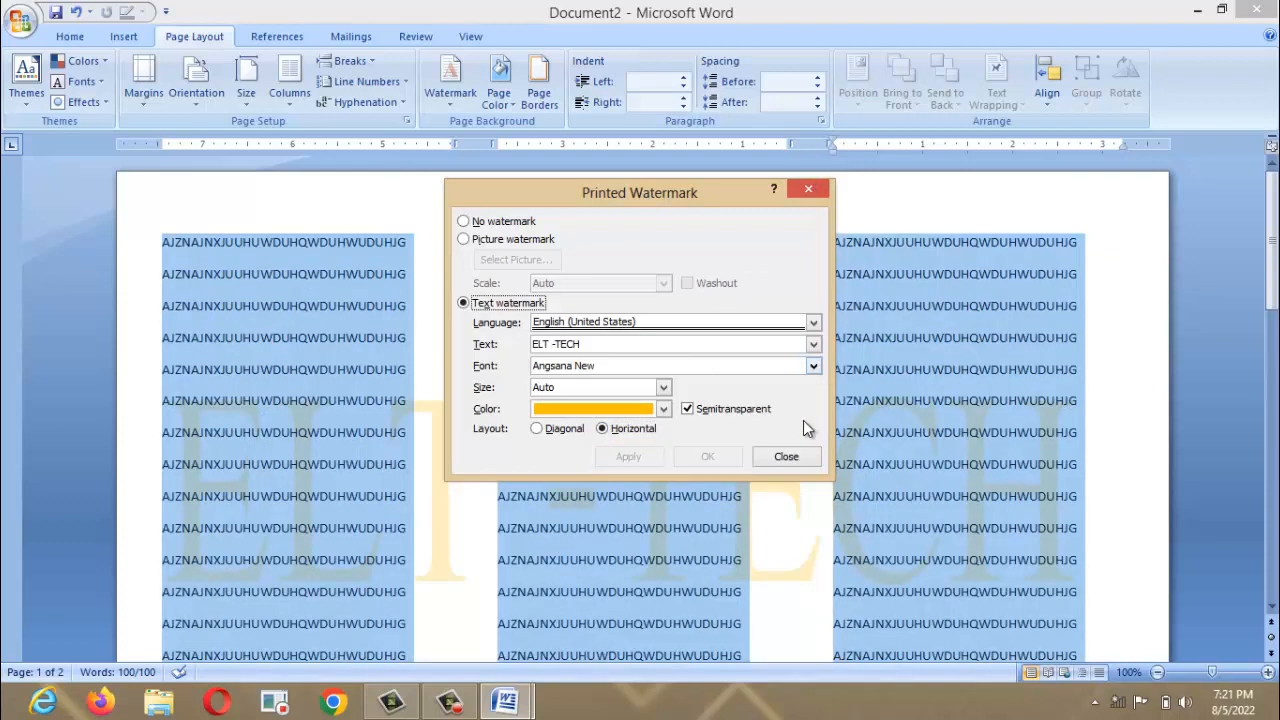
{"action": "left_click", "coordinate": [786, 456]}
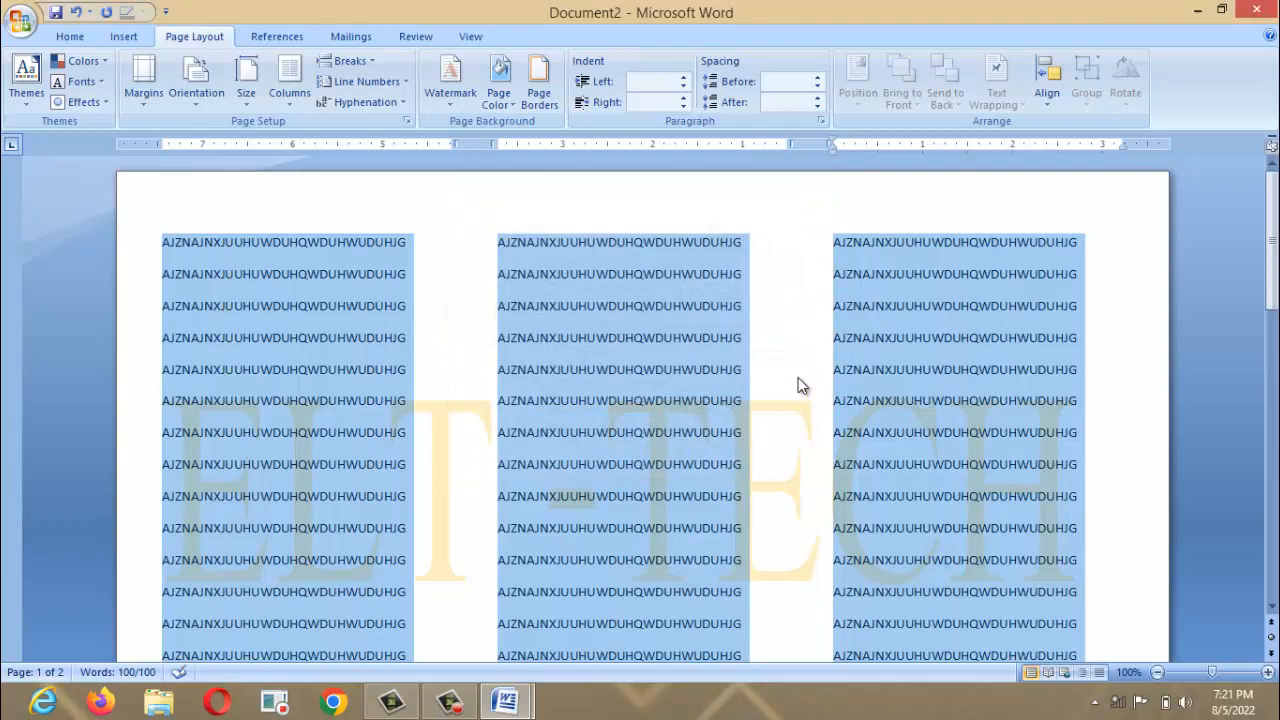
Deselect and reselect the text to review the new ELT-TECH watermark.
{"action": "left_click", "coordinate": [800, 286]}
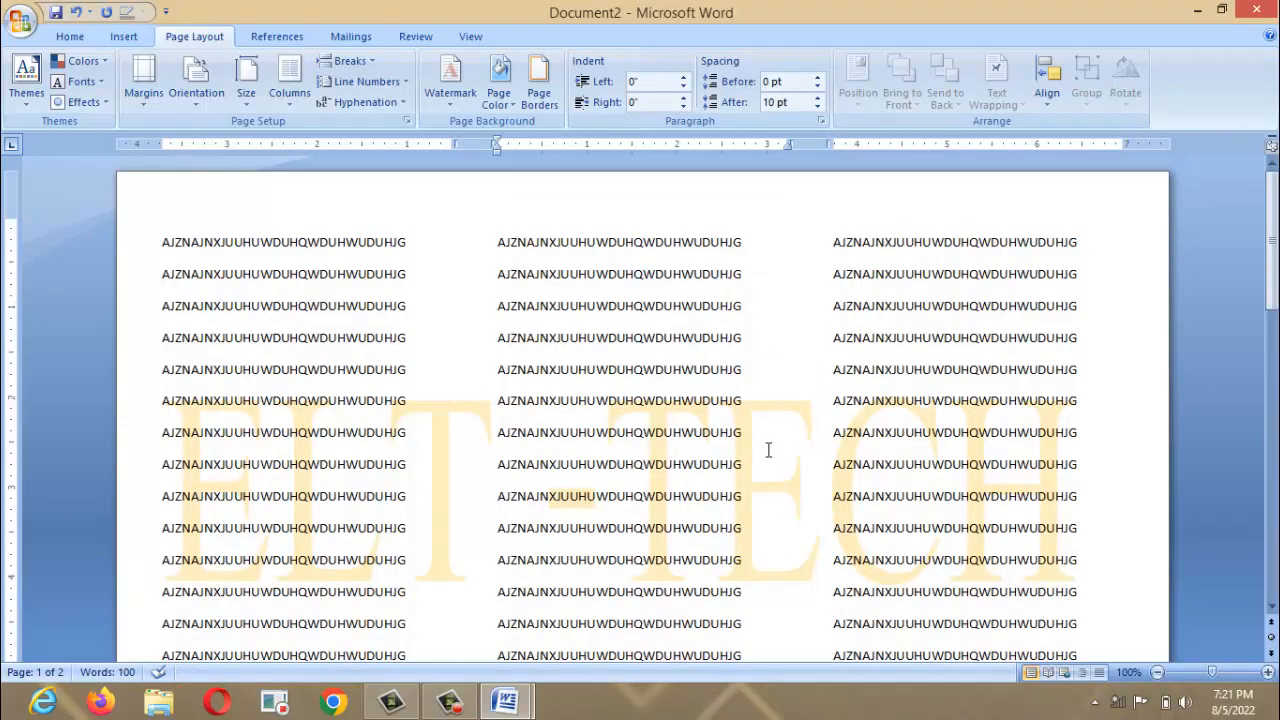
{"action": "key", "text": "ctrl+a"}
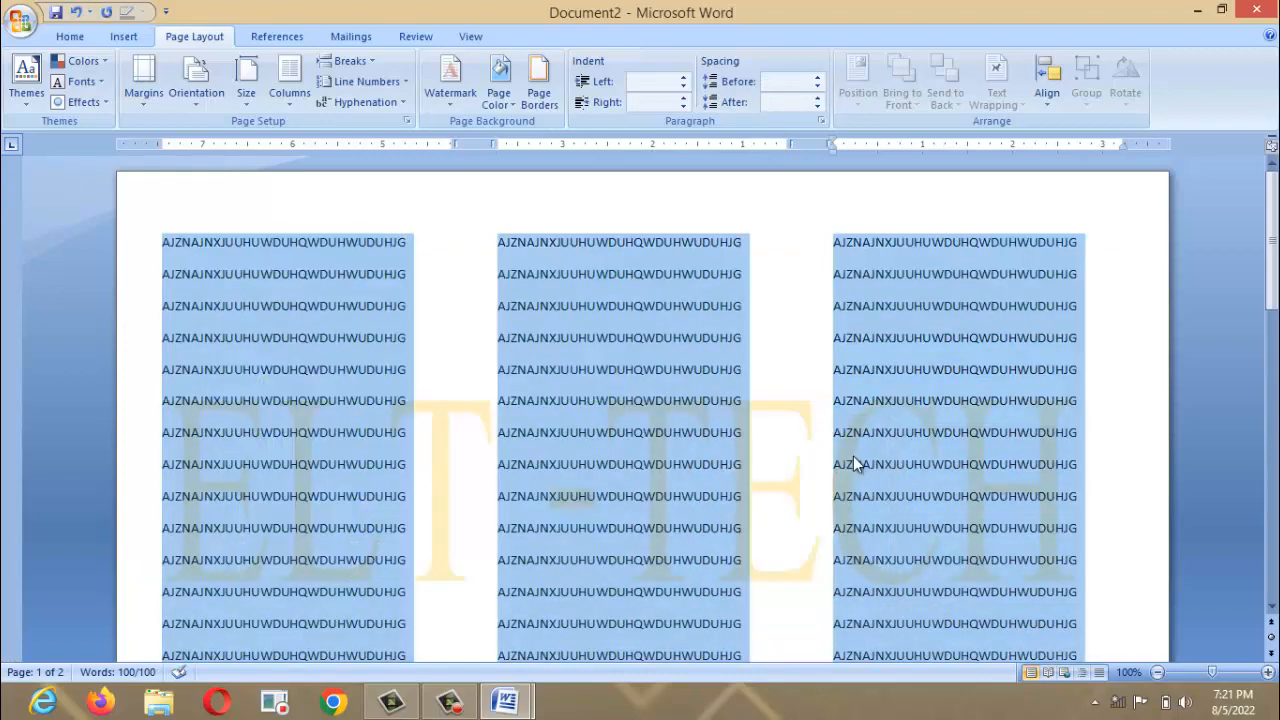
{"action": "left_click", "coordinate": [855, 457]}
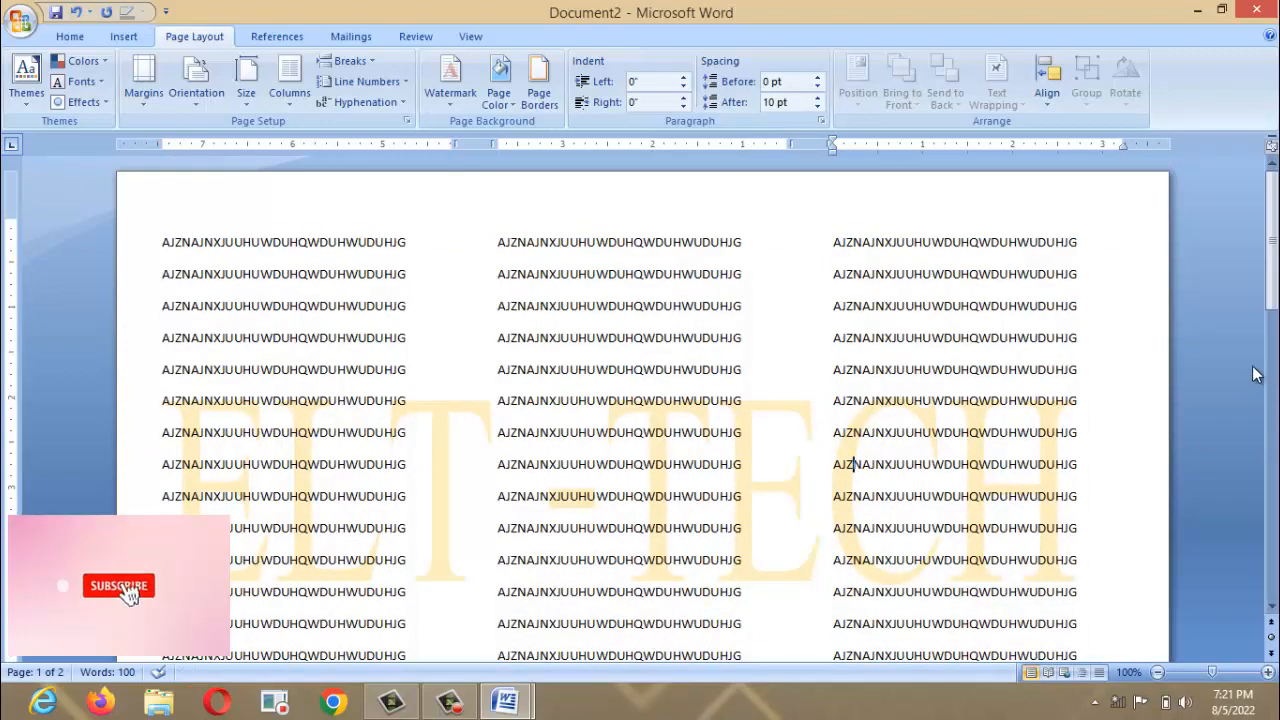
{"action": "left_click_drag", "start_coordinate": [1272, 287], "coordinate": [1130, 148]}
{"action": "key", "text": "ctrl+a"}
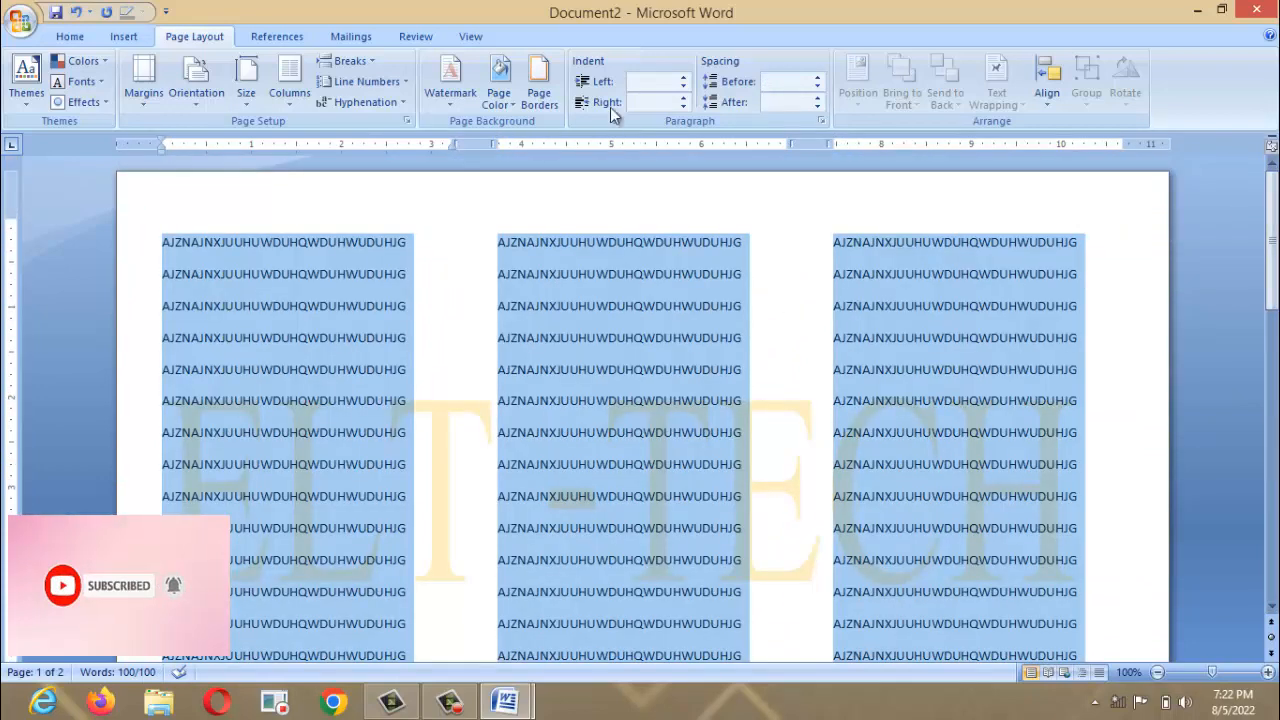
Turn off Semitransparent so the ELT-TECH watermark shows in solid orange.
{"action": "left_click", "coordinate": [451, 75]}
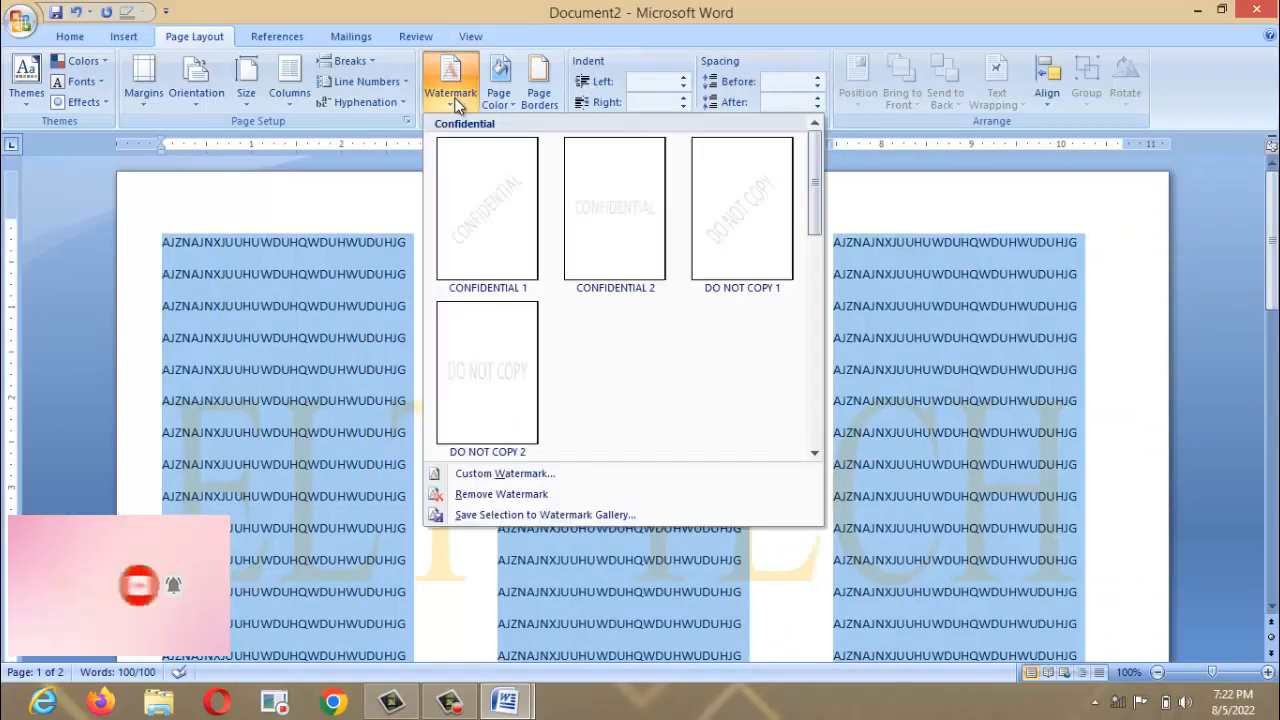
{"action": "left_click", "coordinate": [477, 473]}
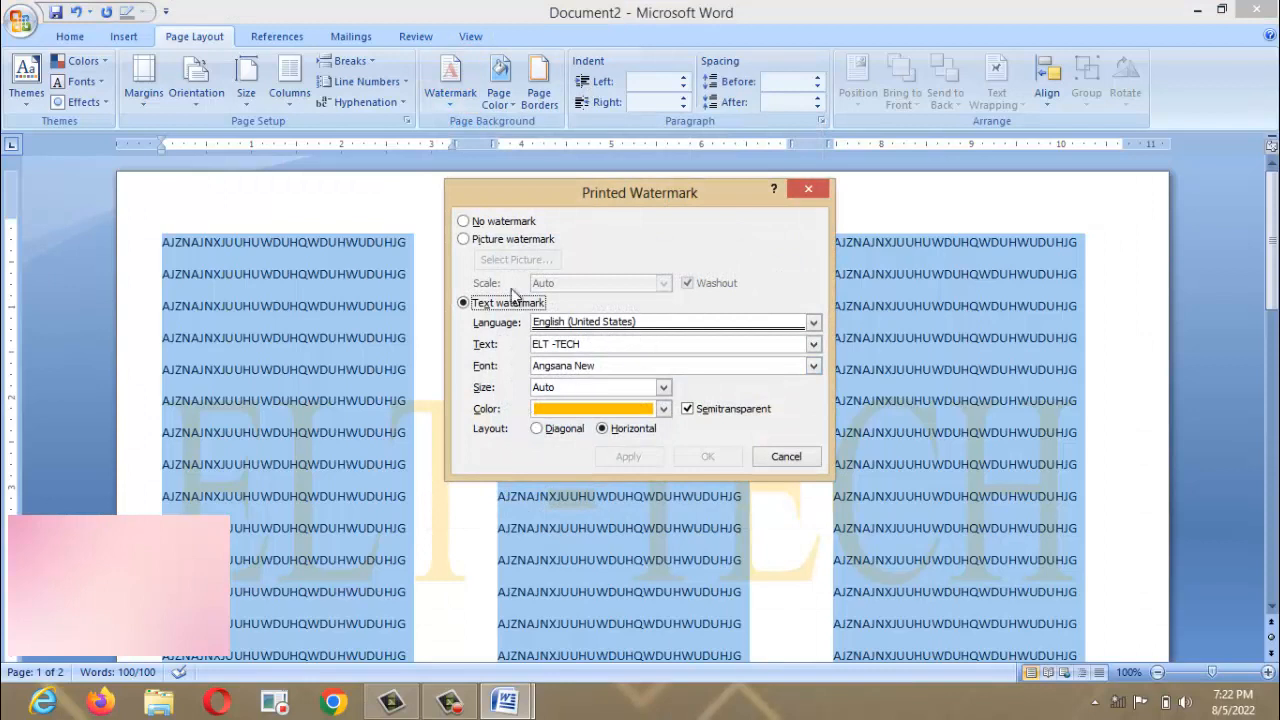
{"action": "left_click", "coordinate": [688, 409]}
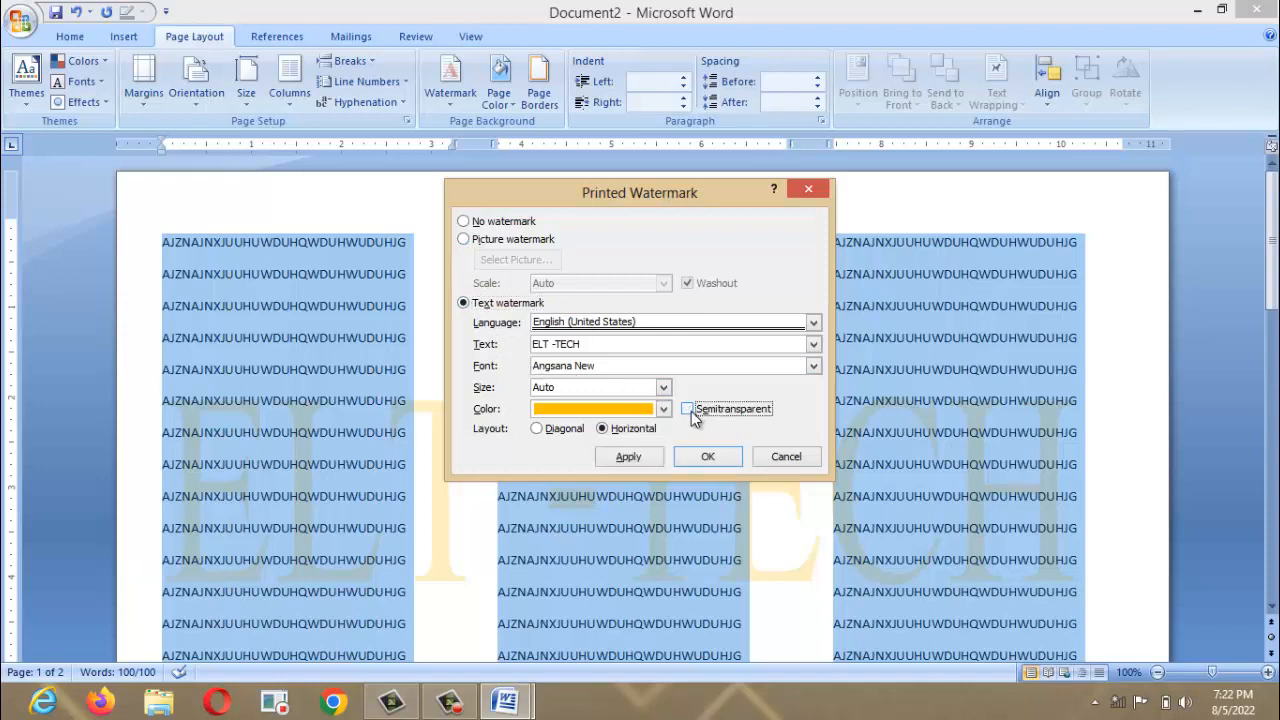
{"action": "left_click", "coordinate": [652, 459]}
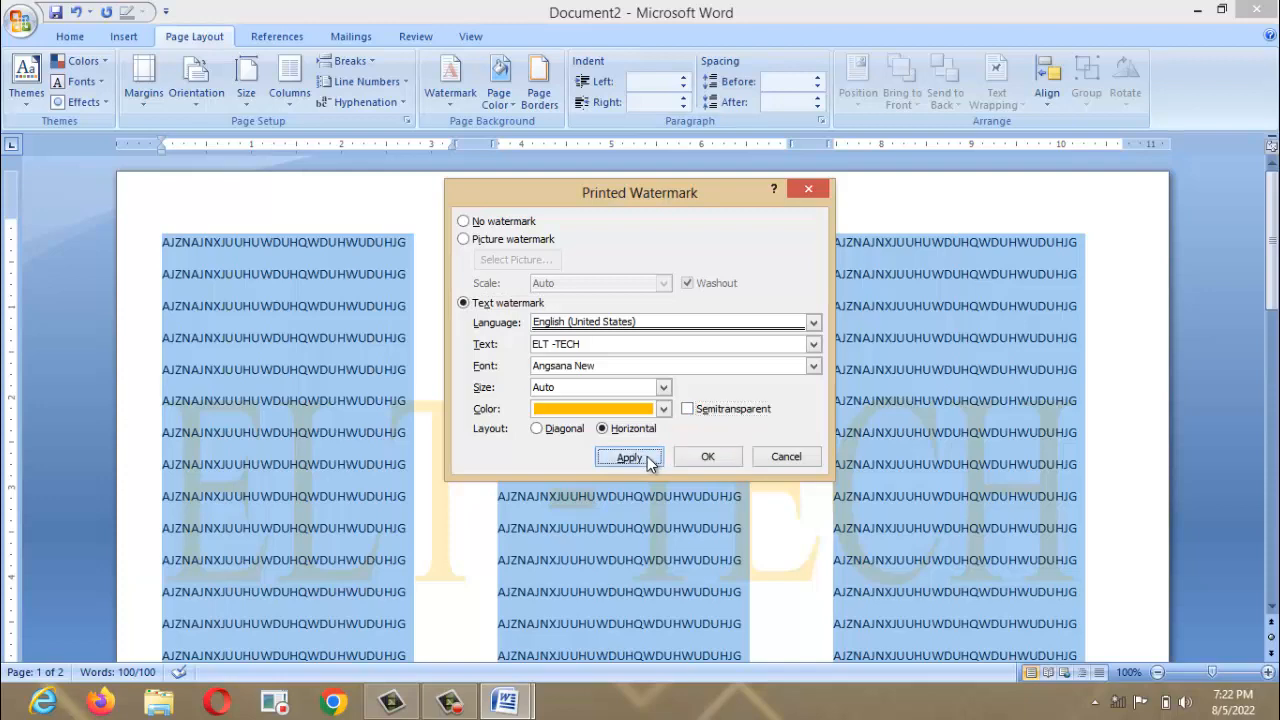
{"action": "left_click", "coordinate": [775, 460]}
{"action": "left_click", "coordinate": [756, 402]}
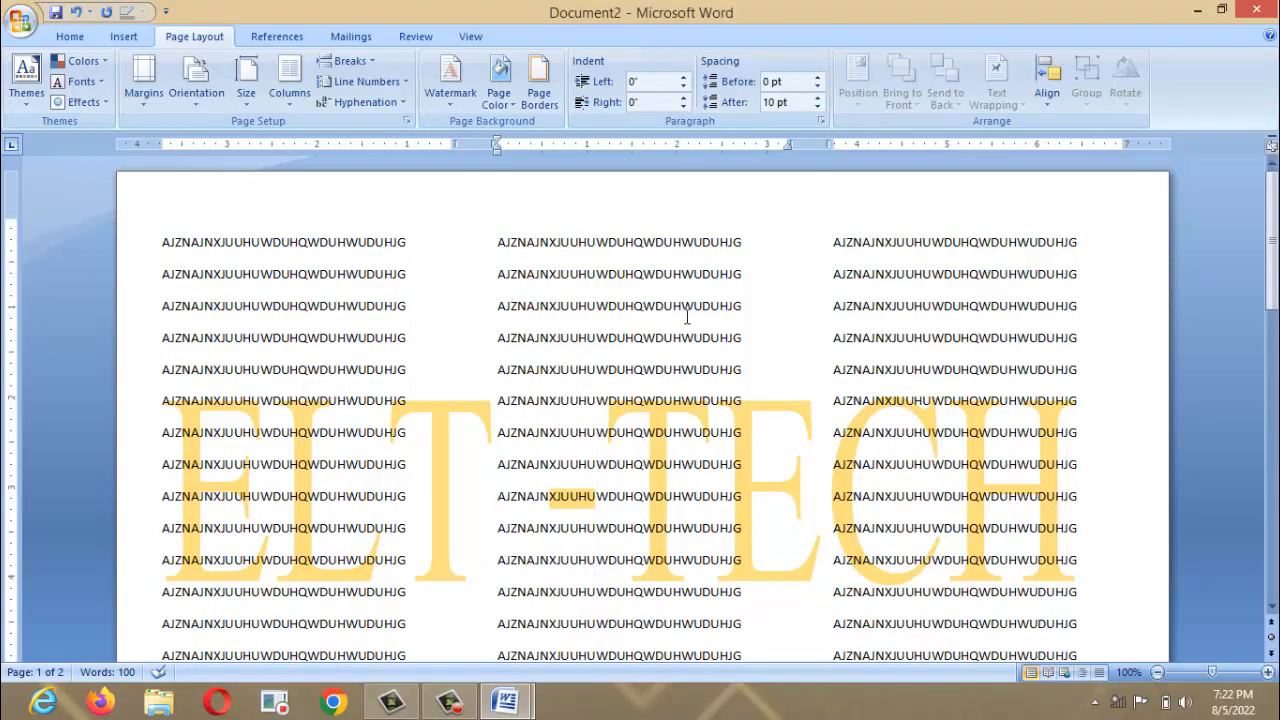
Look over the watermark, page colour and page border options without changing anything.
{"action": "left_click", "coordinate": [443, 103]}
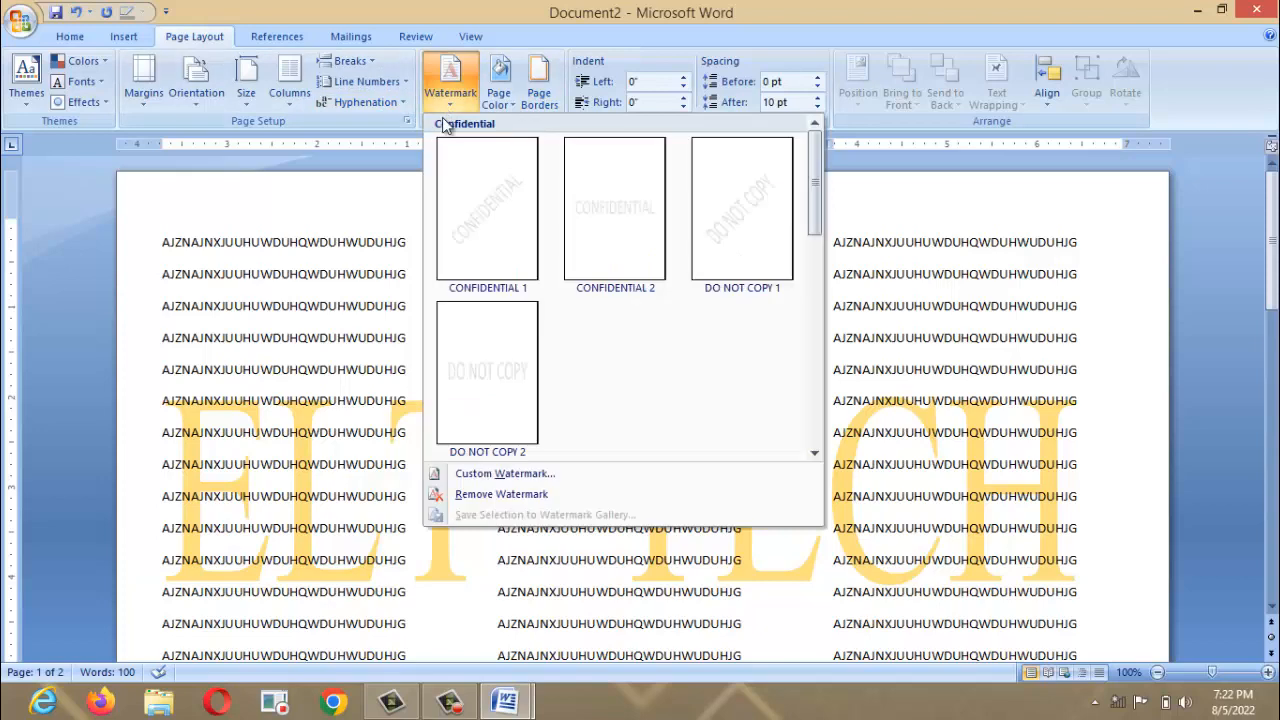
{"action": "left_click", "coordinate": [1008, 362]}
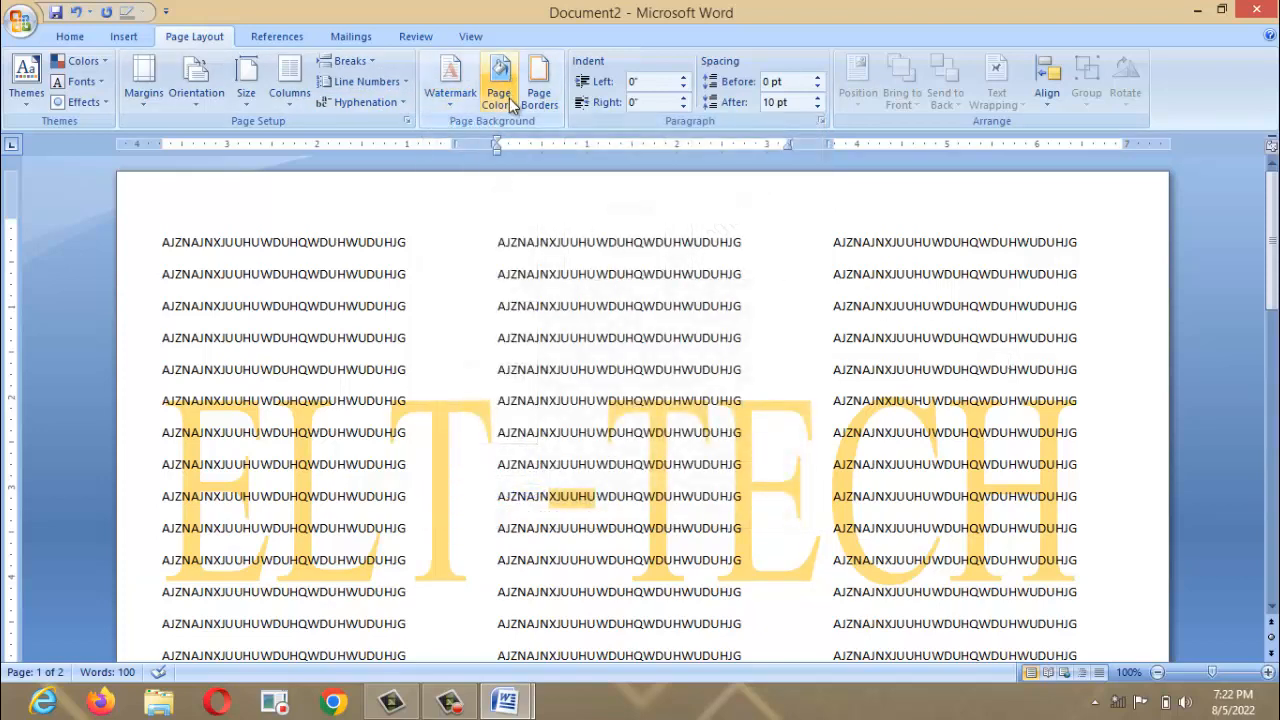
{"action": "left_click", "coordinate": [512, 100]}
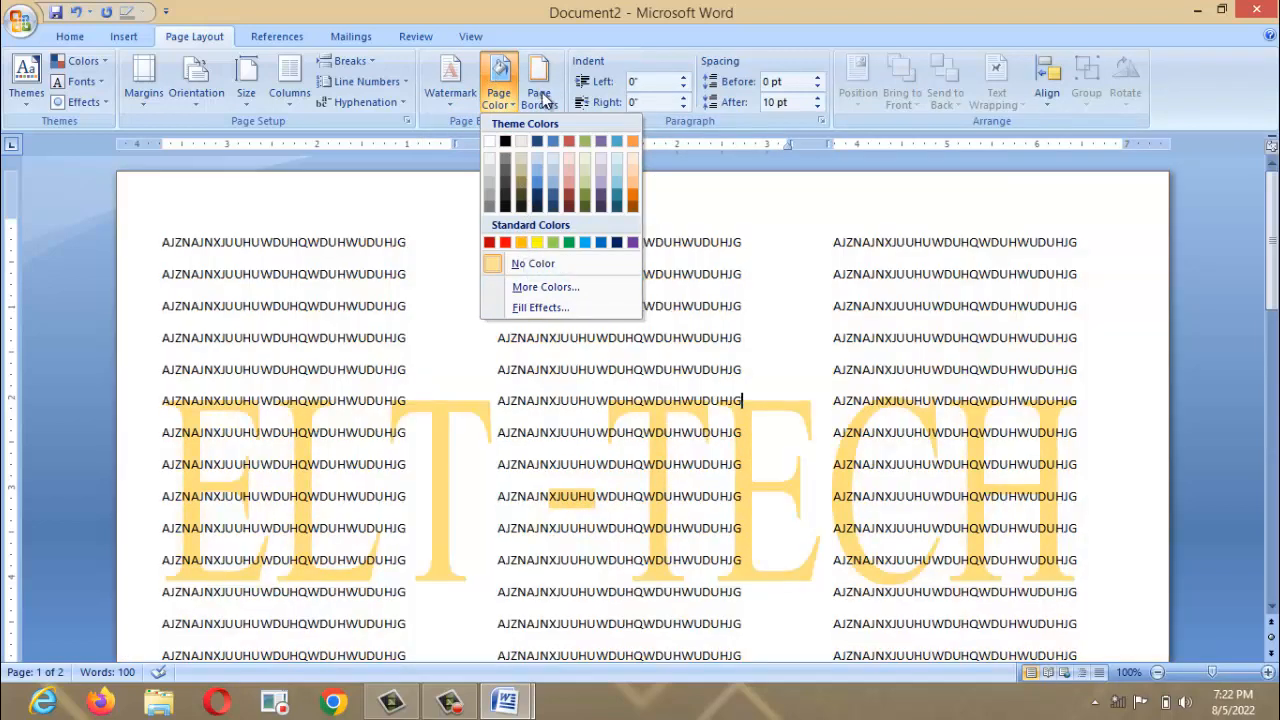
{"action": "left_click", "coordinate": [540, 95]}
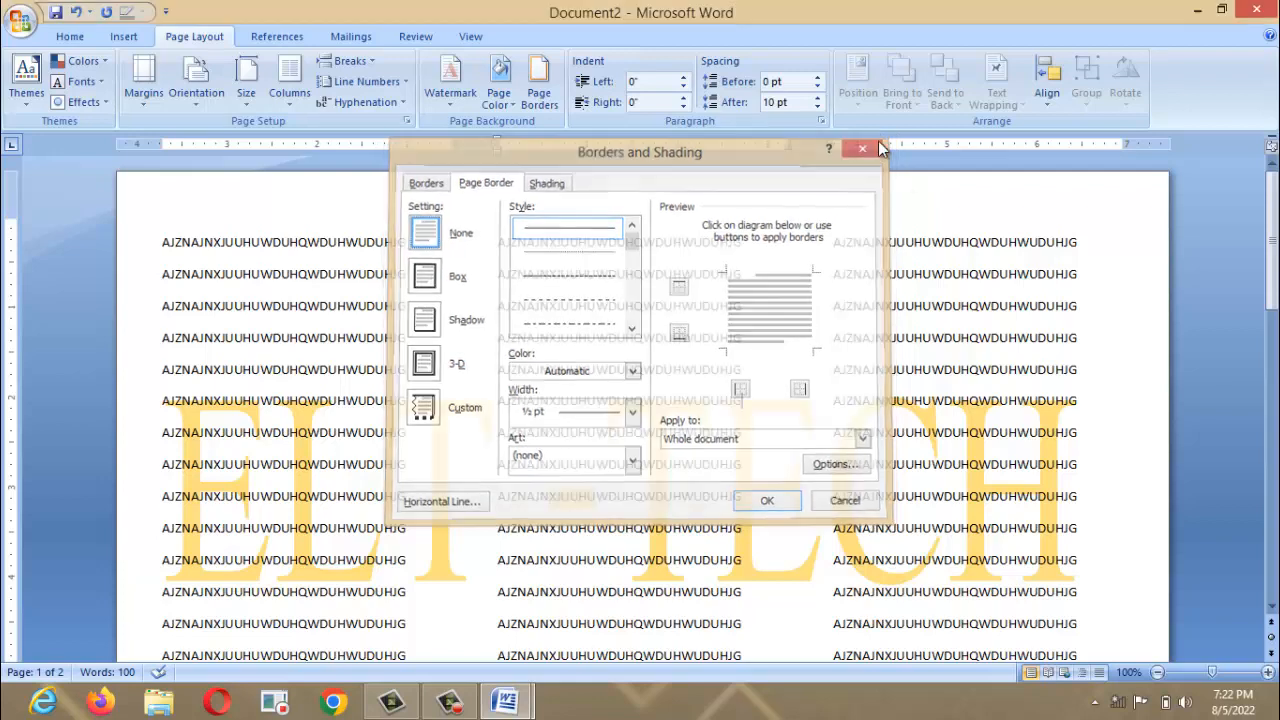
{"action": "left_click", "coordinate": [868, 143]}
Undo the watermark and columns, then delete all remaining text to leave one blank page.
{"action": "key", "text": "ctrl+a"}
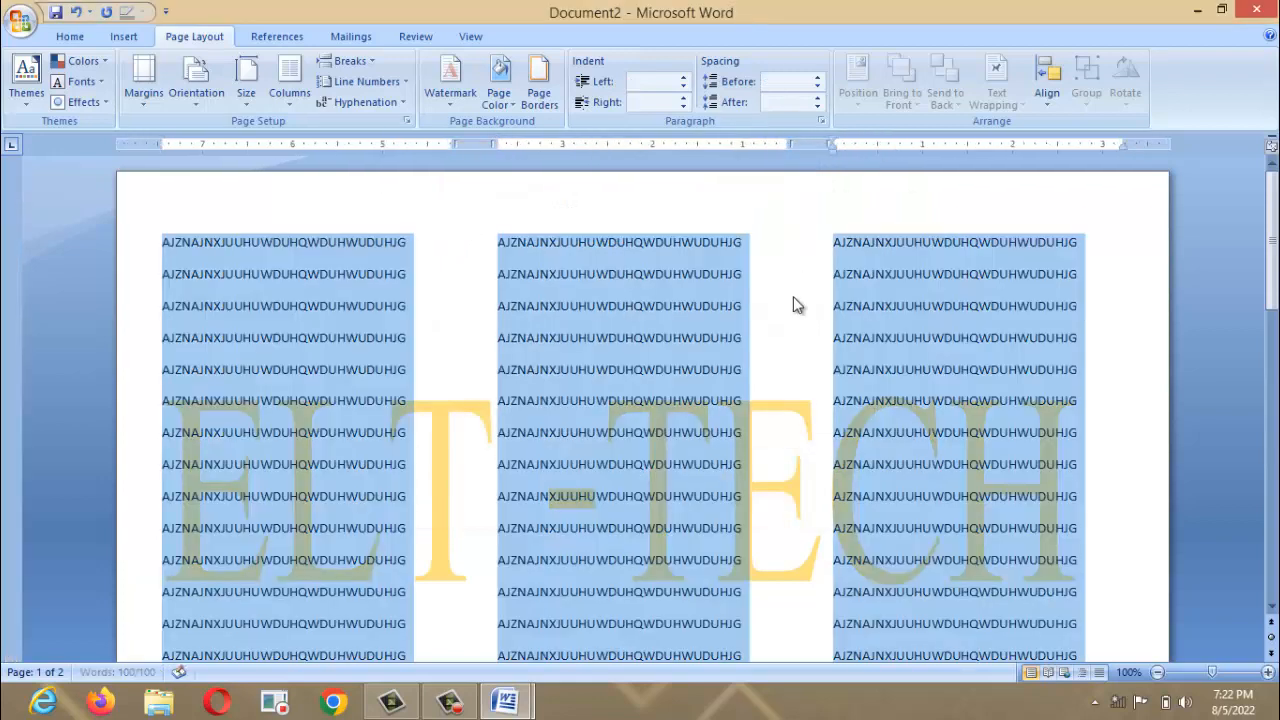
{"action": "key", "text": "ctrl+z"}
{"action": "key", "text": "ctrl+z"}
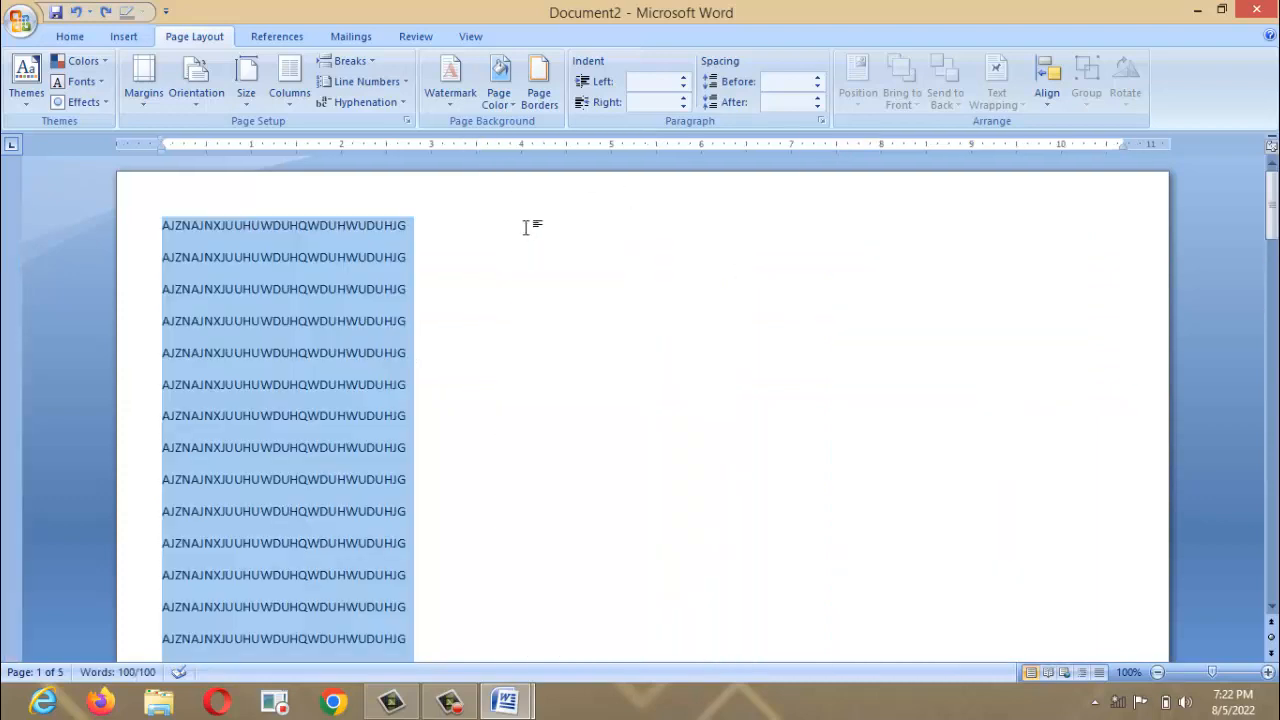
{"action": "key", "text": "Delete"}
{"action": "key", "text": "ctrl+z"}
{"action": "key", "text": "Delete"}
{"action": "key", "text": "ctrl+z"}
{"action": "key", "text": "ctrl+z"}
{"action": "key", "text": "ctrl+z"}
{"action": "key", "text": "ctrl+z"}
{"action": "key", "text": "ctrl+z"}
{"action": "key", "text": "ctrl+z"}
{"action": "key", "text": "ctrl+z"}
{"action": "key", "text": "ctrl+z"}
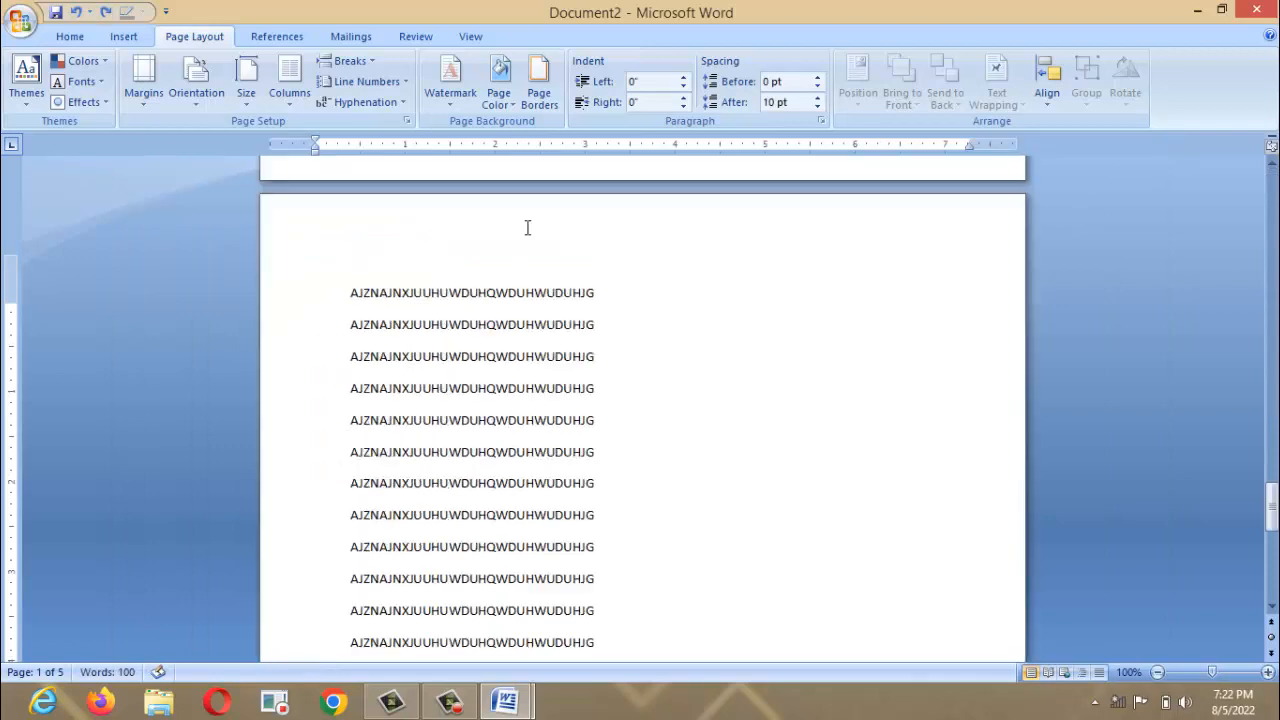
{"action": "key", "text": "ctrl+z"}
{"action": "key", "text": "ctrl+z"}
{"action": "key", "text": "ctrl+z"}
{"action": "key", "text": "ctrl+z"}
{"action": "key", "text": "ctrl+z"}
{"action": "key", "text": "ctrl+z"}
{"action": "key", "text": "ctrl+z"}
{"action": "key", "text": "ctrl+z"}
{"action": "key", "text": "ctrl+z"}
{"action": "key", "text": "ctrl+z"}
{"action": "key", "text": "ctrl+z"}
{"action": "key", "text": "ctrl+z"}
{"action": "key", "text": "ctrl+z"}
{"action": "key", "text": "ctrl+z"}
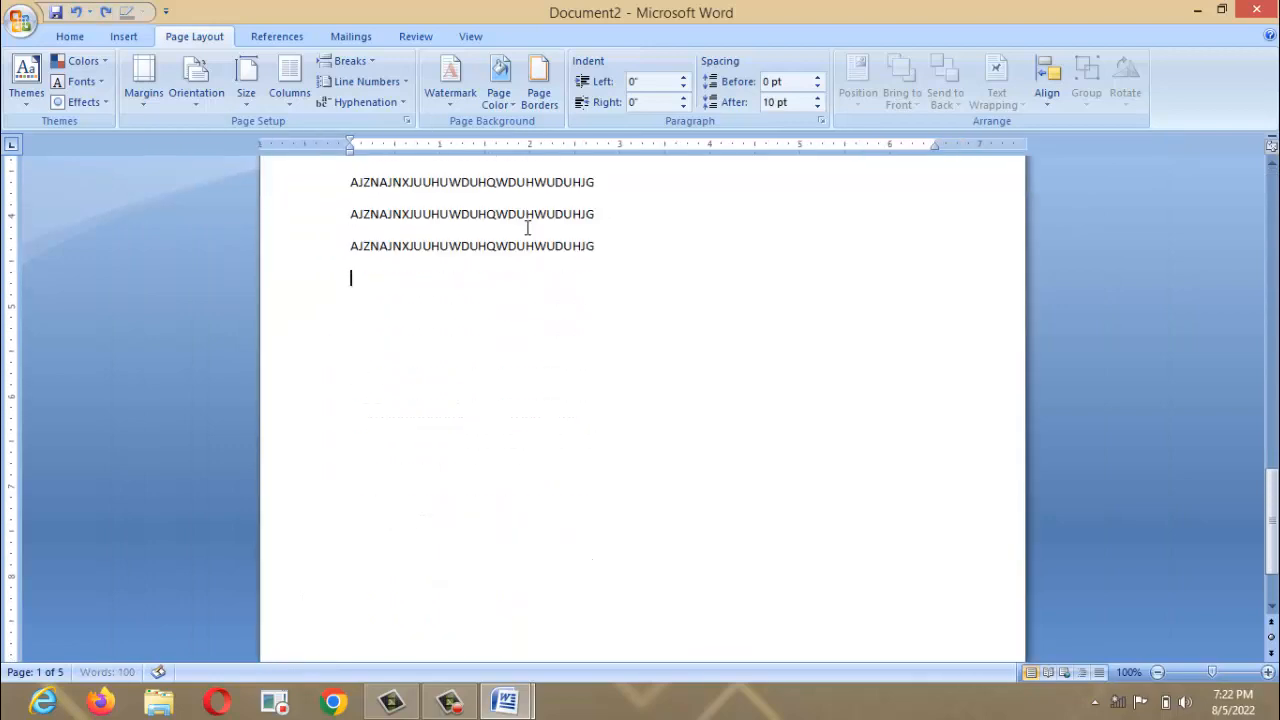
{"action": "key", "text": "ctrl+a"}
{"action": "key", "text": "Delete"}
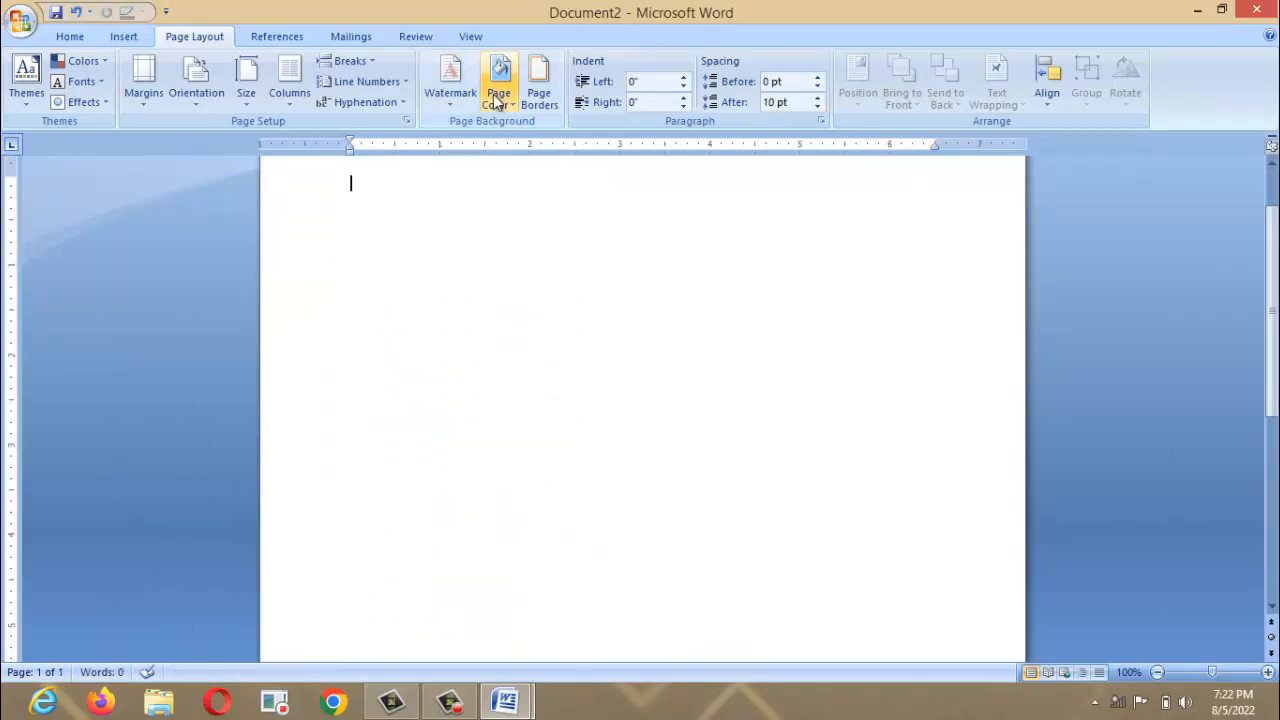
{"action": "left_click", "coordinate": [536, 100]}
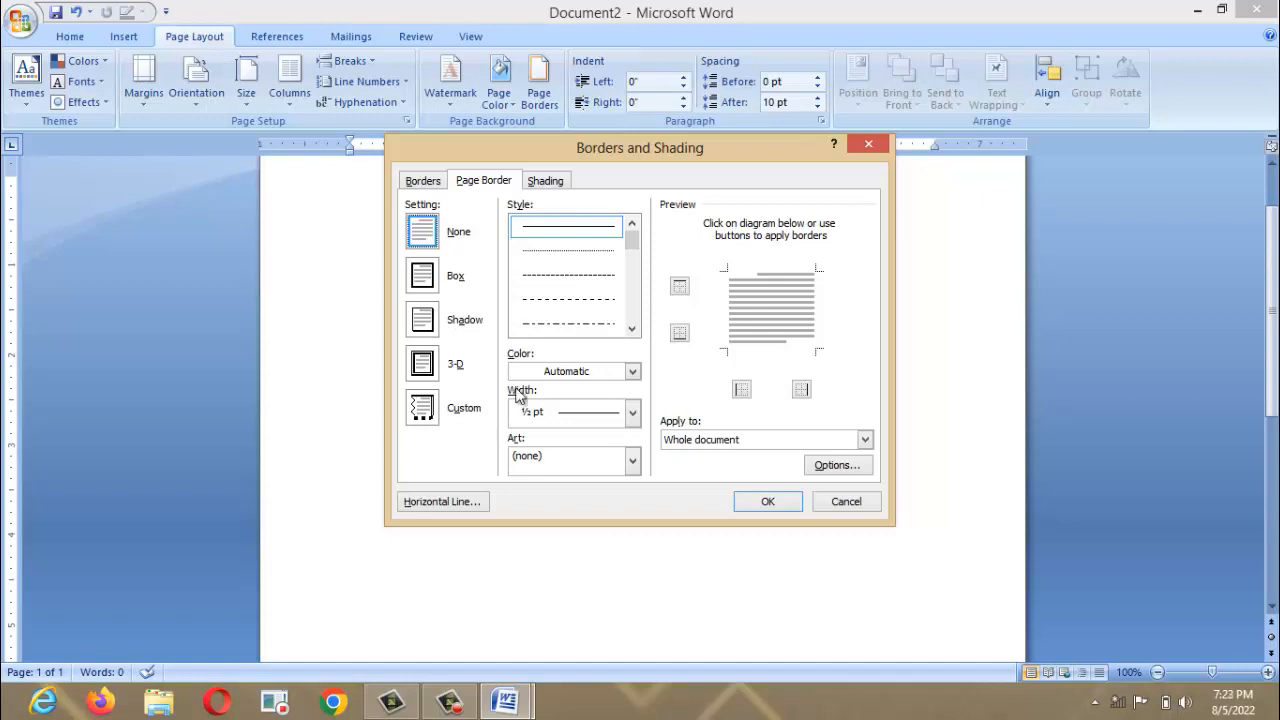
Frame the whole page with a cake-slice art box border.
{"action": "left_click", "coordinate": [558, 468]}
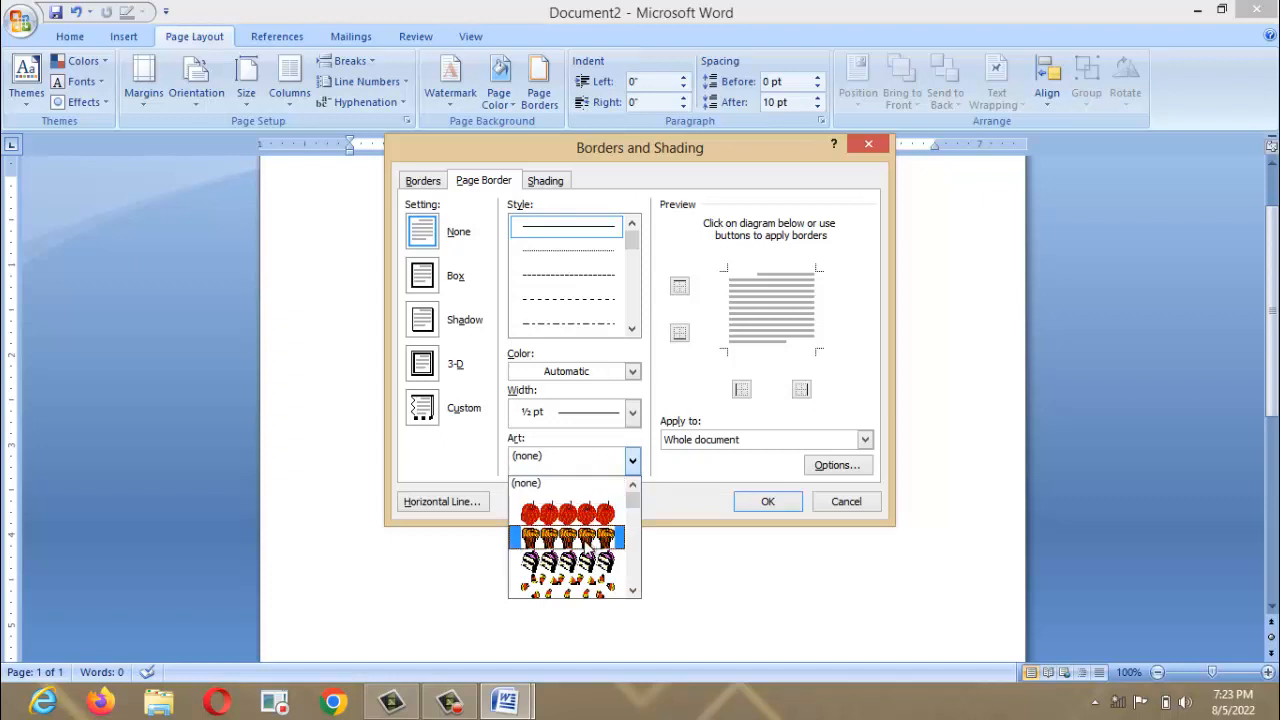
{"action": "left_click", "coordinate": [583, 562]}
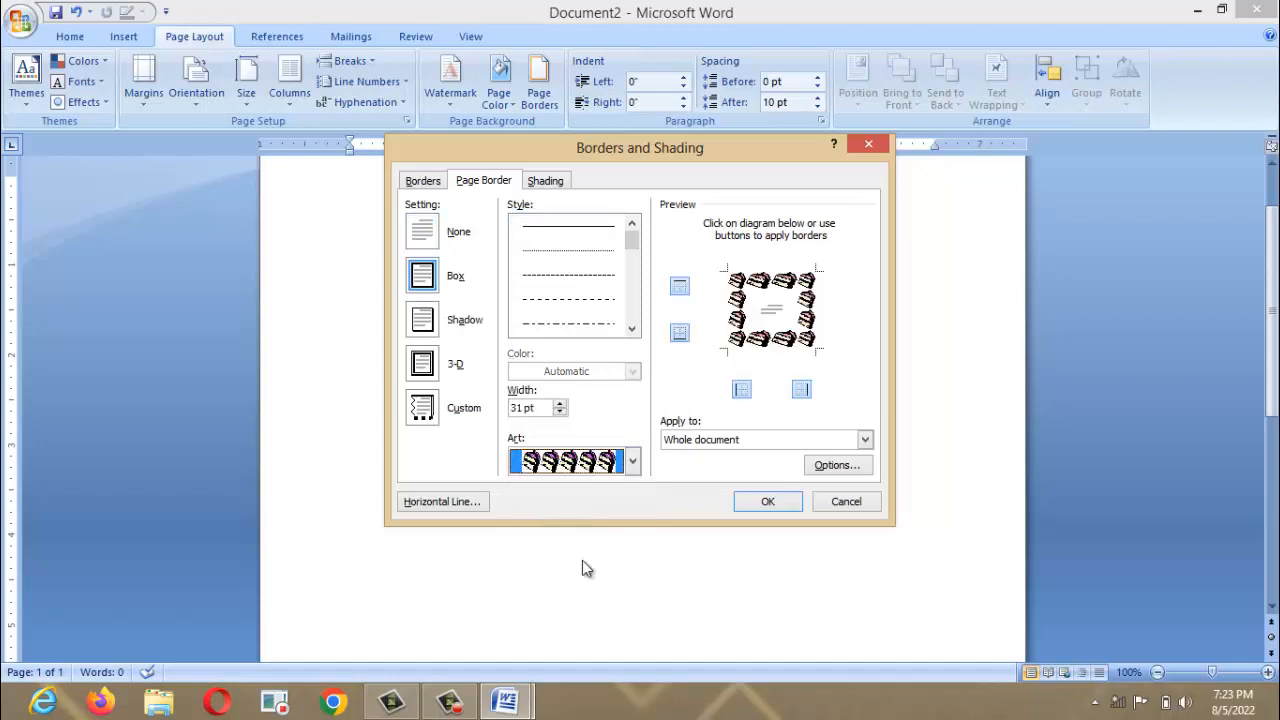
{"action": "left_click", "coordinate": [758, 503]}
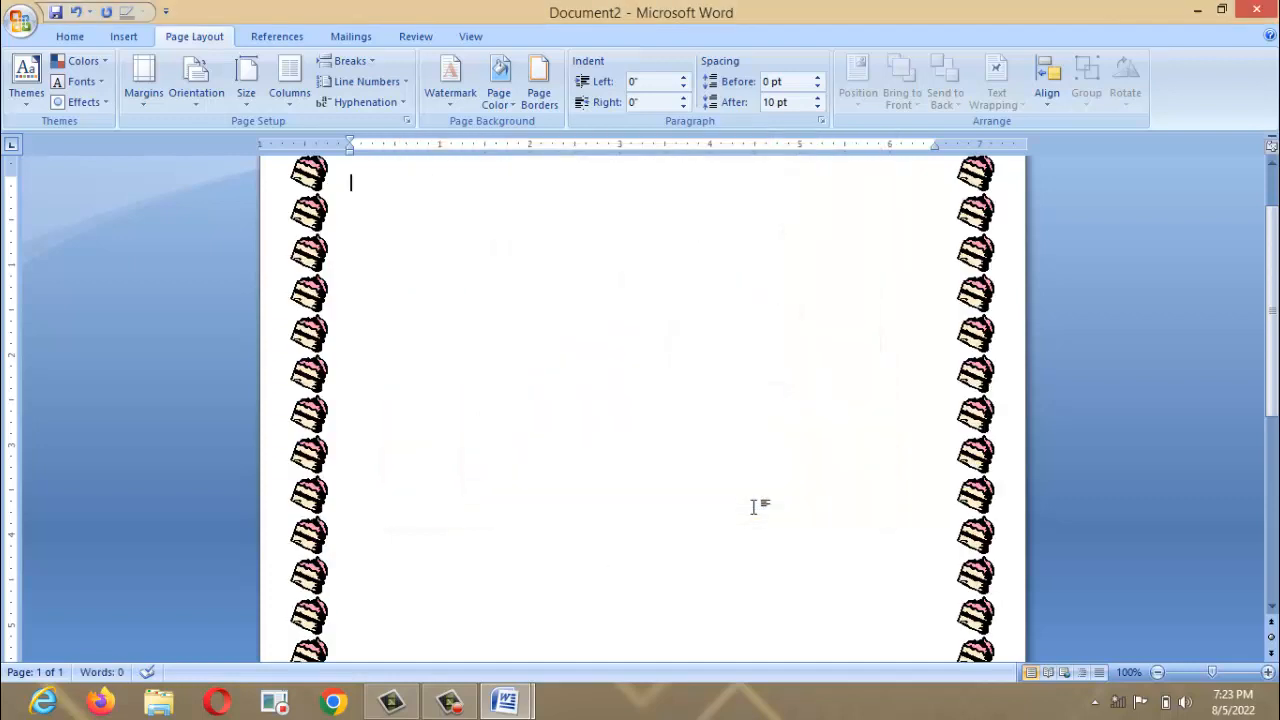
{"action": "scroll", "coordinate": [1272, 358], "scroll_direction": "down", "scroll_amount": 6}
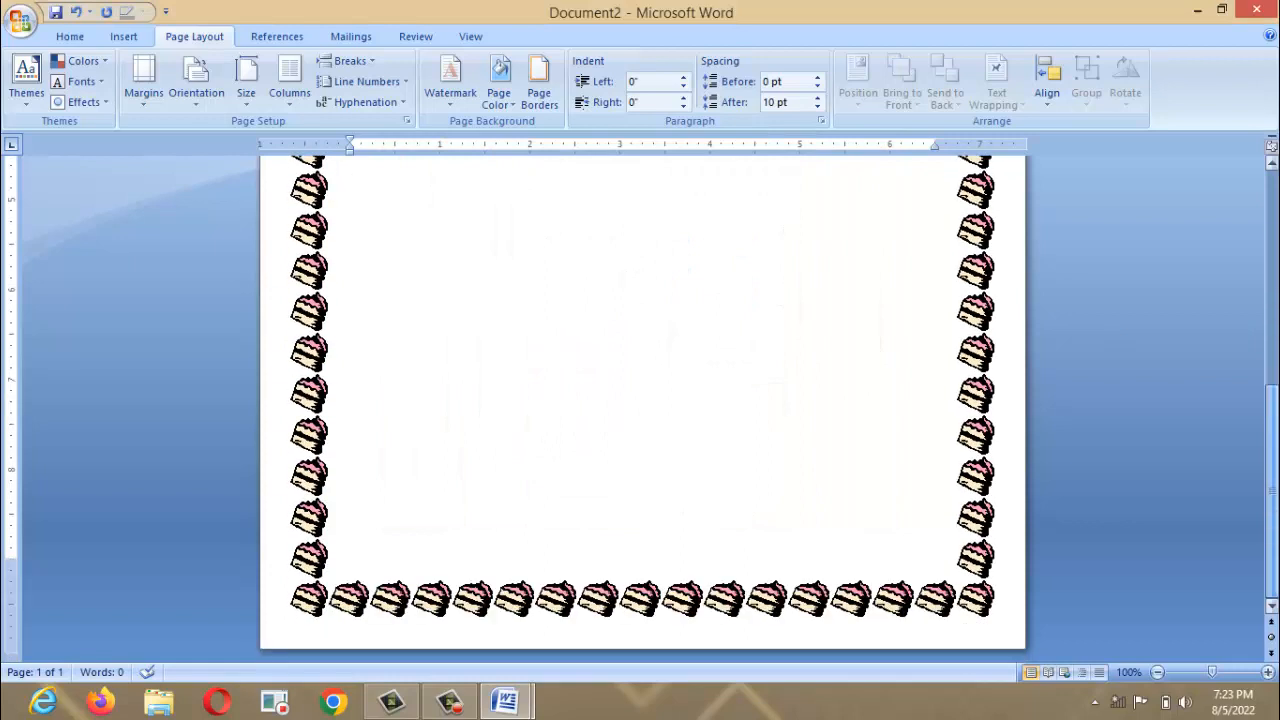
{"action": "left_click_drag", "start_coordinate": [1272, 358], "coordinate": [1275, 198]}
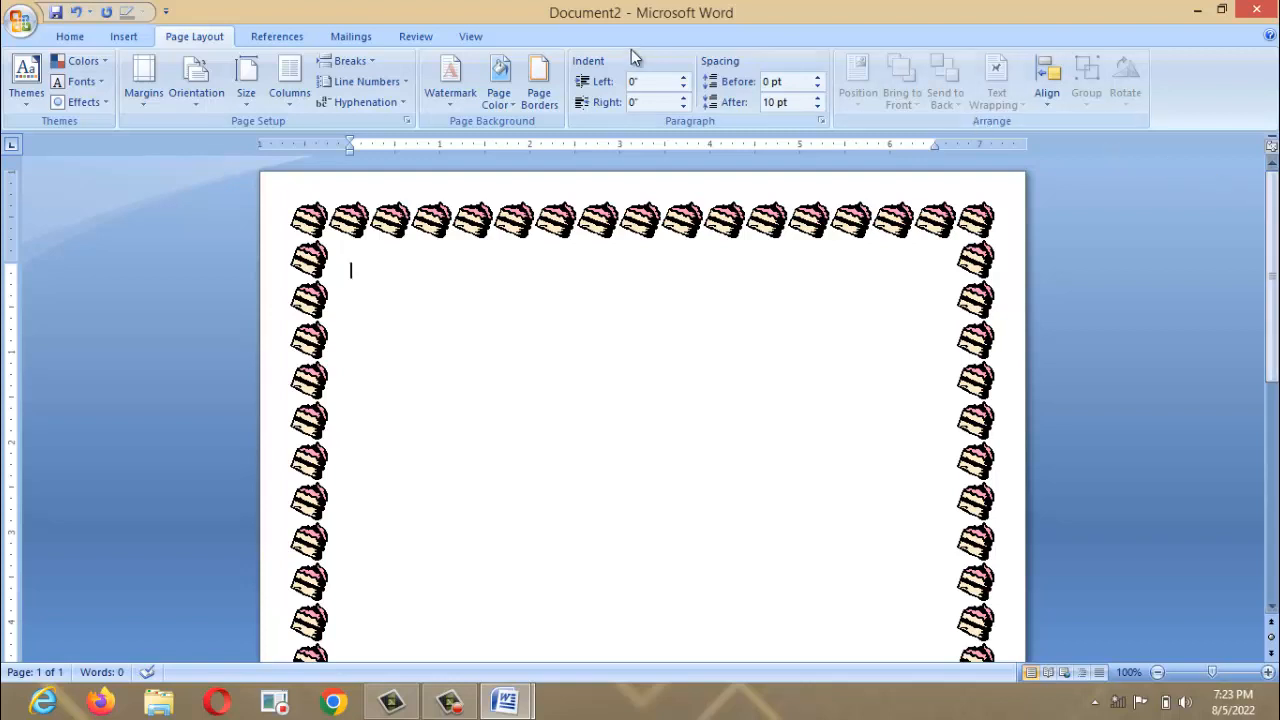
Undo the cake art page border.
{"action": "key", "text": "ctrl+z"}
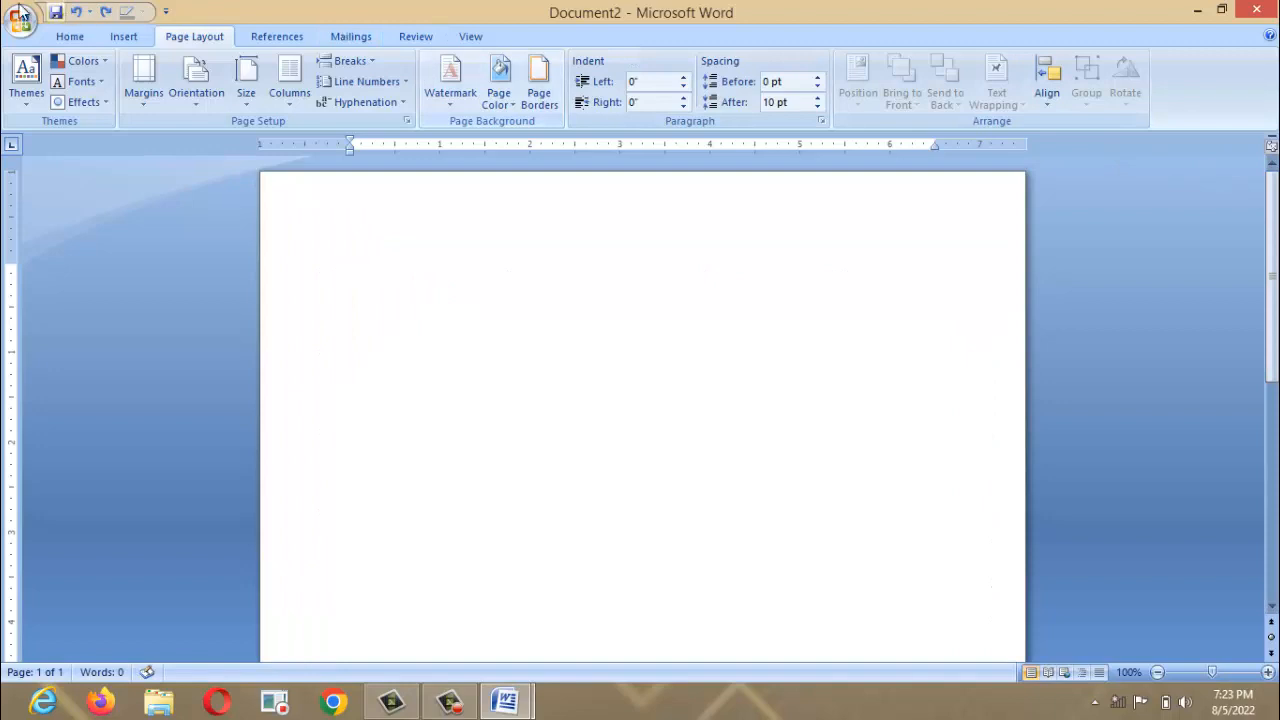
{"action": "left_click", "coordinate": [265, 40]}
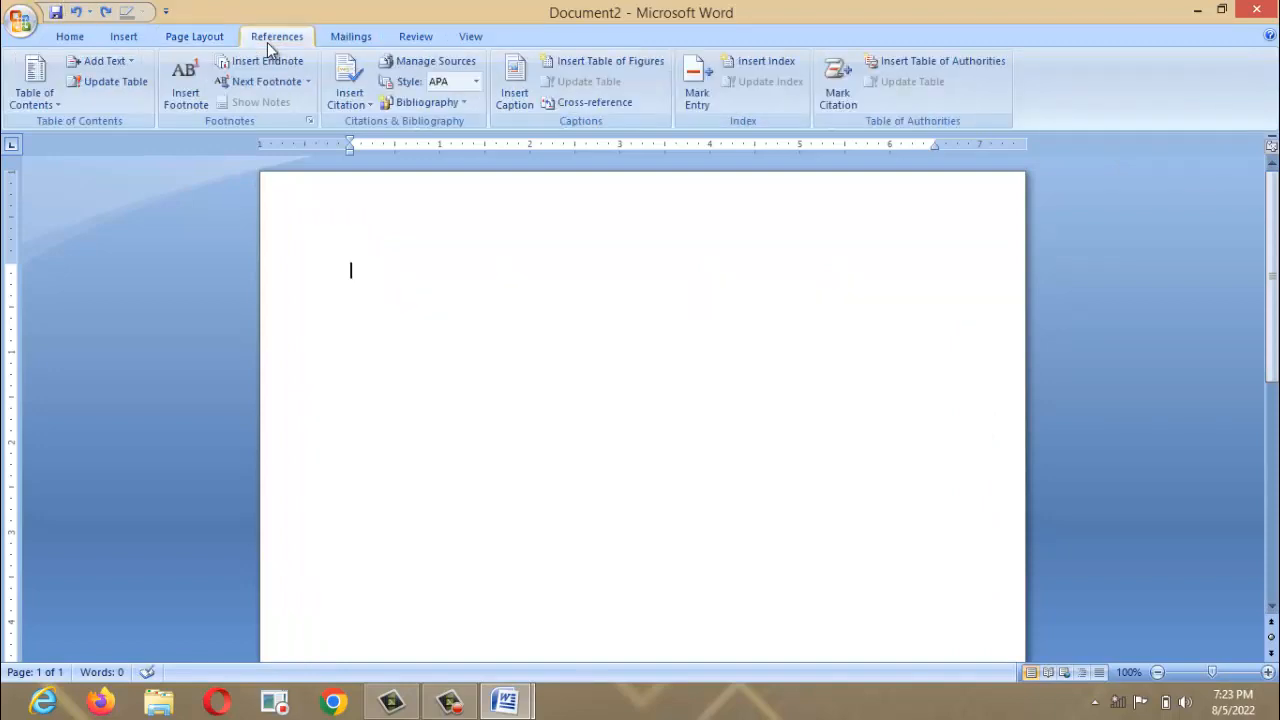
{"action": "left_click", "coordinate": [345, 37]}
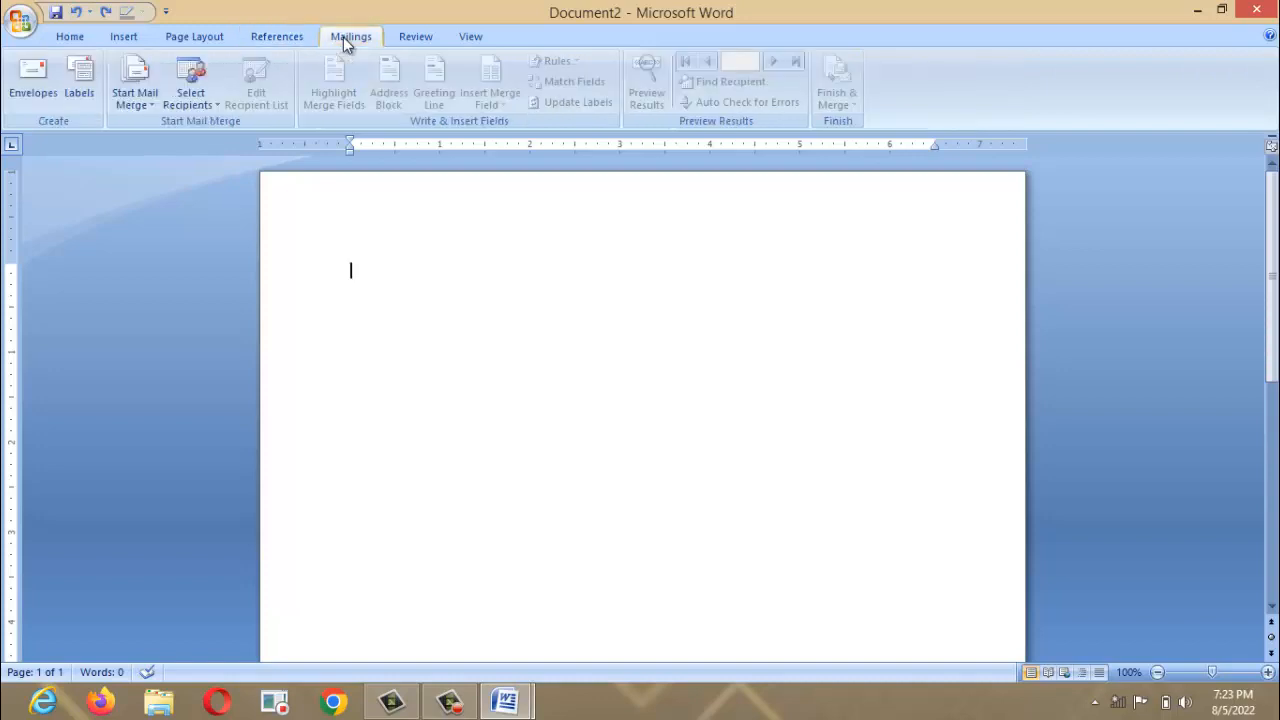
{"action": "left_click", "coordinate": [401, 37]}
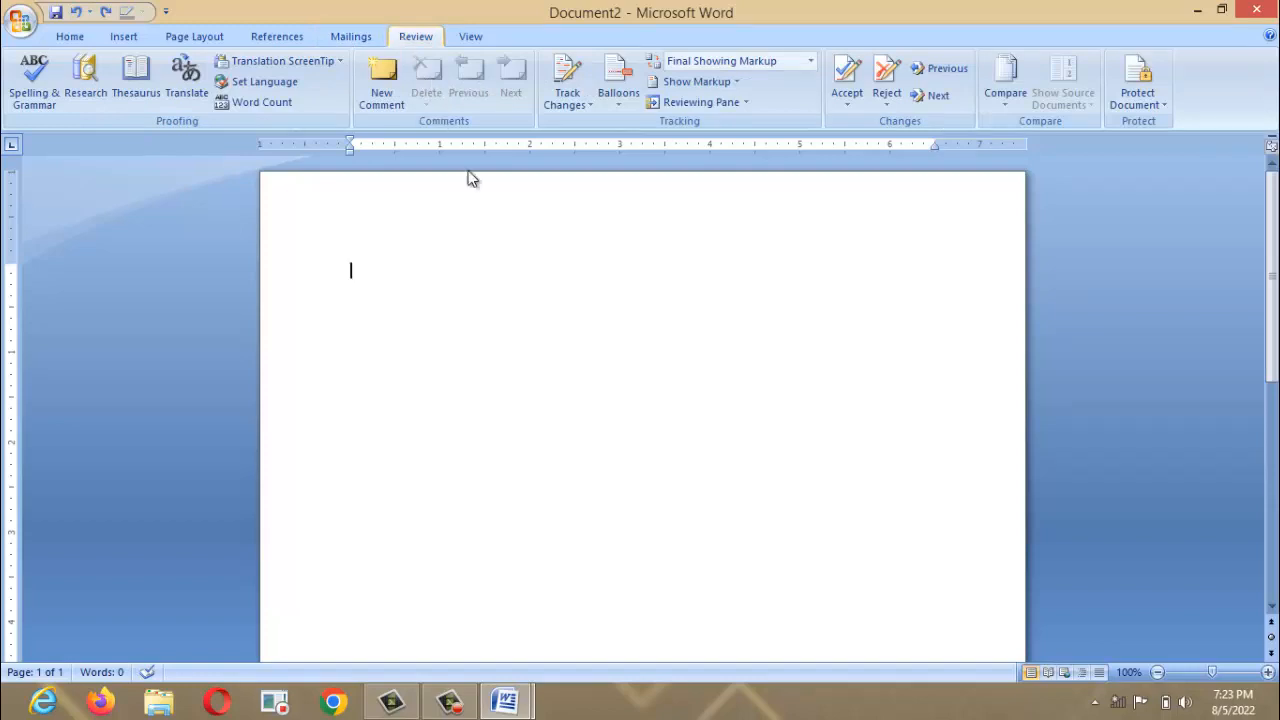
Type 'JBXSJDX WJUHW WUD' and convert it to lowercase with Shift+F3.
{"action": "type", "text": "JBXSJDX WJUHW WUD"}
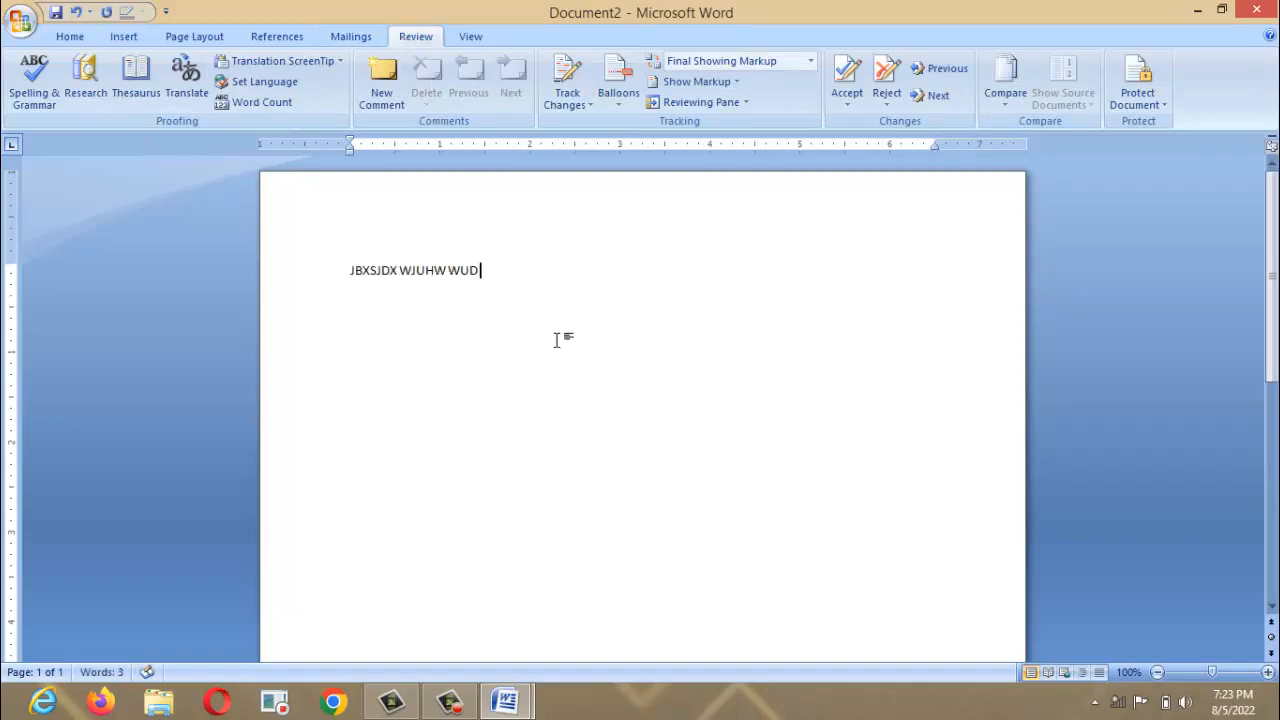
{"action": "key", "text": "ctrl+a"}
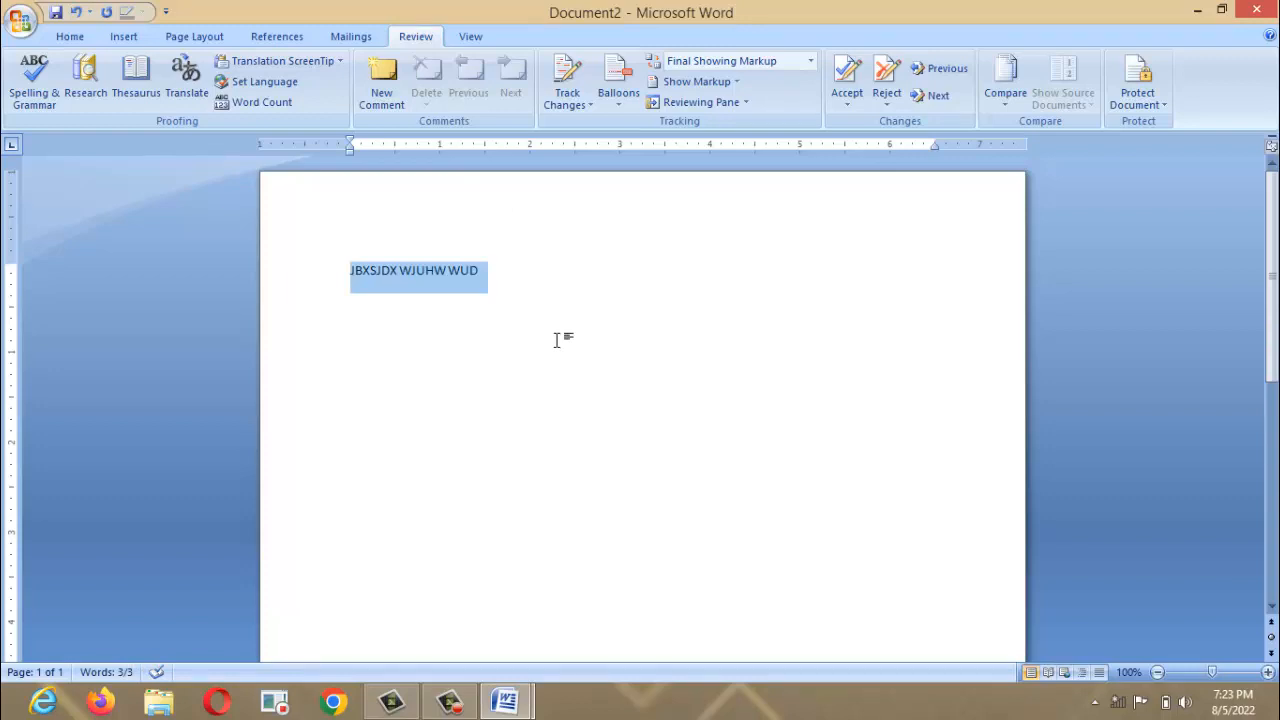
{"action": "key", "text": "shift+F3"}
{"action": "left_click", "coordinate": [557, 340]}
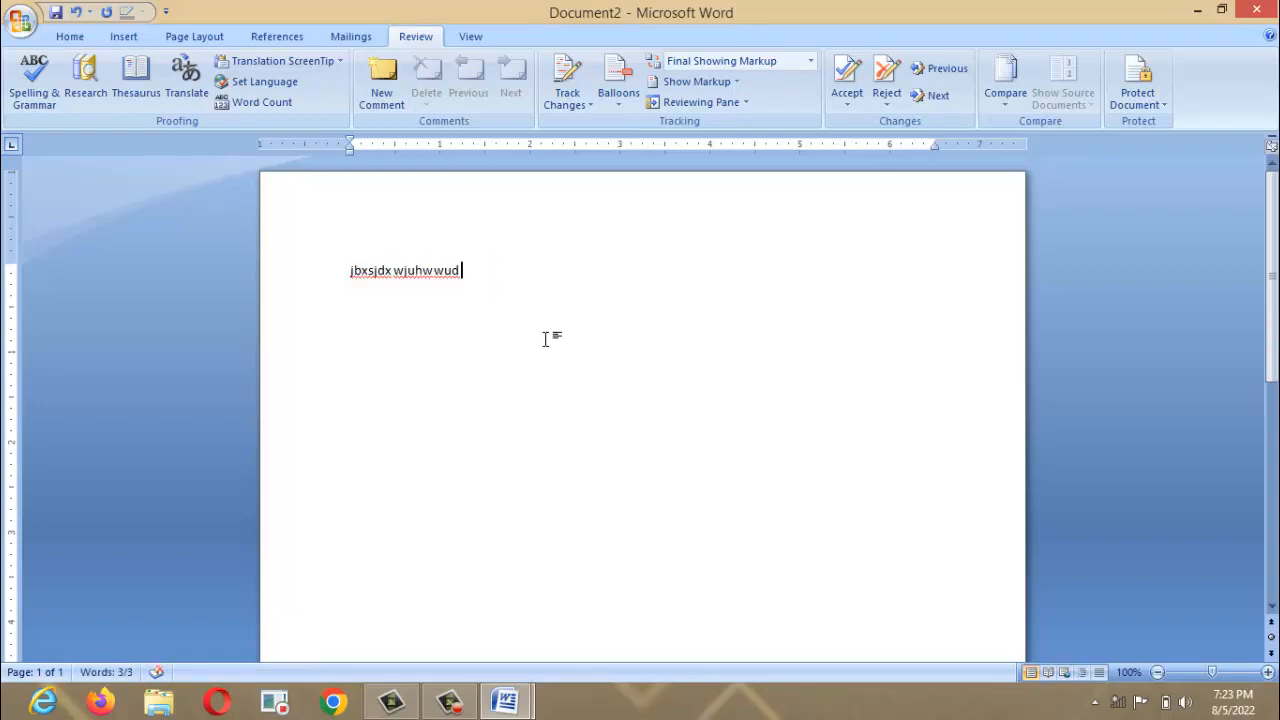
Spell-check the line, ignoring all flags for jbxsjdx, wjuhw and wud.
{"action": "left_click", "coordinate": [384, 270]}
{"action": "left_click", "coordinate": [30, 88]}
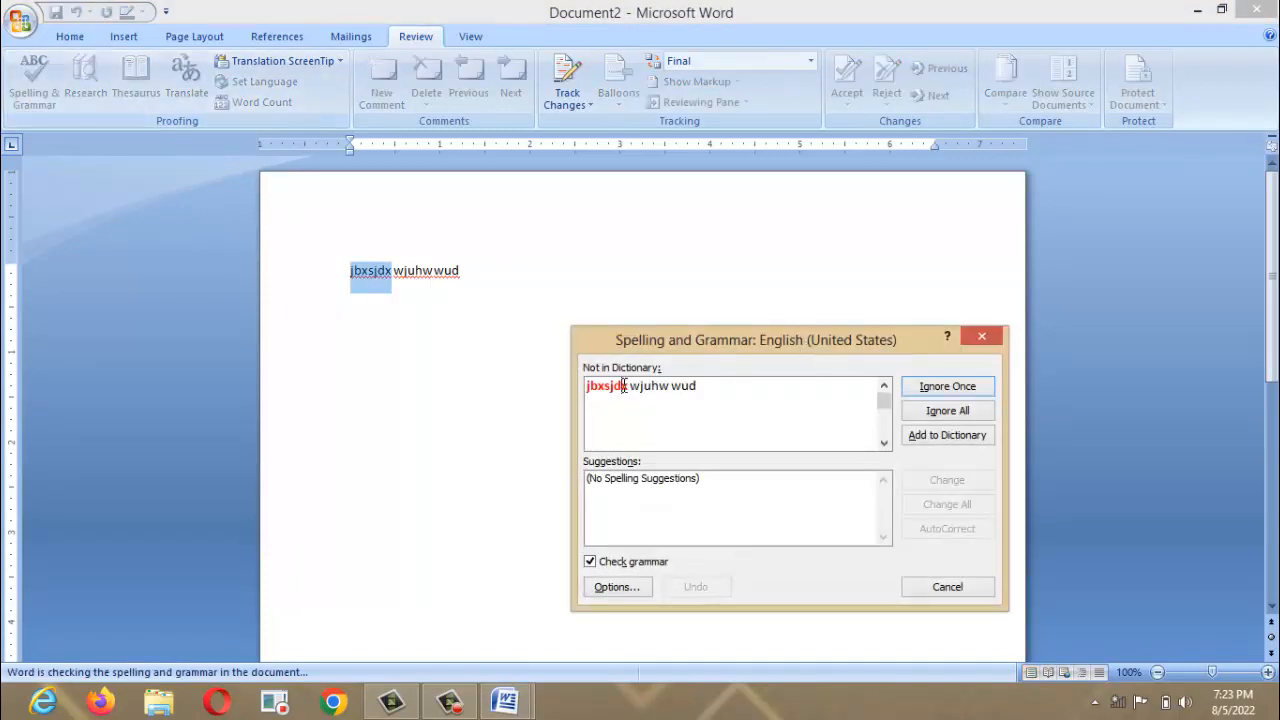
{"action": "left_click", "coordinate": [974, 411]}
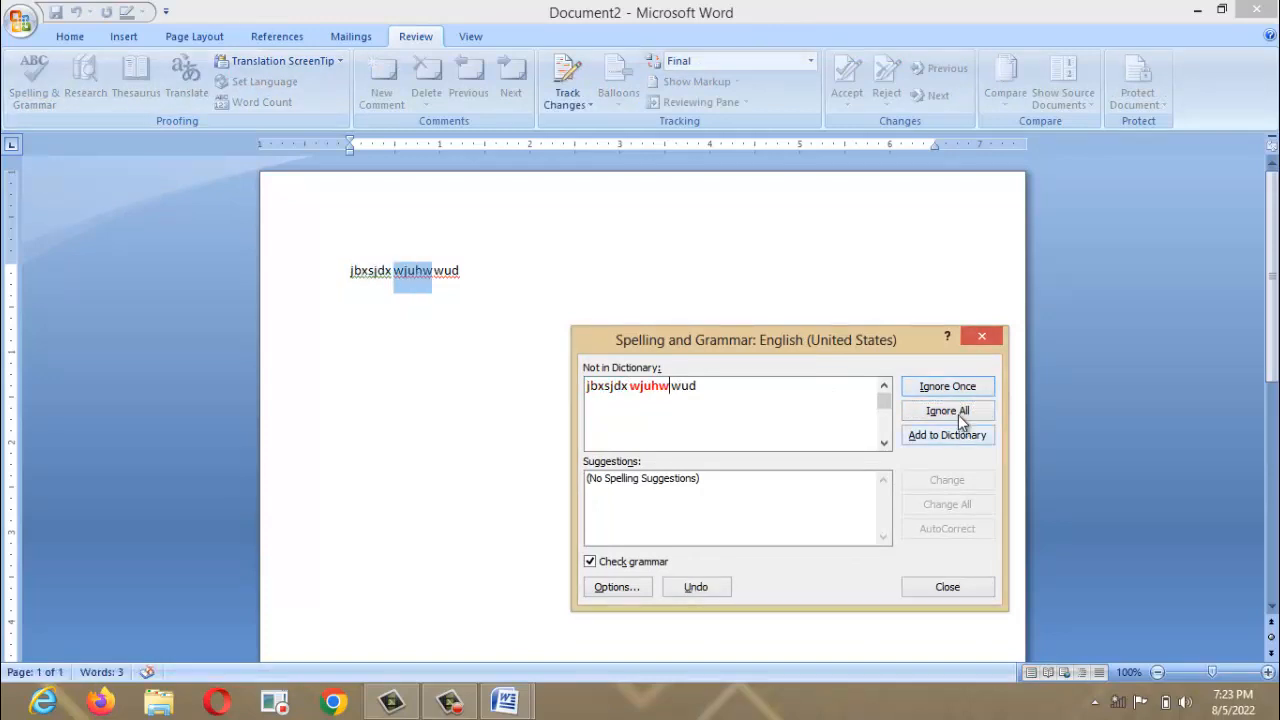
{"action": "left_click", "coordinate": [958, 415]}
{"action": "left_click", "coordinate": [958, 415]}
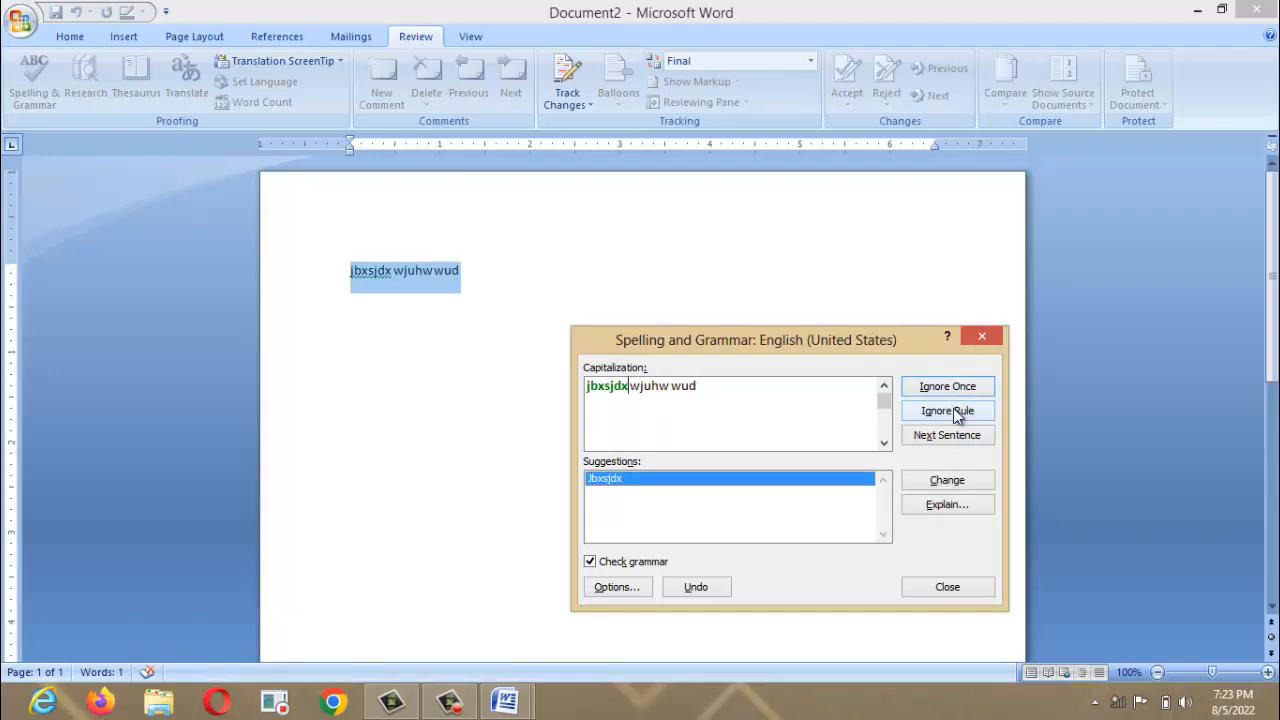
{"action": "left_click", "coordinate": [955, 415]}
{"action": "left_click", "coordinate": [621, 400]}
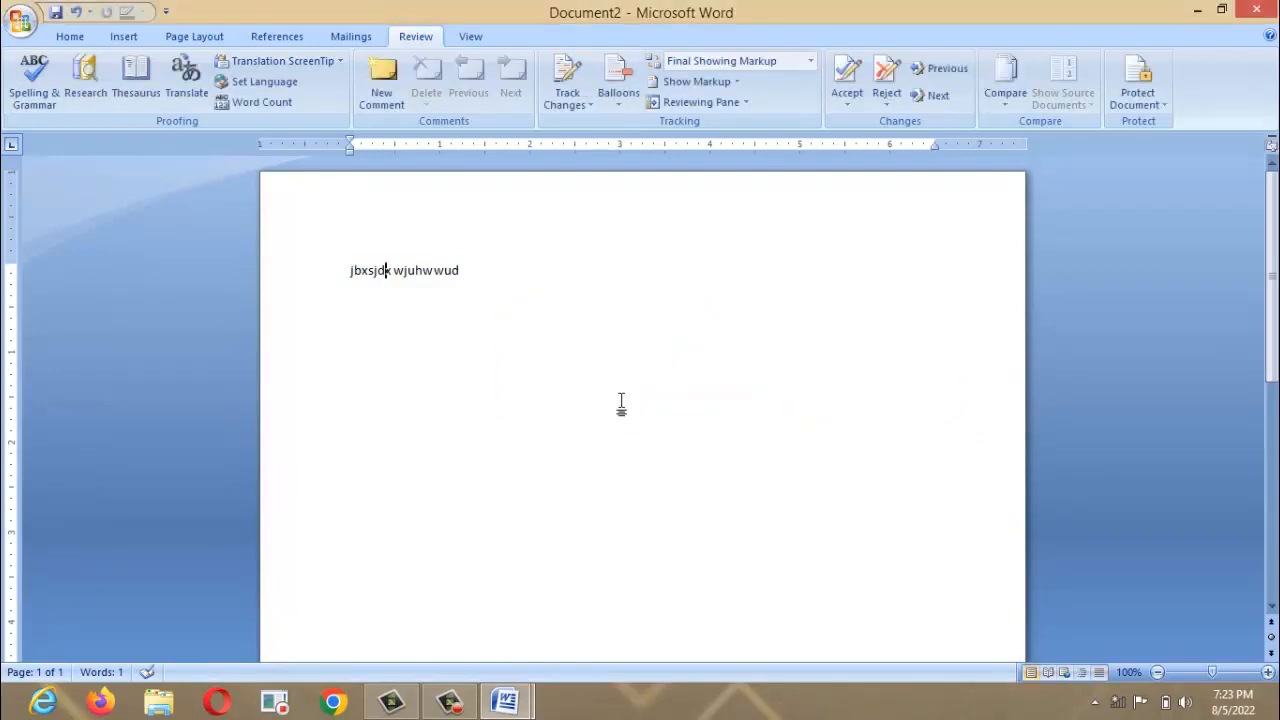
{"action": "left_click", "coordinate": [464, 35]}
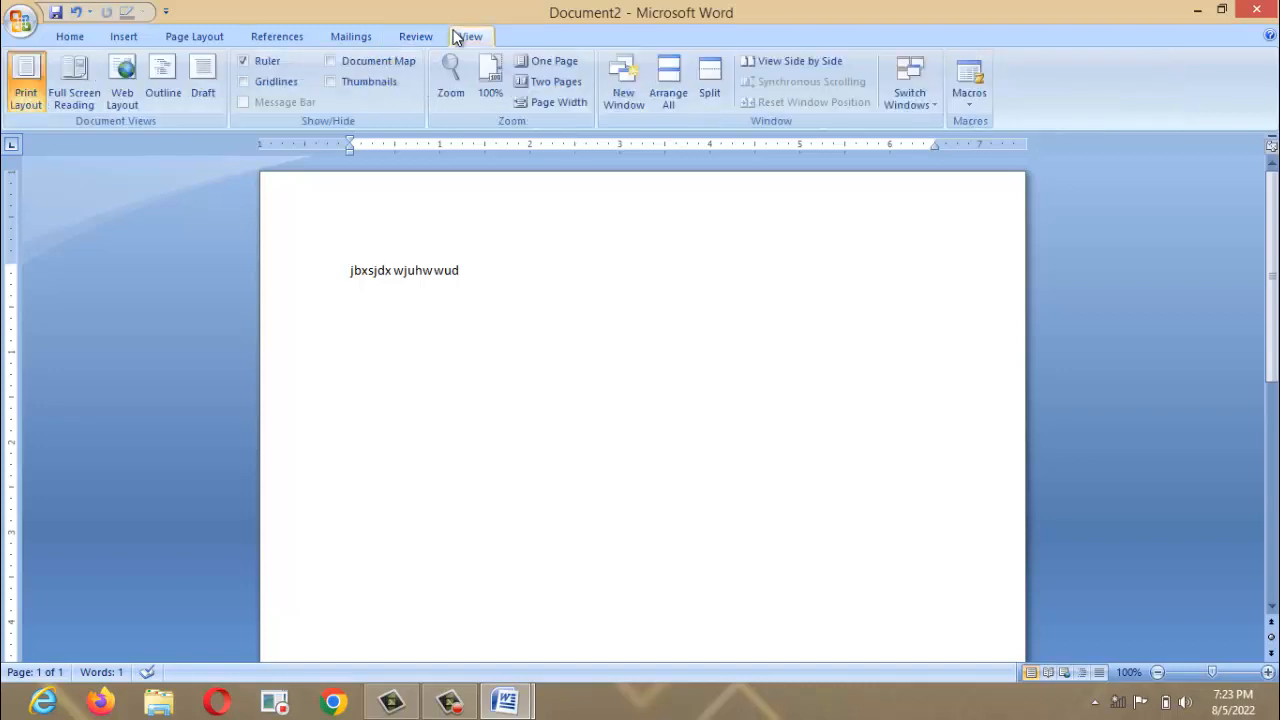
Delete the line to clear the page, then toggle the rulers off and back on.
{"action": "key", "text": "Delete"}
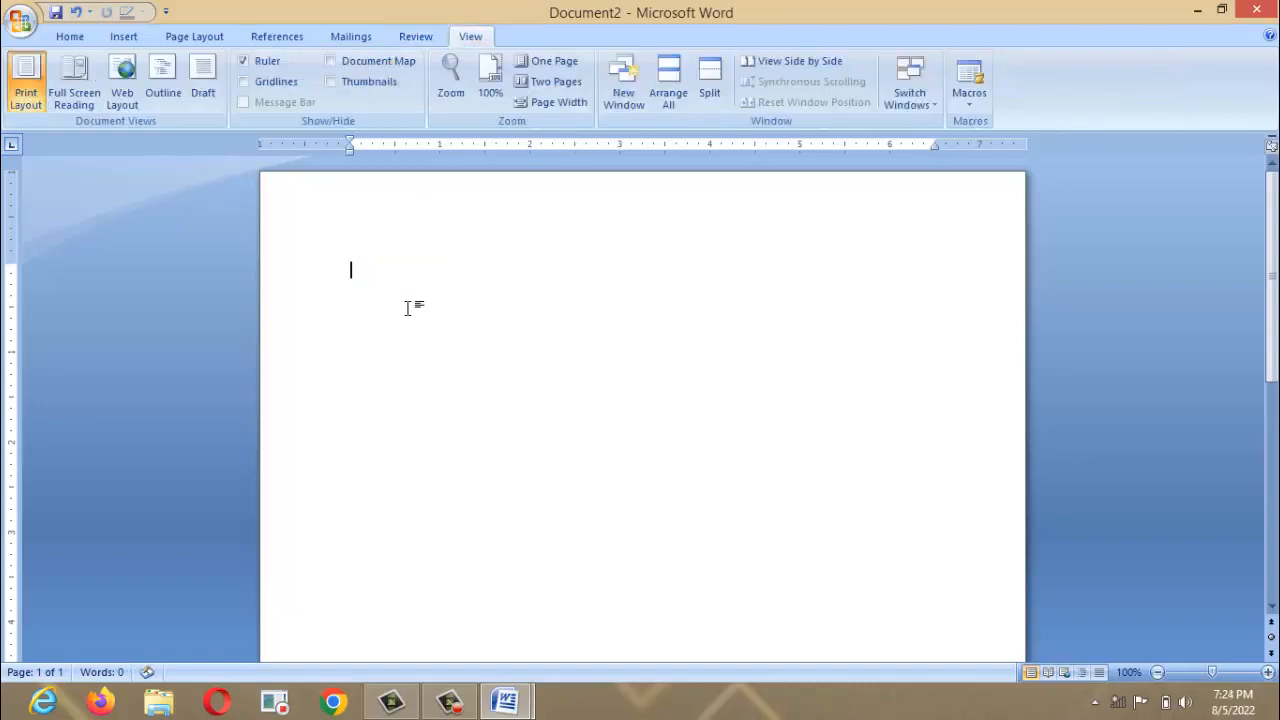
{"action": "left_click", "coordinate": [244, 63]}
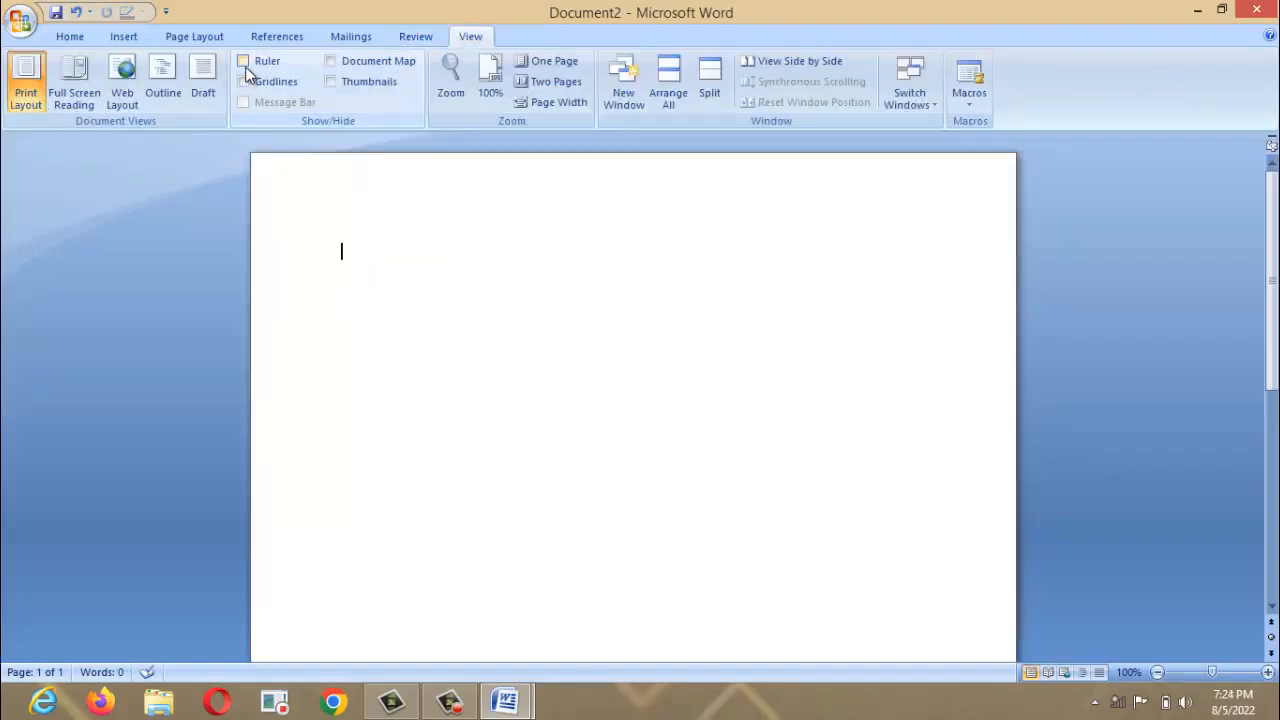
{"action": "left_click", "coordinate": [243, 62]}
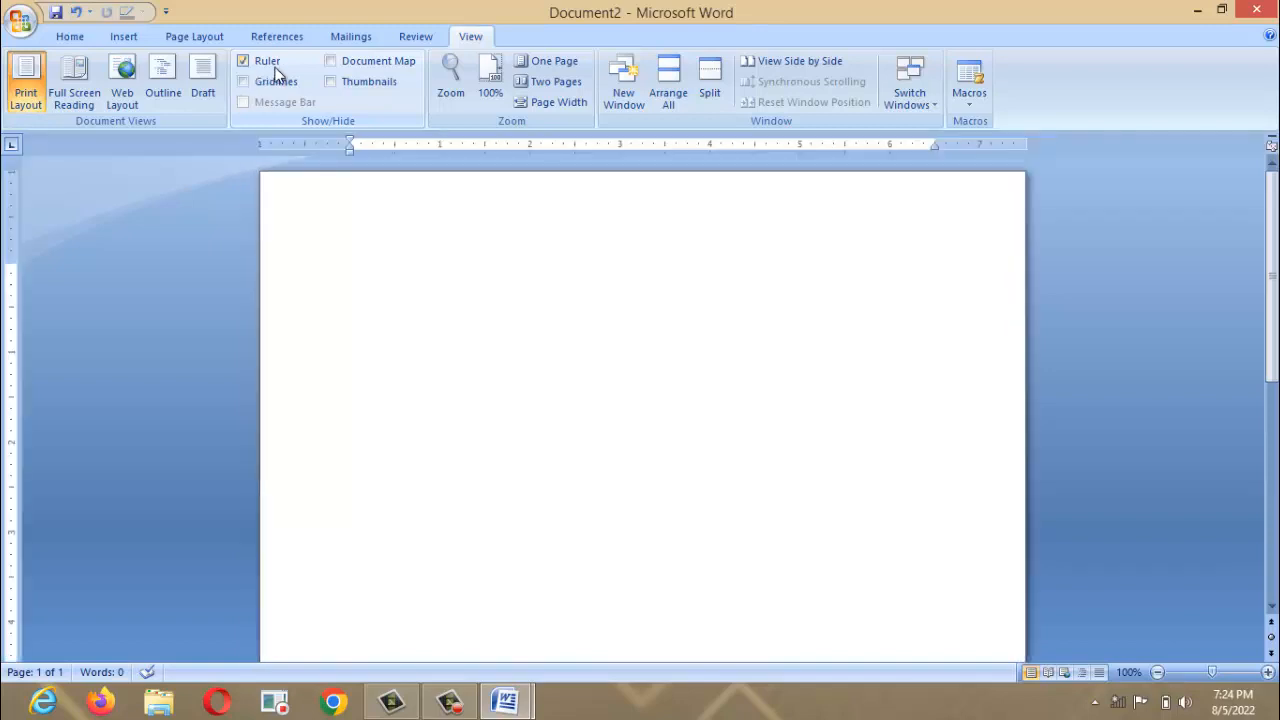
Zoom the page to 200%, then set it back to 100%.
{"action": "left_click", "coordinate": [457, 97]}
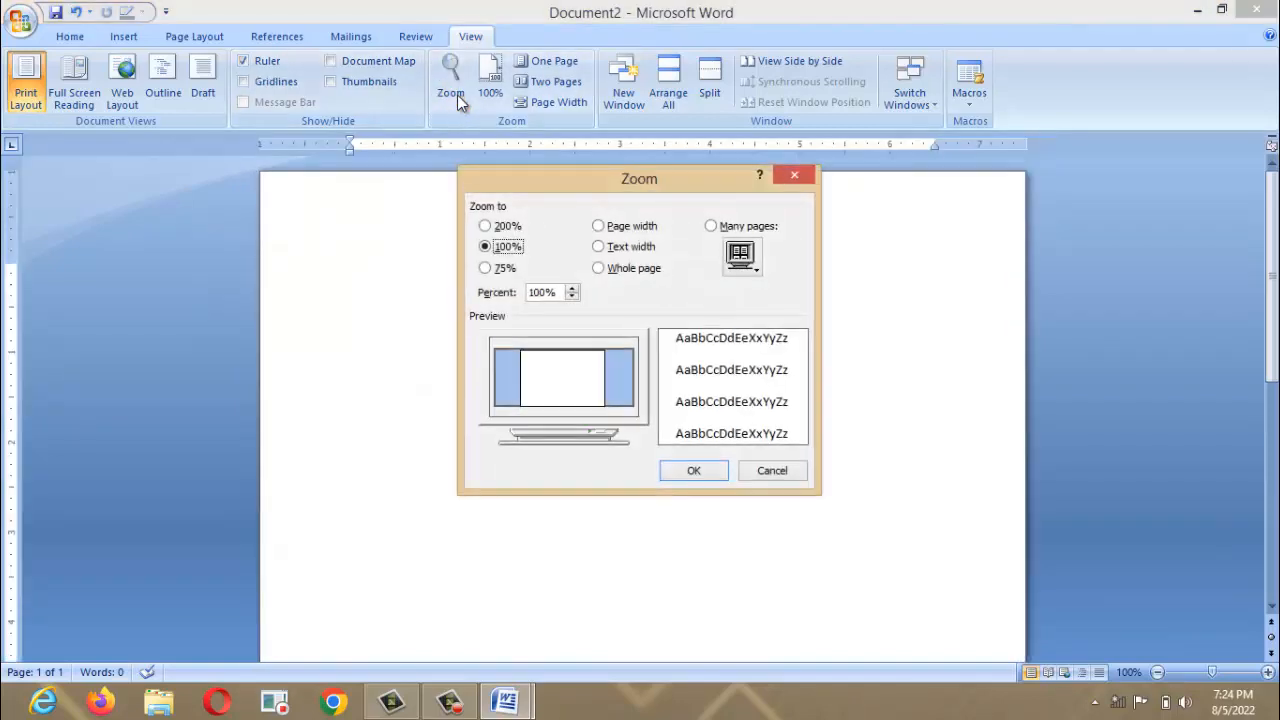
{"action": "left_click", "coordinate": [486, 226]}
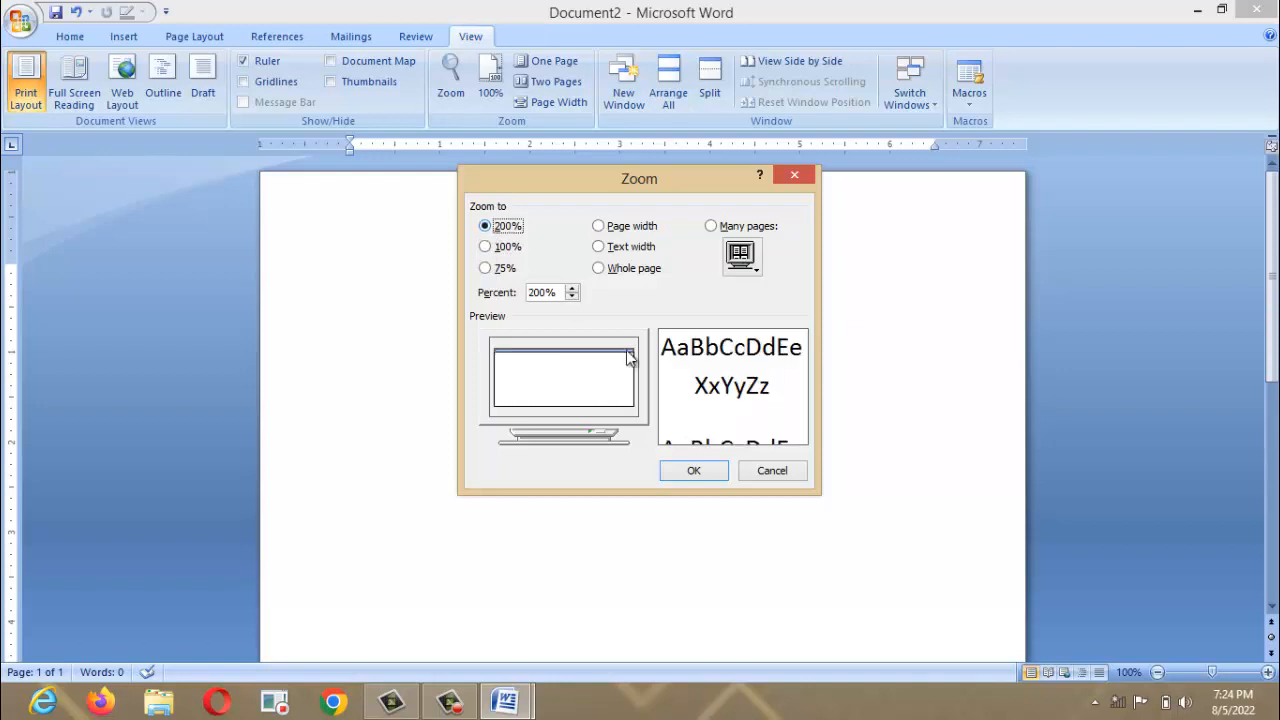
{"action": "left_click", "coordinate": [692, 471]}
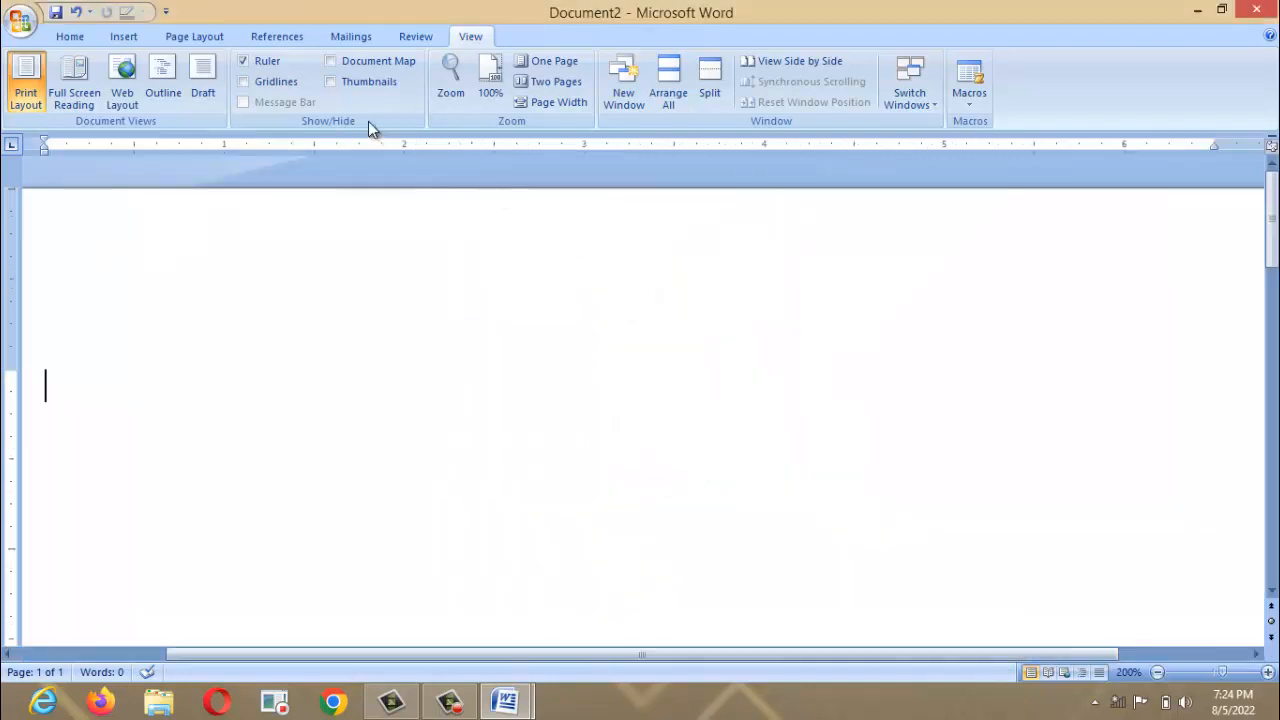
{"action": "left_click", "coordinate": [494, 88]}
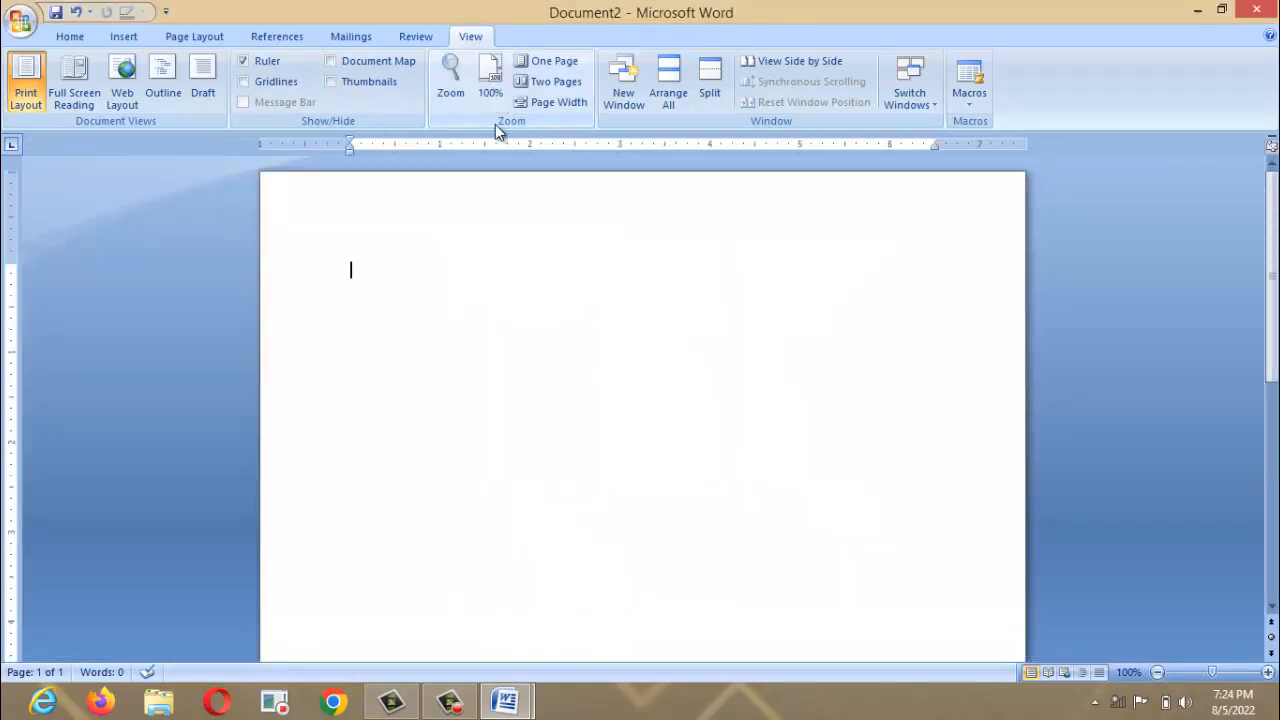
{"action": "left_click", "coordinate": [452, 94]}
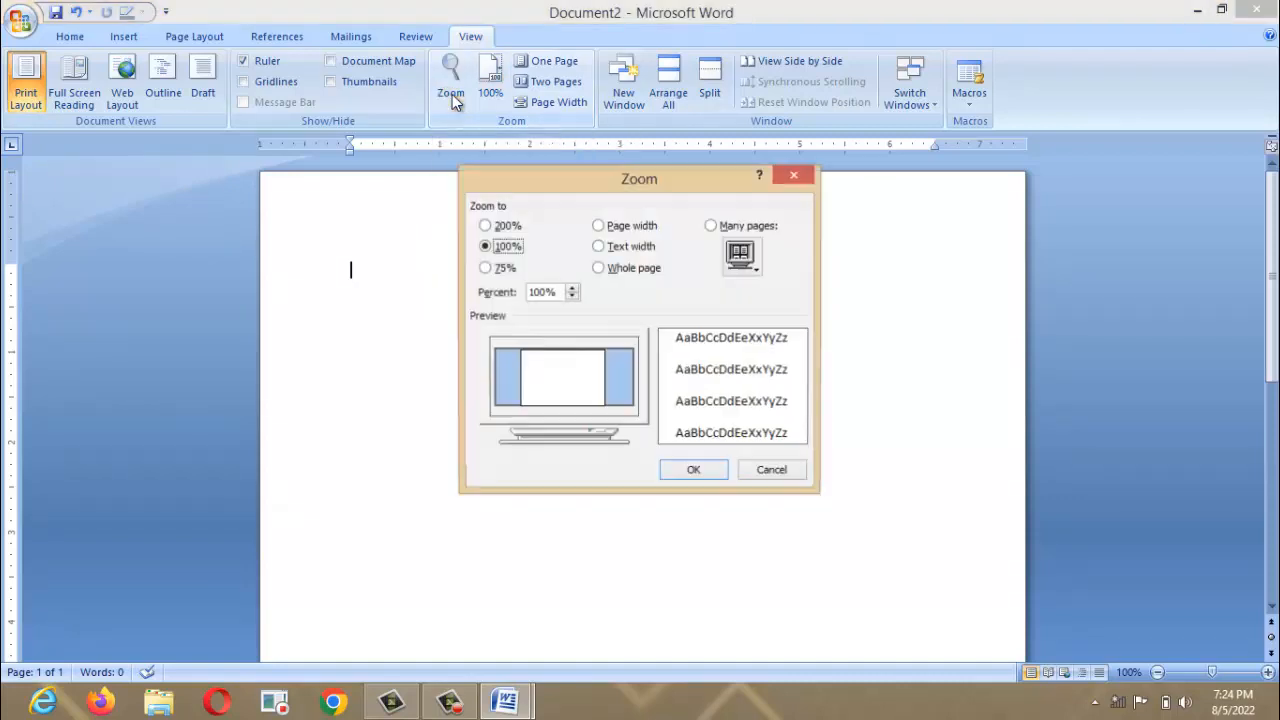
{"action": "left_click", "coordinate": [793, 176]}
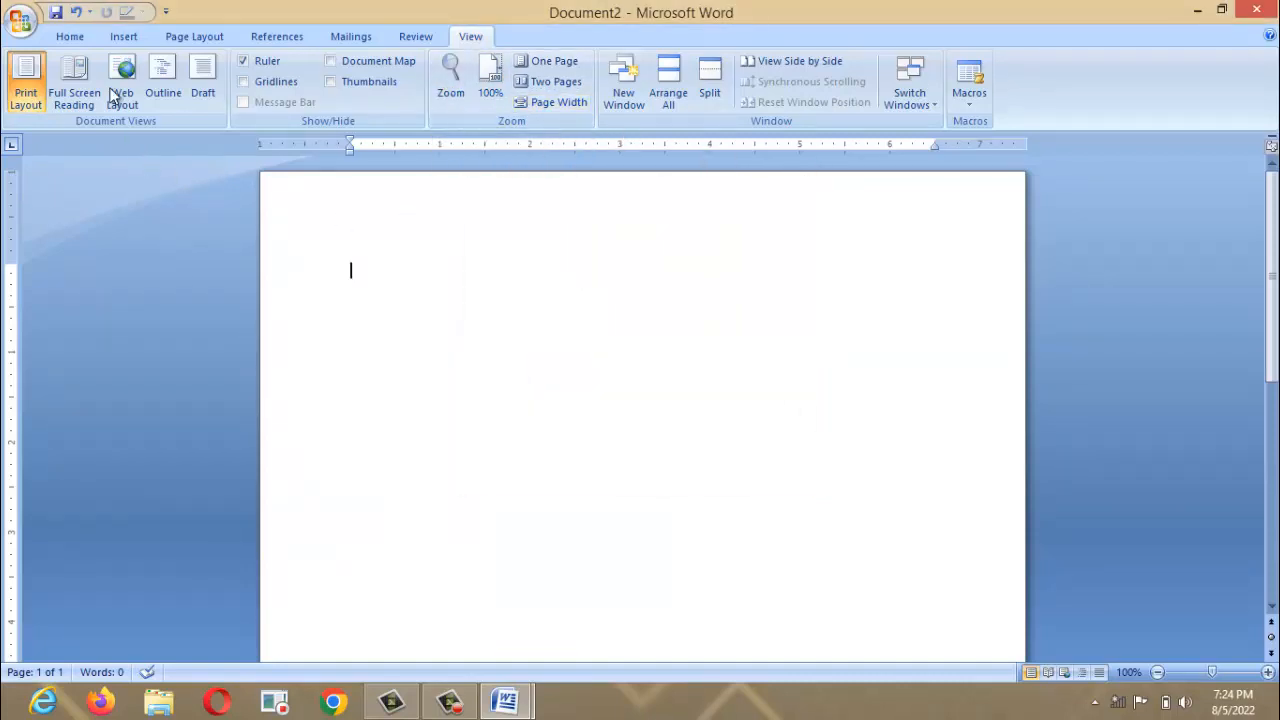
{"action": "left_click", "coordinate": [83, 45]}
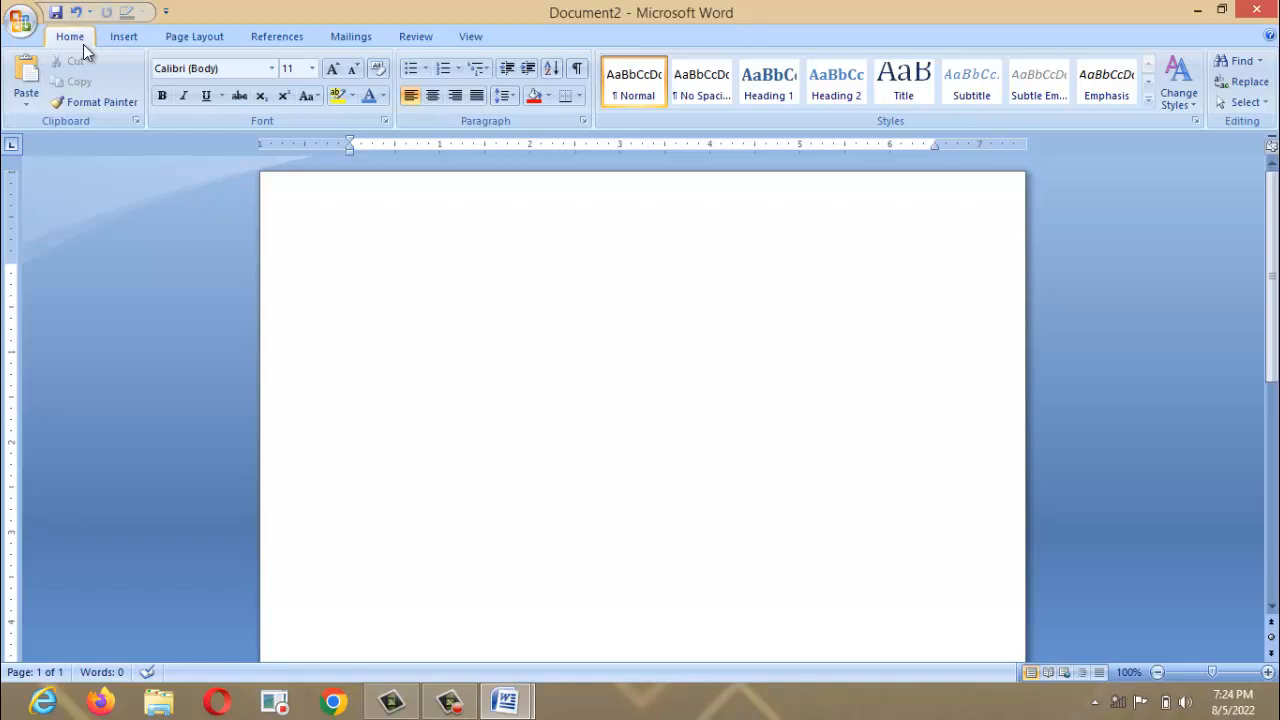
Switch the blank page to landscape orientation from Page Layout > Orientation.
{"action": "left_click", "coordinate": [187, 38]}
{"action": "left_click", "coordinate": [219, 97]}
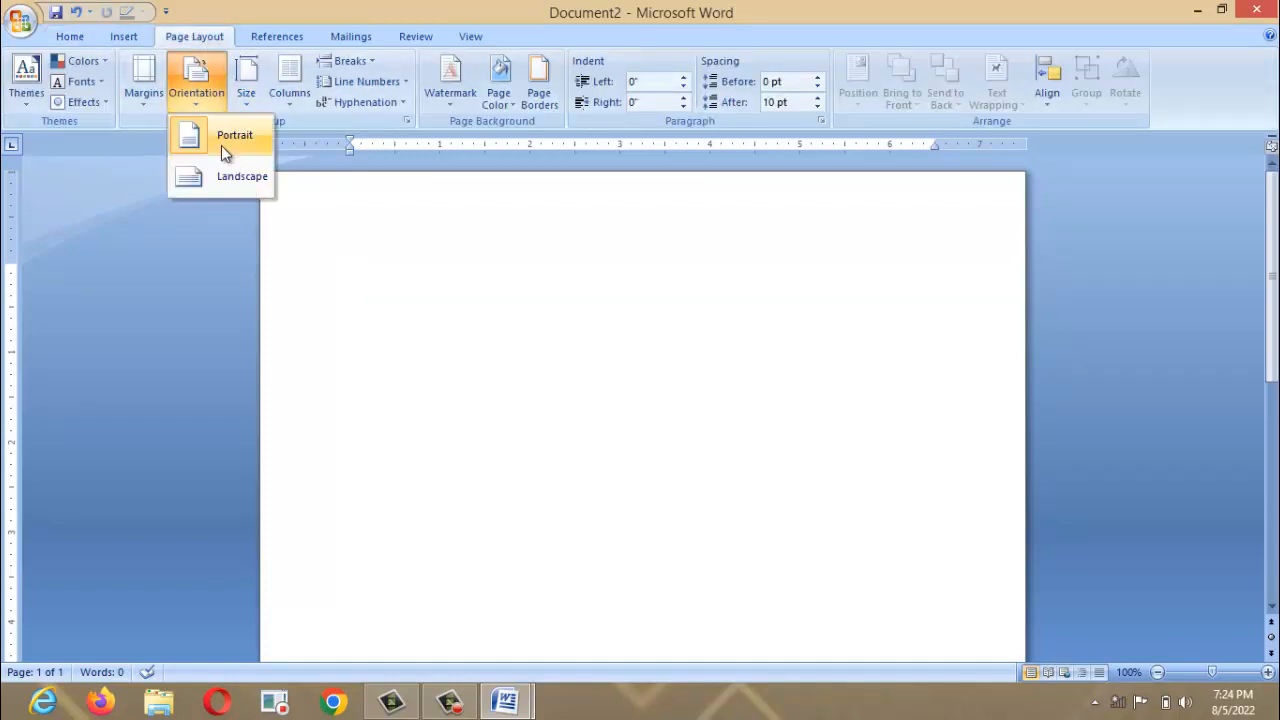
{"action": "left_click", "coordinate": [228, 172]}
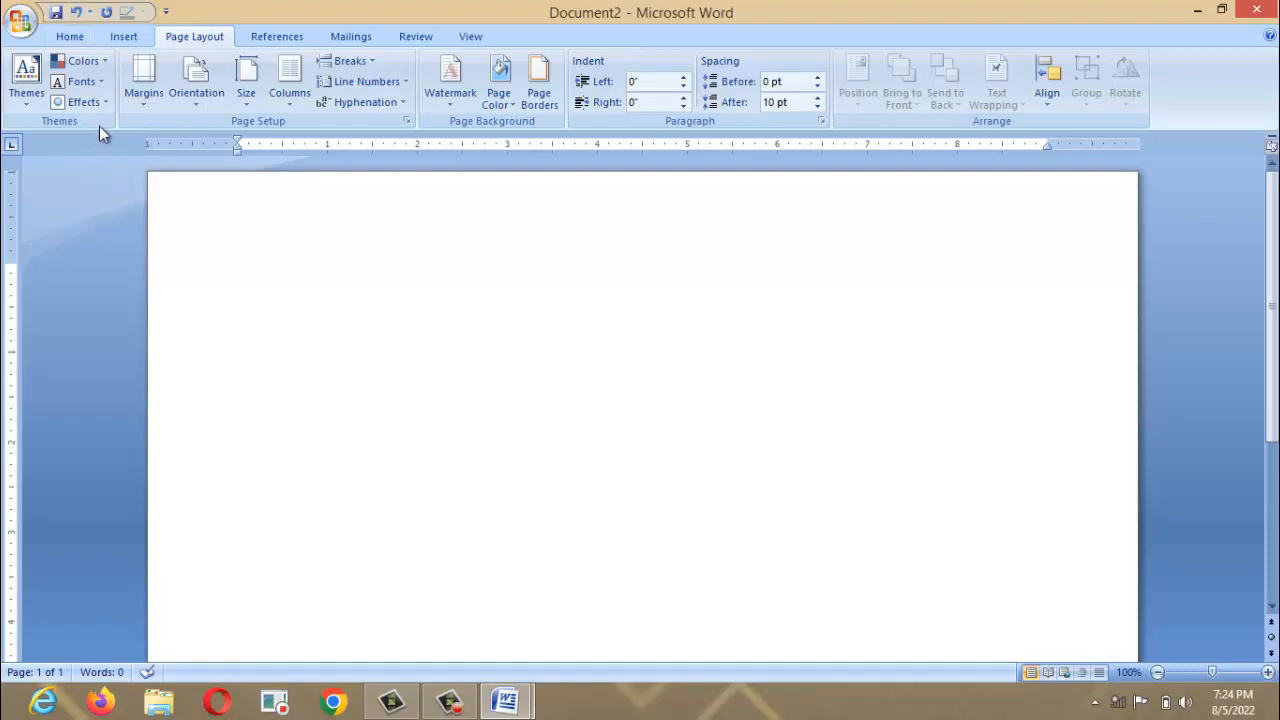
{"action": "left_click", "coordinate": [121, 35]}
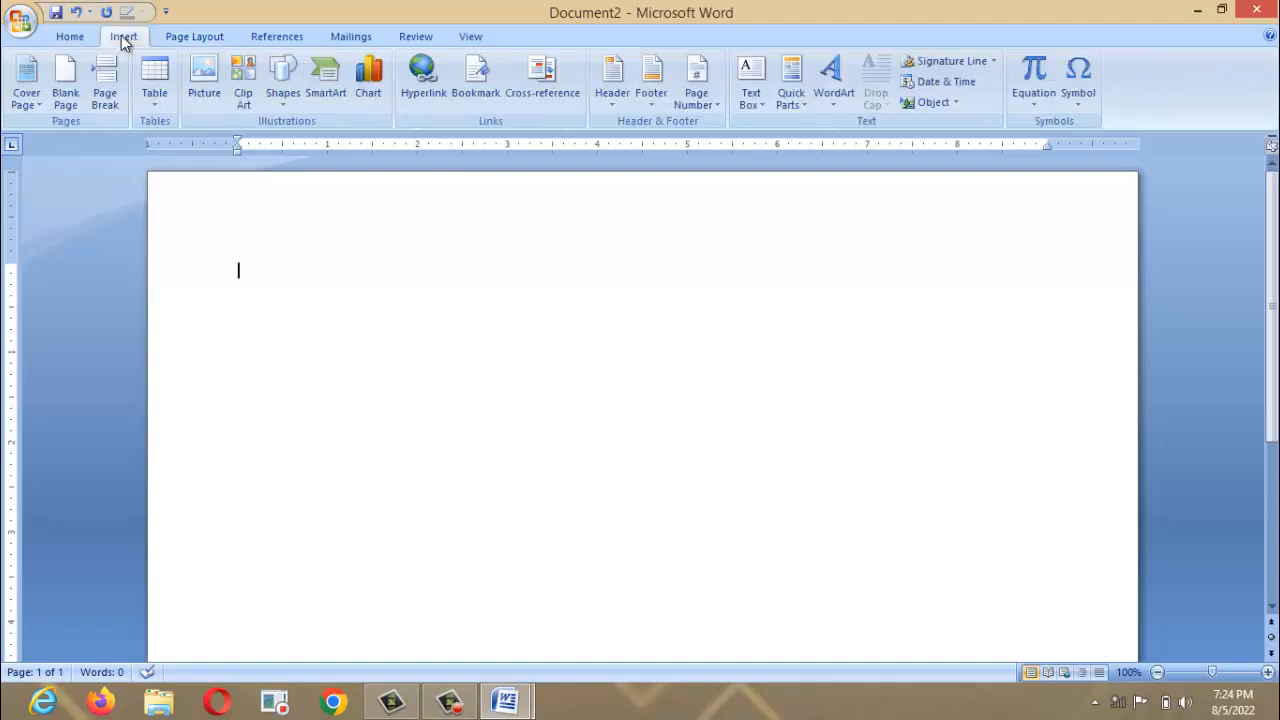
Draw a wide rectangle on the page and stretch it to 3.43" by 9.13".
{"action": "left_click", "coordinate": [283, 95]}
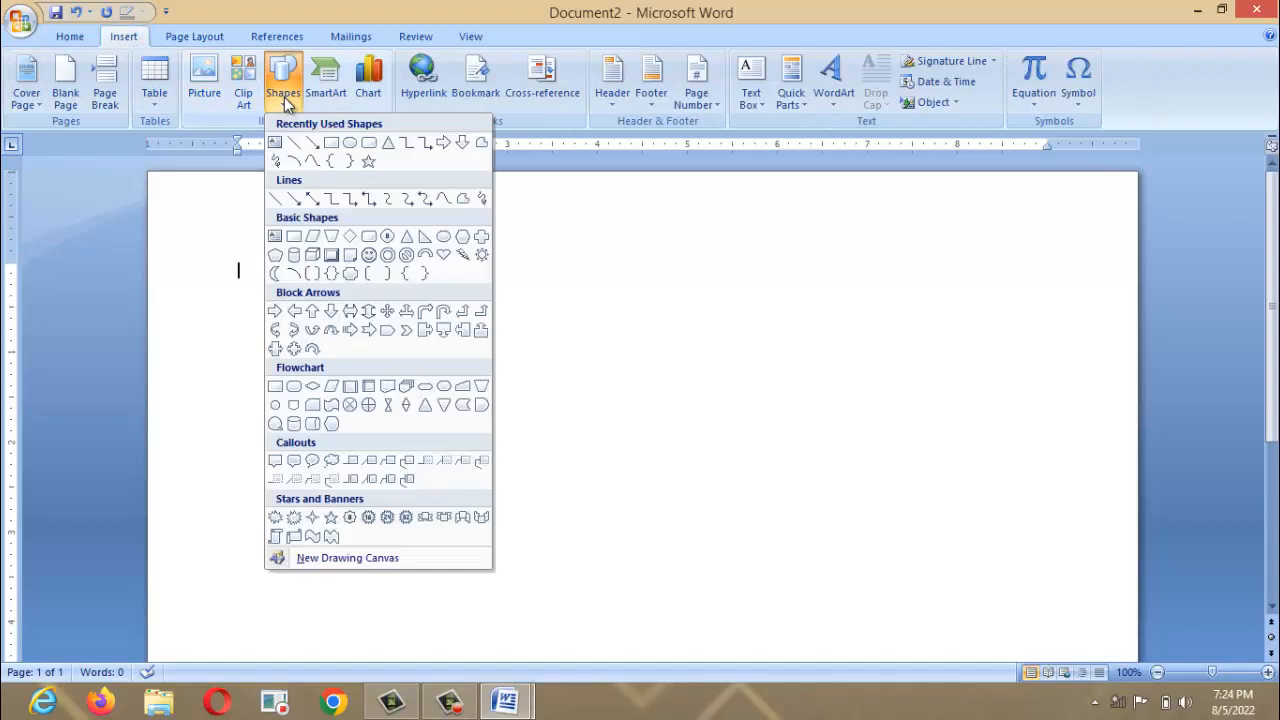
{"action": "left_click", "coordinate": [331, 145]}
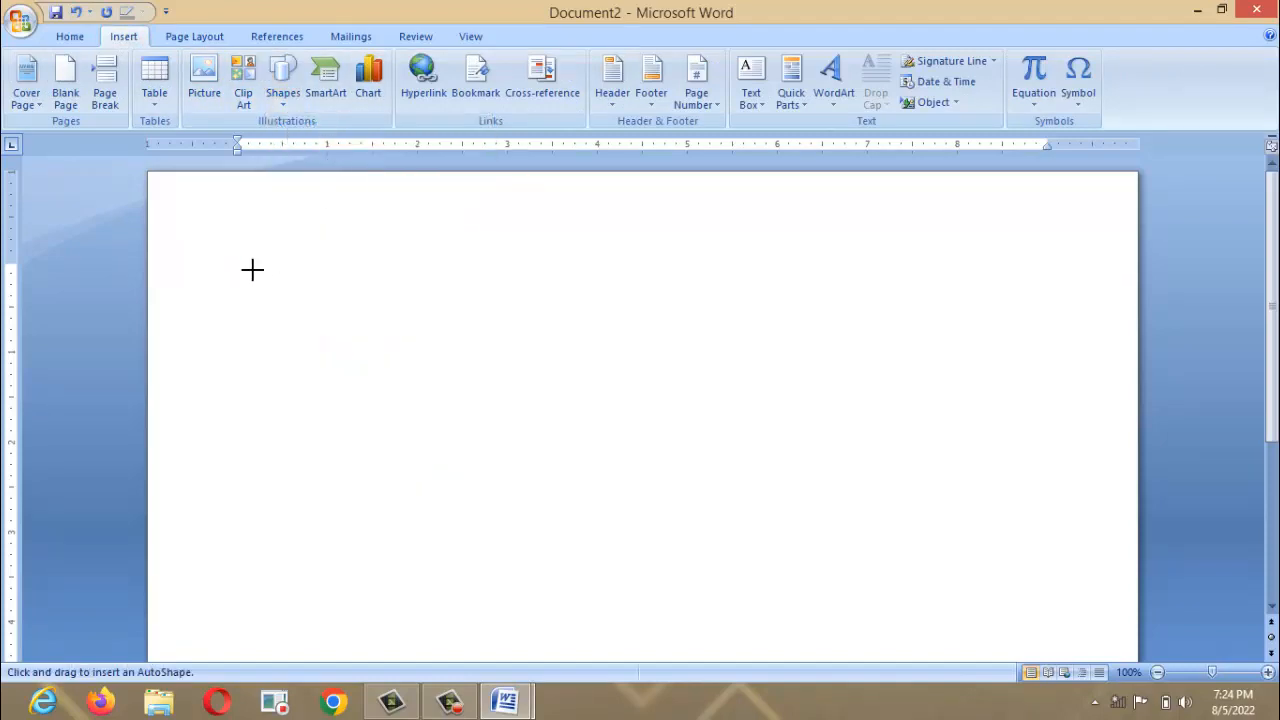
{"action": "mouse_move", "coordinate": [252, 269]}
{"action": "left_mouse_down"}
{"action": "mouse_move", "coordinate": [974, 500]}
{"action": "mouse_move", "coordinate": [1028, 542]}
{"action": "mouse_move", "coordinate": [1075, 548]}
{"action": "left_mouse_up"}
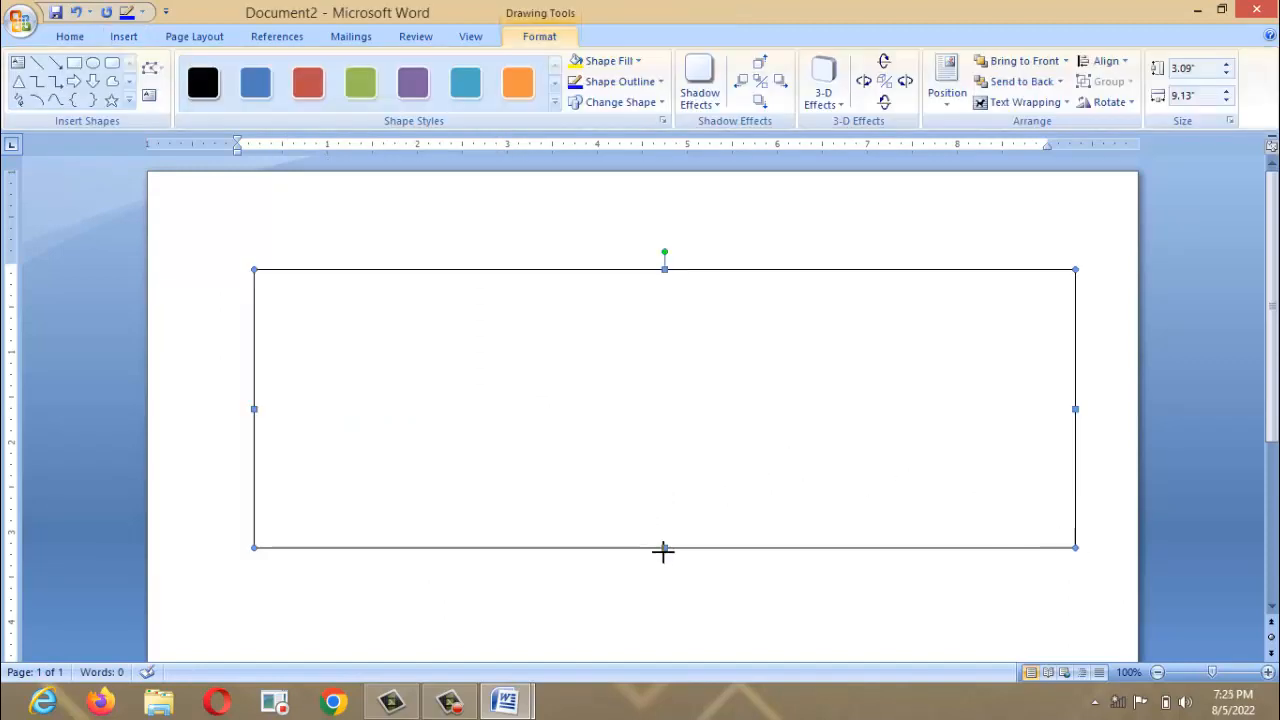
{"action": "left_click_drag", "start_coordinate": [663, 548], "coordinate": [666, 577]}
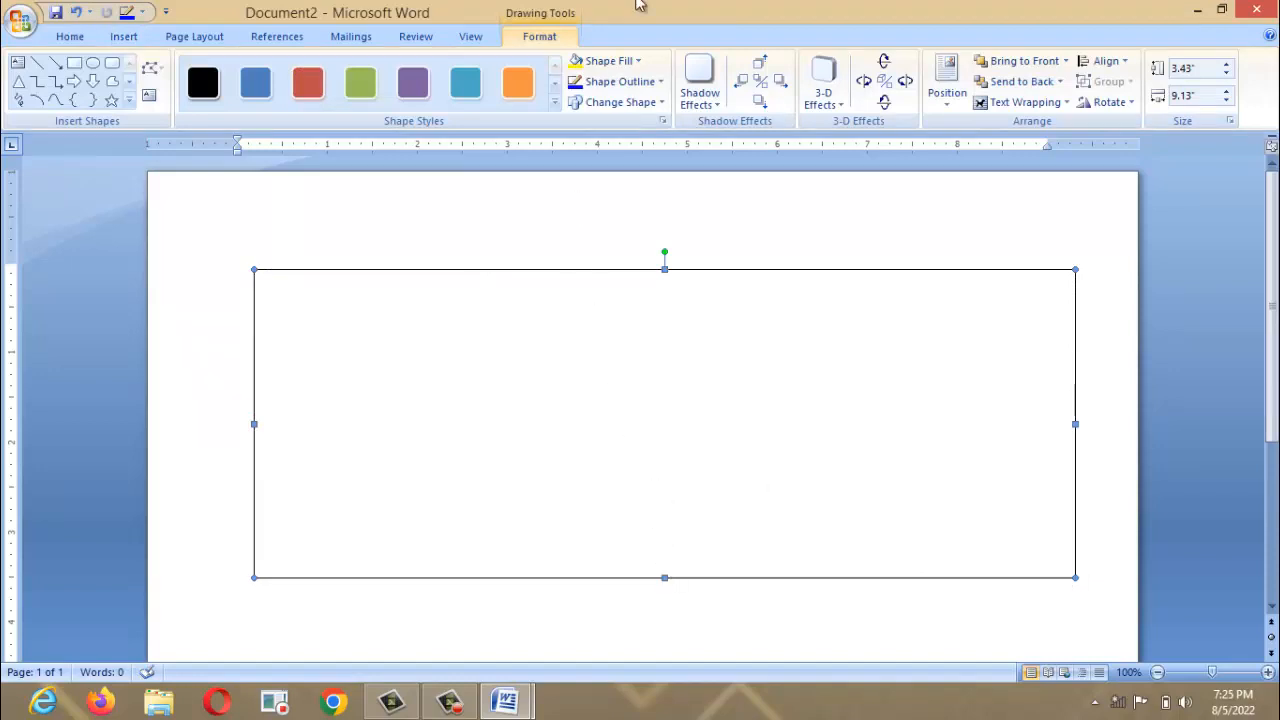
{"action": "left_click", "coordinate": [608, 61]}
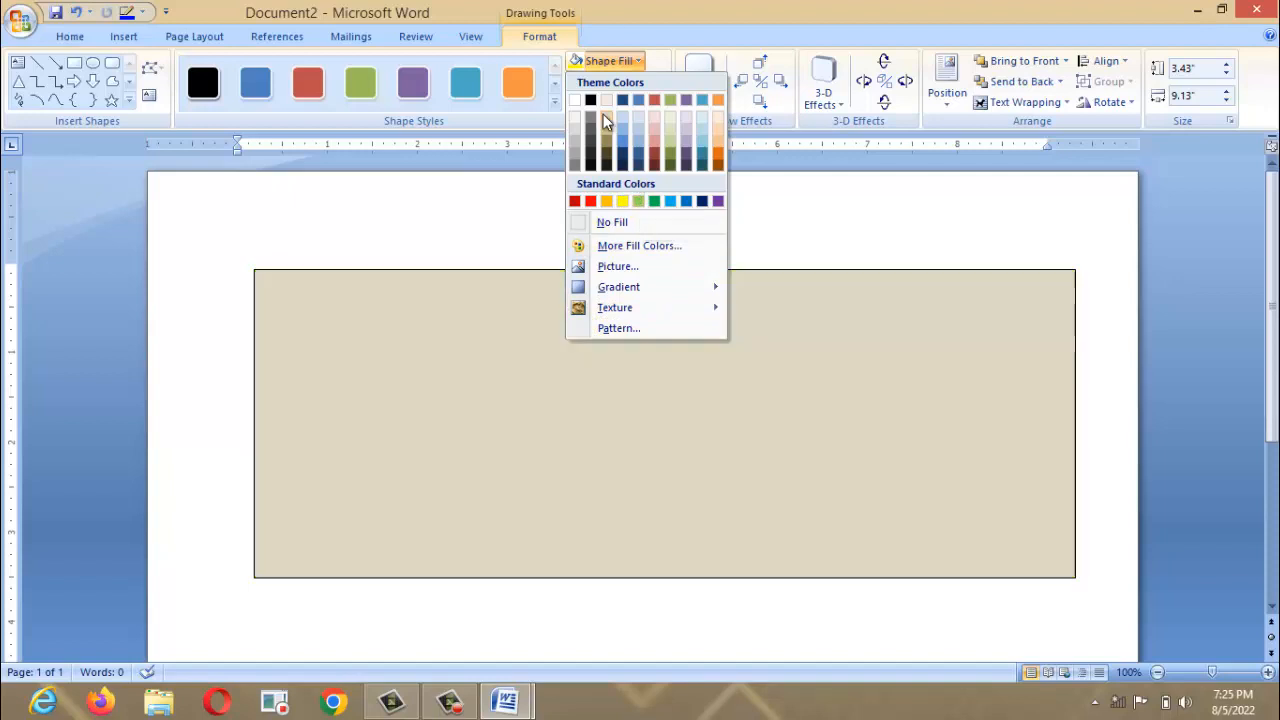
Fill the rectangle with the dark green swatch from the More Fill Colors palette.
{"action": "left_click", "coordinate": [518, 227]}
{"action": "left_click", "coordinate": [606, 61]}
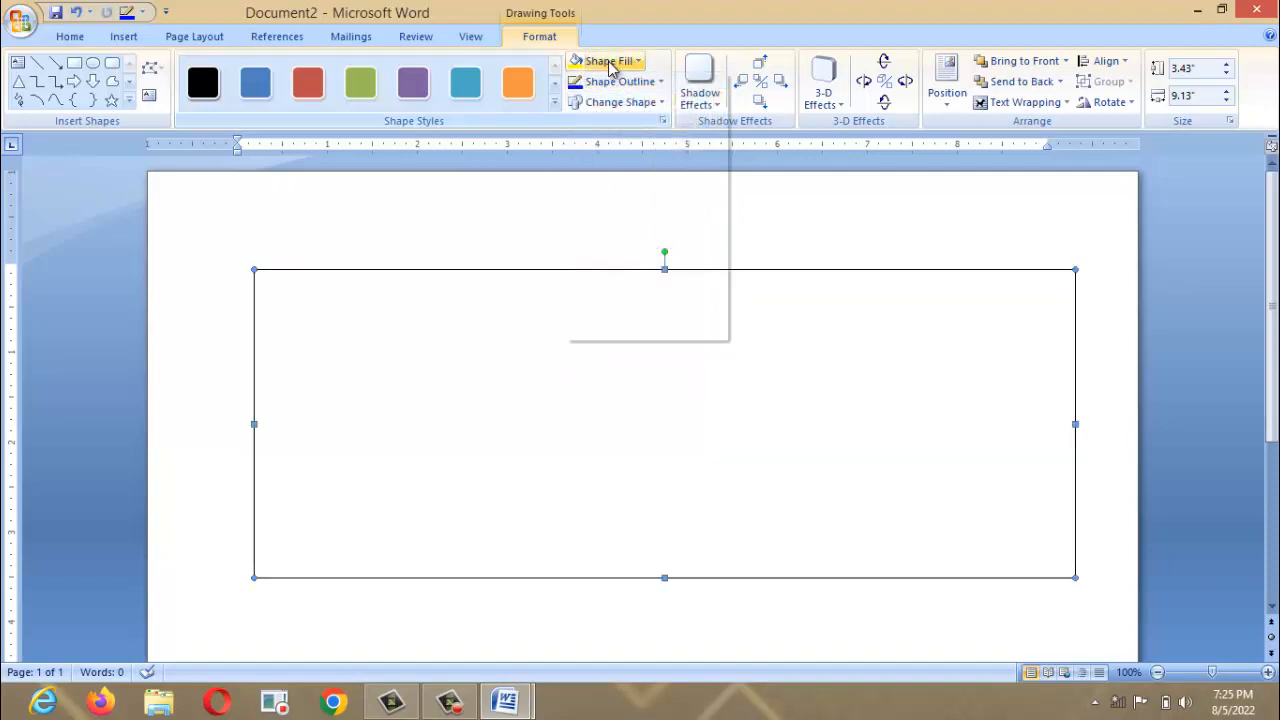
{"action": "left_click", "coordinate": [617, 246]}
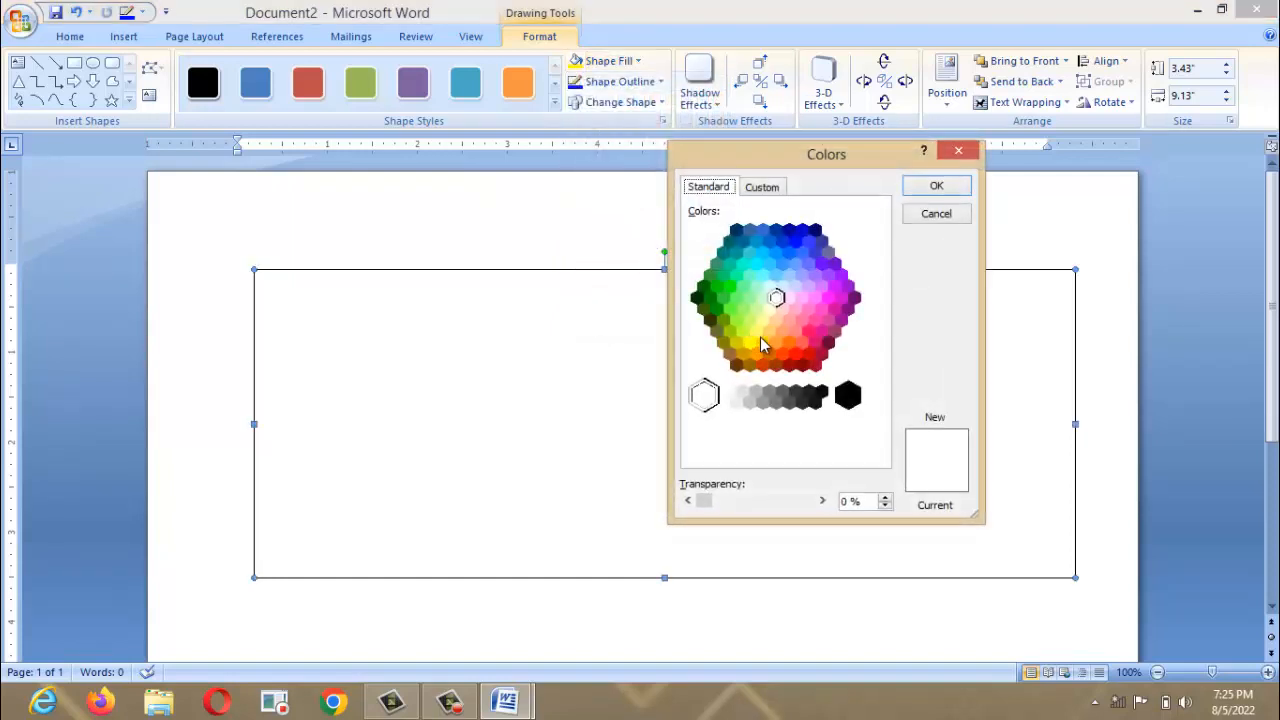
{"action": "left_click", "coordinate": [760, 187]}
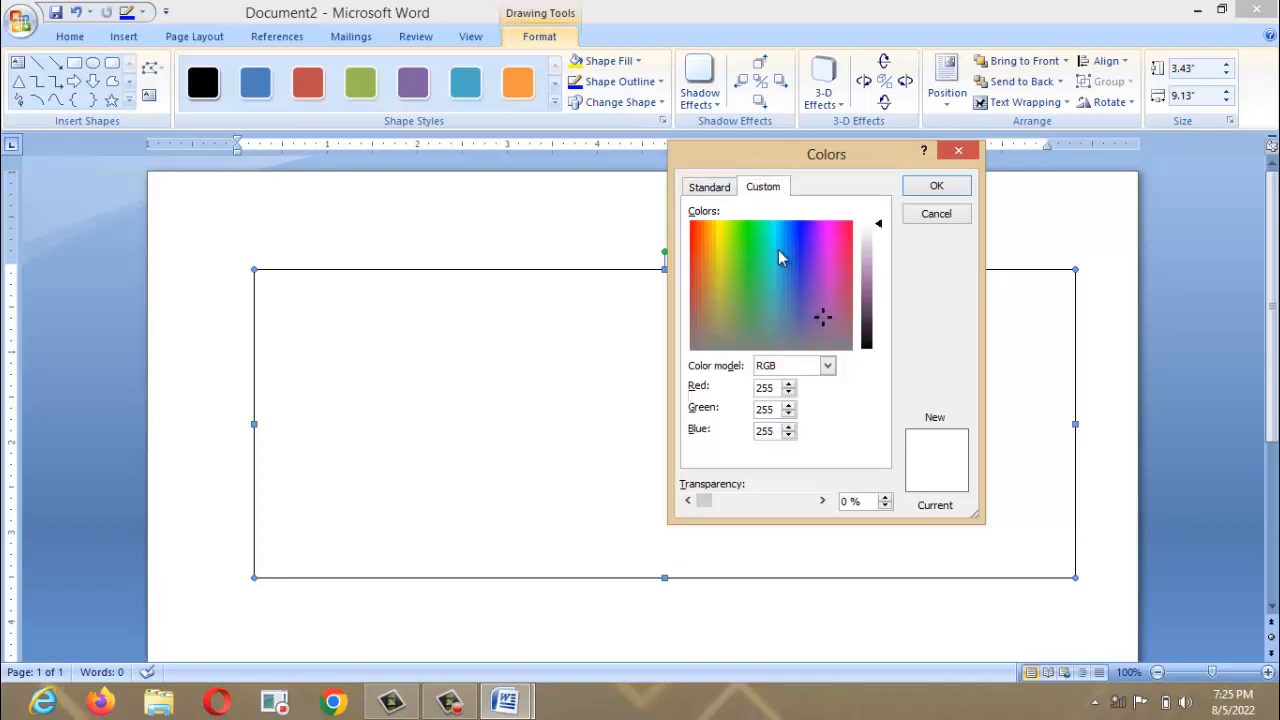
{"action": "left_click", "coordinate": [714, 190]}
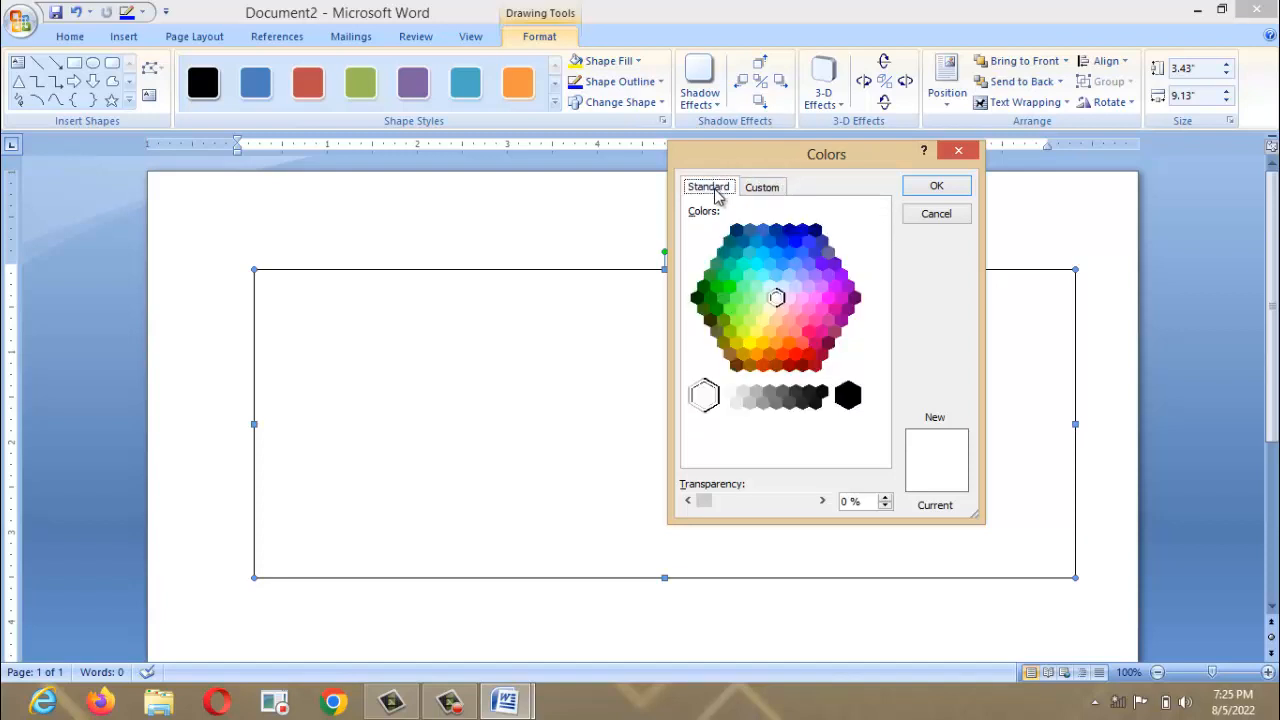
{"action": "left_click", "coordinate": [709, 298]}
{"action": "left_click", "coordinate": [937, 186]}
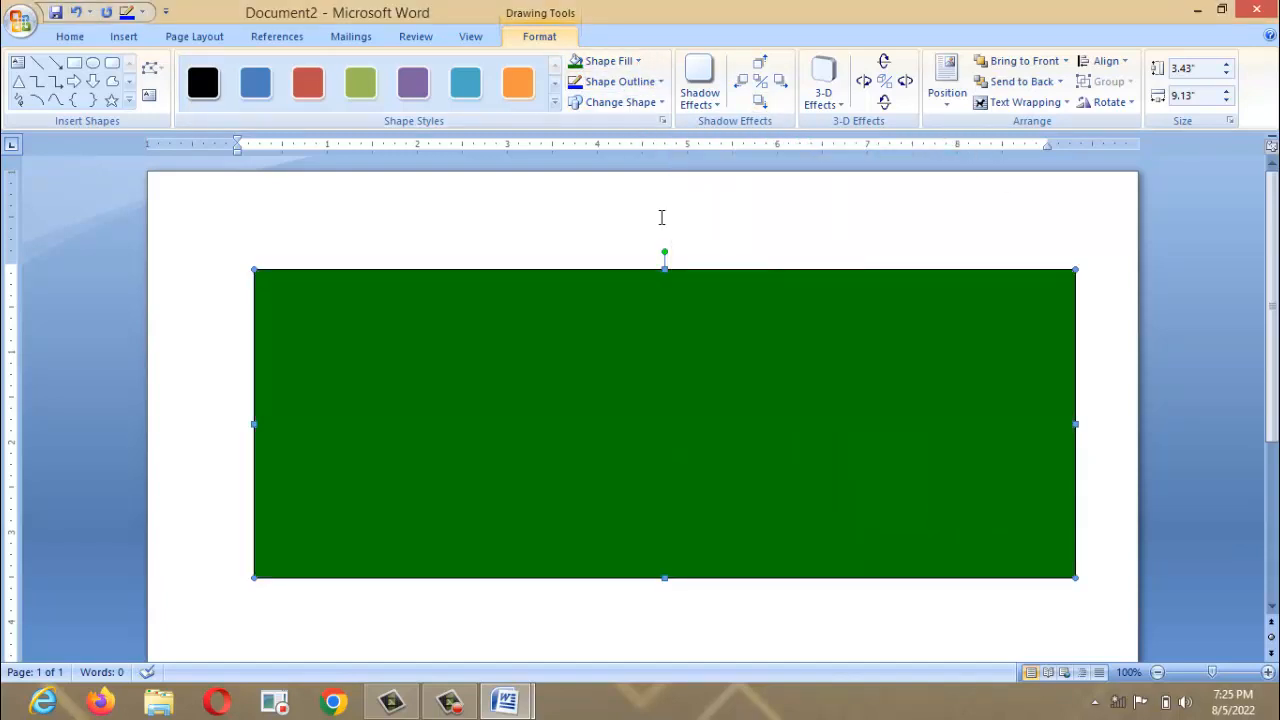
{"action": "left_click", "coordinate": [609, 64]}
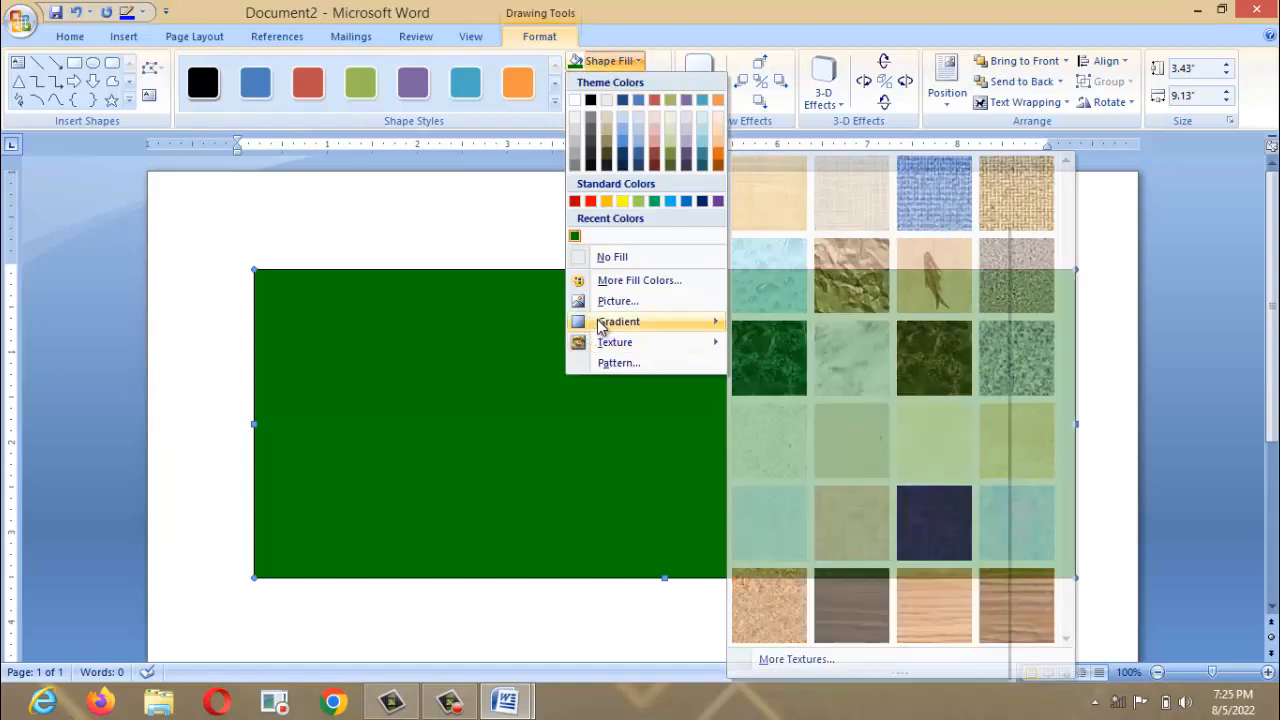
Try a dark radial gradient, then apply a light diagonal green gradient to the rectangle.
{"action": "mouse_move", "coordinate": [615, 322]}
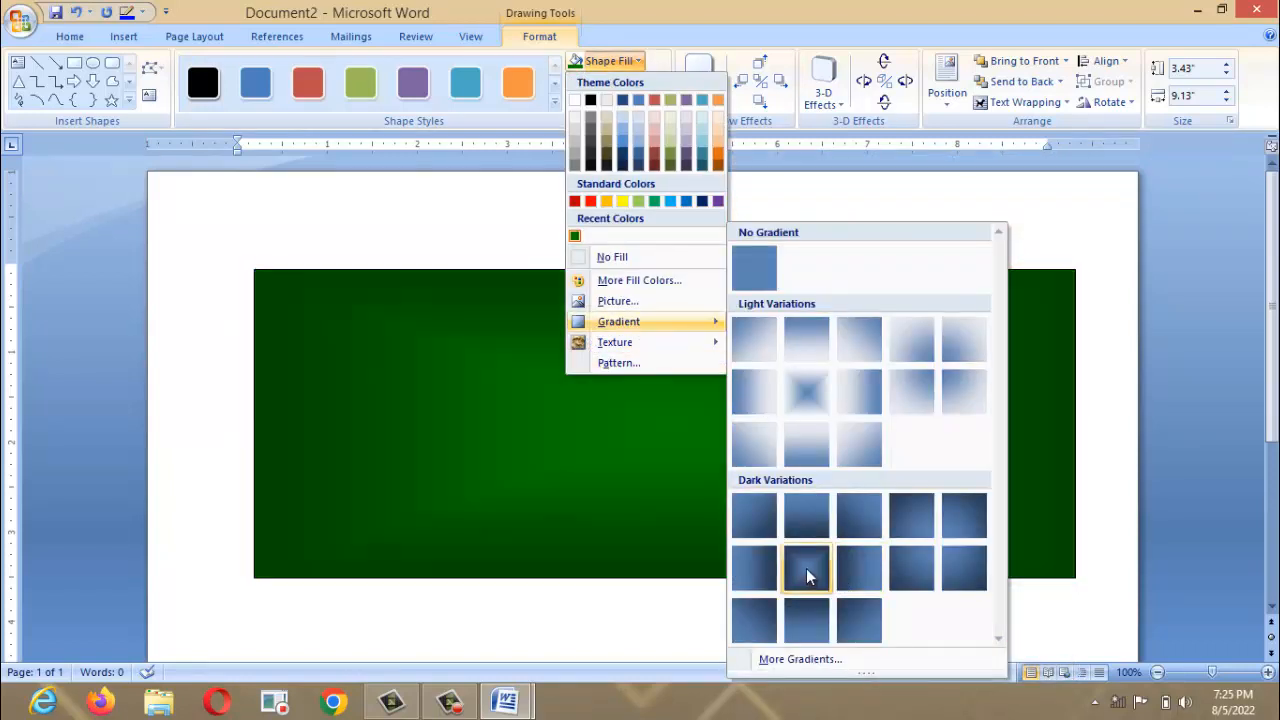
{"action": "left_click", "coordinate": [806, 568]}
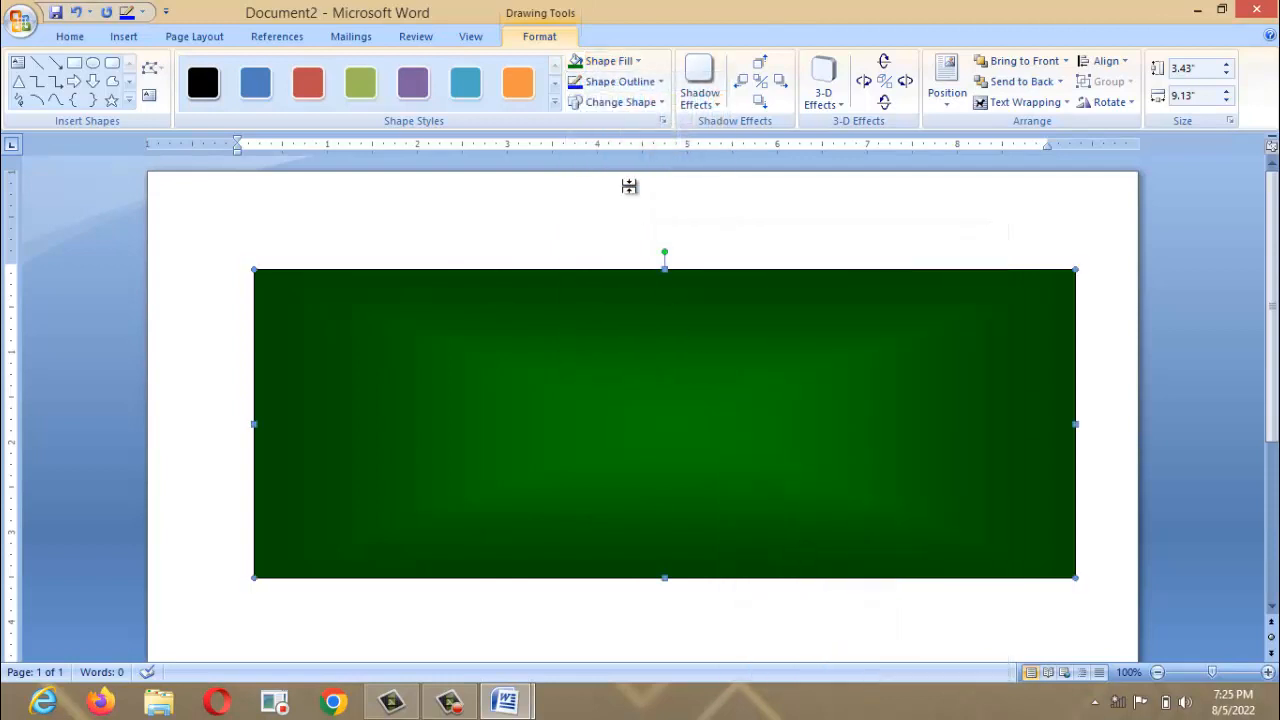
{"action": "left_click", "coordinate": [623, 62]}
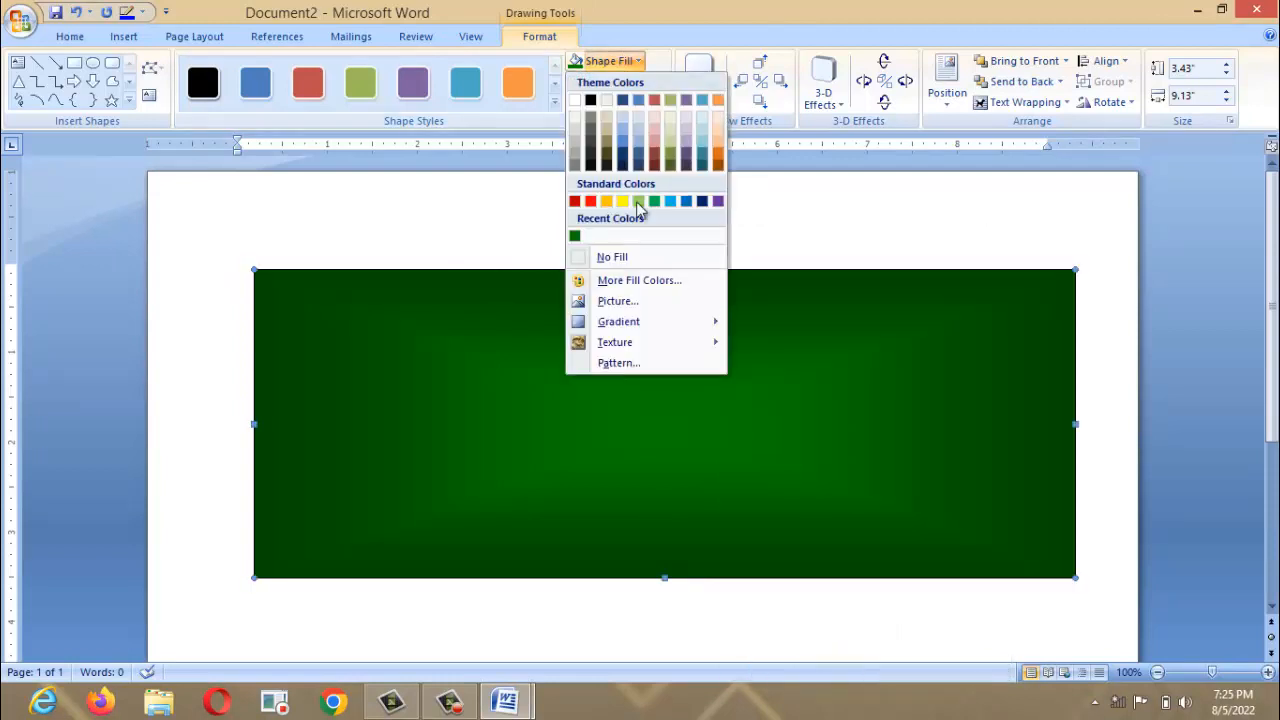
{"action": "mouse_move", "coordinate": [623, 330]}
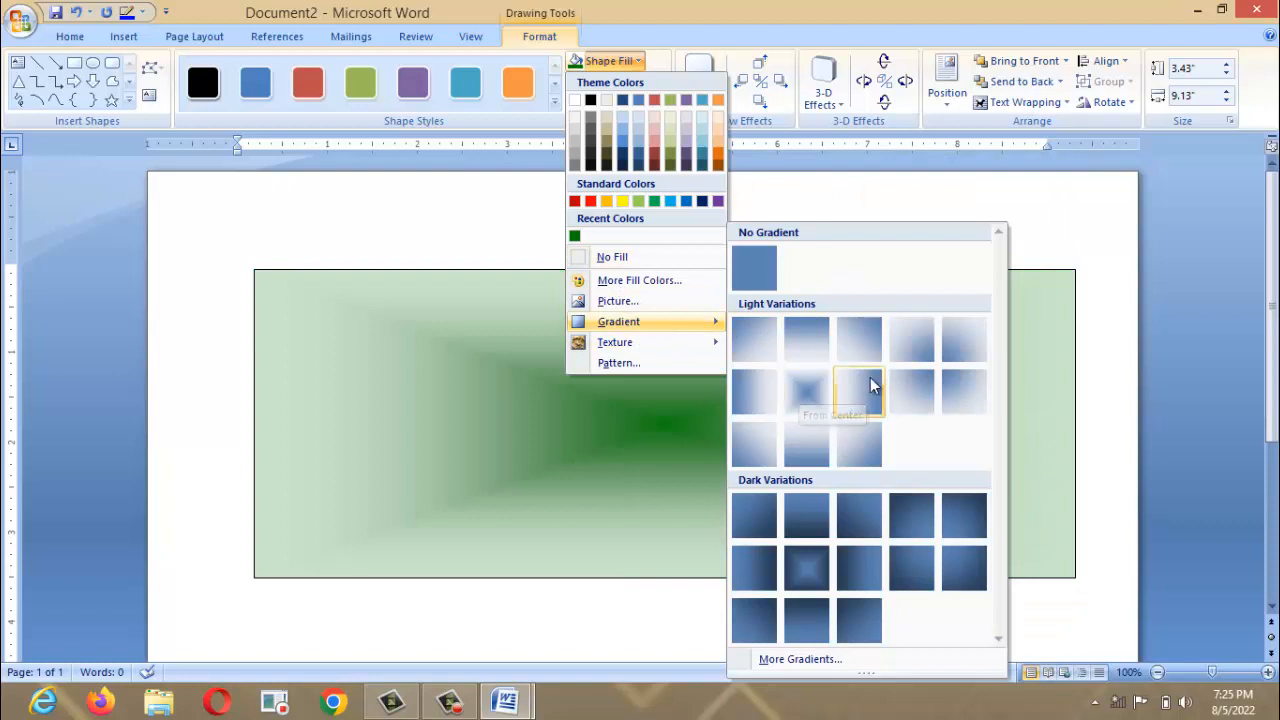
{"action": "left_click", "coordinate": [940, 375]}
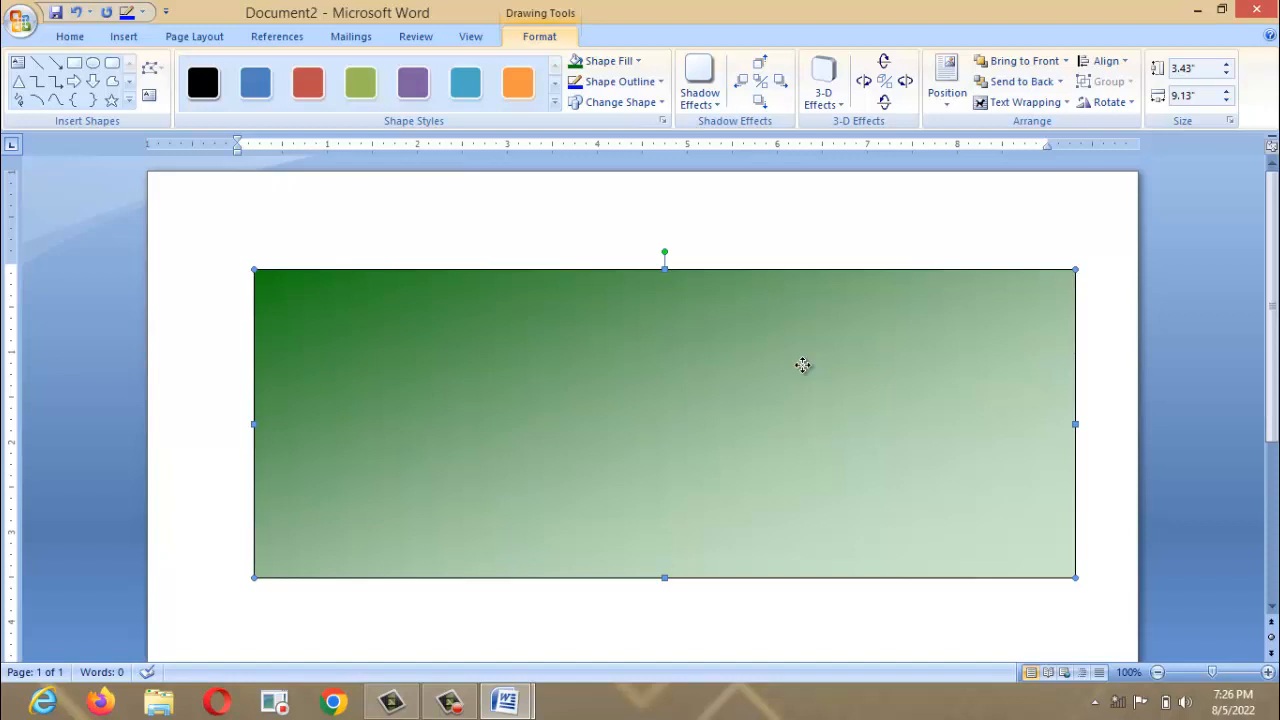
{"action": "left_click", "coordinate": [620, 81]}
{"action": "mouse_move", "coordinate": [654, 324]}
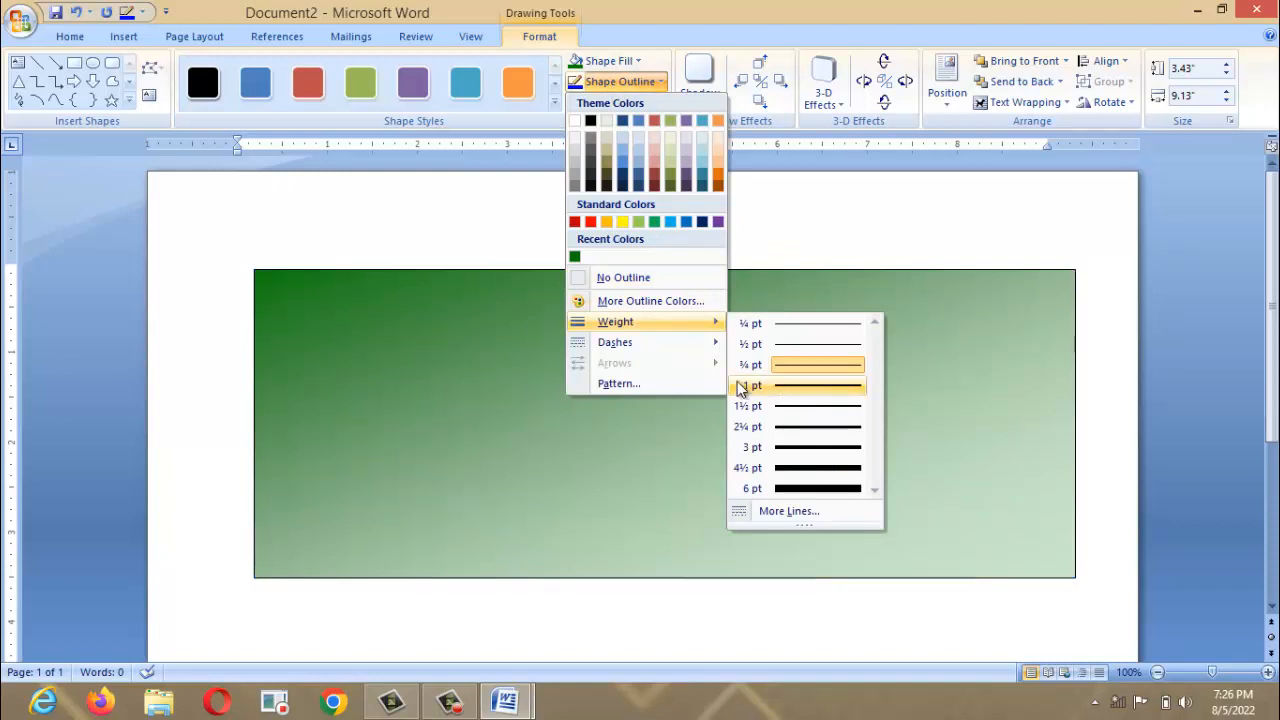
Set the rectangle's outline to 4½ pt weight and red colour.
{"action": "left_click", "coordinate": [666, 277]}
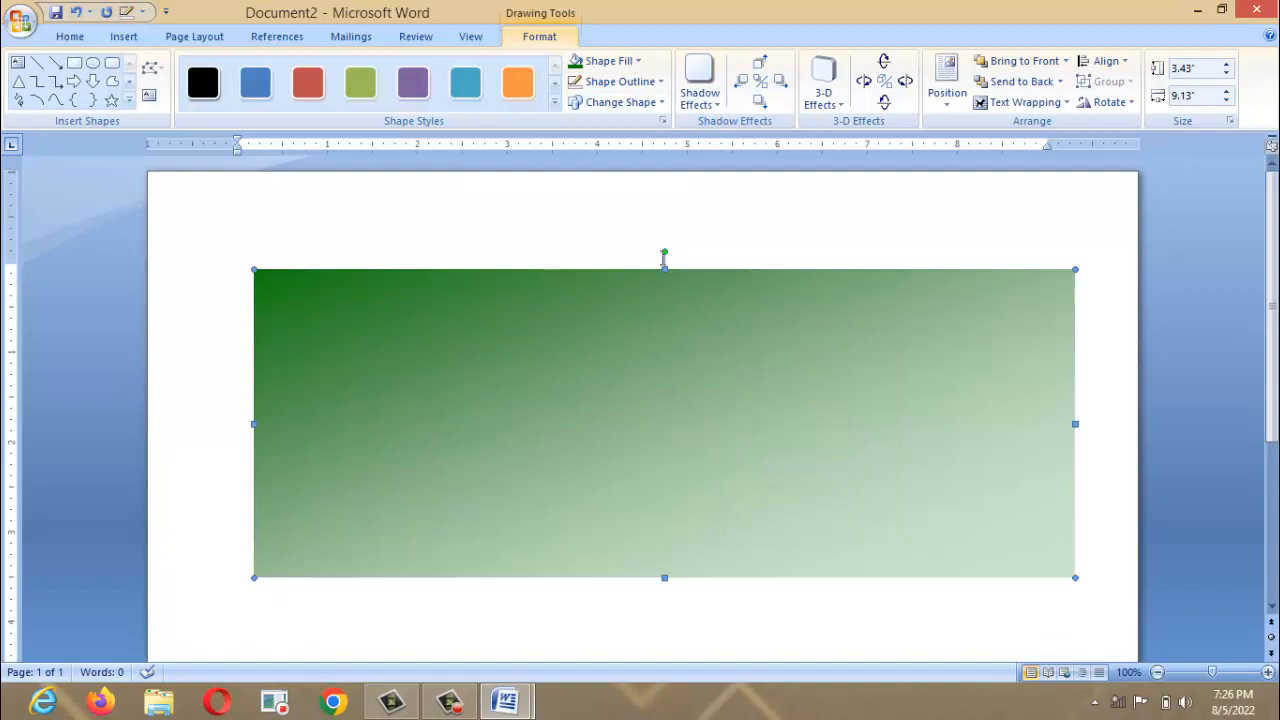
{"action": "left_click", "coordinate": [618, 82]}
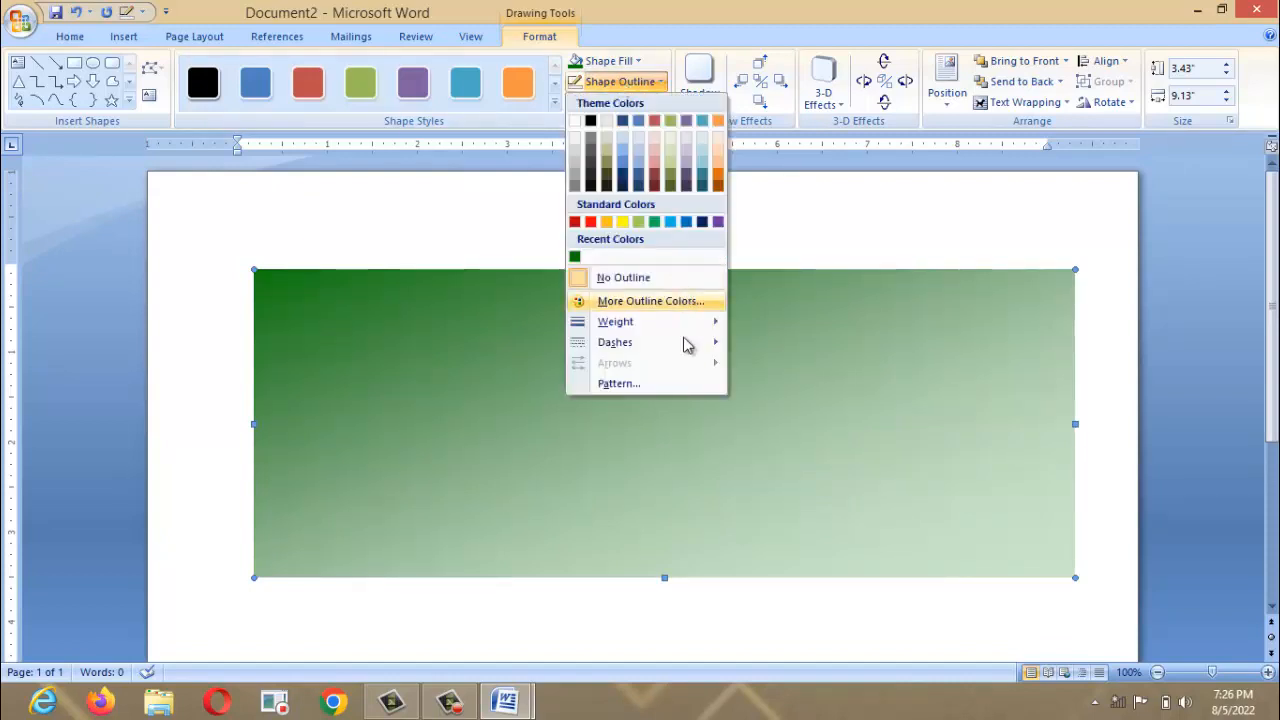
{"action": "mouse_move", "coordinate": [686, 325]}
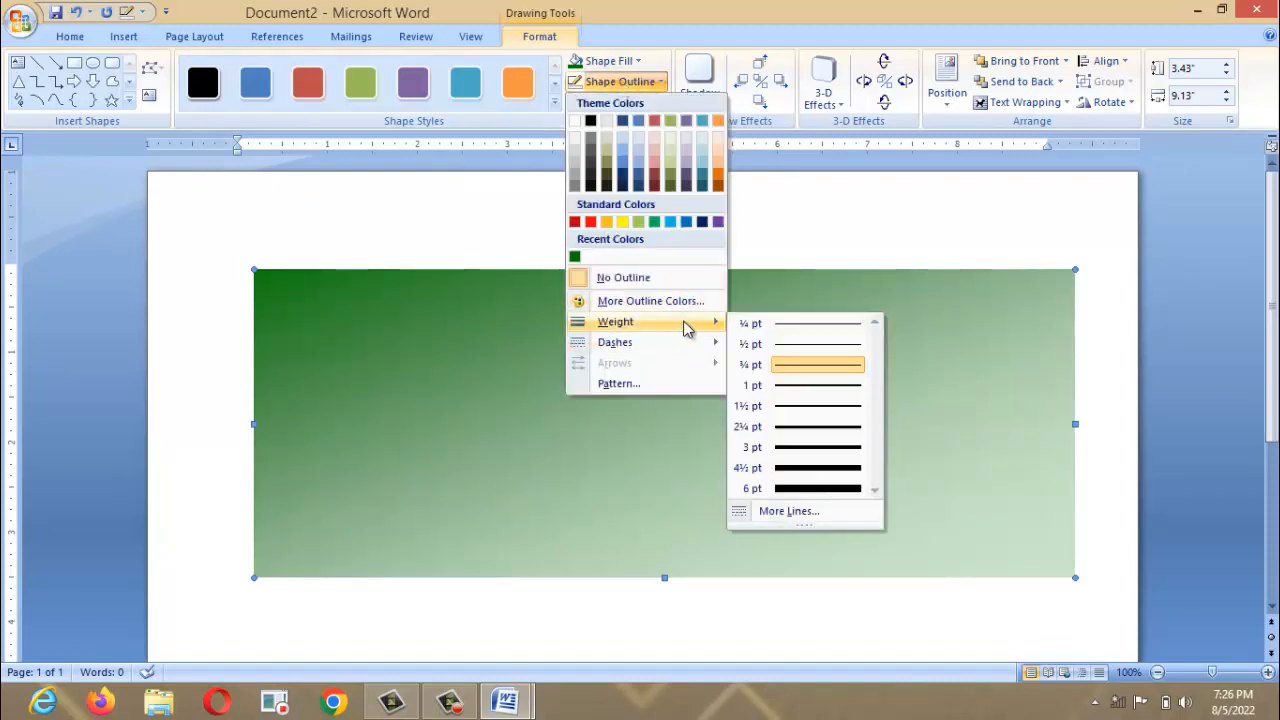
{"action": "left_click", "coordinate": [808, 467]}
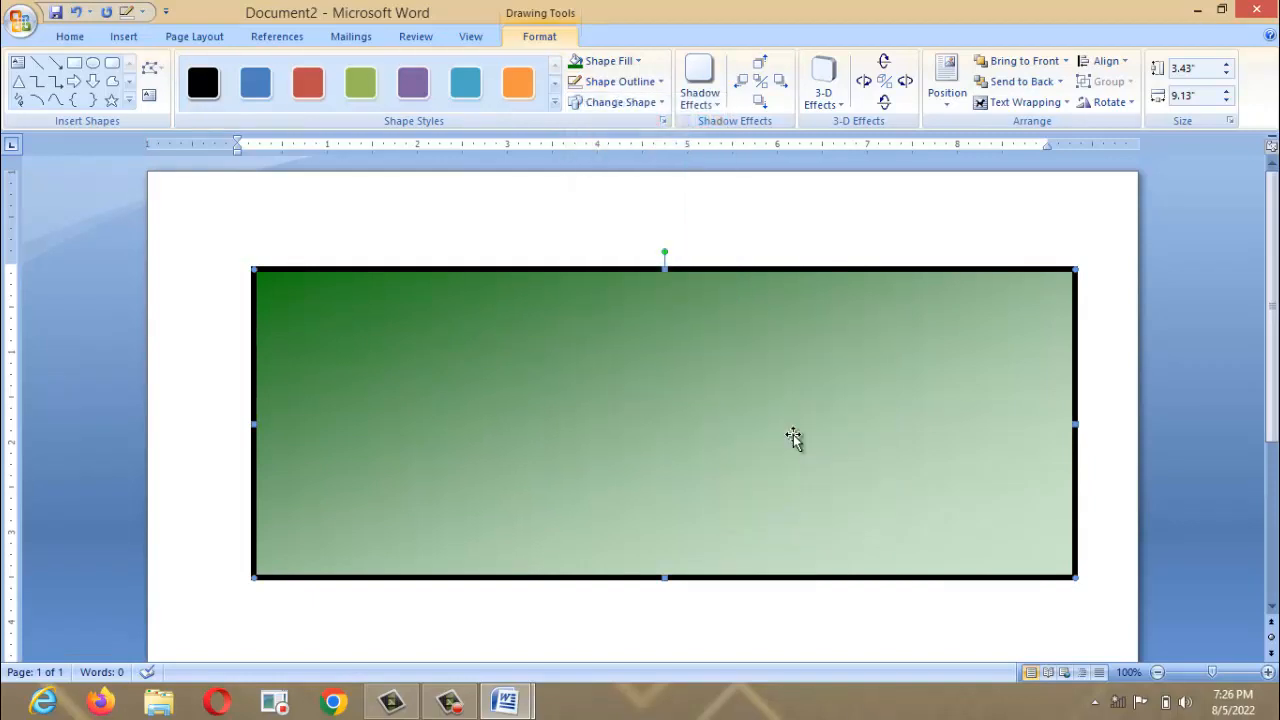
{"action": "left_click", "coordinate": [602, 66]}
{"action": "left_click", "coordinate": [519, 197]}
{"action": "left_click", "coordinate": [615, 81]}
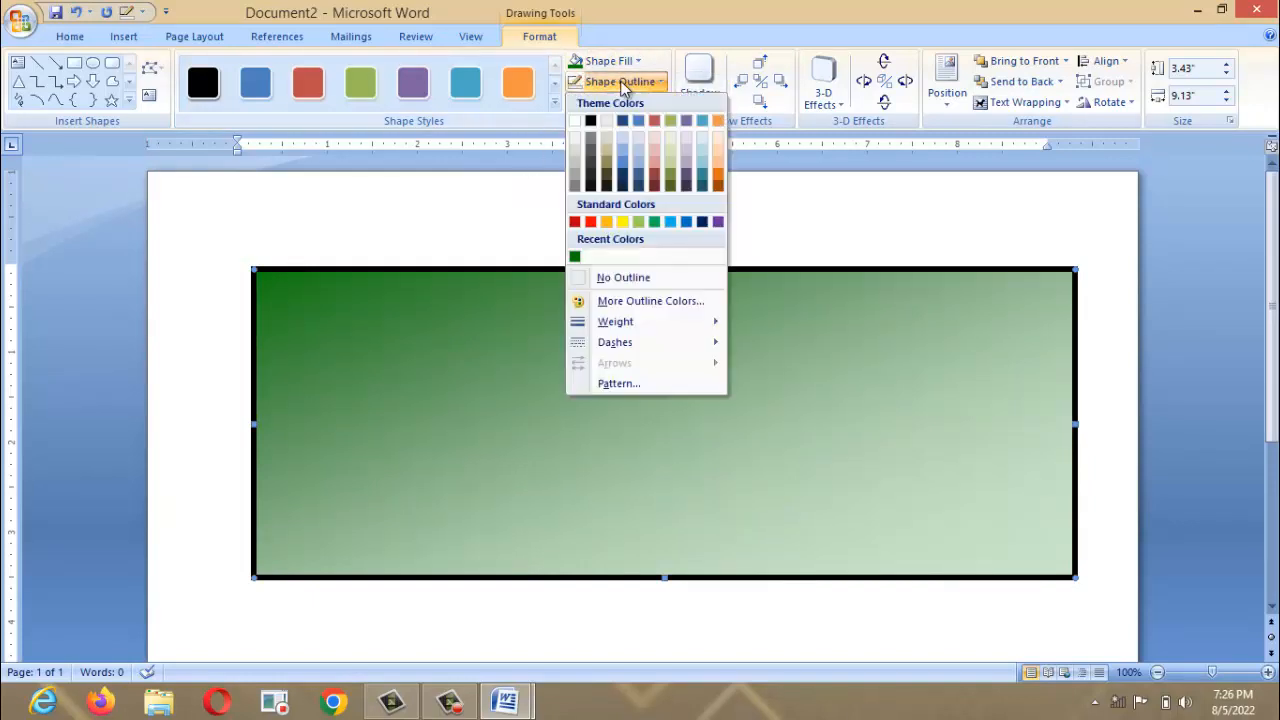
{"action": "left_click", "coordinate": [590, 222]}
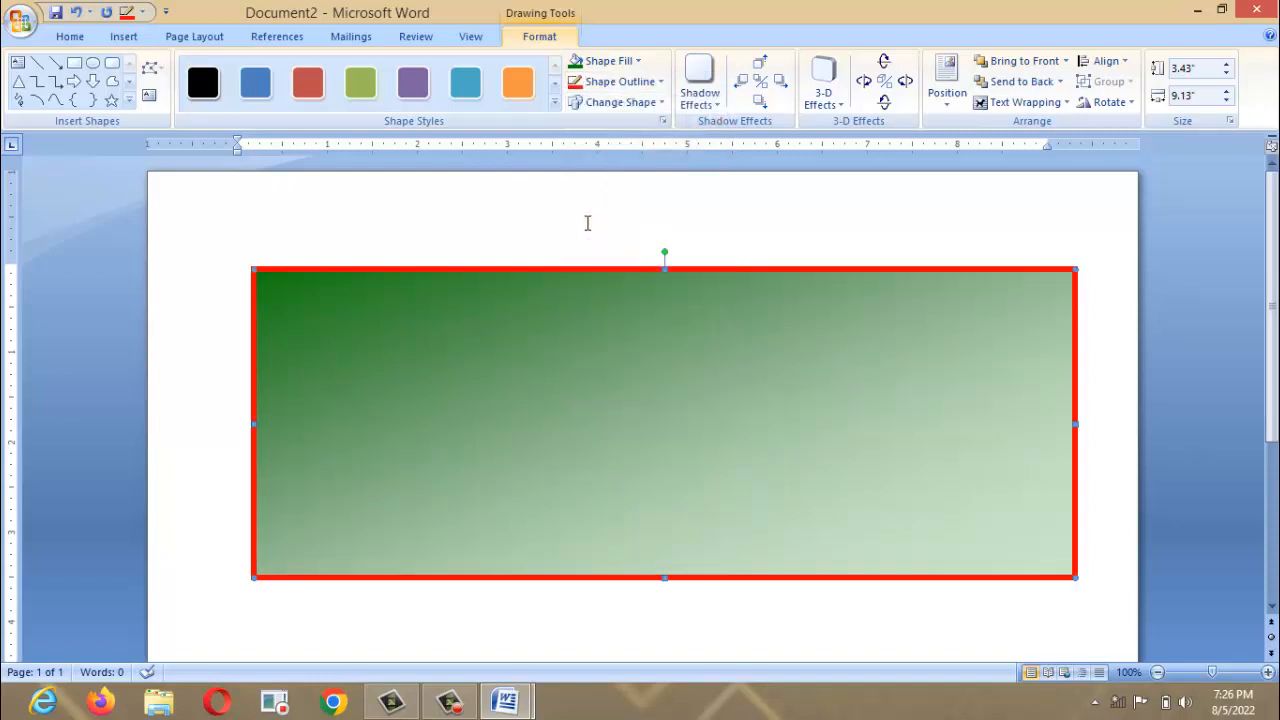